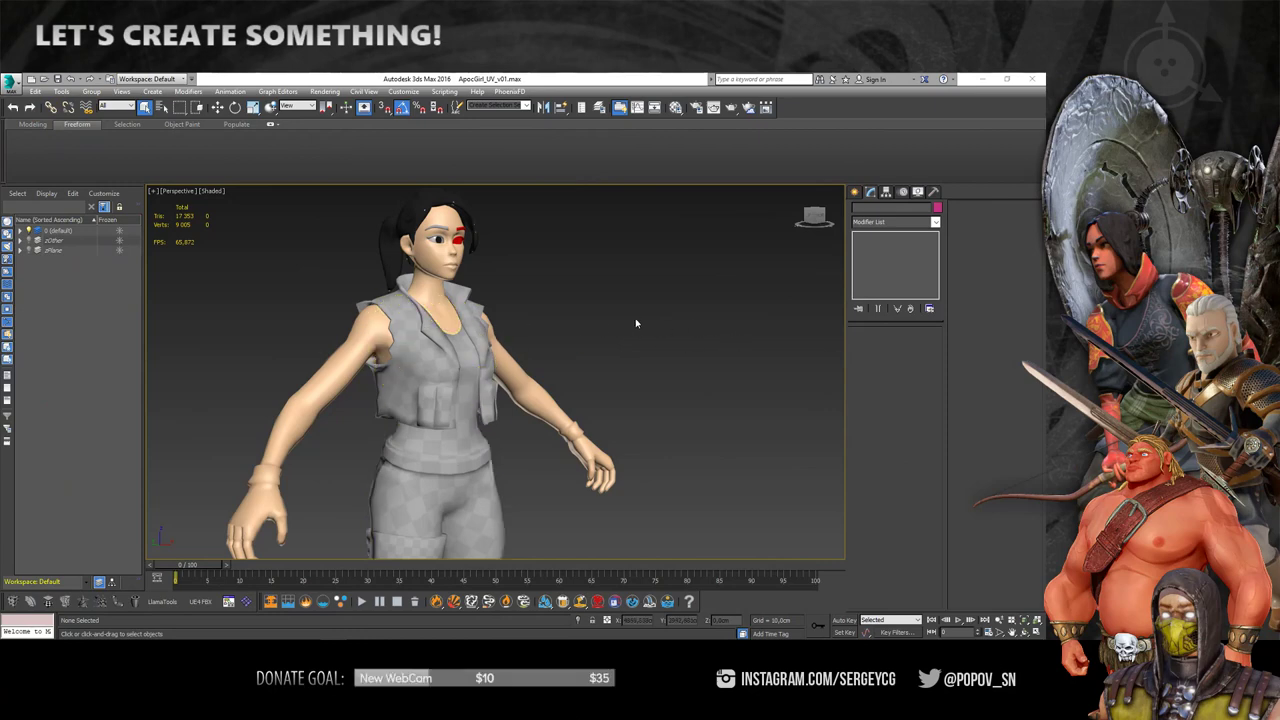
- Inspect the vest, then select the ClothLow mesh and bring the legs into view
{"action": "left_click", "coordinate": [482, 350]}
{"action": "scroll", "coordinate": [517, 357], "scroll_direction": "up", "scroll_amount": 5}
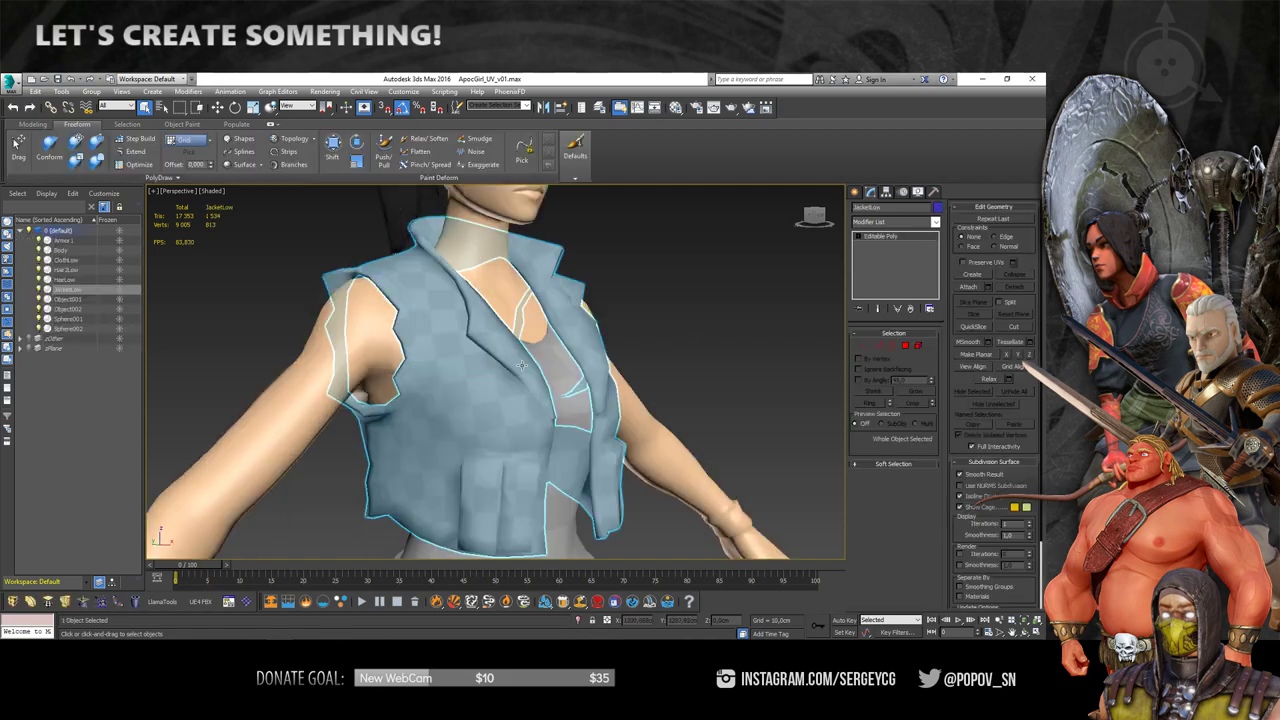
{"action": "scroll", "coordinate": [517, 358], "scroll_direction": "down", "scroll_amount": 3}
{"action": "scroll", "coordinate": [517, 380], "scroll_direction": "down", "scroll_amount": 2}
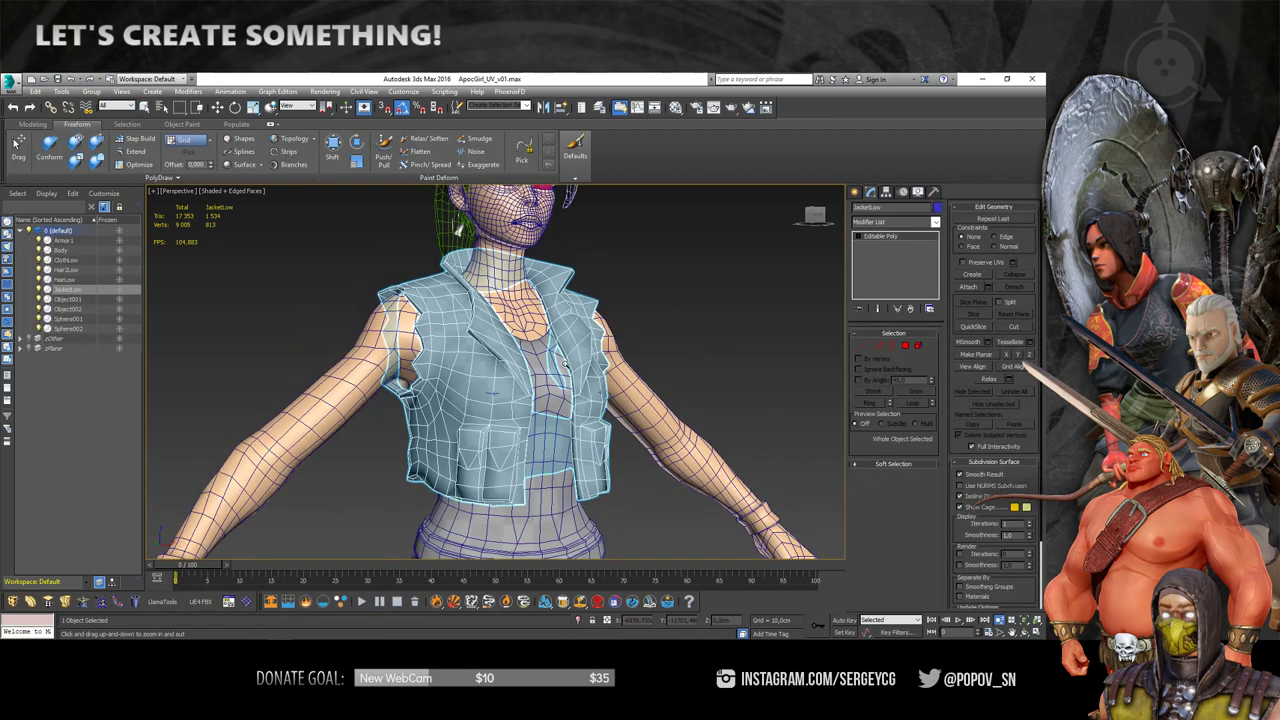
{"action": "mouse_move", "coordinate": [517, 380]}
{"action": "middle_mouse_down", "text": "alt"}
{"action": "mouse_move", "coordinate": [497, 426]}
{"action": "mouse_move", "coordinate": [560, 420]}
{"action": "middle_mouse_up", "text": "alt"}
{"action": "scroll", "coordinate": [473, 411], "scroll_direction": "down", "scroll_amount": 2}
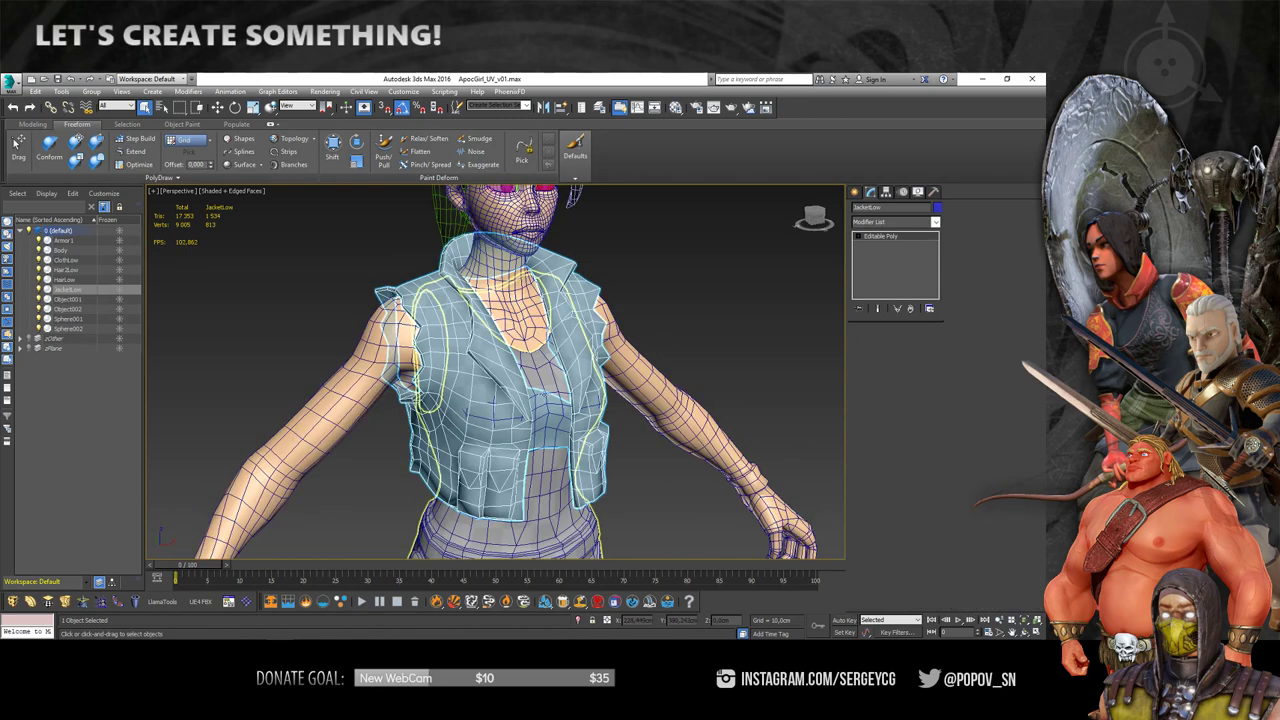
{"action": "scroll", "coordinate": [560, 420], "scroll_direction": "down", "scroll_amount": 2}
{"action": "left_click", "coordinate": [634, 442]}
{"action": "left_click", "coordinate": [536, 430]}
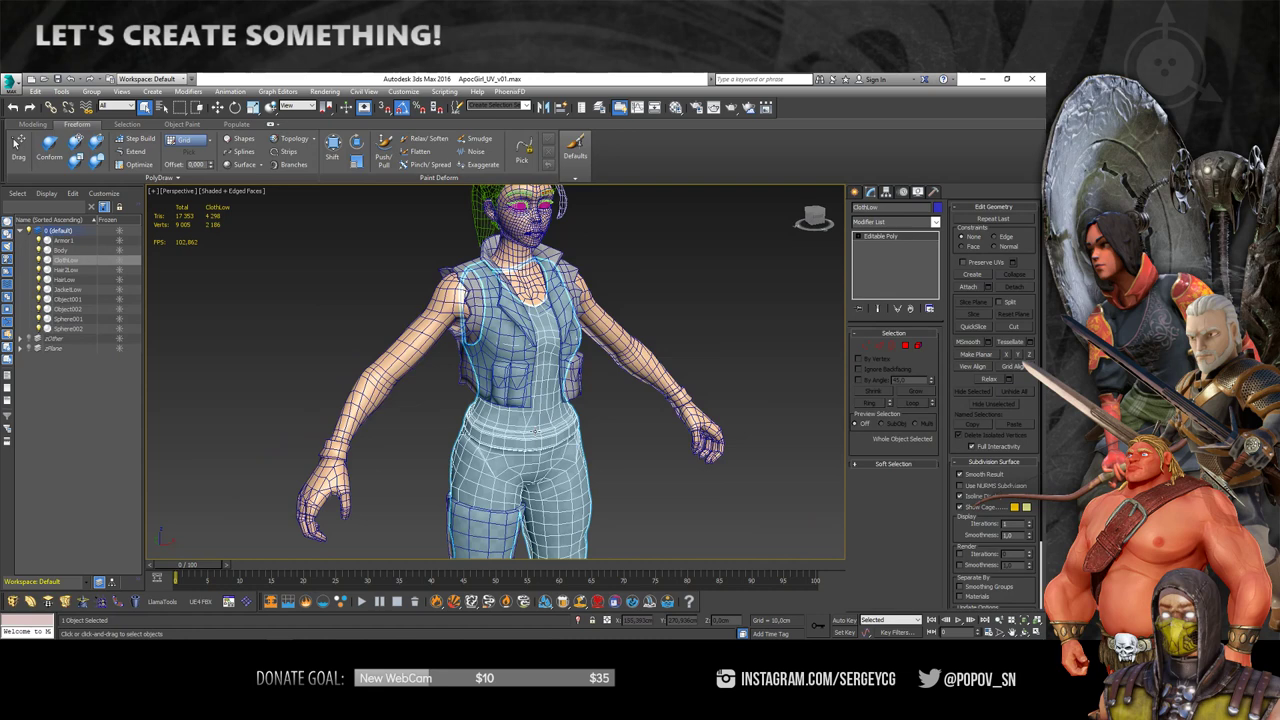
{"action": "middle_click_drag", "start_coordinate": [600, 469], "coordinate": [600, 421]}
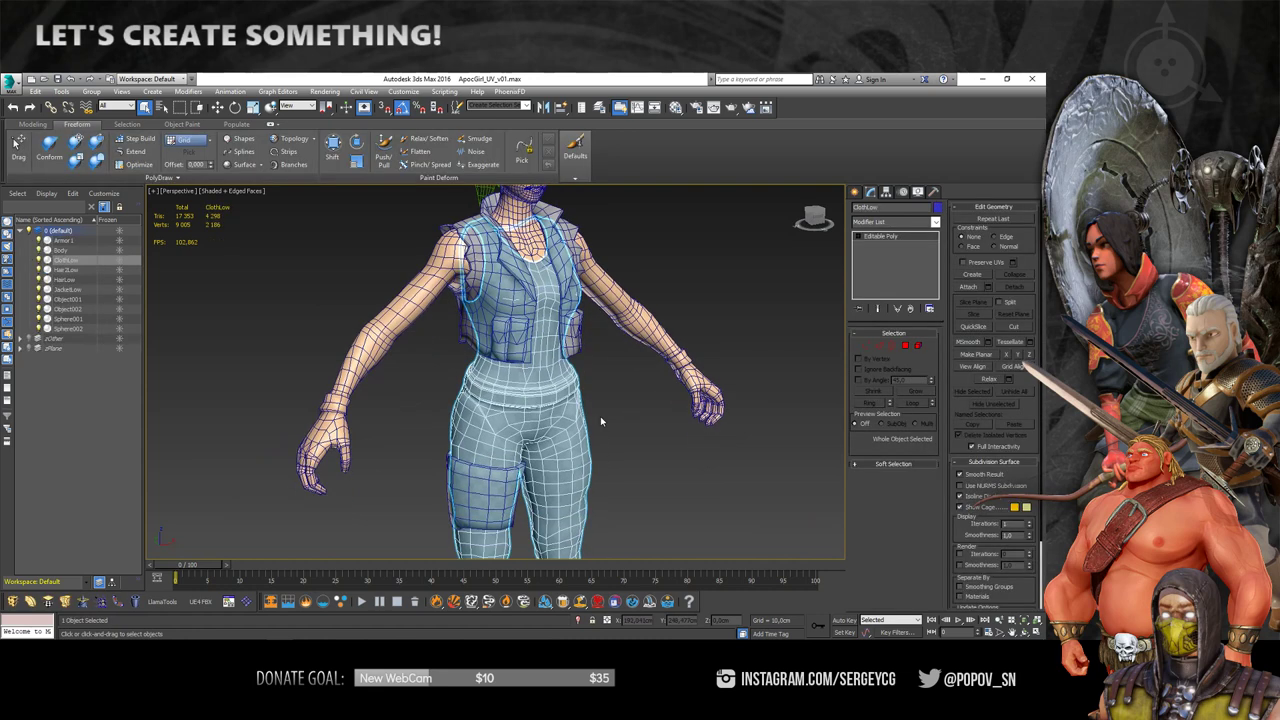
{"action": "middle_click_drag", "start_coordinate": [517, 371], "coordinate": [517, 221]}
- Check the Armor1, ClothLow, JacketLow, Body and HairLow pieces, ending with only the Armor1 thigh piece selected
{"action": "left_click", "coordinate": [482, 349]}
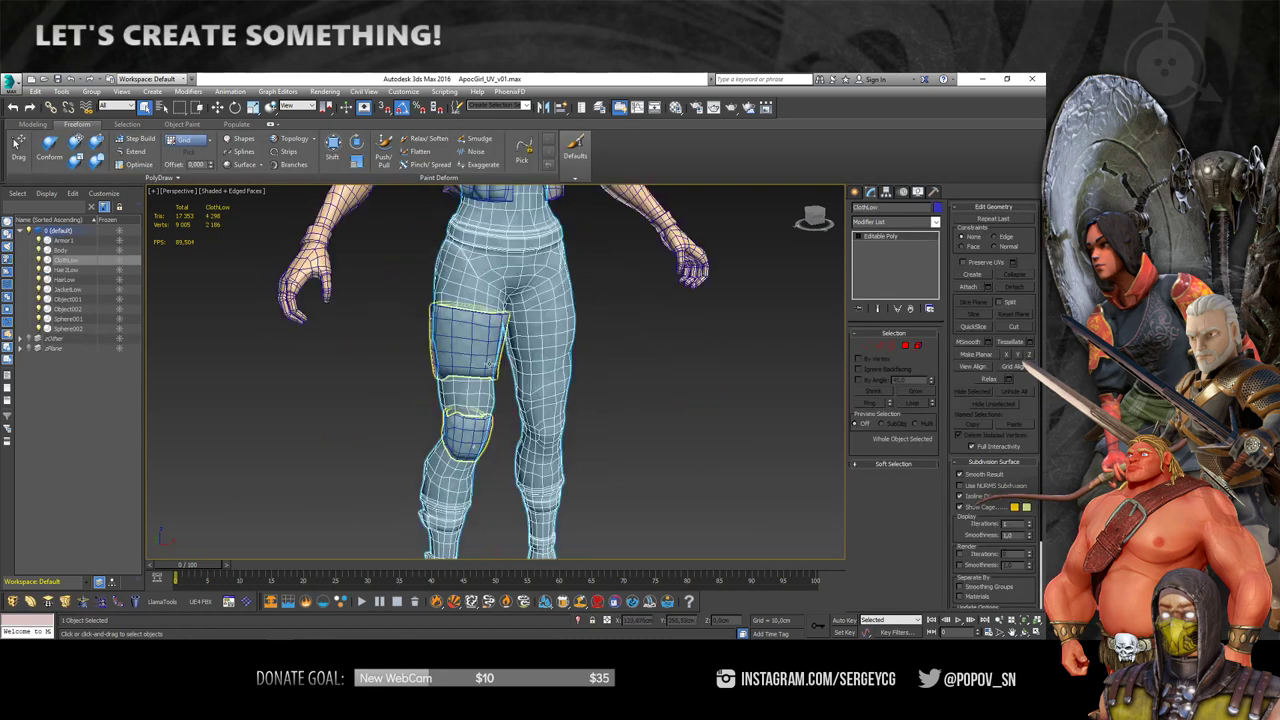
{"action": "middle_click_drag", "start_coordinate": [516, 470], "coordinate": [498, 383], "text": "alt"}
{"action": "left_click", "coordinate": [505, 420]}
{"action": "left_click", "coordinate": [496, 383]}
{"action": "scroll", "coordinate": [496, 383], "scroll_direction": "up", "scroll_amount": 3}
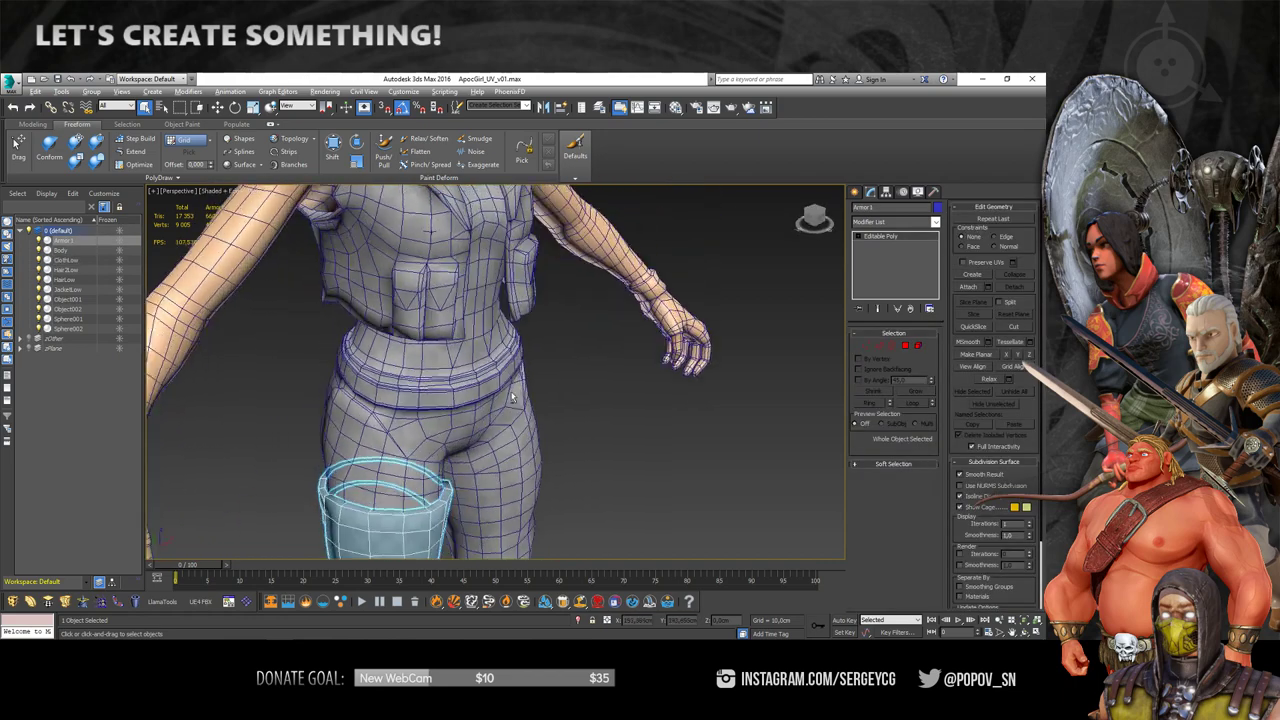
{"action": "left_click", "coordinate": [420, 260]}
{"action": "scroll", "coordinate": [435, 393], "scroll_direction": "up", "scroll_amount": 2}
{"action": "mouse_move", "coordinate": [435, 393]}
{"action": "middle_mouse_down", "text": "alt"}
{"action": "mouse_move", "coordinate": [459, 265]}
{"action": "mouse_move", "coordinate": [440, 330]}
{"action": "mouse_move", "coordinate": [290, 398]}
{"action": "mouse_move", "coordinate": [402, 364]}
{"action": "mouse_move", "coordinate": [430, 330]}
{"action": "mouse_move", "coordinate": [520, 330]}
{"action": "middle_mouse_up", "text": "alt"}
{"action": "left_click", "coordinate": [420, 350]}
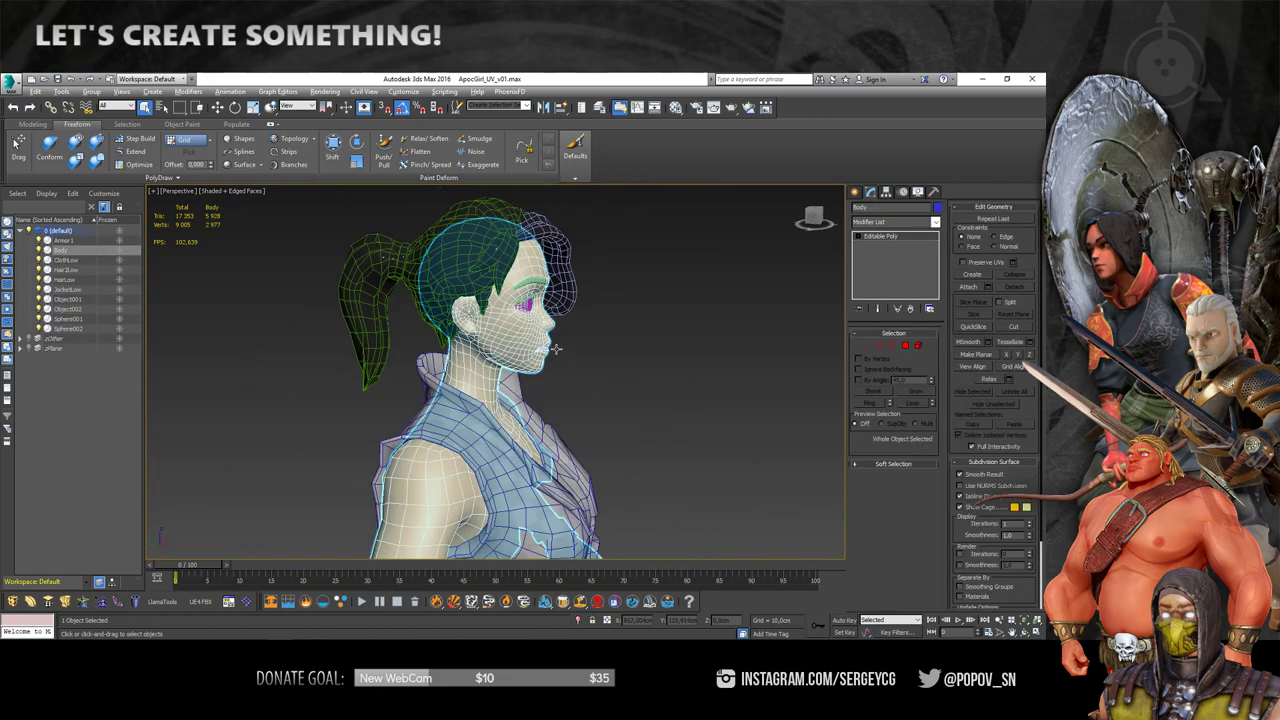
{"action": "left_click", "coordinate": [380, 300], "text": "ctrl"}
{"action": "scroll", "coordinate": [547, 387], "scroll_direction": "down", "scroll_amount": 2}
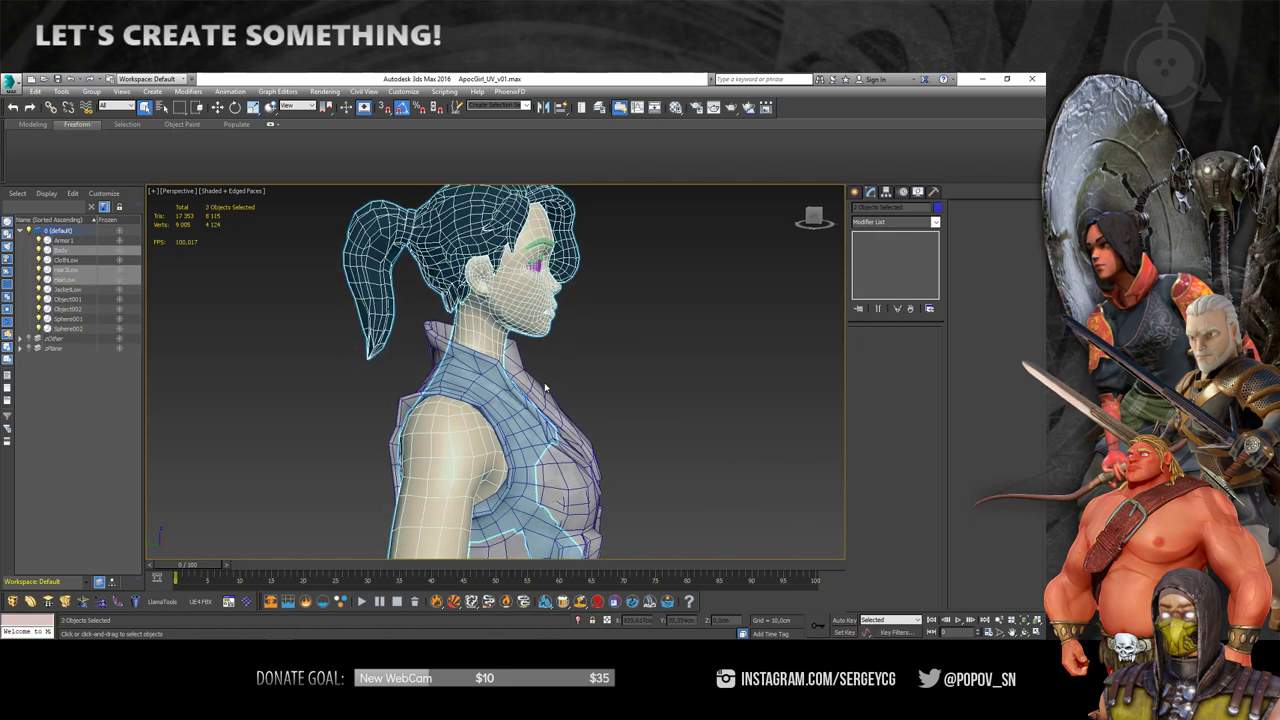
{"action": "scroll", "coordinate": [547, 387], "scroll_direction": "down", "scroll_amount": 3}
{"action": "mouse_move", "coordinate": [547, 387]}
{"action": "middle_mouse_down", "text": "alt"}
{"action": "mouse_move", "coordinate": [460, 400]}
{"action": "mouse_move", "coordinate": [458, 293]}
{"action": "mouse_move", "coordinate": [475, 319]}
{"action": "middle_mouse_up", "text": "alt"}
{"action": "scroll", "coordinate": [458, 403], "scroll_direction": "up", "scroll_amount": 3}
{"action": "left_click", "coordinate": [458, 403], "text": "ctrl"}
{"action": "left_click", "coordinate": [458, 403]}
{"action": "scroll", "coordinate": [475, 319], "scroll_direction": "up", "scroll_amount": 2}
- Unwrap Armor1, view its UVs over the Map #1 checker, pack the shells and collapse it
{"action": "right_click", "coordinate": [451, 317]}
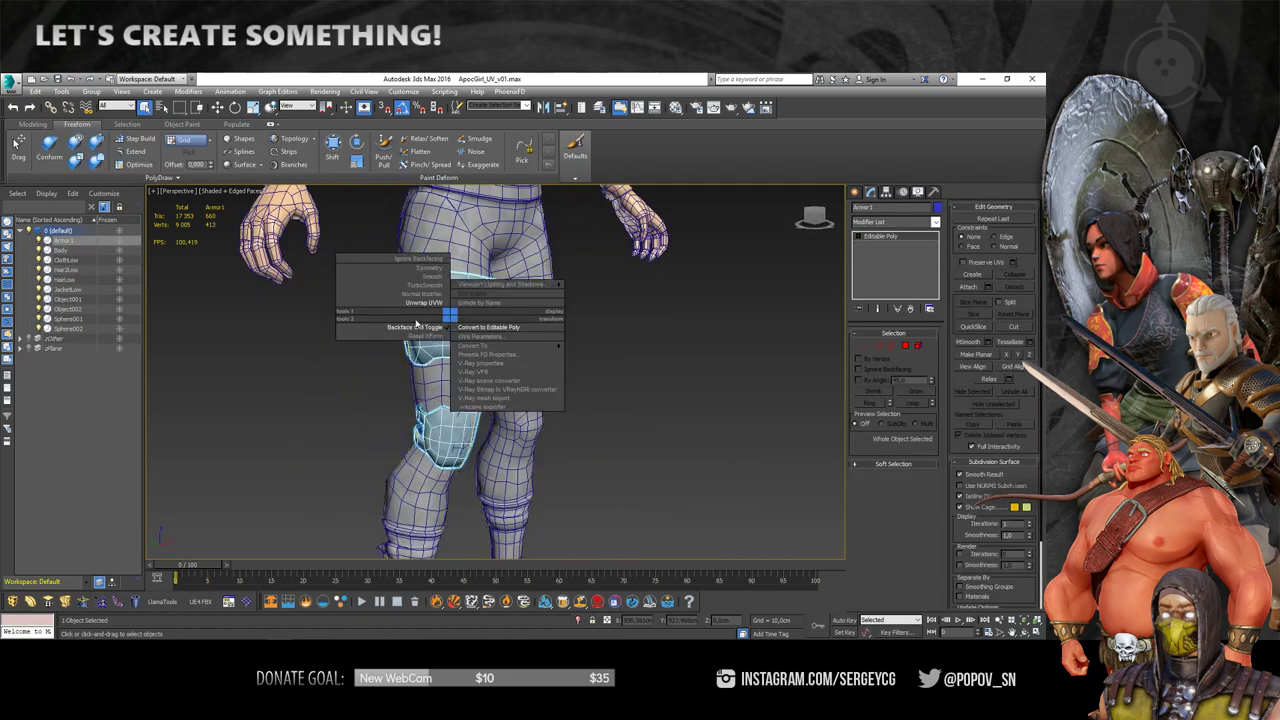
{"action": "left_click", "coordinate": [431, 303]}
{"action": "left_click", "coordinate": [894, 459]}
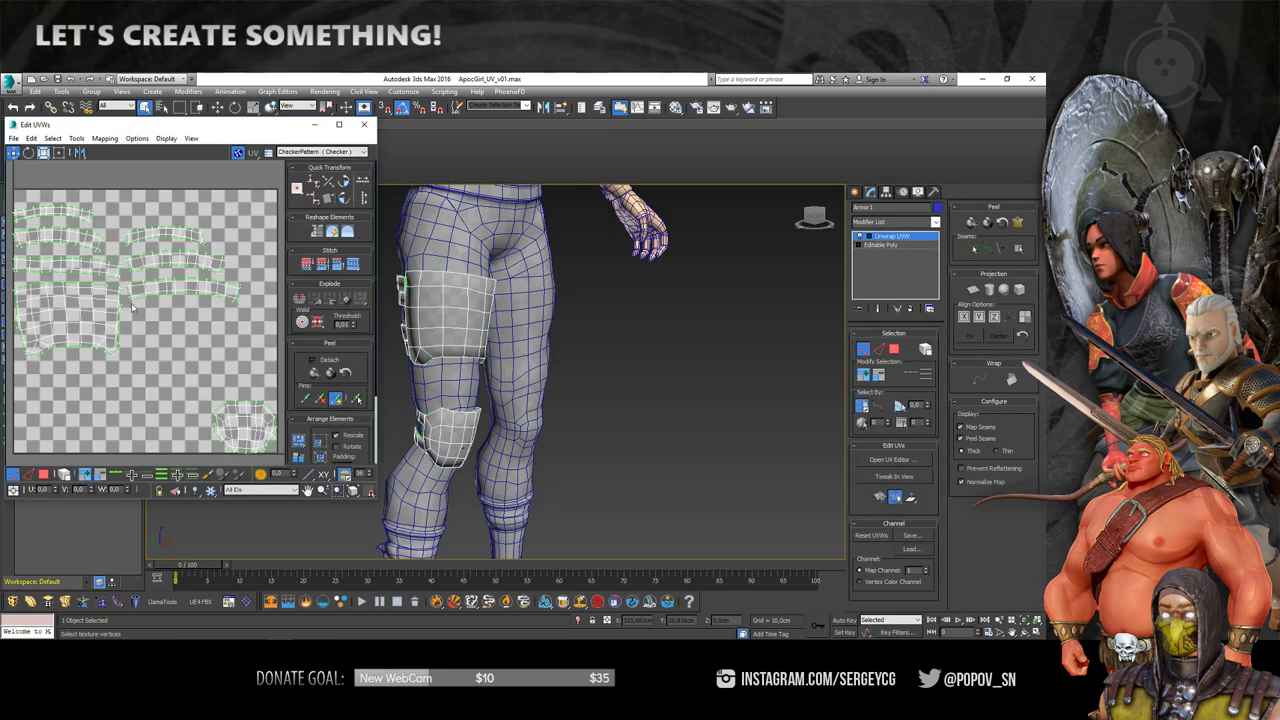
{"action": "left_click", "coordinate": [355, 152]}
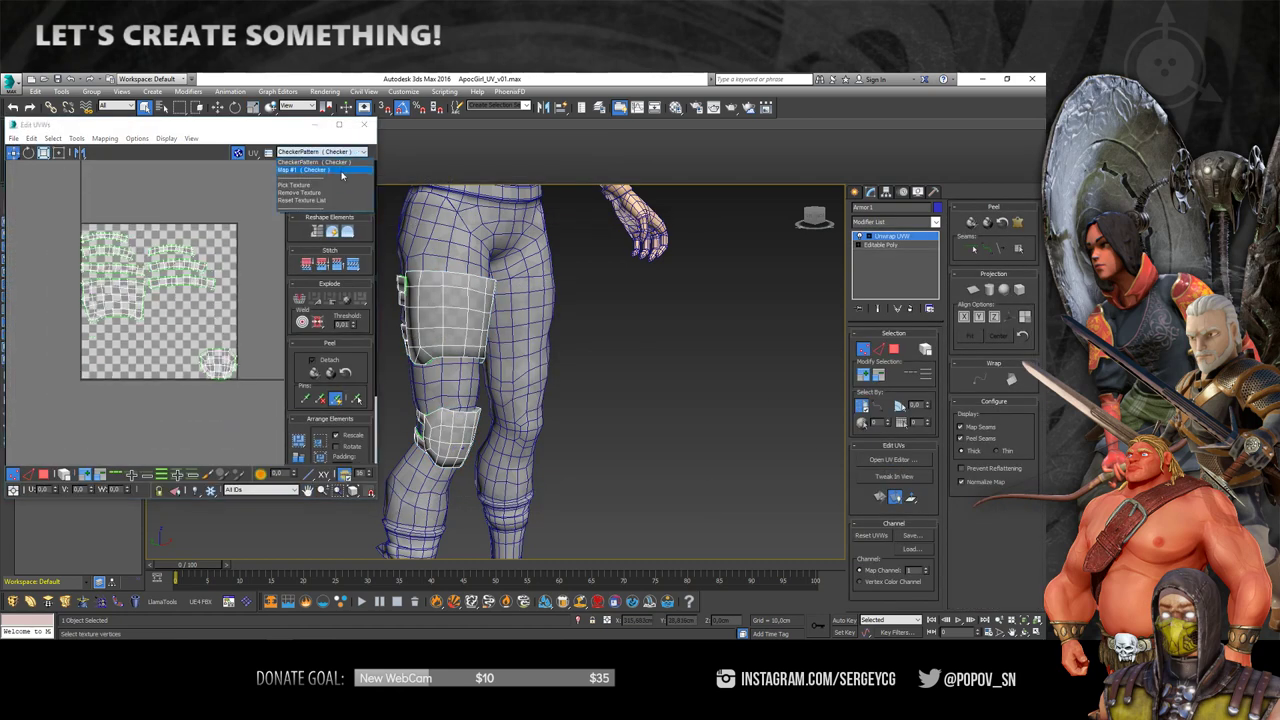
{"action": "left_click", "coordinate": [342, 171]}
{"action": "left_click", "coordinate": [301, 441]}
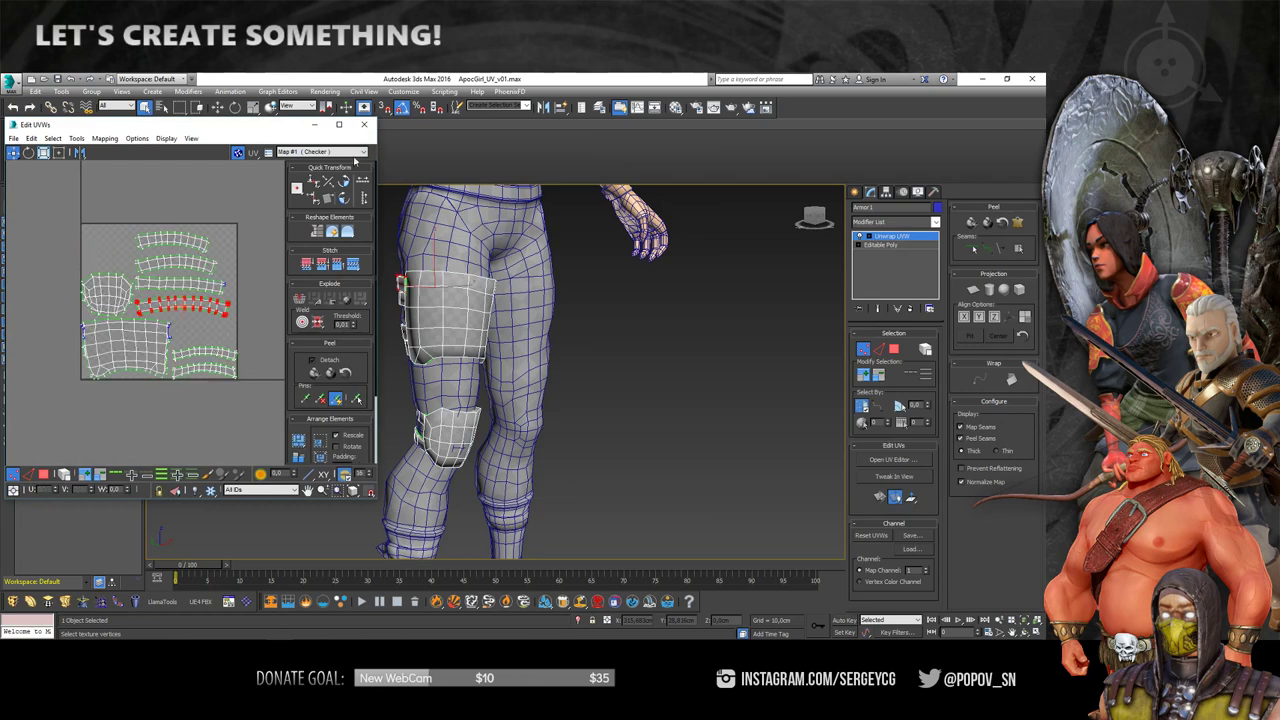
{"action": "left_click", "coordinate": [367, 126]}
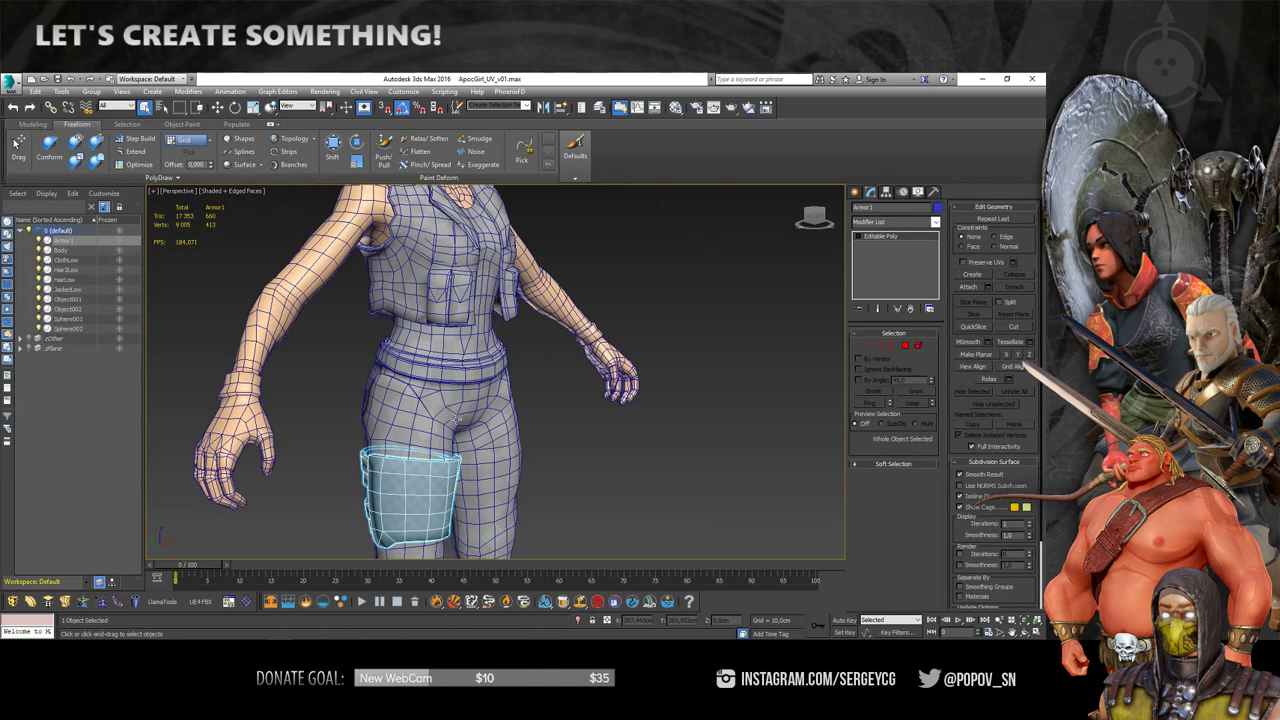
- Add Unwrap UVW to ClothLow and check its checker pattern and seams from several angles
{"action": "right_click", "coordinate": [424, 378]}
{"action": "left_click", "coordinate": [414, 373]}
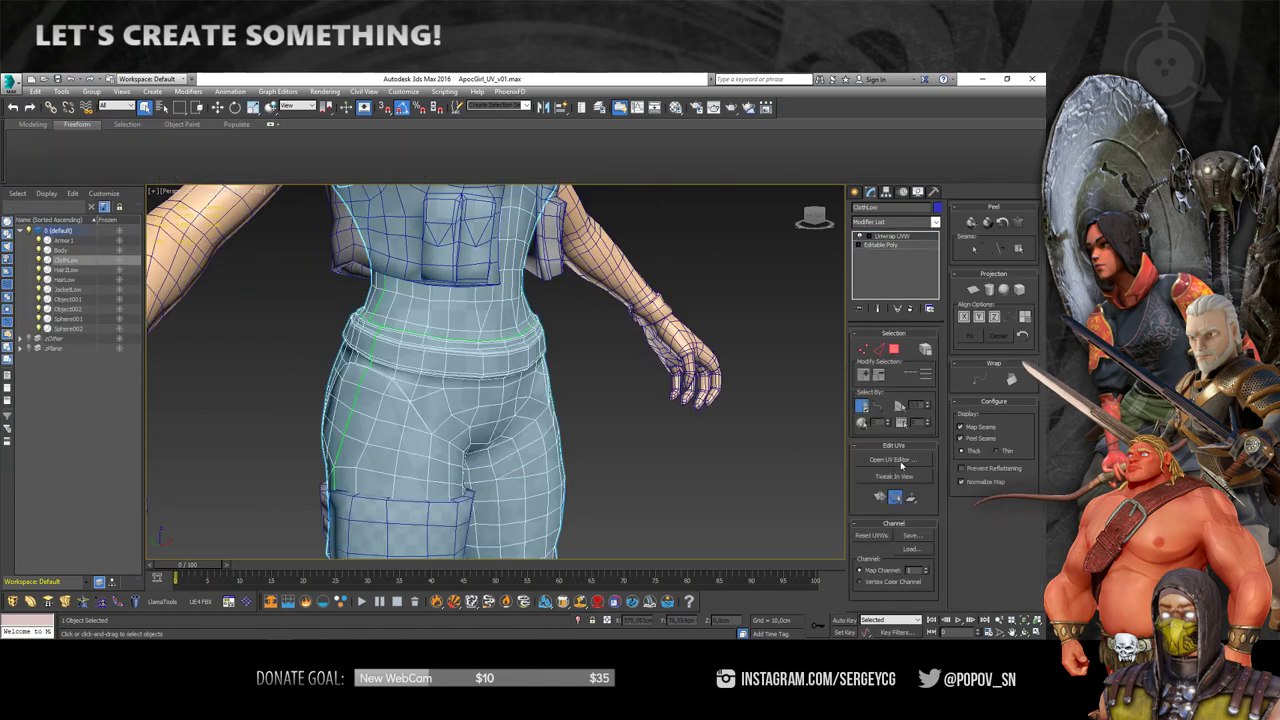
{"action": "mouse_move", "coordinate": [480, 360]}
{"action": "middle_mouse_down", "text": "alt"}
{"action": "mouse_move", "coordinate": [583, 310]}
{"action": "mouse_move", "coordinate": [666, 308]}
{"action": "mouse_move", "coordinate": [560, 279]}
{"action": "mouse_move", "coordinate": [434, 316]}
{"action": "mouse_move", "coordinate": [578, 397]}
{"action": "mouse_move", "coordinate": [520, 378]}
{"action": "mouse_move", "coordinate": [327, 371]}
{"action": "mouse_move", "coordinate": [450, 370]}
{"action": "middle_mouse_up", "text": "alt"}
{"action": "scroll", "coordinate": [566, 325], "scroll_direction": "up", "scroll_amount": 3}
{"action": "scroll", "coordinate": [588, 382], "scroll_direction": "down", "scroll_amount": 3}
{"action": "scroll", "coordinate": [540, 380], "scroll_direction": "up", "scroll_amount": 3}
{"action": "mouse_move", "coordinate": [540, 380]}
{"action": "middle_mouse_down", "text": "alt"}
{"action": "mouse_move", "coordinate": [533, 288]}
{"action": "mouse_move", "coordinate": [593, 386]}
{"action": "middle_mouse_up", "text": "alt"}
{"action": "scroll", "coordinate": [593, 386], "scroll_direction": "down", "scroll_amount": 2}
{"action": "mouse_move", "coordinate": [589, 311]}
{"action": "middle_mouse_down", "text": "alt"}
{"action": "mouse_move", "coordinate": [560, 330]}
{"action": "mouse_move", "coordinate": [520, 330]}
{"action": "middle_mouse_up", "text": "alt"}
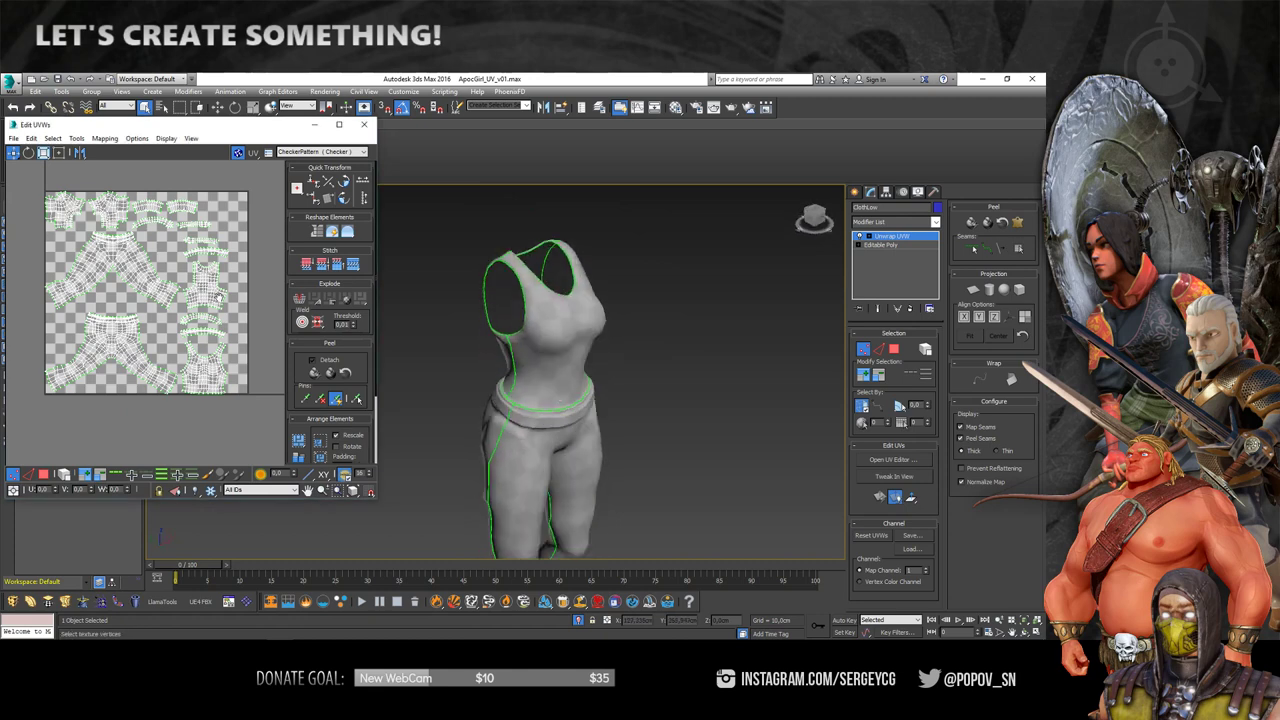
{"action": "middle_click_drag", "start_coordinate": [224, 252], "coordinate": [226, 300]}
- Close the ClothLow UV editor, collapse its unwrap to Editable Poly and deselect it
{"action": "left_click", "coordinate": [368, 124]}
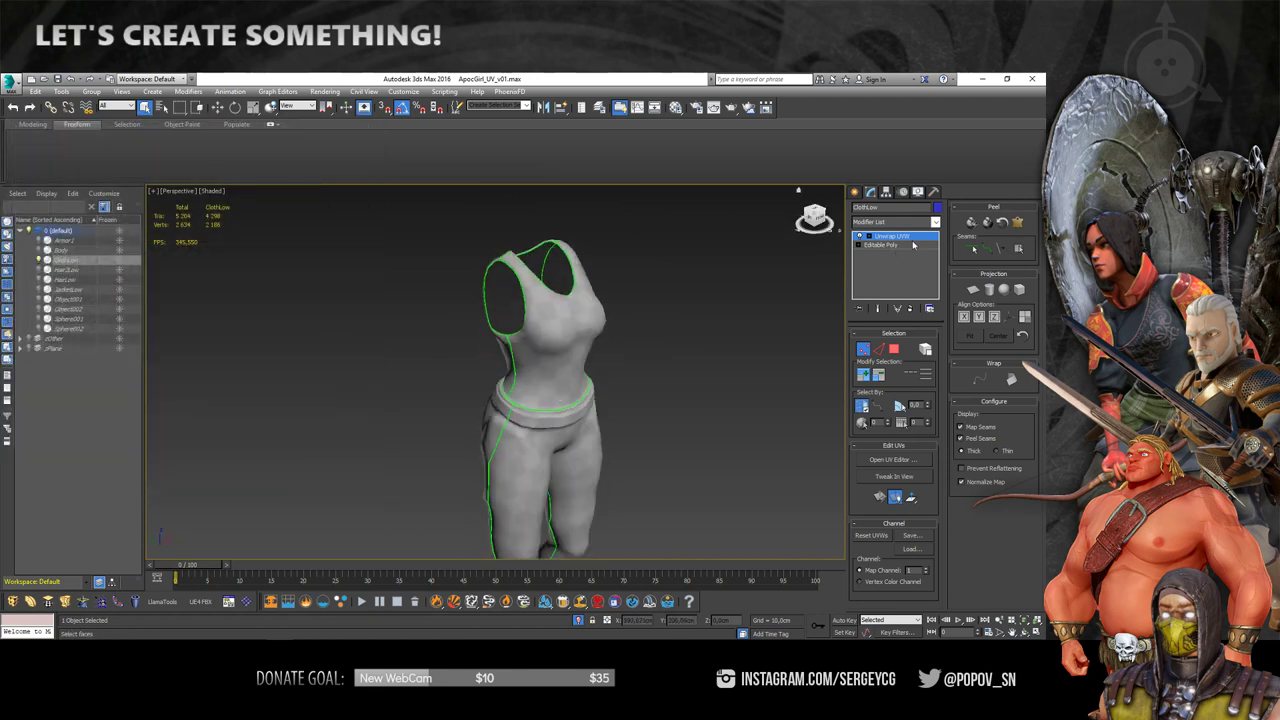
{"action": "right_click", "coordinate": [898, 238]}
{"action": "left_click", "coordinate": [940, 388]}
{"action": "left_click", "coordinate": [709, 320]}
- Exit Isolate Selection to show the full character and select the HairLow mesh
{"action": "left_click", "coordinate": [577, 620]}
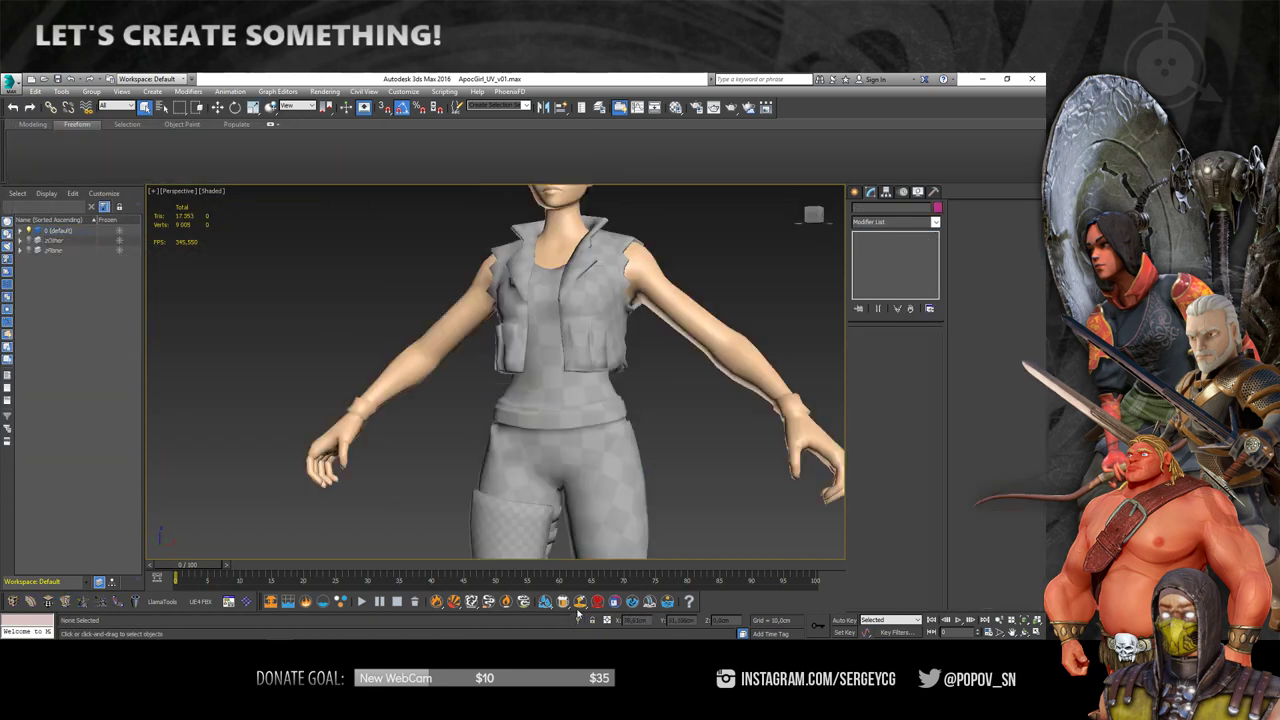
{"action": "left_click", "coordinate": [509, 312]}
{"action": "scroll", "coordinate": [509, 312], "scroll_direction": "down", "scroll_amount": 2}
{"action": "scroll", "coordinate": [509, 312], "scroll_direction": "up", "scroll_amount": 3}
{"action": "middle_click_drag", "start_coordinate": [509, 312], "coordinate": [543, 296], "text": "alt"}
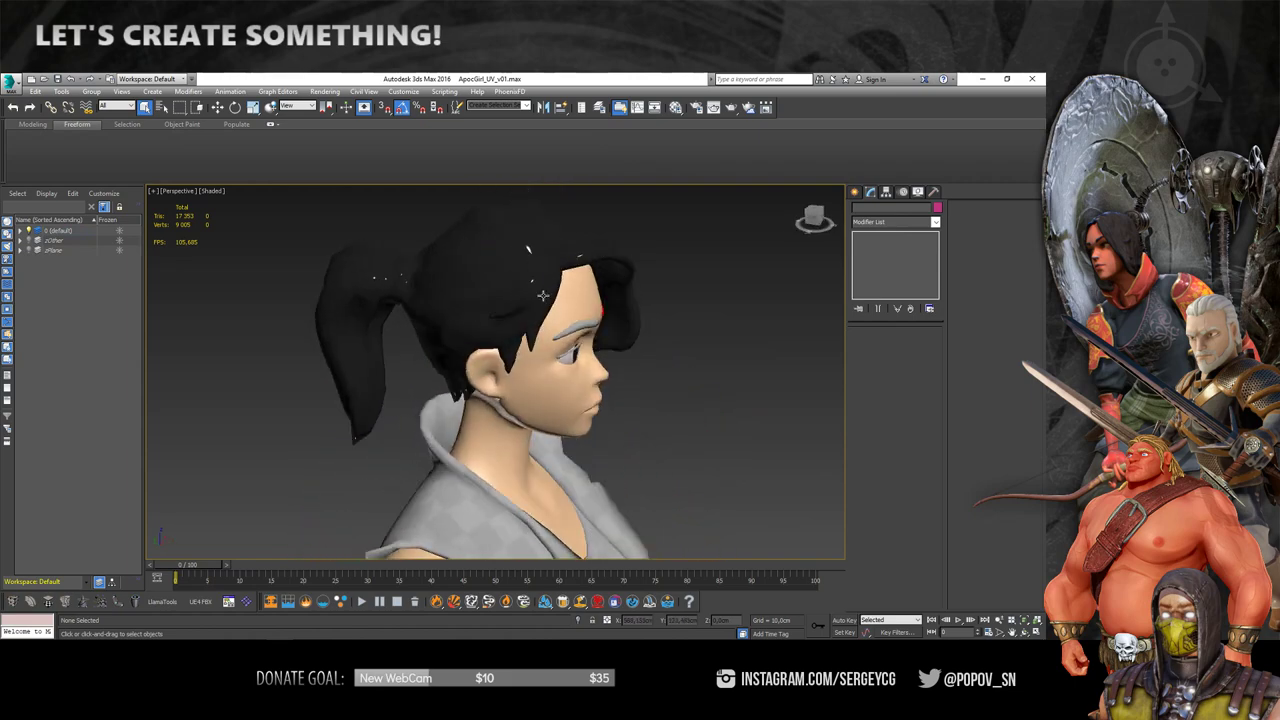
{"action": "left_click", "coordinate": [509, 245]}
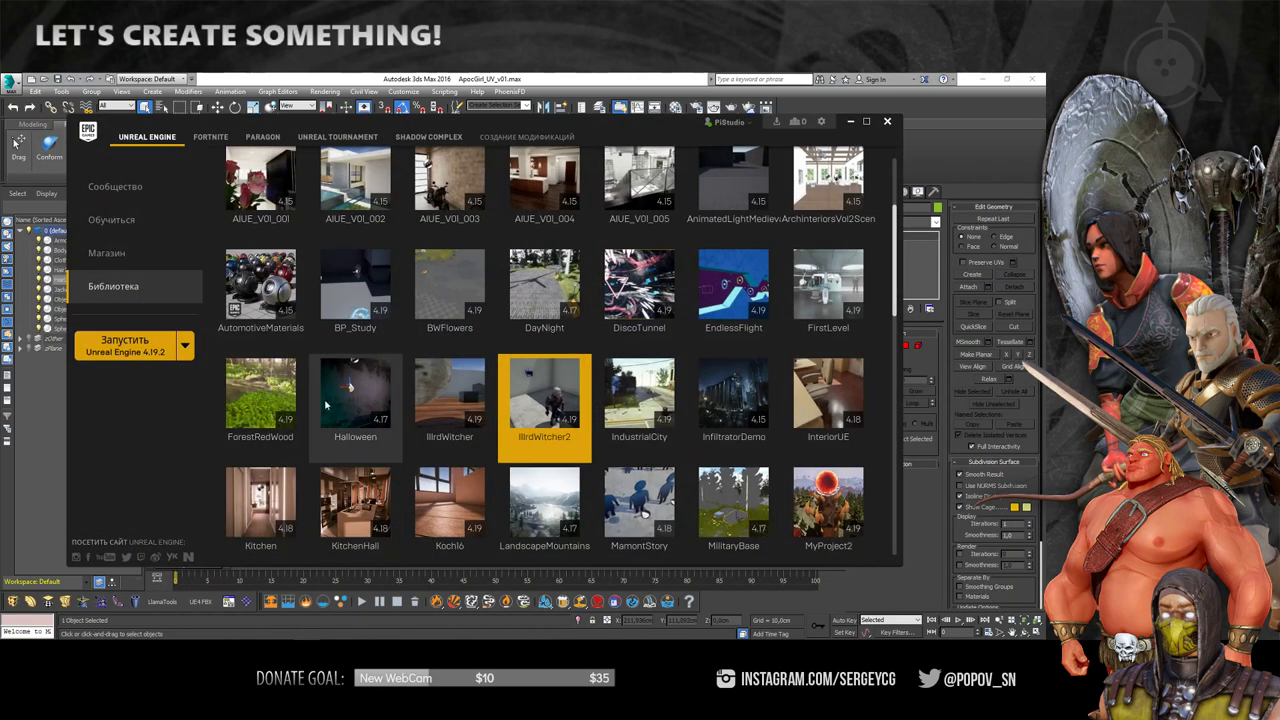
- Enter Polygon mode on HairLow in the Left view and box-select the upper ponytail polygons
{"action": "right_click", "coordinate": [522, 400]}
{"action": "left_click", "coordinate": [686, 77]}
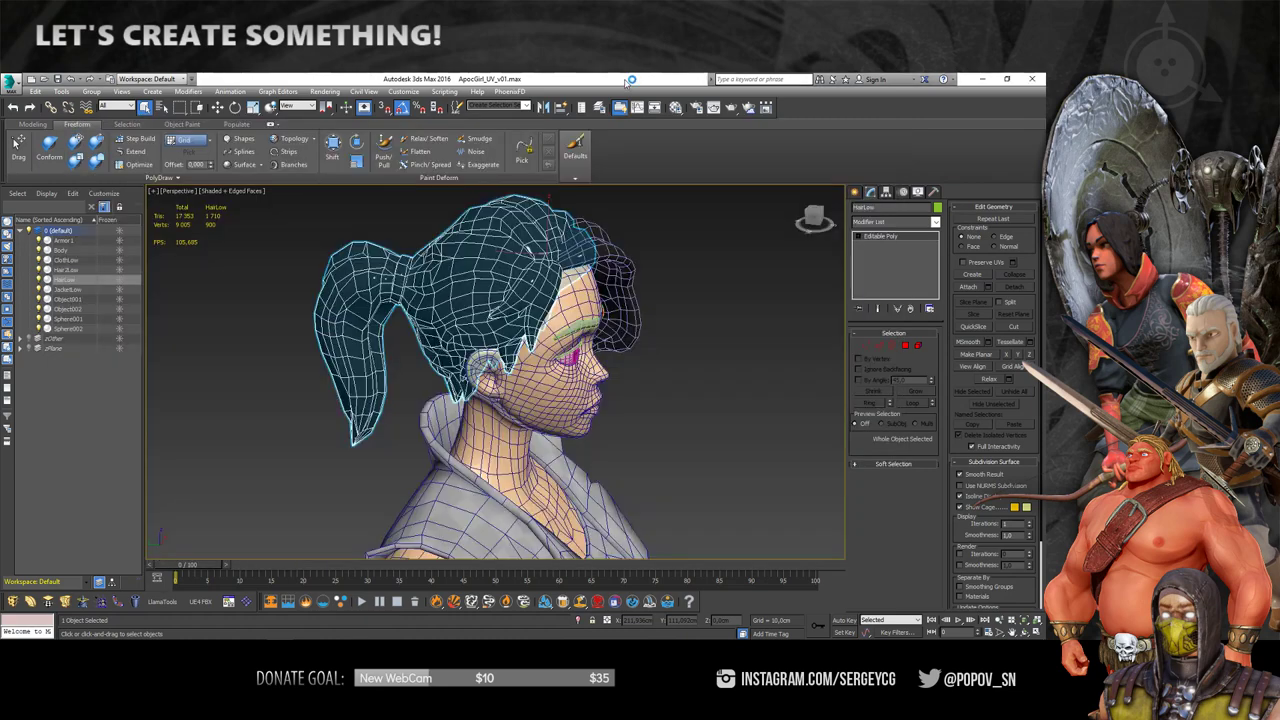
{"action": "left_click", "coordinate": [903, 347]}
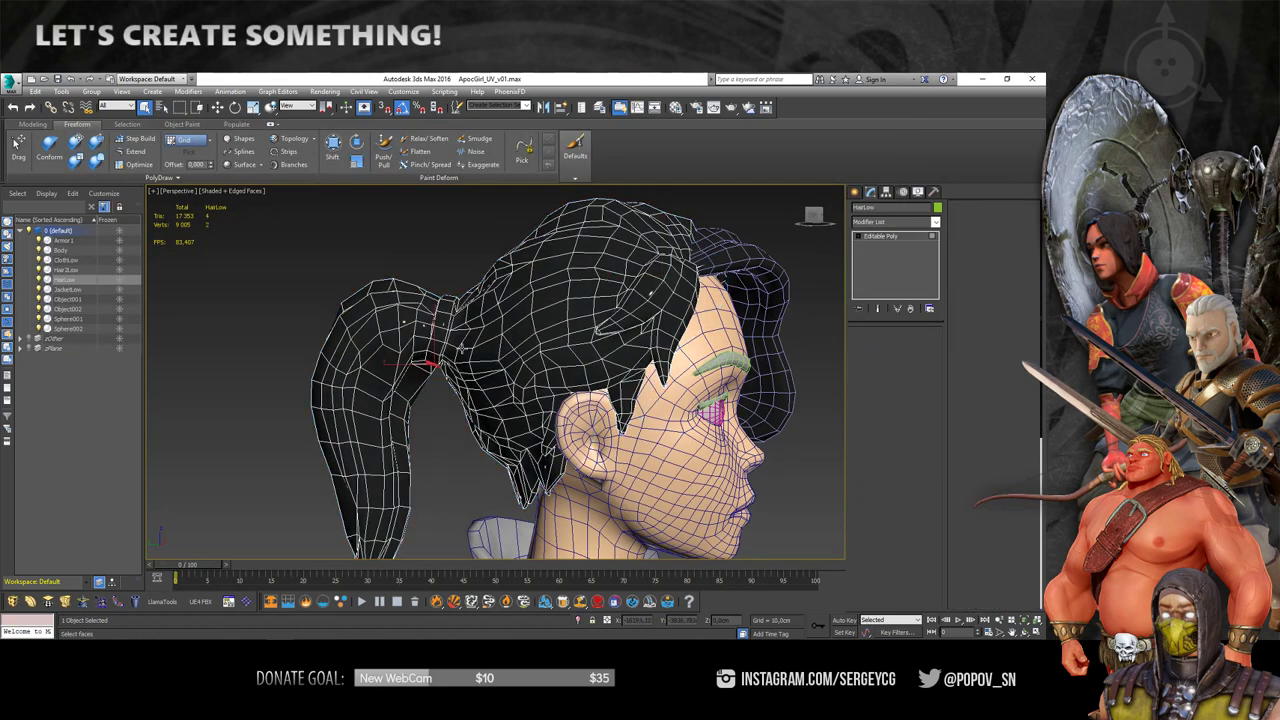
{"action": "middle_click_drag", "start_coordinate": [451, 354], "coordinate": [442, 299], "text": "alt"}
{"action": "key", "text": "l"}
{"action": "scroll", "coordinate": [443, 305], "scroll_direction": "up", "scroll_amount": 10}
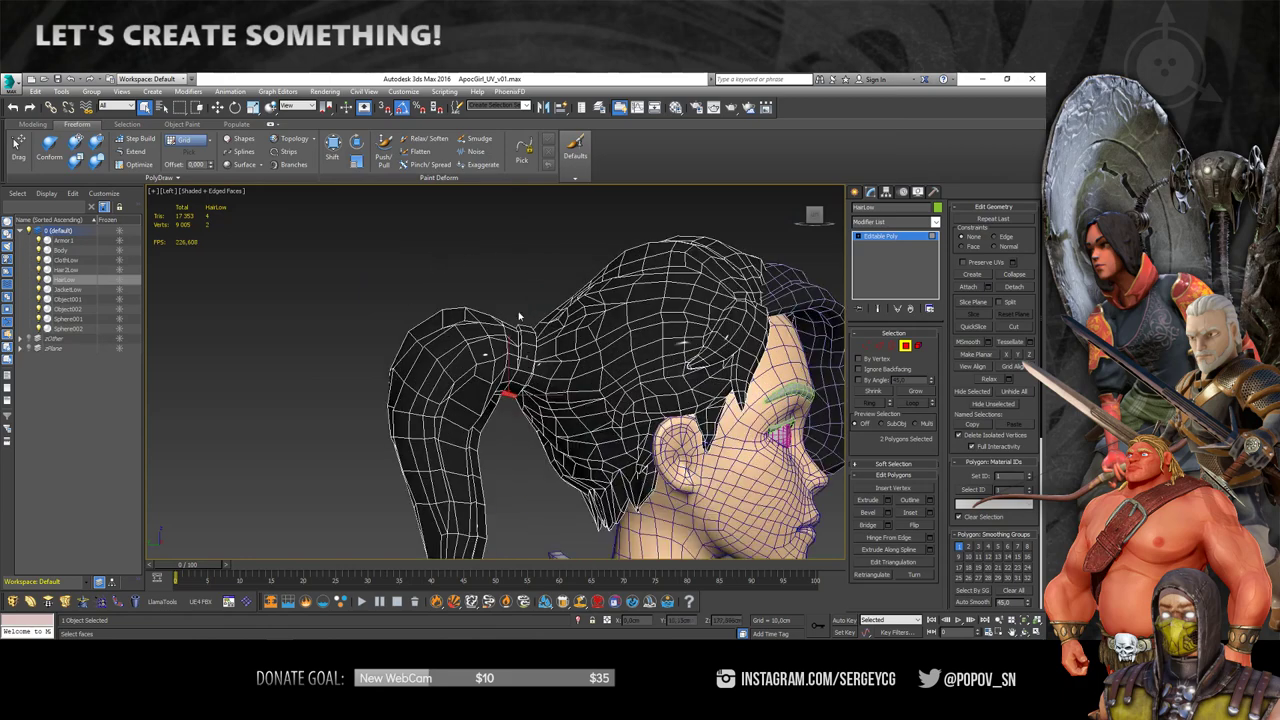
{"action": "left_click_drag", "start_coordinate": [507, 459], "coordinate": [507, 460]}
{"action": "middle_click_drag", "start_coordinate": [507, 460], "coordinate": [487, 372]}
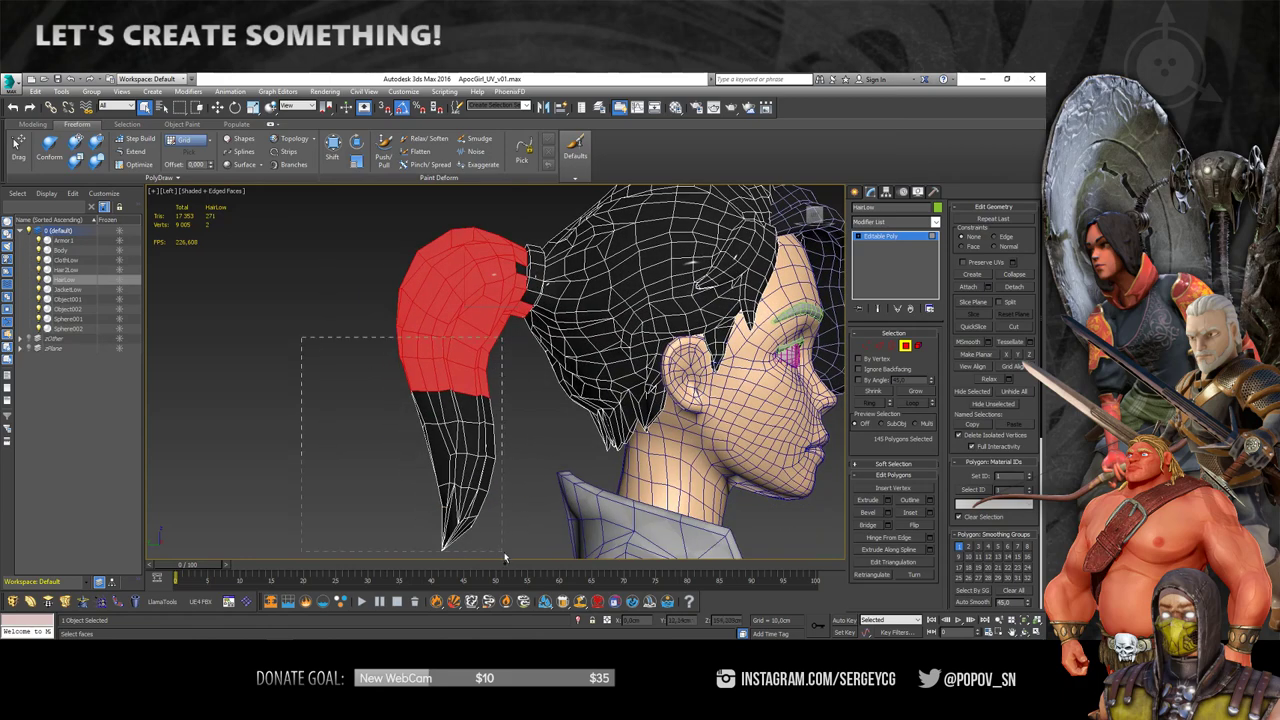
- Add the lower and remaining ponytail polygons to the selection and check the coverage
{"action": "left_click_drag", "start_coordinate": [504, 557], "coordinate": [504, 557]}
{"action": "scroll", "coordinate": [416, 283], "scroll_direction": "up", "scroll_amount": 5}
{"action": "left_click_drag", "start_coordinate": [513, 472], "coordinate": [513, 472], "text": "ctrl"}
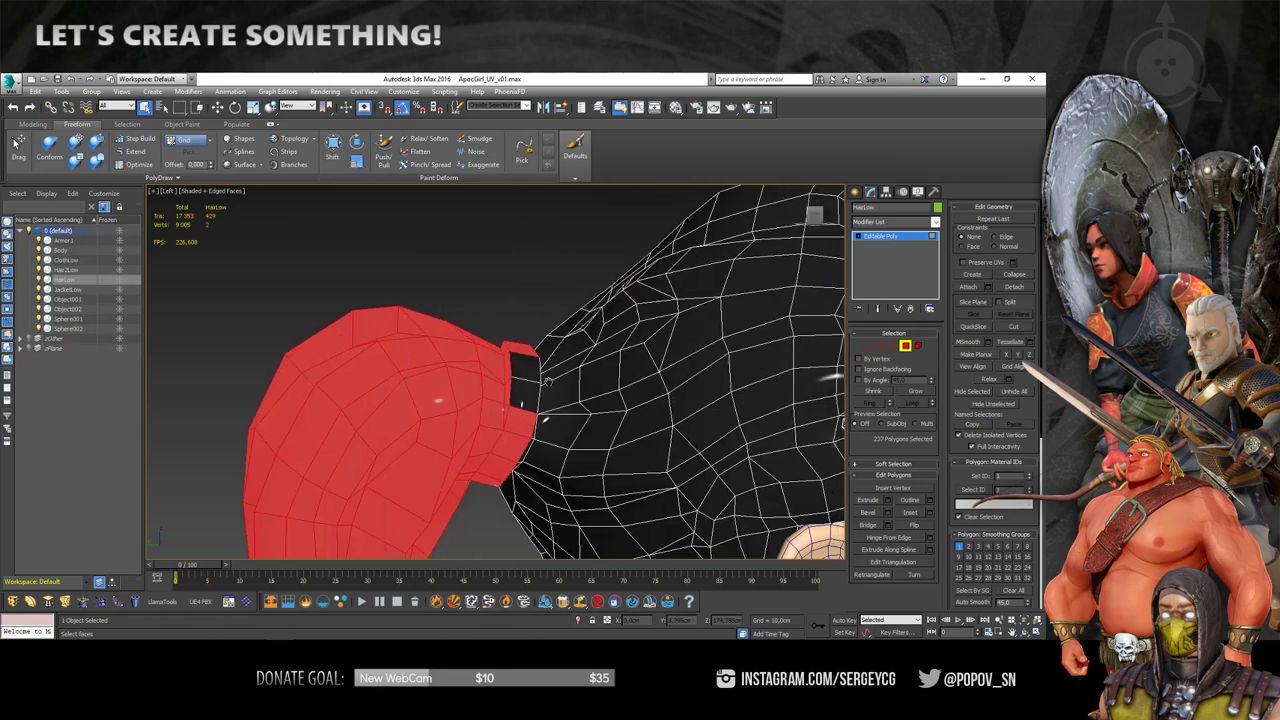
{"action": "scroll", "coordinate": [455, 318], "scroll_direction": "up", "scroll_amount": 3}
{"action": "scroll", "coordinate": [512, 426], "scroll_direction": "down", "scroll_amount": 3}
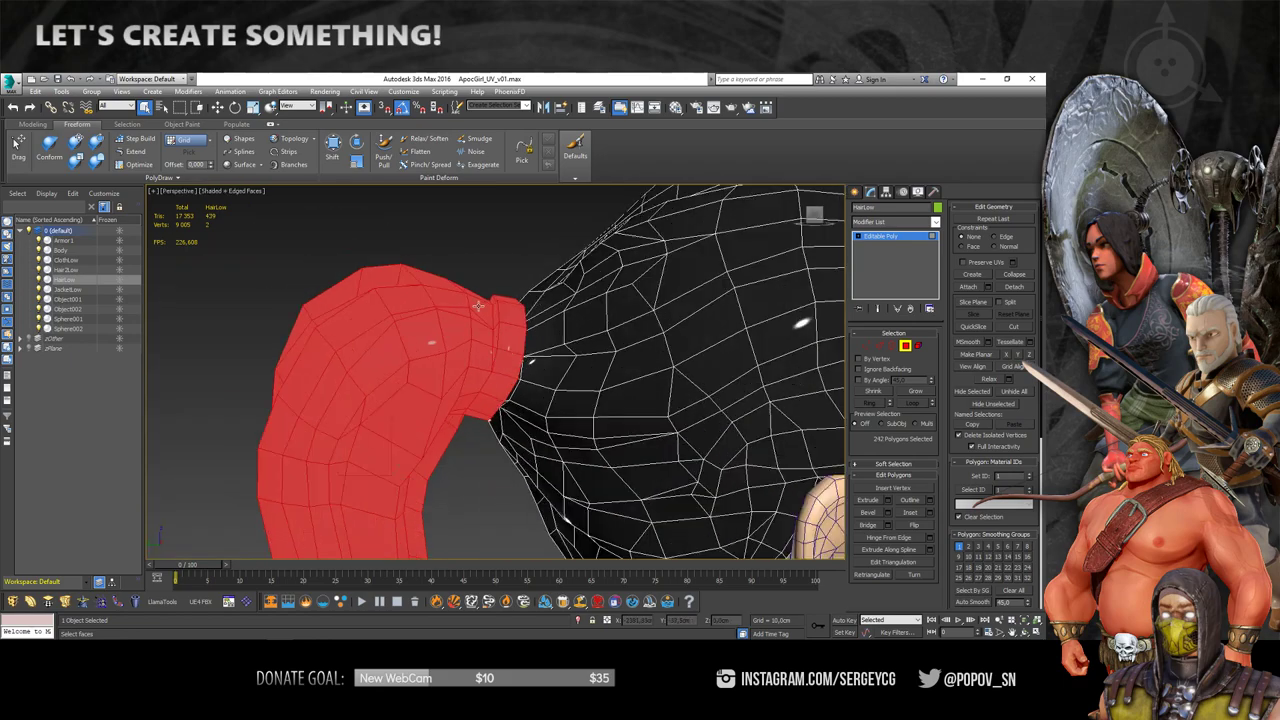
{"action": "mouse_move", "coordinate": [504, 371]}
{"action": "middle_mouse_down", "text": "alt"}
{"action": "mouse_move", "coordinate": [548, 228]}
{"action": "mouse_move", "coordinate": [403, 328]}
{"action": "mouse_move", "coordinate": [406, 279]}
{"action": "mouse_move", "coordinate": [362, 282]}
{"action": "mouse_move", "coordinate": [316, 357]}
{"action": "mouse_move", "coordinate": [435, 315]}
{"action": "middle_mouse_up", "text": "alt"}
{"action": "scroll", "coordinate": [349, 305], "scroll_direction": "up", "scroll_amount": 2}
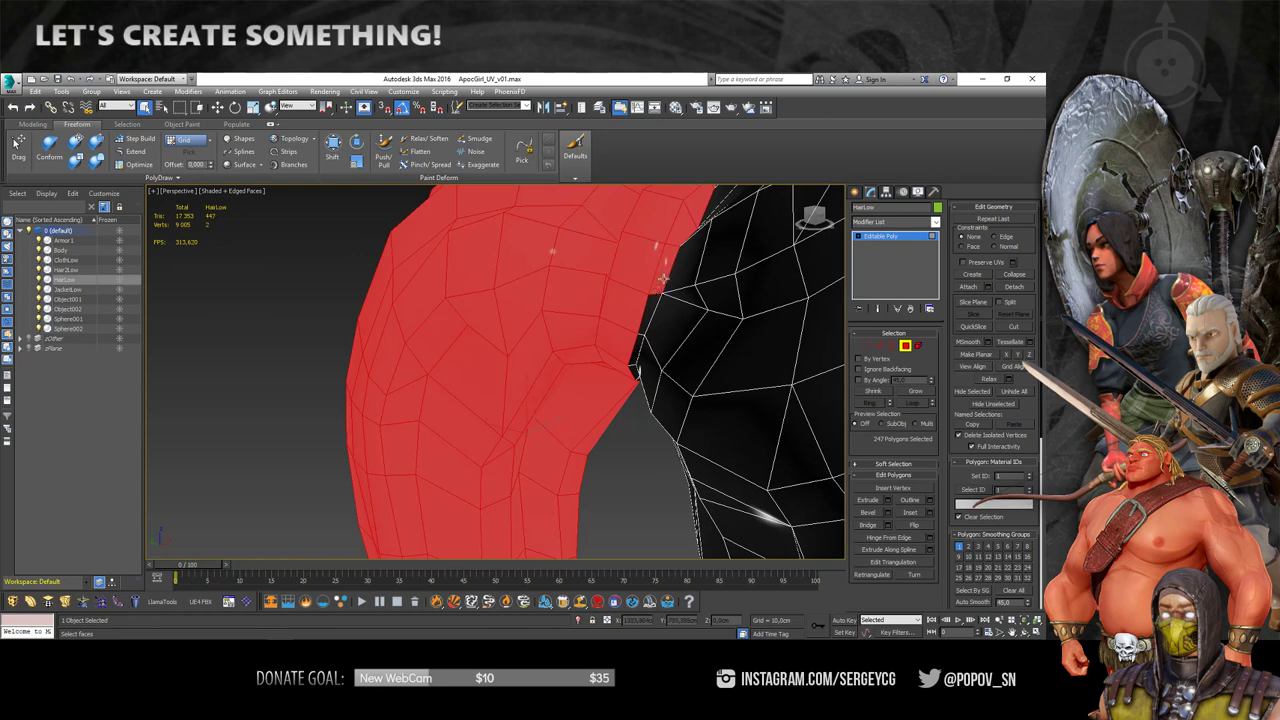
{"action": "left_click", "coordinate": [633, 371], "text": "ctrl"}
{"action": "mouse_move", "coordinate": [633, 371]}
{"action": "middle_mouse_down", "text": "alt"}
{"action": "mouse_move", "coordinate": [629, 286]}
{"action": "mouse_move", "coordinate": [563, 249]}
{"action": "mouse_move", "coordinate": [700, 270]}
{"action": "mouse_move", "coordinate": [893, 334]}
{"action": "mouse_move", "coordinate": [570, 316]}
{"action": "middle_mouse_up", "text": "alt"}
- Detach the ponytail as Object003, then select it and isolate it on its own
{"action": "left_click", "coordinate": [557, 365]}
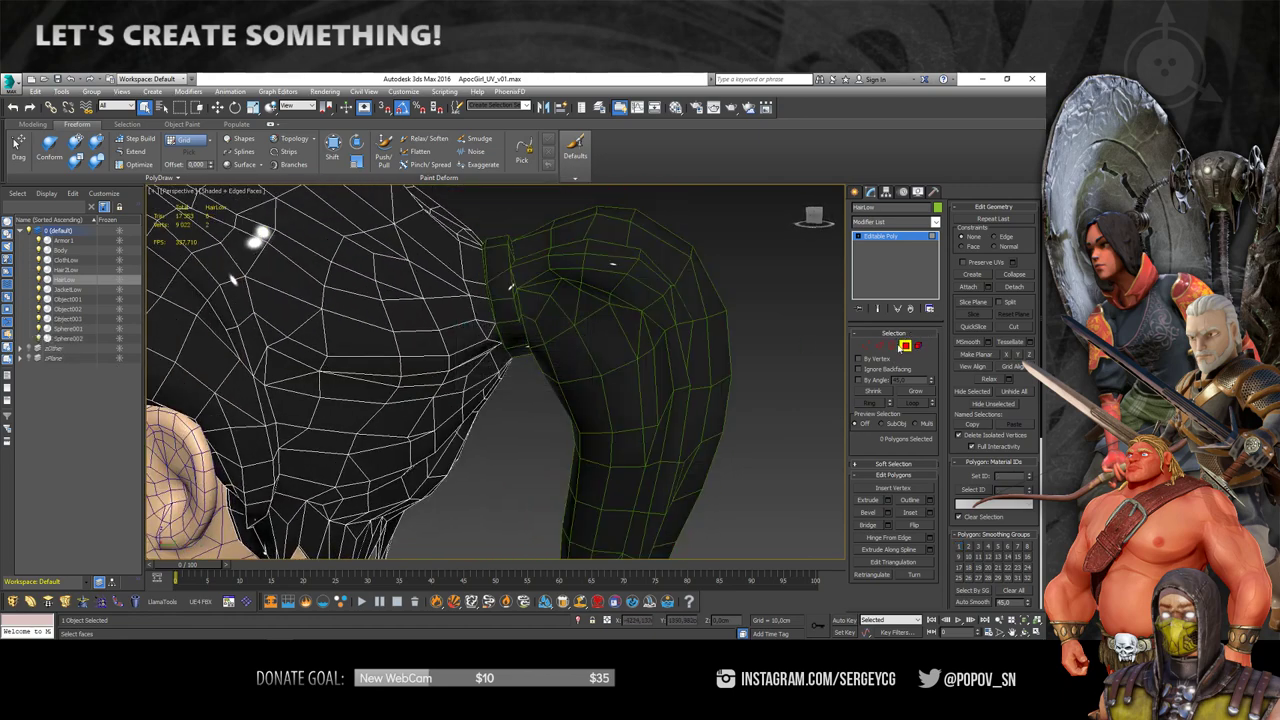
{"action": "key", "text": "6"}
{"action": "left_click", "coordinate": [559, 301]}
{"action": "key", "text": "alt+q"}
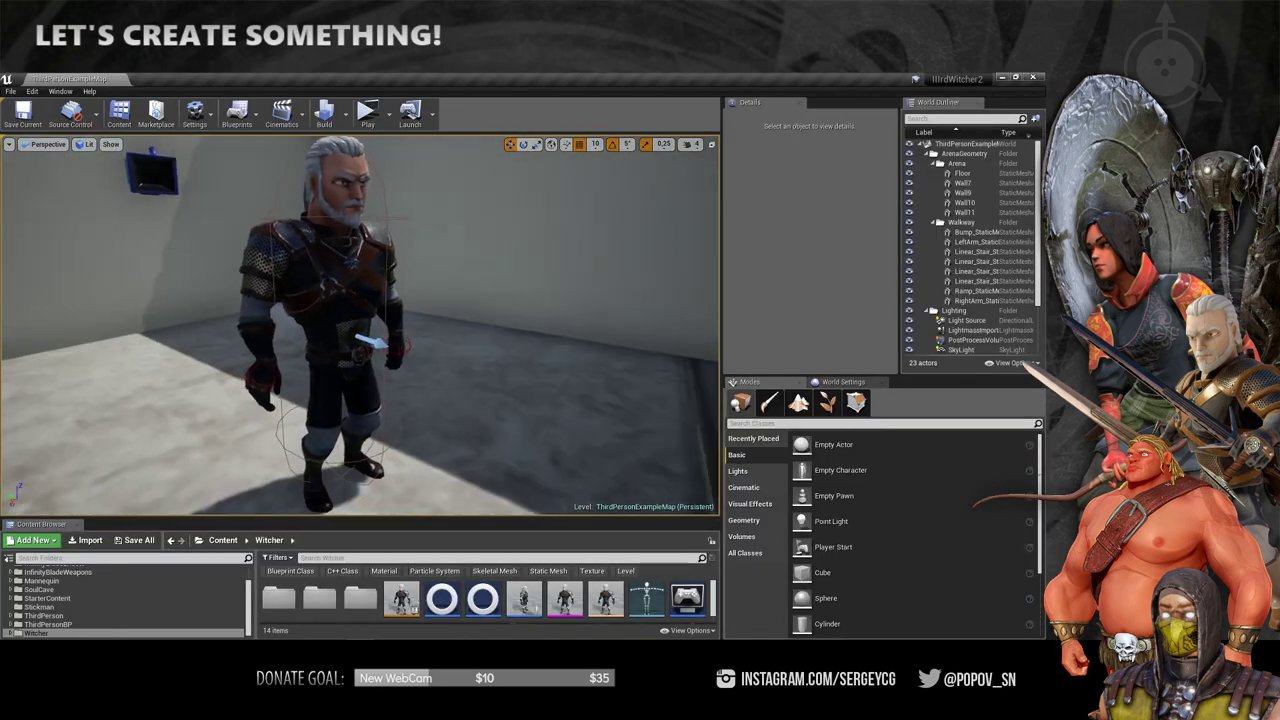
- Play-test the level, walking, jumping and running the Witcher character, then stop with Esc
{"action": "left_click", "coordinate": [376, 132]}
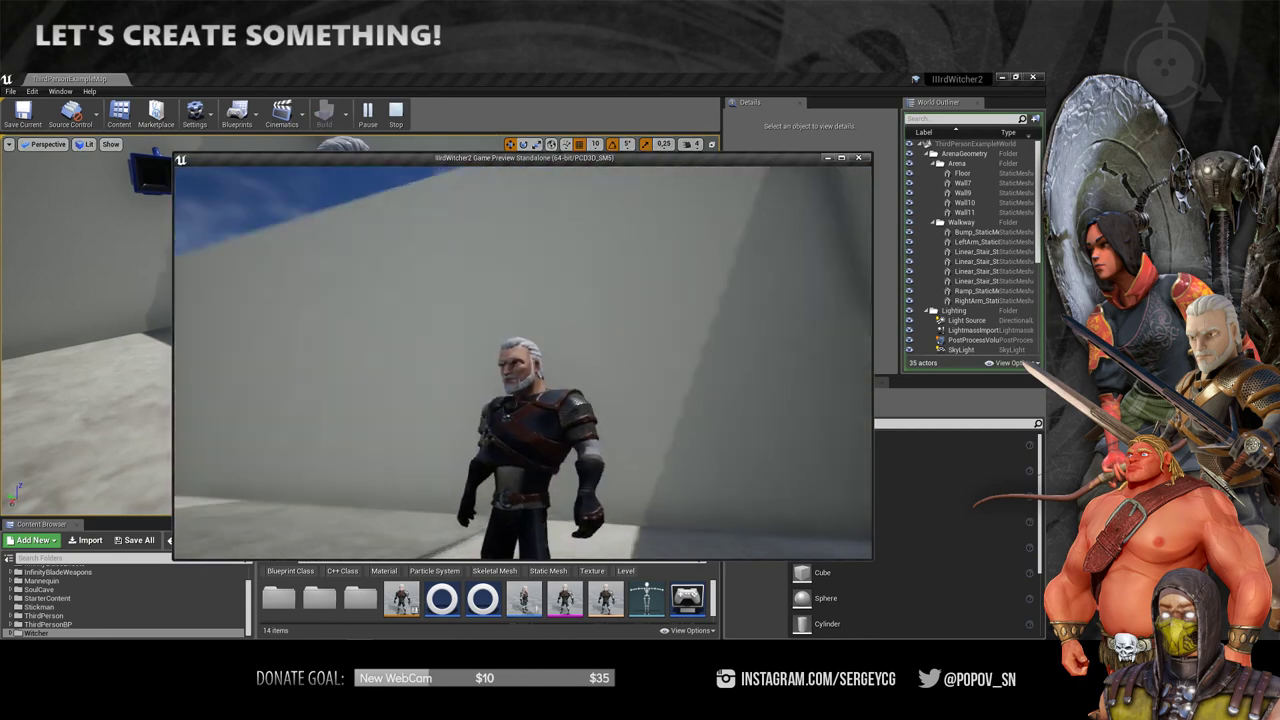
{"action": "key", "text": "w"}
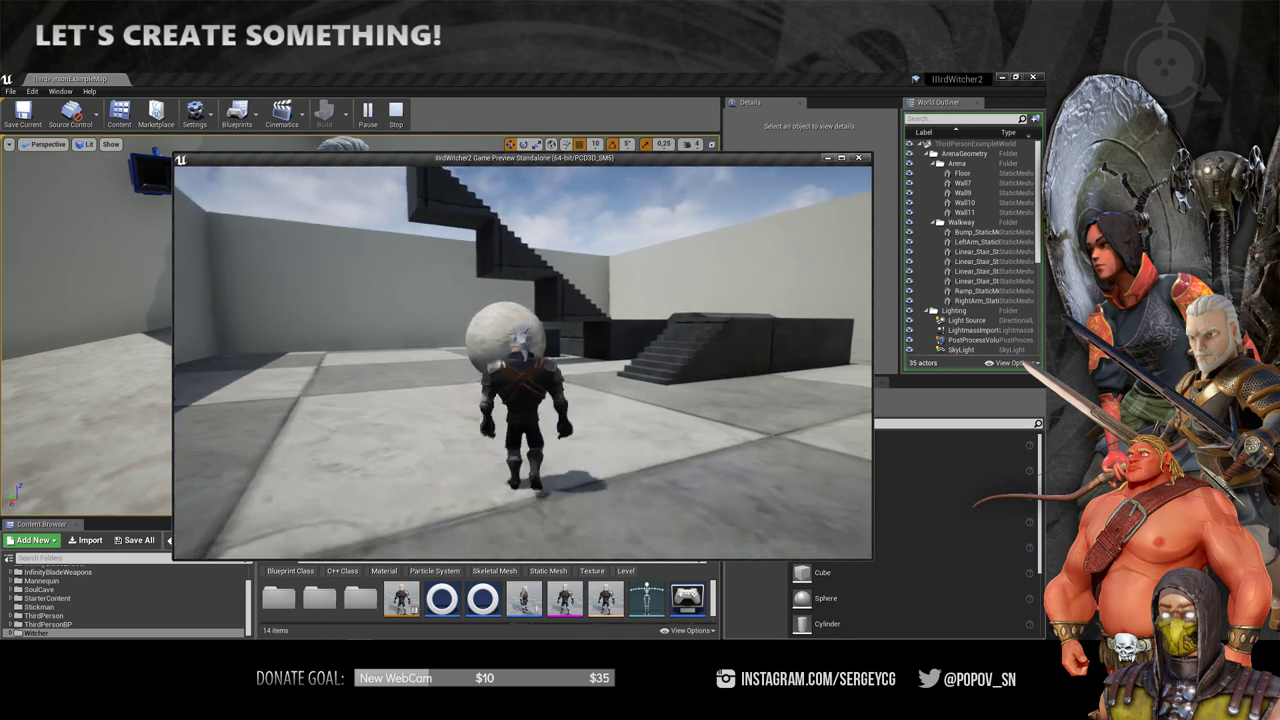
{"action": "key", "text": "a"}
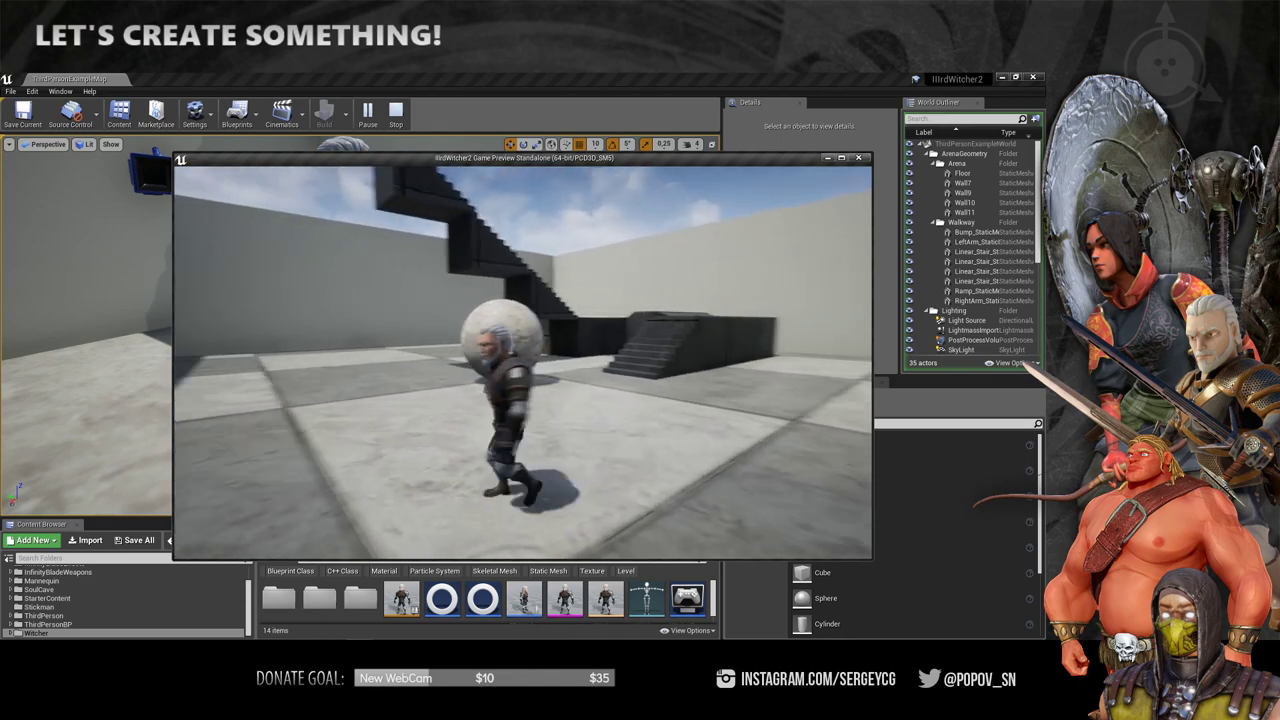
{"action": "key", "text": "s"}
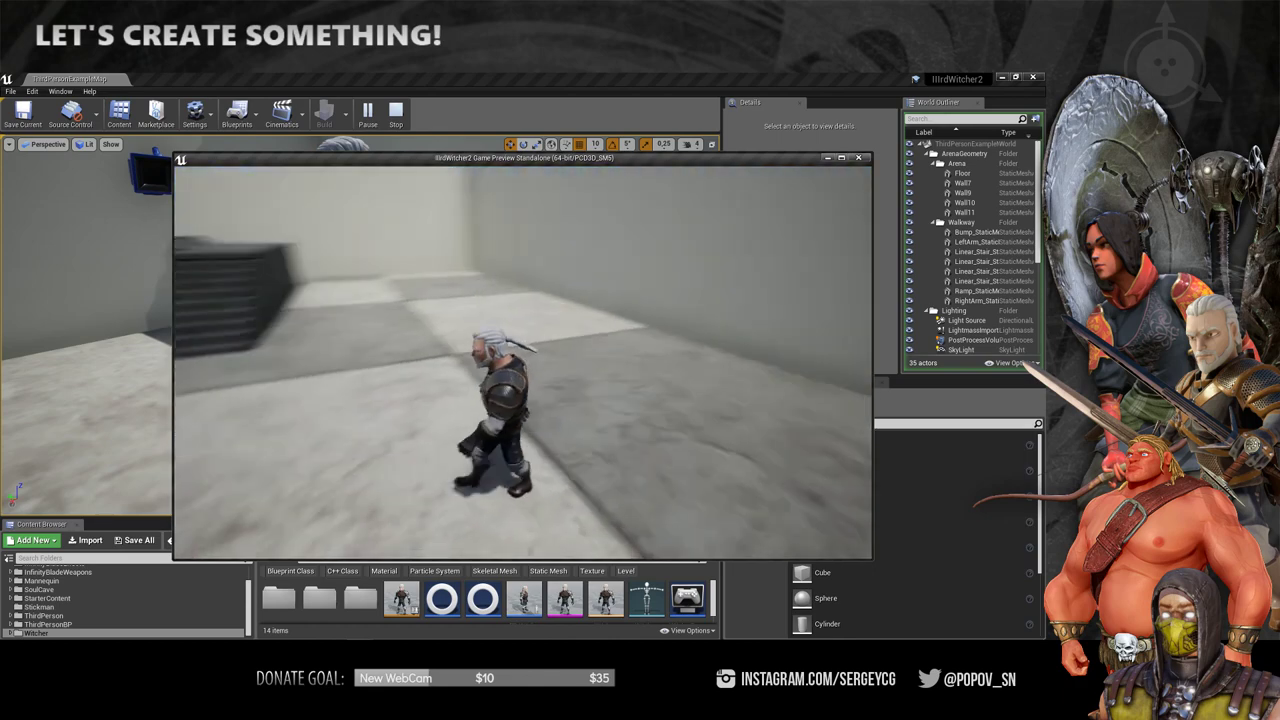
{"action": "key", "text": "a"}
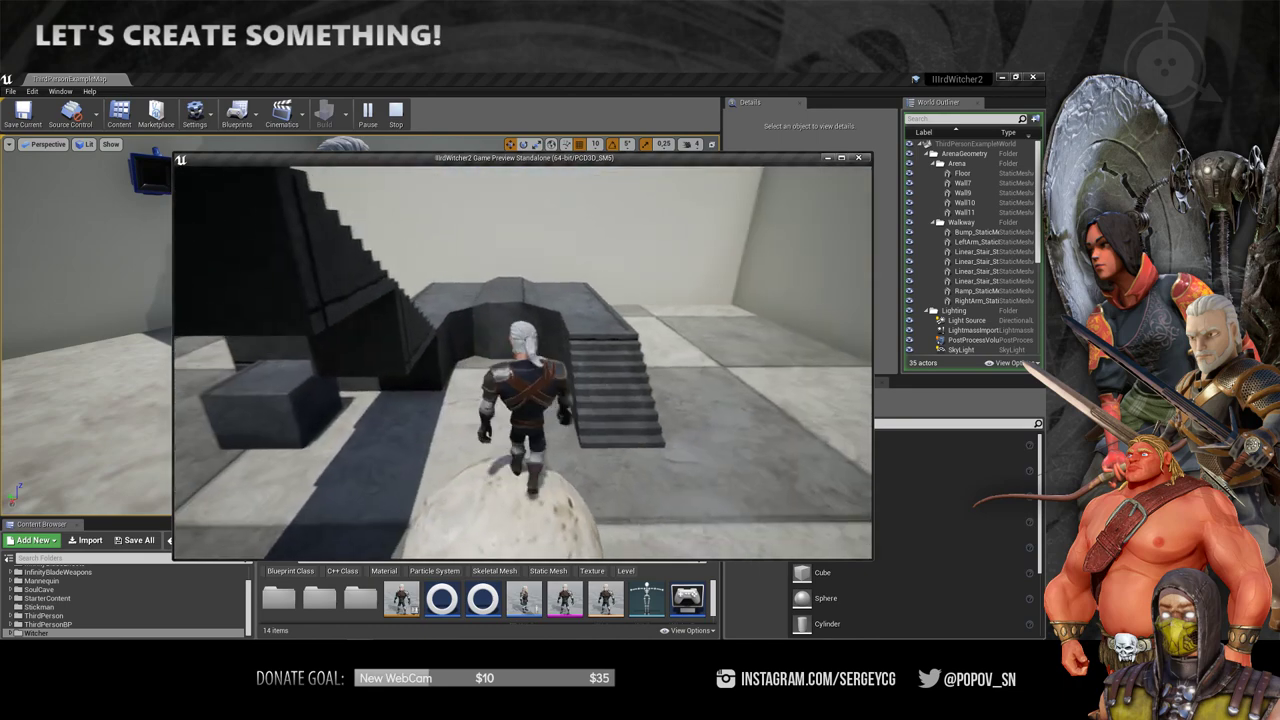
{"action": "key", "text": "space"}
{"action": "key", "text": "w"}
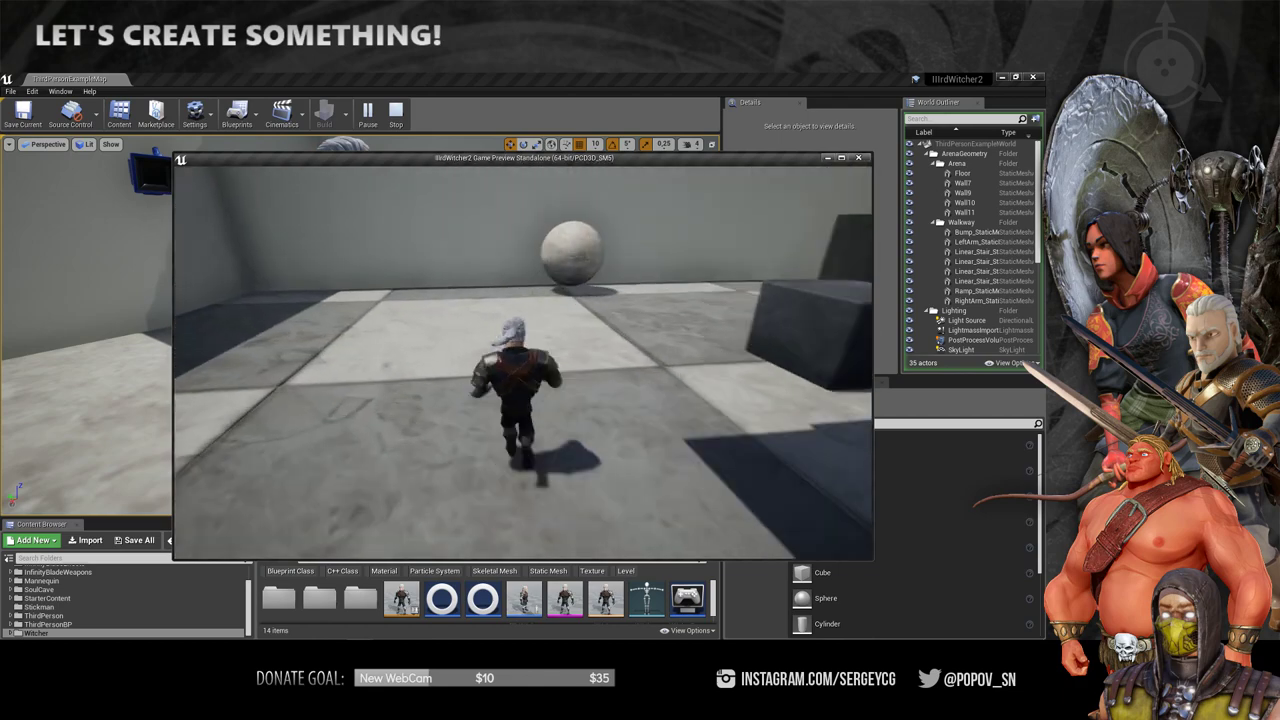
{"action": "key", "text": "d"}
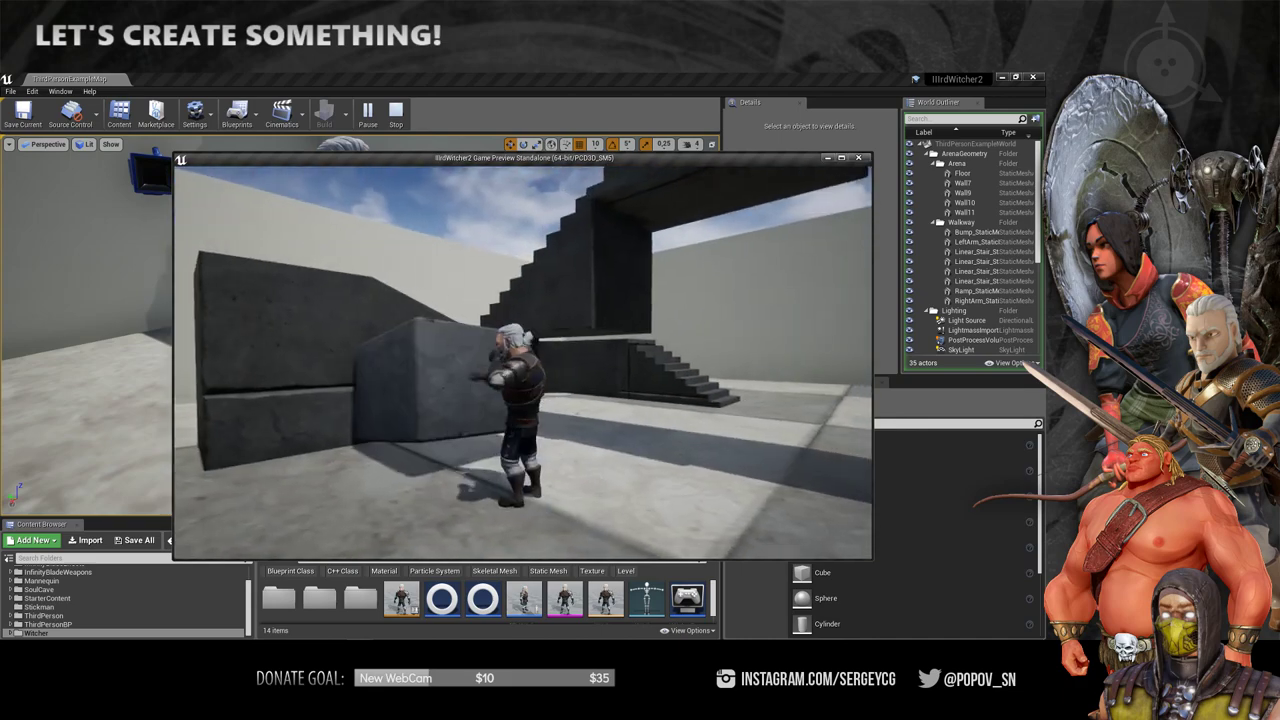
{"action": "key", "text": "Escape"}
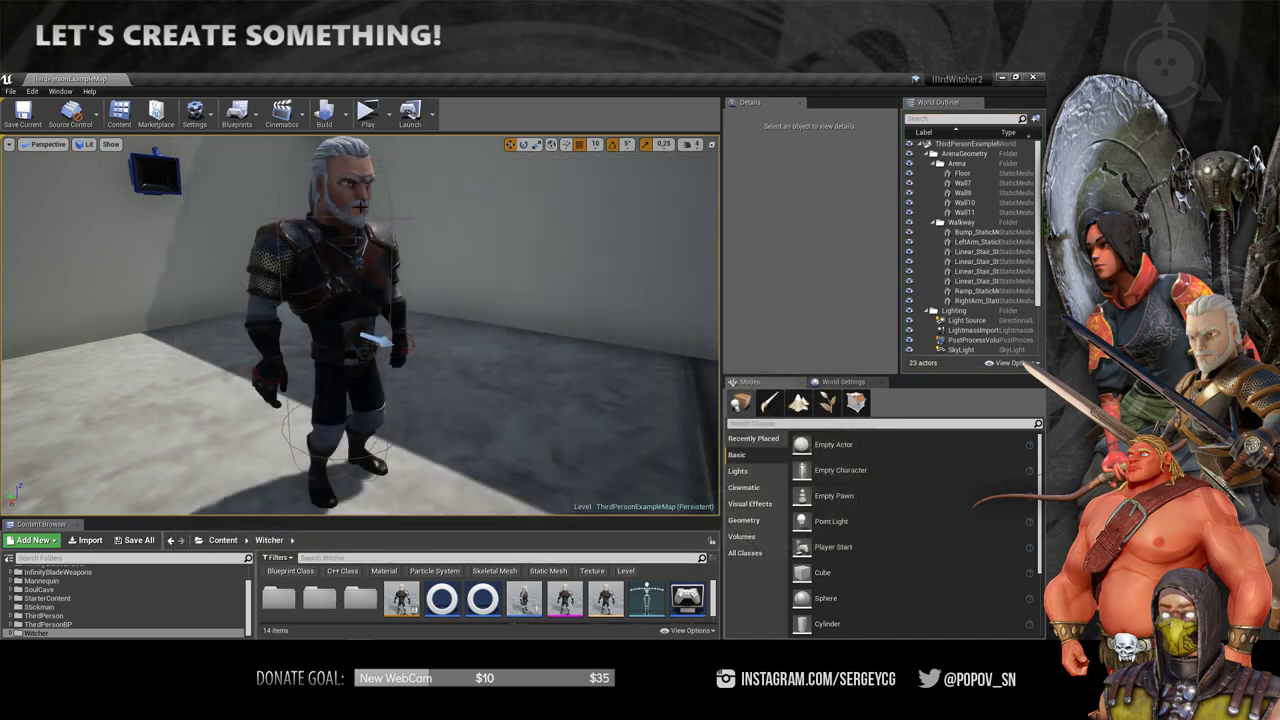
- Open the WitcherPonytail skeletal mesh from the Content Browser and view it from below
{"action": "mouse_move", "coordinate": [332, 243]}
{"action": "left_mouse_down", "text": "alt"}
{"action": "mouse_move", "coordinate": [500, 243]}
{"action": "mouse_move", "coordinate": [332, 243]}
{"action": "left_mouse_up", "text": "alt"}
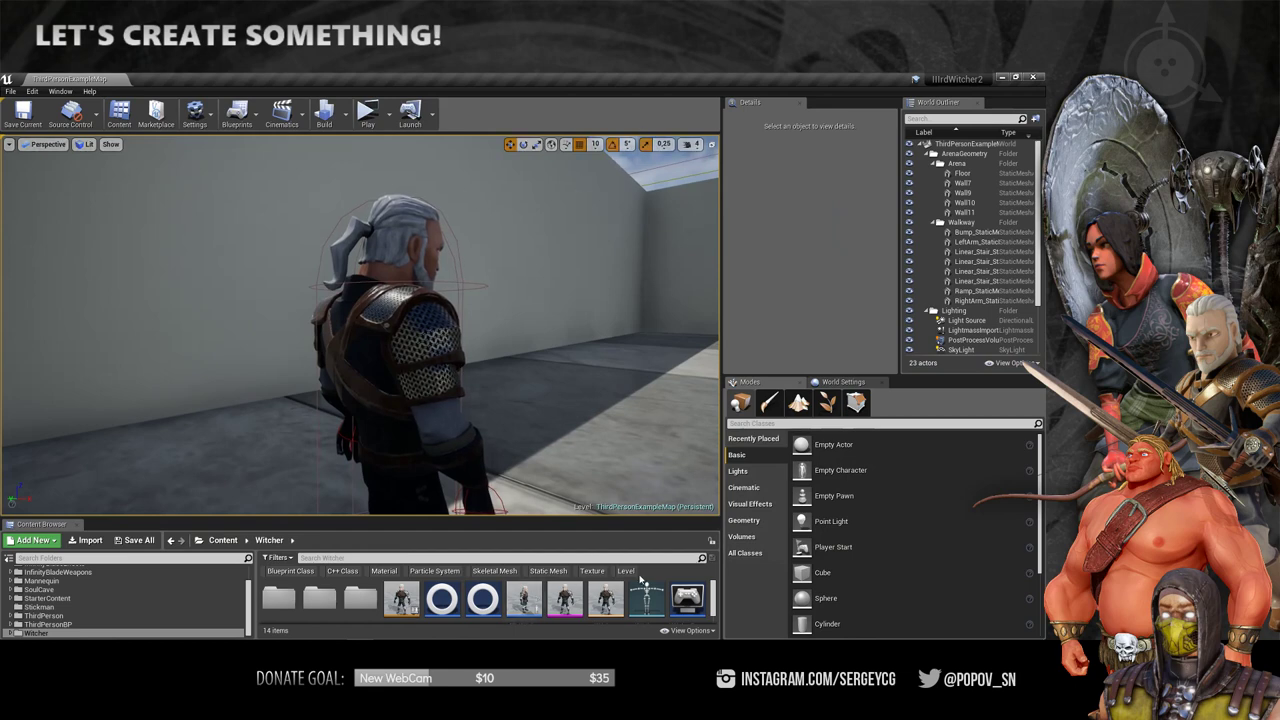
{"action": "scroll", "coordinate": [596, 614], "scroll_direction": "down", "scroll_amount": 2}
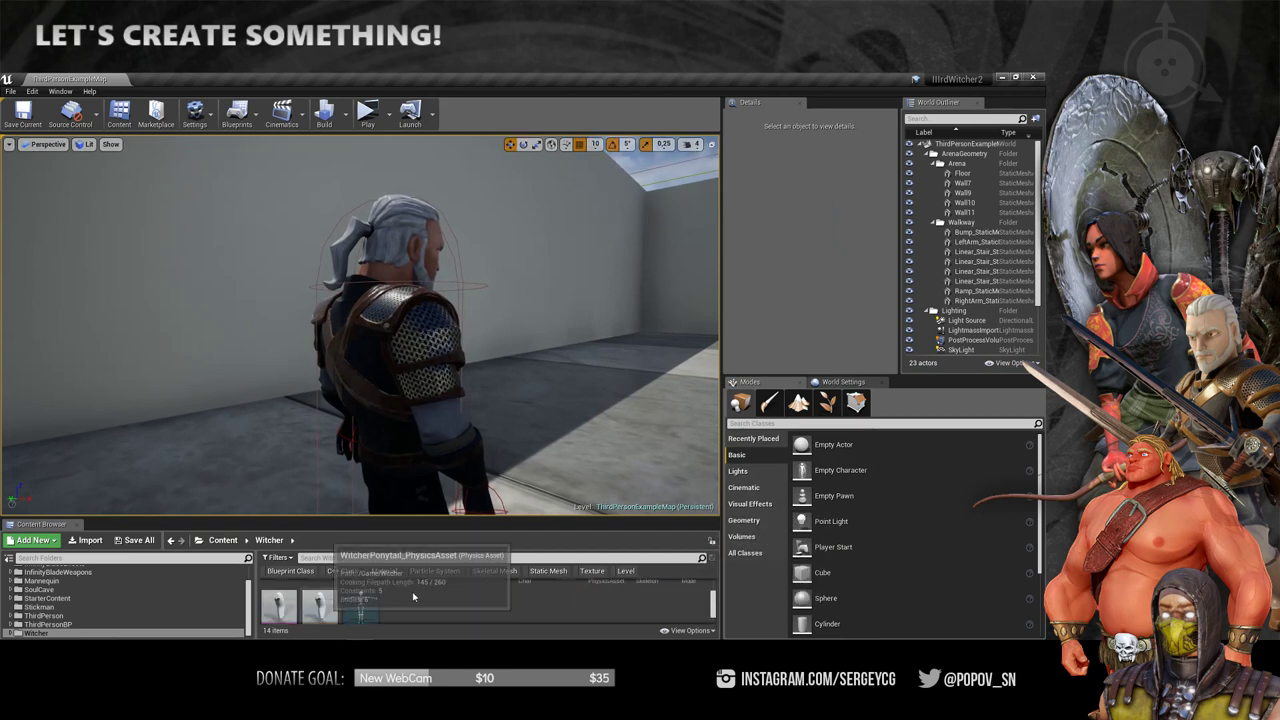
{"action": "scroll", "coordinate": [680, 594], "scroll_direction": "up", "scroll_amount": 1}
{"action": "scroll", "coordinate": [680, 594], "scroll_direction": "down", "scroll_amount": 1}
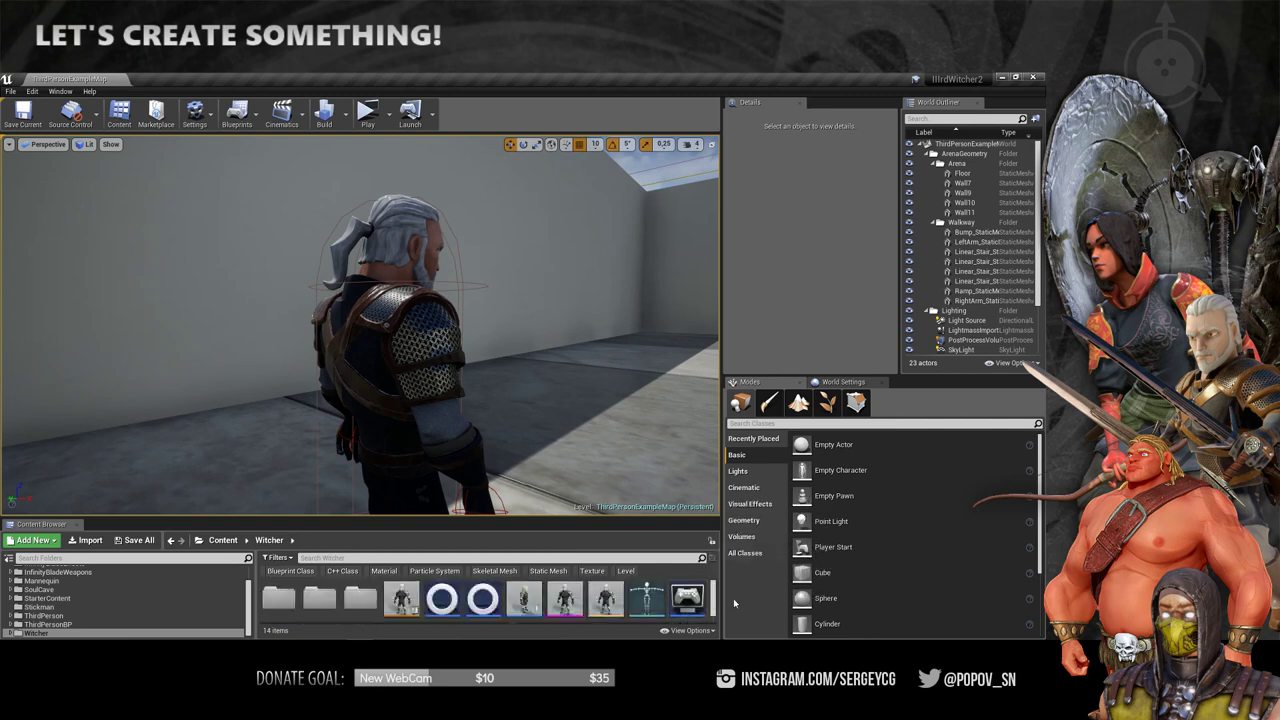
{"action": "scroll", "coordinate": [480, 600], "scroll_direction": "down", "scroll_amount": 1}
{"action": "left_click", "coordinate": [282, 596]}
{"action": "double_click", "coordinate": [282, 596]}
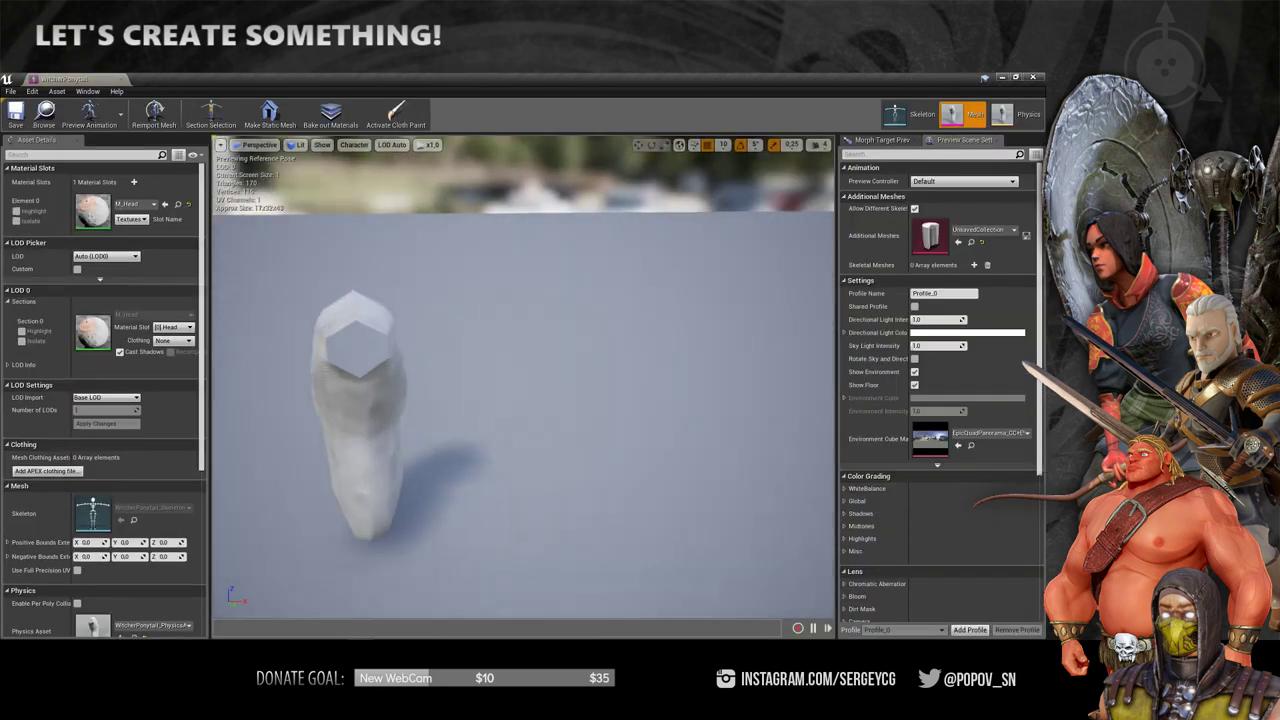
{"action": "left_click_drag", "start_coordinate": [470, 330], "coordinate": [503, 406]}
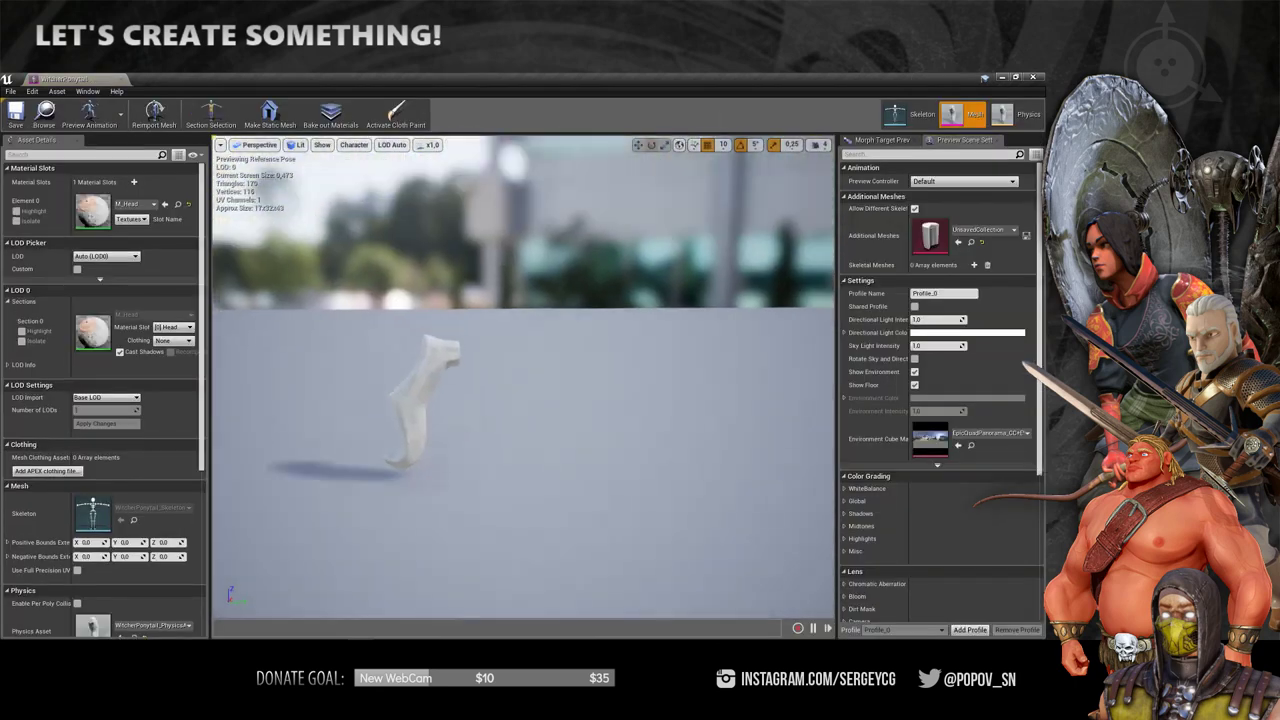
- Back in 3ds Max, select the open border at the ponytail's end and cap it
{"action": "left_click", "coordinate": [1036, 78]}
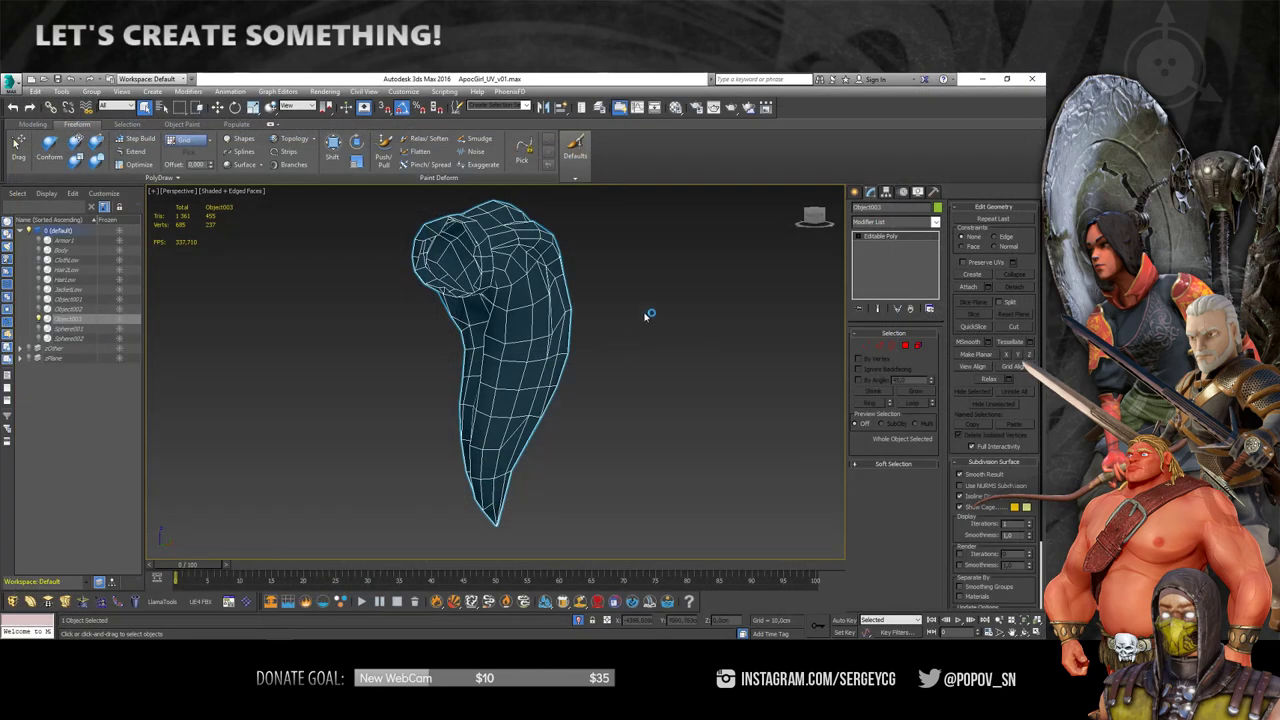
{"action": "middle_click_drag", "start_coordinate": [647, 316], "coordinate": [632, 329], "text": "alt"}
{"action": "key", "text": "3"}
{"action": "left_click", "coordinate": [464, 271]}
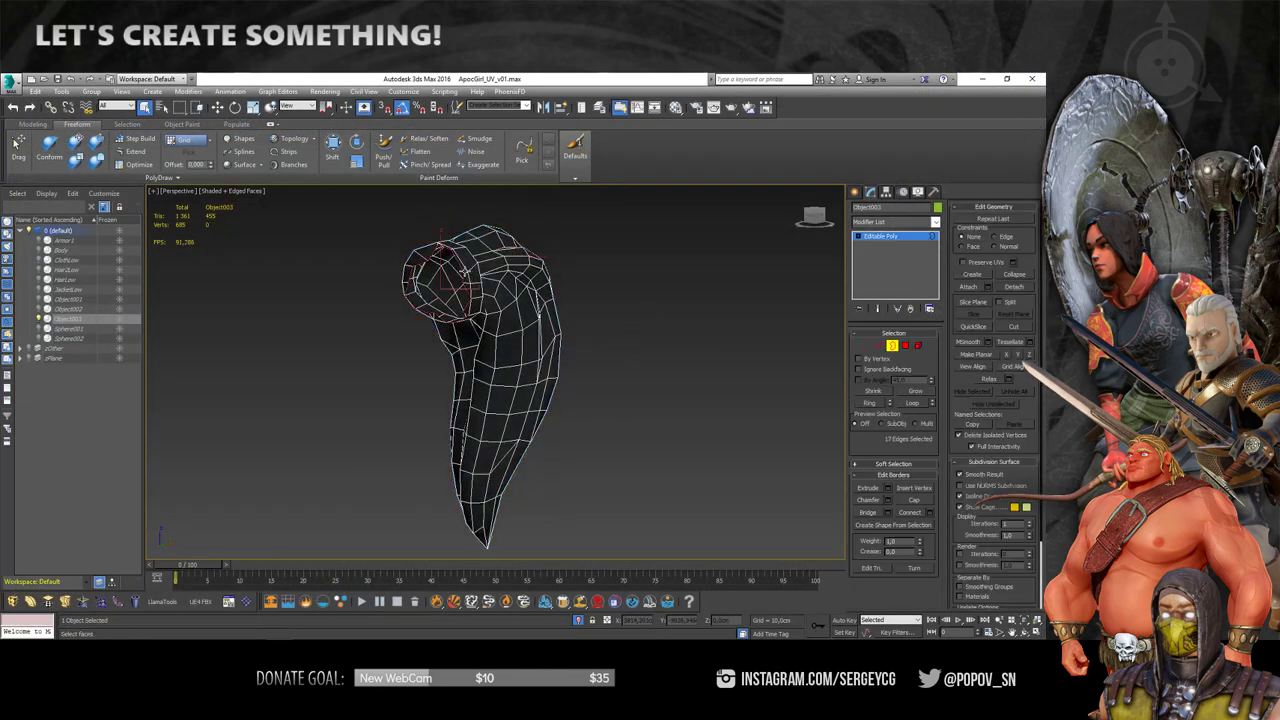
{"action": "key", "text": "z"}
{"action": "right_click", "coordinate": [491, 306]}
{"action": "middle_click_drag", "start_coordinate": [489, 324], "coordinate": [797, 435], "text": "alt"}
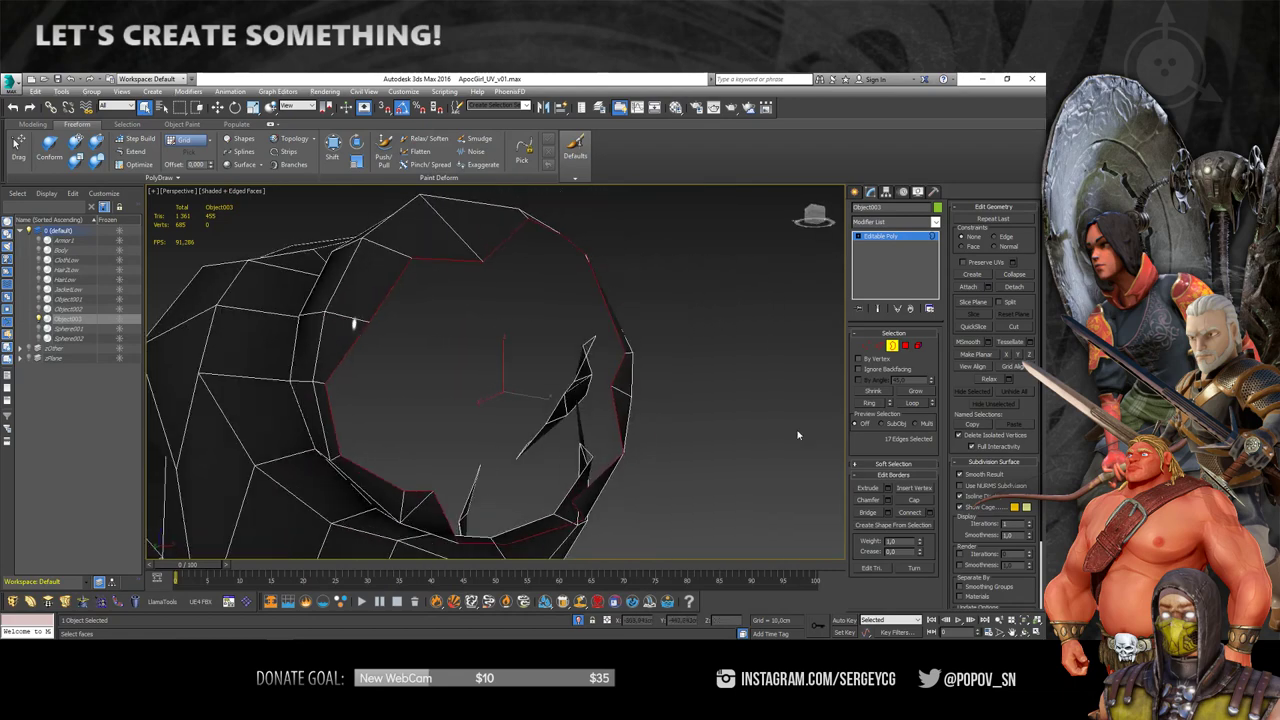
{"action": "left_click", "coordinate": [917, 503]}
- Connect two opposite rim vertices of the cap with a new edge
{"action": "middle_click_drag", "start_coordinate": [549, 437], "coordinate": [500, 380], "text": "alt"}
{"action": "key", "text": "1"}
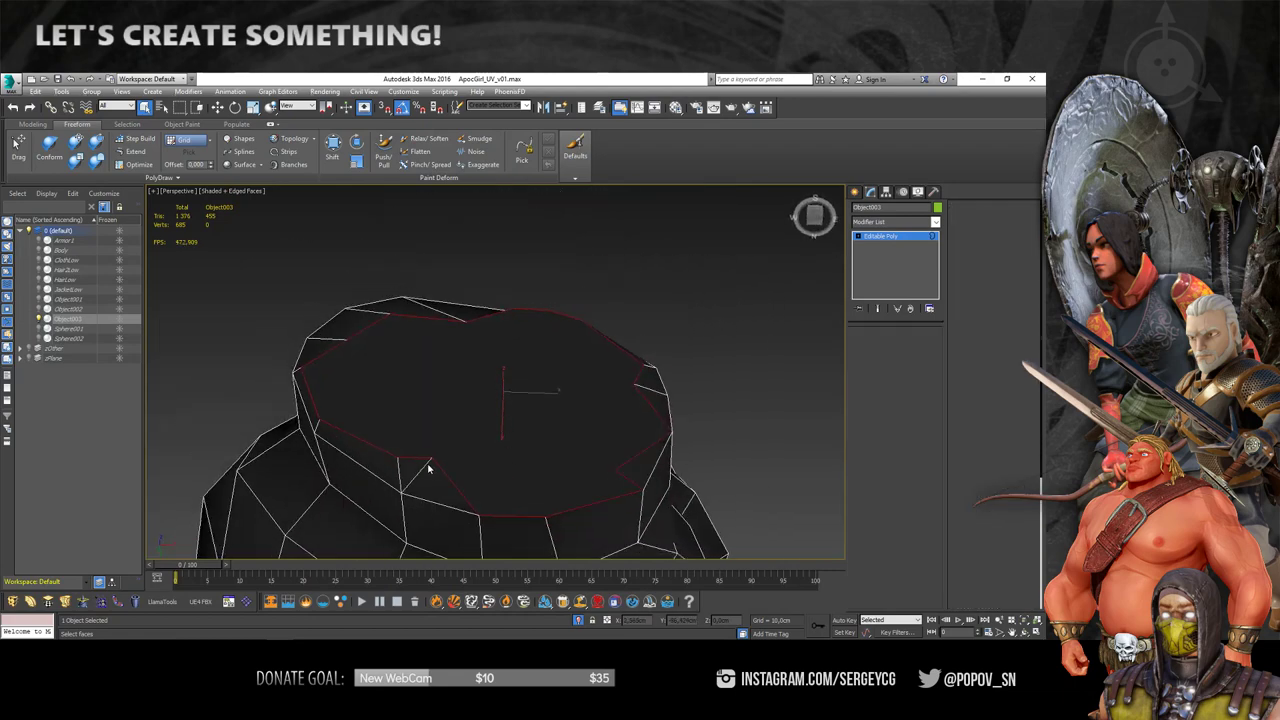
{"action": "left_click", "coordinate": [433, 457]}
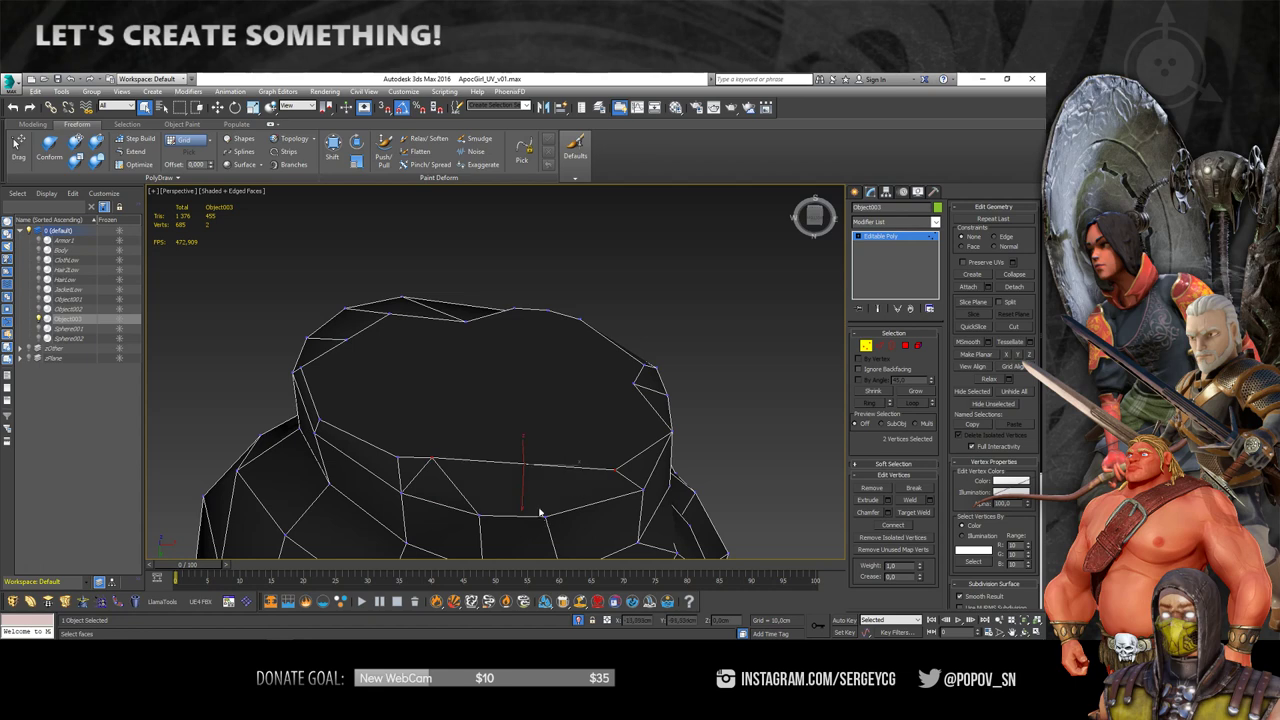
{"action": "mouse_move", "coordinate": [539, 512]}
{"action": "middle_mouse_down", "text": "alt"}
{"action": "mouse_move", "coordinate": [543, 537]}
{"action": "mouse_move", "coordinate": [415, 280]}
{"action": "middle_mouse_up", "text": "alt"}
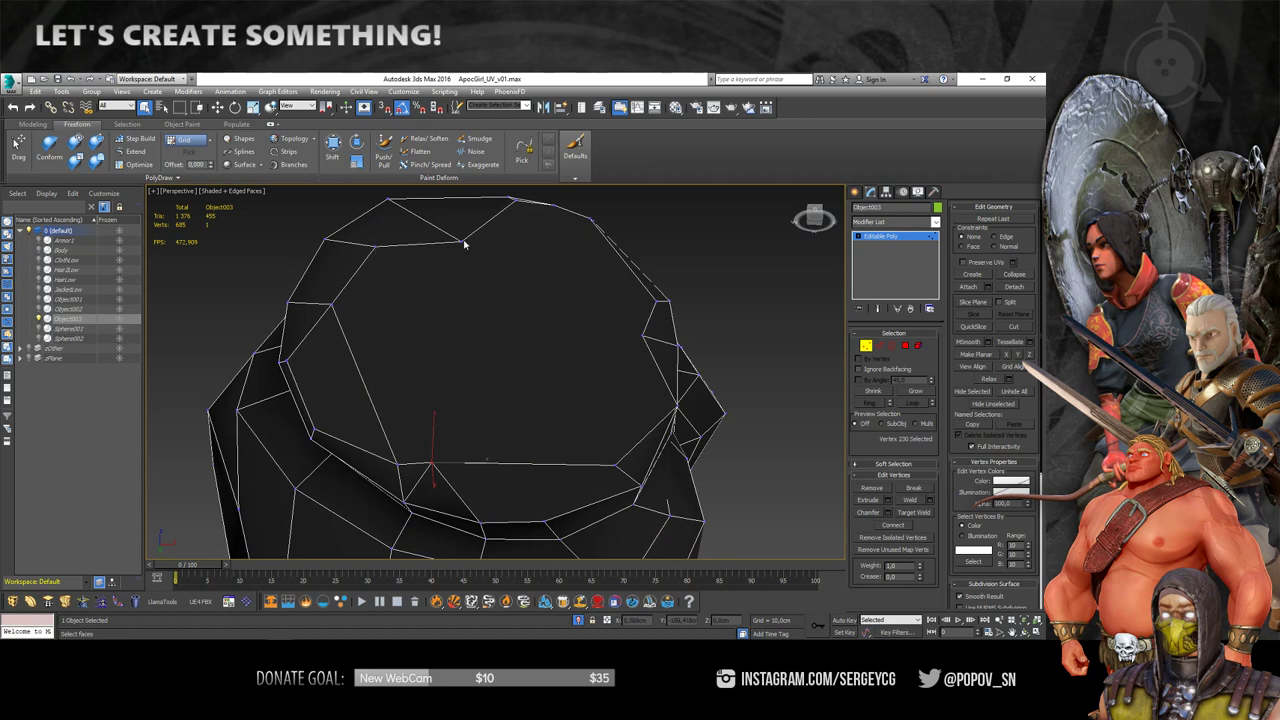
{"action": "left_click", "coordinate": [641, 335], "text": "ctrl"}
{"action": "key", "text": "ctrl+shift+e"}
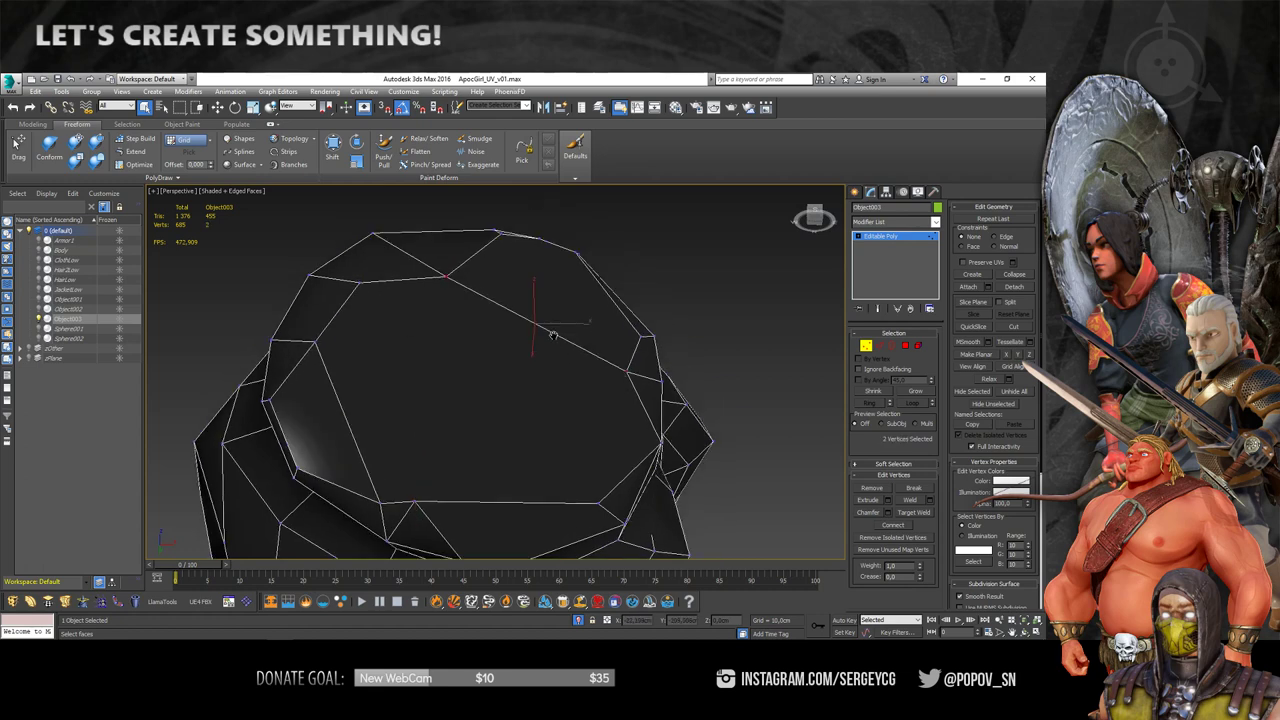
{"action": "middle_click_drag", "start_coordinate": [641, 335], "coordinate": [544, 245], "text": "alt"}
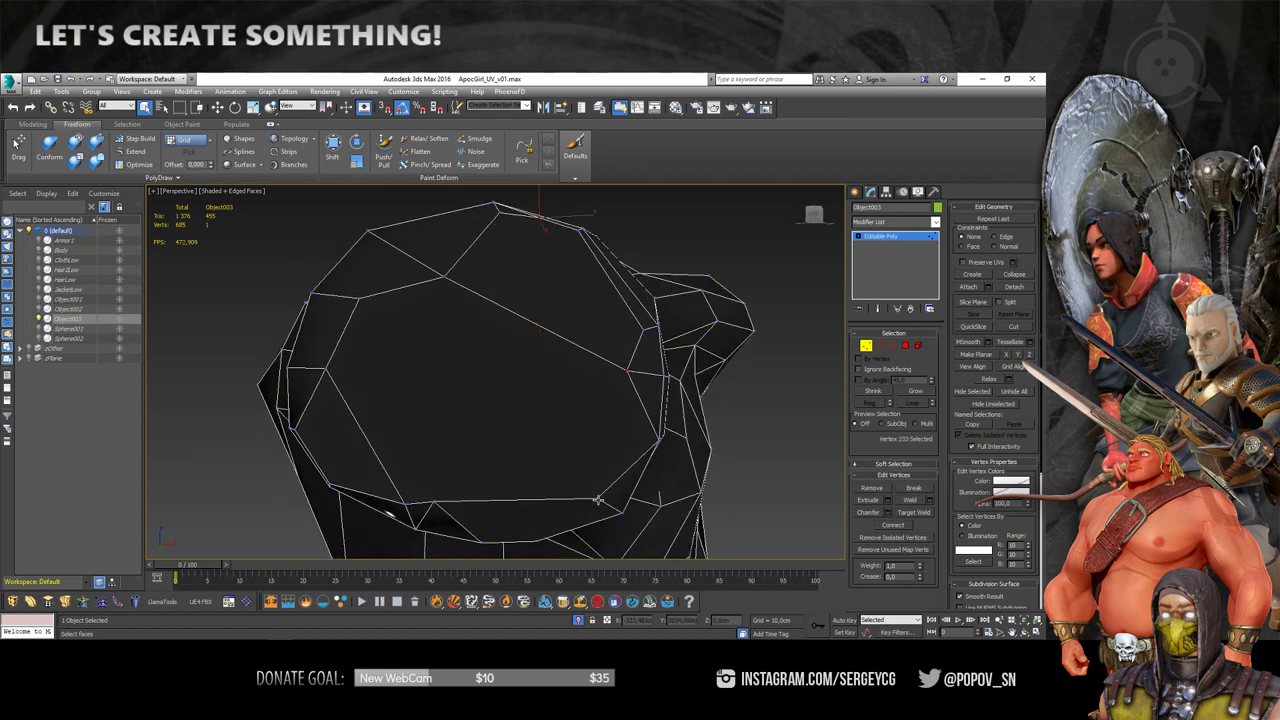
{"action": "mouse_move", "coordinate": [440, 290]}
{"action": "middle_mouse_down", "text": "ctrl+alt"}
{"action": "mouse_move", "coordinate": [456, 370]}
{"action": "mouse_move", "coordinate": [492, 385]}
{"action": "middle_mouse_up", "text": "ctrl+alt"}
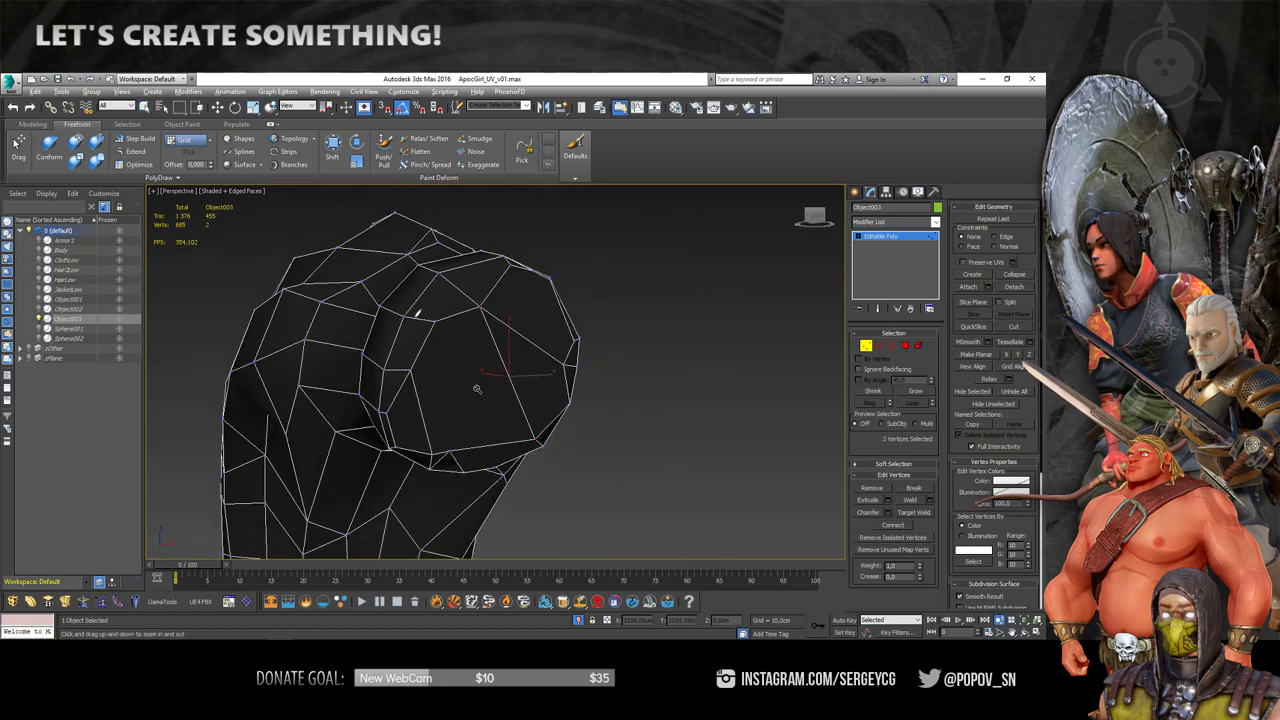
- Select all polygons, then pick a single vertex on the capped end to inspect it
{"action": "left_click", "coordinate": [909, 344]}
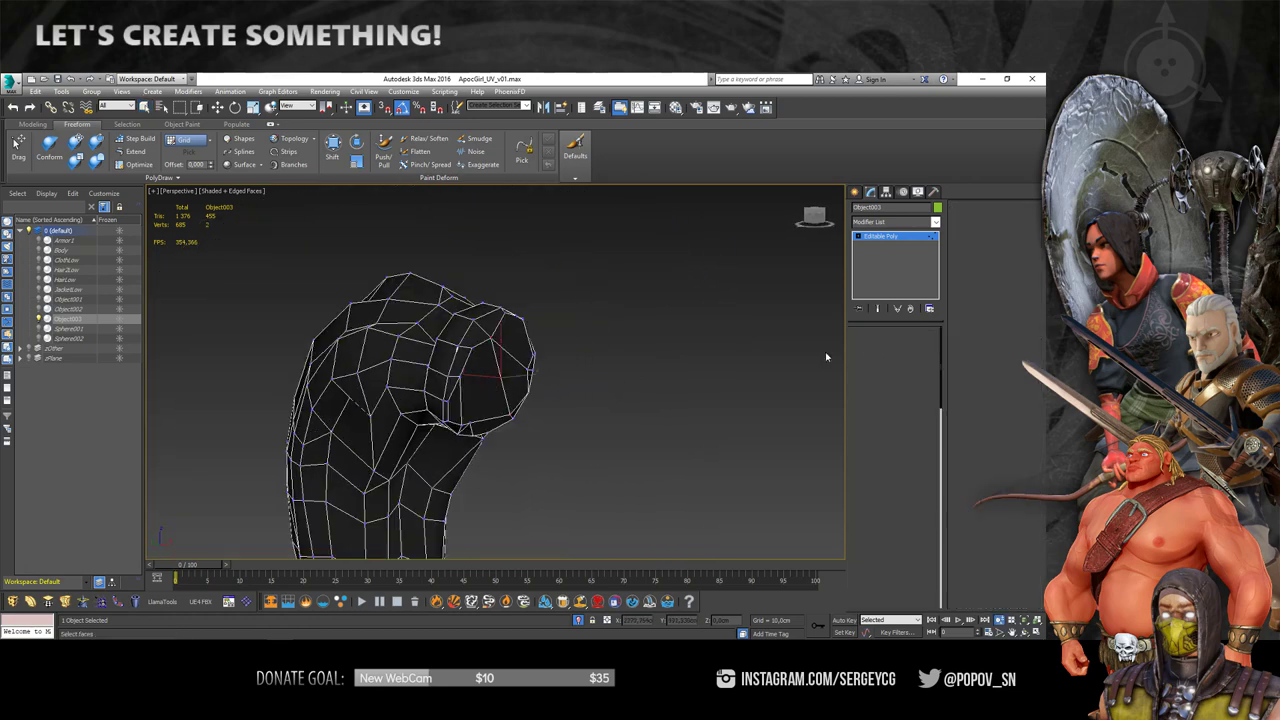
{"action": "key", "text": "ctrl+a"}
{"action": "scroll", "coordinate": [617, 406], "scroll_direction": "up", "scroll_amount": 1}
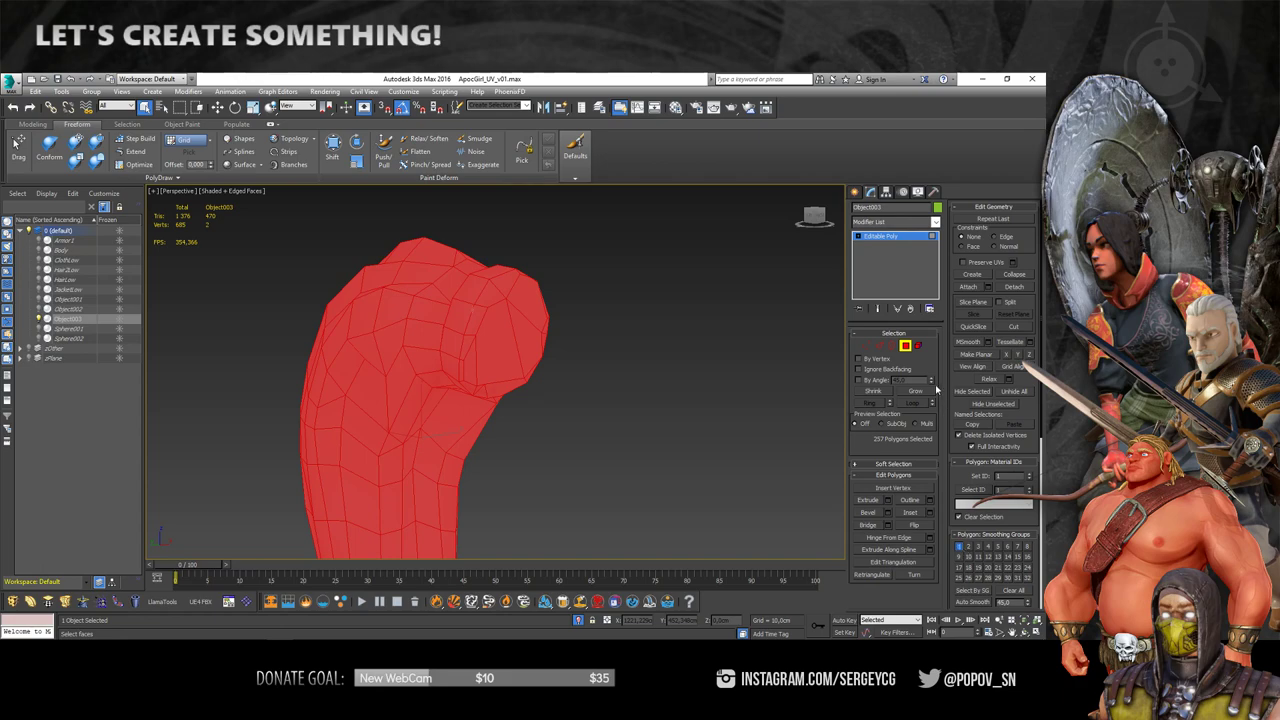
{"action": "key", "text": "1"}
{"action": "middle_click_drag", "start_coordinate": [569, 373], "coordinate": [467, 348], "text": "alt"}
{"action": "left_click", "coordinate": [467, 348]}
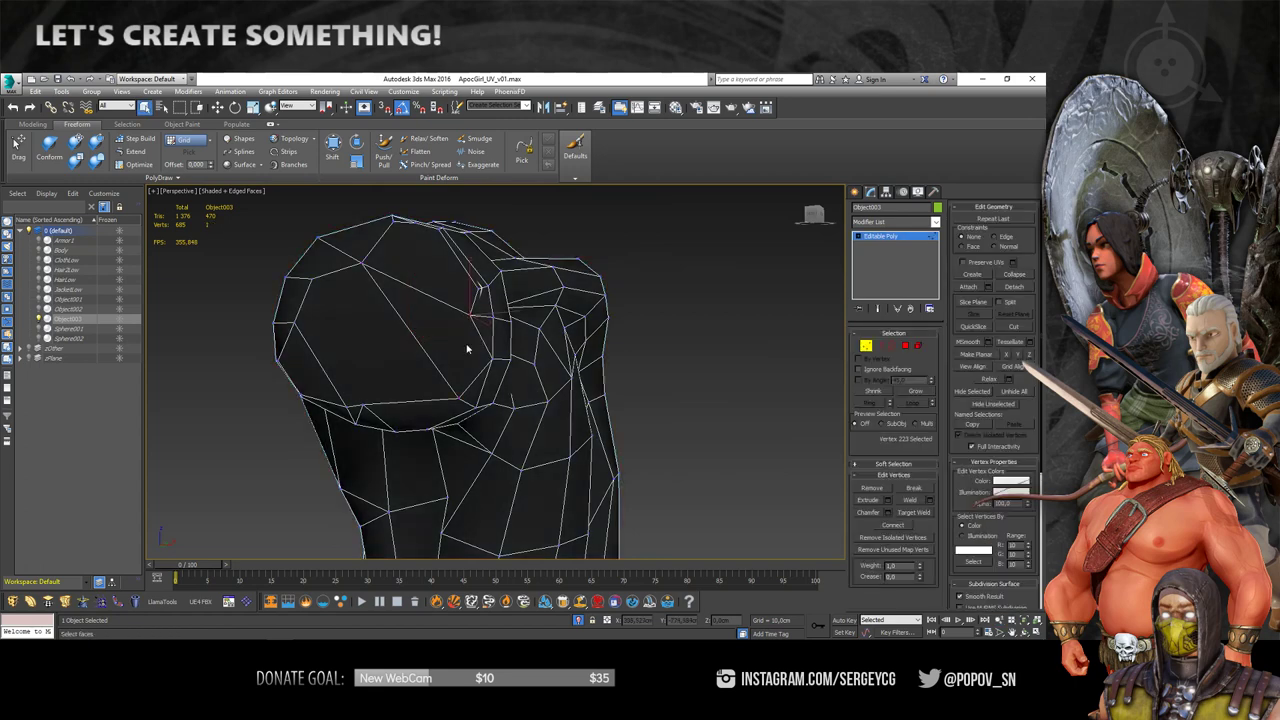
{"action": "middle_click_drag", "start_coordinate": [456, 371], "coordinate": [463, 371], "text": "alt"}
- Select the ponytail's end cap faces and delete them
{"action": "key", "text": "4"}
{"action": "left_click", "coordinate": [420, 290], "text": "ctrl"}
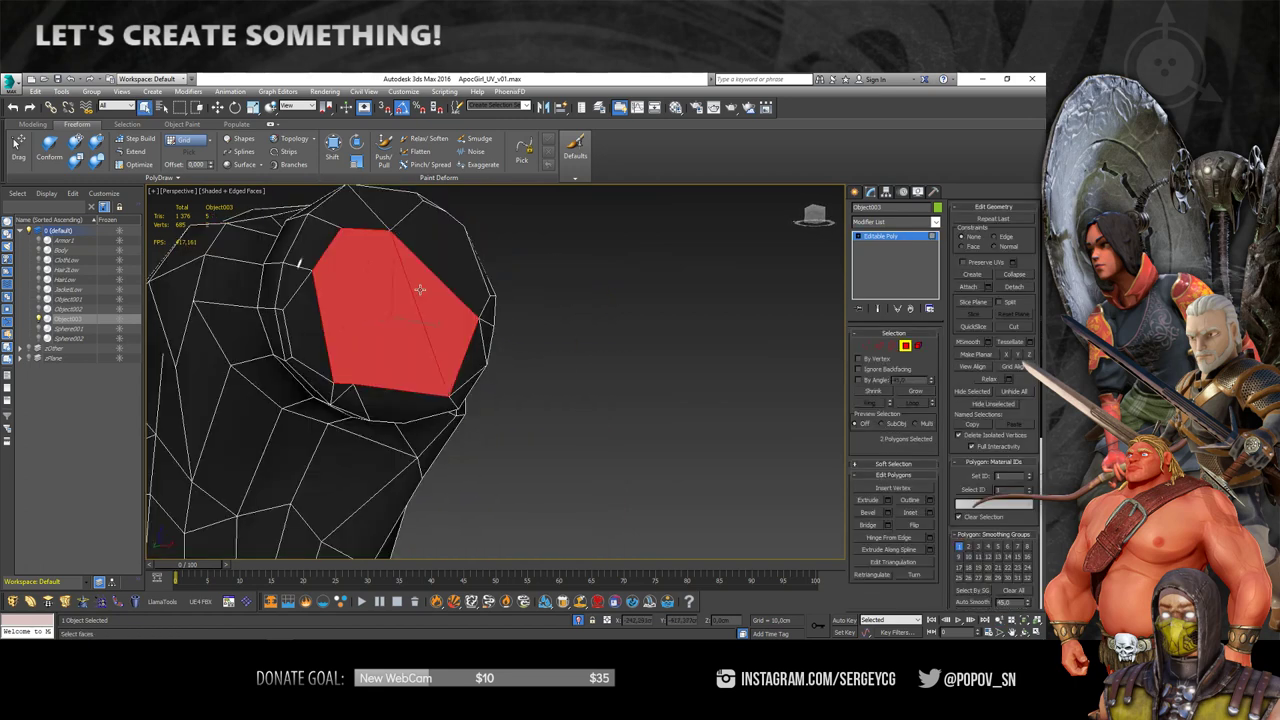
{"action": "mouse_move", "coordinate": [415, 249]}
{"action": "left_mouse_down", "text": "ctrl"}
{"action": "mouse_move", "coordinate": [400, 215]}
{"action": "mouse_move", "coordinate": [340, 215]}
{"action": "mouse_move", "coordinate": [297, 302]}
{"action": "left_mouse_up", "text": "ctrl"}
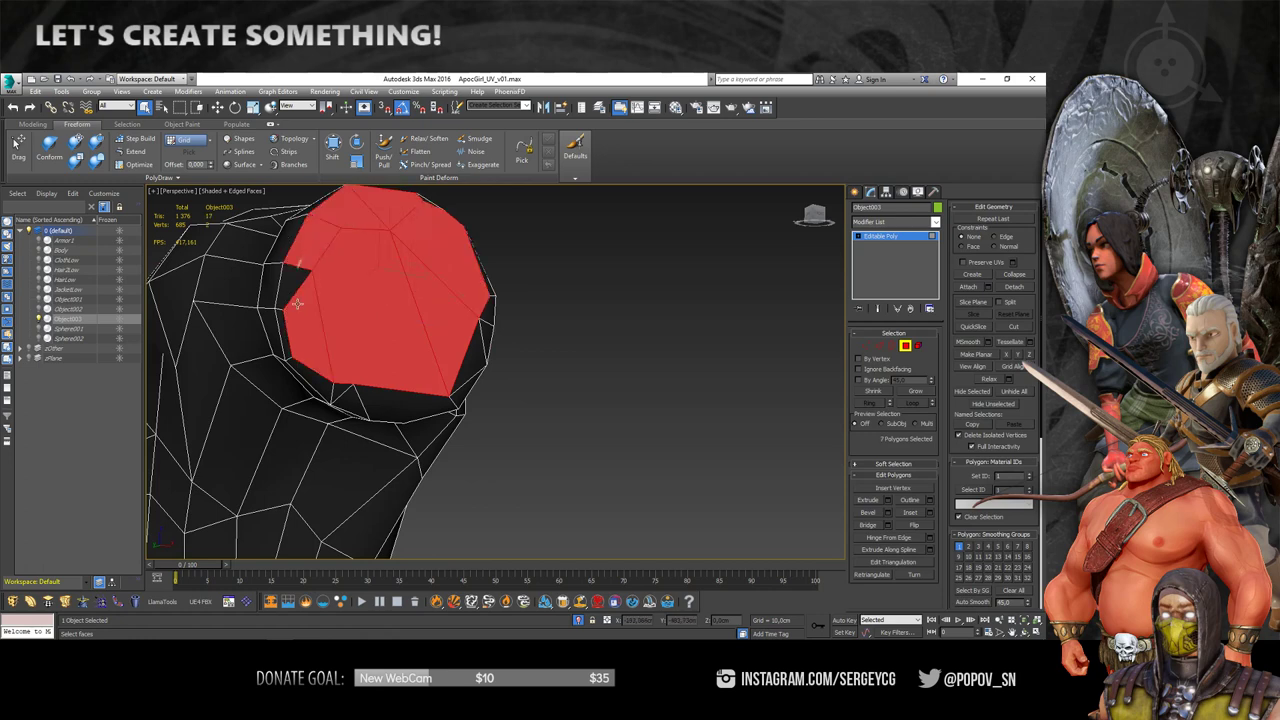
{"action": "left_click_drag", "start_coordinate": [345, 388], "coordinate": [358, 393], "text": "ctrl"}
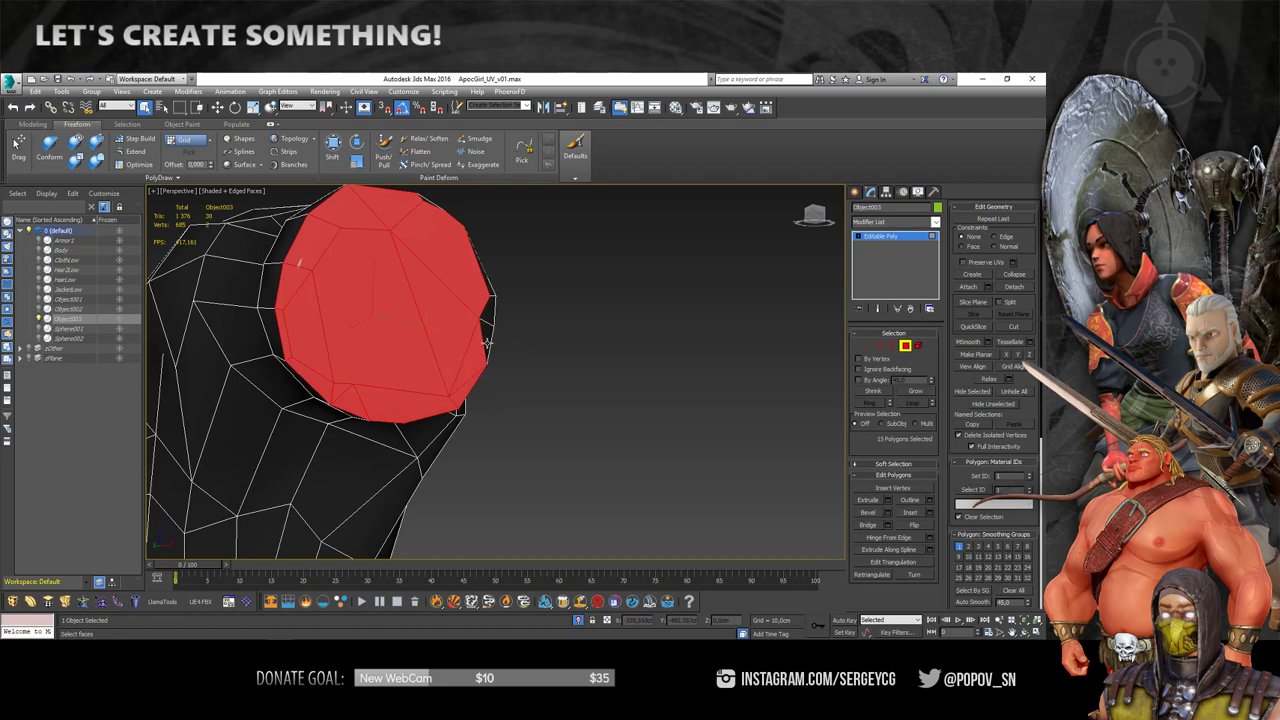
{"action": "mouse_move", "coordinate": [490, 313]}
{"action": "middle_mouse_down", "text": "alt"}
{"action": "mouse_move", "coordinate": [499, 253]}
{"action": "mouse_move", "coordinate": [522, 330]}
{"action": "mouse_move", "coordinate": [452, 308]}
{"action": "mouse_move", "coordinate": [523, 306]}
{"action": "mouse_move", "coordinate": [509, 297]}
{"action": "mouse_move", "coordinate": [476, 325]}
{"action": "mouse_move", "coordinate": [450, 307]}
{"action": "middle_mouse_up", "text": "alt"}
{"action": "key", "text": "Delete"}
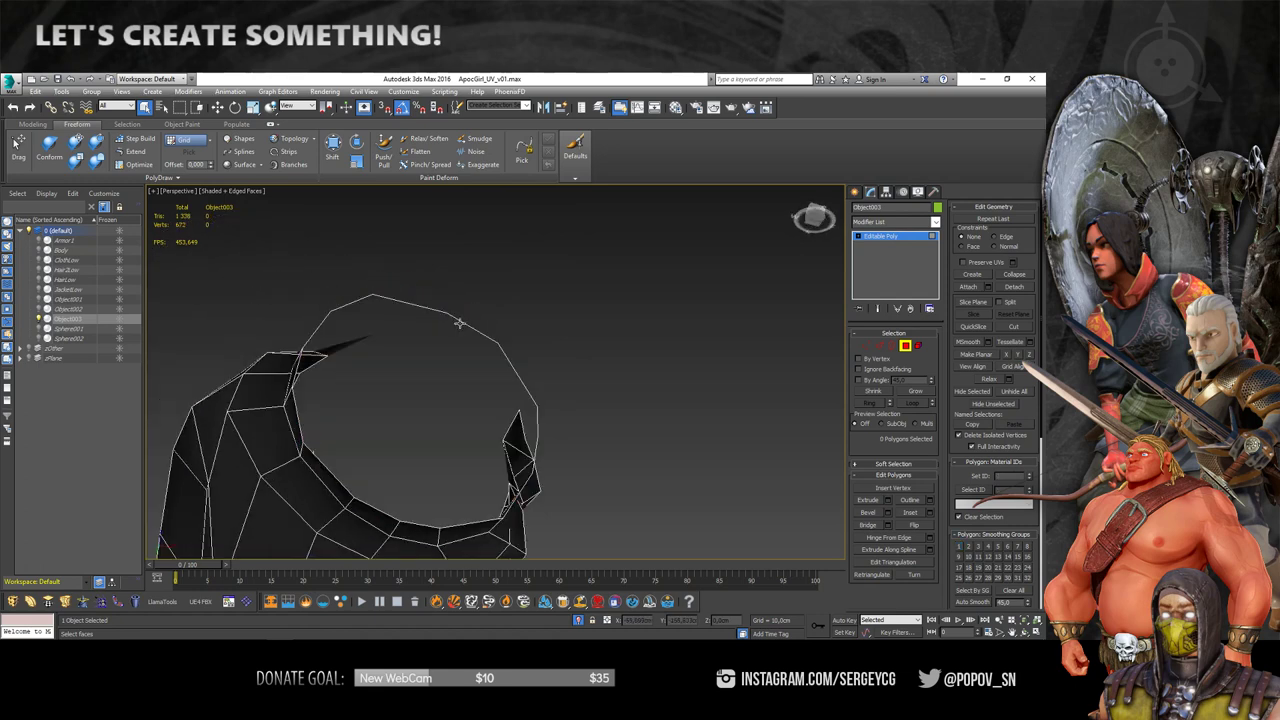
- Select the resulting open border and close the hole with a new cap face
{"action": "mouse_move", "coordinate": [557, 422]}
{"action": "middle_mouse_down", "text": "alt"}
{"action": "mouse_move", "coordinate": [430, 406]}
{"action": "mouse_move", "coordinate": [790, 451]}
{"action": "middle_mouse_up", "text": "alt"}
{"action": "key", "text": "3"}
{"action": "left_click", "coordinate": [926, 503]}
{"action": "mouse_move", "coordinate": [542, 364]}
{"action": "middle_mouse_down", "text": "alt"}
{"action": "mouse_move", "coordinate": [600, 369]}
{"action": "mouse_move", "coordinate": [549, 409]}
{"action": "mouse_move", "coordinate": [446, 355]}
{"action": "middle_mouse_up", "text": "alt"}
- Join two opposite cap vertices with an edge, select all polygons and exit sub-object mode
{"action": "key", "text": "1"}
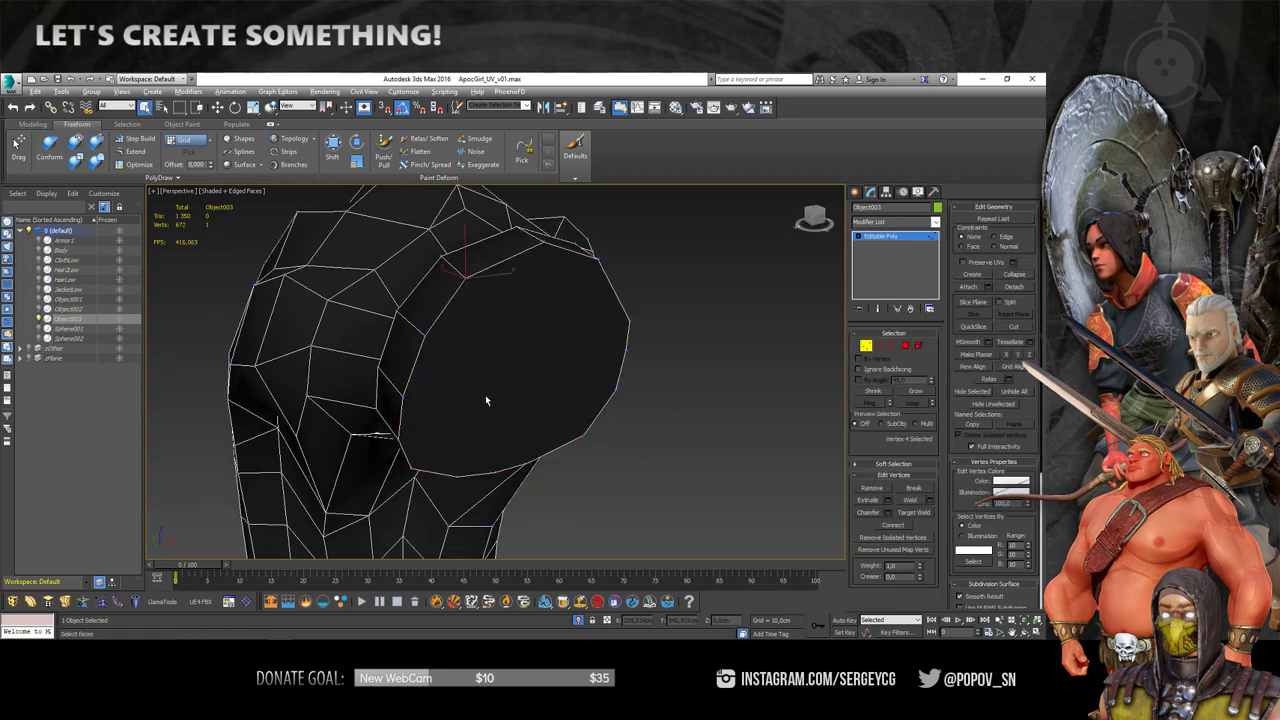
{"action": "middle_click_drag", "start_coordinate": [486, 398], "coordinate": [449, 507], "text": "alt"}
{"action": "key", "text": "ctrl+shift+e"}
{"action": "middle_click_drag", "start_coordinate": [531, 296], "coordinate": [511, 273]}
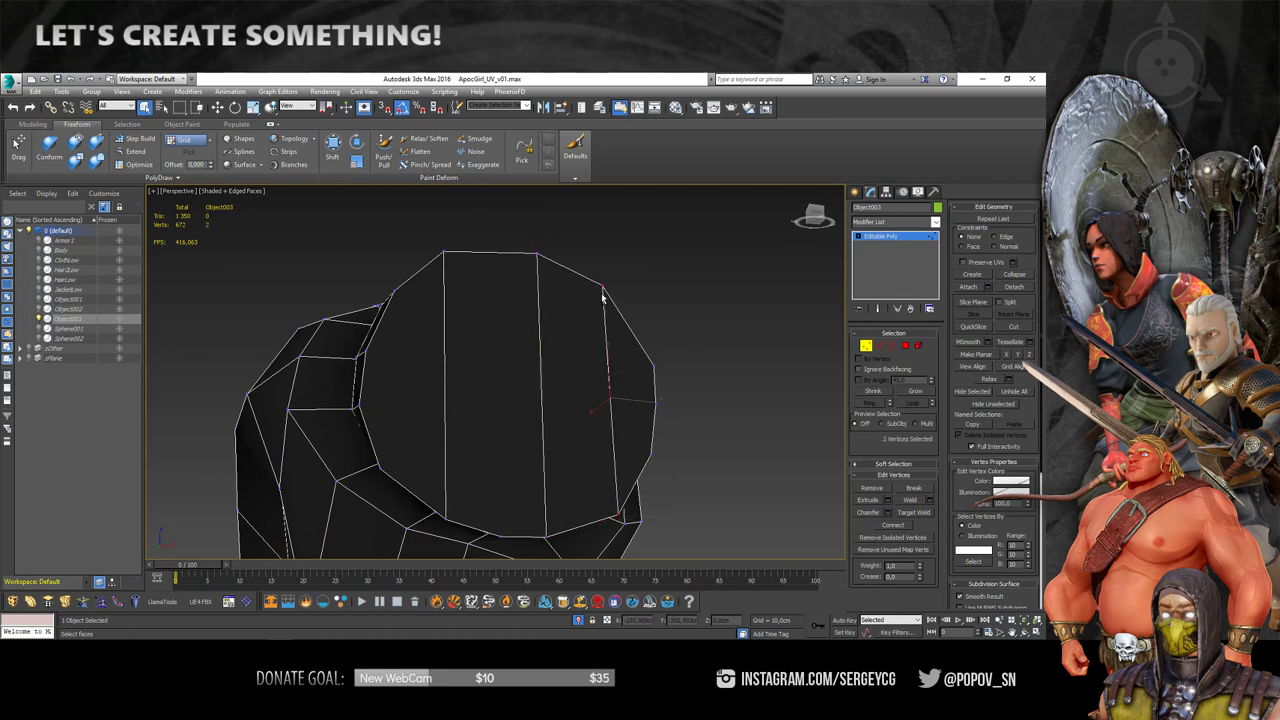
{"action": "middle_click_drag", "start_coordinate": [602, 295], "coordinate": [597, 446], "text": "alt"}
{"action": "key", "text": "4"}
{"action": "key", "text": "ctrl+a"}
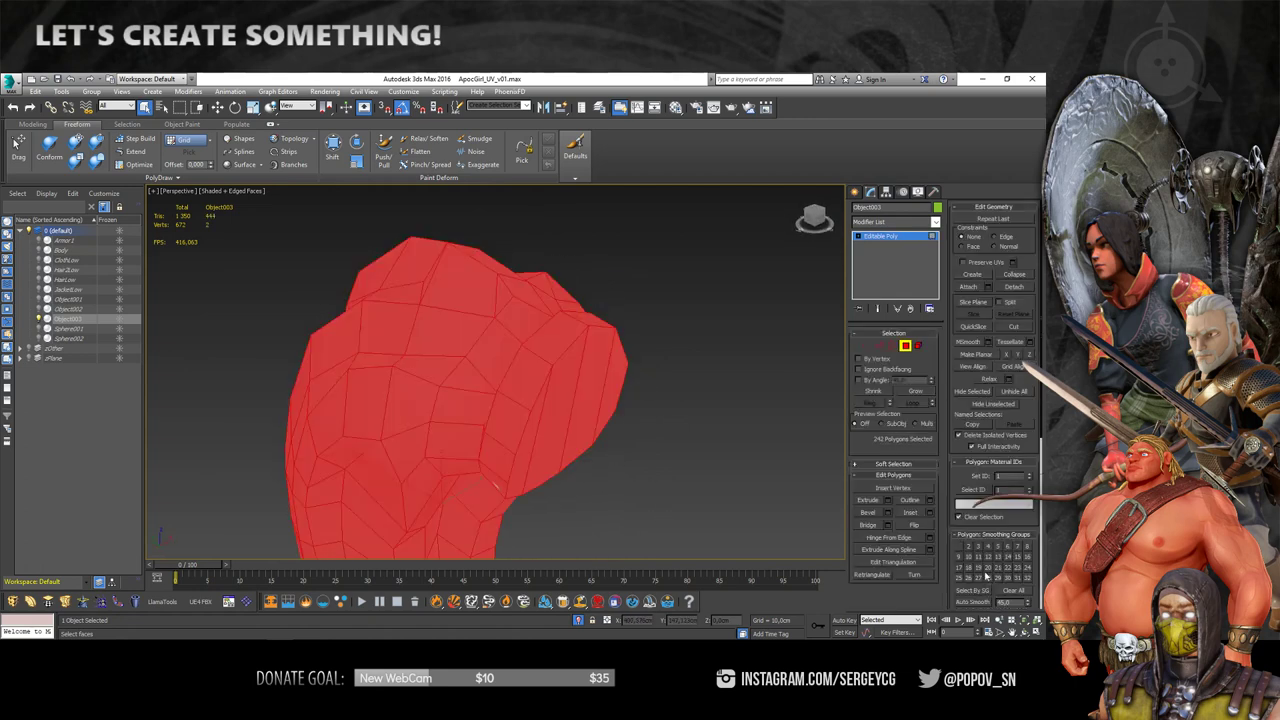
{"action": "left_click", "coordinate": [918, 349]}
- Select the ponytail and pick the polygons of its knob and cap with edged faces shown
{"action": "left_click", "coordinate": [654, 337]}
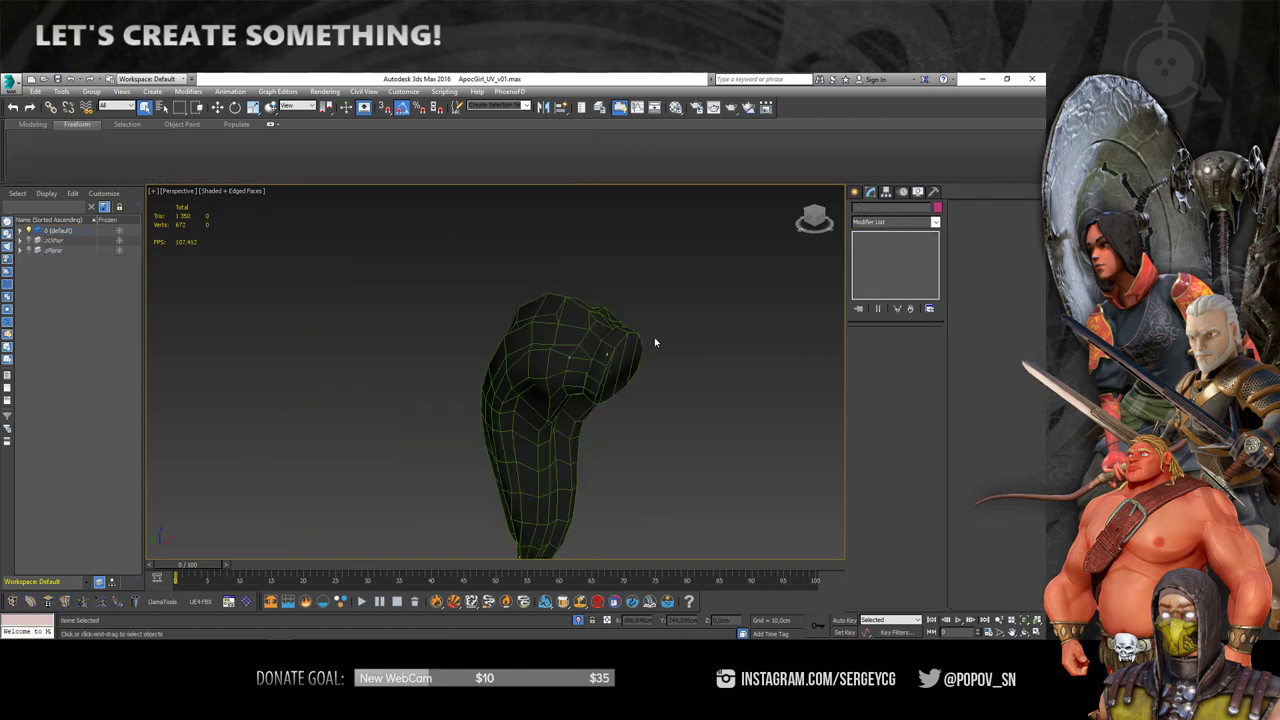
{"action": "key", "text": "F4"}
{"action": "middle_click_drag", "start_coordinate": [654, 337], "coordinate": [665, 352], "text": "alt"}
{"action": "left_click", "coordinate": [529, 337]}
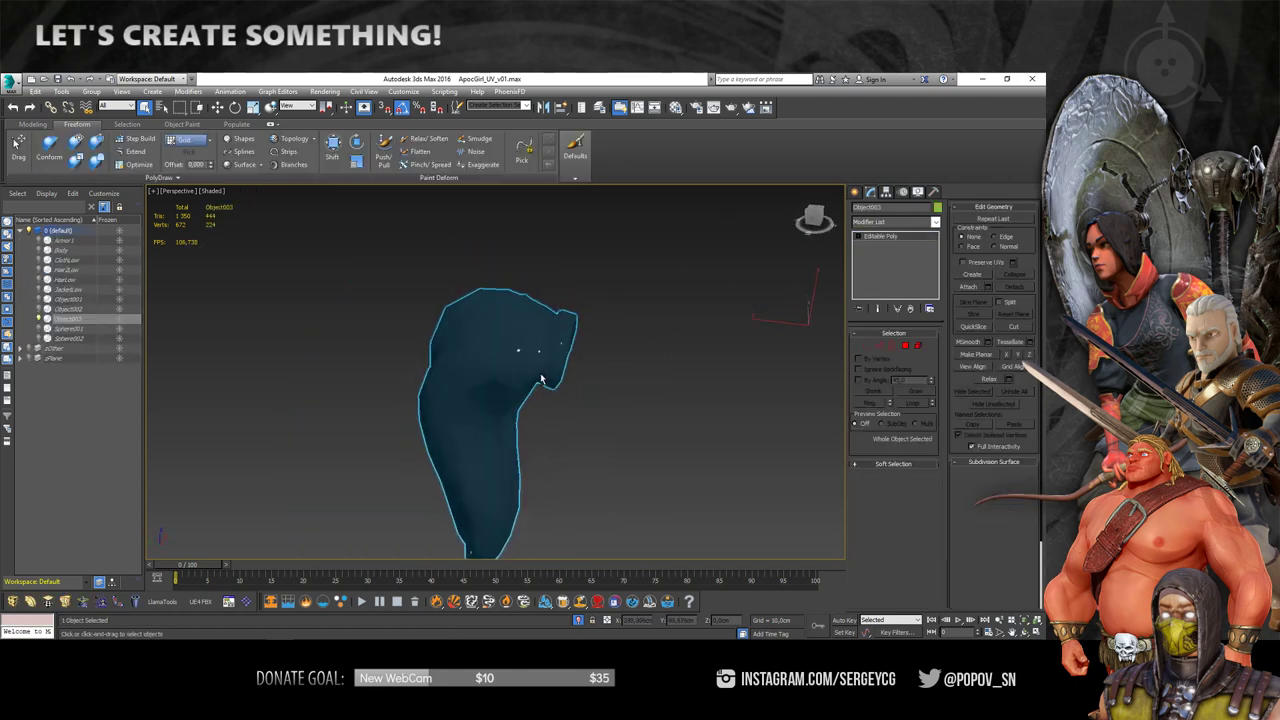
{"action": "mouse_move", "coordinate": [529, 337]}
{"action": "middle_mouse_down", "text": "alt"}
{"action": "mouse_move", "coordinate": [537, 351]}
{"action": "mouse_move", "coordinate": [557, 345]}
{"action": "mouse_move", "coordinate": [506, 336]}
{"action": "middle_mouse_up", "text": "alt"}
{"action": "key", "text": "F4"}
{"action": "key", "text": "4"}
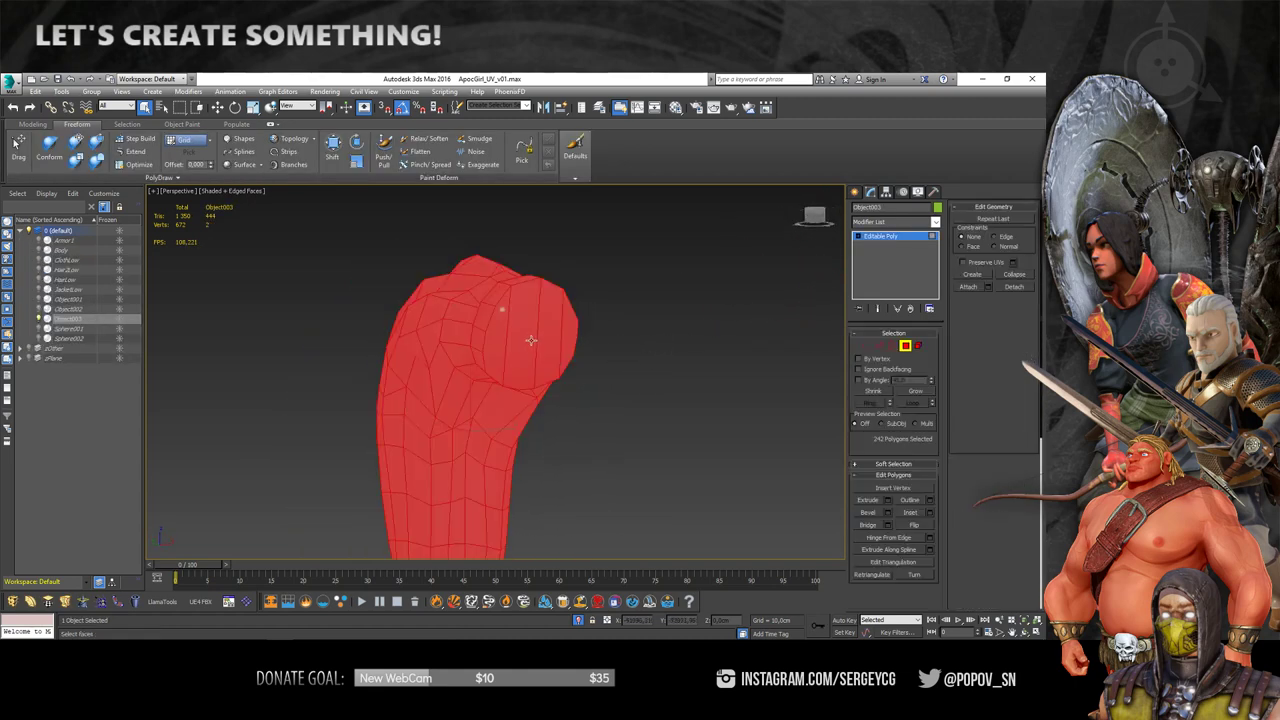
{"action": "left_click", "coordinate": [506, 336]}
{"action": "left_click", "coordinate": [546, 334], "text": "ctrl"}
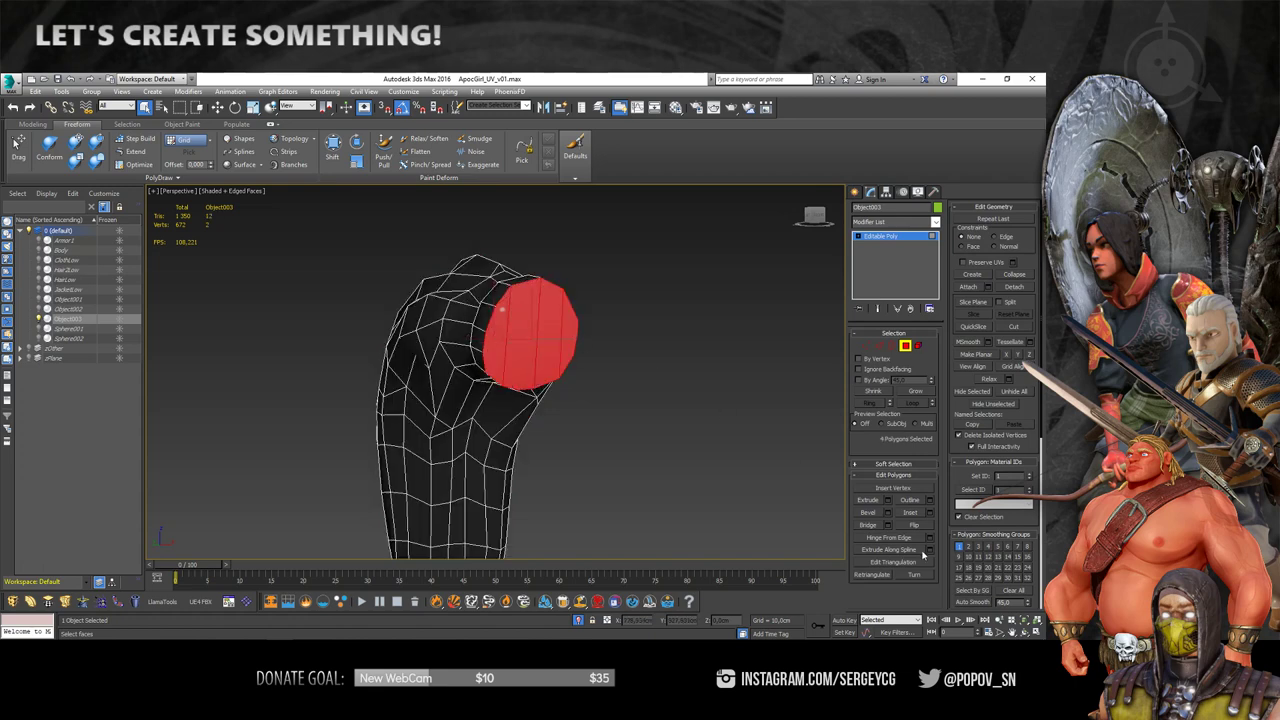
- Leave polygon mode and re-examine the ponytail from closer angles without edged faces
{"action": "left_click", "coordinate": [904, 350]}
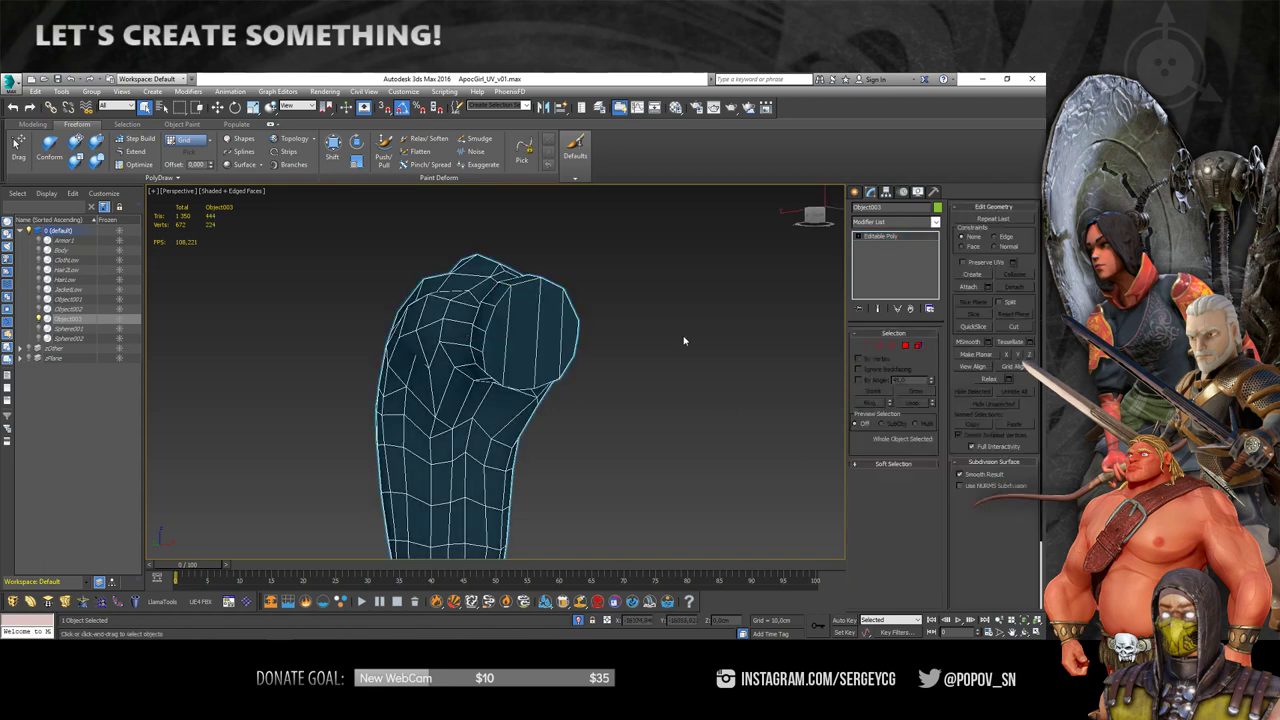
{"action": "left_click", "coordinate": [683, 337]}
{"action": "mouse_move", "coordinate": [683, 337]}
{"action": "middle_mouse_down", "text": "alt"}
{"action": "mouse_move", "coordinate": [557, 380]}
{"action": "mouse_move", "coordinate": [587, 370]}
{"action": "middle_mouse_up", "text": "alt"}
{"action": "key", "text": "F4"}
{"action": "left_click", "coordinate": [540, 350]}
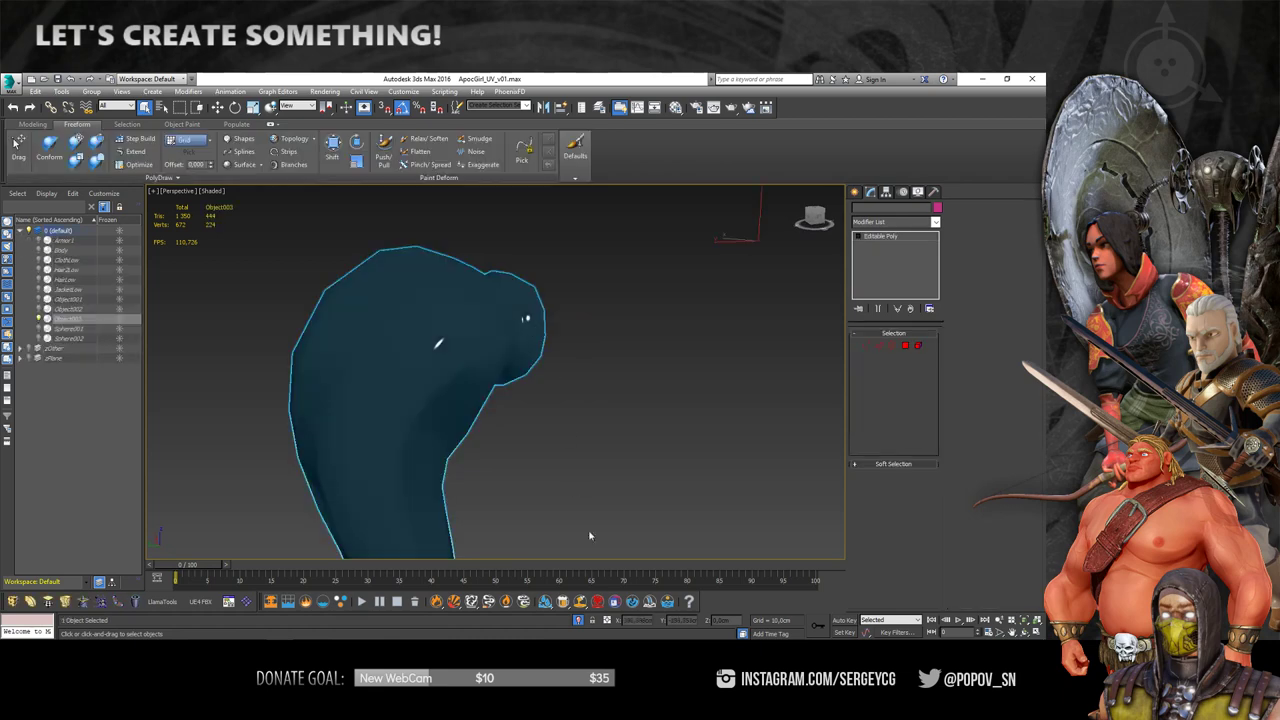
{"action": "mouse_move", "coordinate": [591, 534]}
{"action": "middle_mouse_down", "text": "alt"}
{"action": "mouse_move", "coordinate": [500, 338]}
{"action": "mouse_move", "coordinate": [257, 328]}
{"action": "mouse_move", "coordinate": [298, 334]}
{"action": "middle_mouse_up", "text": "alt"}
{"action": "left_click", "coordinate": [467, 325]}
- Select the HairLow hair mesh and isolate it with Alt+Q
{"action": "scroll", "coordinate": [467, 320], "scroll_direction": "down", "scroll_amount": 2}
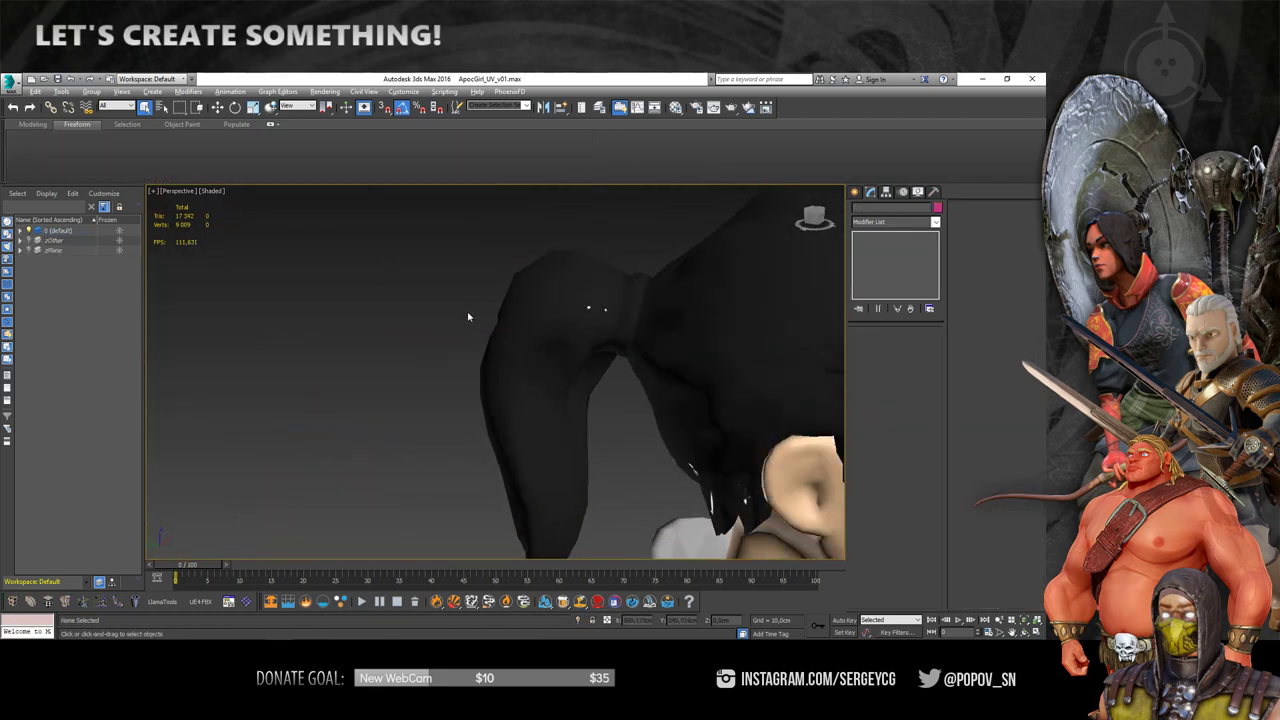
{"action": "scroll", "coordinate": [468, 315], "scroll_direction": "down", "scroll_amount": 3}
{"action": "left_click", "coordinate": [520, 300]}
{"action": "middle_click_drag", "start_coordinate": [520, 300], "coordinate": [615, 306], "text": "alt"}
{"action": "left_click", "coordinate": [573, 296]}
{"action": "key", "text": "alt+q"}
- Select the open border of the HairLow hole and cap it
{"action": "scroll", "coordinate": [615, 306], "scroll_direction": "up", "scroll_amount": 3}
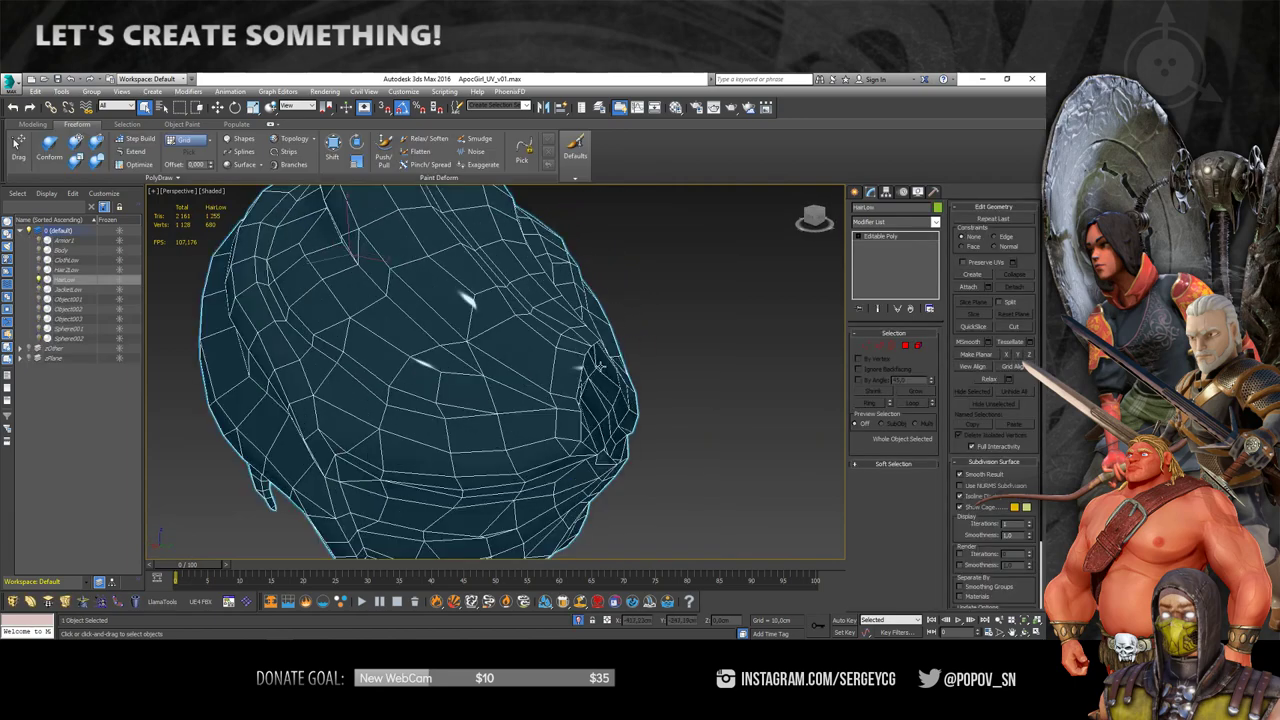
{"action": "key", "text": "3"}
{"action": "left_click", "coordinate": [527, 375]}
{"action": "middle_click_drag", "start_coordinate": [527, 375], "coordinate": [757, 454], "text": "ctrl+alt"}
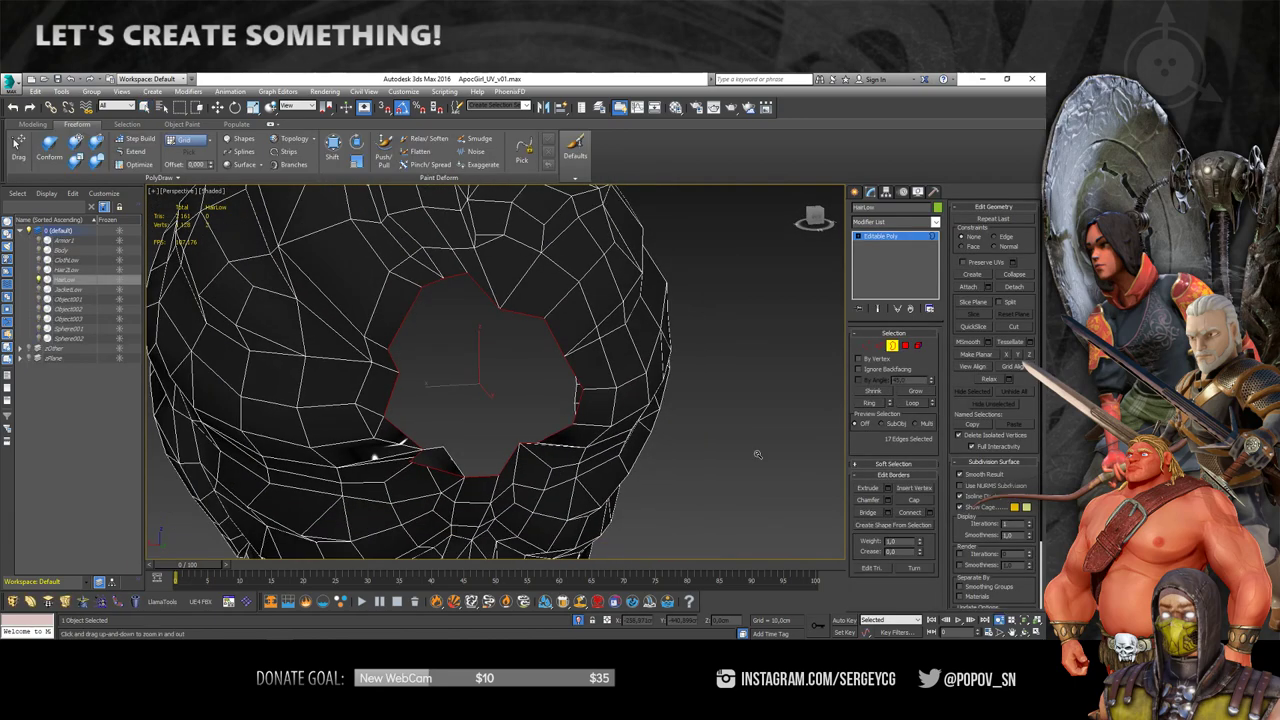
{"action": "left_click", "coordinate": [921, 503]}
{"action": "mouse_move", "coordinate": [509, 376]}
{"action": "middle_mouse_down", "text": "alt"}
{"action": "mouse_move", "coordinate": [586, 394]}
{"action": "mouse_move", "coordinate": [563, 383]}
{"action": "middle_mouse_up", "text": "alt"}
- Delete the stray face inside the hole and cap the enlarged border again
{"action": "key", "text": "4"}
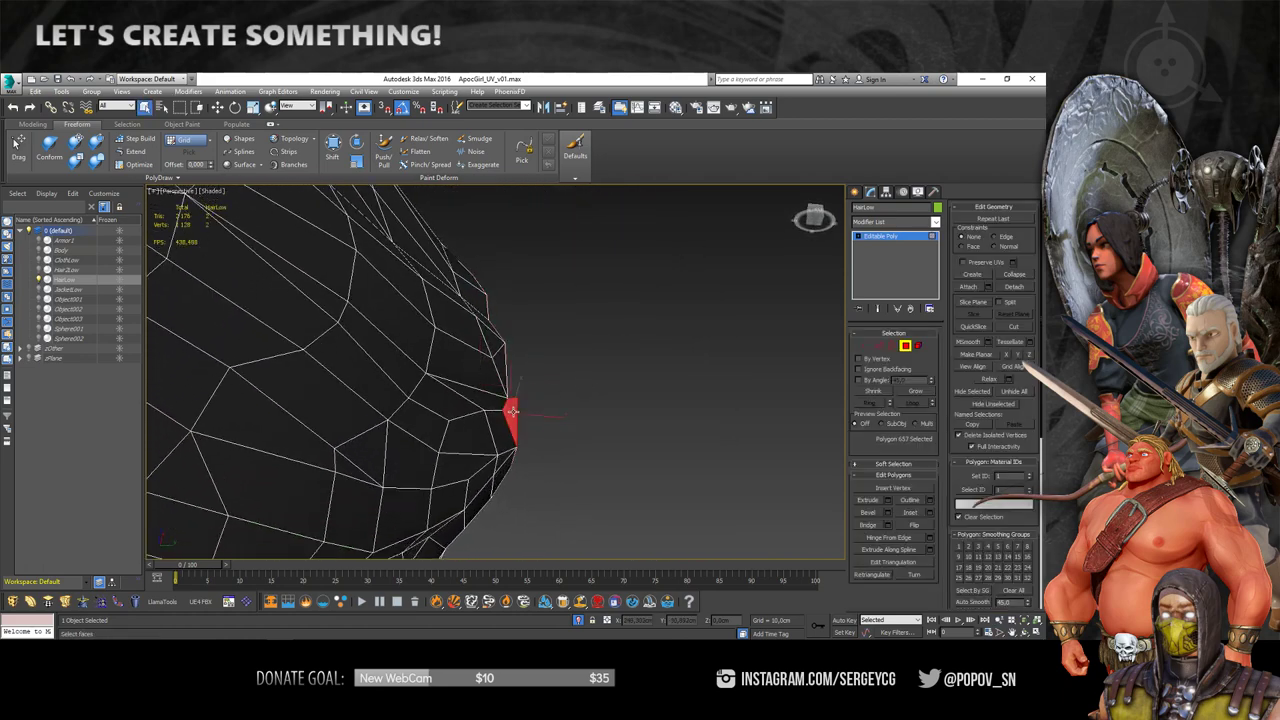
{"action": "mouse_move", "coordinate": [527, 403]}
{"action": "middle_mouse_down", "text": "alt"}
{"action": "mouse_move", "coordinate": [546, 432]}
{"action": "mouse_move", "coordinate": [494, 448]}
{"action": "mouse_move", "coordinate": [526, 442]}
{"action": "mouse_move", "coordinate": [492, 378]}
{"action": "mouse_move", "coordinate": [538, 343]}
{"action": "mouse_move", "coordinate": [568, 354]}
{"action": "middle_mouse_up", "text": "alt"}
{"action": "left_click", "coordinate": [575, 345]}
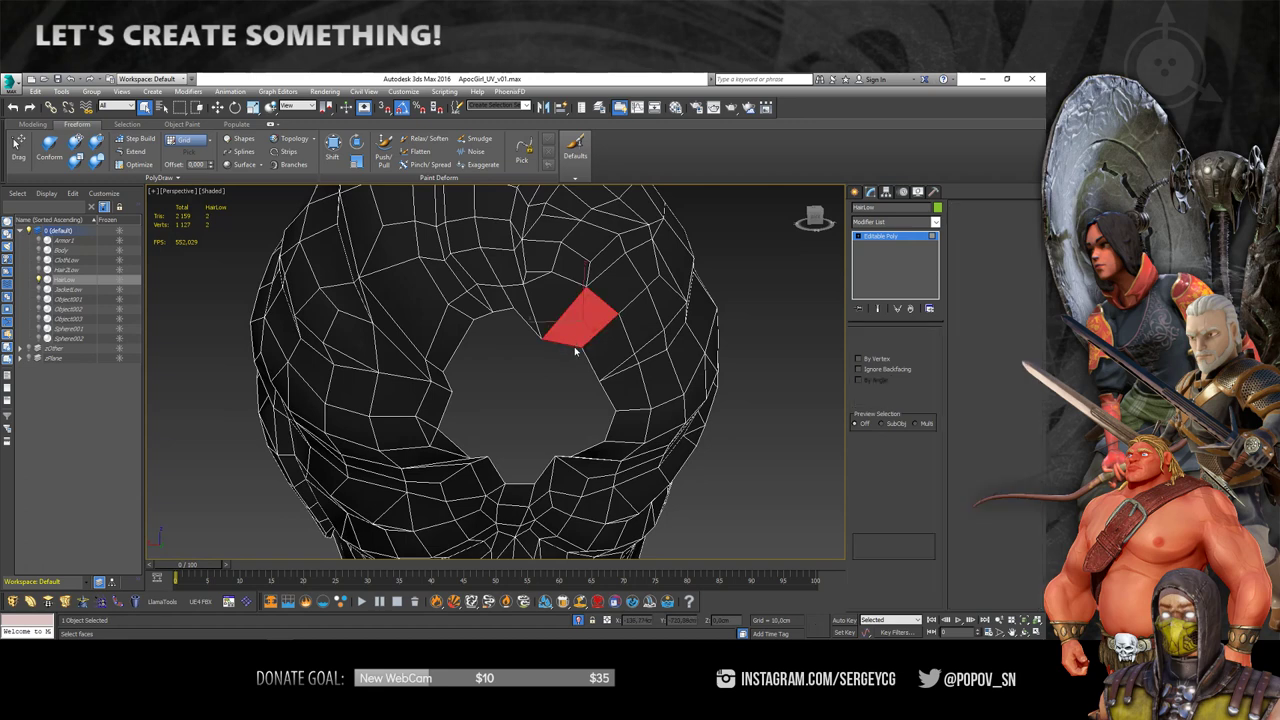
{"action": "key", "text": "Delete"}
{"action": "key", "text": "3"}
{"action": "left_click", "coordinate": [576, 346]}
{"action": "left_click", "coordinate": [913, 500]}
- Inspect the new cap from several angles in vertex mode, then select all polygons
{"action": "key", "text": "1"}
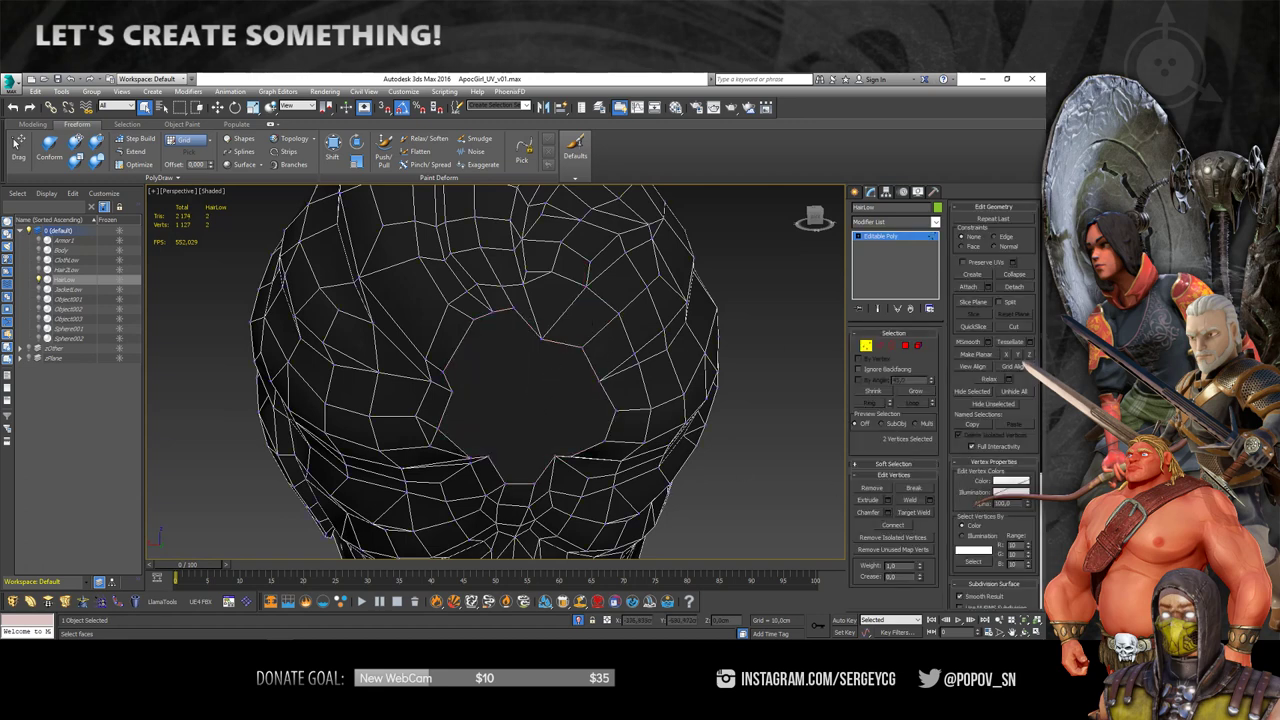
{"action": "middle_click_drag", "start_coordinate": [581, 375], "coordinate": [577, 370], "text": "alt"}
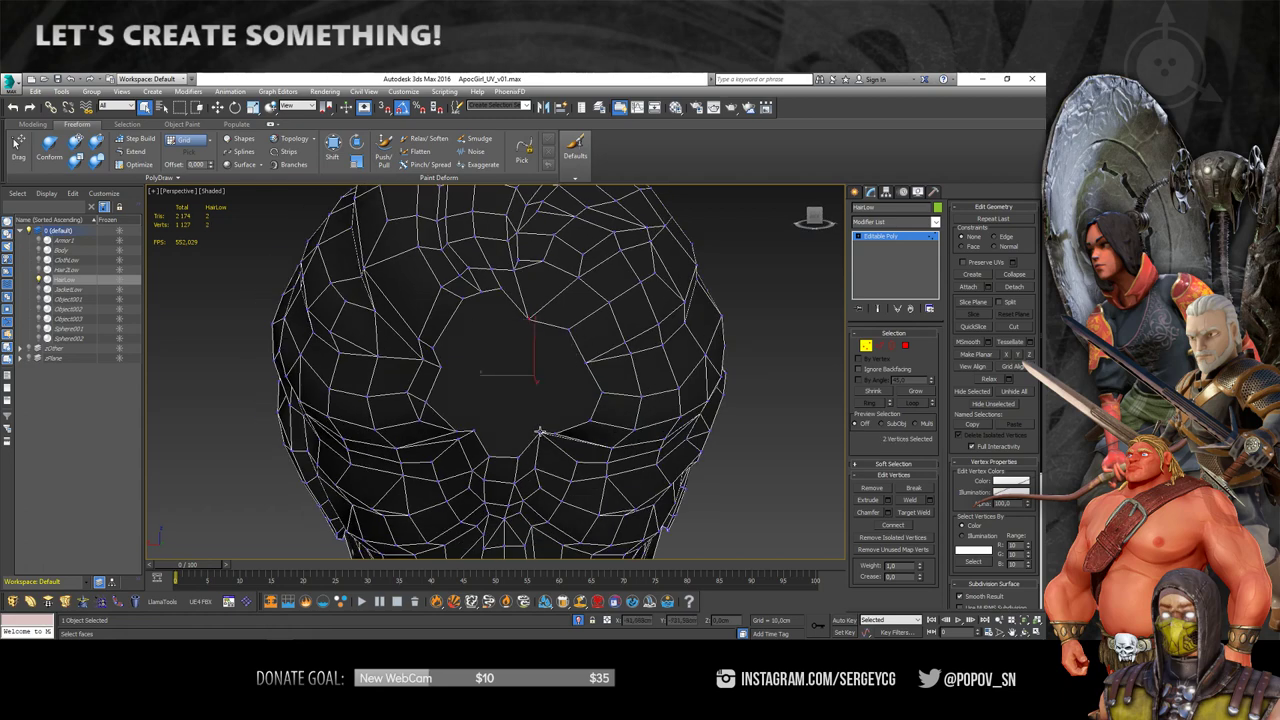
{"action": "mouse_move", "coordinate": [561, 441]}
{"action": "middle_mouse_down", "text": "alt"}
{"action": "mouse_move", "coordinate": [571, 400]}
{"action": "mouse_move", "coordinate": [588, 428]}
{"action": "middle_mouse_up", "text": "alt"}
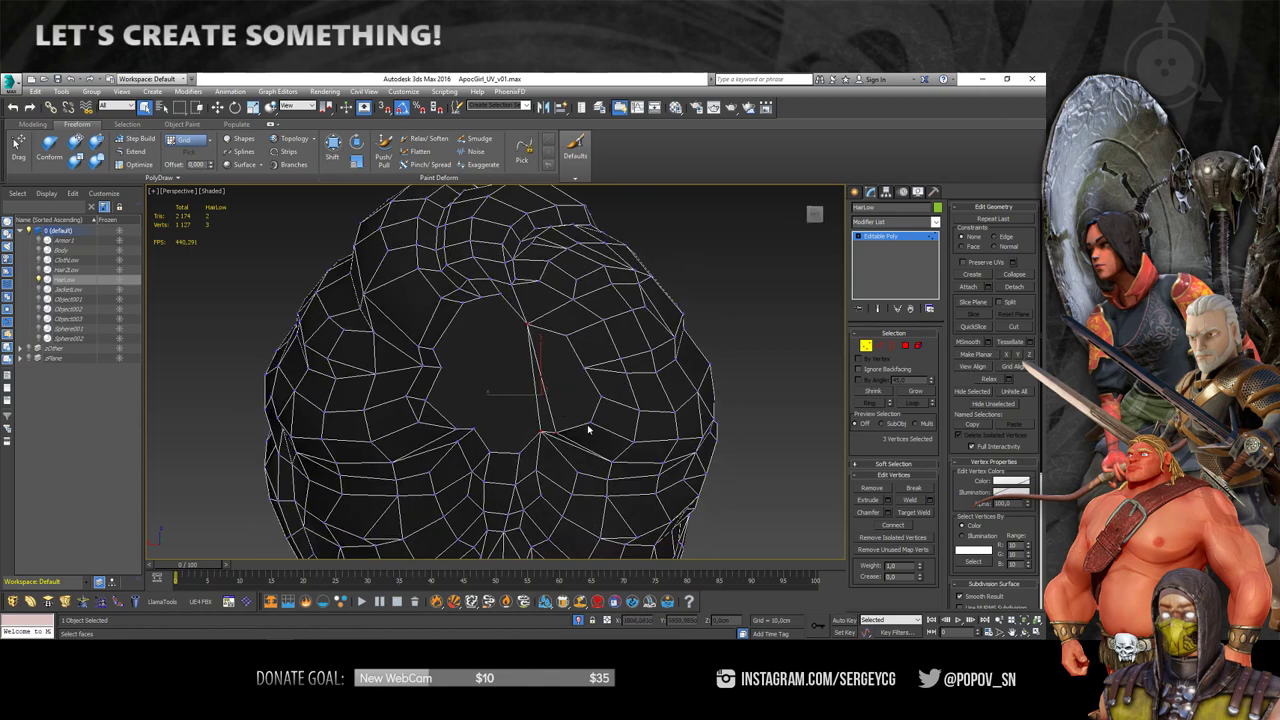
{"action": "mouse_move", "coordinate": [540, 372]}
{"action": "middle_mouse_down", "text": "alt"}
{"action": "mouse_move", "coordinate": [531, 423]}
{"action": "mouse_move", "coordinate": [465, 318]}
{"action": "middle_mouse_up", "text": "alt"}
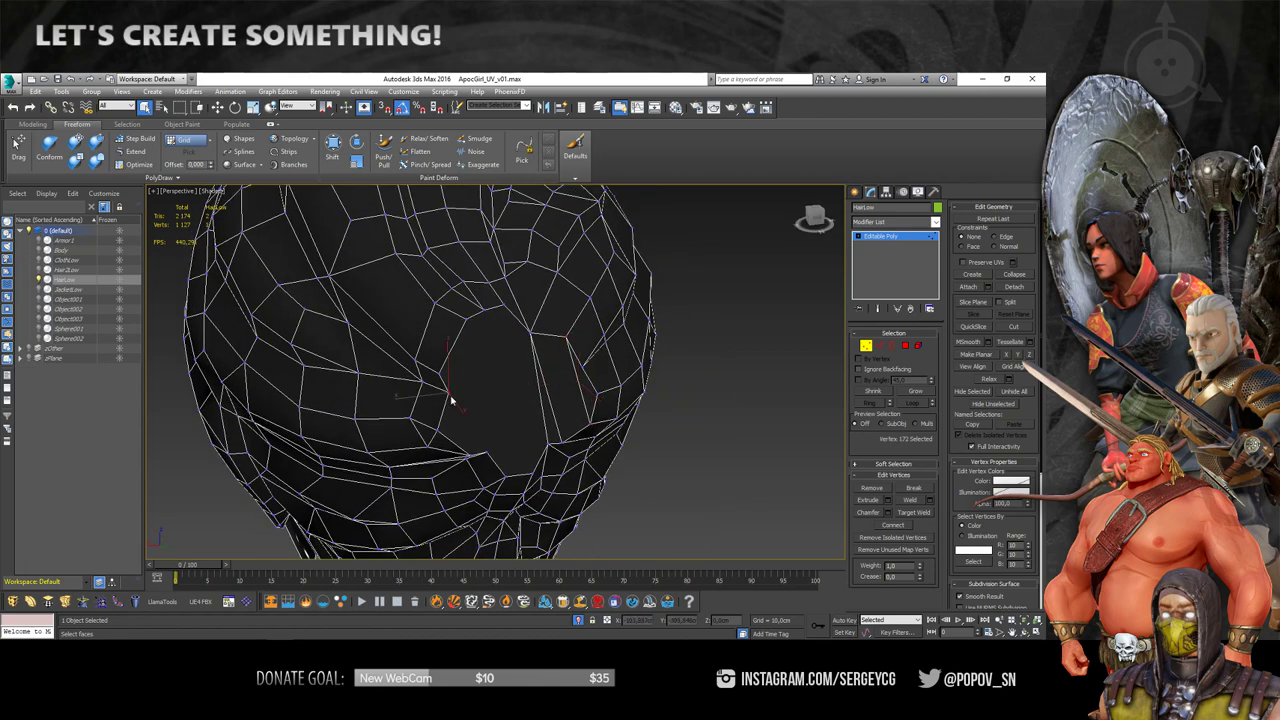
{"action": "middle_click_drag", "start_coordinate": [508, 477], "coordinate": [505, 456], "text": "alt"}
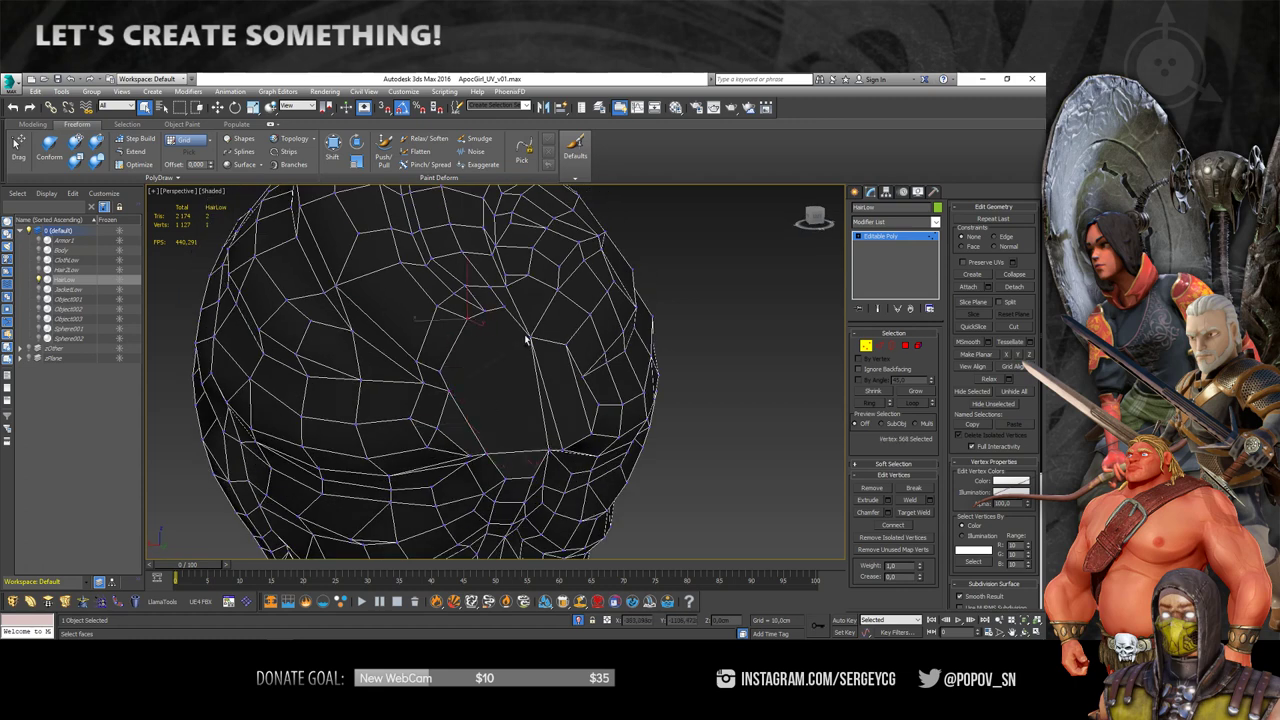
{"action": "mouse_move", "coordinate": [528, 343]}
{"action": "middle_mouse_down", "text": "alt"}
{"action": "mouse_move", "coordinate": [457, 357]}
{"action": "mouse_move", "coordinate": [838, 352]}
{"action": "middle_mouse_up", "text": "alt"}
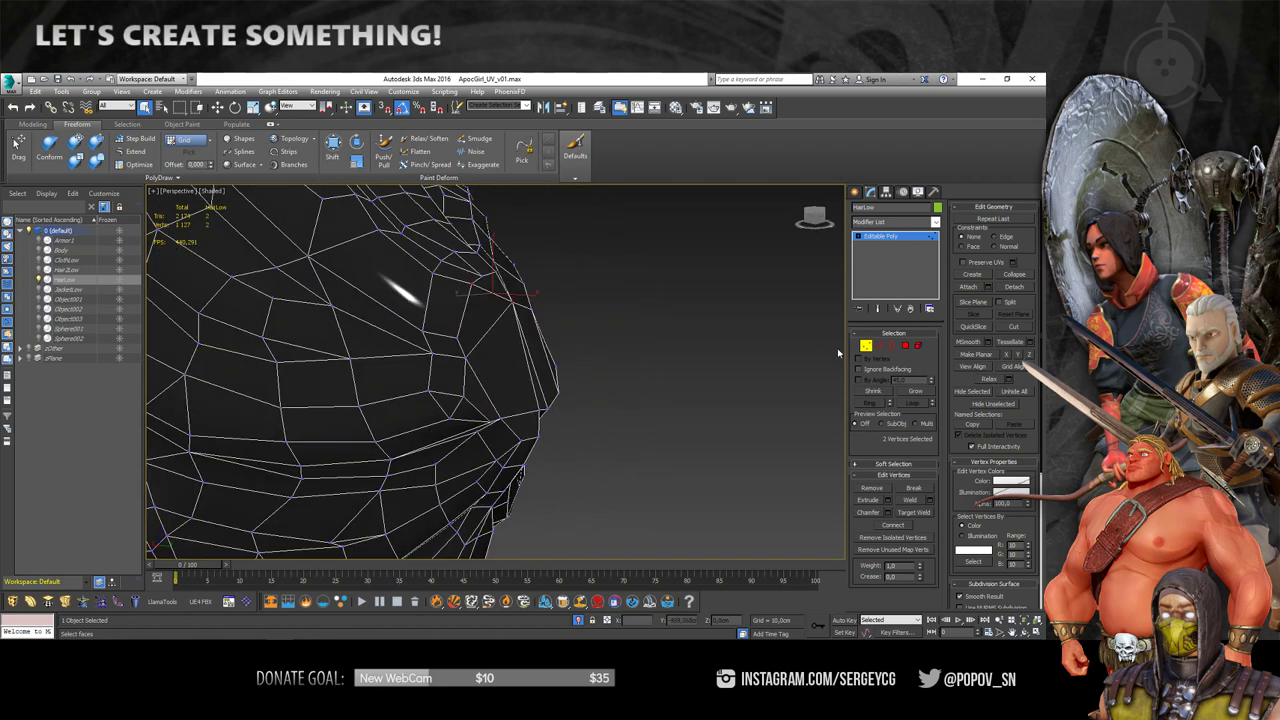
{"action": "left_click", "coordinate": [906, 346]}
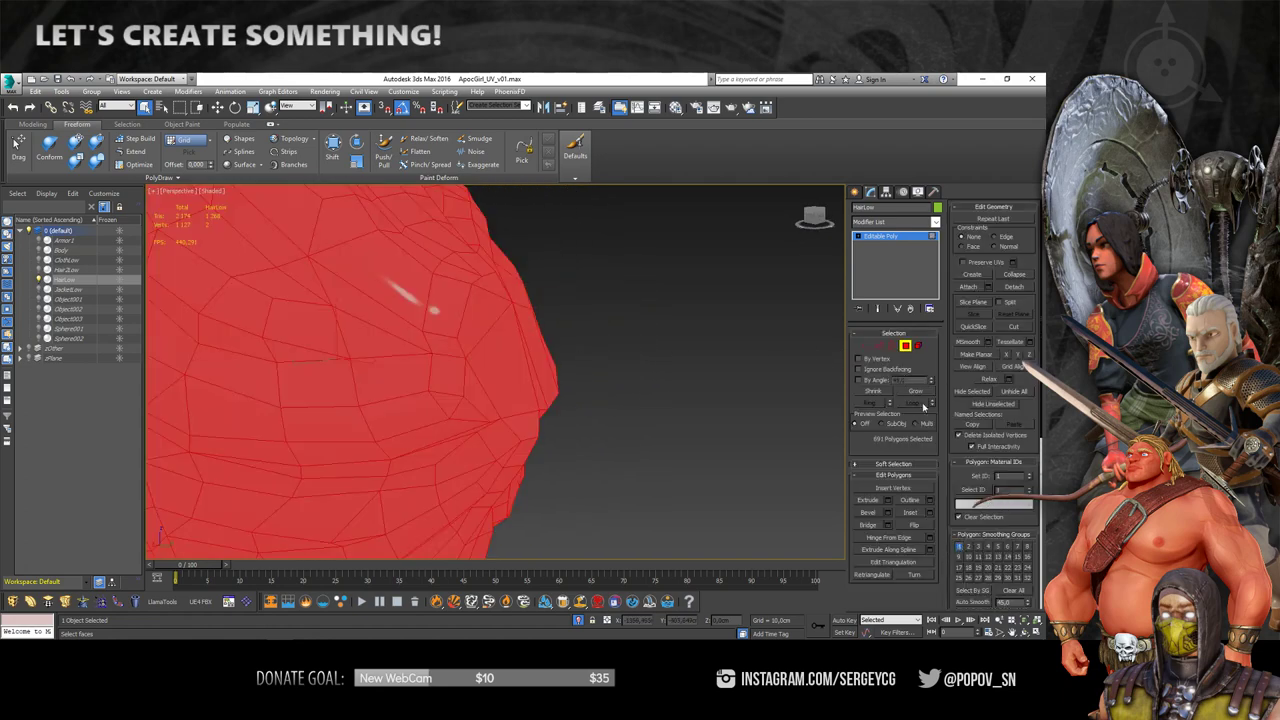
- Reframe the hair mesh and choose End Isolate to show the whole character again
{"action": "left_click", "coordinate": [686, 329]}
{"action": "scroll", "coordinate": [623, 351], "scroll_direction": "down", "scroll_amount": 5}
{"action": "mouse_move", "coordinate": [623, 351]}
{"action": "middle_mouse_down", "text": "alt"}
{"action": "mouse_move", "coordinate": [563, 357]}
{"action": "mouse_move", "coordinate": [729, 346]}
{"action": "mouse_move", "coordinate": [502, 389]}
{"action": "mouse_move", "coordinate": [531, 337]}
{"action": "mouse_move", "coordinate": [585, 524]}
{"action": "middle_mouse_up", "text": "alt"}
{"action": "scroll", "coordinate": [251, 340], "scroll_direction": "up", "scroll_amount": 5}
{"action": "left_click", "coordinate": [251, 340]}
{"action": "key", "text": "z"}
{"action": "right_click", "coordinate": [531, 337]}
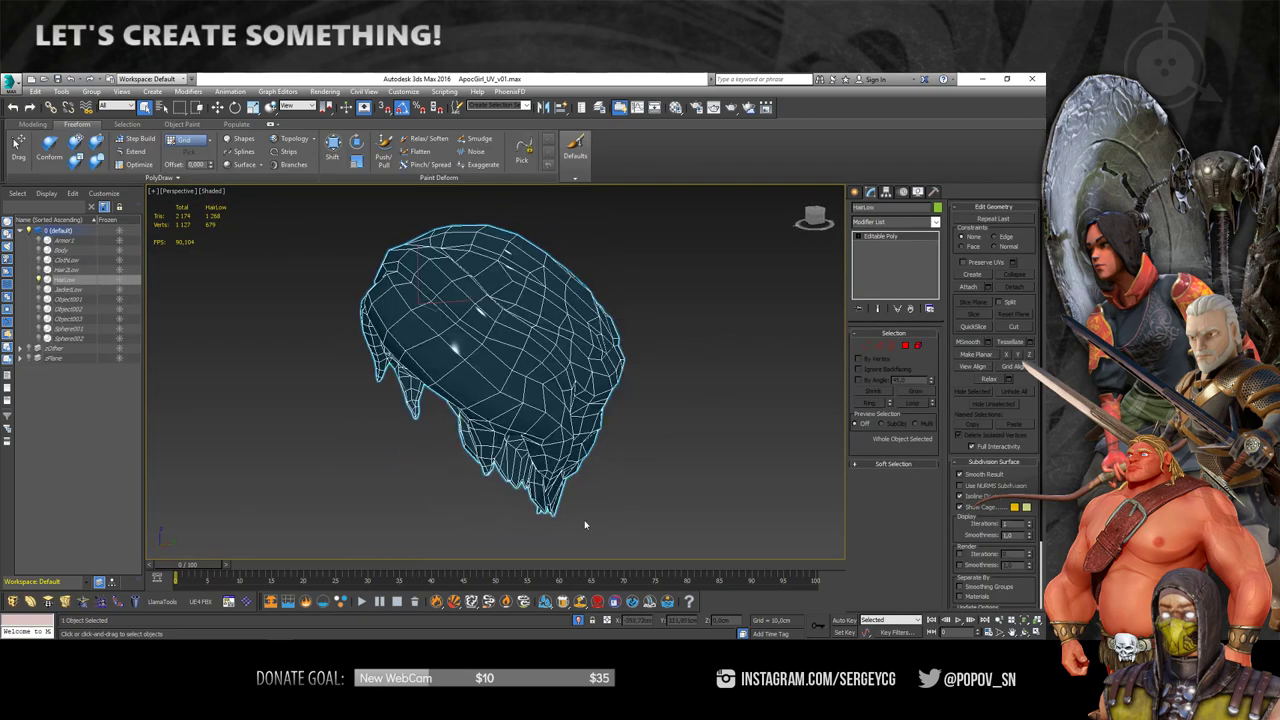
{"action": "left_click", "coordinate": [578, 621]}
{"action": "mouse_move", "coordinate": [553, 386]}
{"action": "middle_mouse_down", "text": "alt"}
{"action": "mouse_move", "coordinate": [471, 397]}
{"action": "mouse_move", "coordinate": [580, 371]}
{"action": "mouse_move", "coordinate": [627, 395]}
{"action": "mouse_move", "coordinate": [600, 320]}
{"action": "mouse_move", "coordinate": [552, 287]}
{"action": "middle_mouse_up", "text": "alt"}
- Open the M_checker material and preview its Map #1 checker diffuse map in the Material Editor
{"action": "key", "text": "m"}
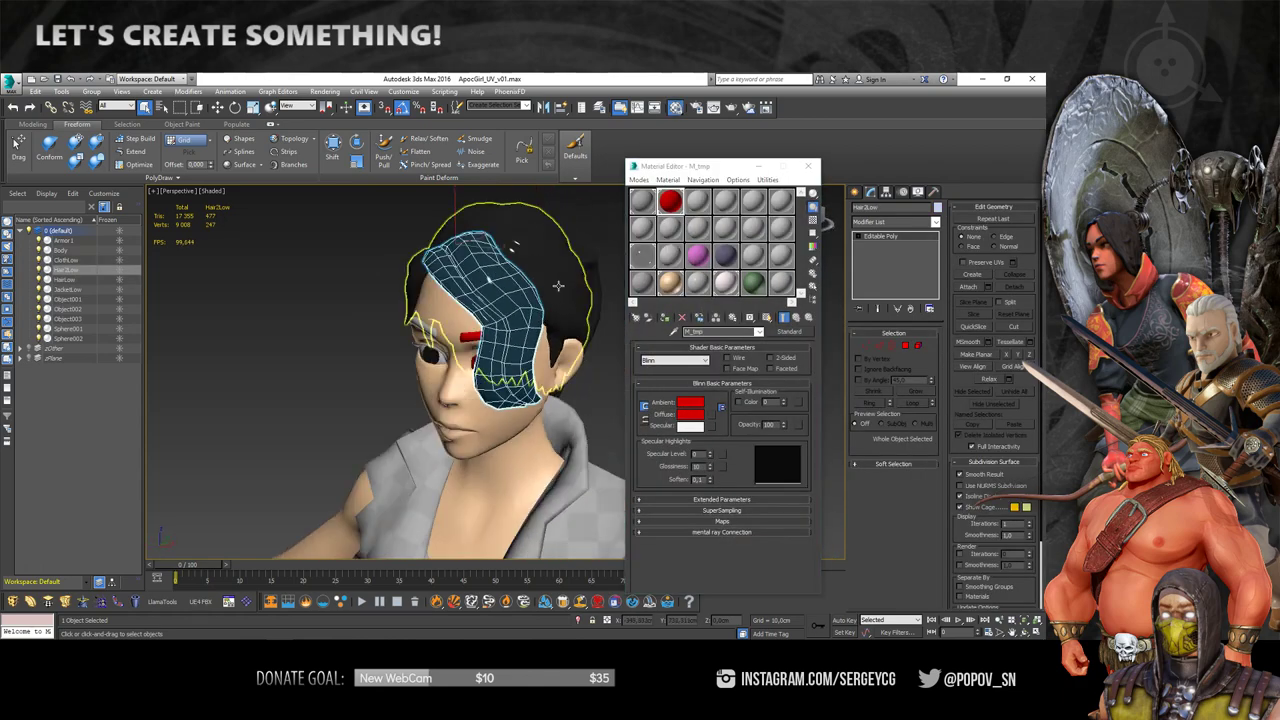
{"action": "left_click", "coordinate": [660, 230]}
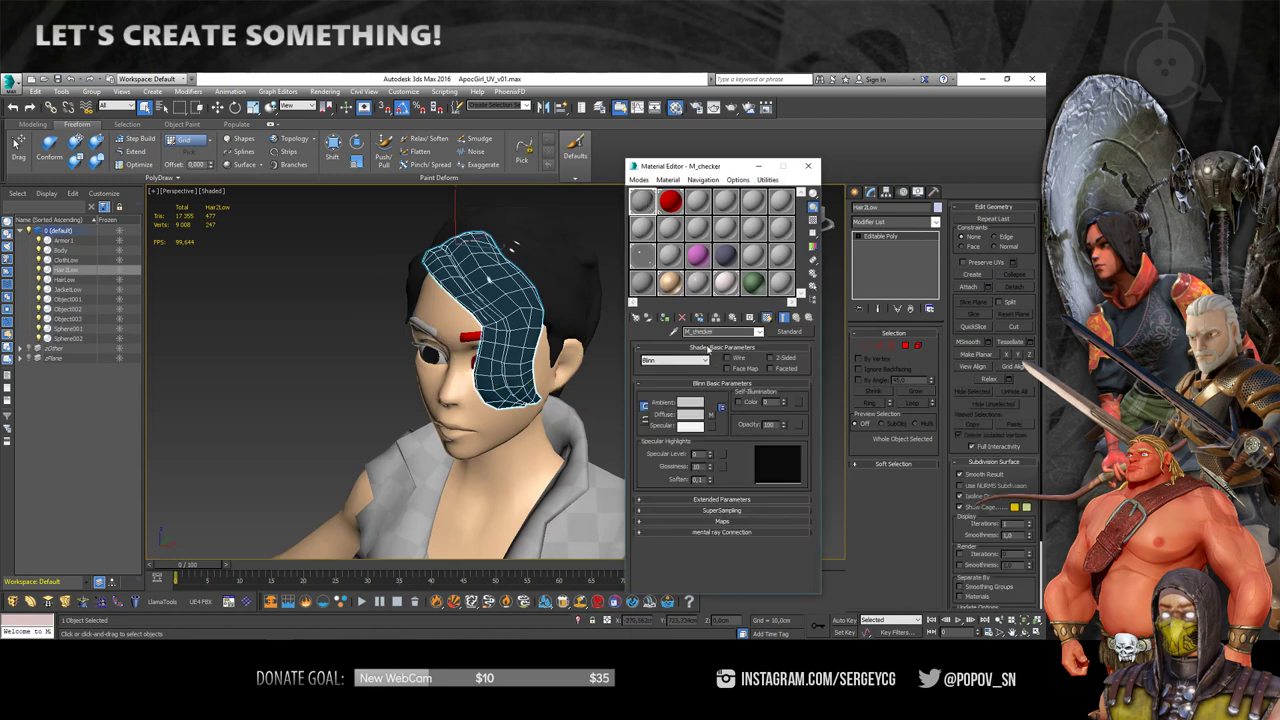
{"action": "left_click", "coordinate": [722, 521]}
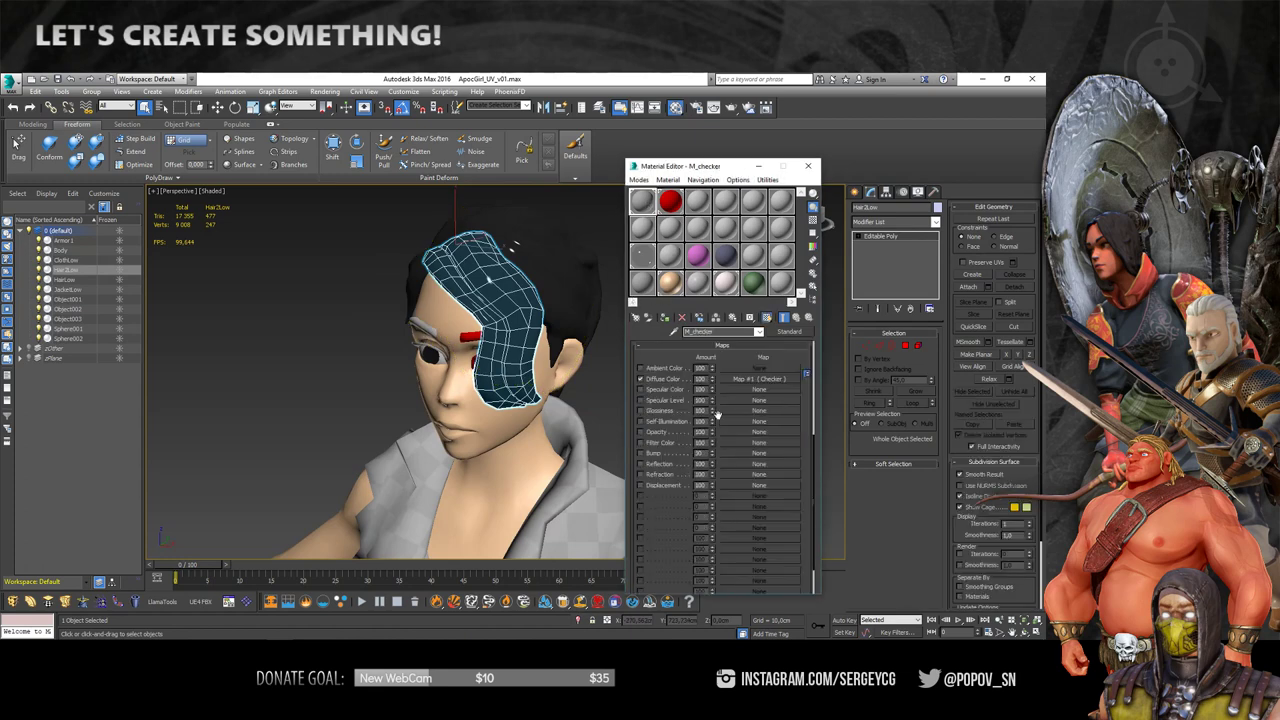
{"action": "left_click", "coordinate": [774, 381]}
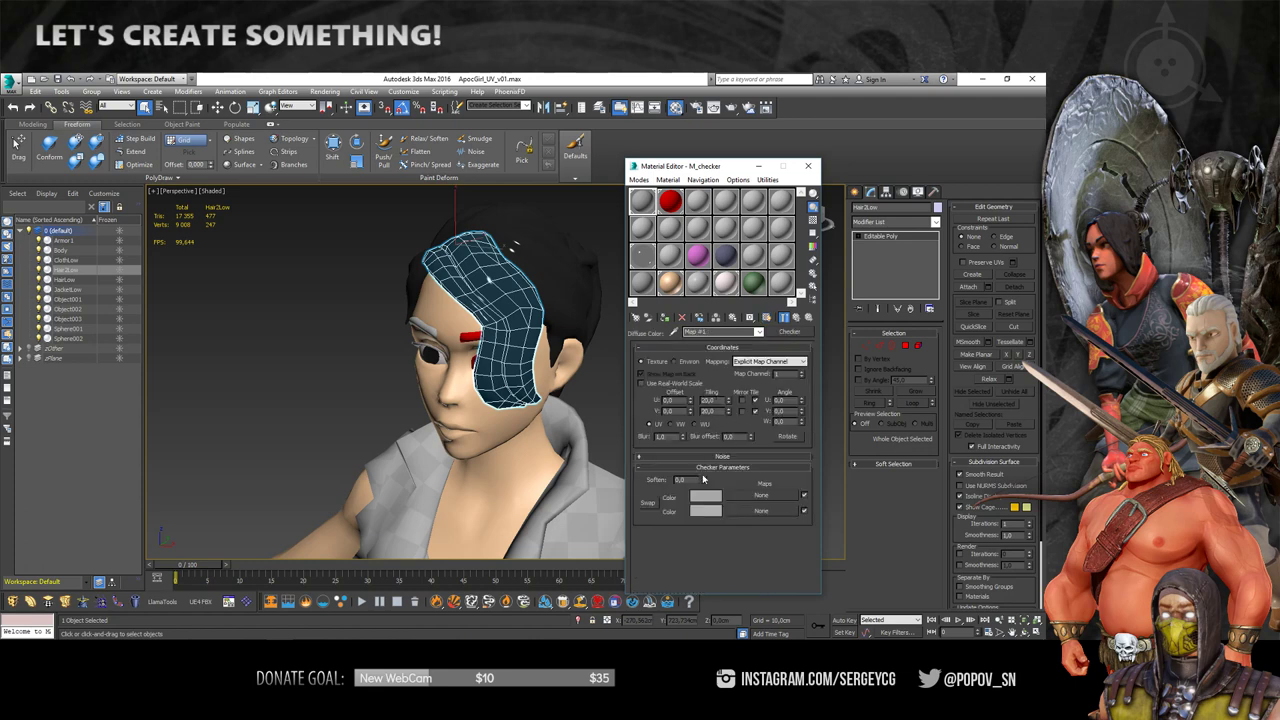
{"action": "middle_click_drag", "start_coordinate": [581, 300], "coordinate": [500, 300], "text": "alt"}
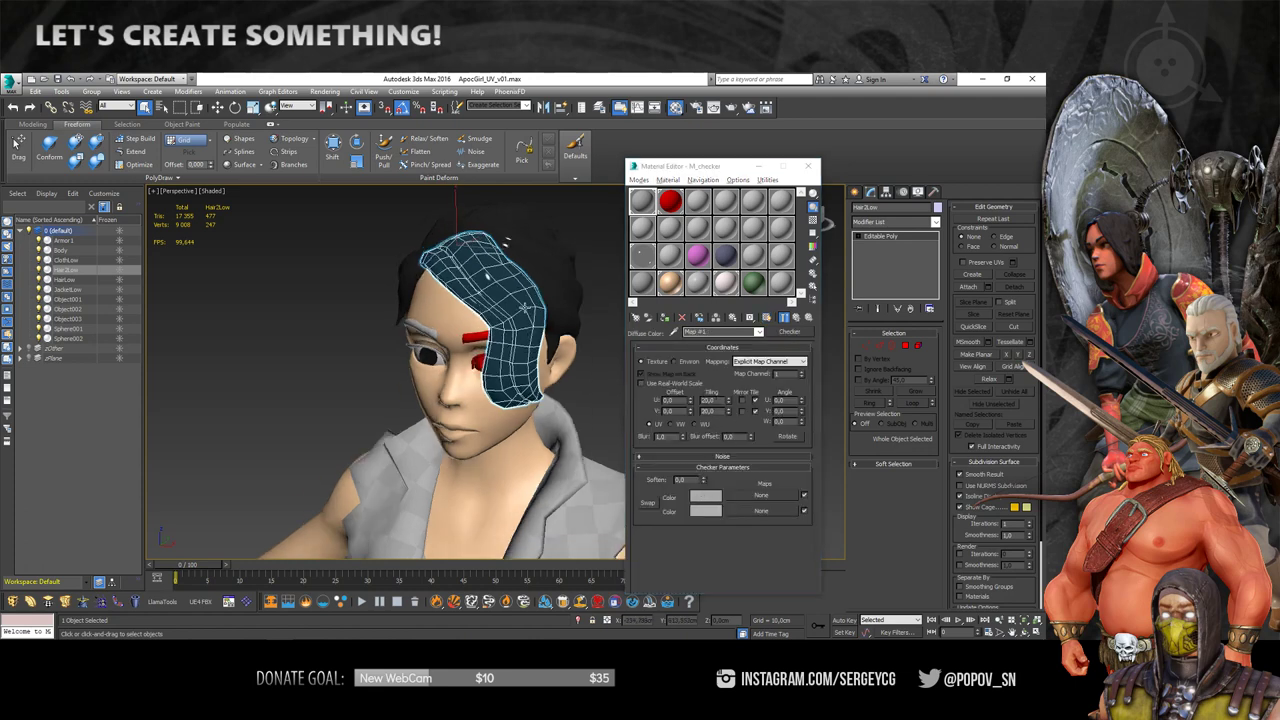
{"action": "double_click", "coordinate": [642, 202]}
{"action": "left_click", "coordinate": [511, 198]}
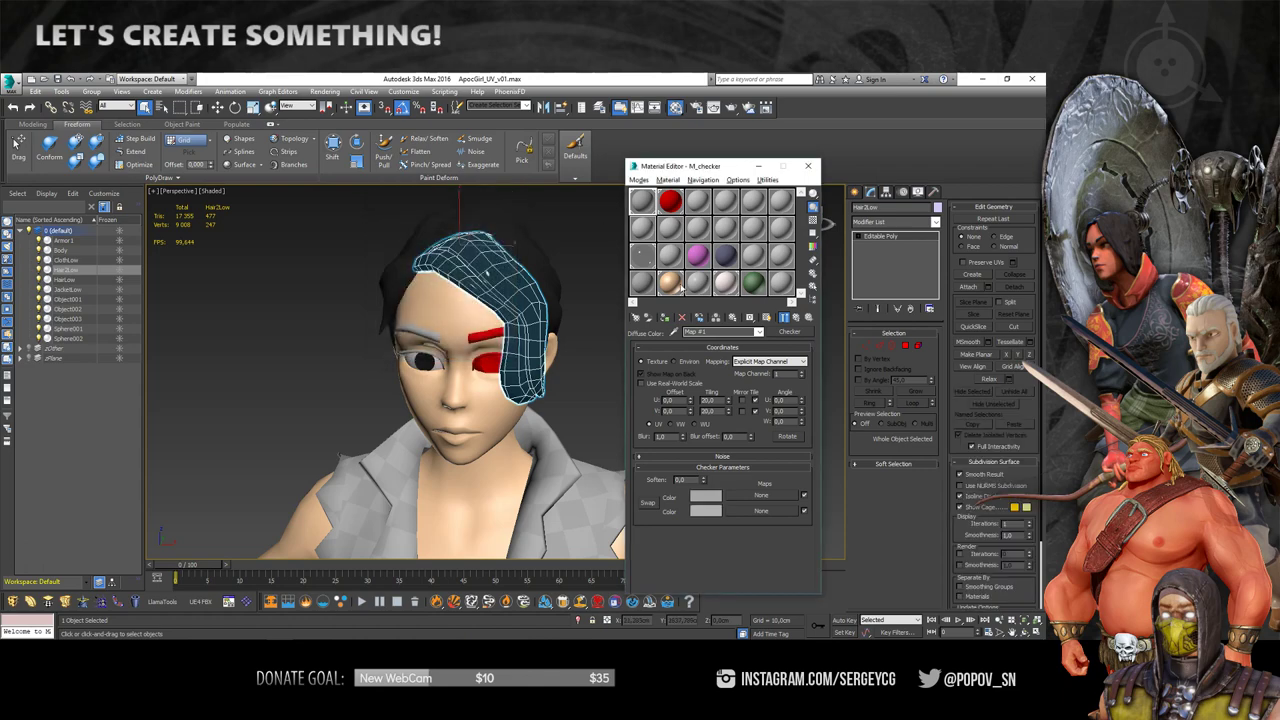
- Show the checker in the viewport, assign M_checker to the ponytail and body, and close the editor
{"action": "left_click", "coordinate": [666, 319]}
{"action": "mouse_move", "coordinate": [480, 330]}
{"action": "middle_mouse_down", "text": "alt"}
{"action": "mouse_move", "coordinate": [367, 321]}
{"action": "mouse_move", "coordinate": [459, 397]}
{"action": "mouse_move", "coordinate": [540, 360]}
{"action": "middle_mouse_up", "text": "alt"}
{"action": "left_click", "coordinate": [367, 321]}
{"action": "left_click", "coordinate": [459, 398]}
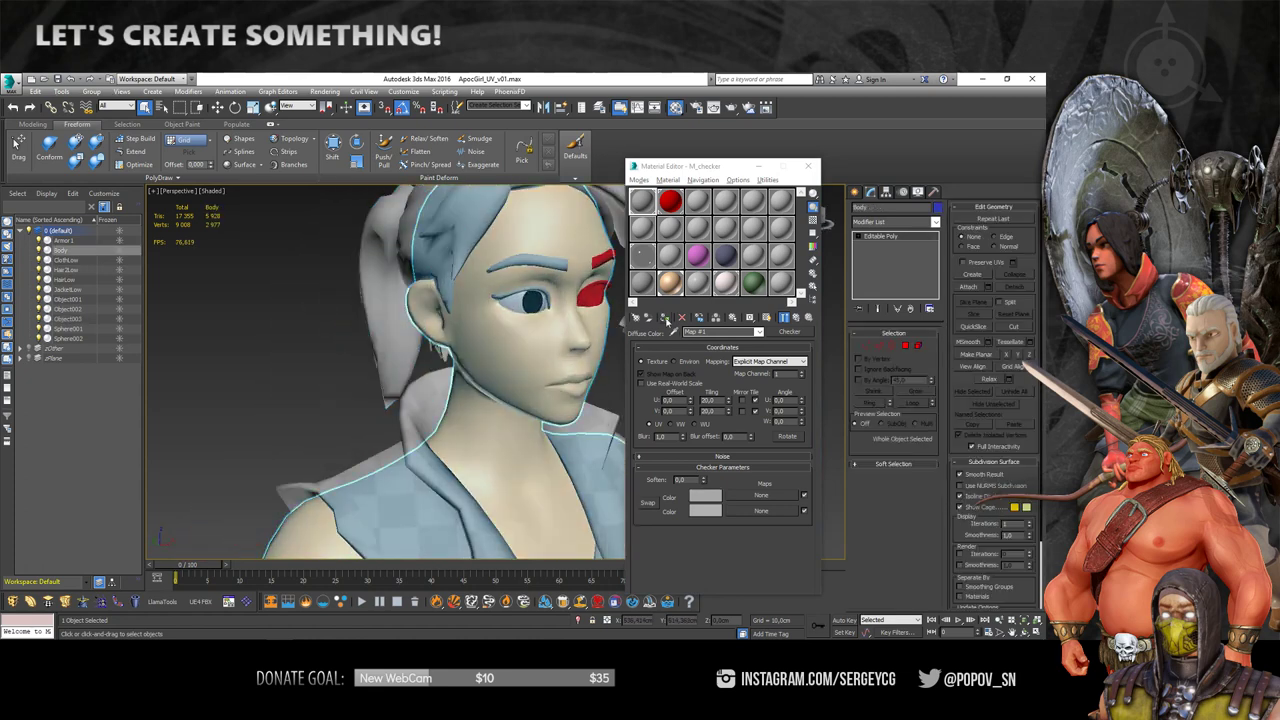
{"action": "left_click", "coordinate": [666, 319]}
{"action": "middle_click_drag", "start_coordinate": [620, 331], "coordinate": [727, 258], "text": "alt"}
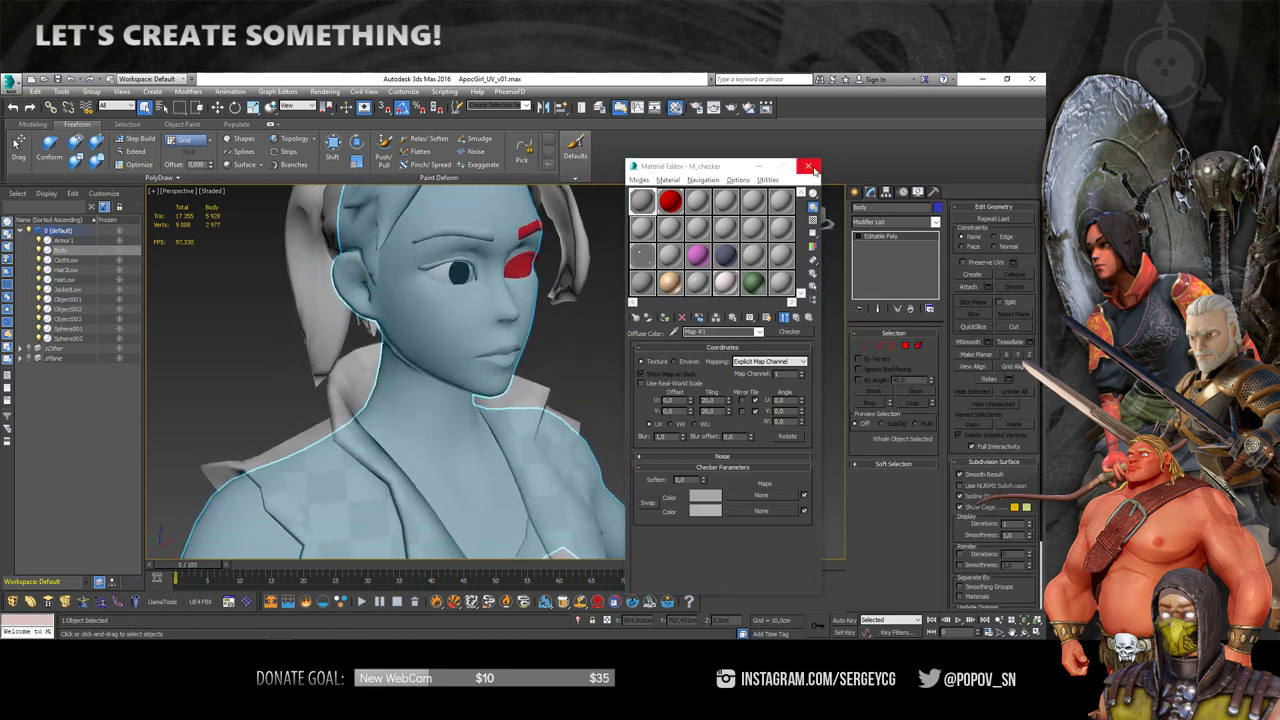
{"action": "left_click", "coordinate": [812, 168]}
- Clear the selection and pick the ponytail in the viewport
{"action": "left_click", "coordinate": [635, 332]}
{"action": "middle_click_drag", "start_coordinate": [635, 332], "coordinate": [541, 346], "text": "alt"}
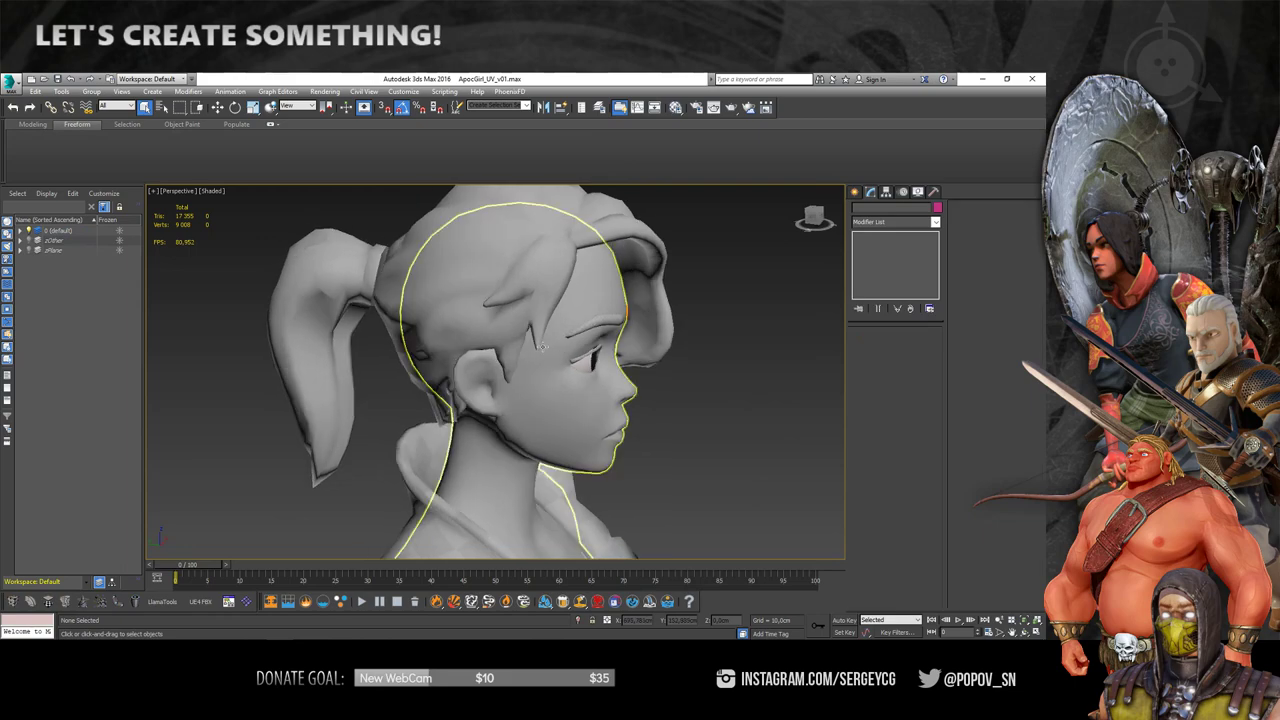
{"action": "left_click", "coordinate": [318, 330]}
- Select only the ponytail Object003 and isolate it with Alt+Q
{"action": "left_click", "coordinate": [420, 250]}
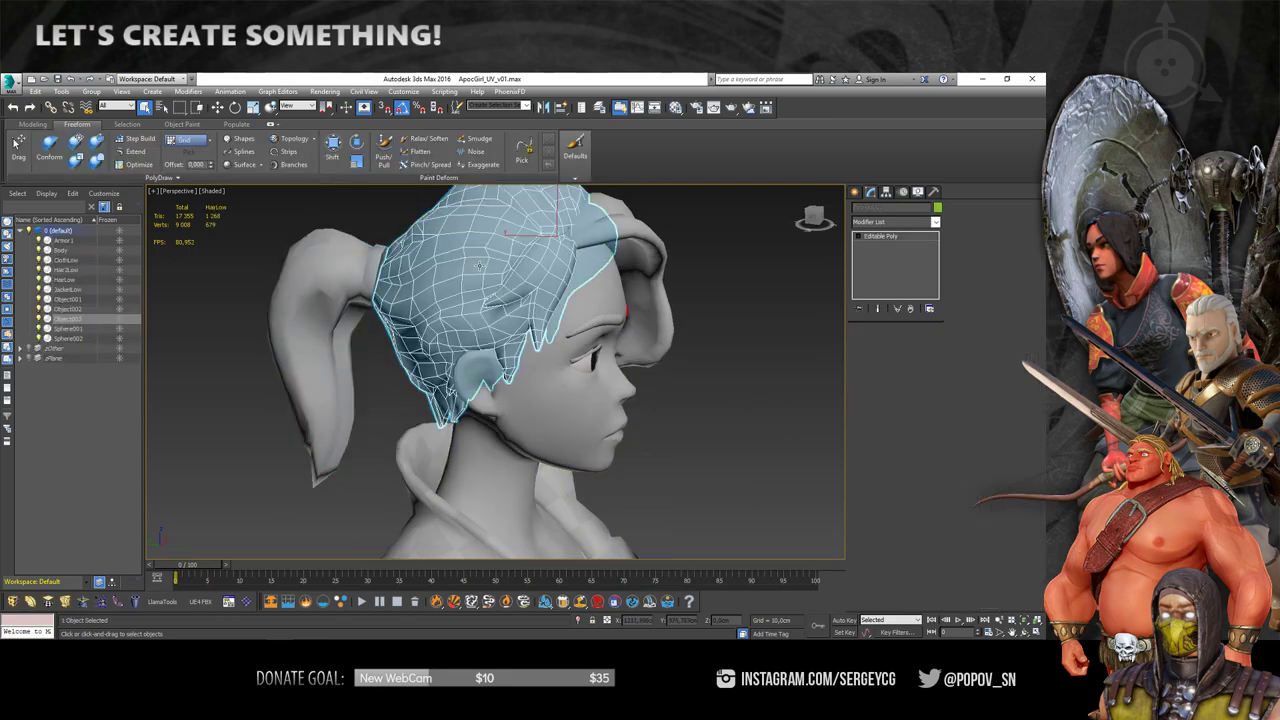
{"action": "mouse_move", "coordinate": [420, 250]}
{"action": "middle_mouse_down", "text": "alt"}
{"action": "mouse_move", "coordinate": [578, 278]}
{"action": "mouse_move", "coordinate": [577, 371]}
{"action": "middle_mouse_up", "text": "alt"}
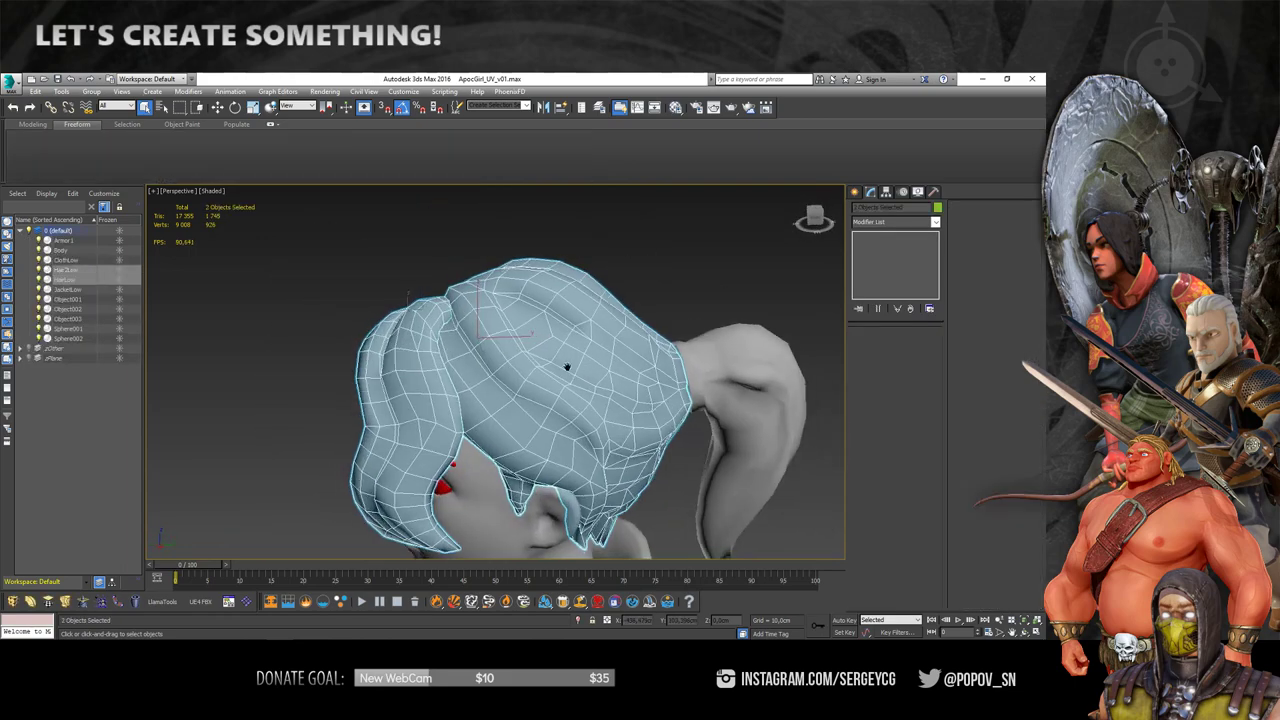
{"action": "left_click", "coordinate": [645, 314], "text": "ctrl"}
{"action": "left_click", "coordinate": [645, 314]}
{"action": "mouse_move", "coordinate": [645, 314]}
{"action": "middle_mouse_down", "text": "alt"}
{"action": "mouse_move", "coordinate": [583, 297]}
{"action": "mouse_move", "coordinate": [505, 328]}
{"action": "mouse_move", "coordinate": [524, 321]}
{"action": "mouse_move", "coordinate": [530, 340]}
{"action": "mouse_move", "coordinate": [560, 330]}
{"action": "middle_mouse_up", "text": "alt"}
{"action": "key", "text": "alt+q"}
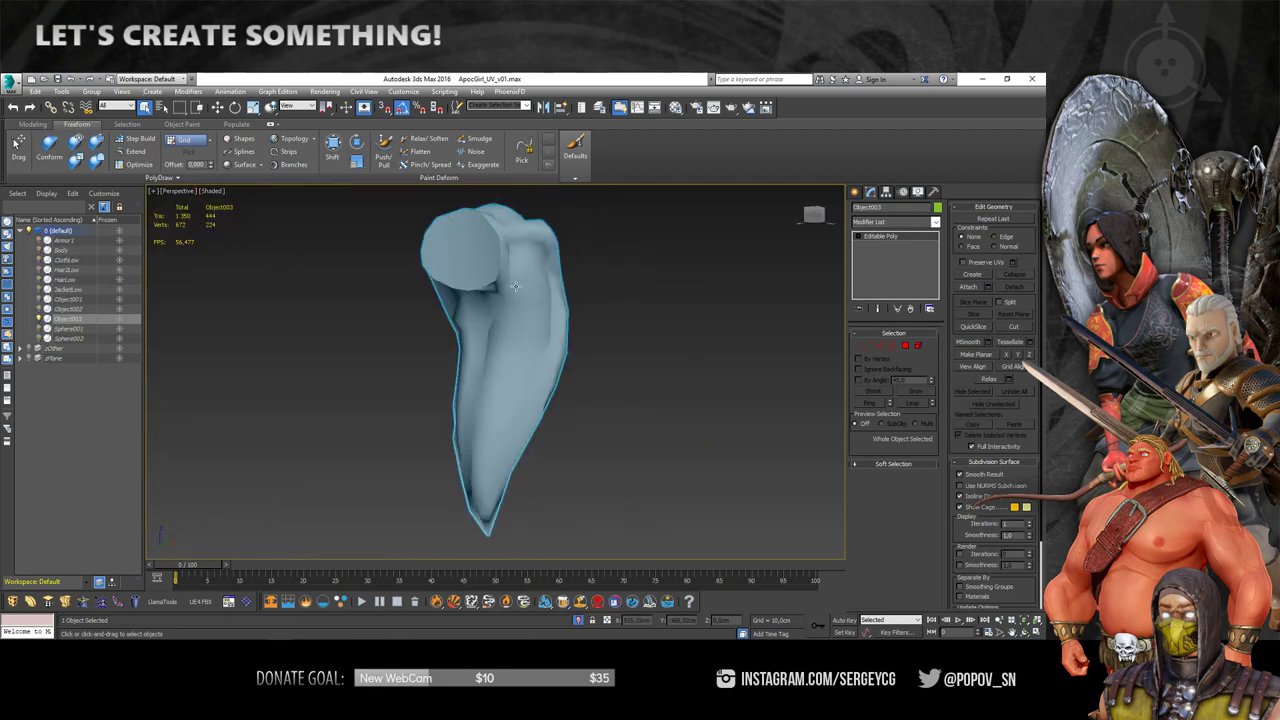
- Turn on edged faces and add an Unwrap UVW modifier to the ponytail
{"action": "key", "text": "F4"}
{"action": "right_click", "coordinate": [474, 245]}
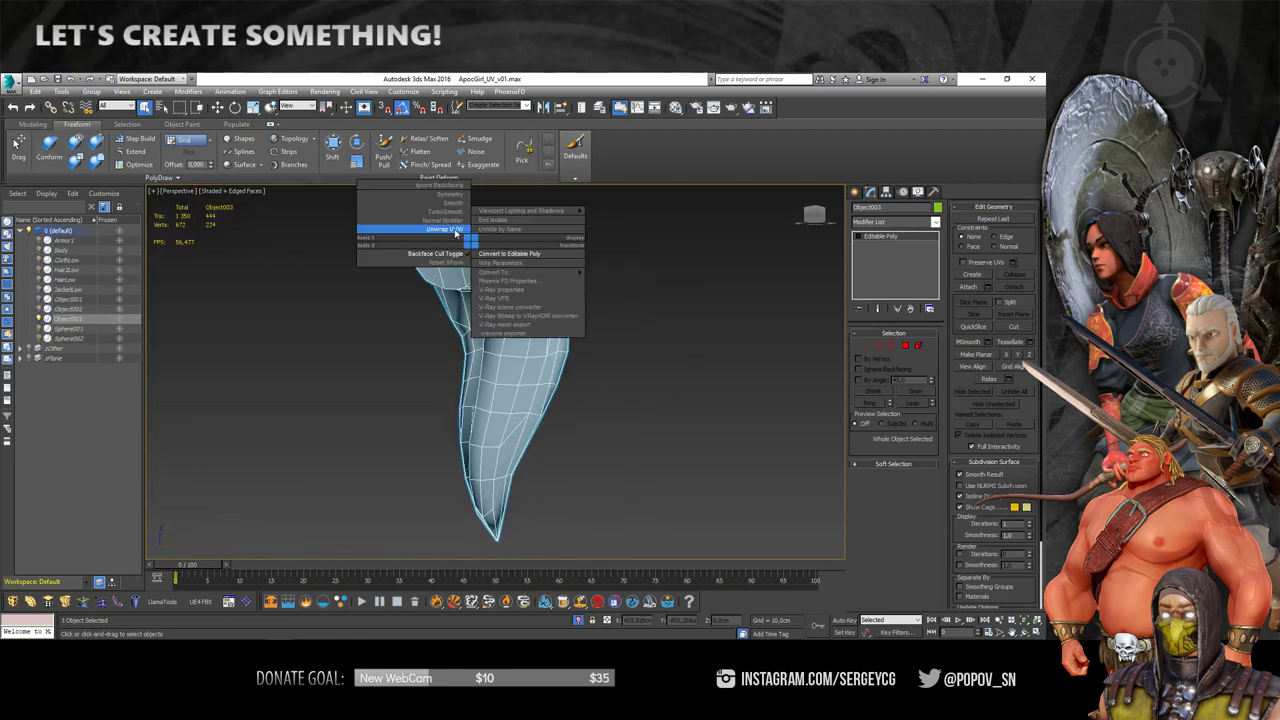
{"action": "left_click", "coordinate": [455, 232]}
{"action": "left_click", "coordinate": [936, 222]}
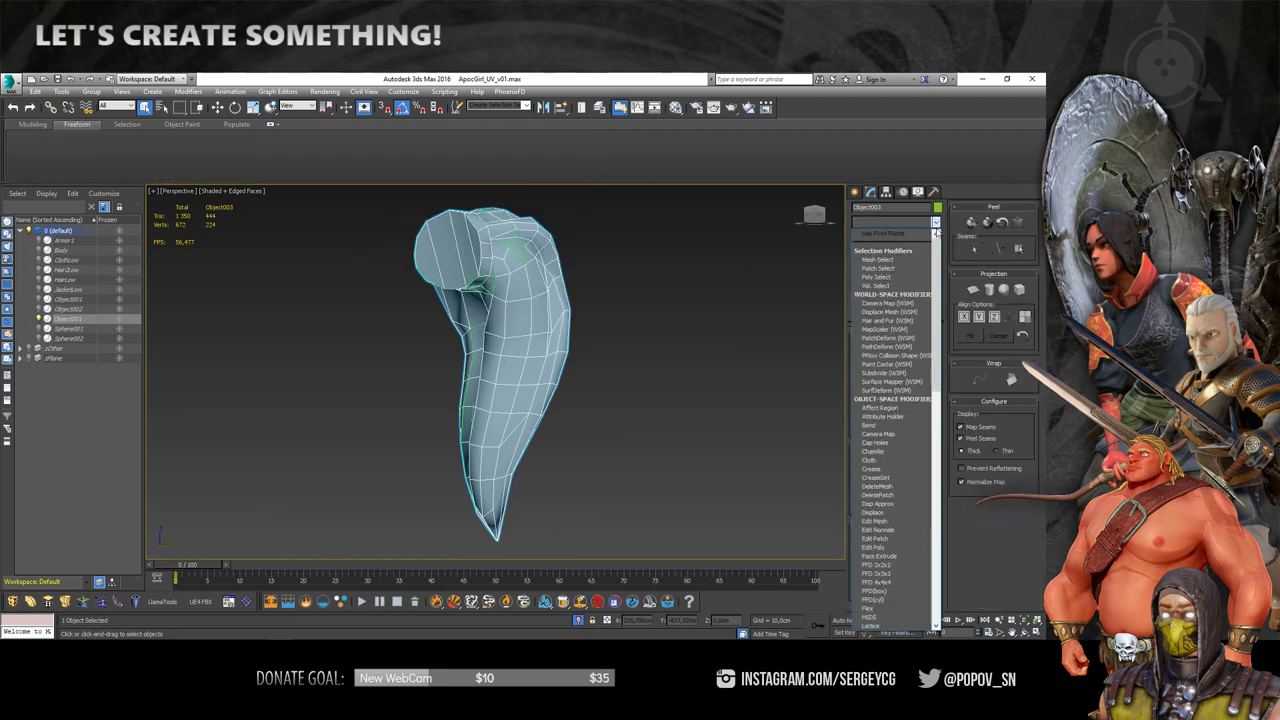
{"action": "left_click_drag", "start_coordinate": [936, 300], "coordinate": [936, 531]}
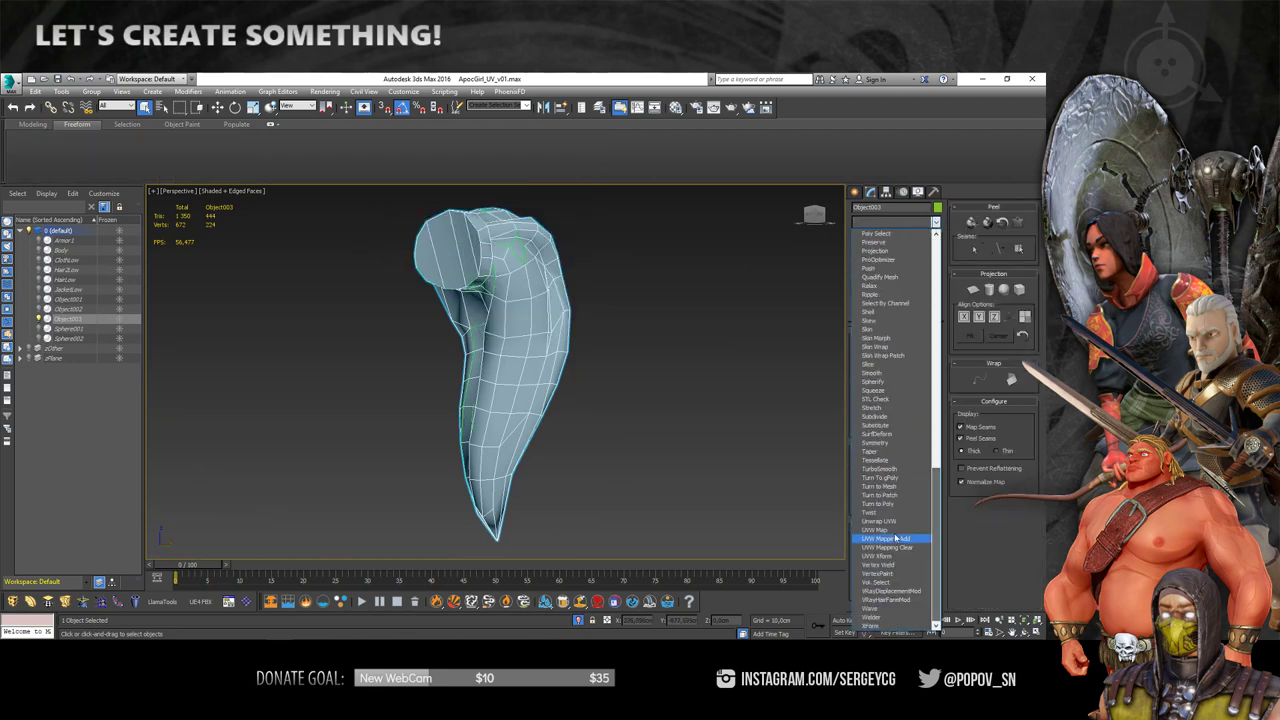
- Close the modifier list and enter Unwrap UVW Face sub-object mode
{"action": "left_click", "coordinate": [864, 223]}
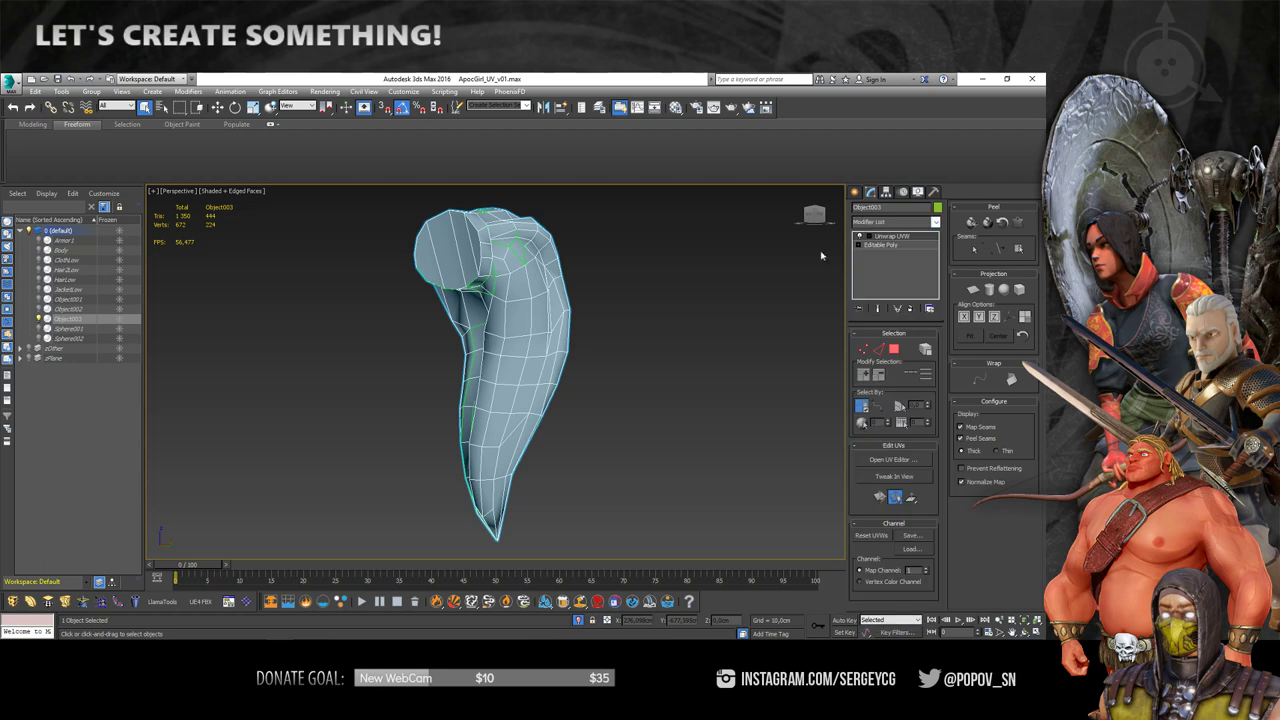
{"action": "right_click", "coordinate": [444, 261]}
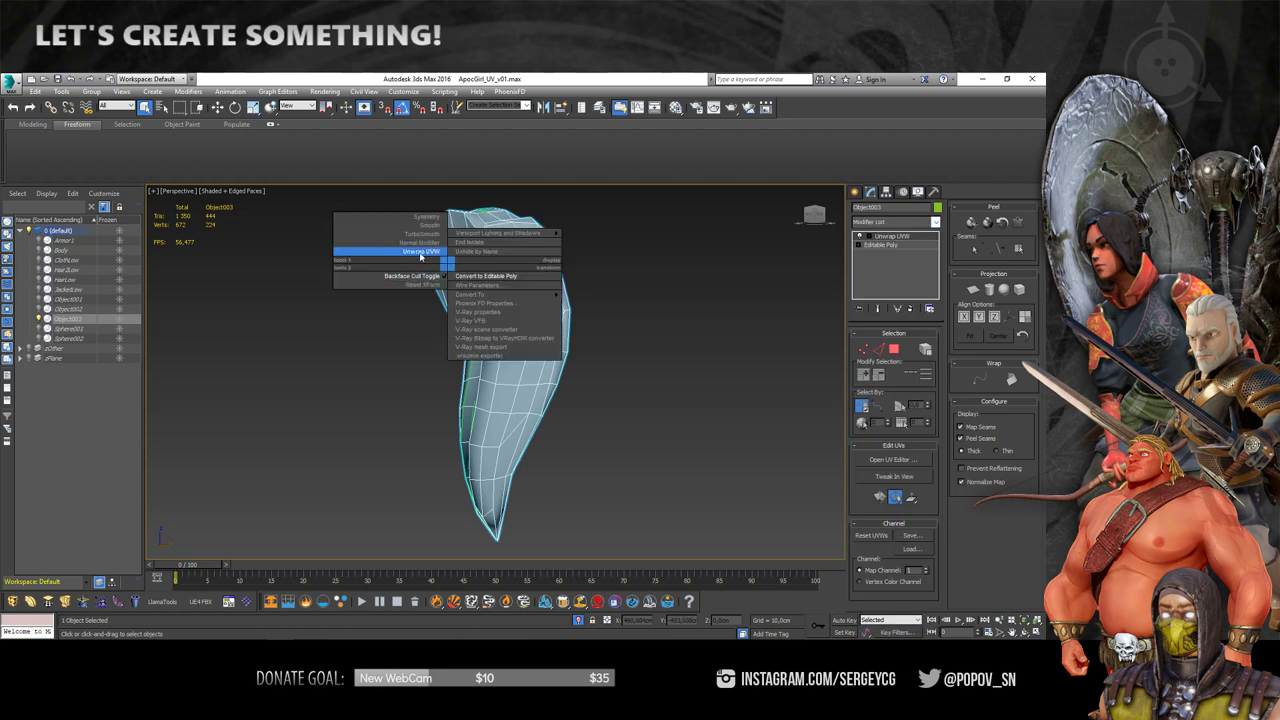
{"action": "middle_click_drag", "start_coordinate": [630, 222], "coordinate": [680, 335], "text": "alt"}
{"action": "scroll", "coordinate": [680, 335], "scroll_direction": "up", "scroll_amount": 5}
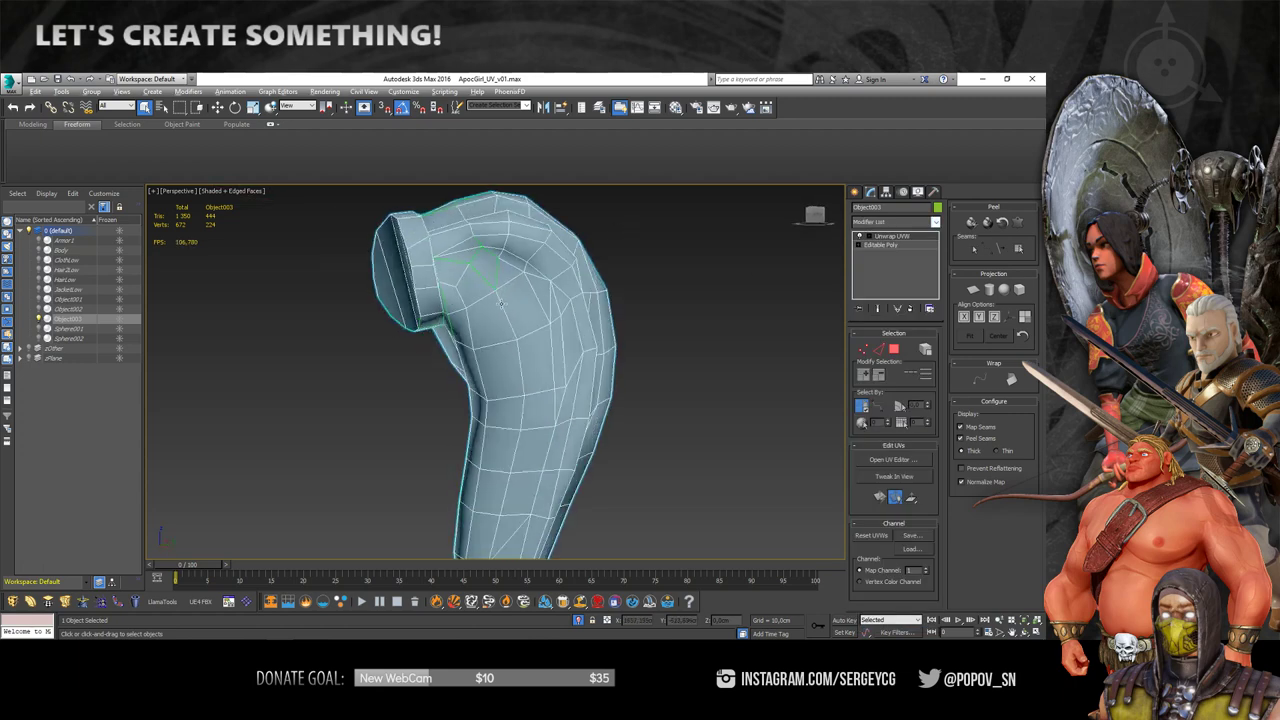
{"action": "left_click", "coordinate": [864, 349]}
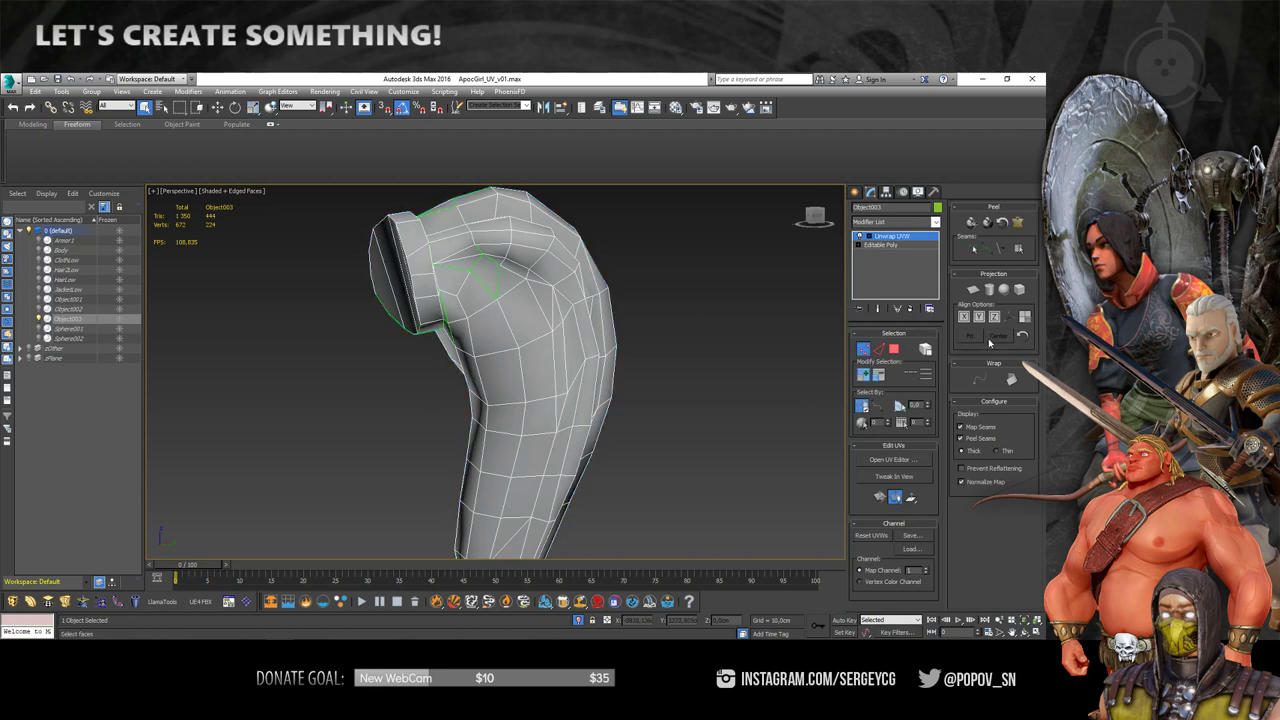
- Orbit around the ponytail's tip and top, then select its cap polygon
{"action": "middle_click_drag", "start_coordinate": [692, 413], "coordinate": [652, 339], "text": "alt"}
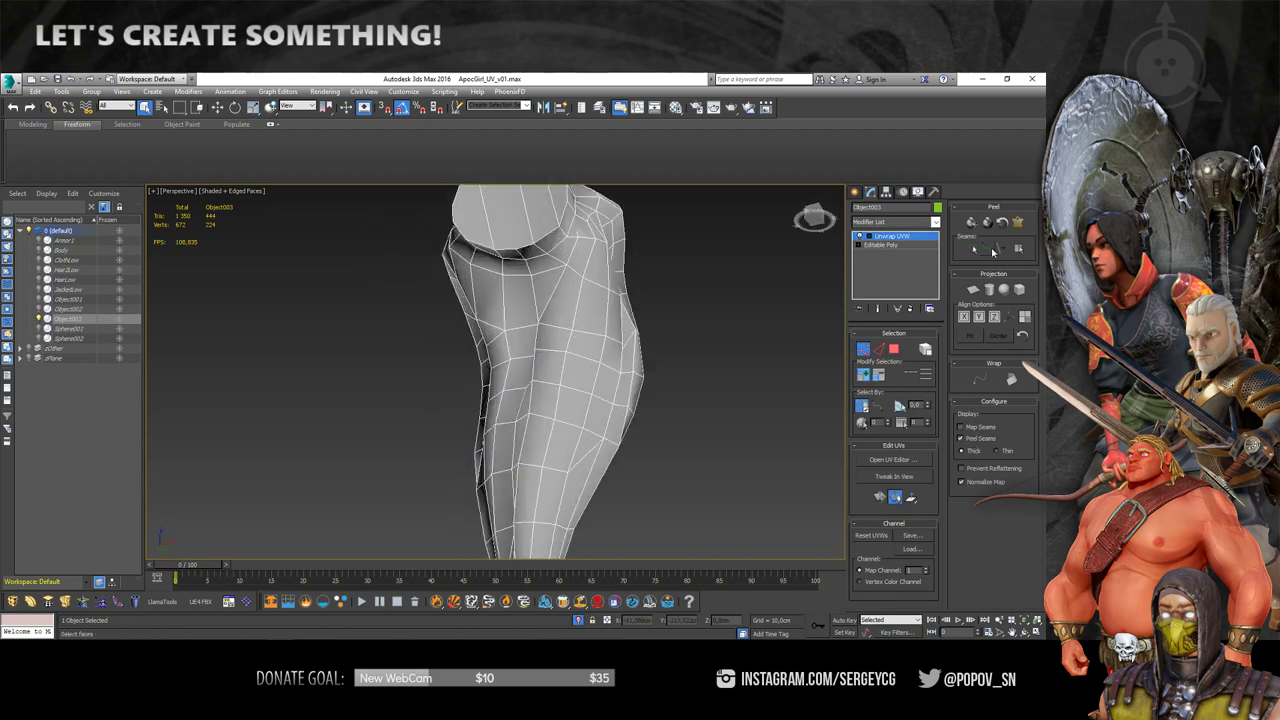
{"action": "middle_click_drag", "start_coordinate": [840, 302], "coordinate": [545, 232], "text": "alt"}
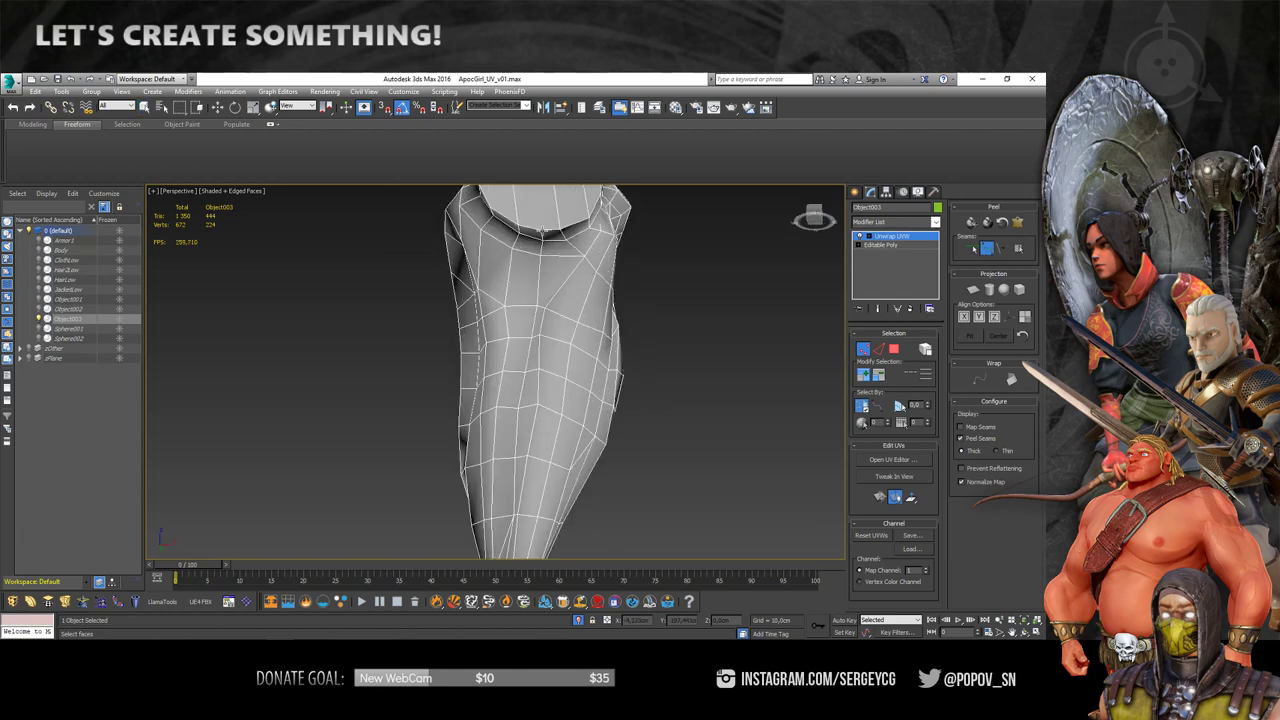
{"action": "mouse_move", "coordinate": [507, 376]}
{"action": "middle_mouse_down", "text": "alt"}
{"action": "mouse_move", "coordinate": [551, 399]}
{"action": "mouse_move", "coordinate": [551, 279]}
{"action": "mouse_move", "coordinate": [544, 334]}
{"action": "middle_mouse_up", "text": "alt"}
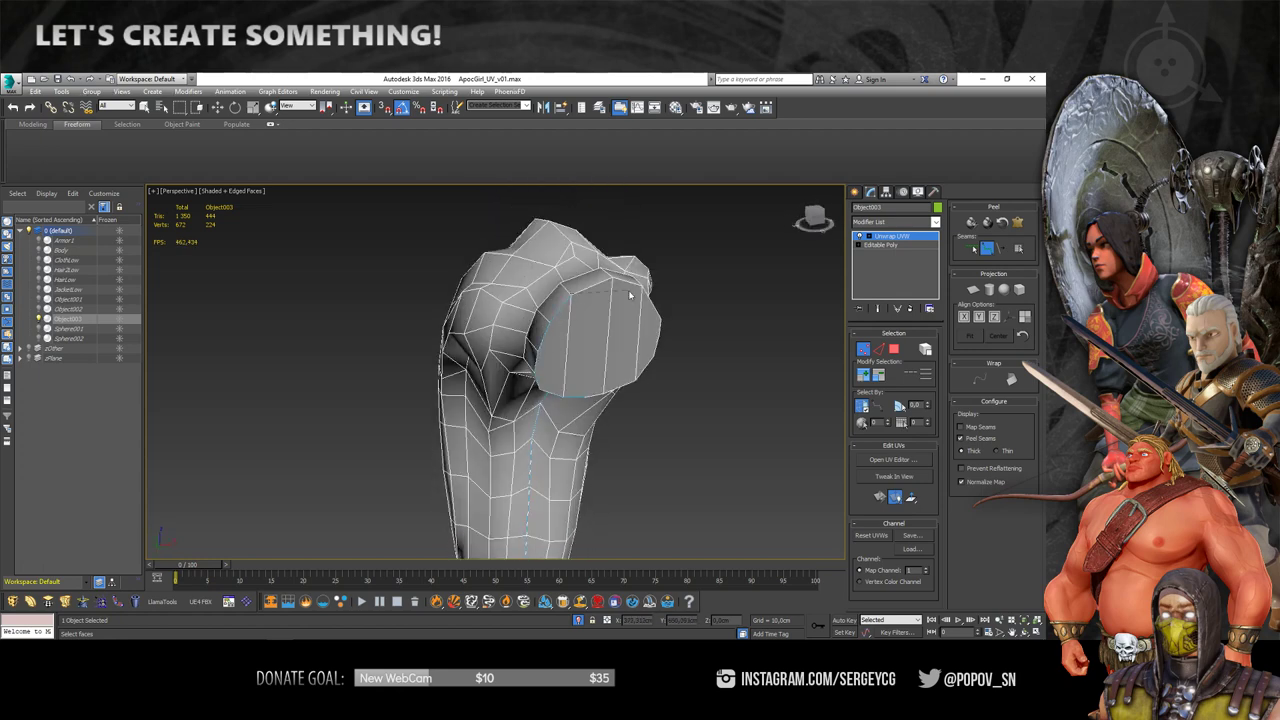
{"action": "mouse_move", "coordinate": [630, 295]}
{"action": "middle_mouse_down", "text": "alt"}
{"action": "mouse_move", "coordinate": [568, 284]}
{"action": "mouse_move", "coordinate": [532, 333]}
{"action": "mouse_move", "coordinate": [654, 397]}
{"action": "mouse_move", "coordinate": [568, 317]}
{"action": "mouse_move", "coordinate": [673, 360]}
{"action": "middle_mouse_up", "text": "alt"}
{"action": "left_click", "coordinate": [568, 317]}
{"action": "scroll", "coordinate": [576, 318], "scroll_direction": "up", "scroll_amount": 2}
{"action": "scroll", "coordinate": [576, 318], "scroll_direction": "up", "scroll_amount": 2}
- Select all ponytail faces and run Pelt Map: Start Pelt, Start Relax, then Commit
{"action": "left_click", "coordinate": [1018, 251]}
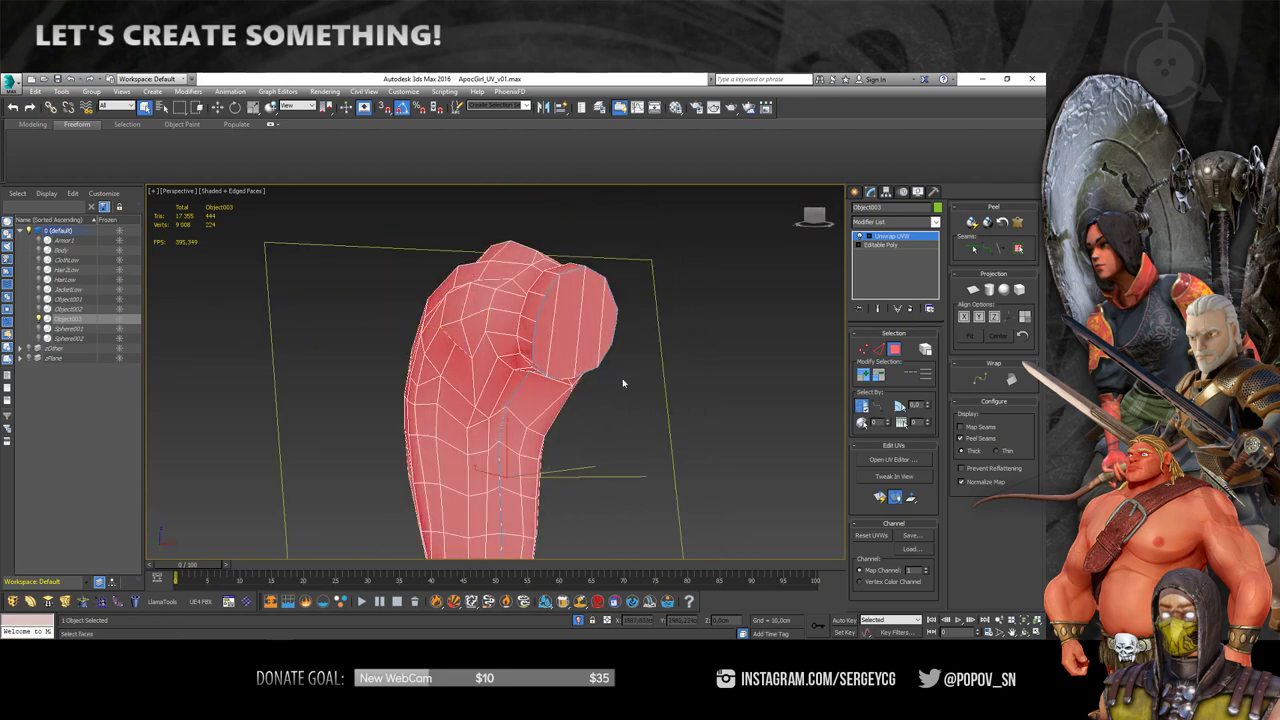
{"action": "middle_click_drag", "start_coordinate": [560, 340], "coordinate": [220, 328], "text": "alt"}
{"action": "left_click", "coordinate": [1019, 224]}
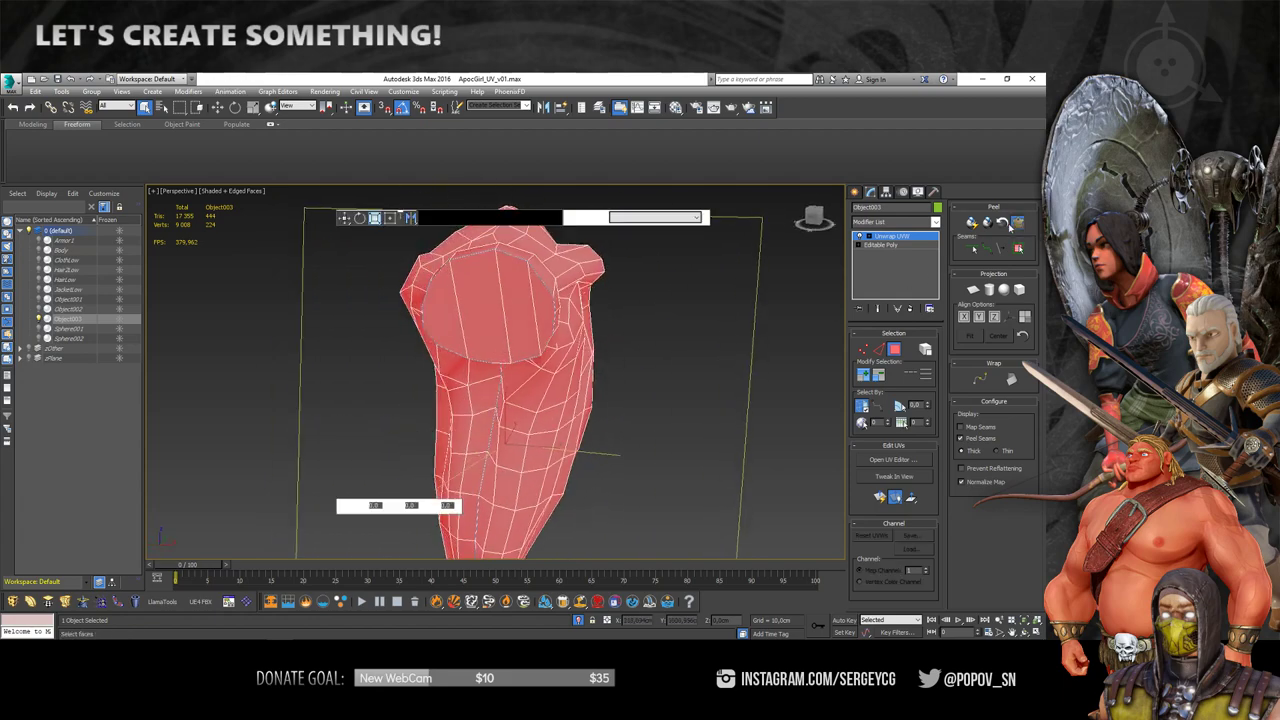
{"action": "left_click", "coordinate": [494, 248]}
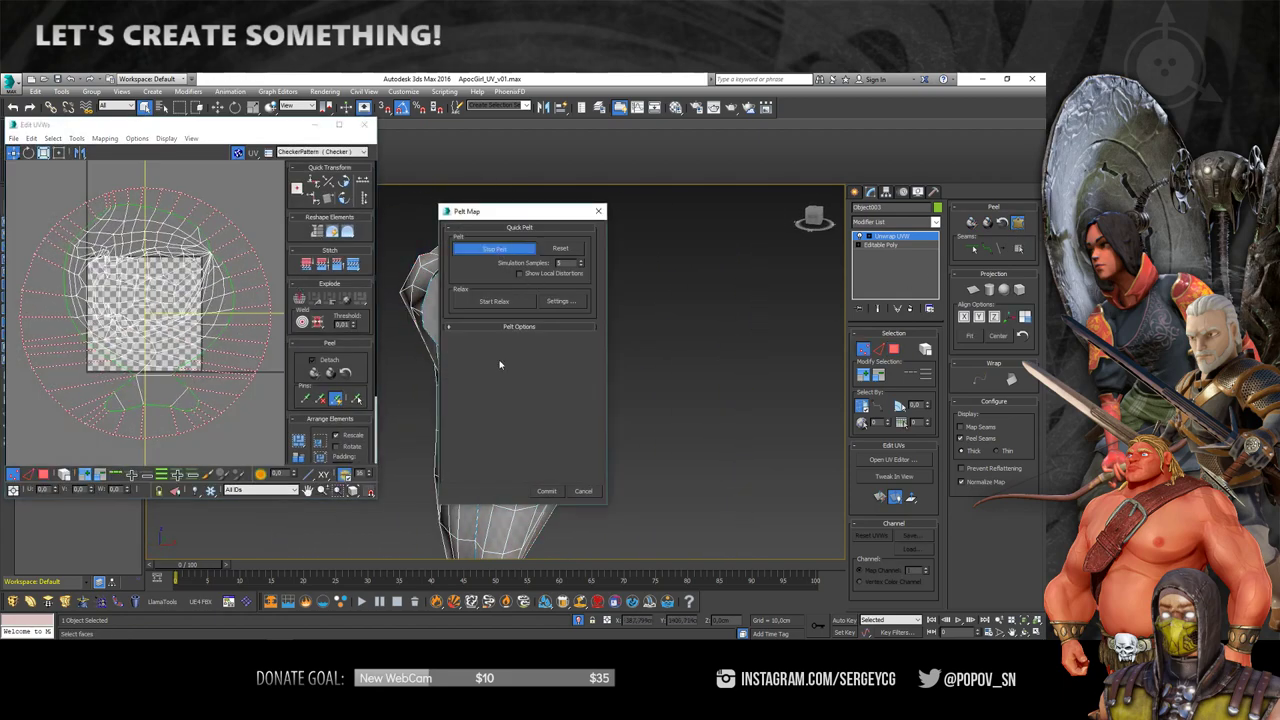
{"action": "left_click", "coordinate": [491, 303]}
{"action": "left_click", "coordinate": [546, 491]}
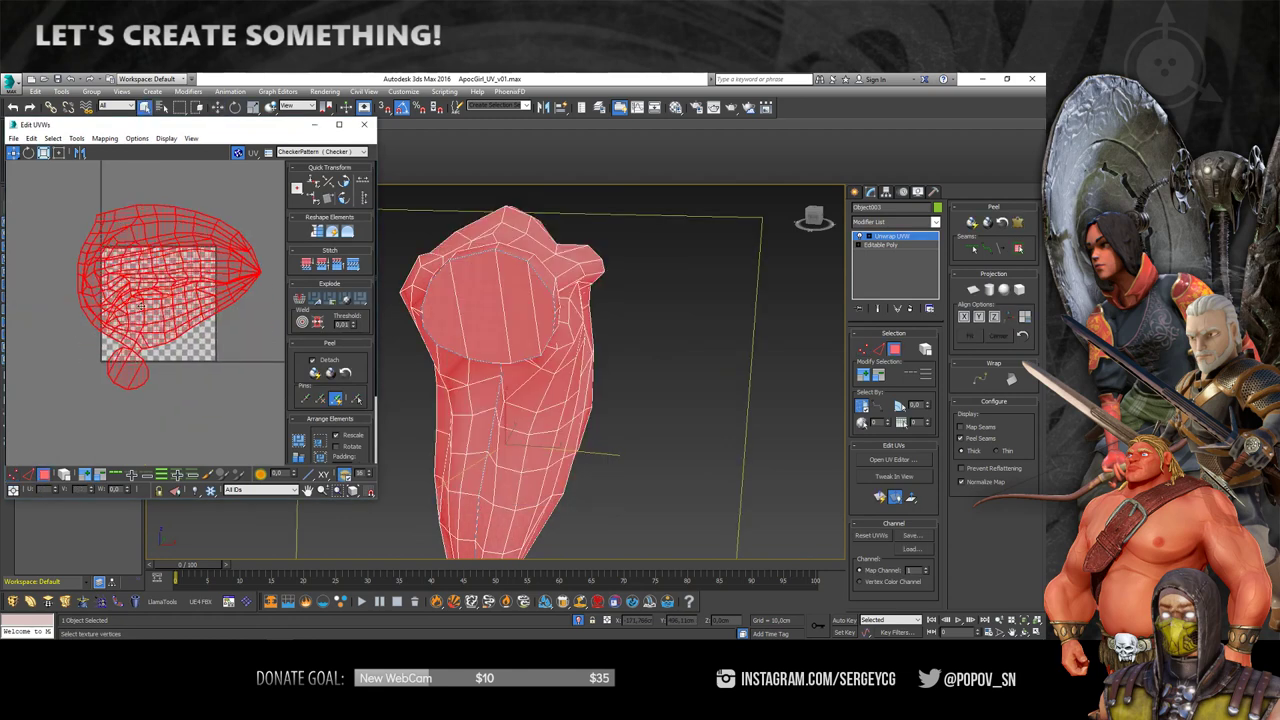
- Center the new UV shell in the Edit UVWs window, clear the face selection, and check the tip
{"action": "scroll", "coordinate": [141, 305], "scroll_direction": "down", "scroll_amount": 2}
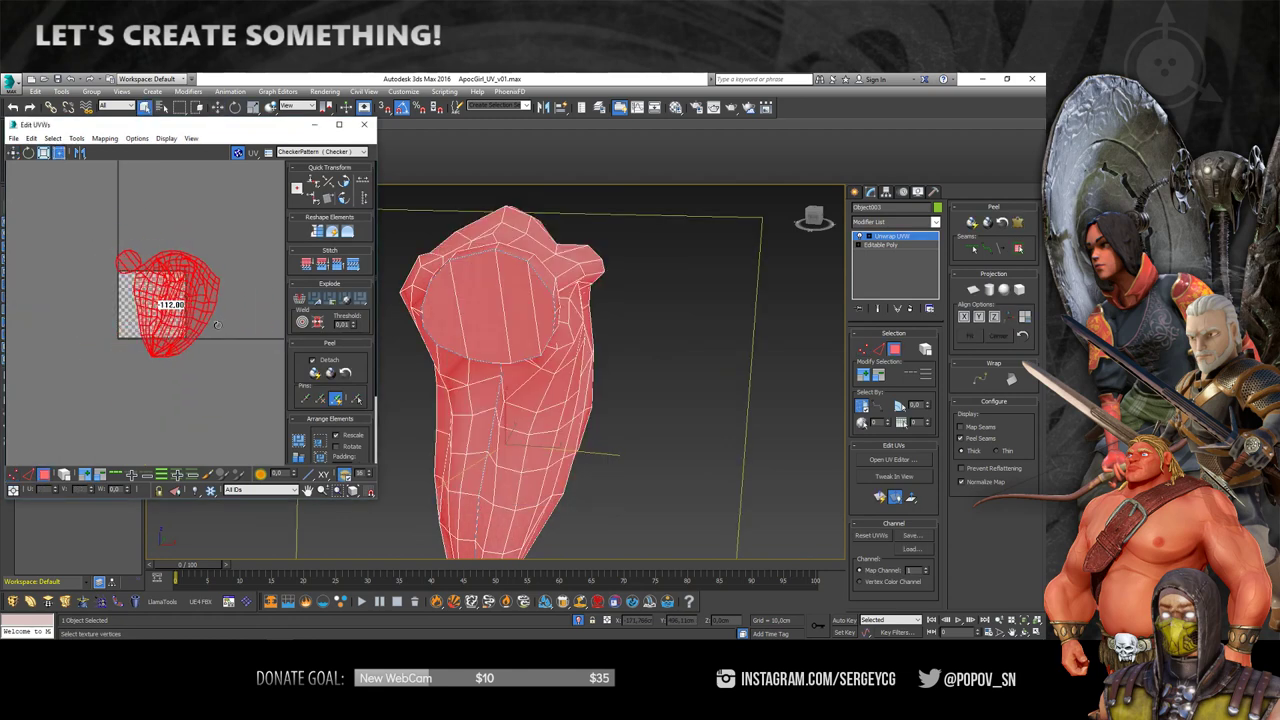
{"action": "middle_click_drag", "start_coordinate": [591, 329], "coordinate": [570, 309], "text": "alt"}
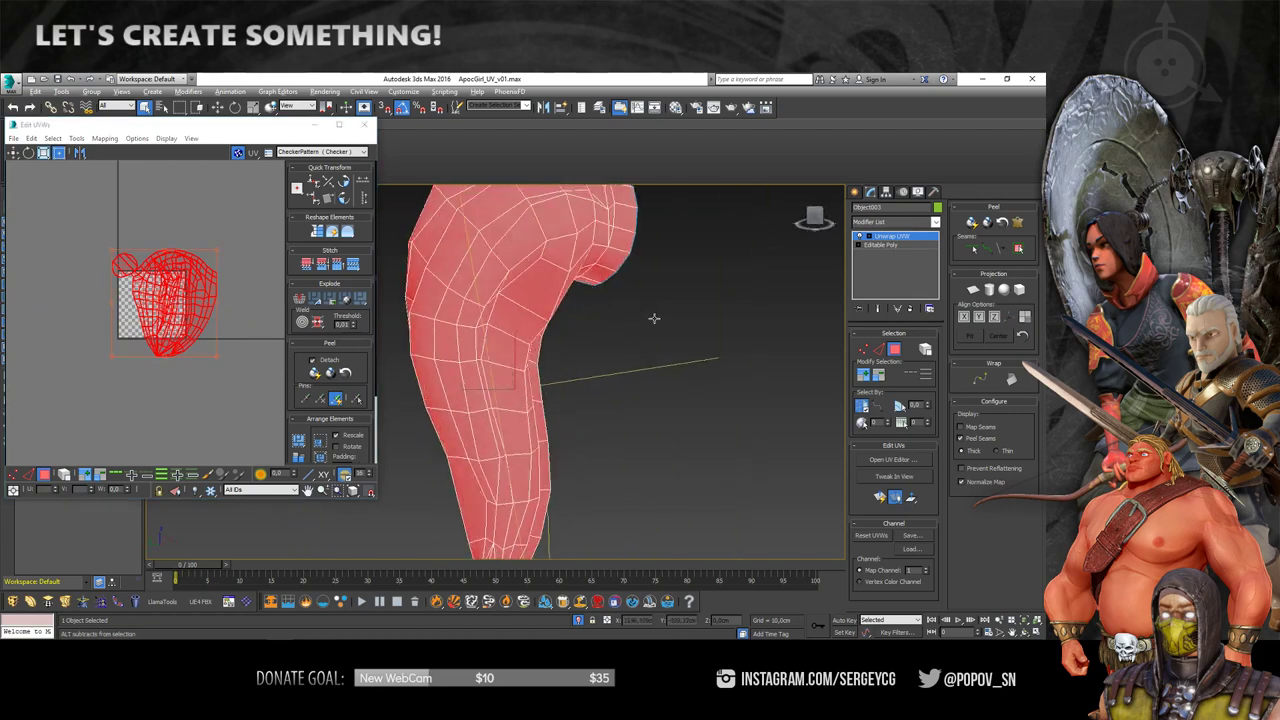
{"action": "middle_click_drag", "start_coordinate": [140, 300], "coordinate": [66, 350]}
{"action": "scroll", "coordinate": [66, 283], "scroll_direction": "up", "scroll_amount": 2}
{"action": "scroll", "coordinate": [120, 250], "scroll_direction": "up", "scroll_amount": 3}
{"action": "left_click", "coordinate": [198, 283]}
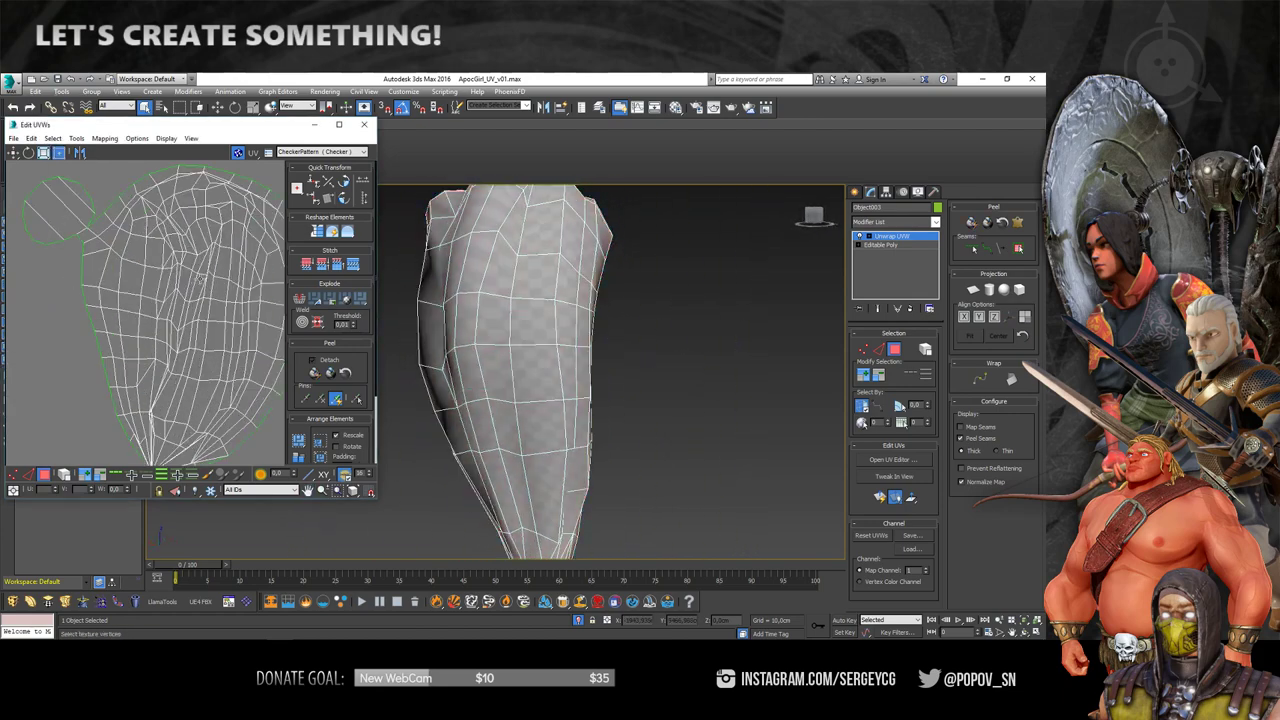
{"action": "scroll", "coordinate": [199, 283], "scroll_direction": "up", "scroll_amount": 2}
{"action": "scroll", "coordinate": [199, 283], "scroll_direction": "up", "scroll_amount": 2}
{"action": "mouse_move", "coordinate": [540, 360]}
{"action": "middle_mouse_down", "text": "alt"}
{"action": "mouse_move", "coordinate": [504, 346]}
{"action": "mouse_move", "coordinate": [593, 336]}
{"action": "middle_mouse_up", "text": "alt"}
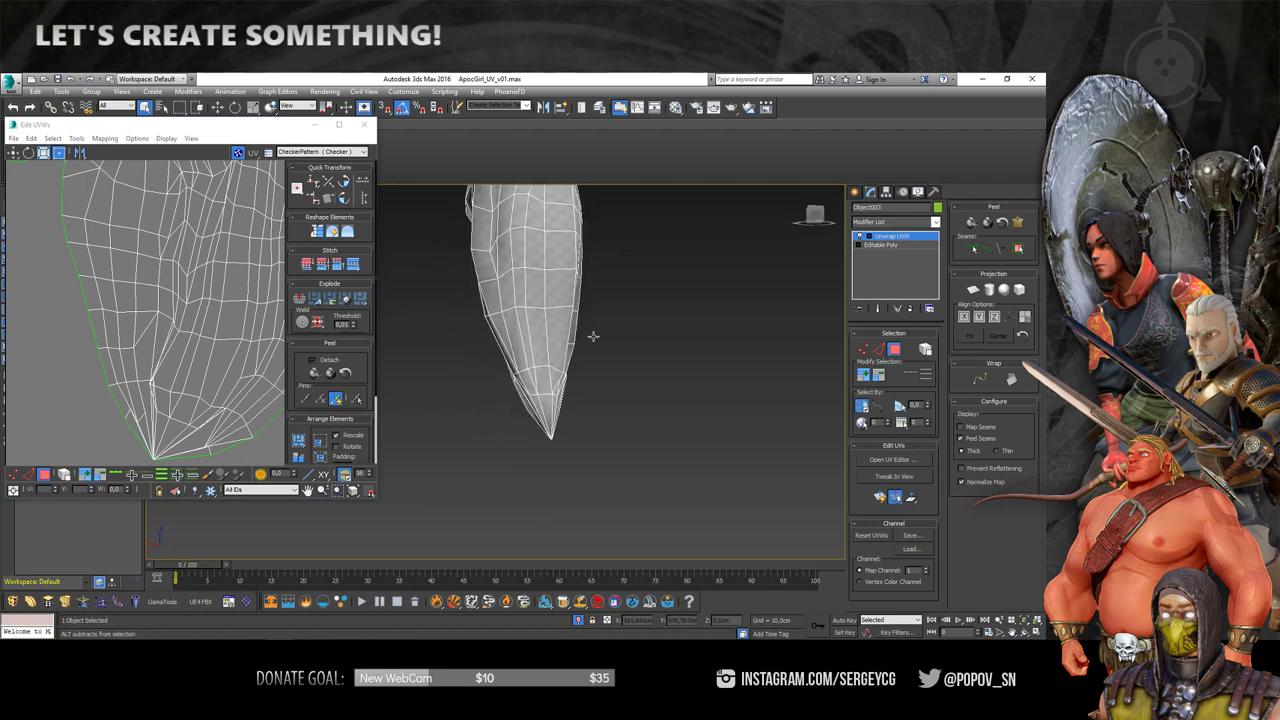
{"action": "scroll", "coordinate": [185, 313], "scroll_direction": "down", "scroll_amount": 3}
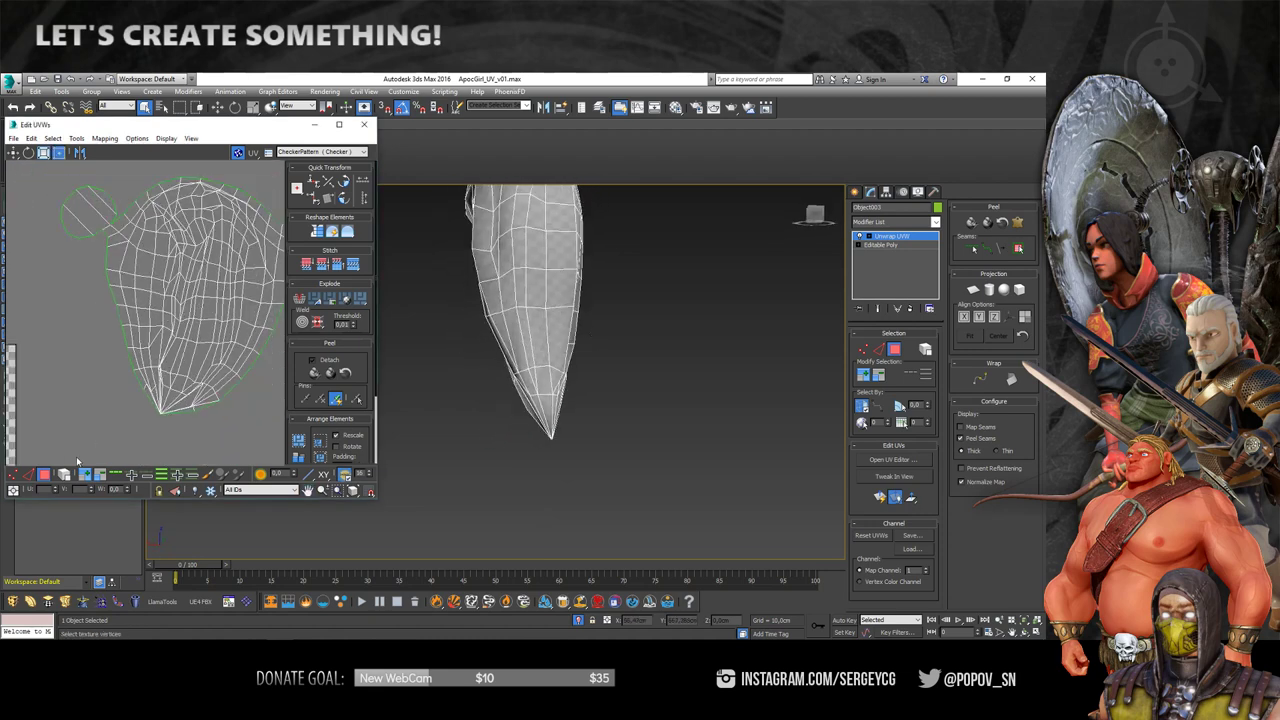
- Enable seam marking and orbit around the ponytail tip to review its seams before framing it
{"action": "left_click", "coordinate": [987, 249]}
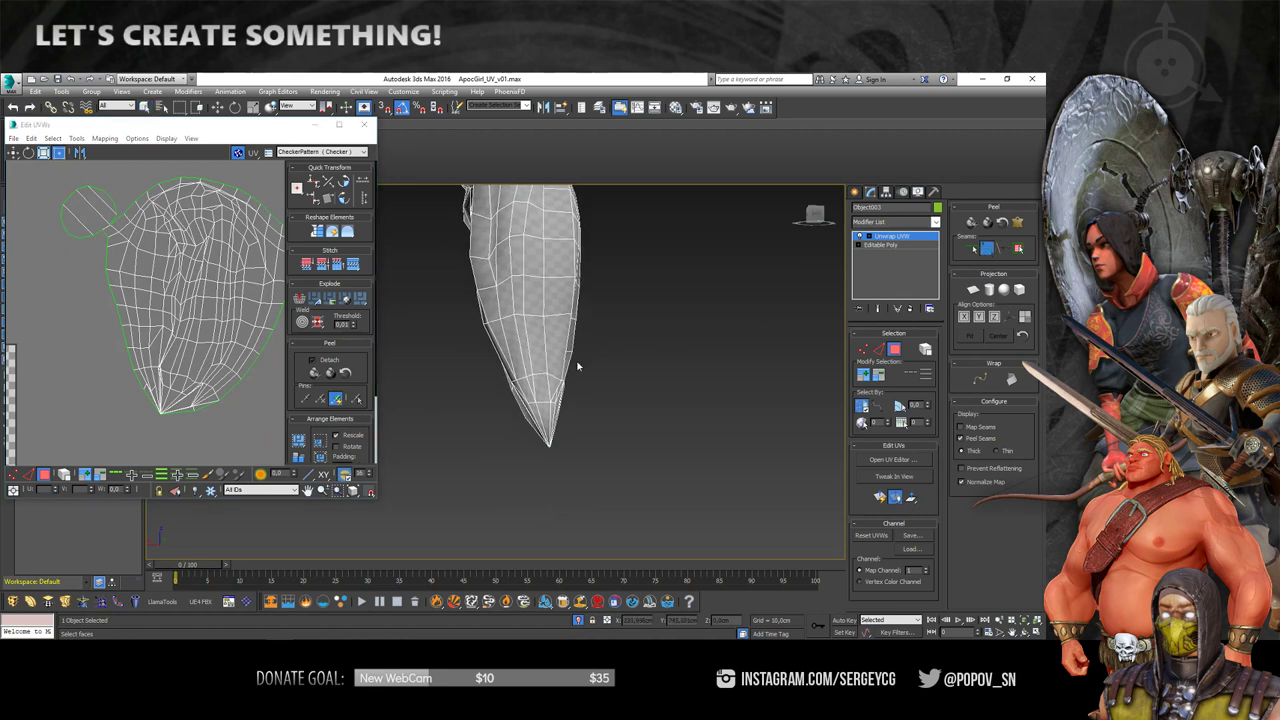
{"action": "mouse_move", "coordinate": [574, 363]}
{"action": "middle_mouse_down", "text": "alt"}
{"action": "mouse_move", "coordinate": [521, 405]}
{"action": "mouse_move", "coordinate": [471, 403]}
{"action": "mouse_move", "coordinate": [500, 408]}
{"action": "mouse_move", "coordinate": [529, 367]}
{"action": "mouse_move", "coordinate": [592, 327]}
{"action": "middle_mouse_up", "text": "alt"}
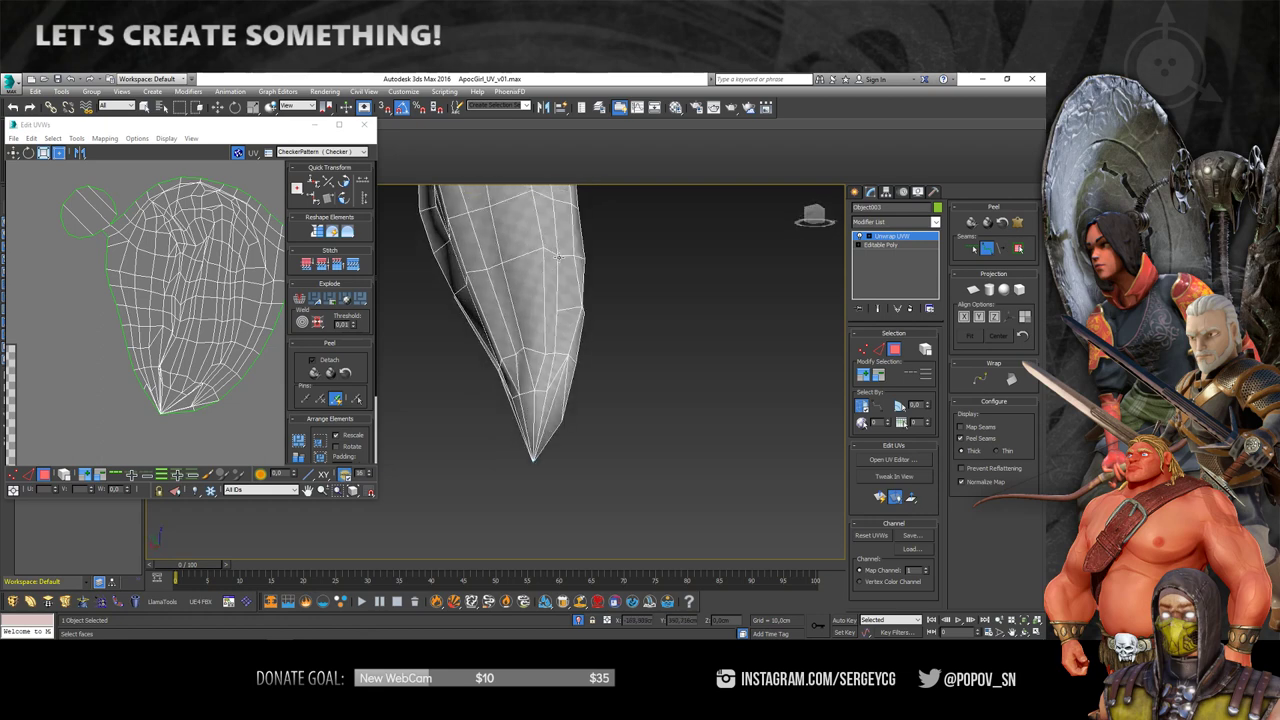
{"action": "middle_click_drag", "start_coordinate": [561, 271], "coordinate": [564, 296], "text": "alt"}
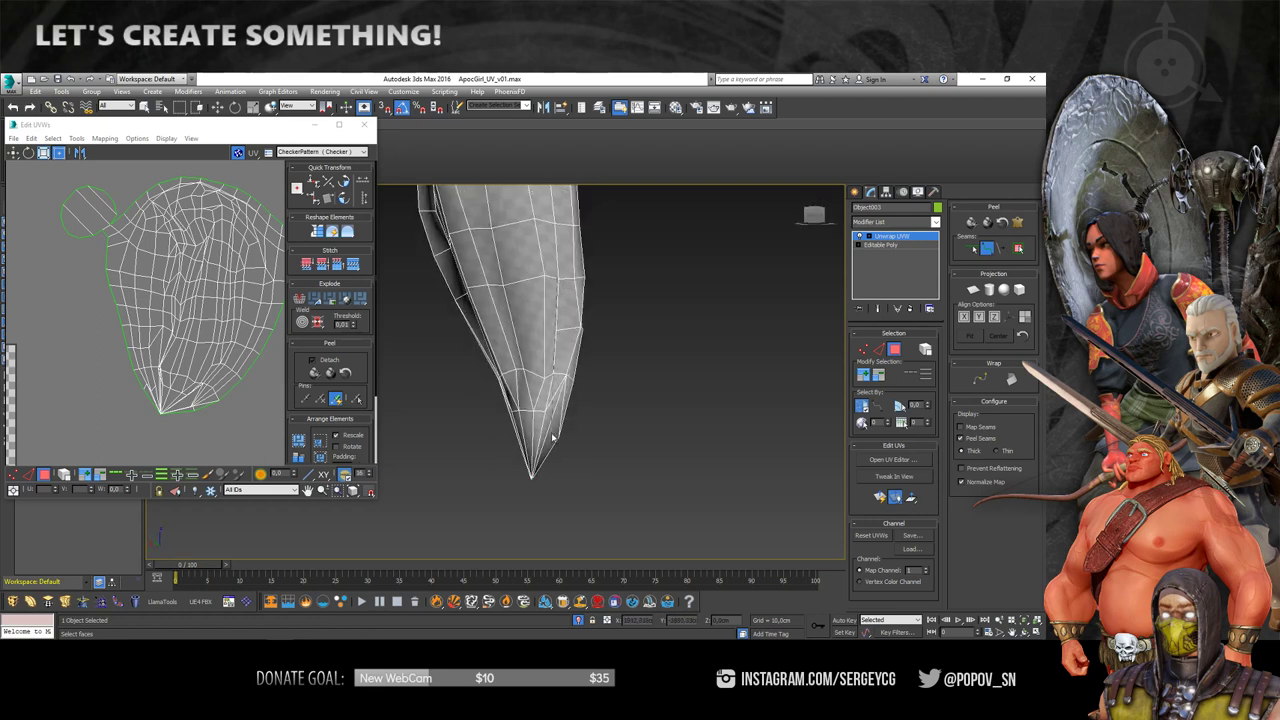
{"action": "mouse_move", "coordinate": [545, 390]}
{"action": "middle_mouse_down", "text": "alt"}
{"action": "mouse_move", "coordinate": [600, 400]}
{"action": "mouse_move", "coordinate": [536, 338]}
{"action": "mouse_move", "coordinate": [572, 290]}
{"action": "mouse_move", "coordinate": [522, 323]}
{"action": "middle_mouse_up", "text": "alt"}
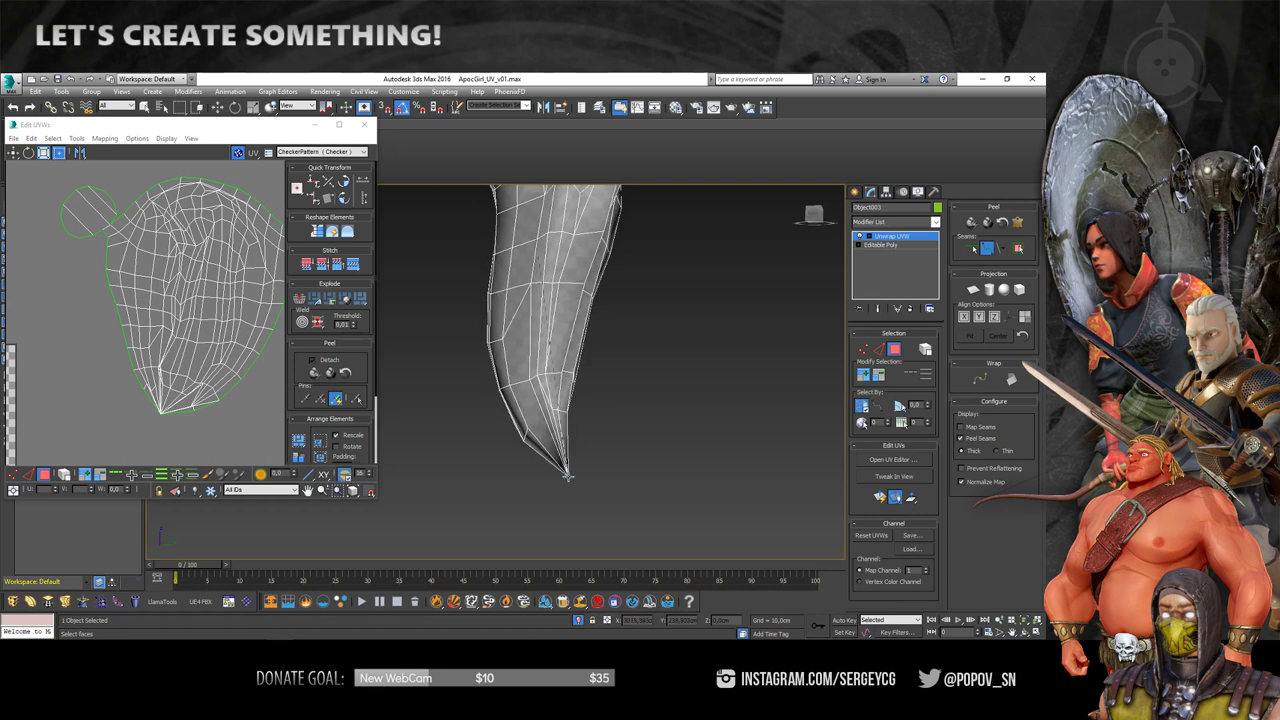
{"action": "key", "text": "z"}
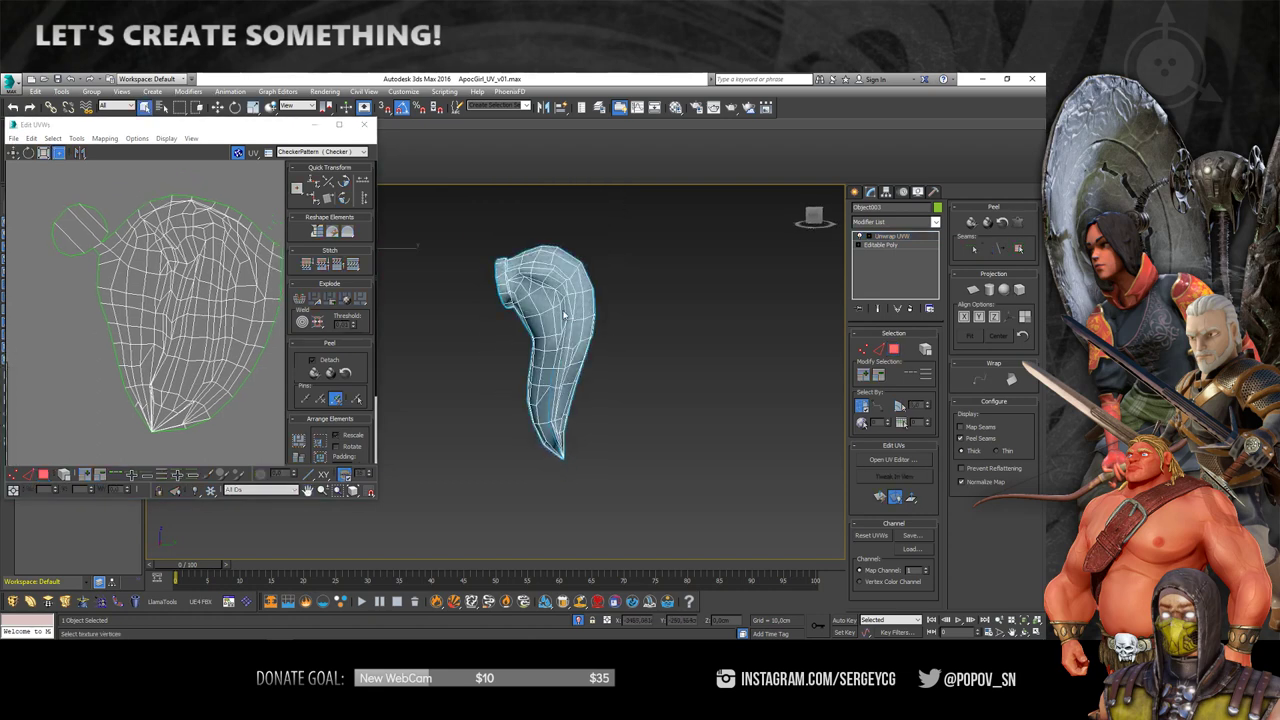
- Select all faces with Ctrl+A and redo the Pelt Map with Start Pelt, Start Relax and Commit
{"action": "left_click", "coordinate": [561, 314]}
{"action": "middle_click_drag", "start_coordinate": [561, 314], "coordinate": [600, 300], "text": "alt"}
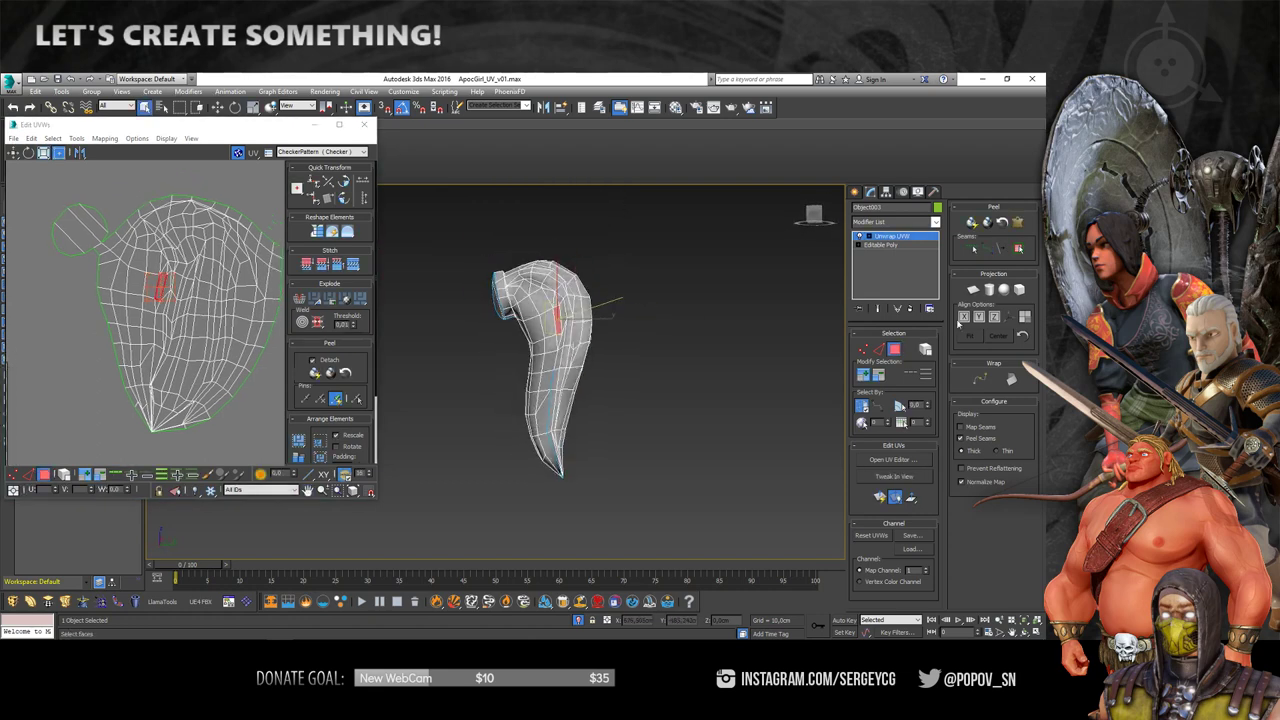
{"action": "key", "text": "ctrl+a"}
{"action": "left_click", "coordinate": [1018, 249]}
{"action": "left_click", "coordinate": [494, 248]}
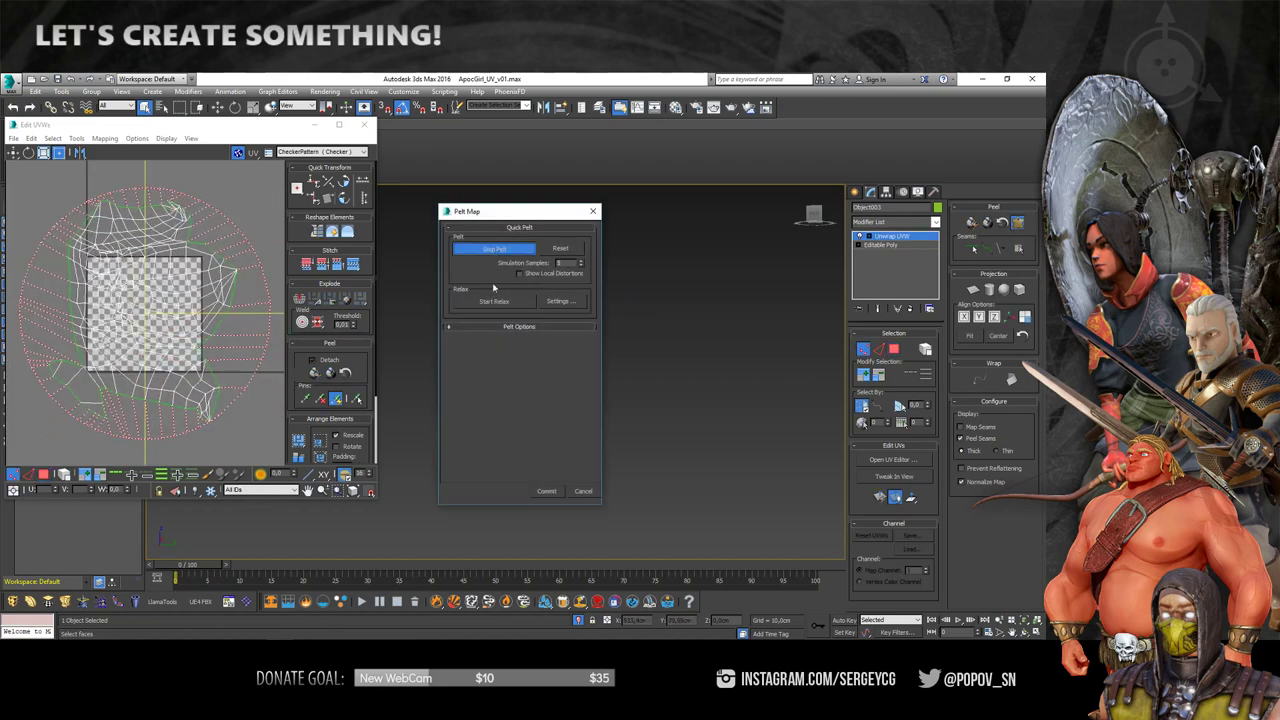
{"action": "left_click", "coordinate": [494, 301]}
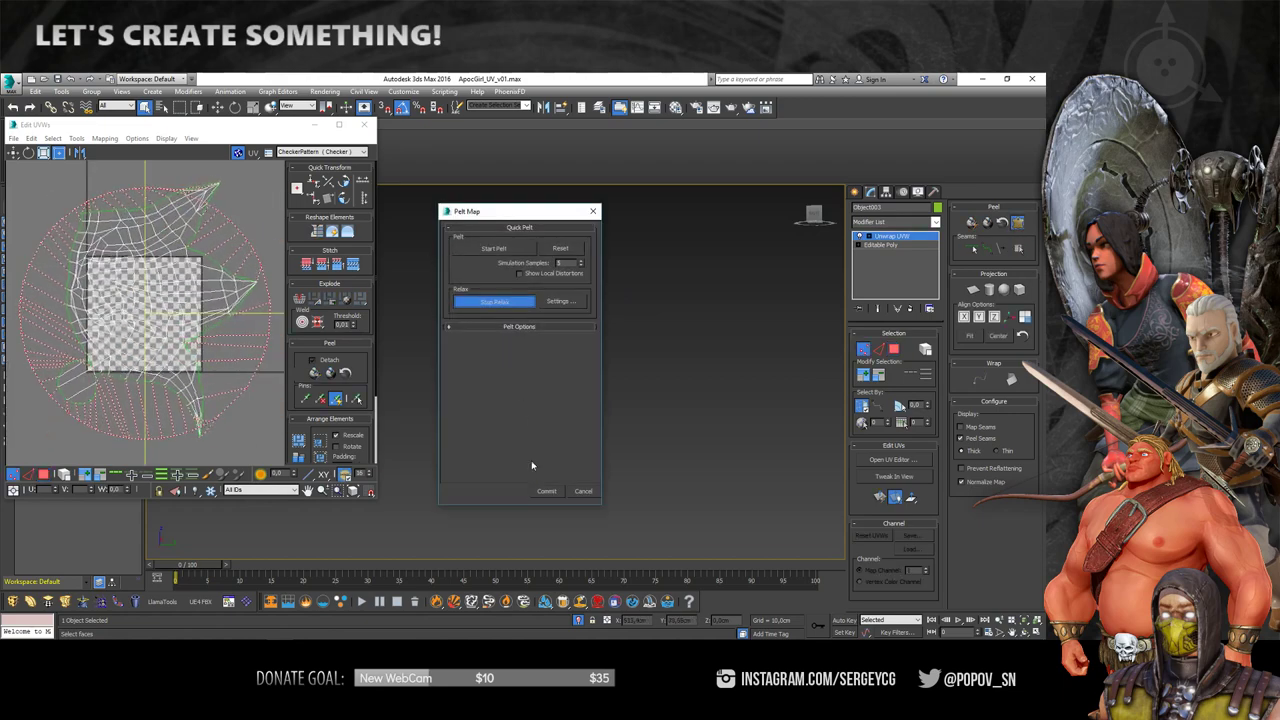
{"action": "left_click", "coordinate": [547, 493]}
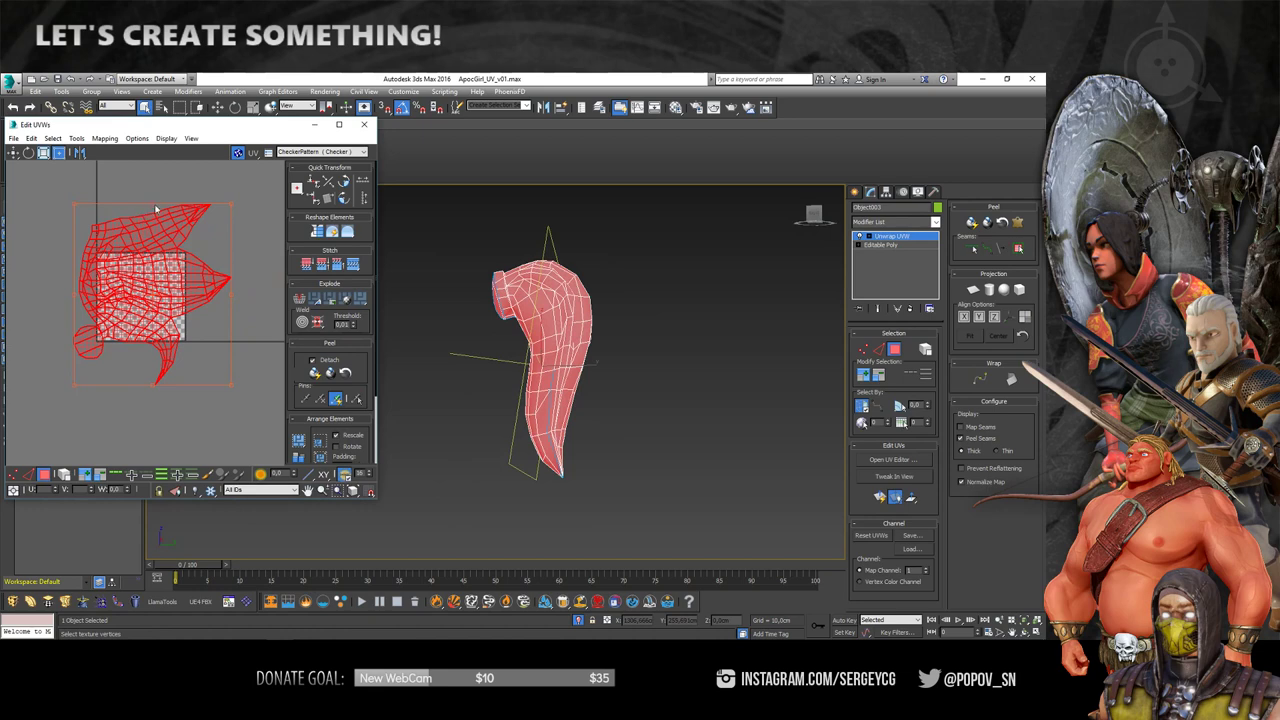
- Move the UV island beside the texture square and Quick Peel it into a wider layout
{"action": "left_click_drag", "start_coordinate": [155, 209], "coordinate": [213, 261]}
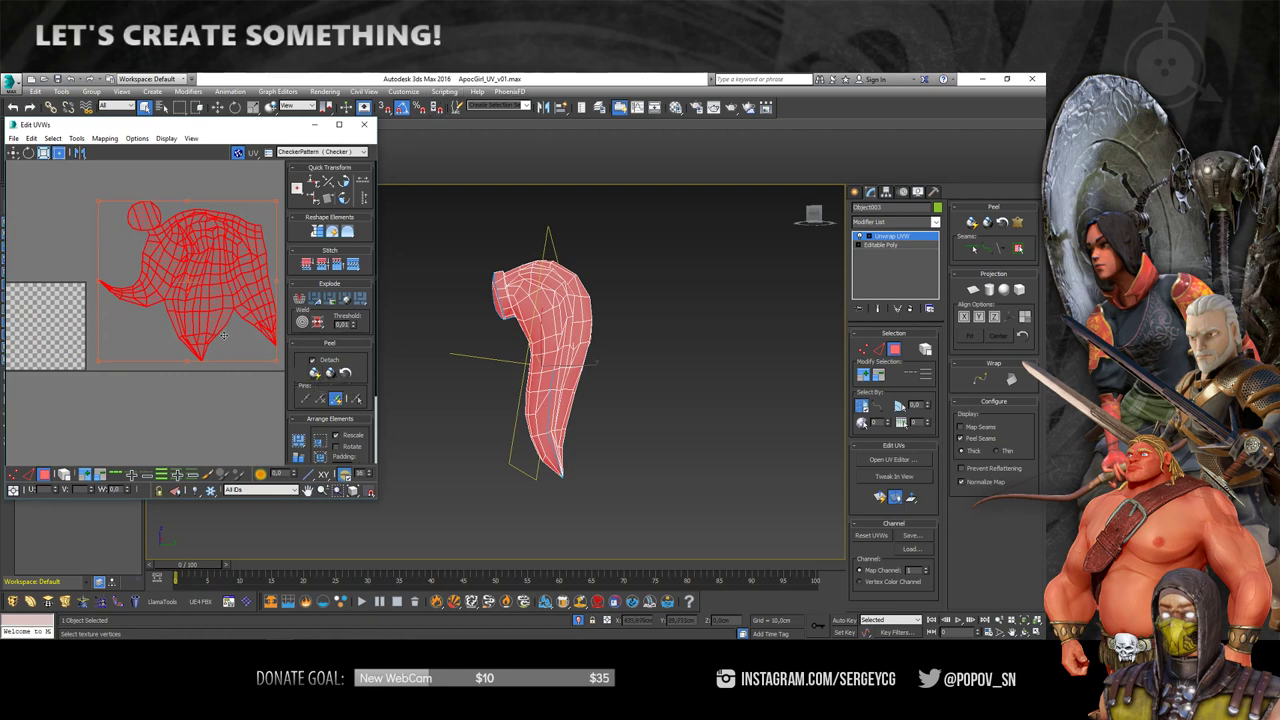
{"action": "left_click", "coordinate": [314, 372]}
{"action": "scroll", "coordinate": [234, 350], "scroll_direction": "up", "scroll_amount": 2}
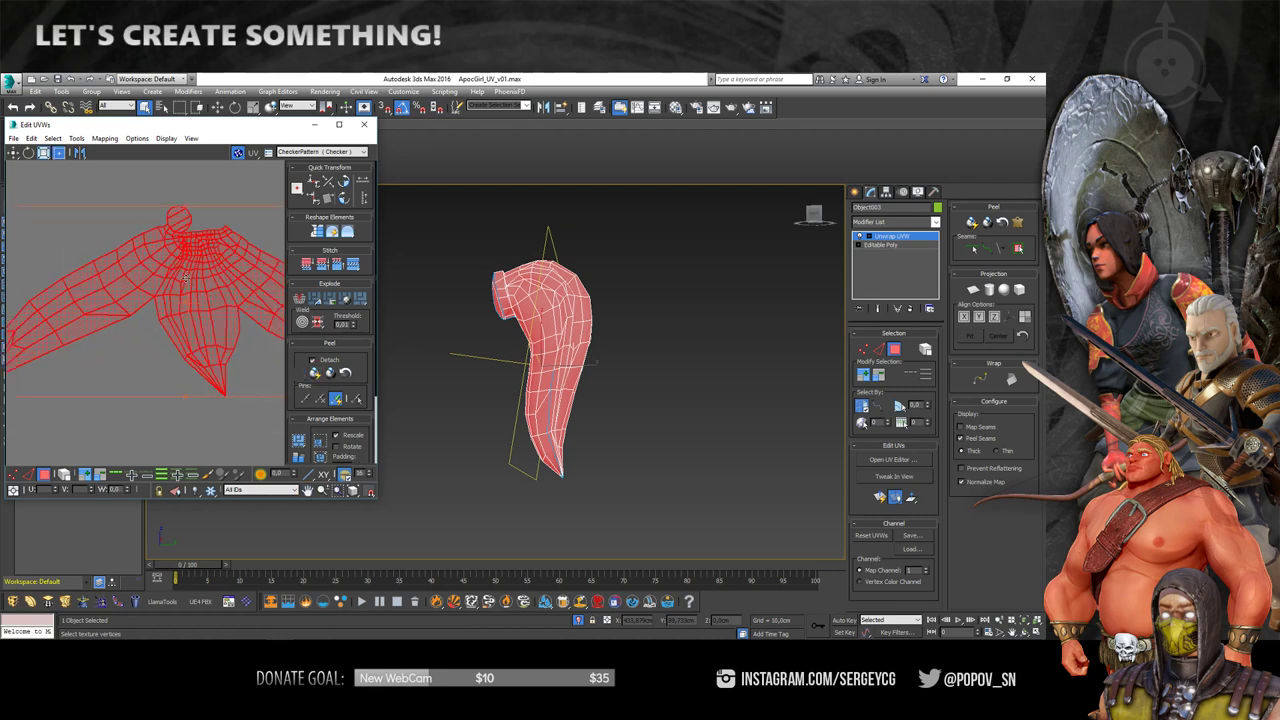
{"action": "scroll", "coordinate": [200, 300], "scroll_direction": "down", "scroll_amount": 1}
- Relax the ponytail UV island with Relax By Polygon Angles, then stop and close the Relax Tool
{"action": "right_click", "coordinate": [195, 250]}
{"action": "left_click", "coordinate": [119, 318]}
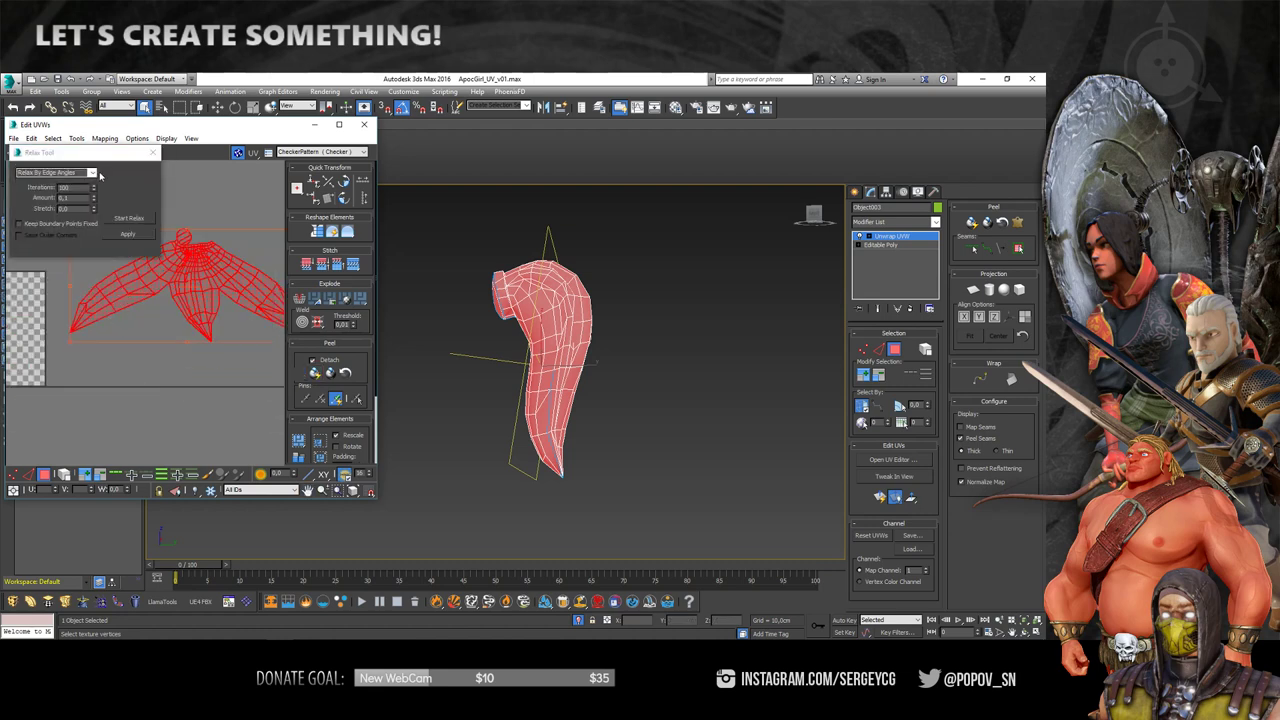
{"action": "left_click", "coordinate": [55, 172]}
{"action": "left_click", "coordinate": [55, 186]}
{"action": "left_click", "coordinate": [127, 218]}
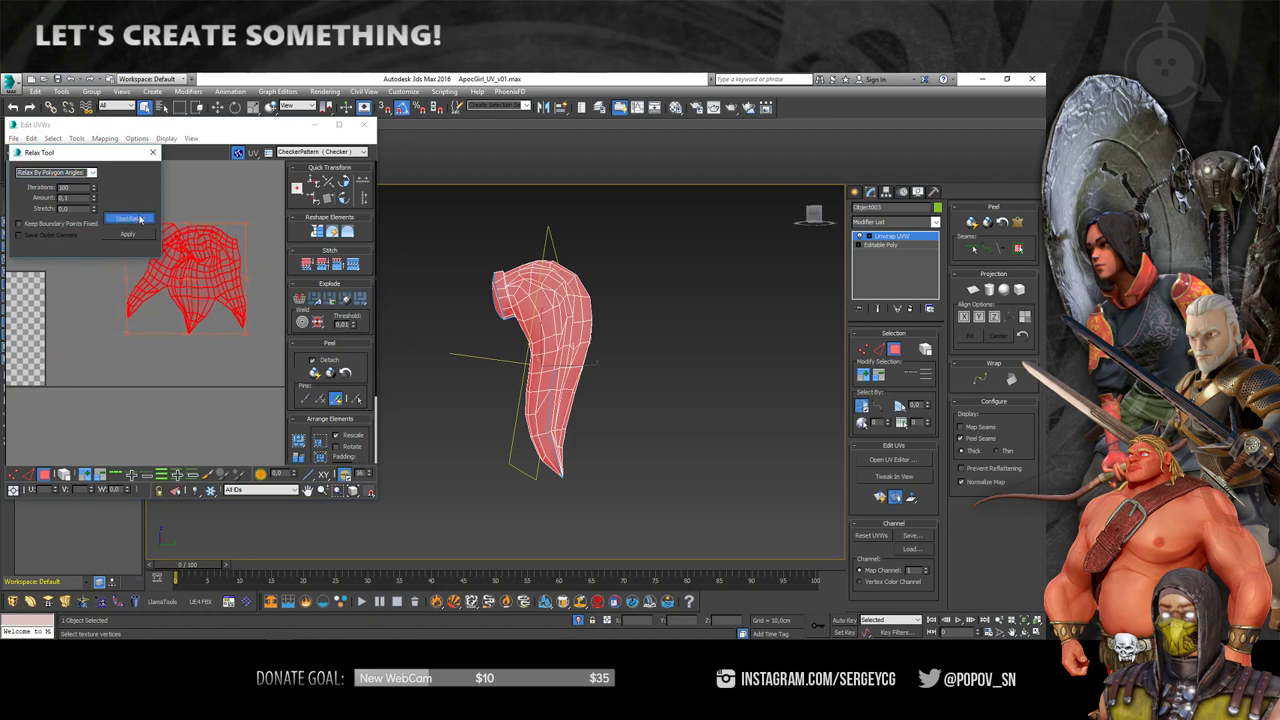
{"action": "left_click", "coordinate": [130, 218]}
{"action": "left_click", "coordinate": [152, 152]}
{"action": "scroll", "coordinate": [203, 264], "scroll_direction": "up", "scroll_amount": 2}
{"action": "scroll", "coordinate": [105, 228], "scroll_direction": "down", "scroll_amount": 3}
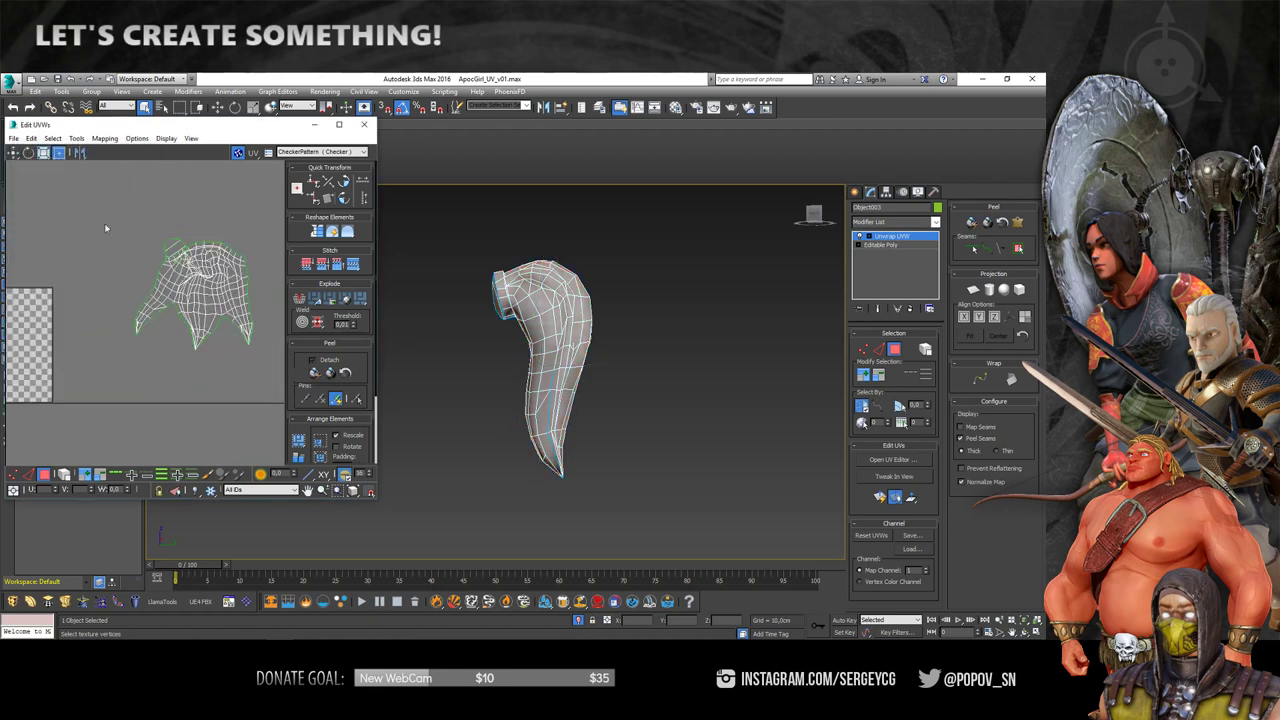
- Select the whole island, apply Relax By Edge Angles, close the Relax Tool and deselect
{"action": "key", "text": "ctrl+a"}
{"action": "right_click", "coordinate": [200, 250]}
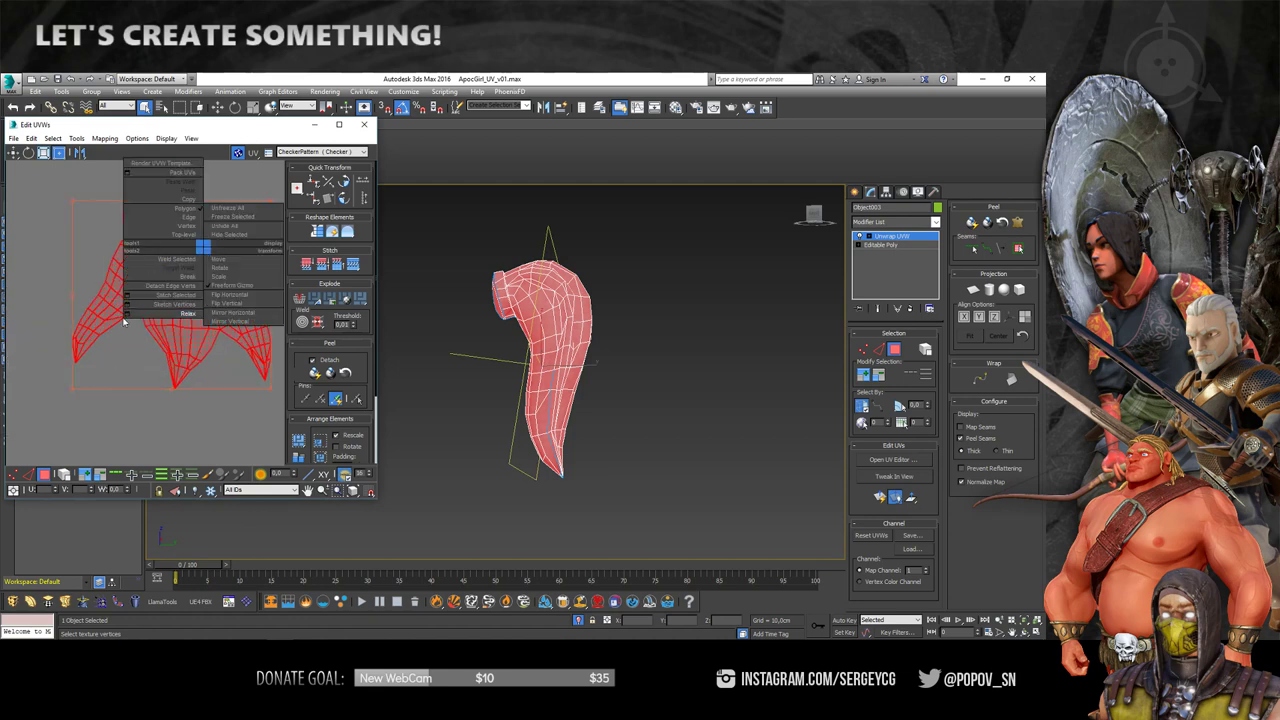
{"action": "left_click", "coordinate": [150, 290]}
{"action": "left_click", "coordinate": [92, 172]}
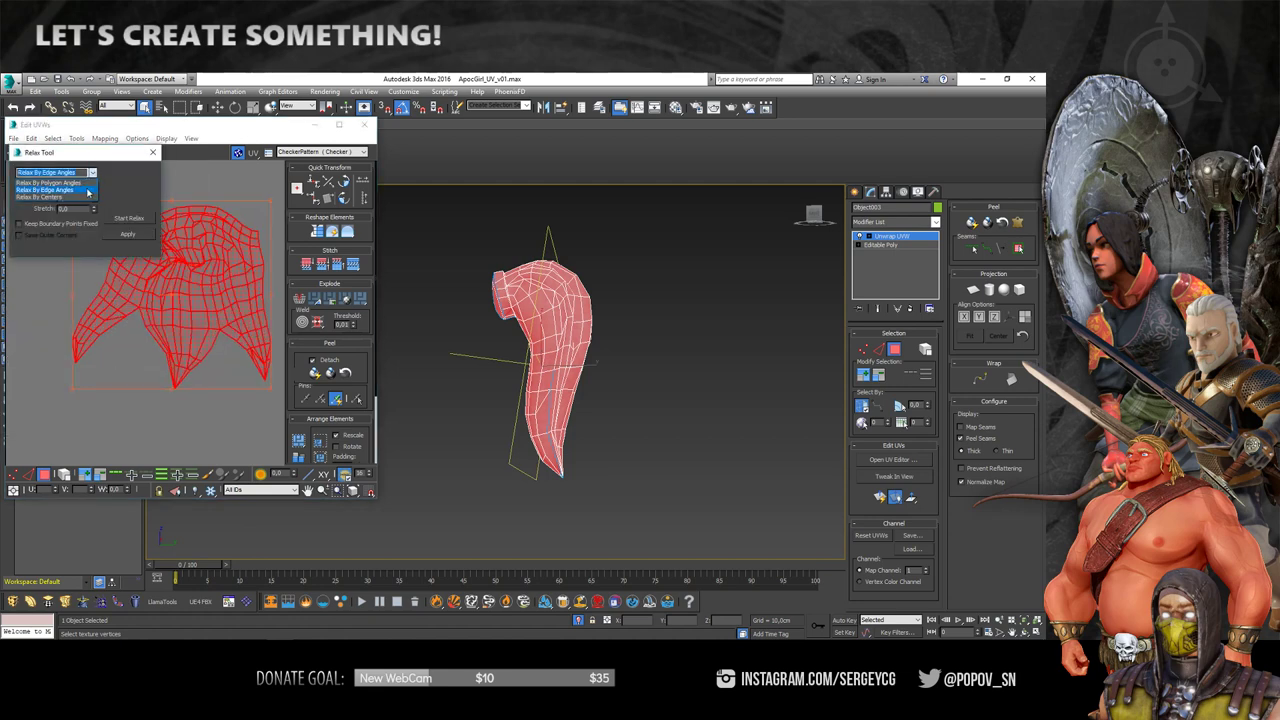
{"action": "left_click", "coordinate": [60, 181]}
{"action": "left_click", "coordinate": [133, 220]}
{"action": "left_click", "coordinate": [133, 220]}
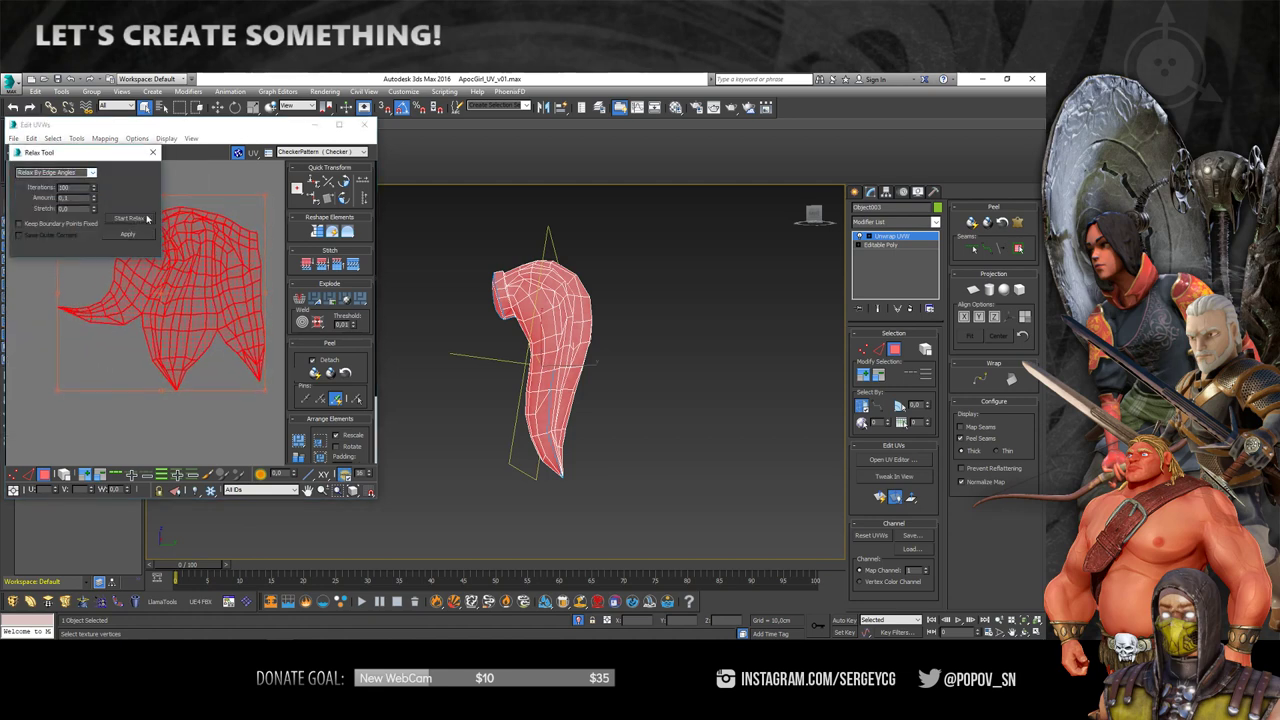
{"action": "left_click", "coordinate": [152, 152]}
{"action": "left_click", "coordinate": [197, 190]}
{"action": "scroll", "coordinate": [197, 190], "scroll_direction": "up", "scroll_amount": 2}
{"action": "scroll", "coordinate": [205, 198], "scroll_direction": "up", "scroll_amount": 2}
{"action": "scroll", "coordinate": [215, 205], "scroll_direction": "up", "scroll_amount": 2}
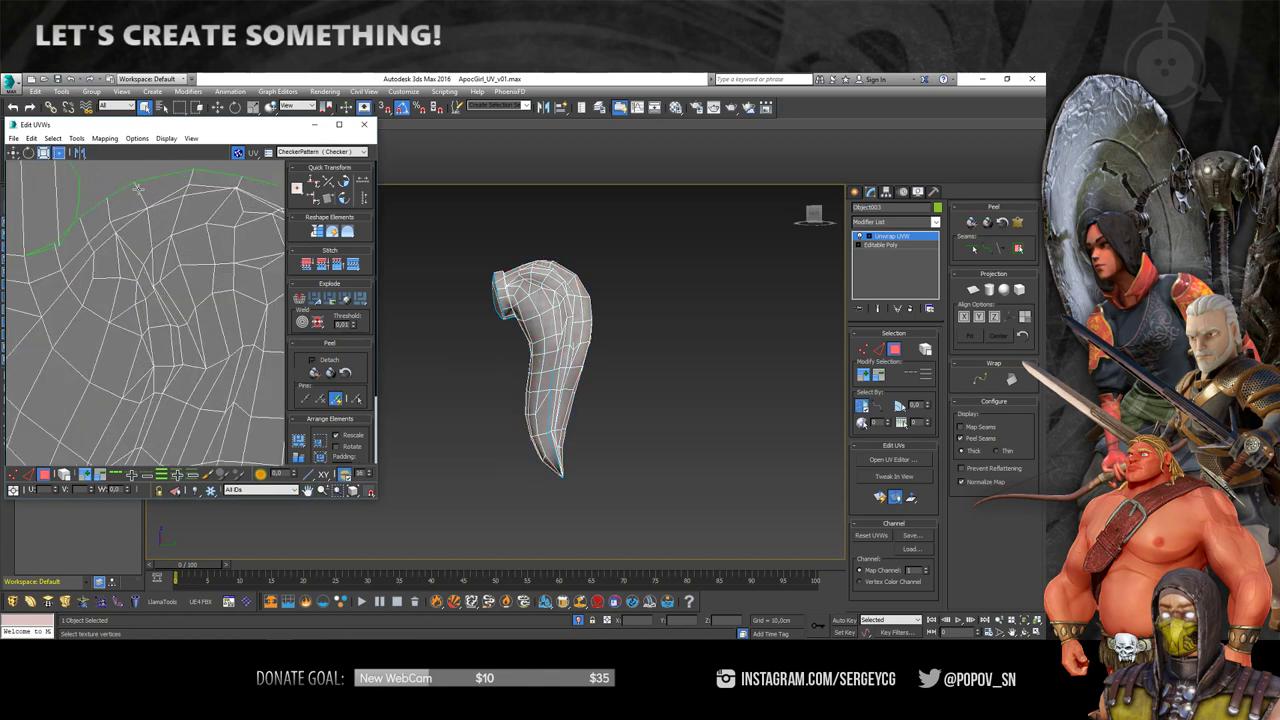
{"action": "scroll", "coordinate": [229, 216], "scroll_direction": "up", "scroll_amount": 2}
- Render the ponytail's UV template from Tools > Render UVW Template
{"action": "scroll", "coordinate": [594, 286], "scroll_direction": "up", "scroll_amount": 2}
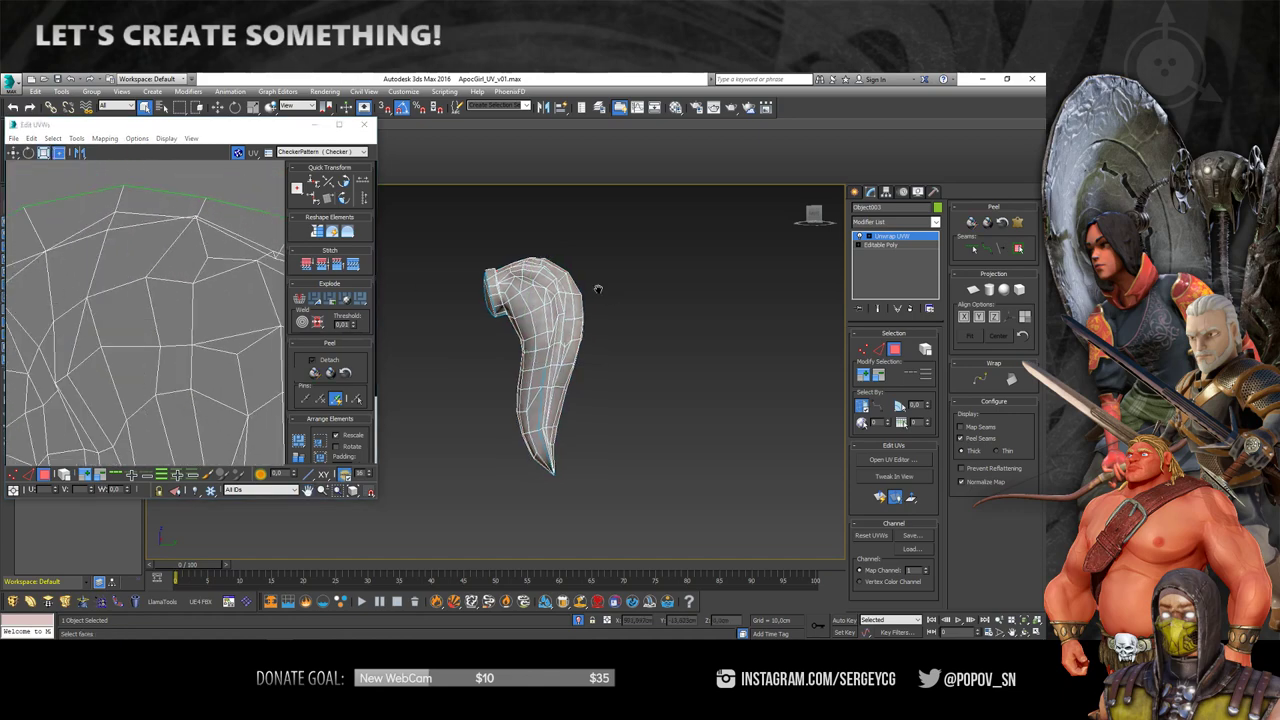
{"action": "scroll", "coordinate": [515, 274], "scroll_direction": "up", "scroll_amount": 4}
{"action": "middle_click_drag", "start_coordinate": [516, 276], "coordinate": [600, 330], "text": "alt"}
{"action": "scroll", "coordinate": [186, 253], "scroll_direction": "down", "scroll_amount": 4}
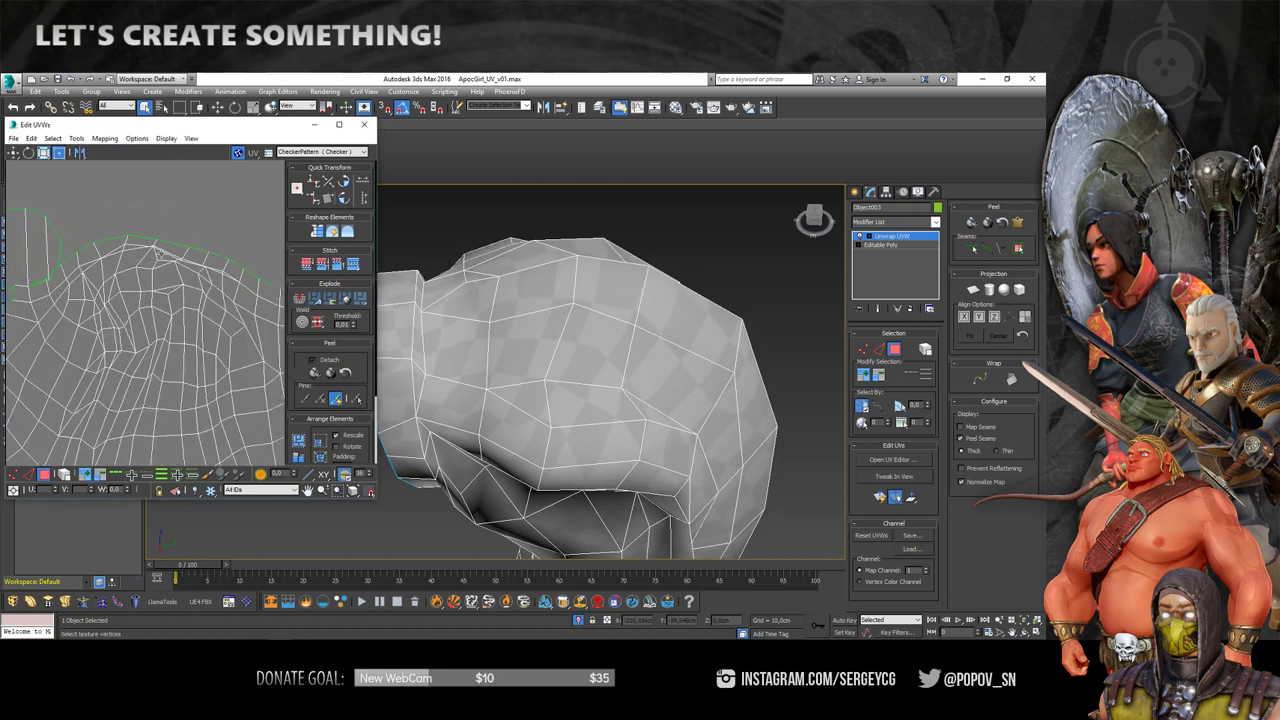
{"action": "scroll", "coordinate": [186, 253], "scroll_direction": "down", "scroll_amount": 2}
{"action": "scroll", "coordinate": [186, 253], "scroll_direction": "down", "scroll_amount": 5}
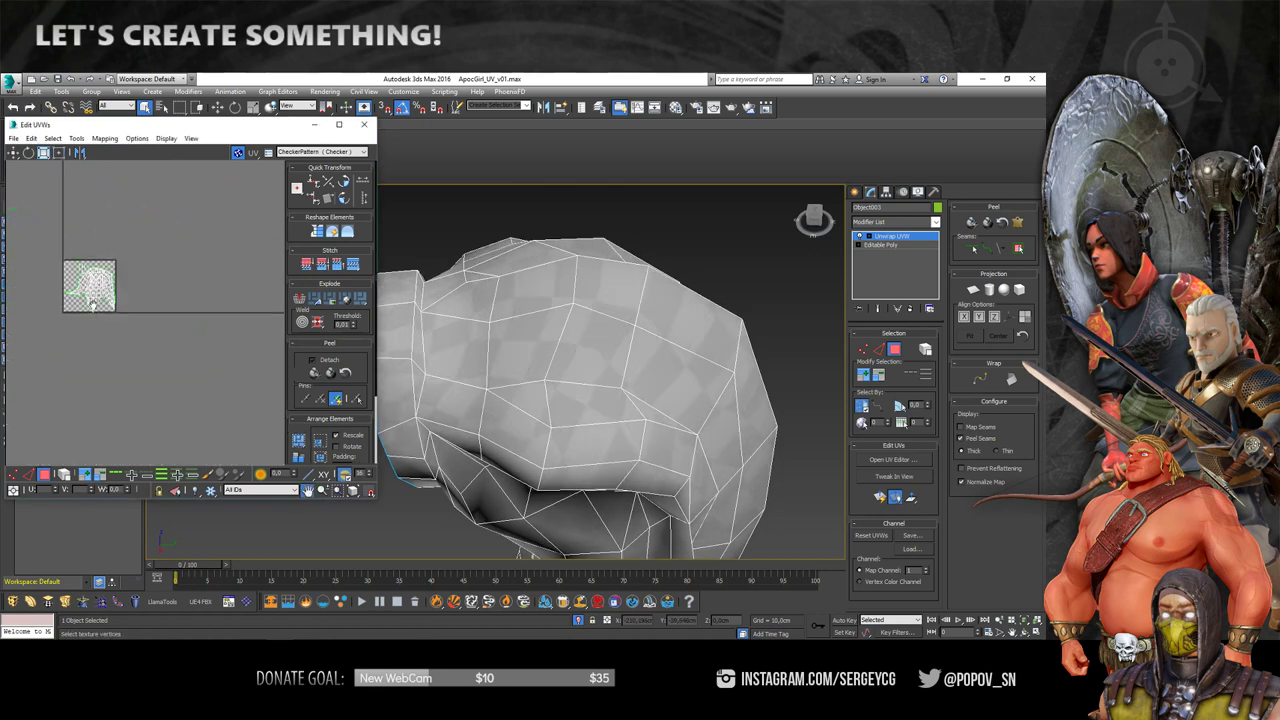
{"action": "scroll", "coordinate": [160, 260], "scroll_direction": "up", "scroll_amount": 3}
{"action": "left_click", "coordinate": [76, 138]}
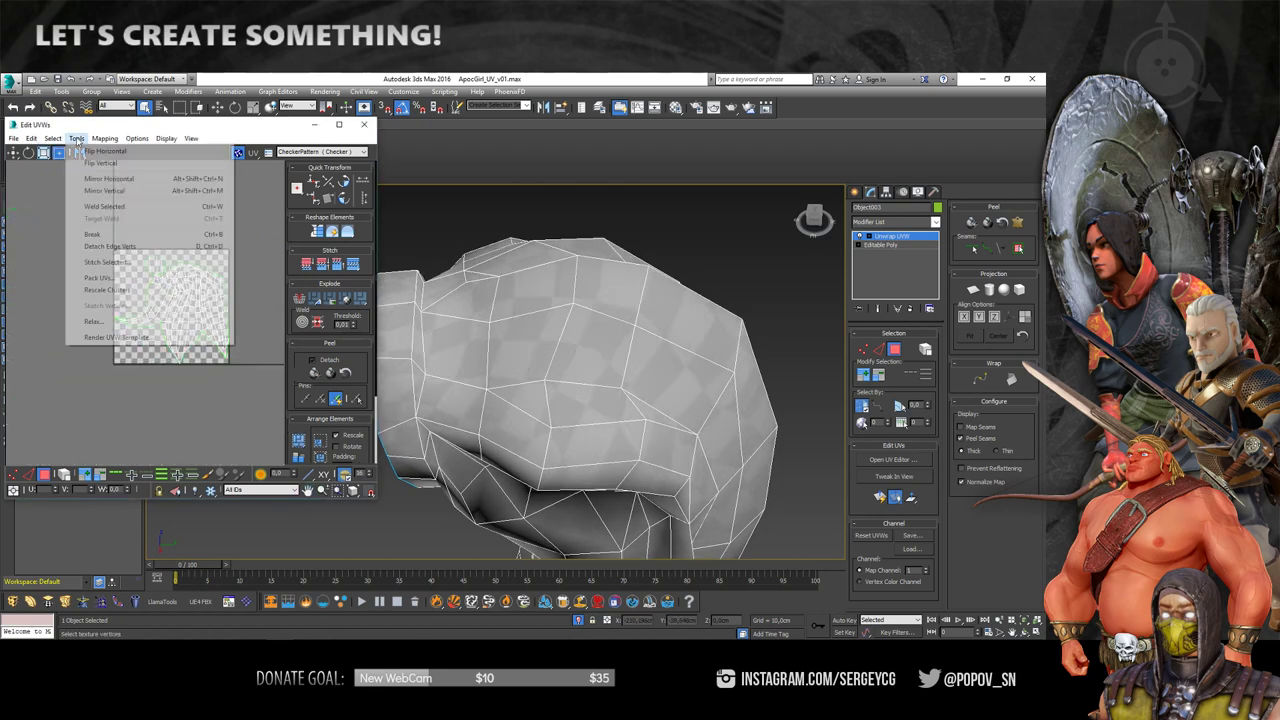
{"action": "left_click", "coordinate": [110, 337]}
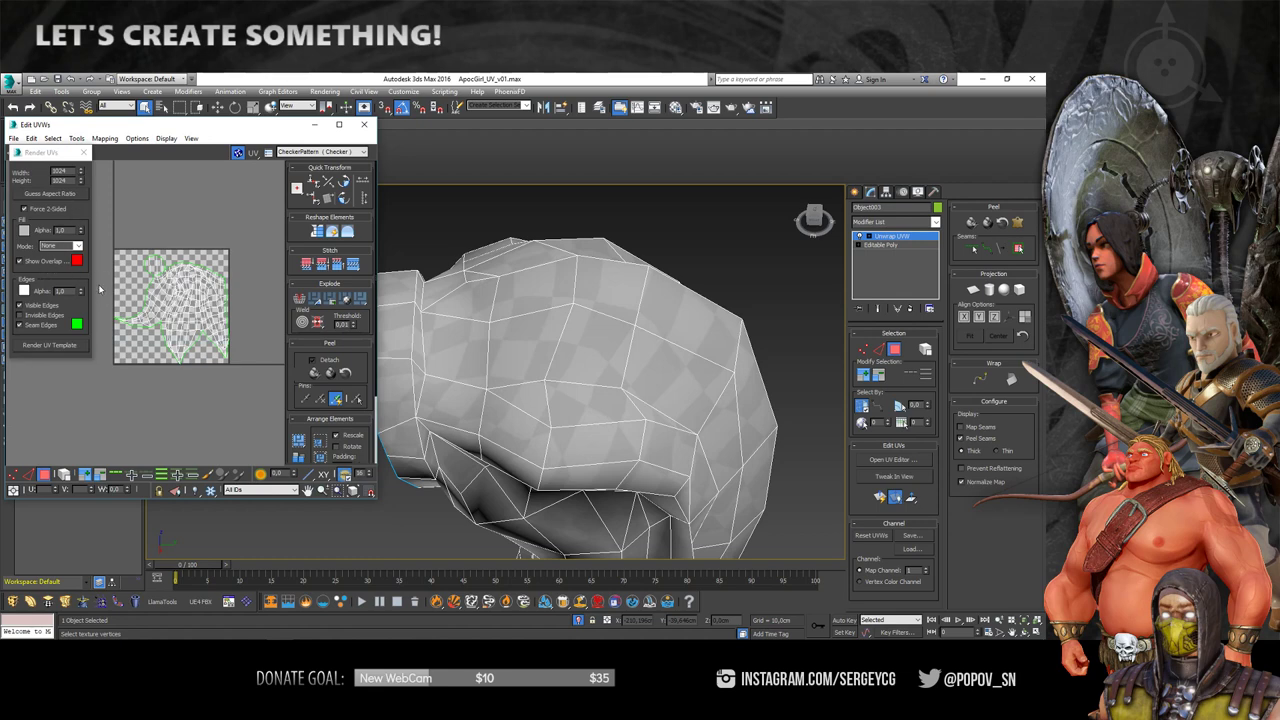
{"action": "left_click", "coordinate": [60, 345]}
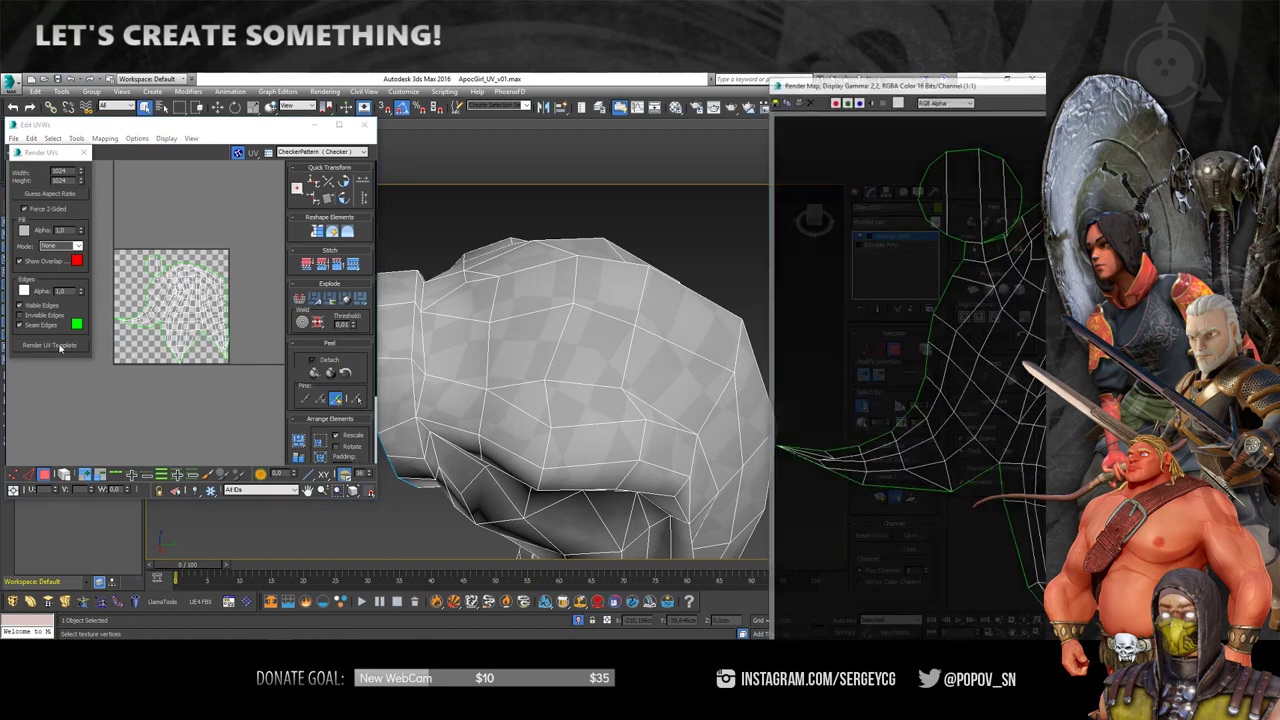
{"action": "left_click_drag", "start_coordinate": [932, 88], "coordinate": [401, 101]}
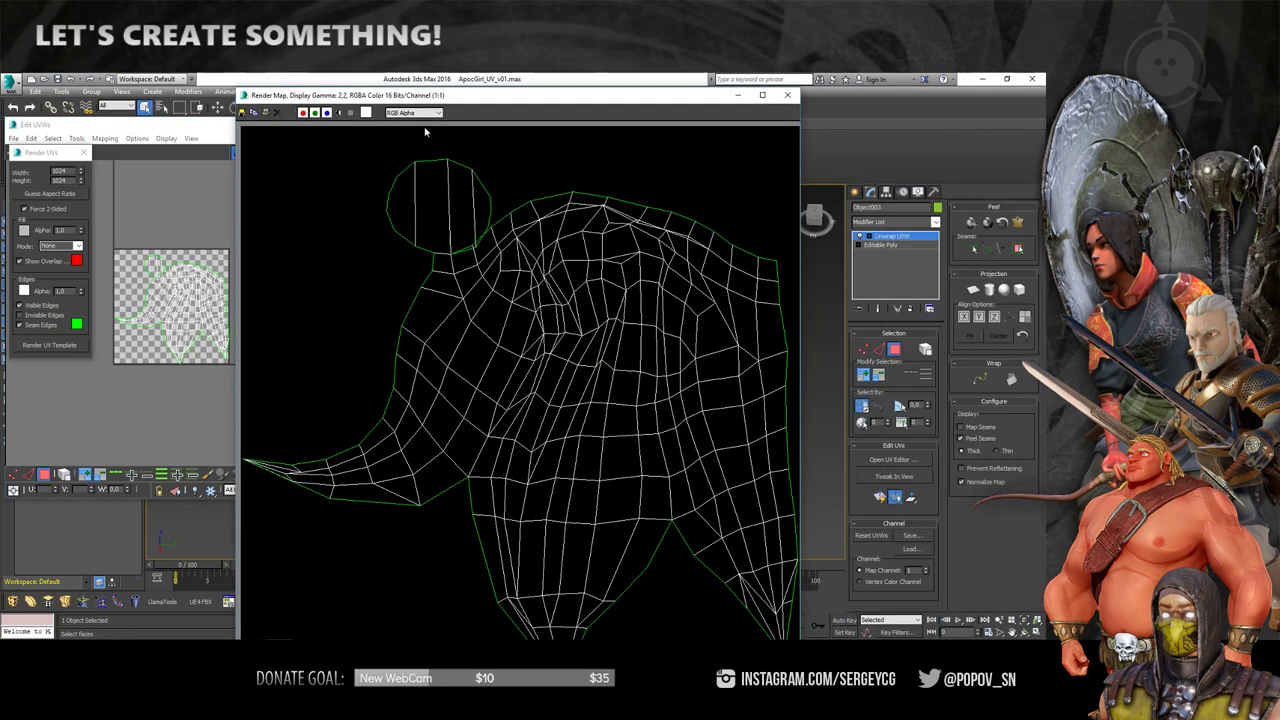
- Re-render the UV template with Mode set to Solid to show red overlap areas
{"action": "left_click", "coordinate": [103, 320]}
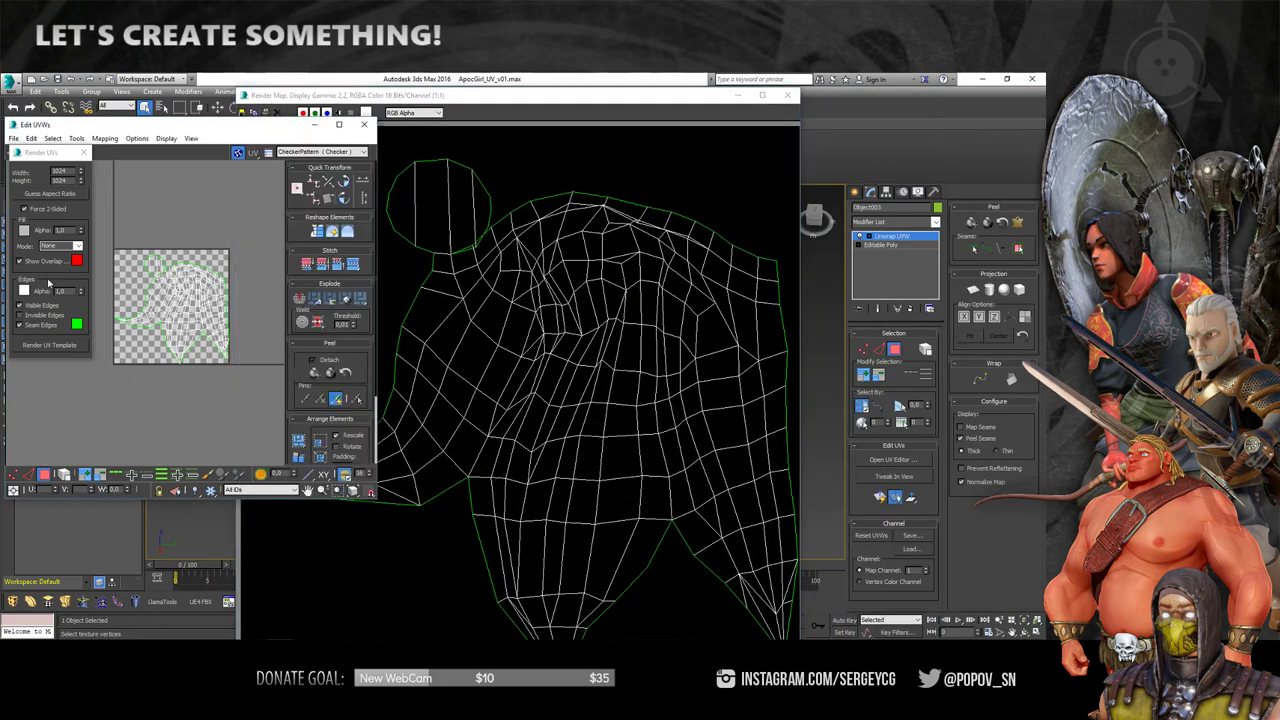
{"action": "left_click", "coordinate": [78, 246]}
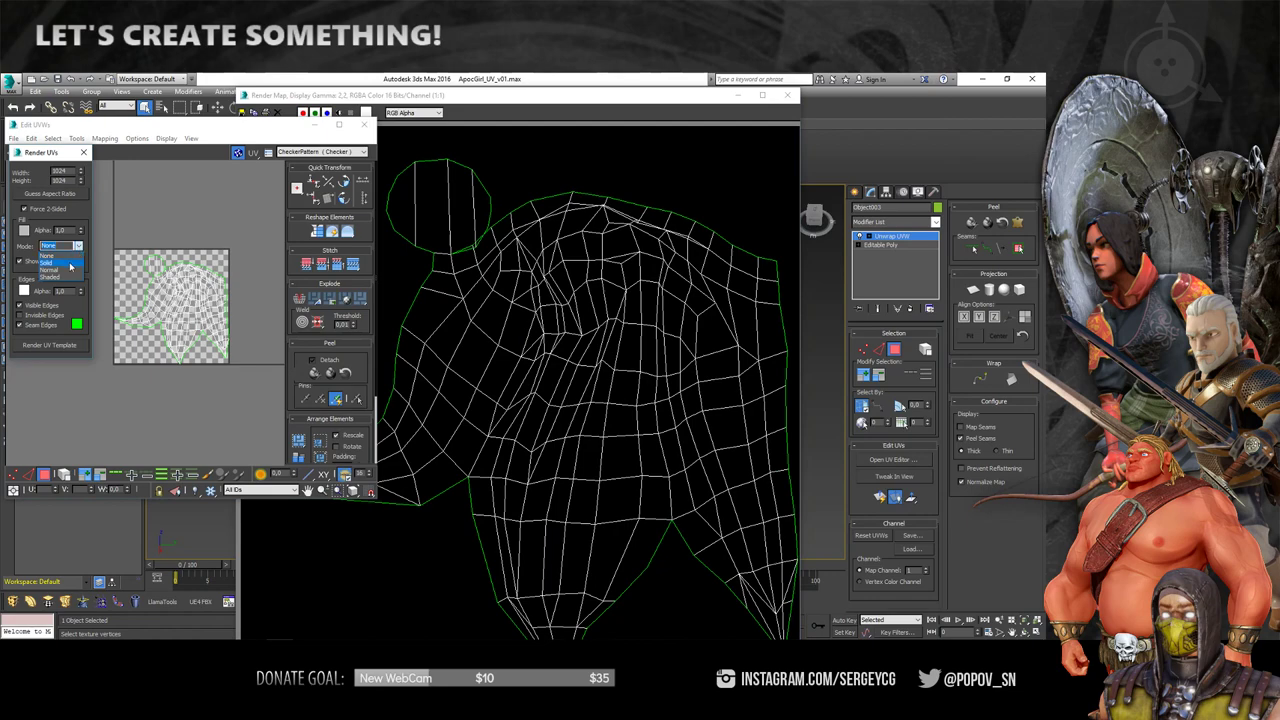
{"action": "left_click", "coordinate": [50, 262]}
{"action": "left_click", "coordinate": [62, 345]}
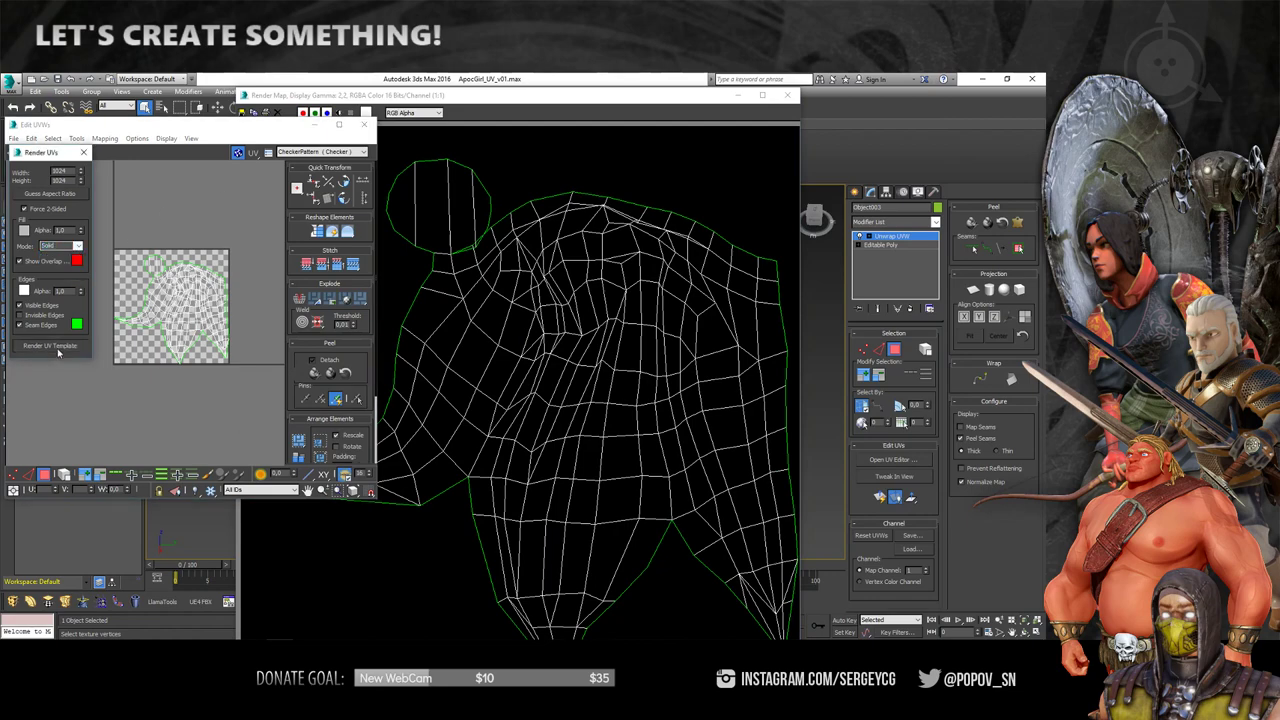
{"action": "left_click_drag", "start_coordinate": [971, 79], "coordinate": [508, 109]}
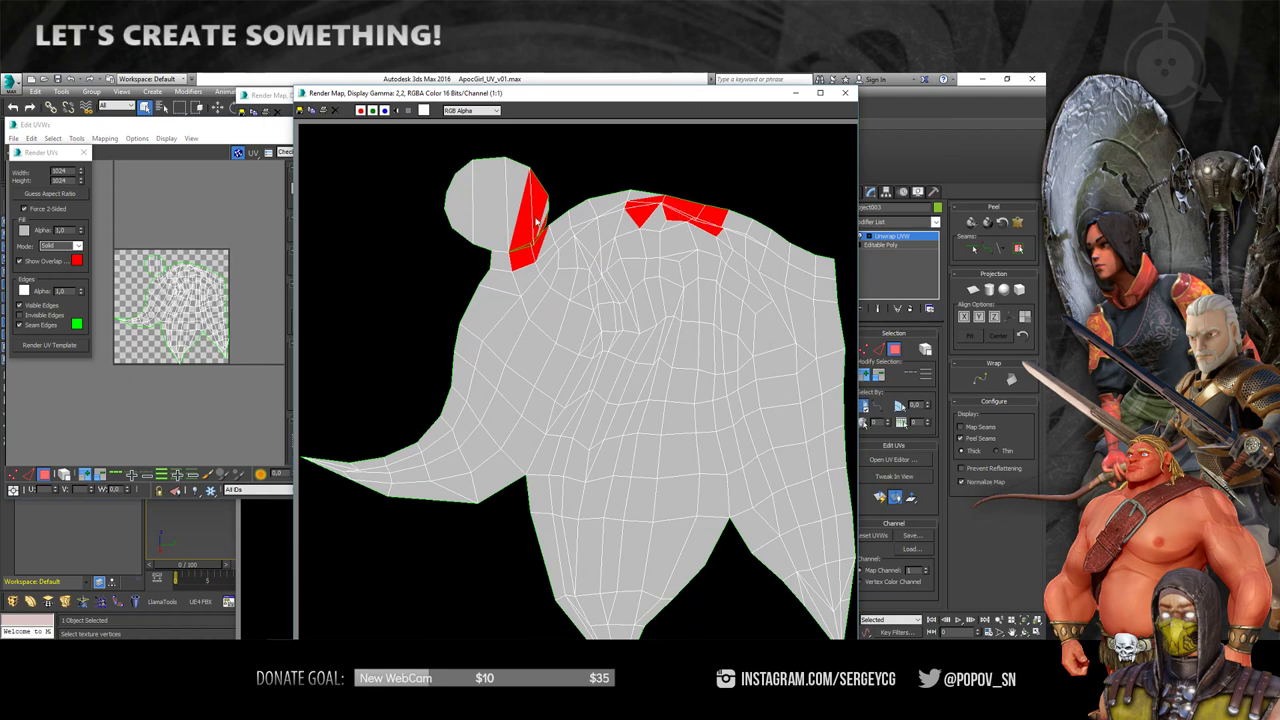
- Select the round UV shell and rotate it so its seams run diagonally
{"action": "left_click", "coordinate": [216, 253]}
{"action": "scroll", "coordinate": [195, 252], "scroll_direction": "up", "scroll_amount": 5}
{"action": "scroll", "coordinate": [195, 252], "scroll_direction": "up", "scroll_amount": 3}
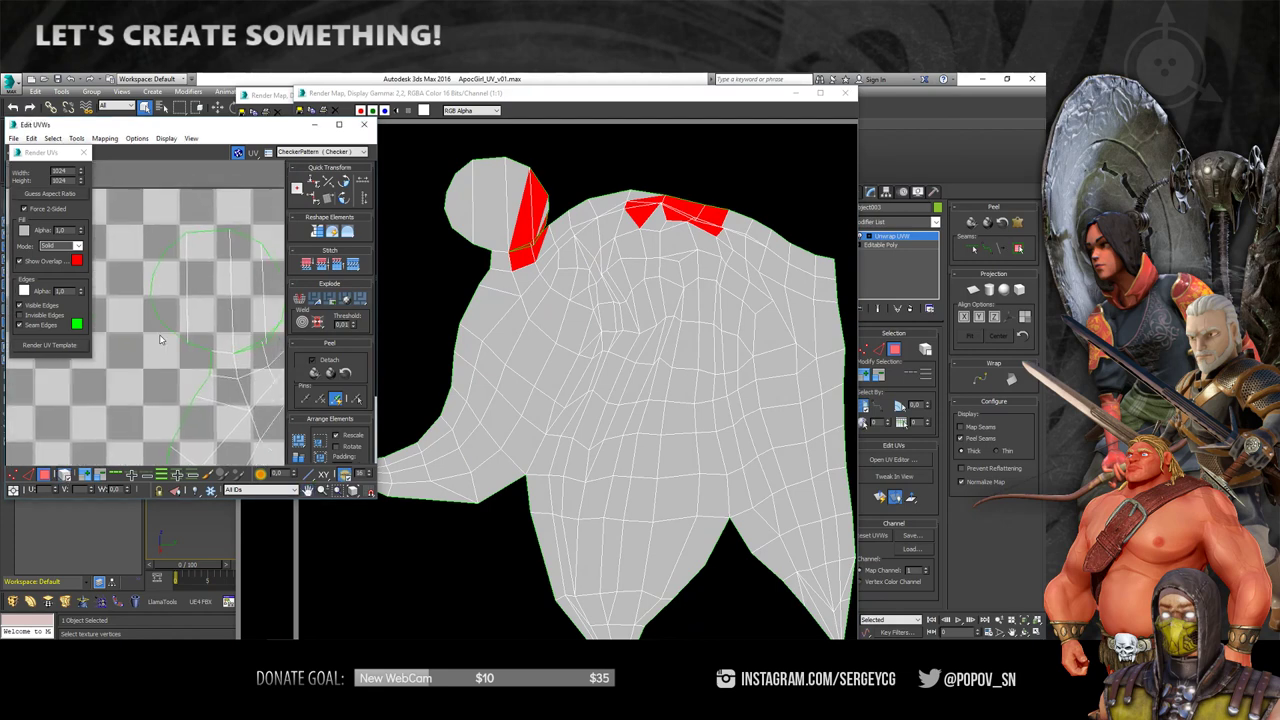
{"action": "scroll", "coordinate": [148, 254], "scroll_direction": "down", "scroll_amount": 4}
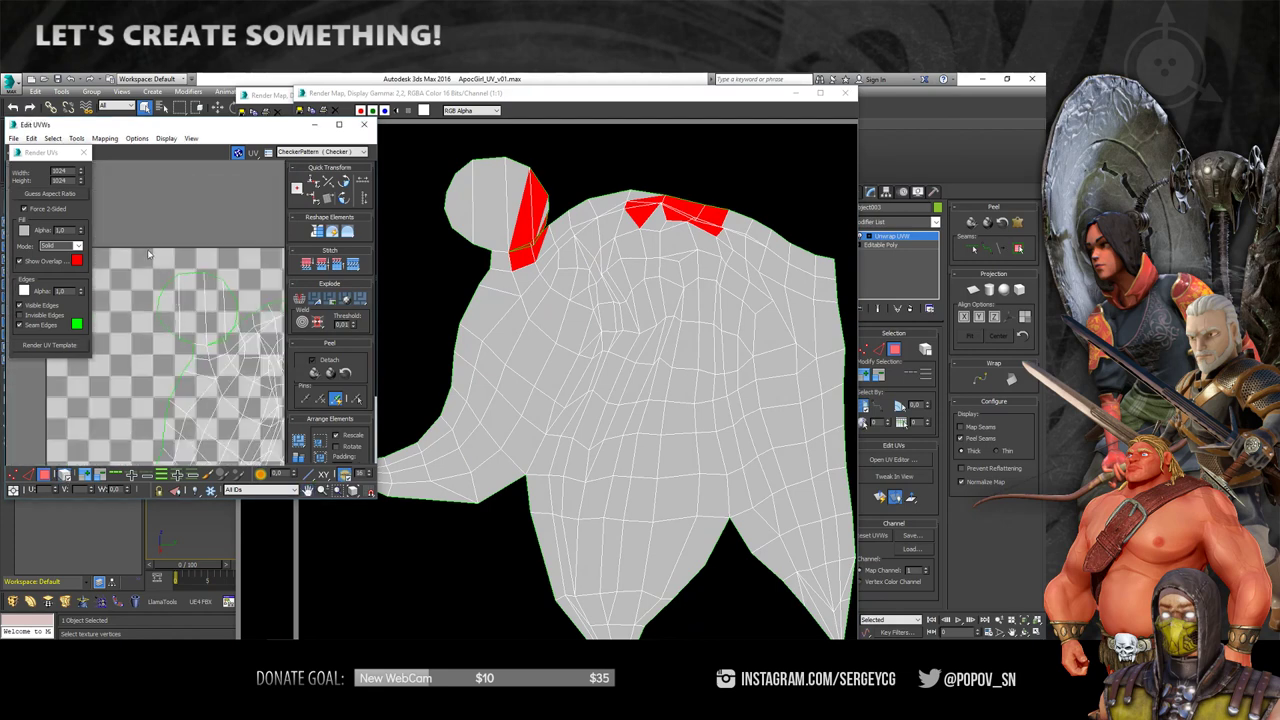
{"action": "left_click", "coordinate": [222, 300]}
{"action": "scroll", "coordinate": [188, 275], "scroll_direction": "up", "scroll_amount": 1}
{"action": "left_click_drag", "start_coordinate": [188, 259], "coordinate": [190, 305]}
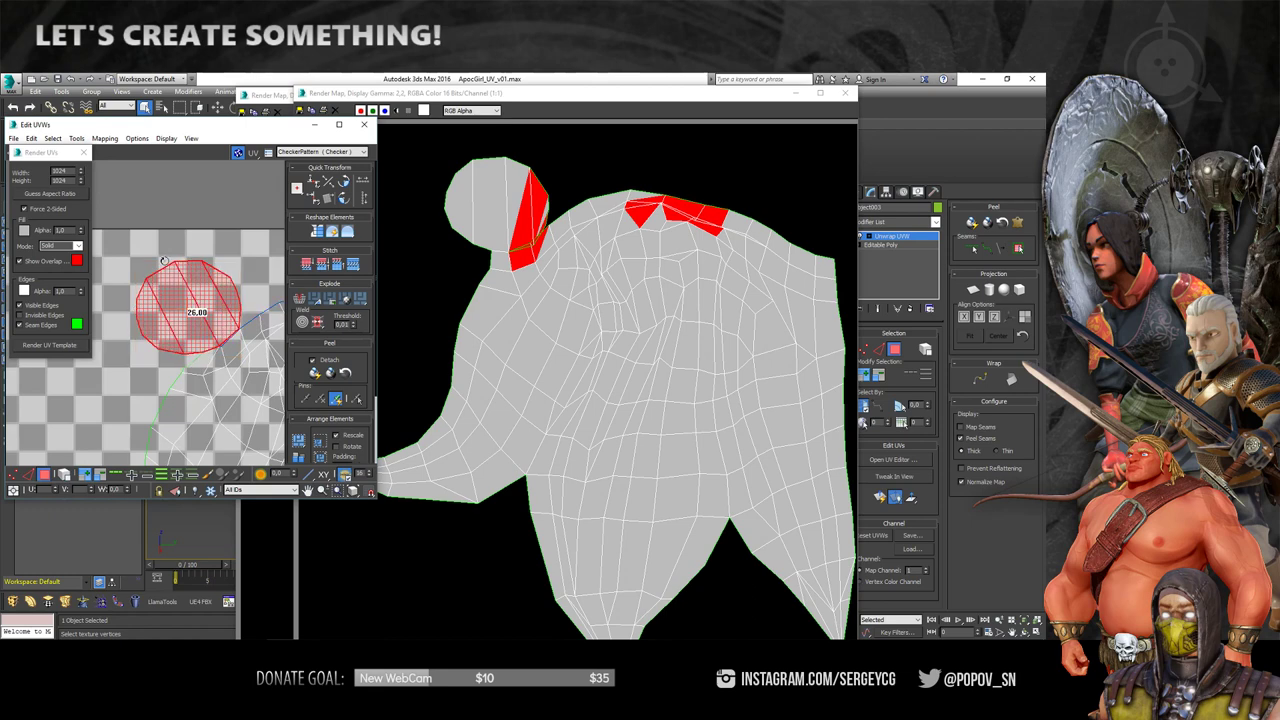
{"action": "mouse_move", "coordinate": [283, 318]}
{"action": "middle_mouse_down"}
{"action": "mouse_move", "coordinate": [183, 303]}
{"action": "mouse_move", "coordinate": [166, 263]}
{"action": "mouse_move", "coordinate": [250, 290]}
{"action": "middle_mouse_up"}
{"action": "scroll", "coordinate": [188, 320], "scroll_direction": "down", "scroll_amount": 5}
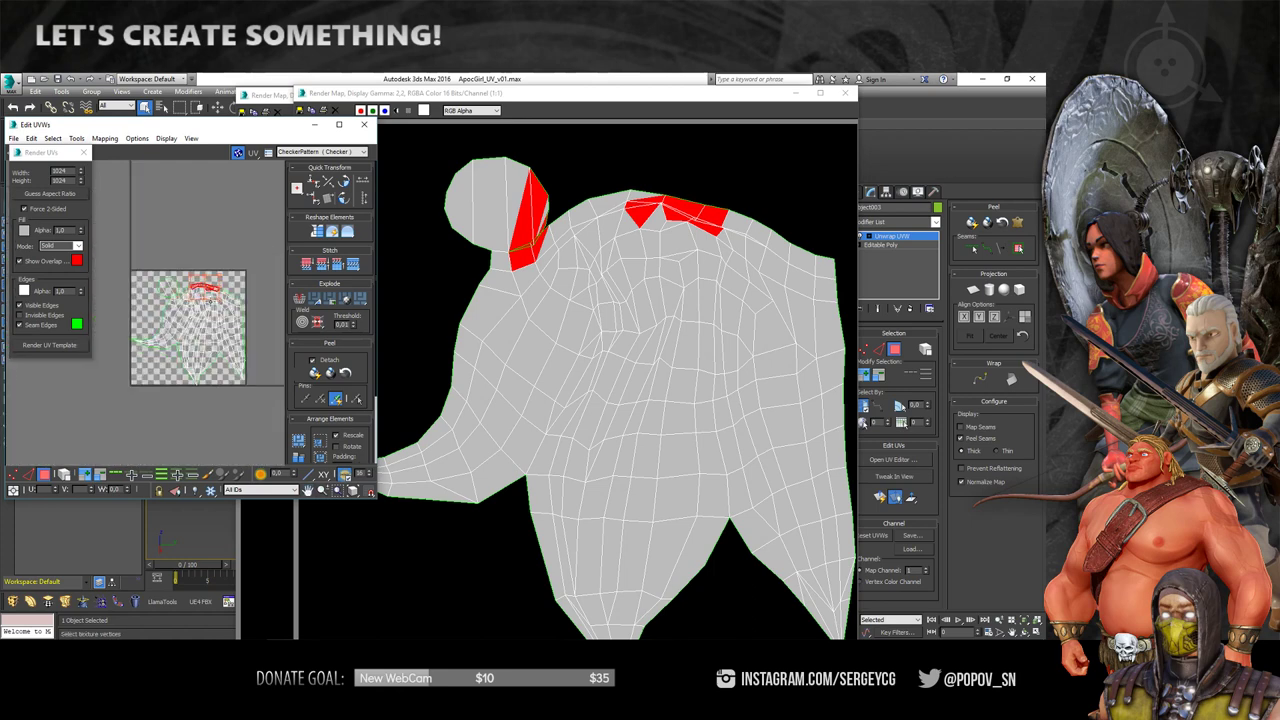
{"action": "middle_click_drag", "start_coordinate": [188, 320], "coordinate": [176, 268]}
- Select all UVs and relax the shell with Relax By Polygon Angles until smoother
{"action": "key", "text": "ctrl+a"}
{"action": "right_click", "coordinate": [180, 286]}
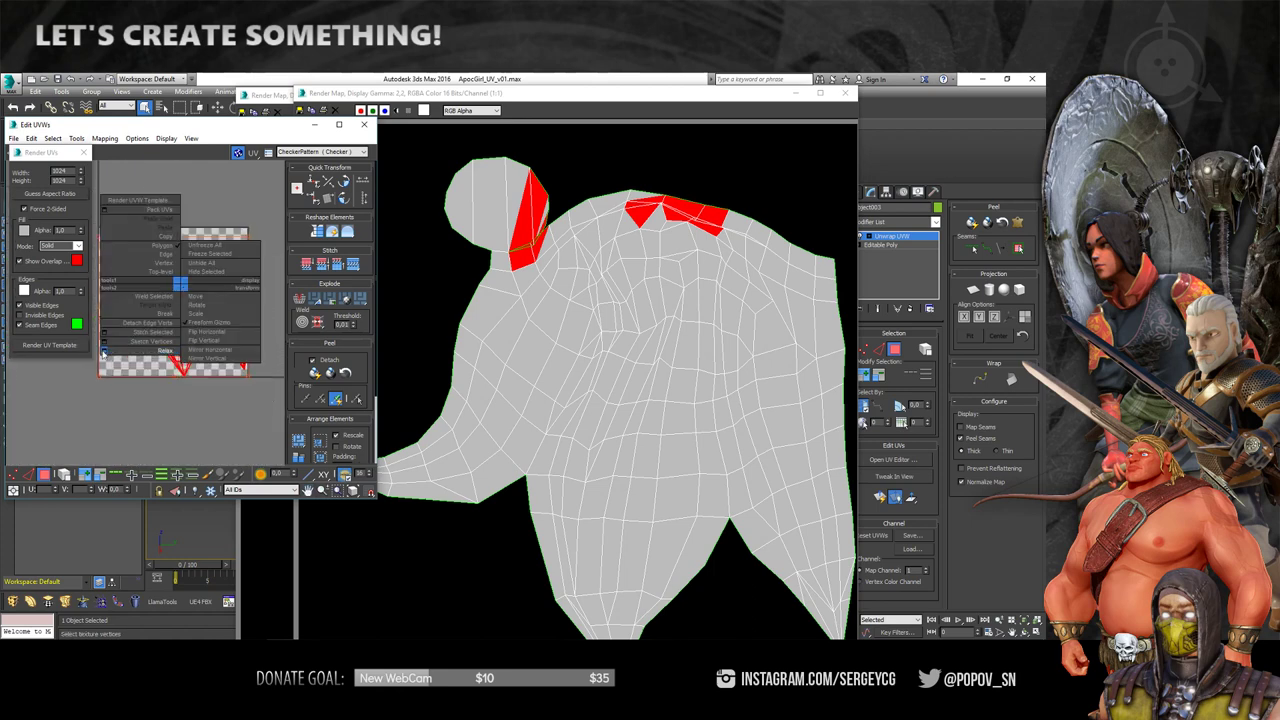
{"action": "left_click", "coordinate": [104, 351]}
{"action": "left_click", "coordinate": [92, 173]}
{"action": "left_click", "coordinate": [50, 181]}
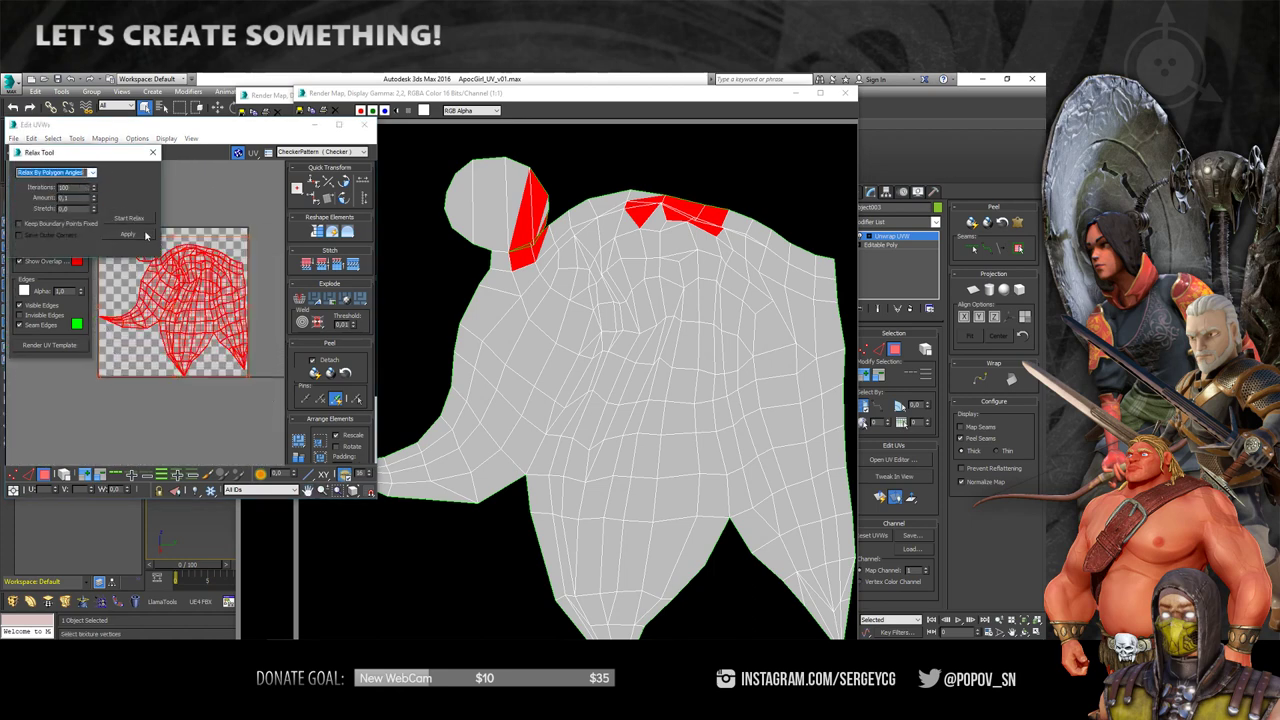
{"action": "left_click", "coordinate": [138, 235]}
{"action": "scroll", "coordinate": [207, 265], "scroll_direction": "up", "scroll_amount": 3}
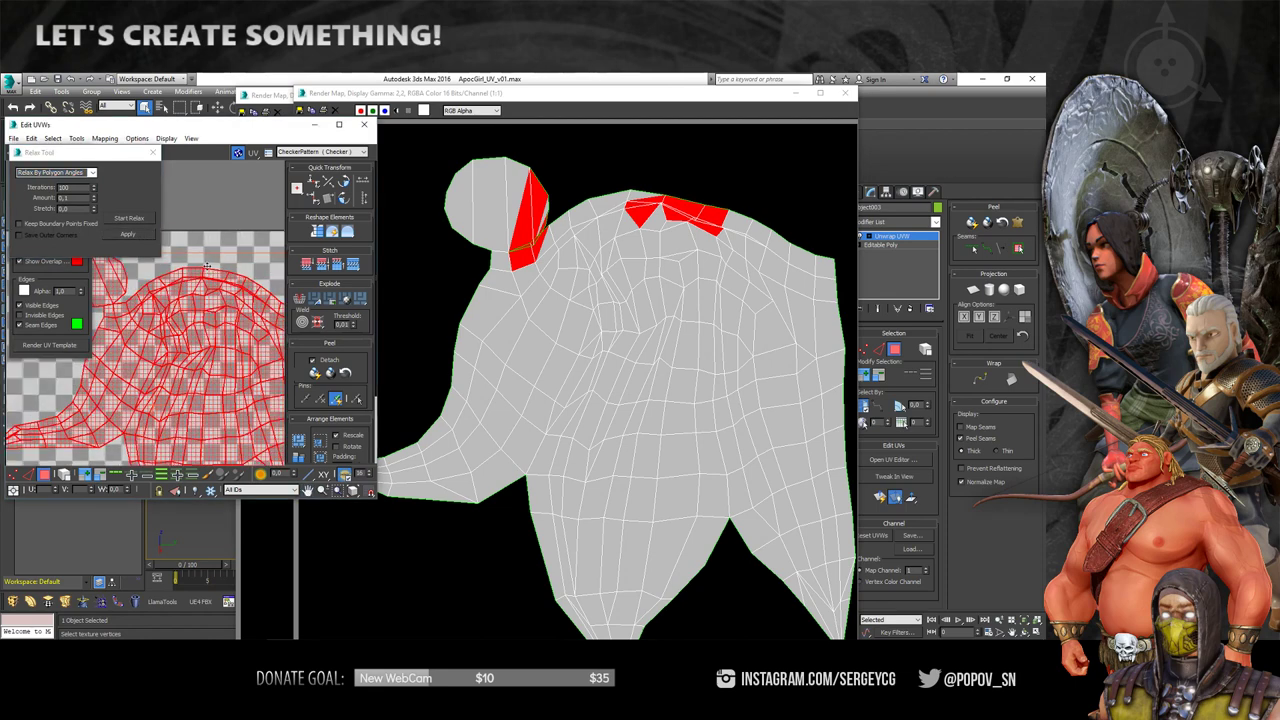
{"action": "left_click", "coordinate": [134, 231]}
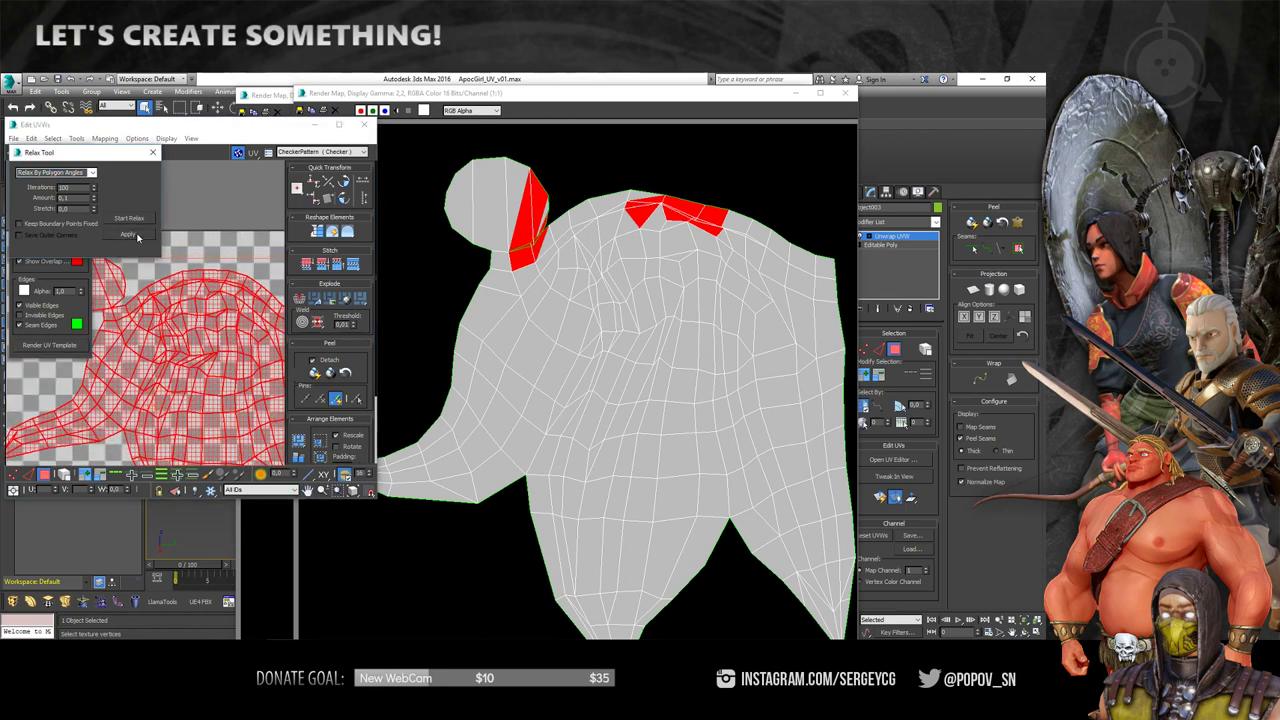
{"action": "left_click", "coordinate": [216, 318]}
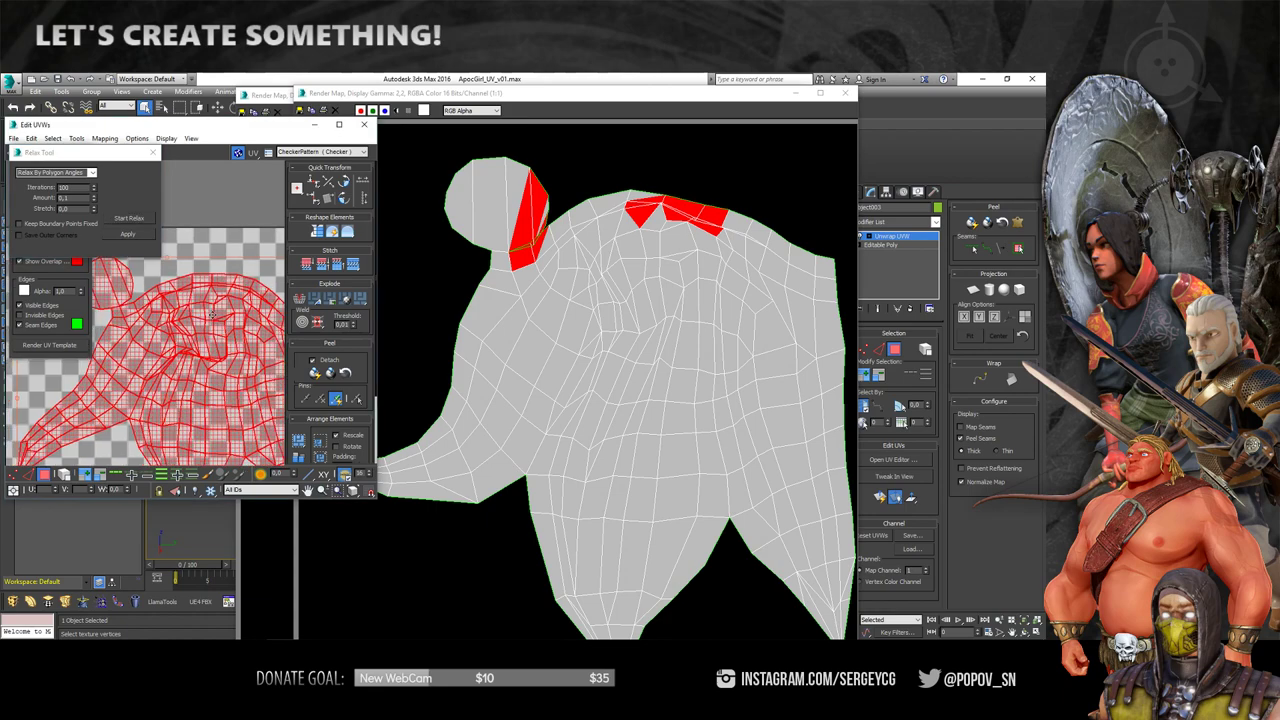
{"action": "left_click", "coordinate": [220, 324]}
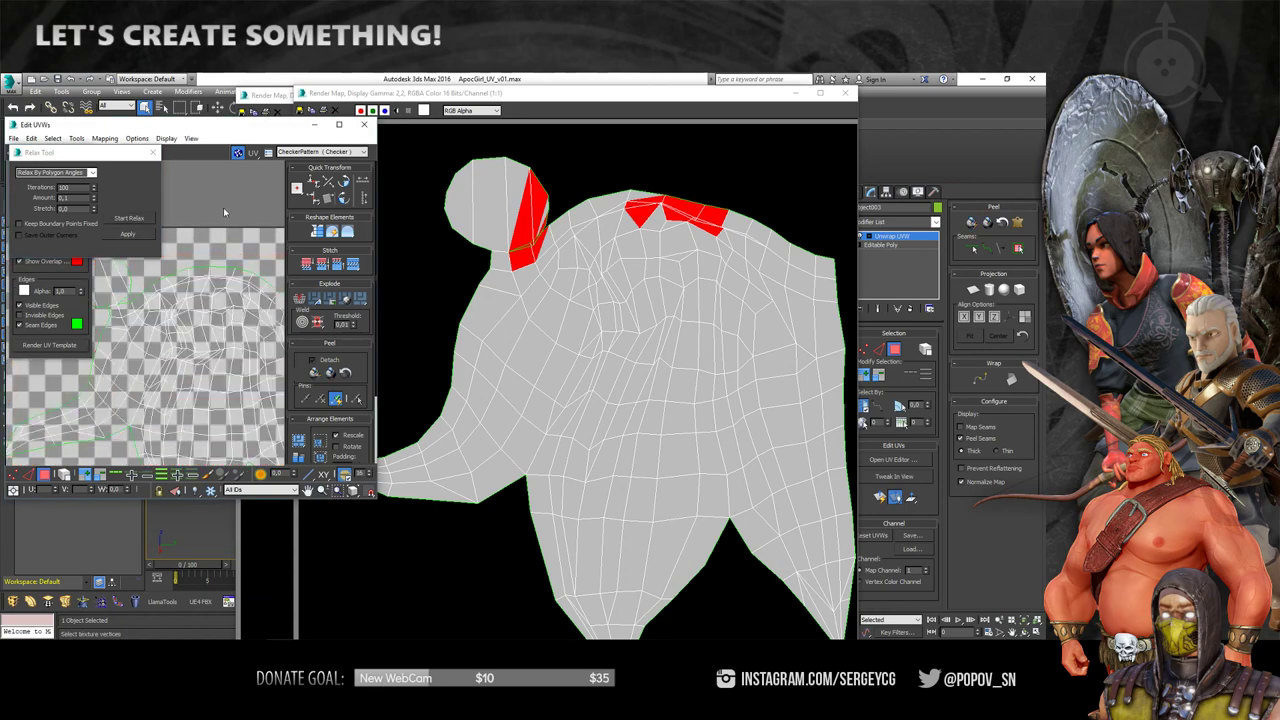
{"action": "middle_click_drag", "start_coordinate": [188, 288], "coordinate": [147, 307]}
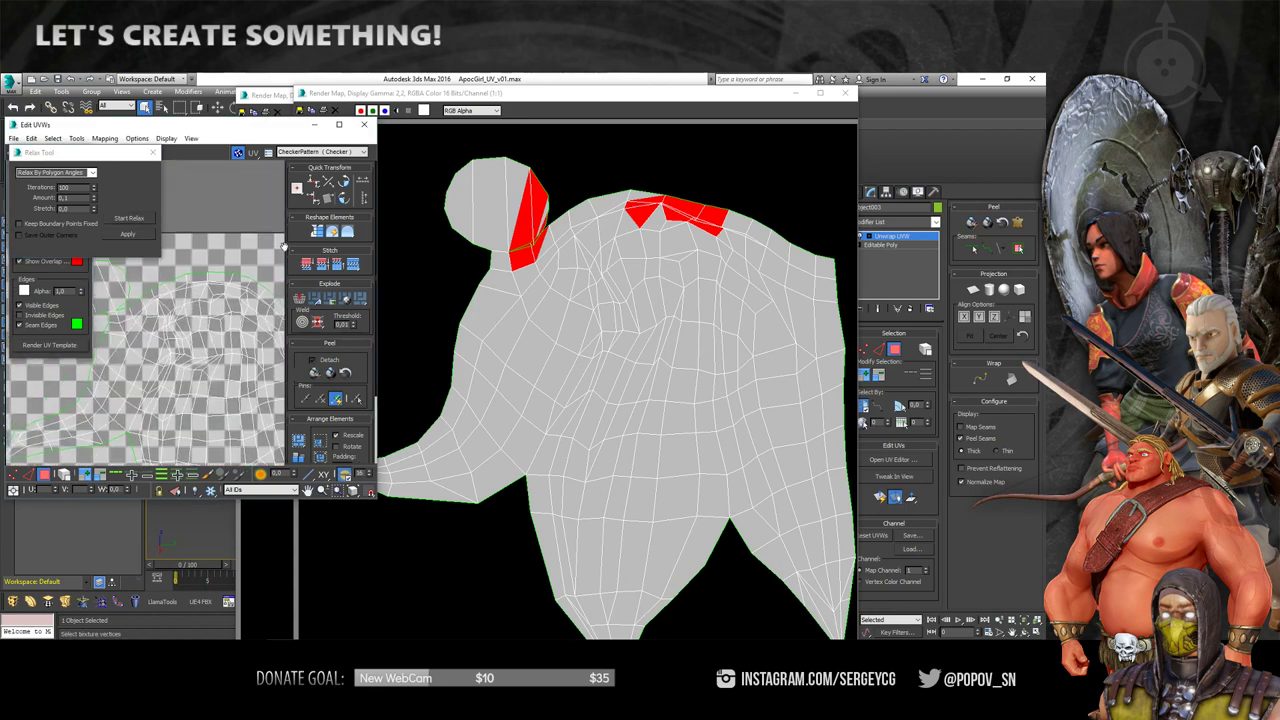
{"action": "left_click_drag", "start_coordinate": [45, 152], "coordinate": [238, 160]}
- Render a new UV template, compare it, then close both Render Map windows
{"action": "left_click", "coordinate": [70, 346]}
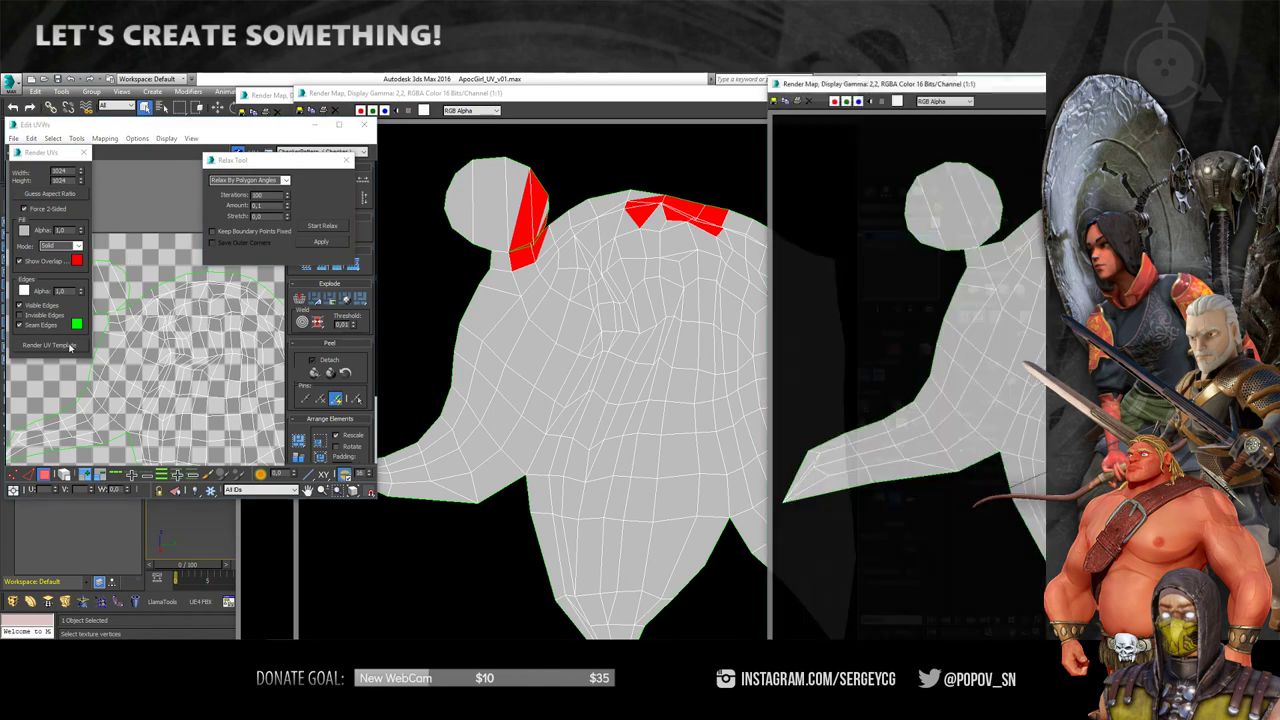
{"action": "left_click_drag", "start_coordinate": [920, 88], "coordinate": [470, 100]}
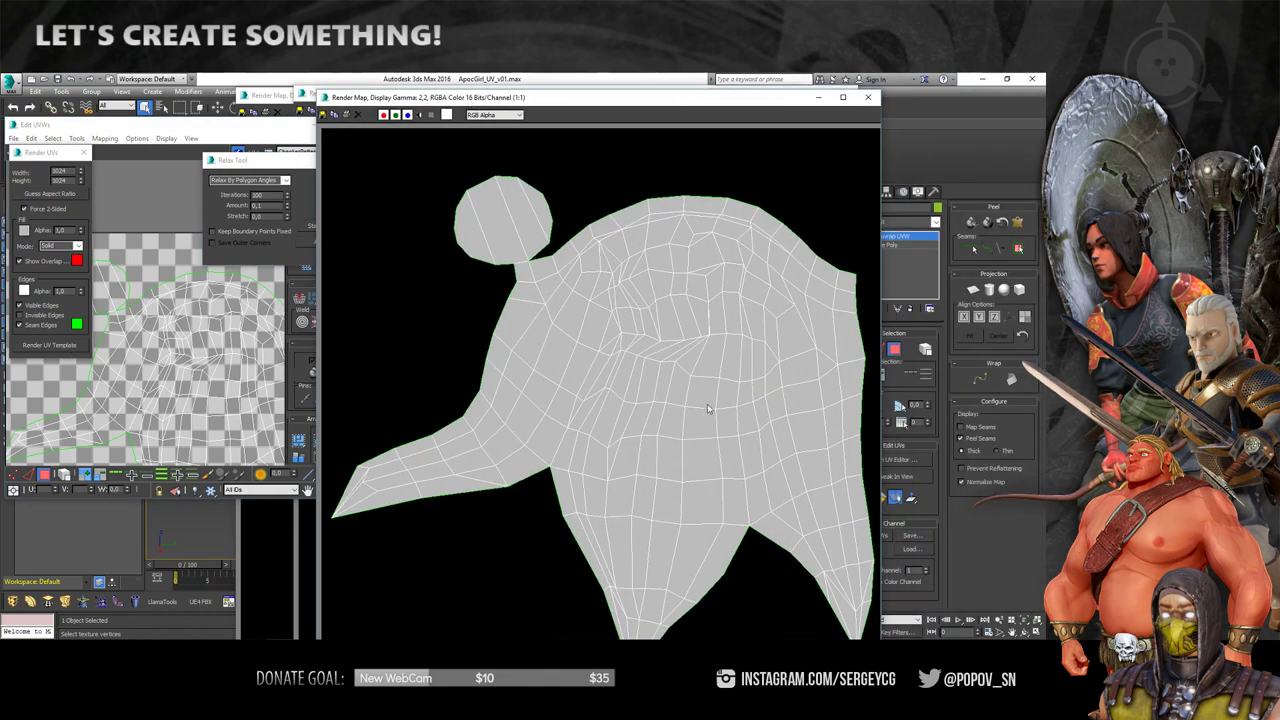
{"action": "left_click", "coordinate": [867, 97]}
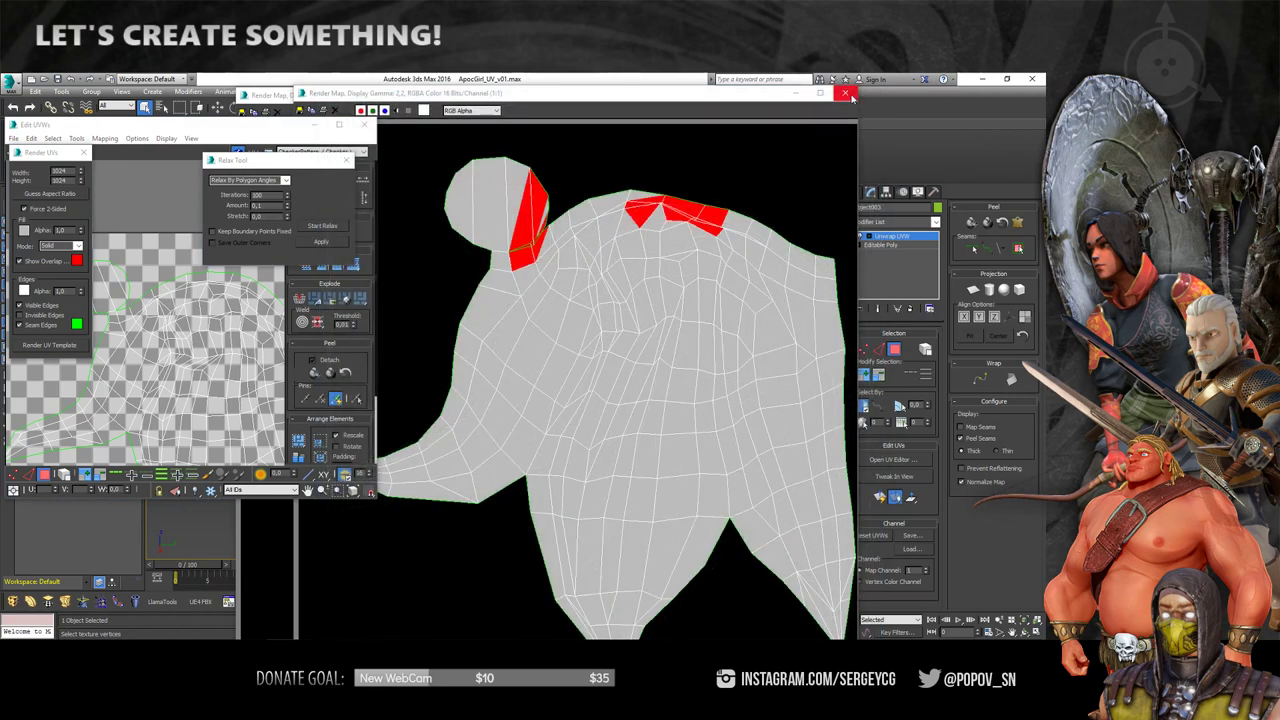
{"action": "left_click", "coordinate": [845, 93]}
- Close the older Render Map window, the Relax Tool and the Render UVs dialog
{"action": "left_click", "coordinate": [788, 93]}
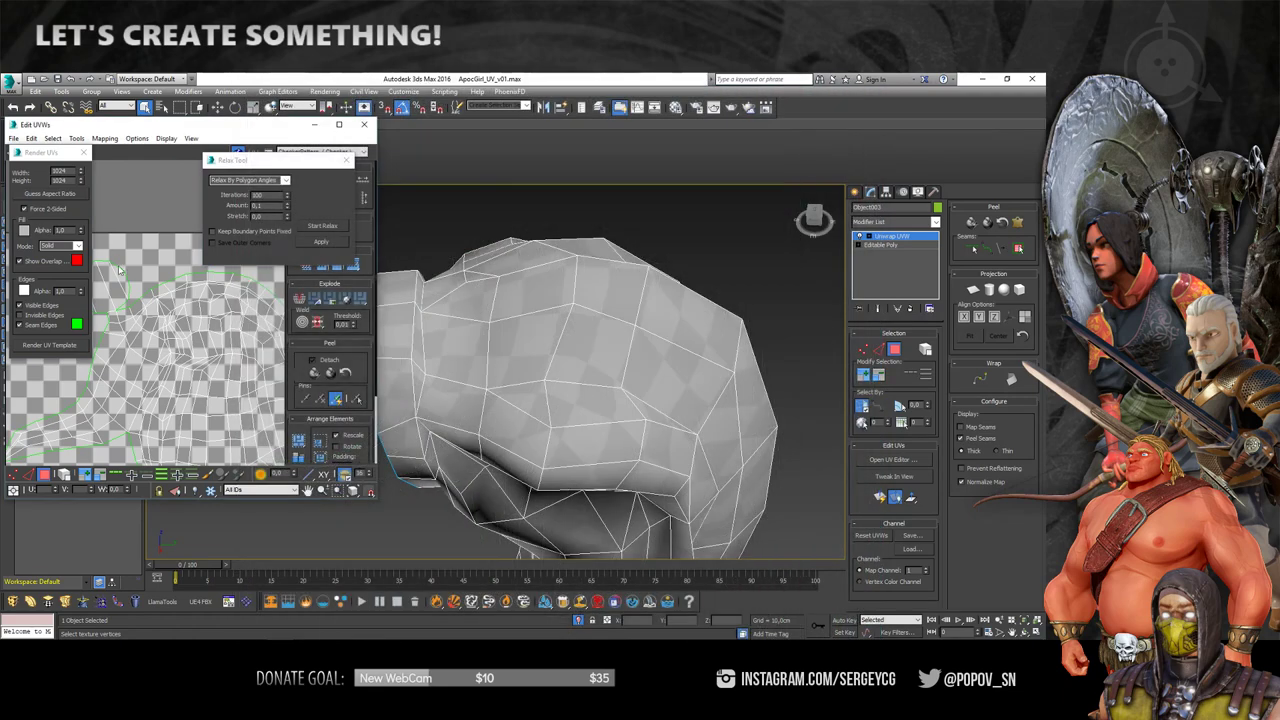
{"action": "left_click", "coordinate": [346, 160]}
{"action": "mouse_move", "coordinate": [600, 360]}
{"action": "middle_mouse_down", "text": "alt"}
{"action": "mouse_move", "coordinate": [646, 320]}
{"action": "mouse_move", "coordinate": [557, 333]}
{"action": "mouse_move", "coordinate": [559, 308]}
{"action": "mouse_move", "coordinate": [763, 343]}
{"action": "mouse_move", "coordinate": [743, 380]}
{"action": "mouse_move", "coordinate": [843, 377]}
{"action": "mouse_move", "coordinate": [760, 400]}
{"action": "middle_mouse_up", "text": "alt"}
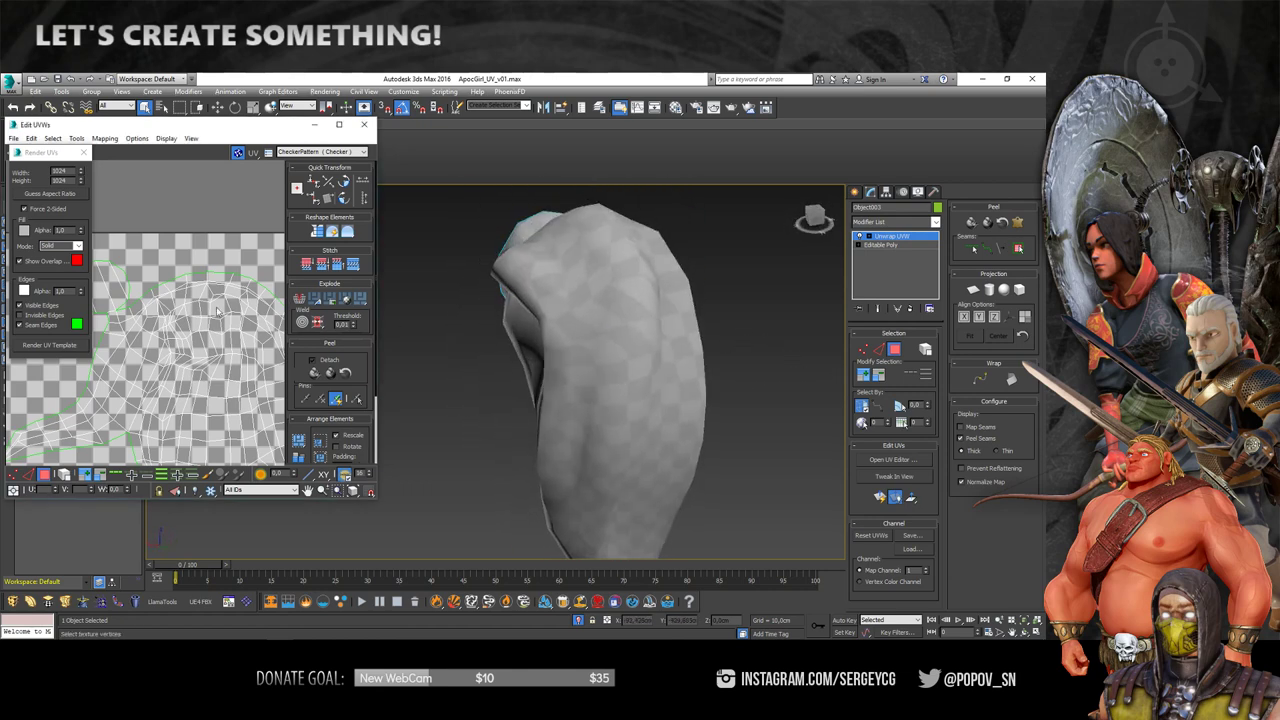
{"action": "mouse_move", "coordinate": [207, 323]}
{"action": "middle_mouse_down"}
{"action": "mouse_move", "coordinate": [207, 290]}
{"action": "mouse_move", "coordinate": [250, 308]}
{"action": "middle_mouse_up"}
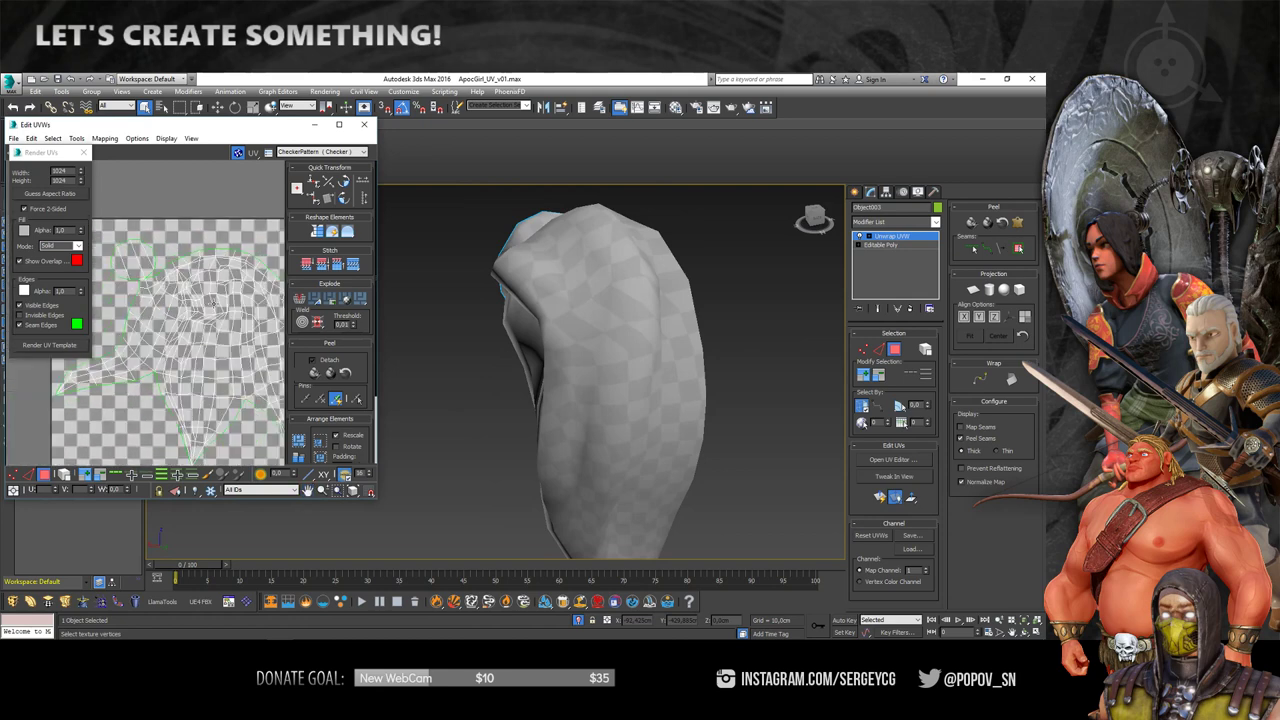
{"action": "left_click", "coordinate": [85, 152]}
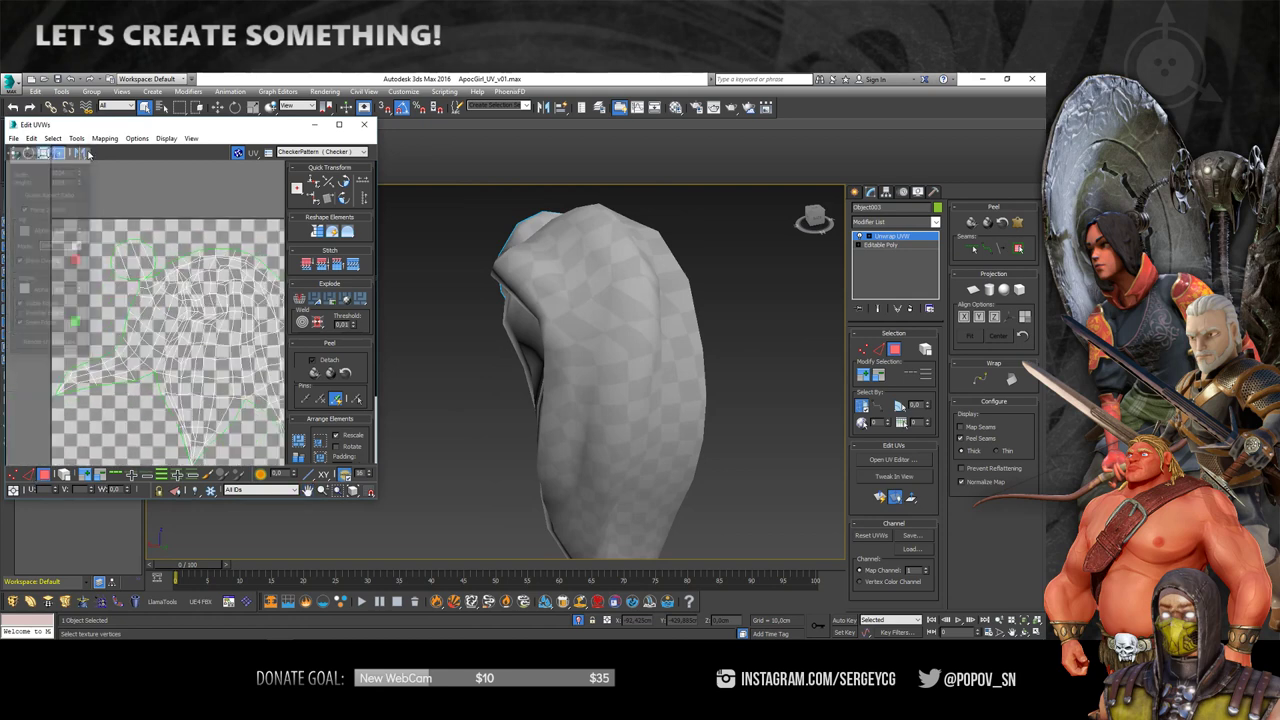
- Clear the UV vertex selection and switch to Face sub-object mode with 3
{"action": "left_click", "coordinate": [13, 473]}
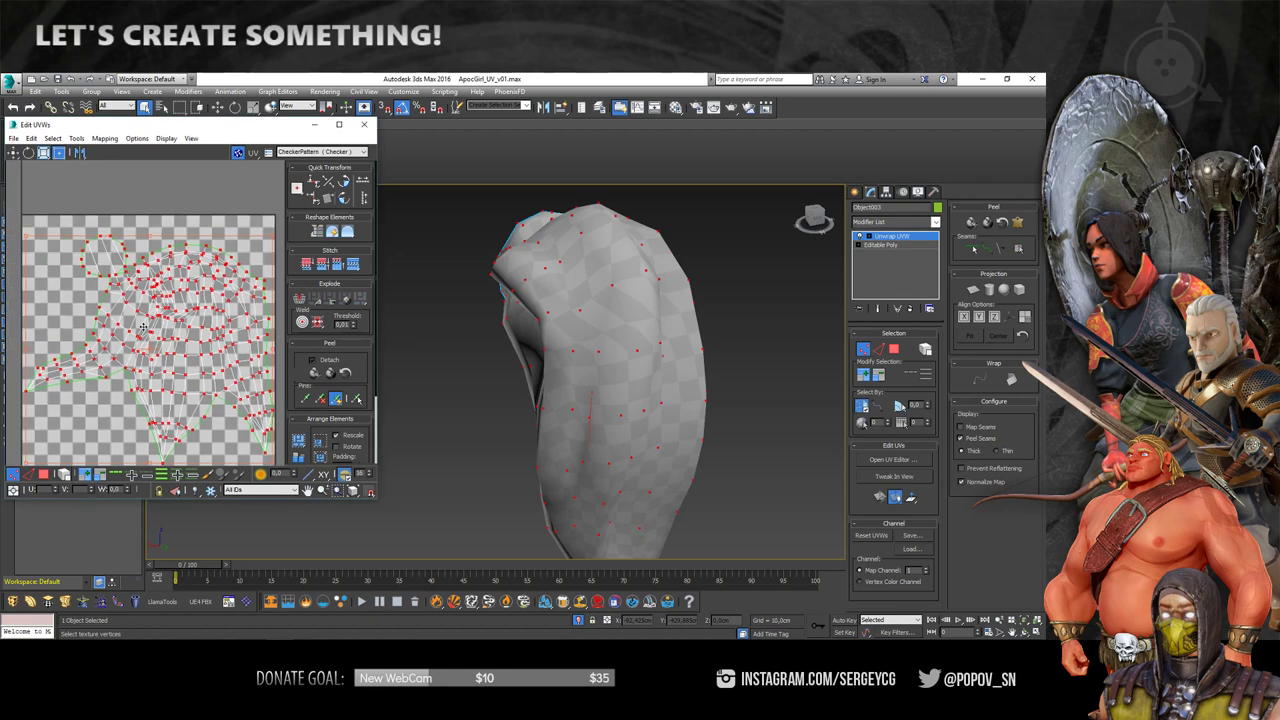
{"action": "left_click", "coordinate": [73, 217]}
{"action": "key", "text": "3"}
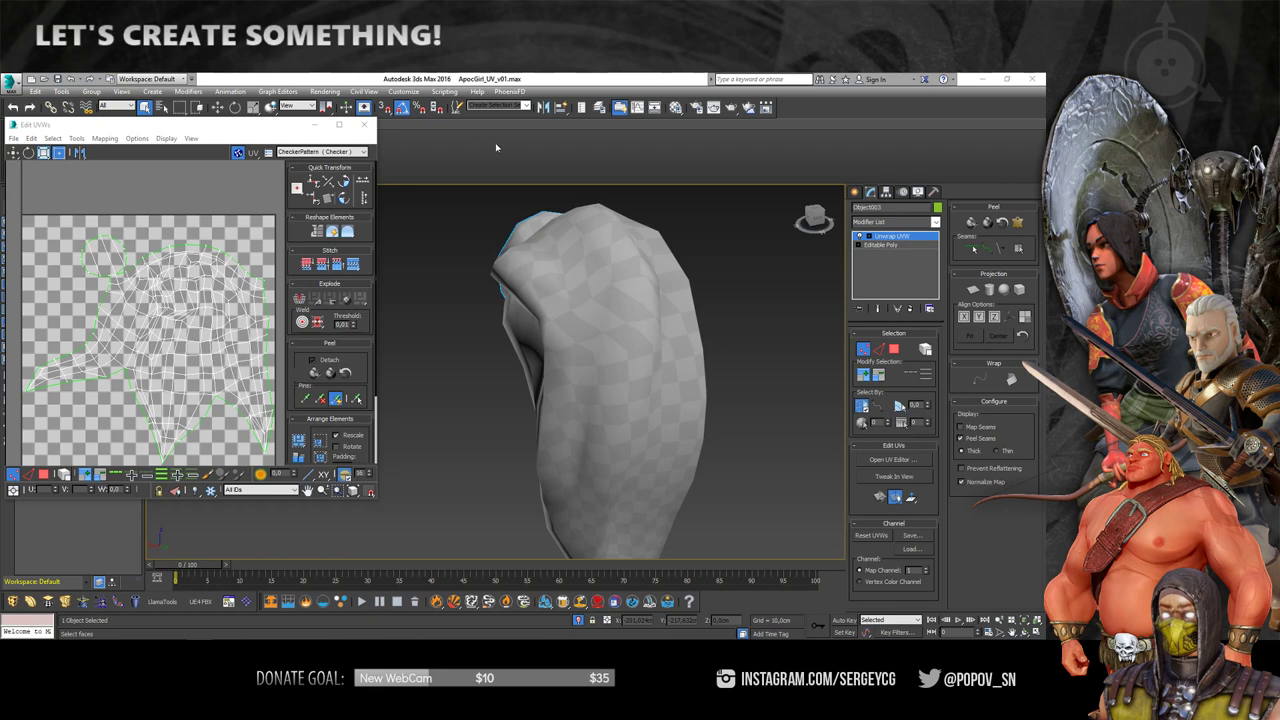
{"action": "key", "text": "alt+Tab"}
- Play the Unfold3D 10 Virtual Spaces trailer, pause it, and close the browser
{"action": "left_click", "coordinate": [320, 403]}
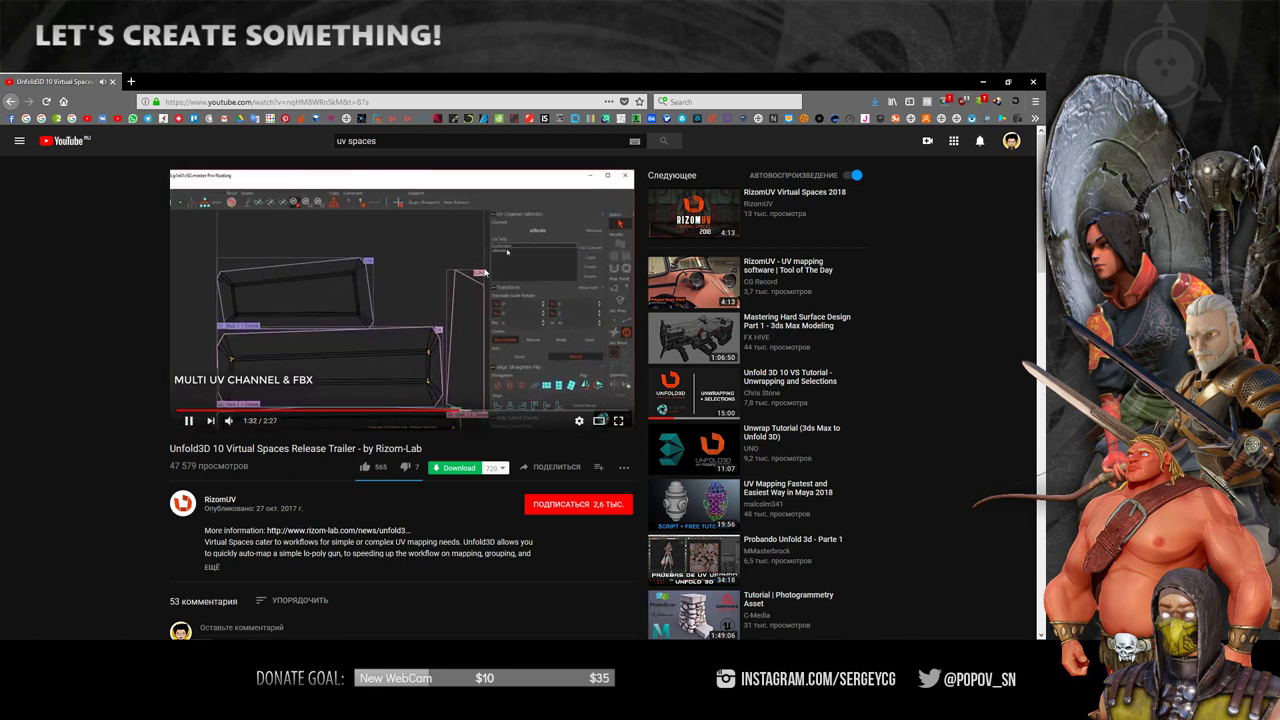
{"action": "left_click", "coordinate": [490, 287]}
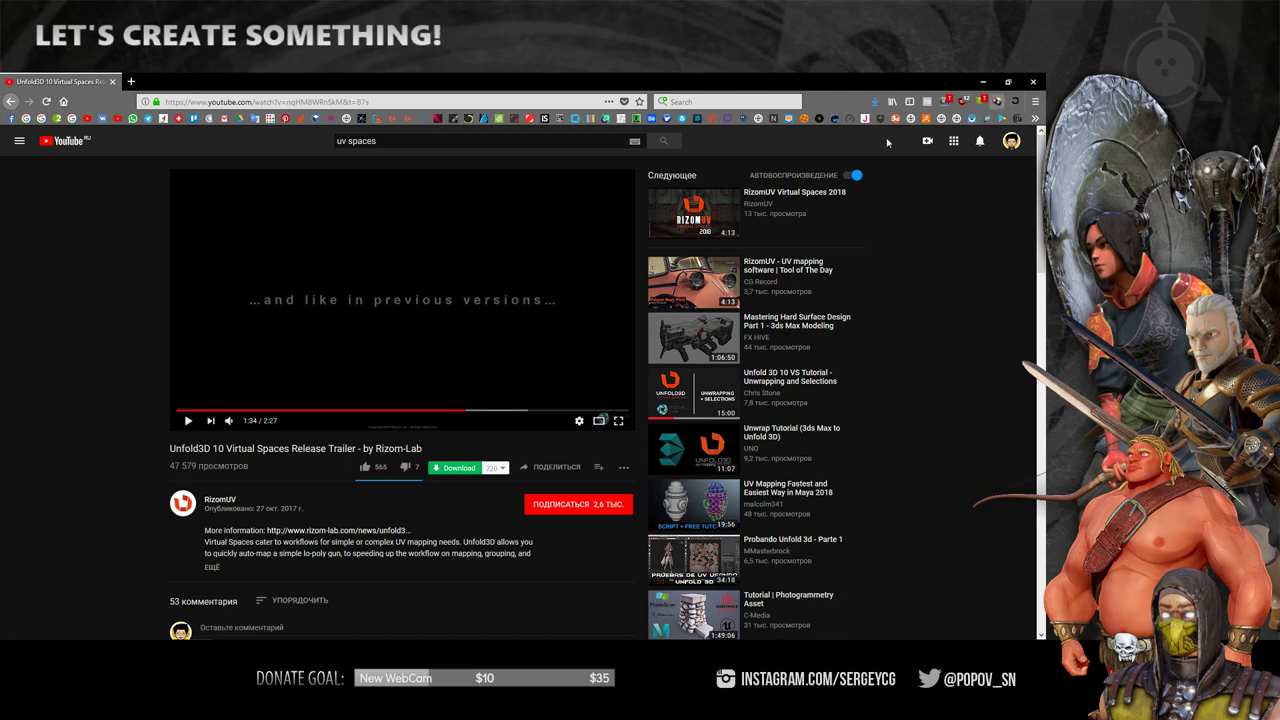
{"action": "left_click", "coordinate": [1036, 83]}
- Show wireframe edges on the shaded ponytail (F4) and enable soft selection
{"action": "middle_click_drag", "start_coordinate": [182, 324], "coordinate": [167, 289]}
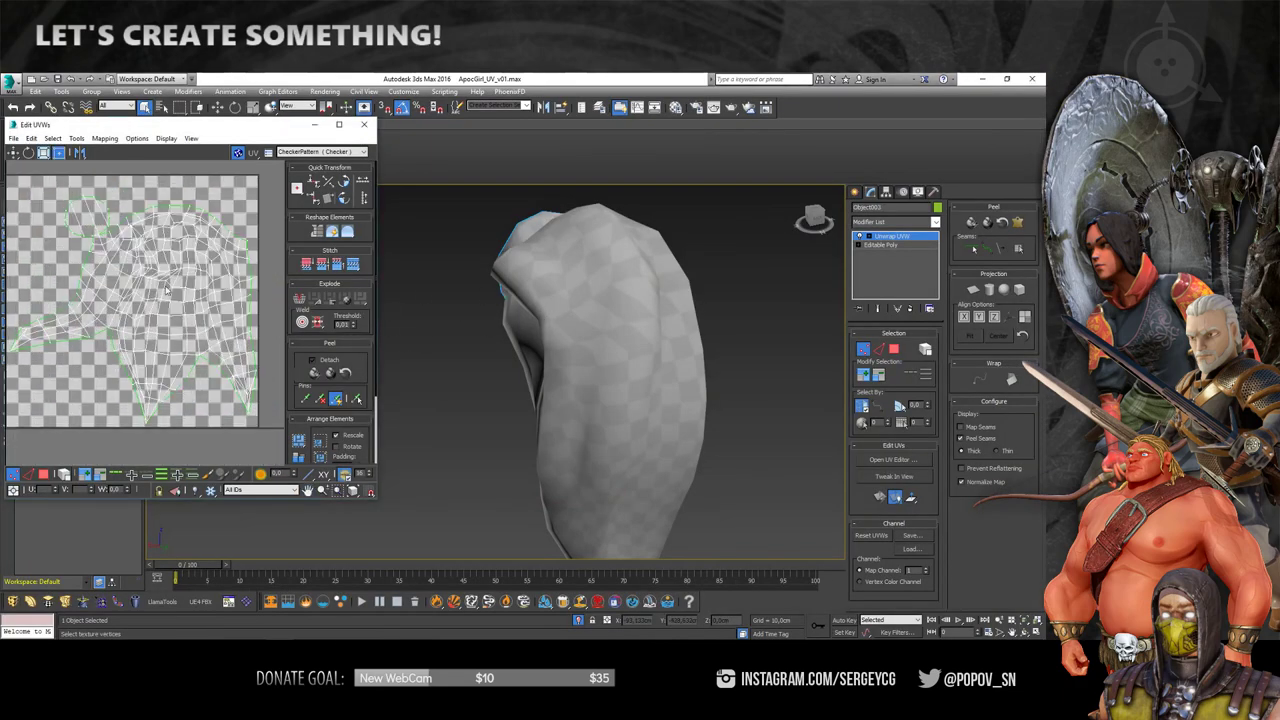
{"action": "middle_click_drag", "start_coordinate": [633, 286], "coordinate": [660, 286], "text": "alt"}
{"action": "scroll", "coordinate": [179, 266], "scroll_direction": "up", "scroll_amount": 1}
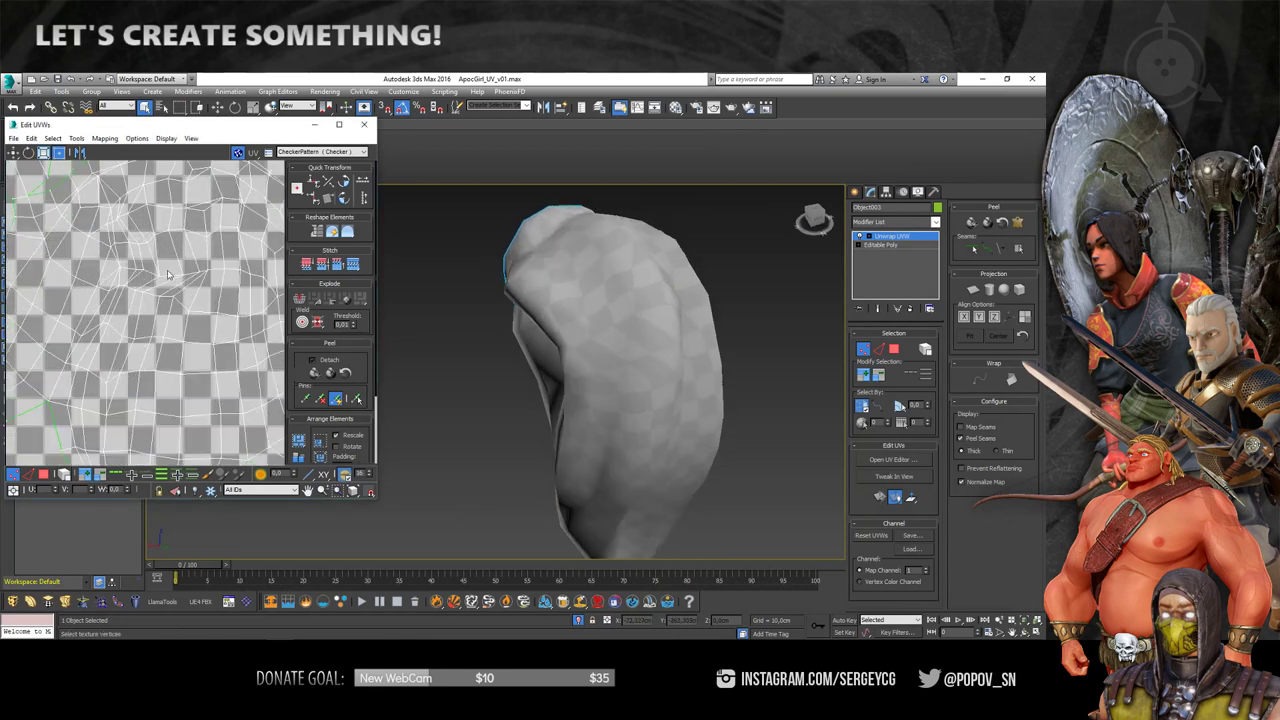
{"action": "scroll", "coordinate": [179, 266], "scroll_direction": "up", "scroll_amount": 1}
{"action": "scroll", "coordinate": [76, 378], "scroll_direction": "down", "scroll_amount": 3}
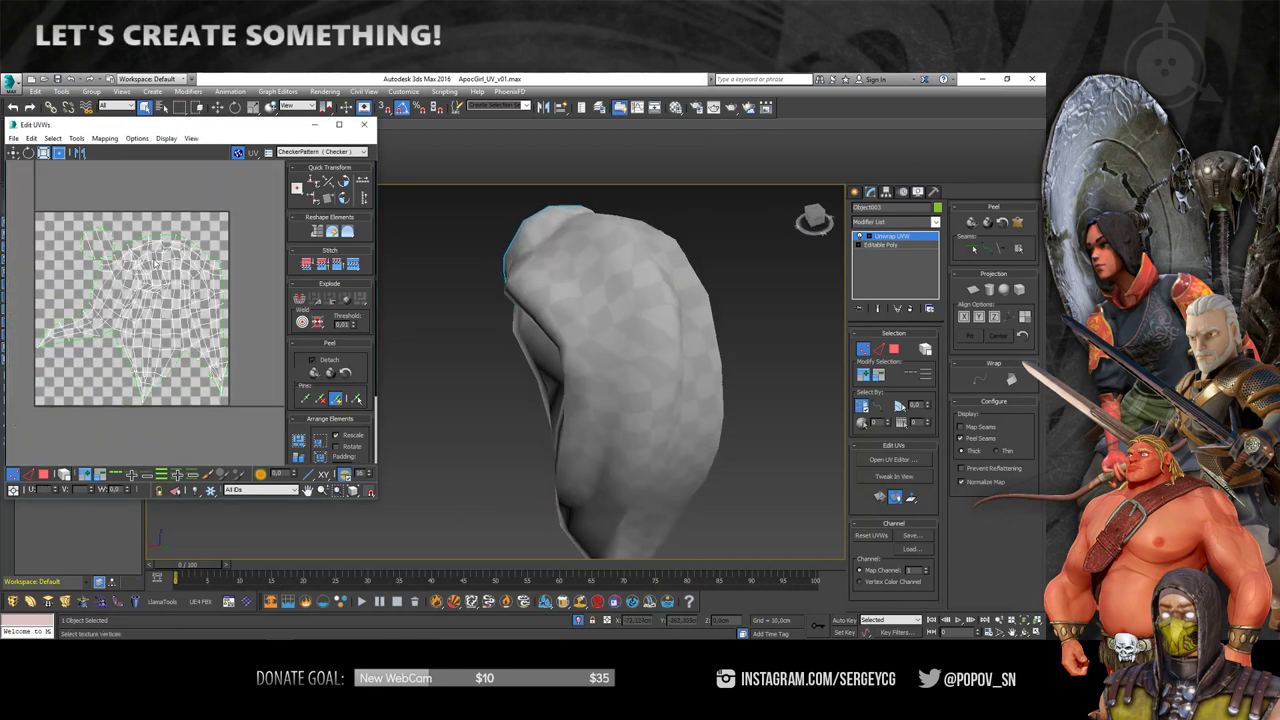
{"action": "scroll", "coordinate": [155, 264], "scroll_direction": "up", "scroll_amount": 3}
{"action": "middle_click_drag", "start_coordinate": [584, 289], "coordinate": [630, 286], "text": "alt"}
{"action": "key", "text": "F4"}
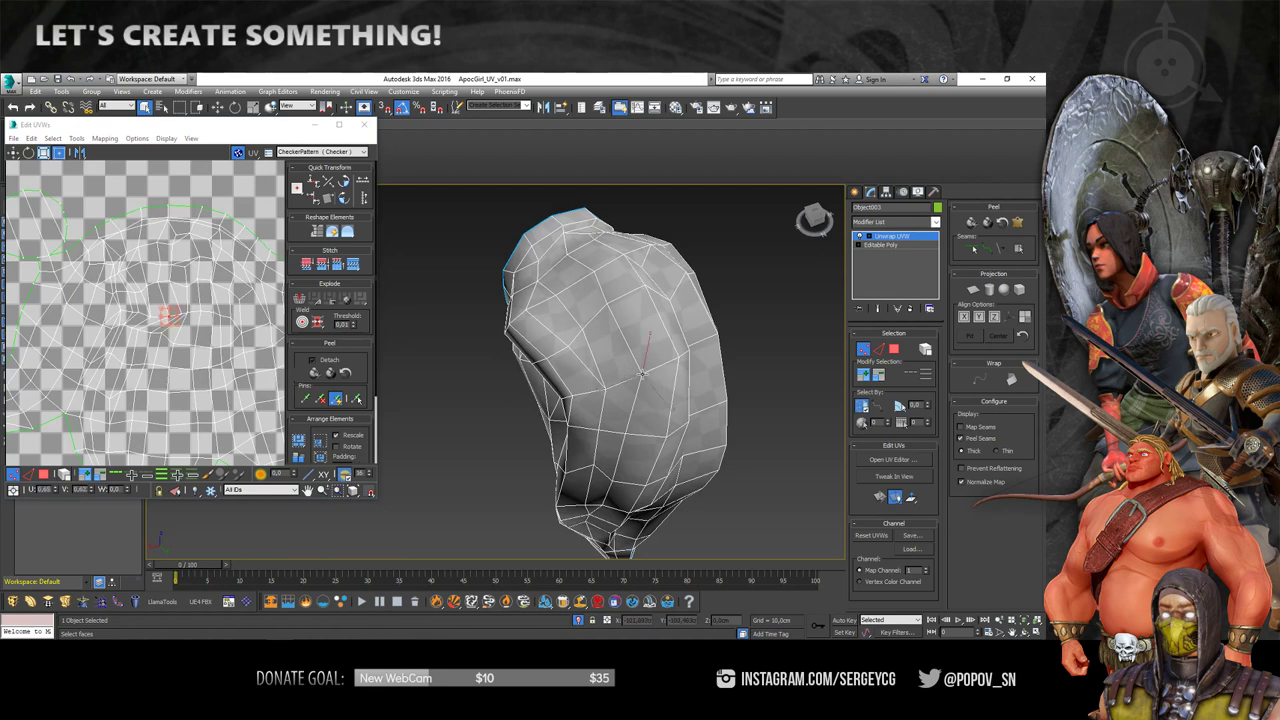
{"action": "middle_click_drag", "start_coordinate": [174, 332], "coordinate": [172, 320]}
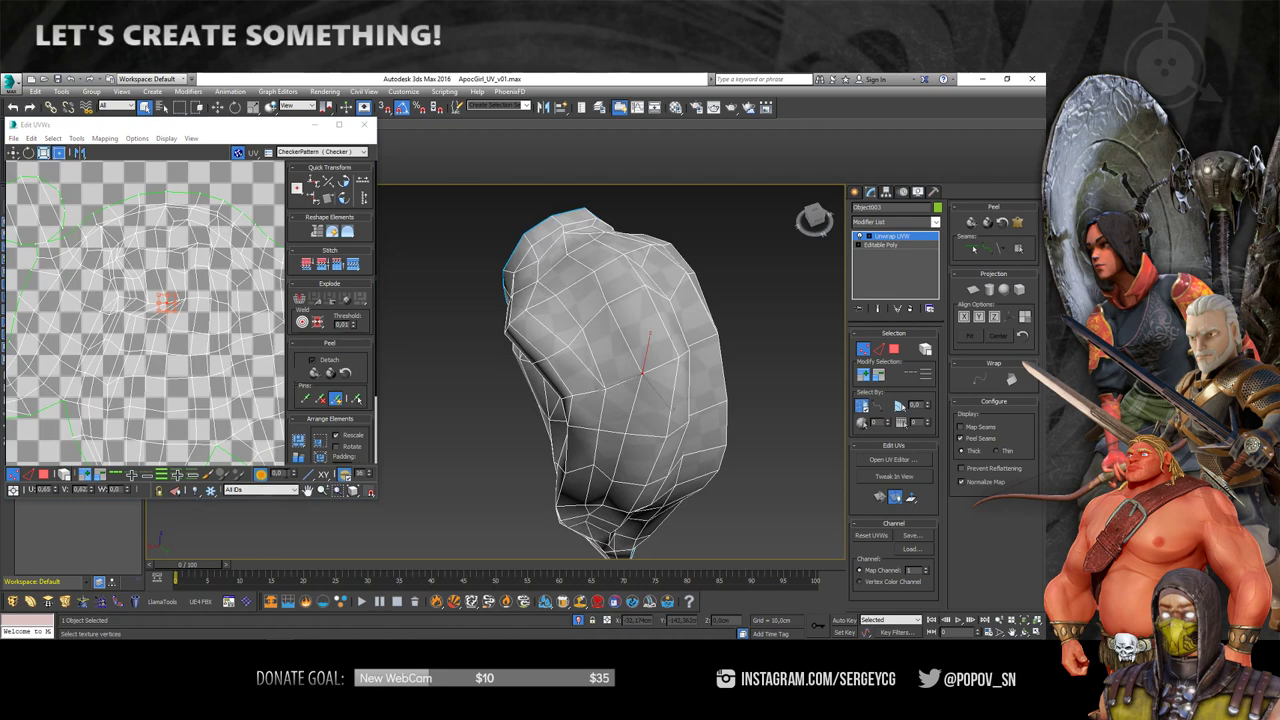
{"action": "left_click", "coordinate": [262, 475]}
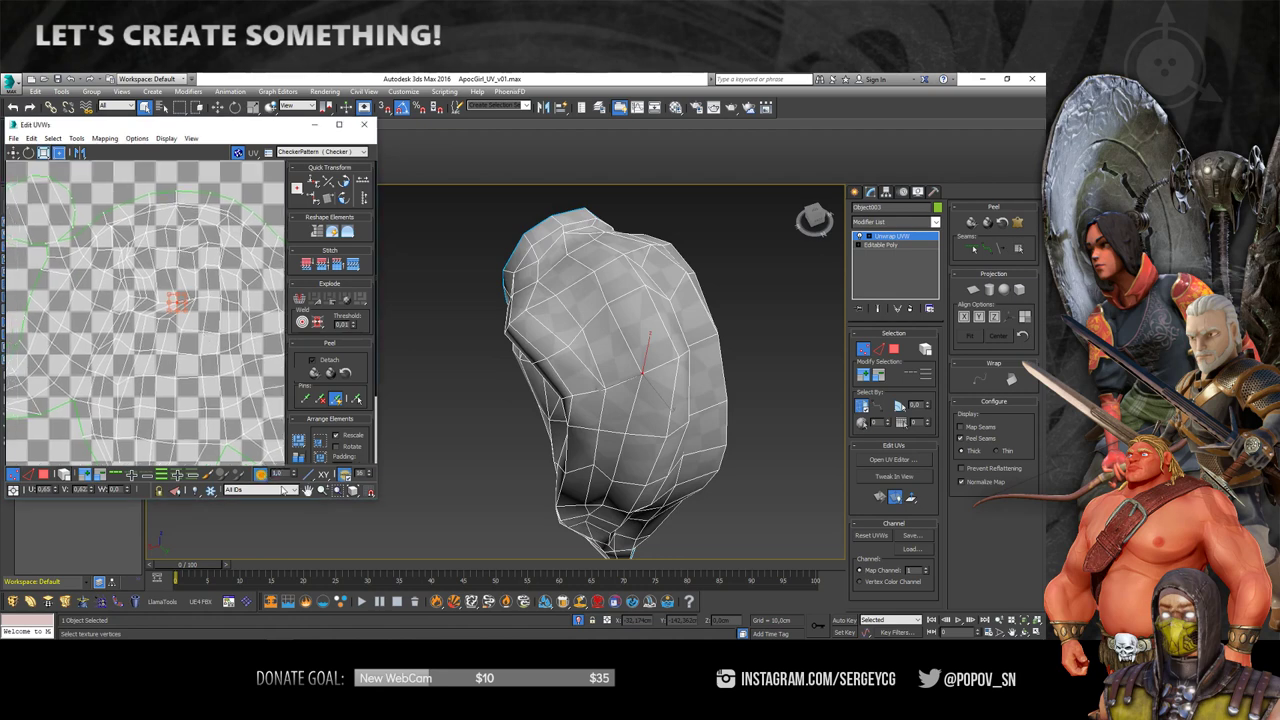
{"action": "middle_click_drag", "start_coordinate": [216, 349], "coordinate": [214, 375]}
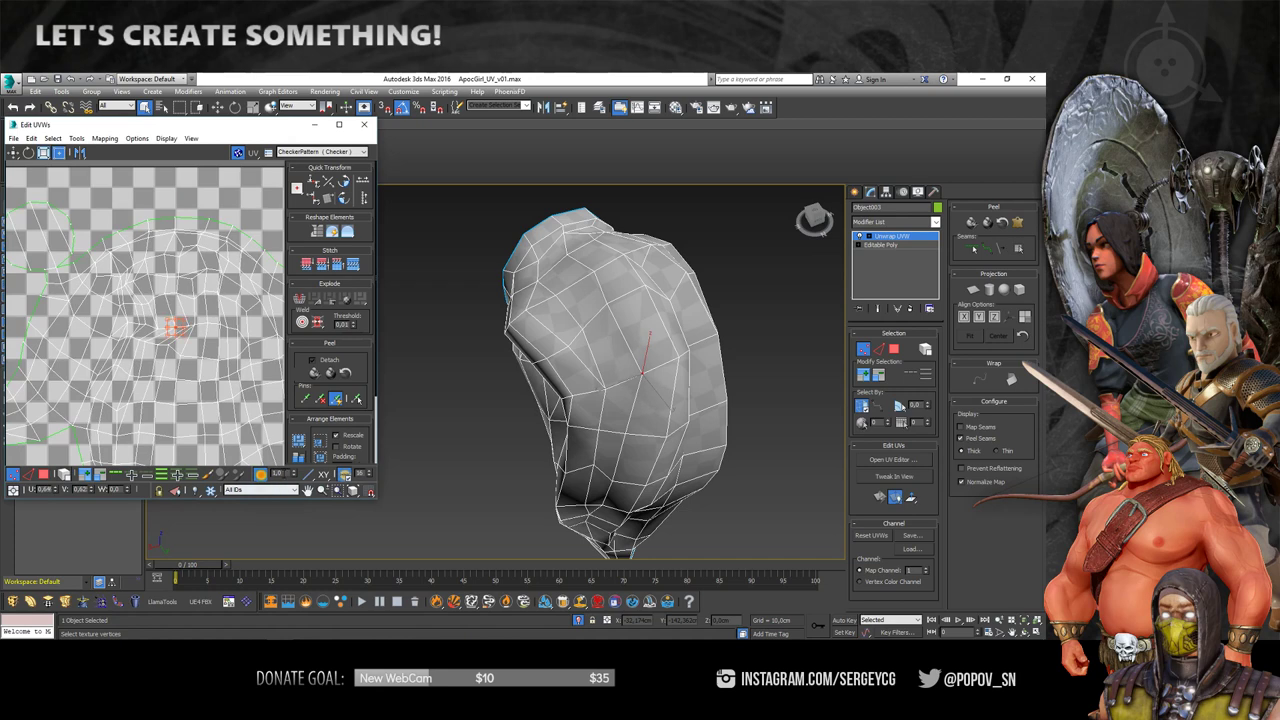
{"action": "left_click", "coordinate": [261, 474]}
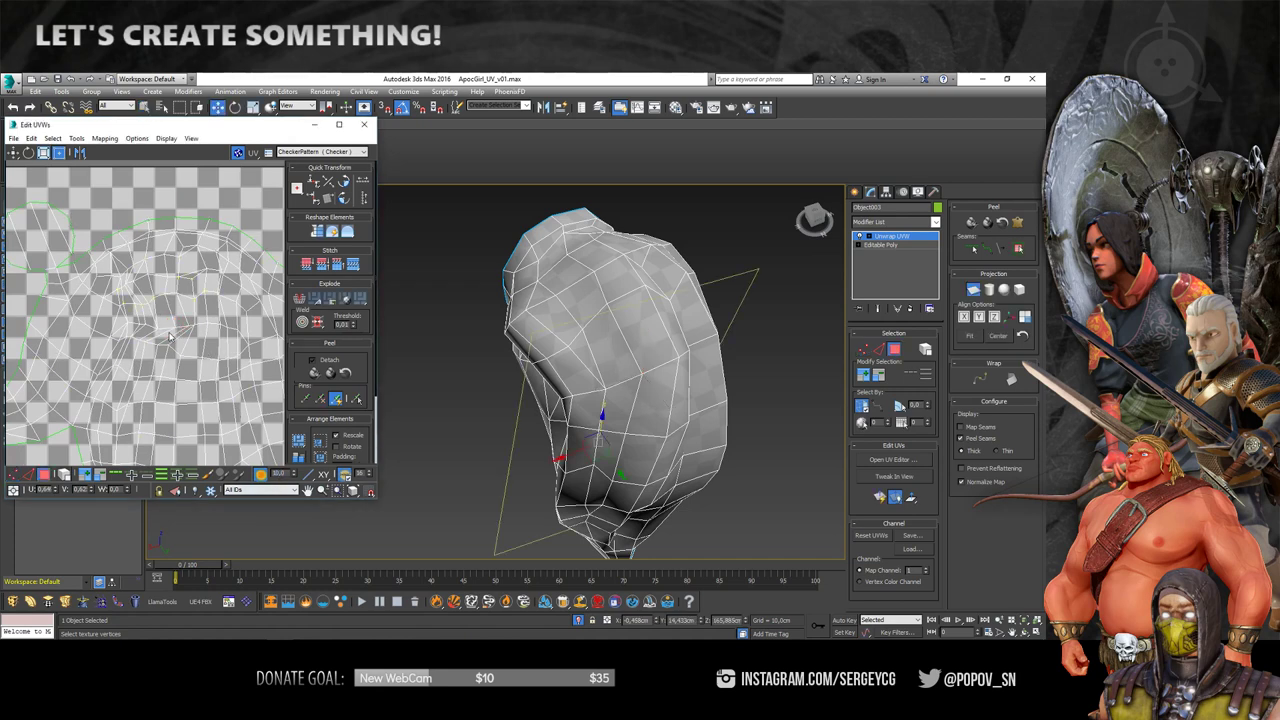
- In UV vertex mode, widen the soft-selection falloff to 80 and nudge a vertex
{"action": "left_click", "coordinate": [13, 474]}
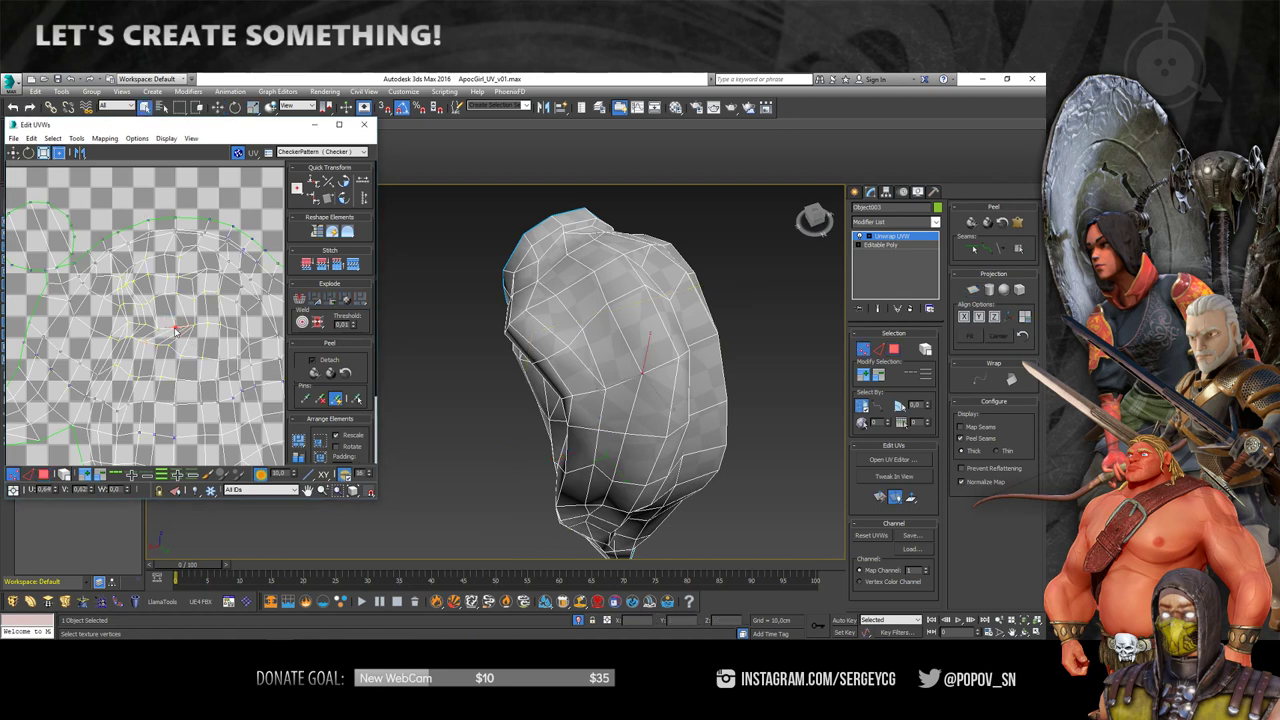
{"action": "left_click_drag", "start_coordinate": [175, 327], "coordinate": [172, 326]}
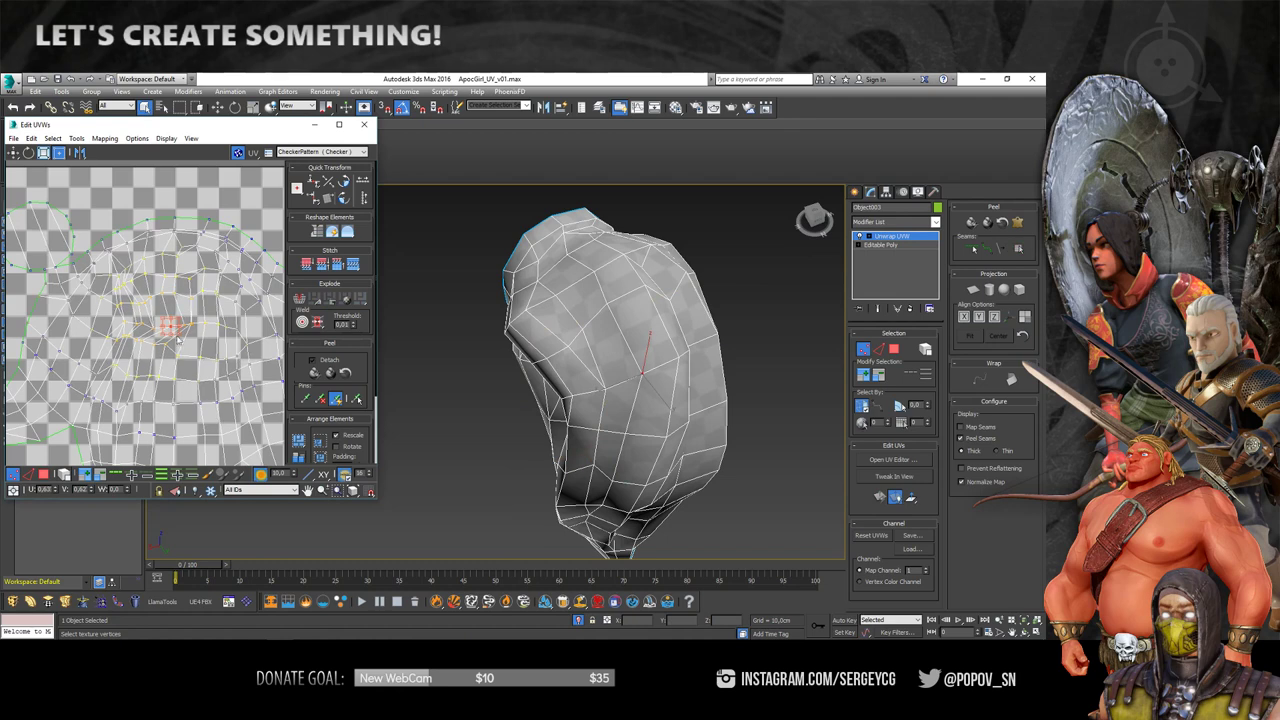
{"action": "key", "text": "ctrl+z"}
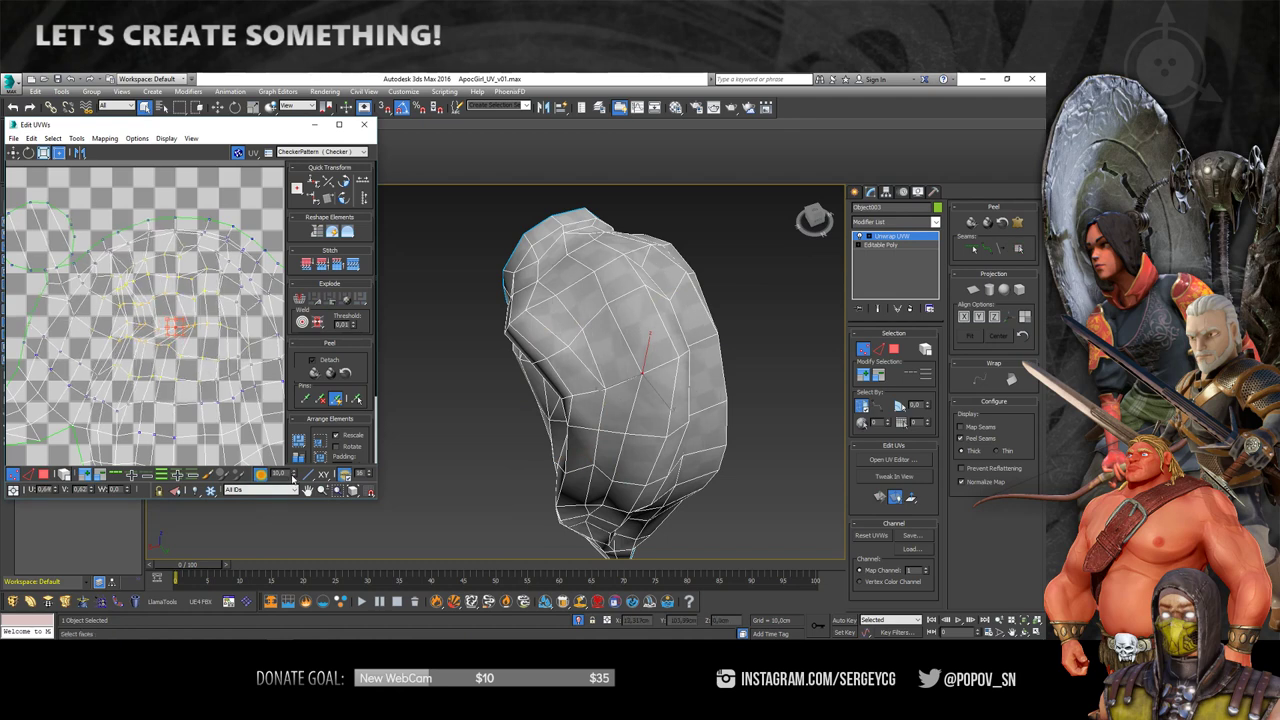
{"action": "left_click_drag", "start_coordinate": [293, 471], "coordinate": [238, 418]}
{"action": "mouse_move", "coordinate": [288, 473]}
{"action": "left_mouse_down"}
{"action": "mouse_move", "coordinate": [288, 440]}
{"action": "mouse_move", "coordinate": [170, 325]}
{"action": "left_mouse_up"}
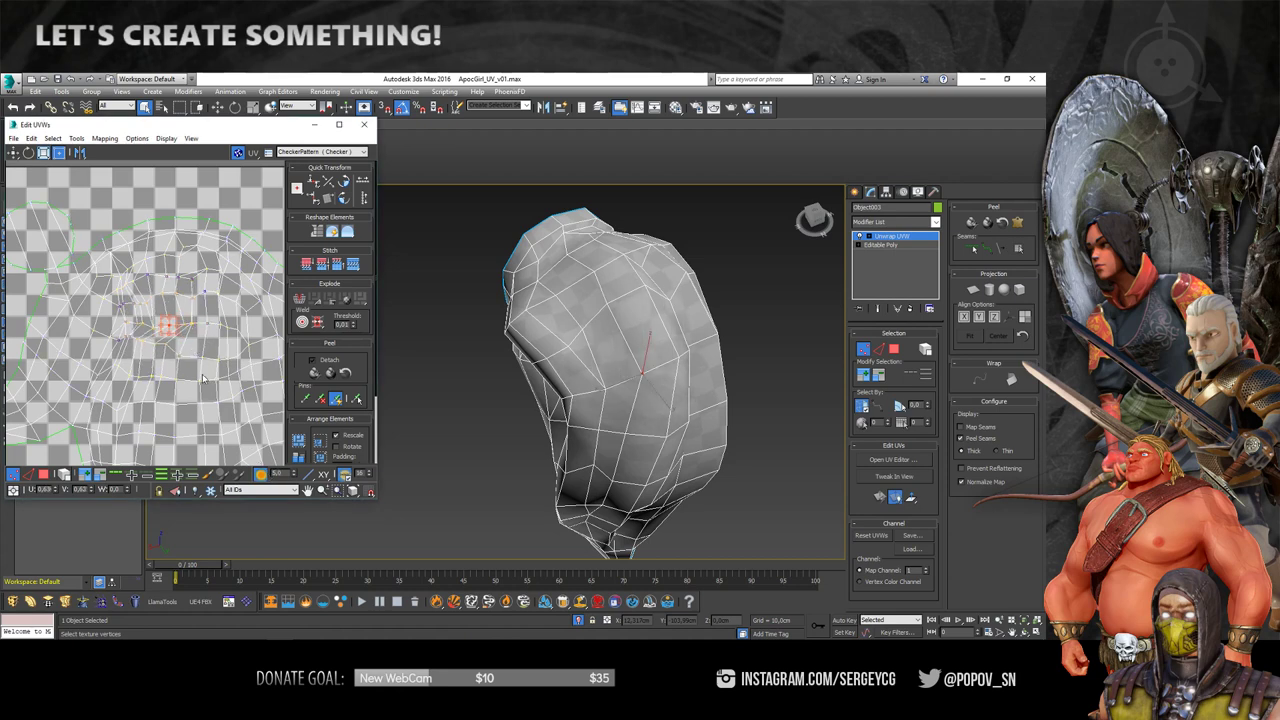
{"action": "scroll", "coordinate": [211, 356], "scroll_direction": "down", "scroll_amount": 2}
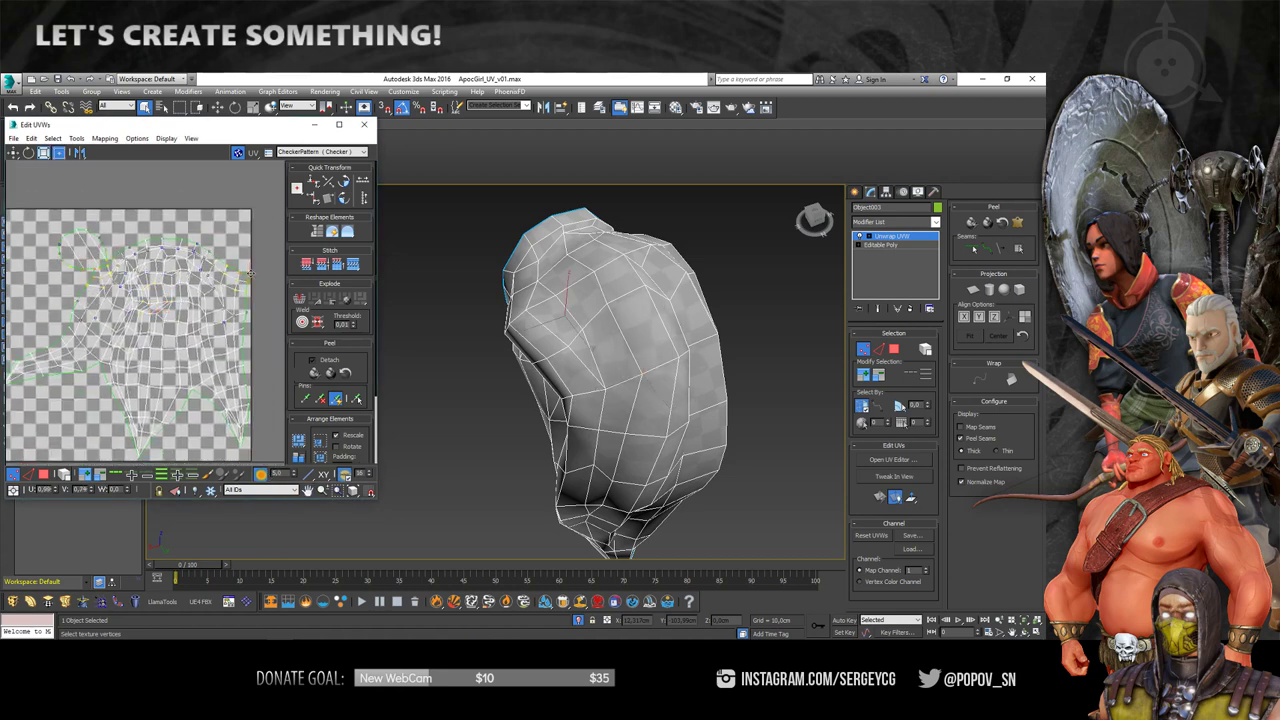
{"action": "left_click_drag", "start_coordinate": [203, 300], "coordinate": [211, 288]}
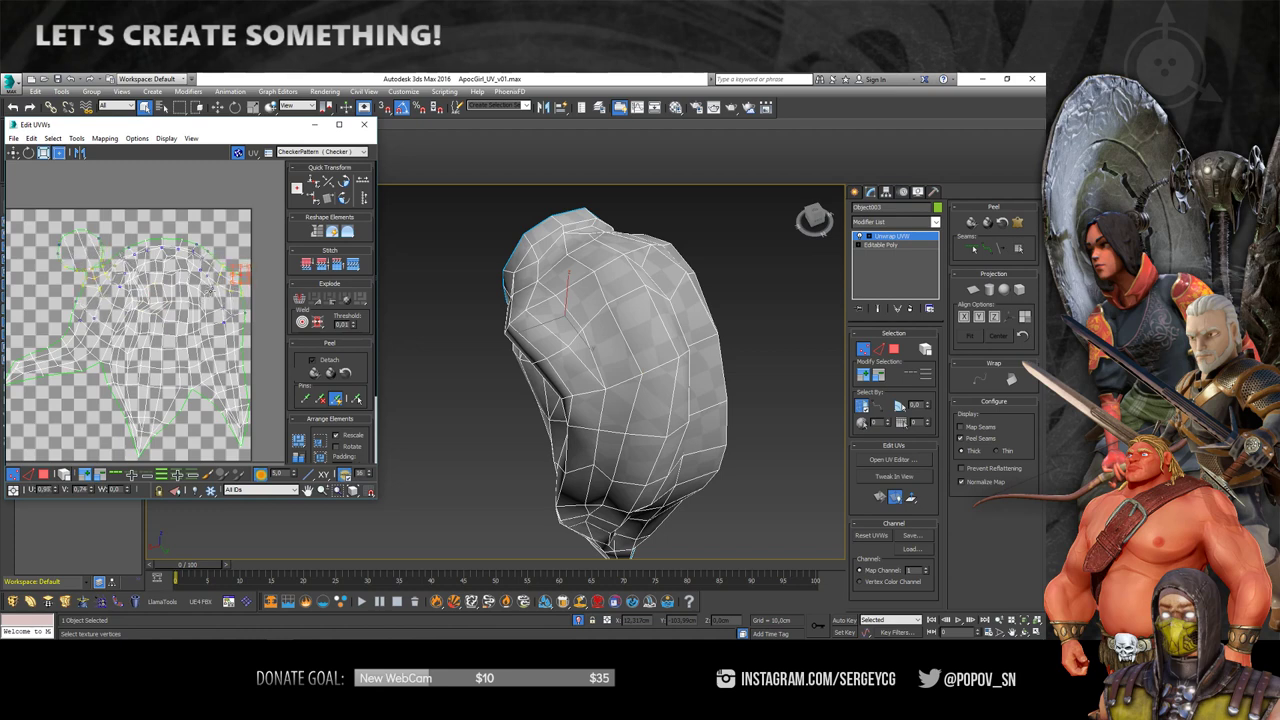
- Shift soft-selected UV vertices left to loosen edges and reduce stretching
{"action": "scroll", "coordinate": [207, 298], "scroll_direction": "up", "scroll_amount": 1}
{"action": "scroll", "coordinate": [169, 313], "scroll_direction": "up", "scroll_amount": 1}
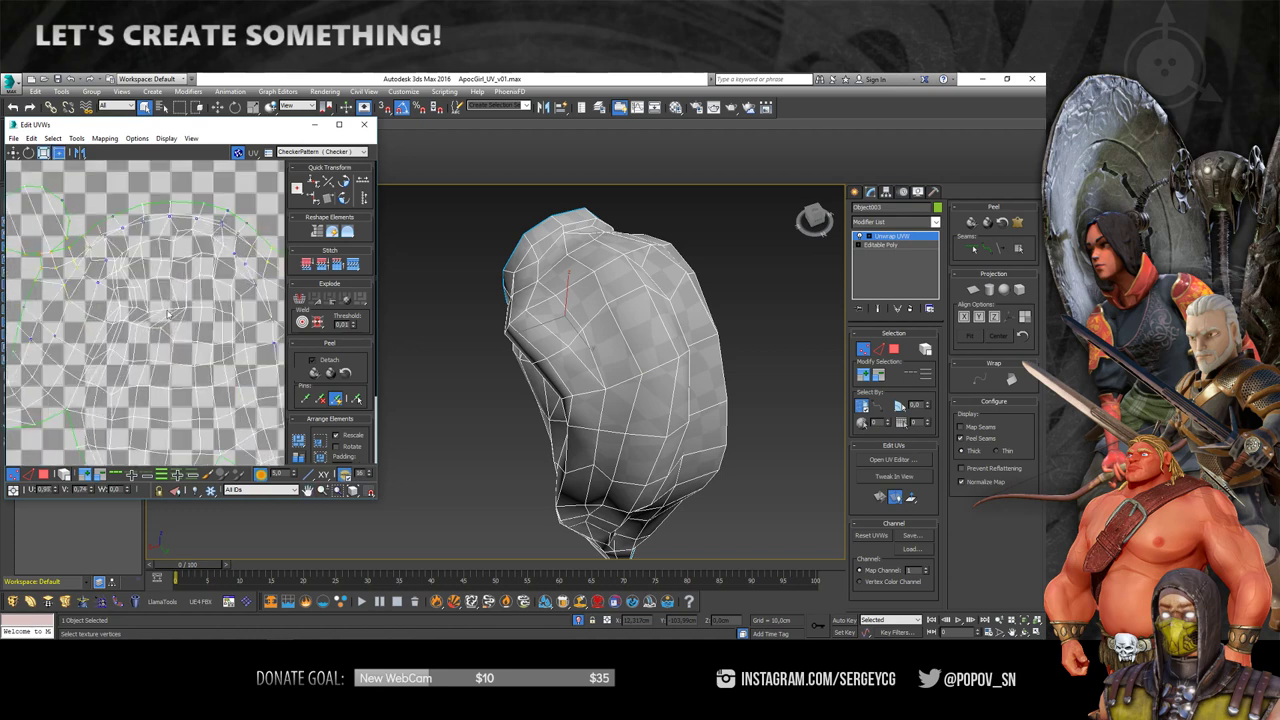
{"action": "left_click", "coordinate": [110, 303]}
{"action": "middle_click_drag", "start_coordinate": [112, 306], "coordinate": [84, 302]}
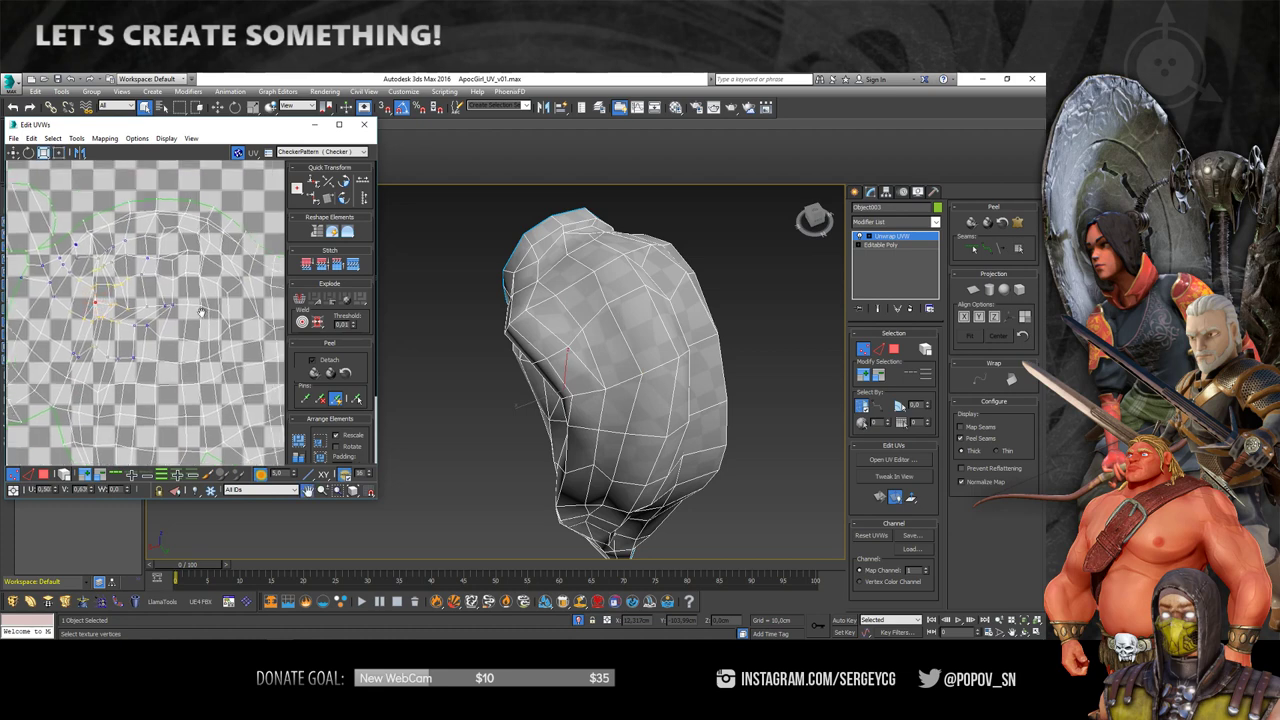
{"action": "left_click_drag", "start_coordinate": [193, 306], "coordinate": [205, 306]}
{"action": "scroll", "coordinate": [145, 303], "scroll_direction": "up", "scroll_amount": 1}
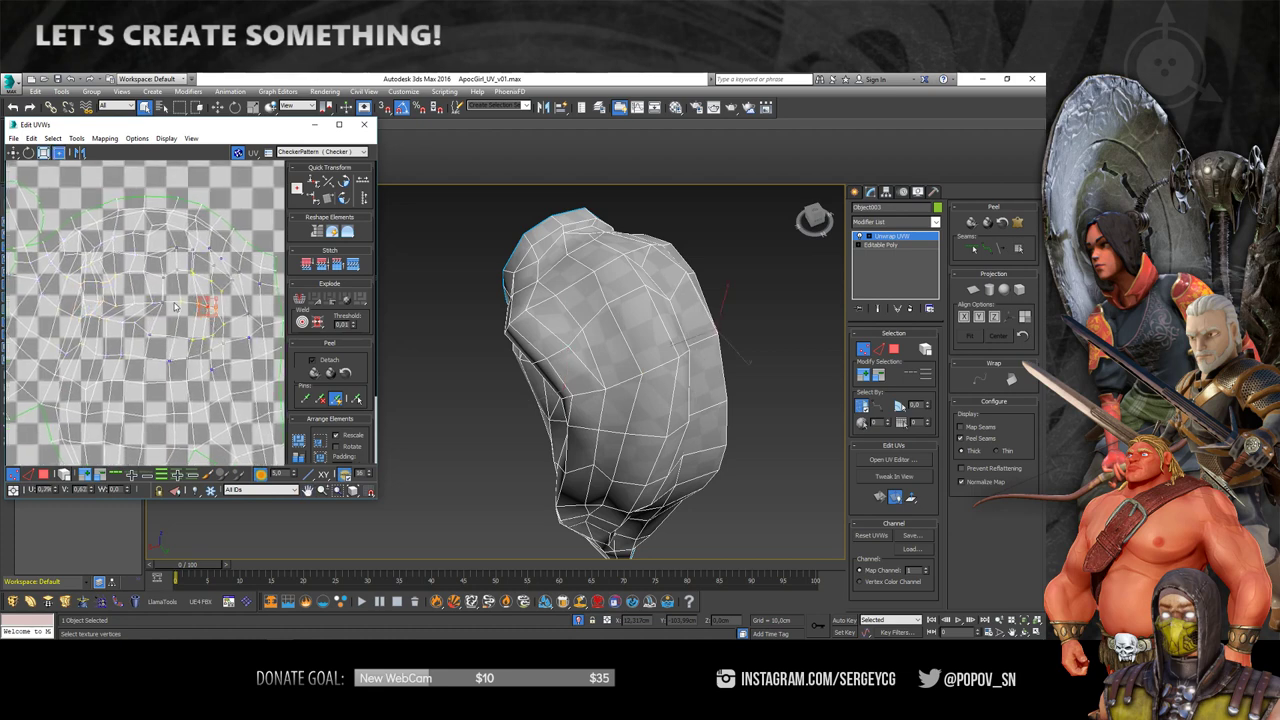
{"action": "scroll", "coordinate": [145, 303], "scroll_direction": "up", "scroll_amount": 1}
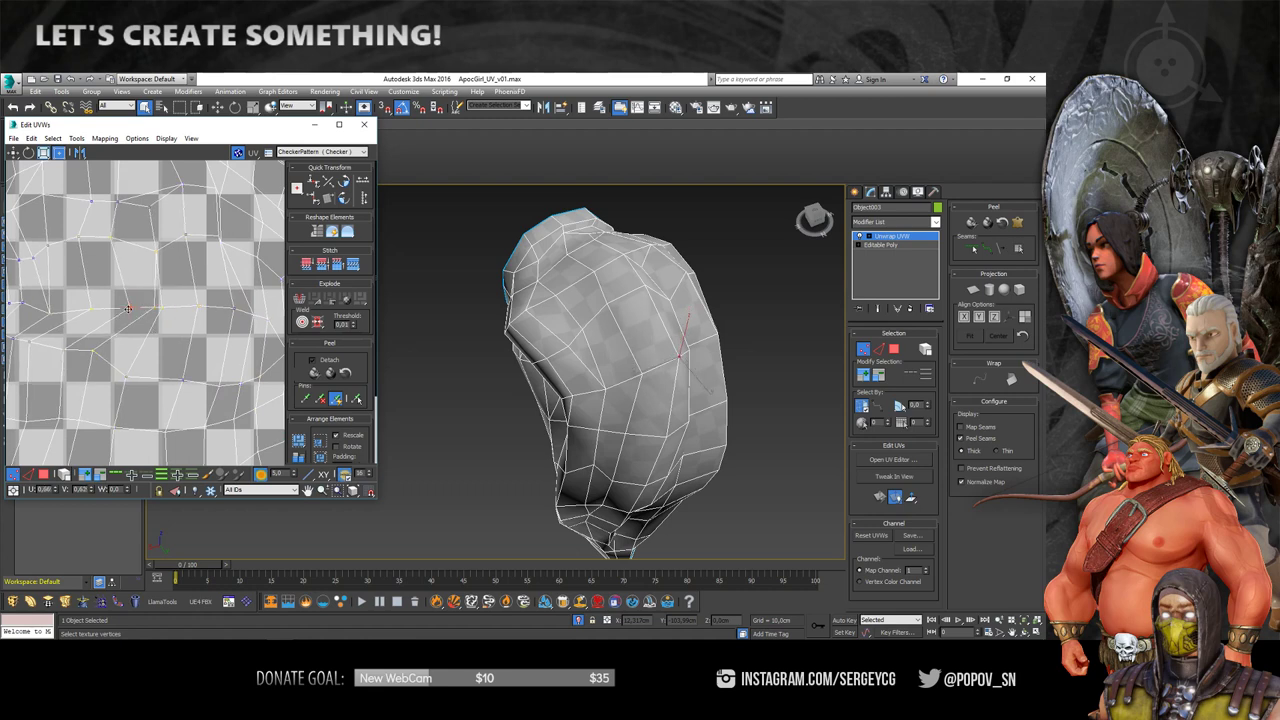
{"action": "left_click_drag", "start_coordinate": [141, 311], "coordinate": [90, 308]}
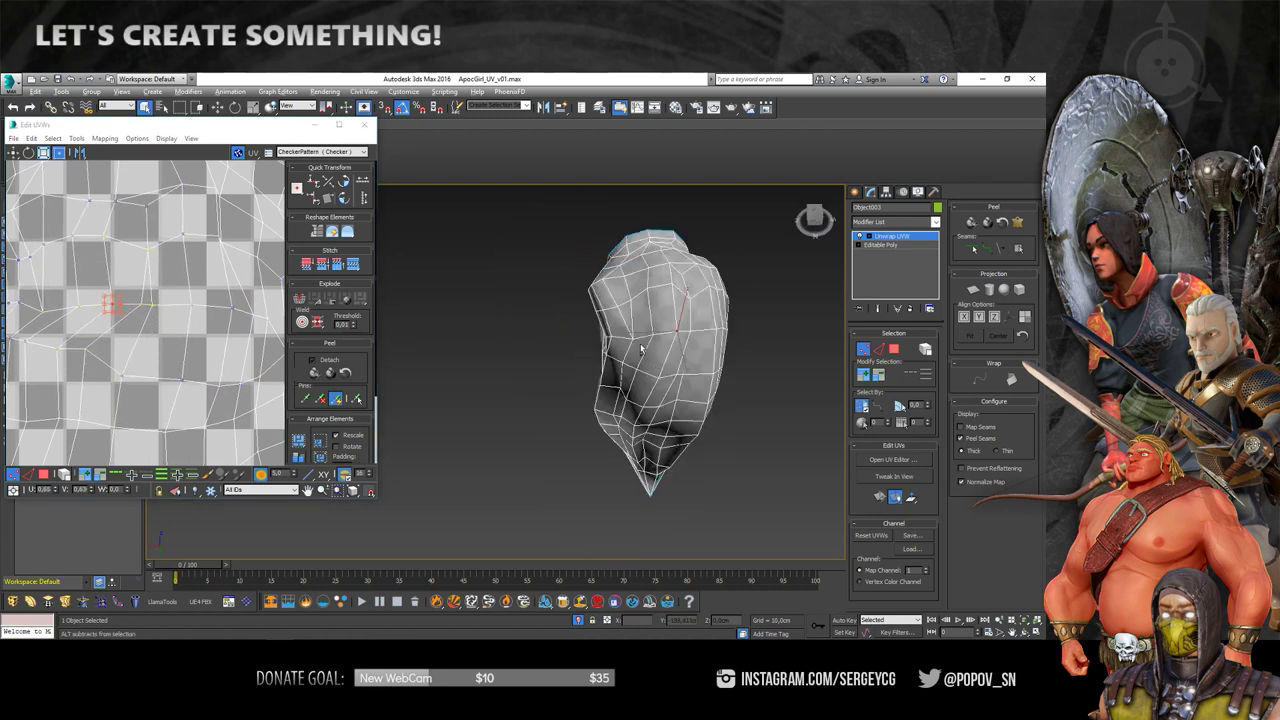
- Select and nudge individual UV vertices while checking the ponytail's checker pattern
{"action": "middle_click_drag", "start_coordinate": [621, 328], "coordinate": [665, 328], "text": "alt"}
{"action": "scroll", "coordinate": [670, 328], "scroll_direction": "up", "scroll_amount": 2}
{"action": "scroll", "coordinate": [162, 331], "scroll_direction": "down", "scroll_amount": 2}
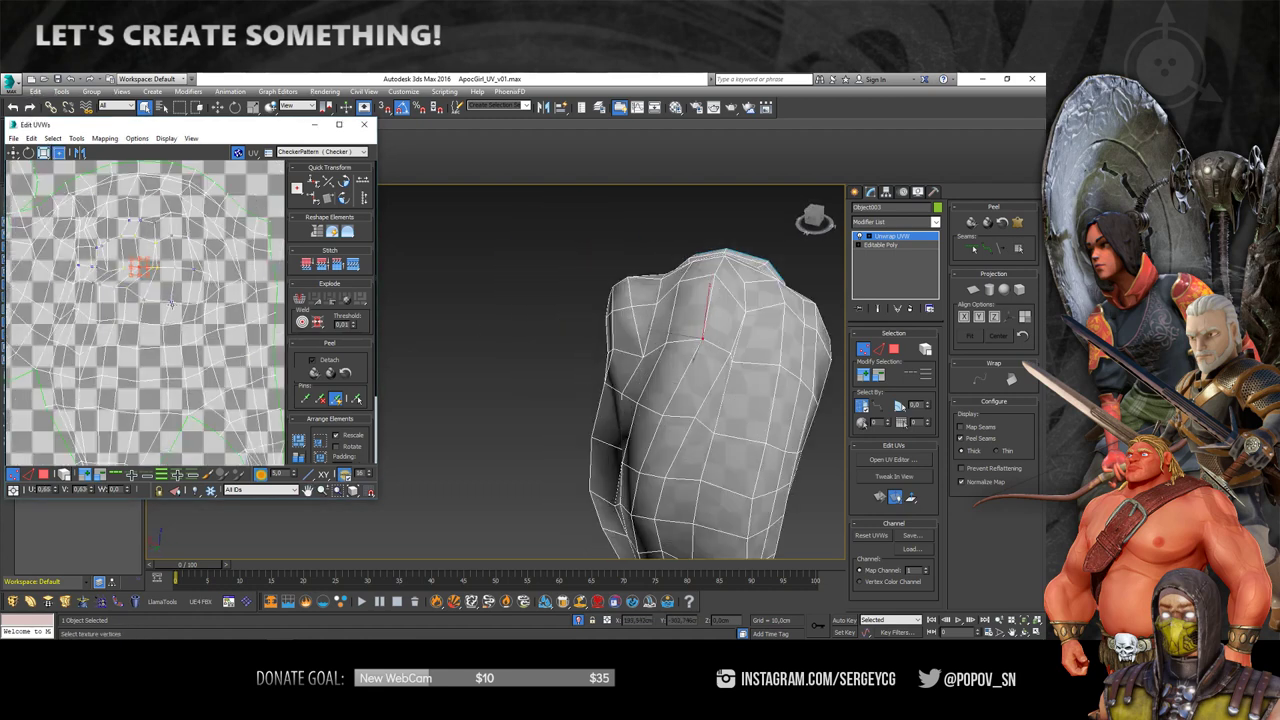
{"action": "left_click", "coordinate": [173, 316]}
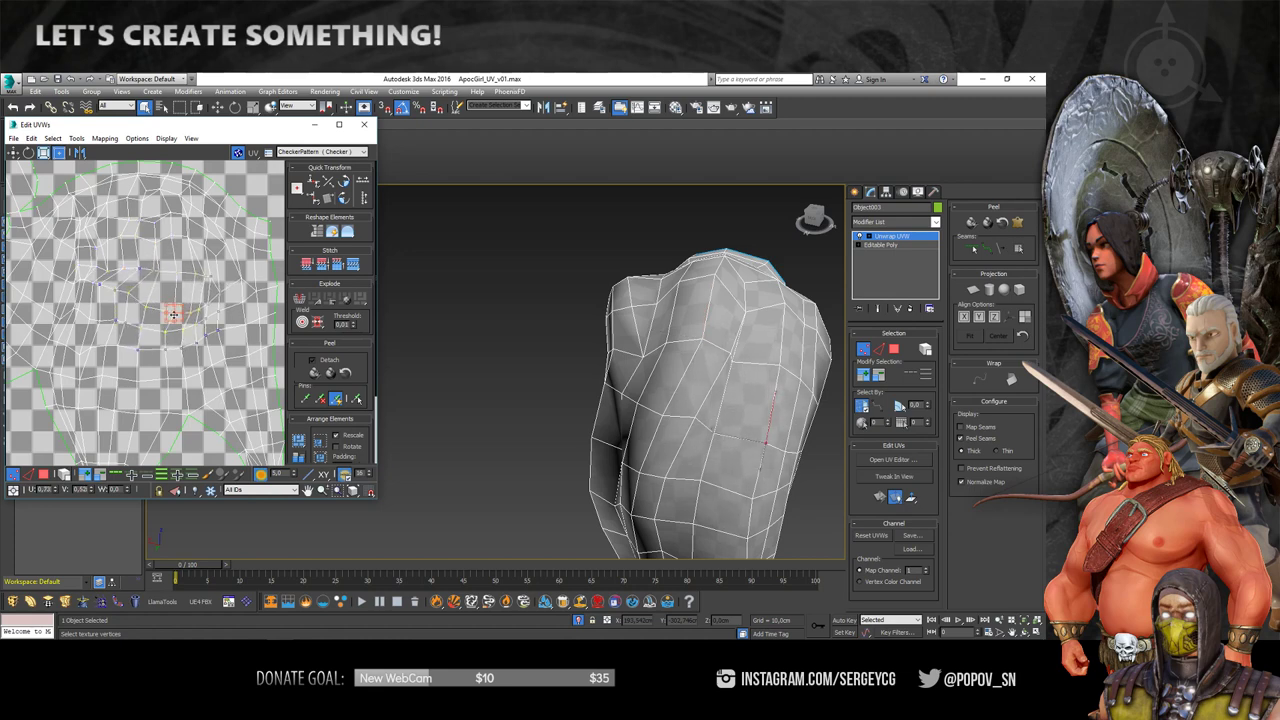
{"action": "key", "text": "ctrl+z"}
{"action": "left_click", "coordinate": [168, 329]}
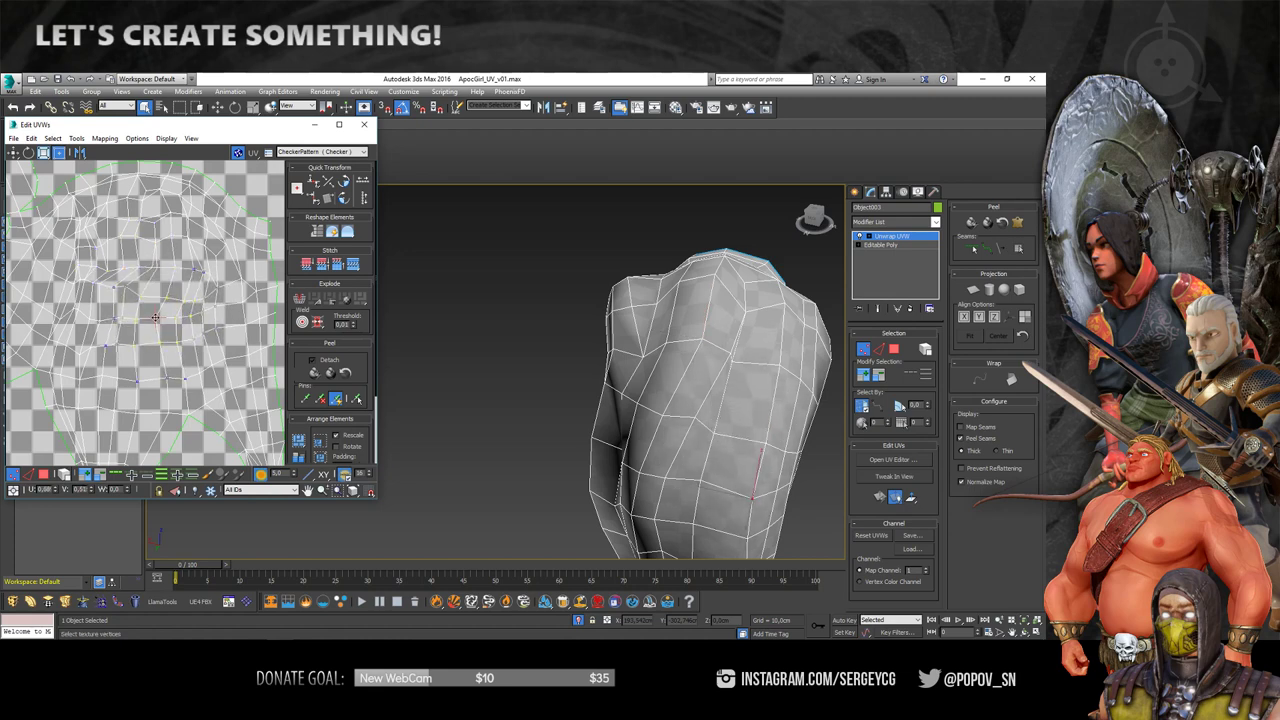
{"action": "left_click", "coordinate": [168, 329]}
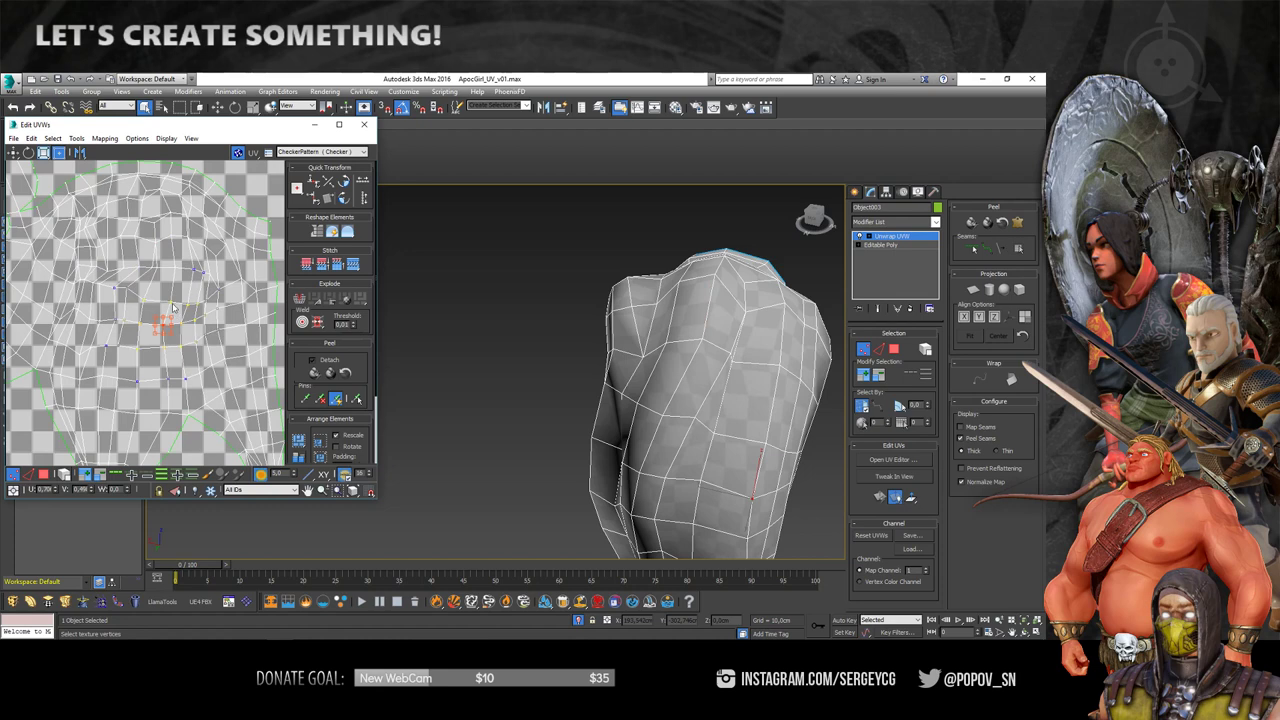
{"action": "left_click", "coordinate": [163, 300]}
{"action": "left_click_drag", "start_coordinate": [158, 298], "coordinate": [164, 302]}
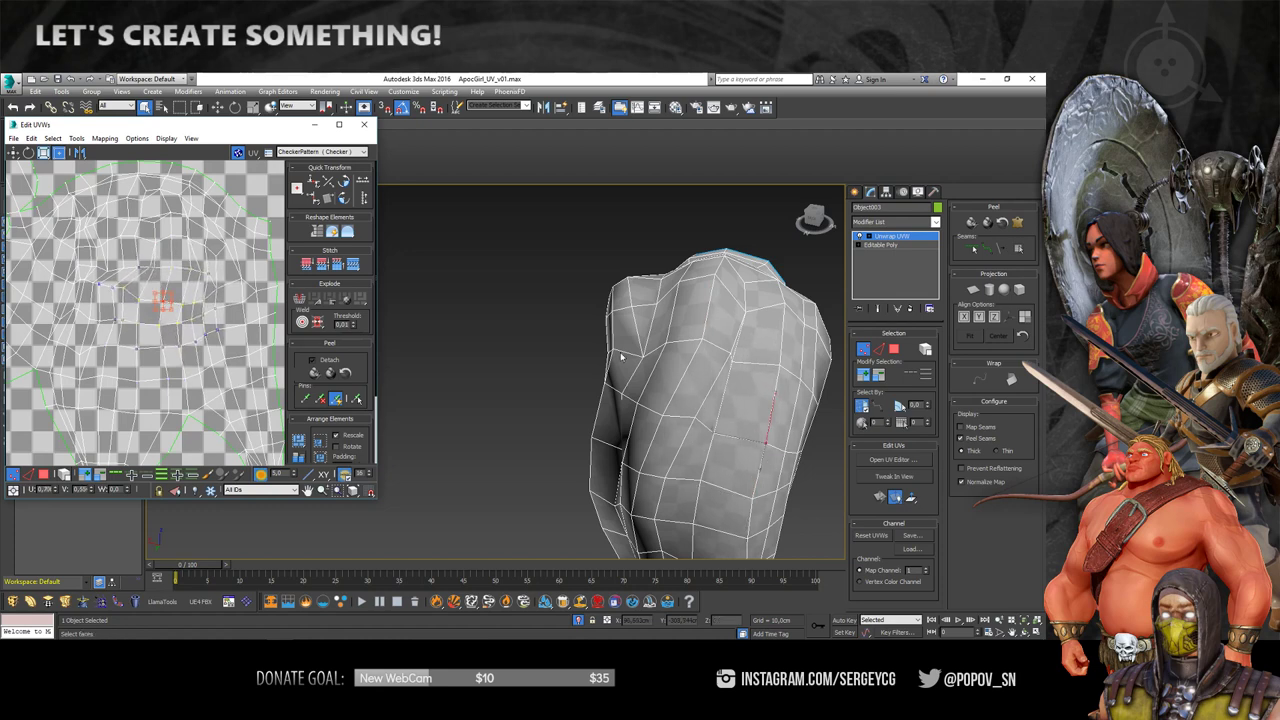
{"action": "middle_click_drag", "start_coordinate": [620, 356], "coordinate": [700, 356], "text": "alt"}
{"action": "scroll", "coordinate": [155, 270], "scroll_direction": "up", "scroll_amount": 2}
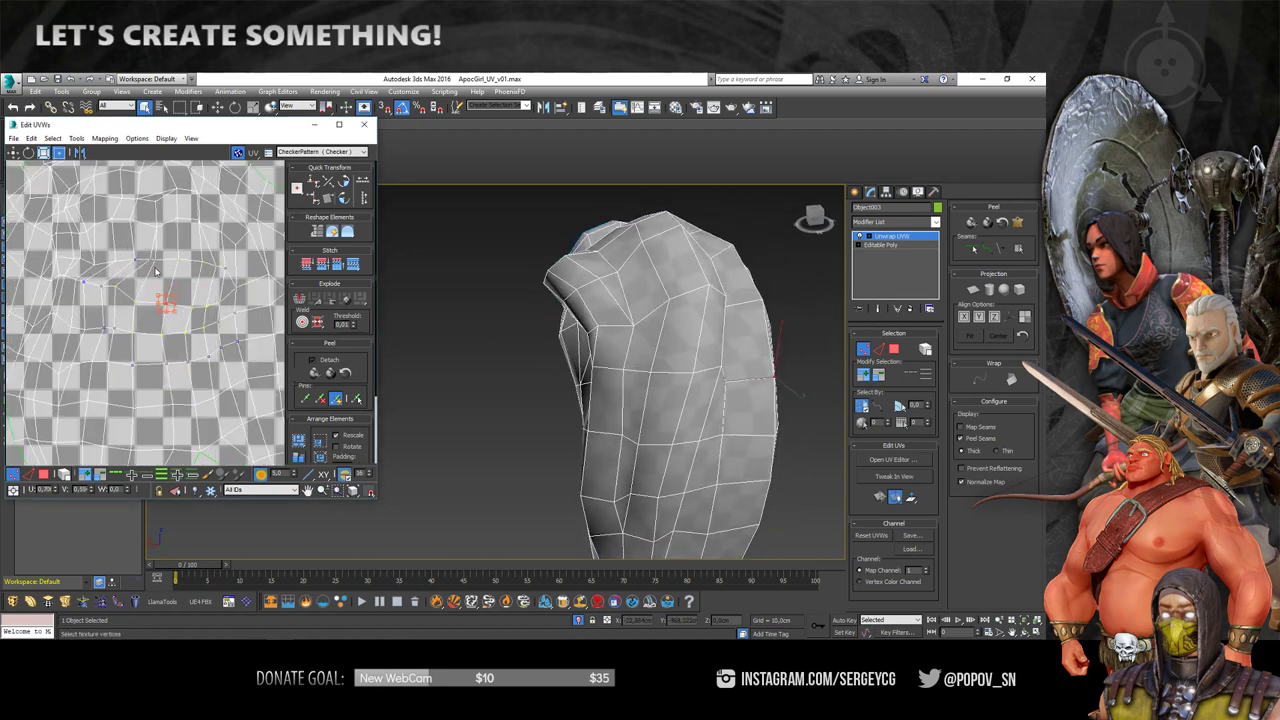
{"action": "left_click", "coordinate": [165, 265]}
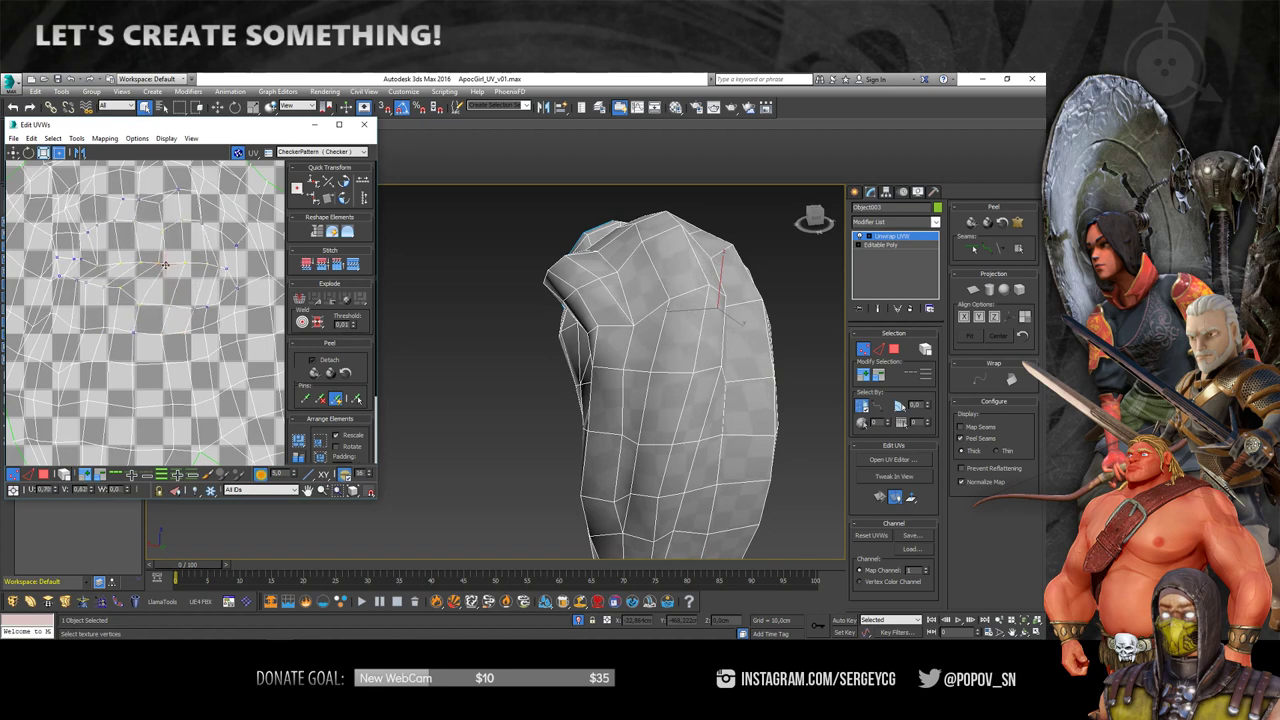
{"action": "left_click", "coordinate": [124, 292]}
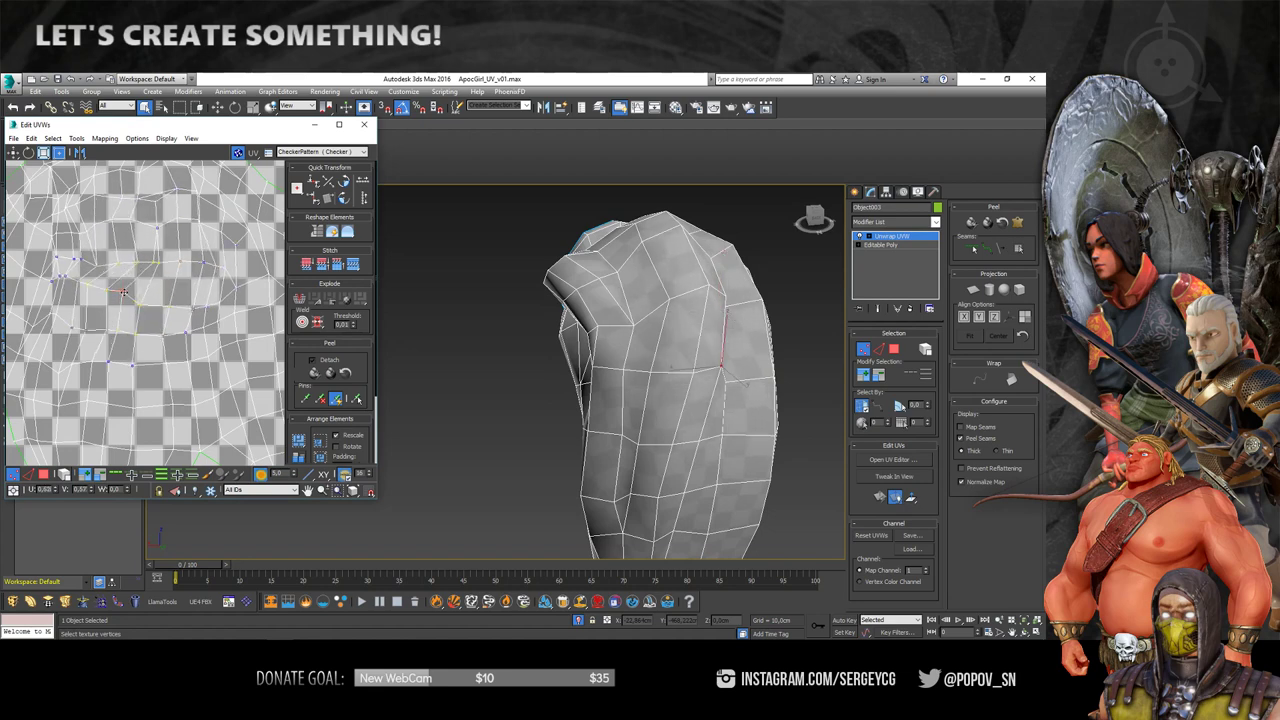
- Adjust UV vertices near the ponytail tip and bring up its viewport quad menu
{"action": "mouse_move", "coordinate": [694, 320]}
{"action": "middle_mouse_down", "text": "alt"}
{"action": "mouse_move", "coordinate": [684, 331]}
{"action": "mouse_move", "coordinate": [815, 290]}
{"action": "middle_mouse_up", "text": "alt"}
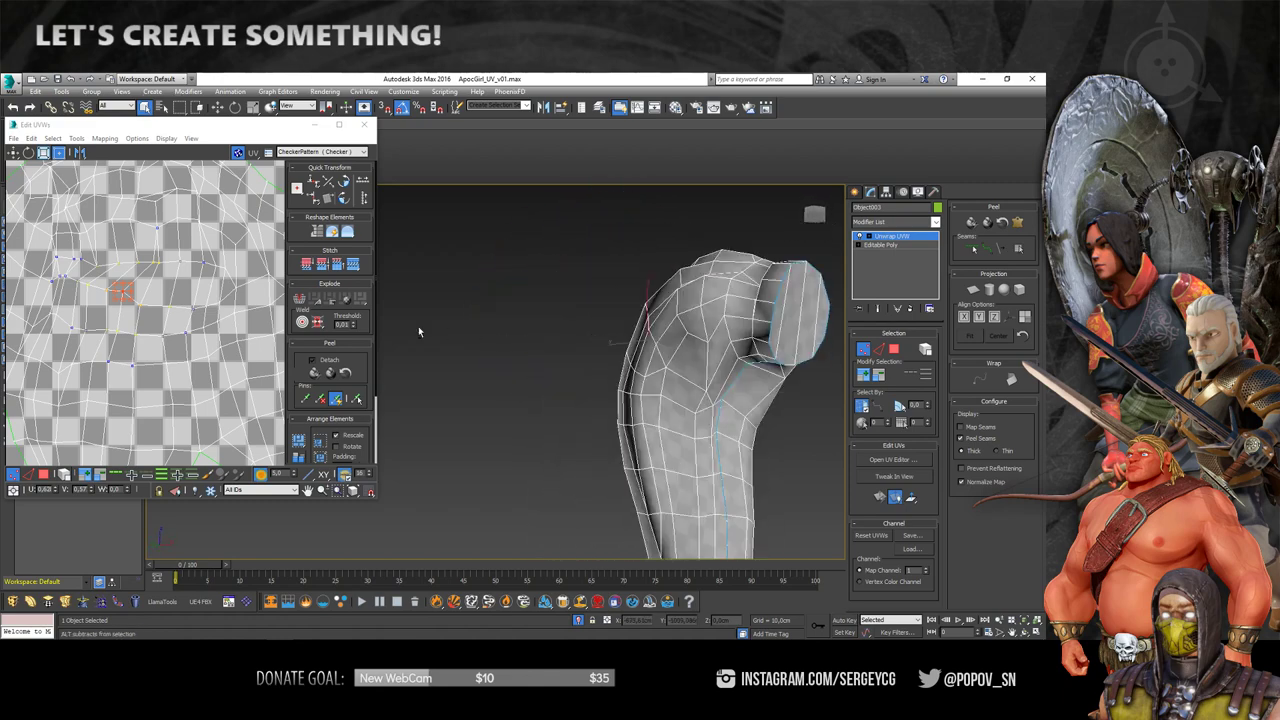
{"action": "middle_click_drag", "start_coordinate": [815, 290], "coordinate": [418, 326], "text": "alt"}
{"action": "scroll", "coordinate": [168, 257], "scroll_direction": "down", "scroll_amount": 1}
{"action": "scroll", "coordinate": [168, 257], "scroll_direction": "down", "scroll_amount": 1}
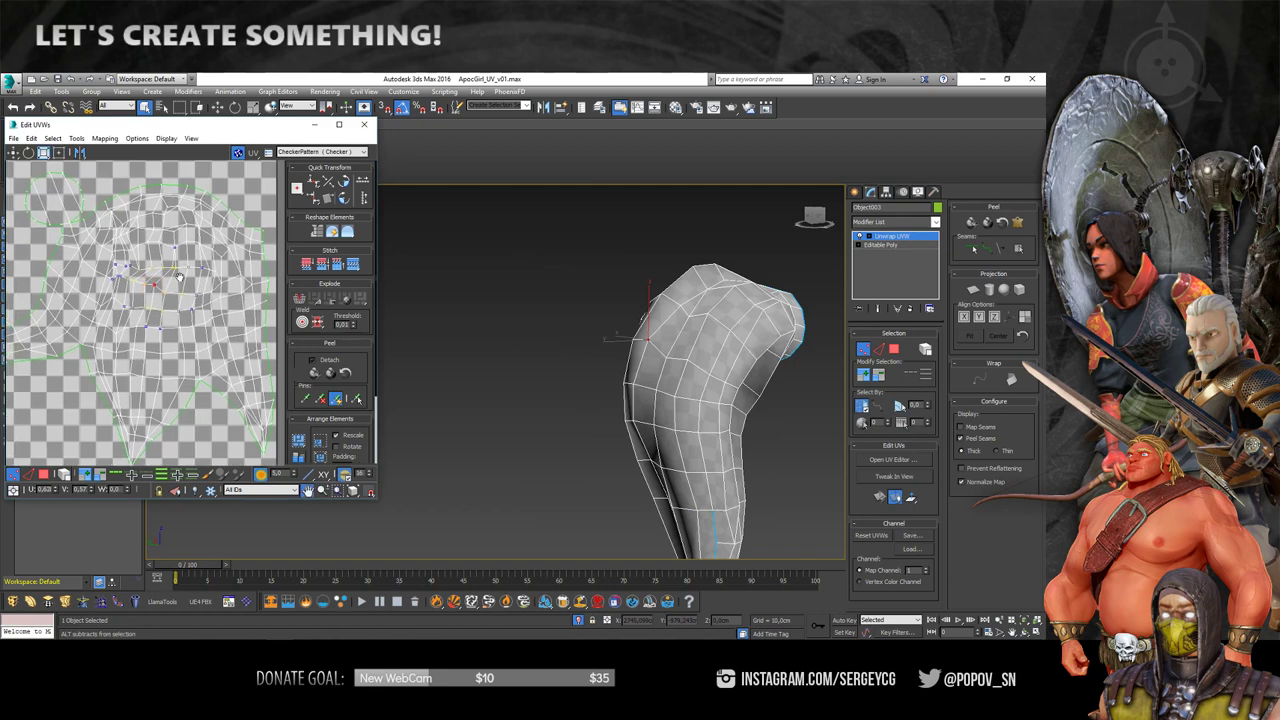
{"action": "scroll", "coordinate": [168, 257], "scroll_direction": "down", "scroll_amount": 1}
{"action": "scroll", "coordinate": [168, 257], "scroll_direction": "down", "scroll_amount": 2}
{"action": "scroll", "coordinate": [196, 304], "scroll_direction": "up", "scroll_amount": 3}
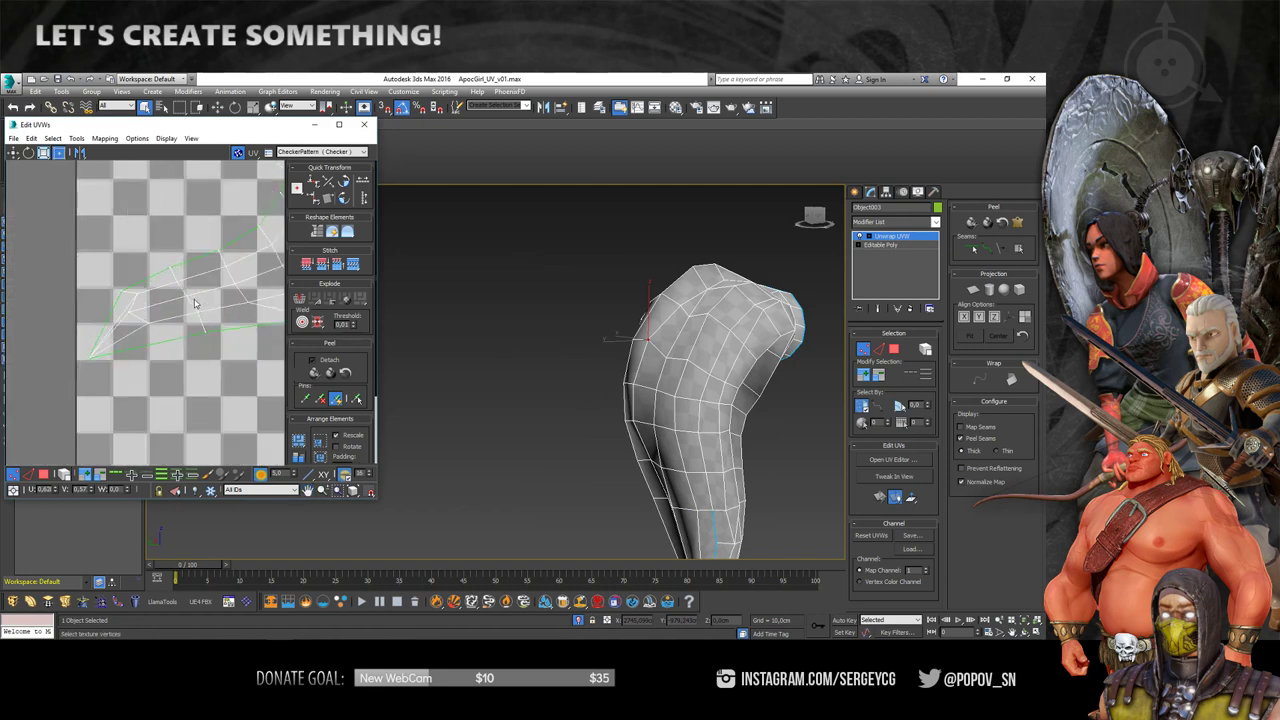
{"action": "left_click", "coordinate": [130, 312]}
{"action": "mouse_move", "coordinate": [660, 320]}
{"action": "middle_mouse_down", "text": "alt"}
{"action": "mouse_move", "coordinate": [710, 263]}
{"action": "mouse_move", "coordinate": [531, 272]}
{"action": "mouse_move", "coordinate": [850, 285]}
{"action": "mouse_move", "coordinate": [700, 290]}
{"action": "middle_mouse_up", "text": "alt"}
{"action": "scroll", "coordinate": [190, 287], "scroll_direction": "down", "scroll_amount": 3}
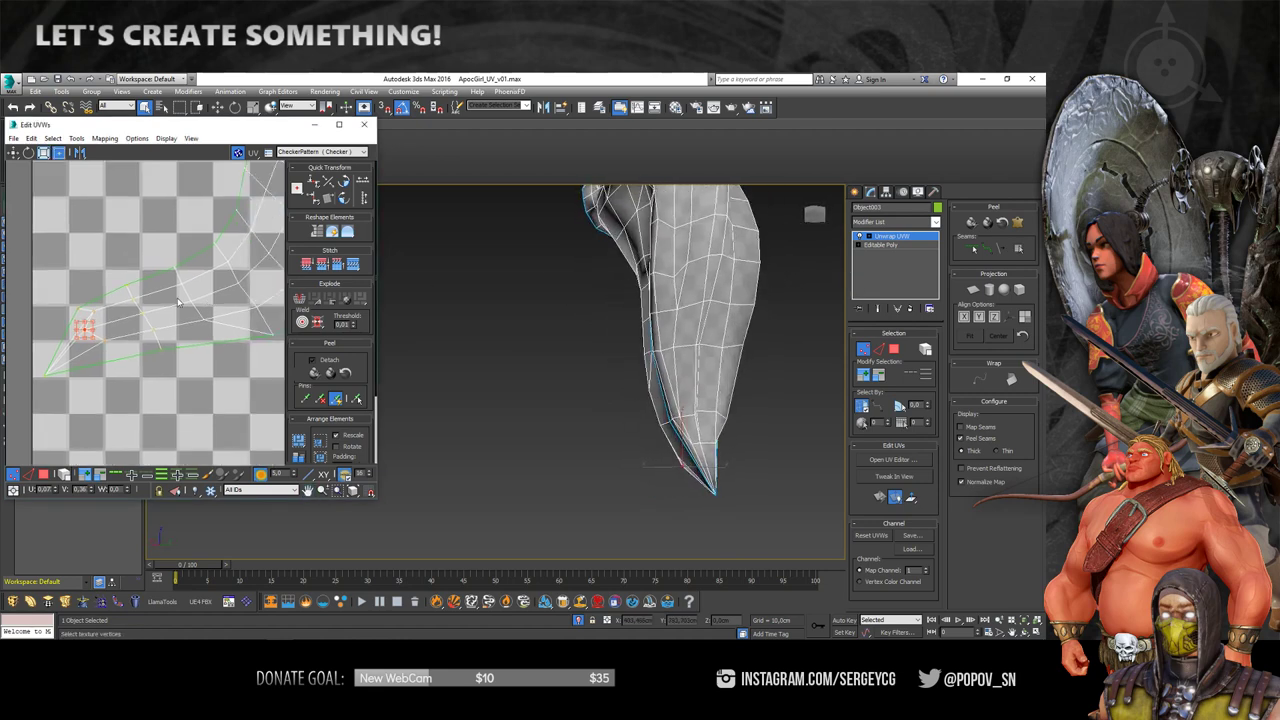
{"action": "scroll", "coordinate": [190, 287], "scroll_direction": "down", "scroll_amount": 3}
{"action": "right_click", "coordinate": [730, 285]}
- Collapse the ponytail to Editable Poly and exit Isolate Selection to show the whole character
{"action": "left_click", "coordinate": [730, 300]}
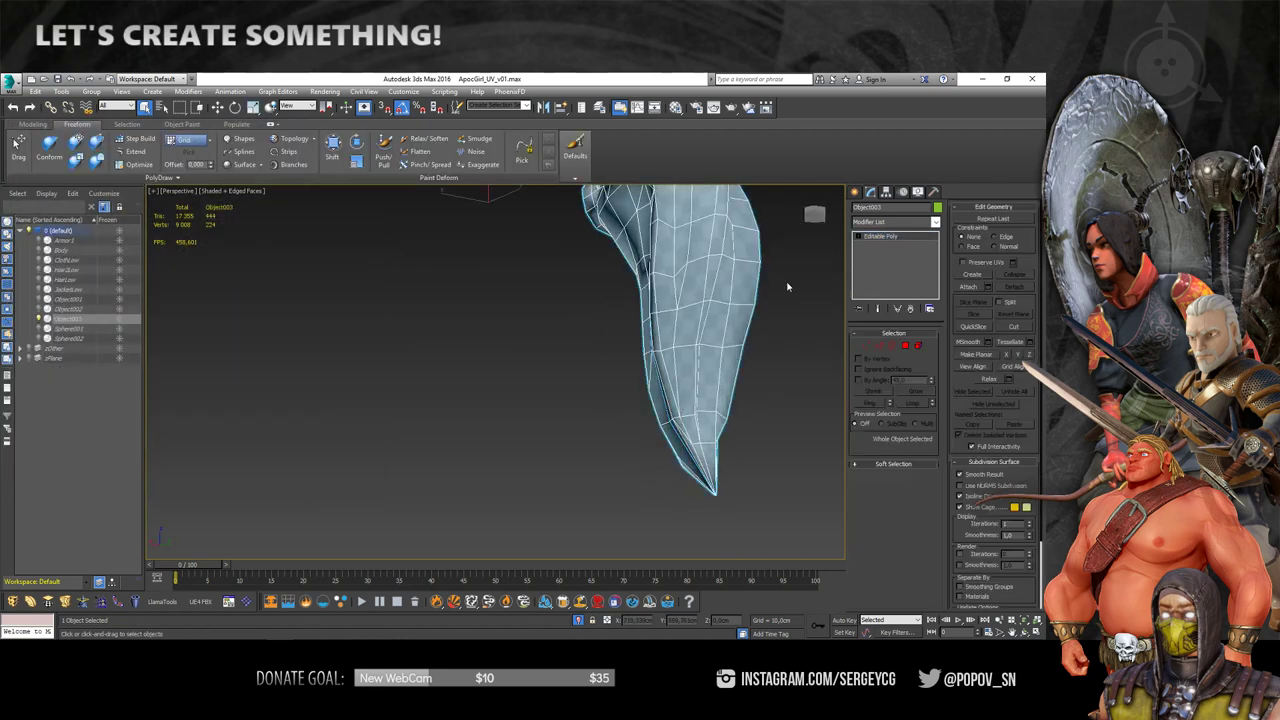
{"action": "mouse_move", "coordinate": [730, 300]}
{"action": "middle_mouse_down", "text": "alt"}
{"action": "mouse_move", "coordinate": [598, 352]}
{"action": "mouse_move", "coordinate": [547, 325]}
{"action": "mouse_move", "coordinate": [595, 324]}
{"action": "mouse_move", "coordinate": [594, 408]}
{"action": "middle_mouse_up", "text": "alt"}
{"action": "left_click", "coordinate": [580, 345]}
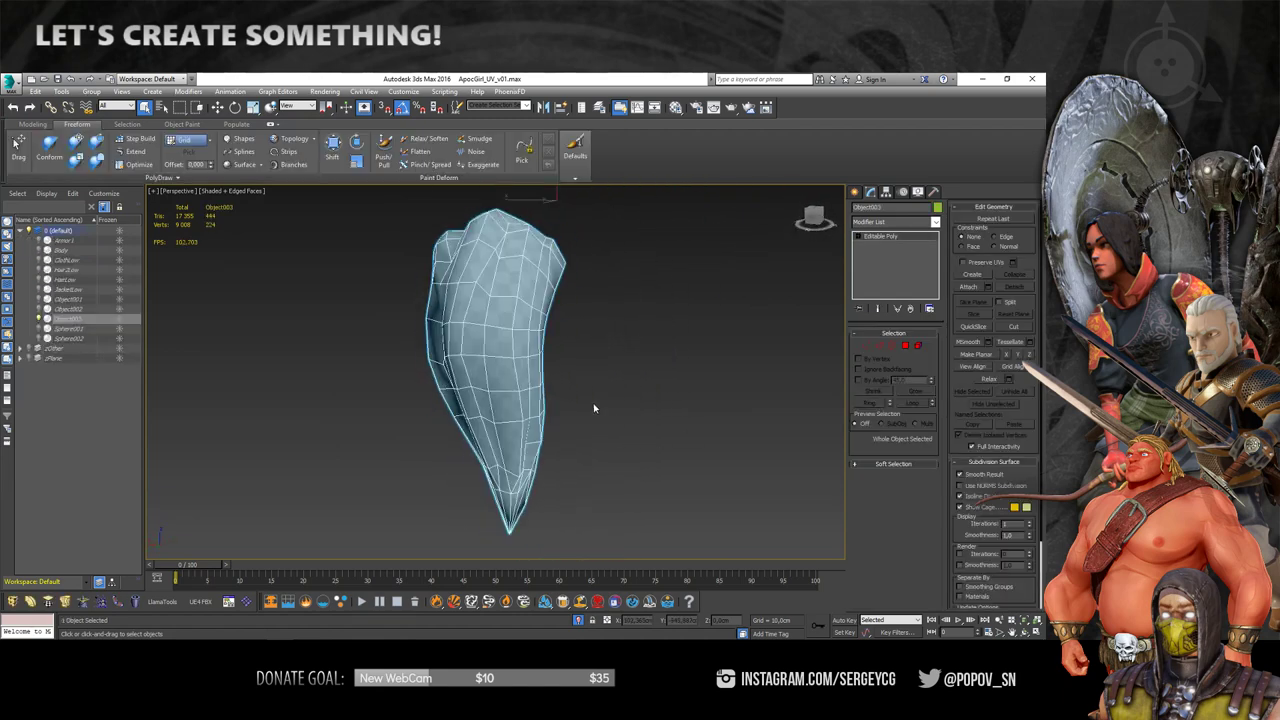
{"action": "left_click", "coordinate": [578, 621]}
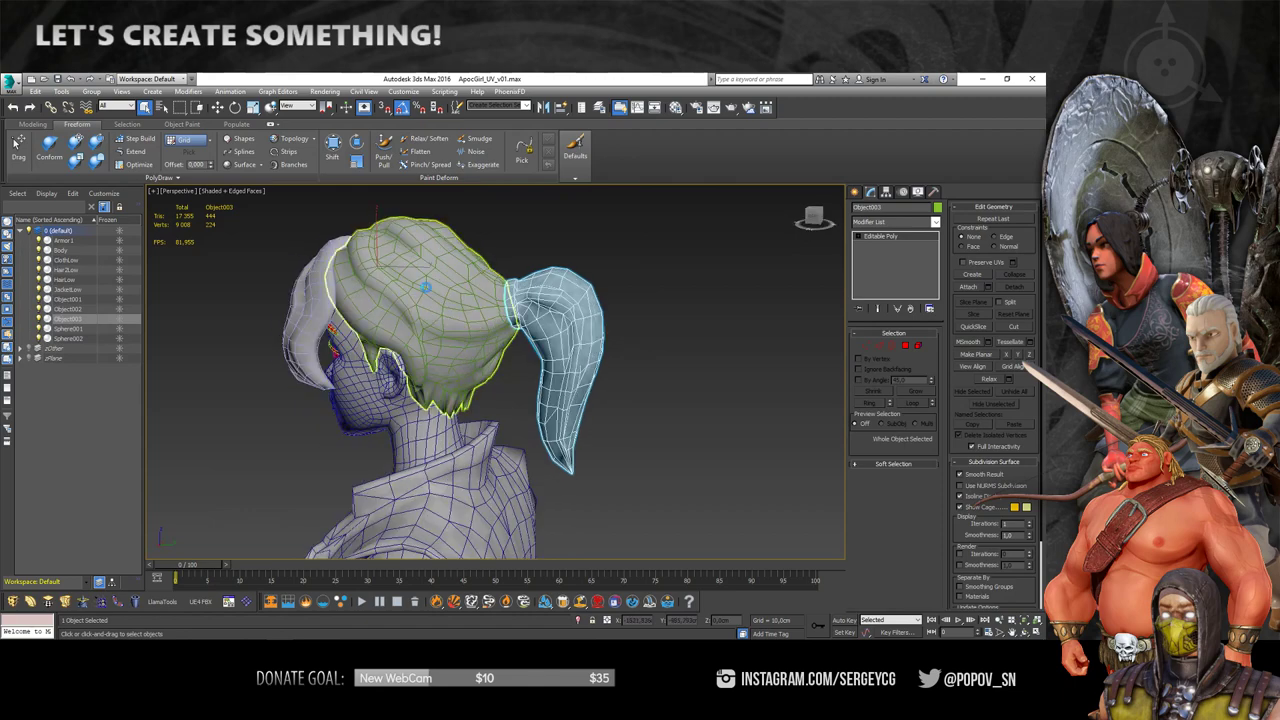
- Select HairLow, the main hair mesh, and add an Unwrap UVW modifier
{"action": "left_click", "coordinate": [503, 326]}
{"action": "middle_click_drag", "start_coordinate": [503, 326], "coordinate": [607, 320], "text": "alt"}
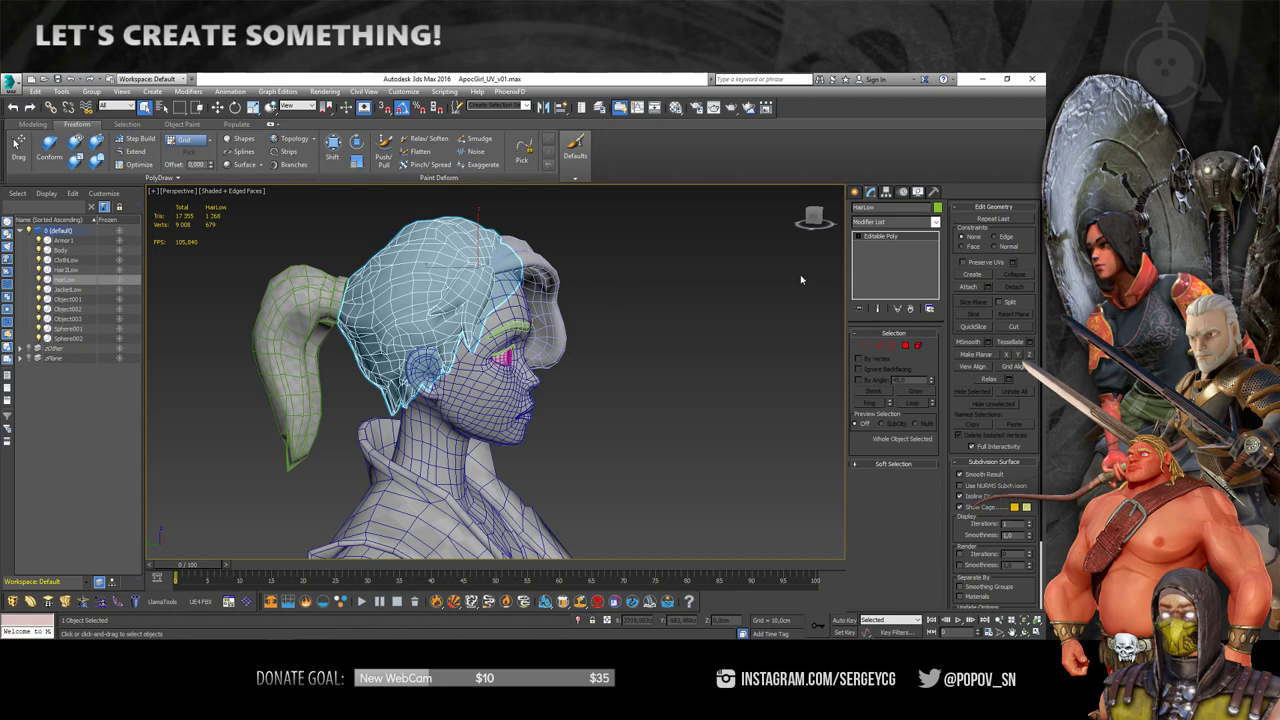
{"action": "mouse_move", "coordinate": [805, 225]}
{"action": "middle_mouse_down", "text": "alt"}
{"action": "mouse_move", "coordinate": [500, 300]}
{"action": "mouse_move", "coordinate": [438, 264]}
{"action": "middle_mouse_up", "text": "alt"}
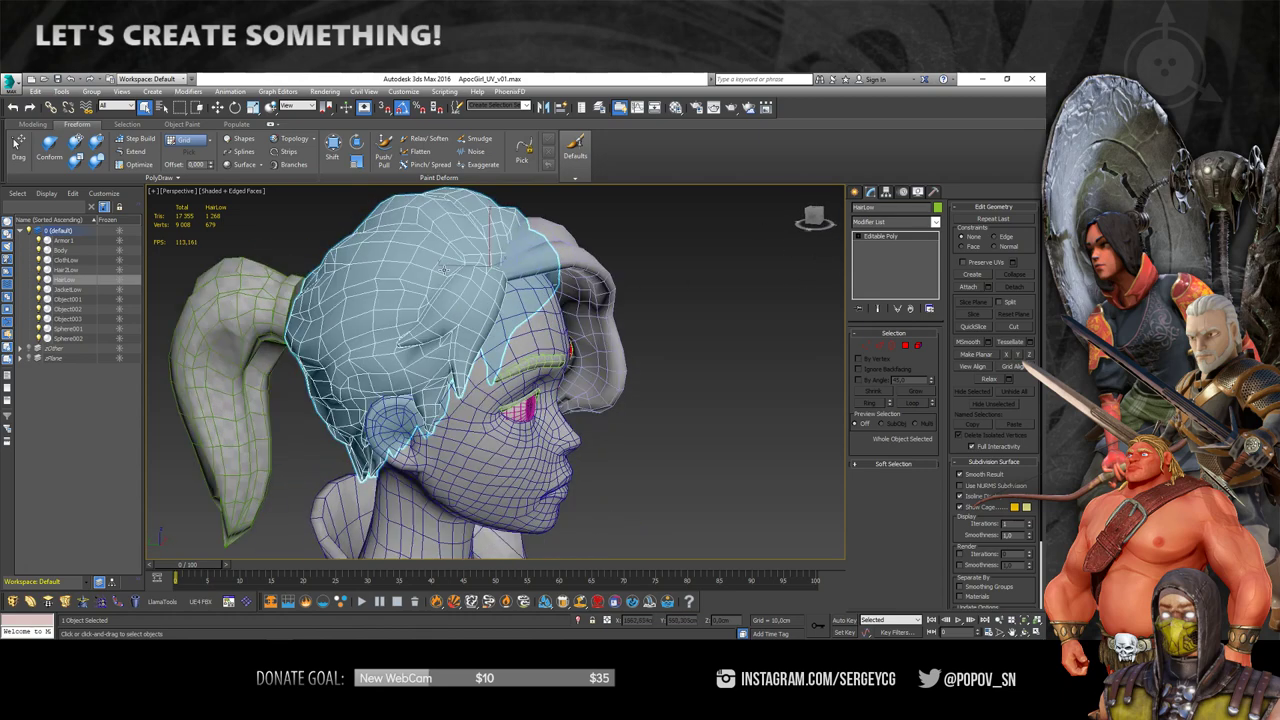
{"action": "right_click", "coordinate": [438, 264]}
{"action": "left_click", "coordinate": [412, 255]}
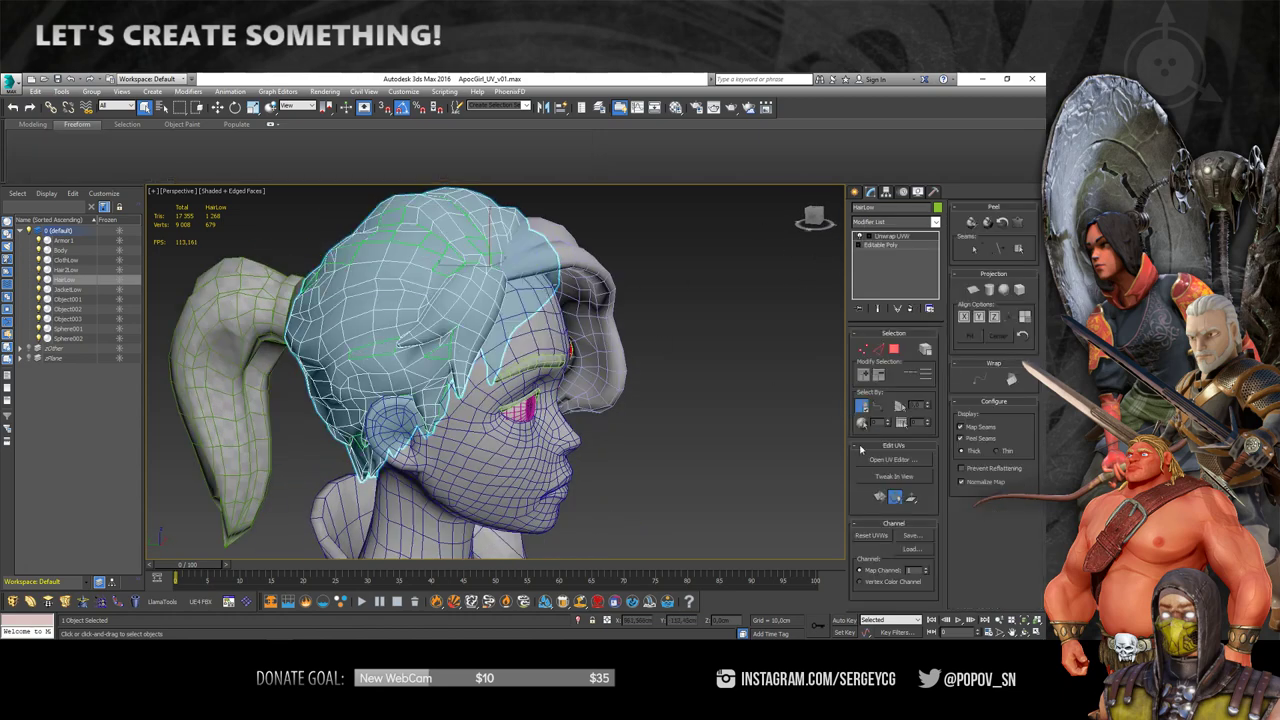
- Isolate the HairLow mesh, turn off the map seam display and clear the face selection
{"action": "key", "text": "alt+q"}
{"action": "mouse_move", "coordinate": [516, 342]}
{"action": "middle_mouse_down", "text": "alt"}
{"action": "mouse_move", "coordinate": [480, 337]}
{"action": "mouse_move", "coordinate": [600, 380]}
{"action": "middle_mouse_up", "text": "alt"}
{"action": "scroll", "coordinate": [101, 271], "scroll_direction": "down", "scroll_amount": 3}
{"action": "scroll", "coordinate": [101, 271], "scroll_direction": "down", "scroll_amount": 1}
{"action": "key", "text": "ctrl+a"}
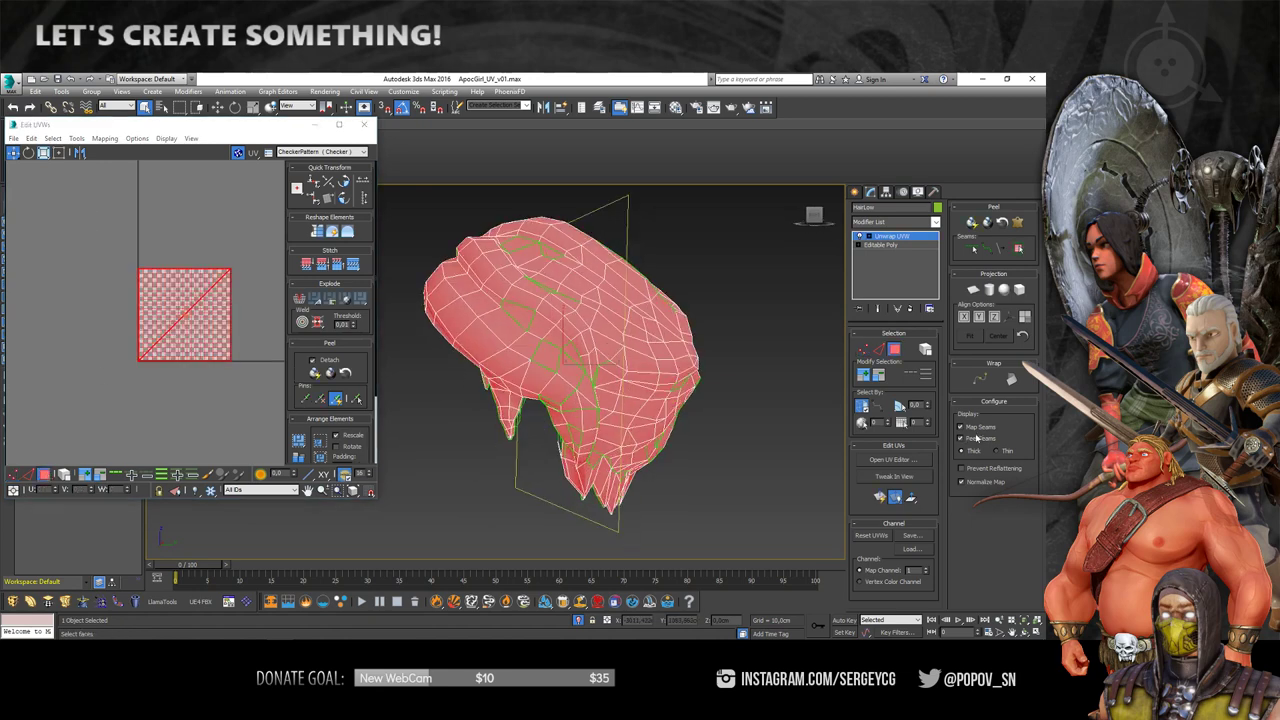
{"action": "left_click", "coordinate": [975, 427]}
{"action": "mouse_move", "coordinate": [732, 265]}
{"action": "middle_mouse_down", "text": "alt"}
{"action": "mouse_move", "coordinate": [740, 303]}
{"action": "mouse_move", "coordinate": [811, 360]}
{"action": "mouse_move", "coordinate": [725, 345]}
{"action": "middle_mouse_up", "text": "alt"}
{"action": "left_click", "coordinate": [748, 357]}
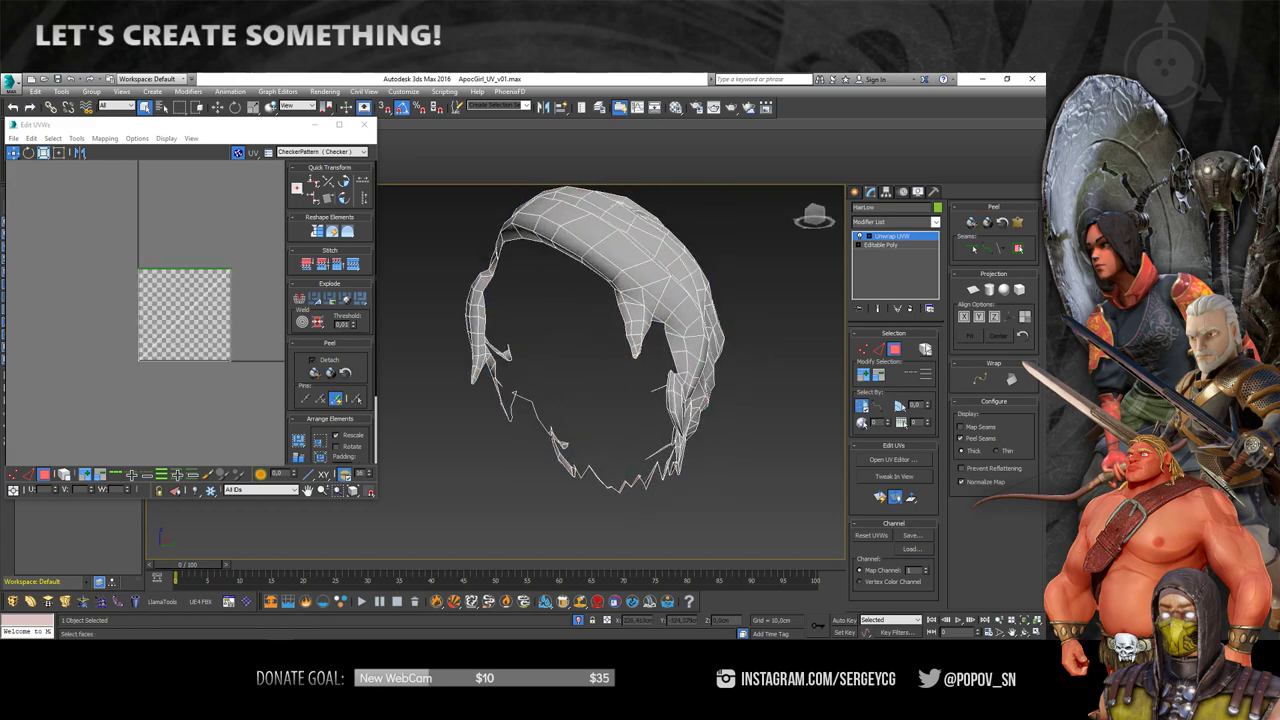
- Trace Point to Point seams along the side hair strand and orbit to check them
{"action": "left_click", "coordinate": [988, 249]}
{"action": "mouse_move", "coordinate": [600, 320]}
{"action": "middle_mouse_down", "text": "alt"}
{"action": "mouse_move", "coordinate": [571, 300]}
{"action": "mouse_move", "coordinate": [637, 280]}
{"action": "mouse_move", "coordinate": [714, 355]}
{"action": "mouse_move", "coordinate": [600, 340]}
{"action": "mouse_move", "coordinate": [514, 349]}
{"action": "mouse_move", "coordinate": [483, 270]}
{"action": "mouse_move", "coordinate": [463, 322]}
{"action": "mouse_move", "coordinate": [680, 464]}
{"action": "mouse_move", "coordinate": [700, 430]}
{"action": "mouse_move", "coordinate": [757, 408]}
{"action": "mouse_move", "coordinate": [766, 367]}
{"action": "middle_mouse_up", "text": "alt"}
{"action": "scroll", "coordinate": [600, 340], "scroll_direction": "up", "scroll_amount": 3}
{"action": "scroll", "coordinate": [483, 270], "scroll_direction": "up", "scroll_amount": 3}
{"action": "scroll", "coordinate": [460, 313], "scroll_direction": "up", "scroll_amount": 3}
{"action": "scroll", "coordinate": [639, 449], "scroll_direction": "down", "scroll_amount": 4}
{"action": "scroll", "coordinate": [700, 430], "scroll_direction": "up", "scroll_amount": 3}
{"action": "scroll", "coordinate": [757, 408], "scroll_direction": "up", "scroll_amount": 3}
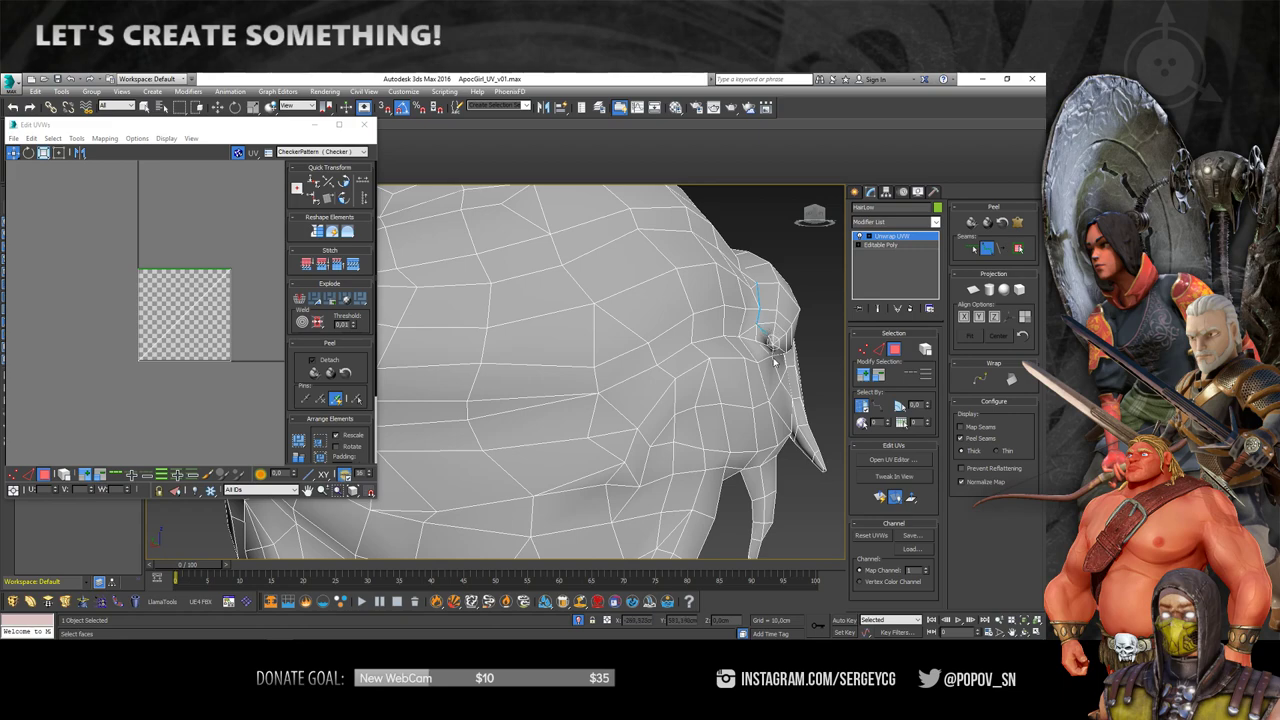
{"action": "mouse_move", "coordinate": [773, 350]}
{"action": "middle_mouse_down", "text": "alt"}
{"action": "mouse_move", "coordinate": [705, 370]}
{"action": "mouse_move", "coordinate": [643, 276]}
{"action": "middle_mouse_up", "text": "alt"}
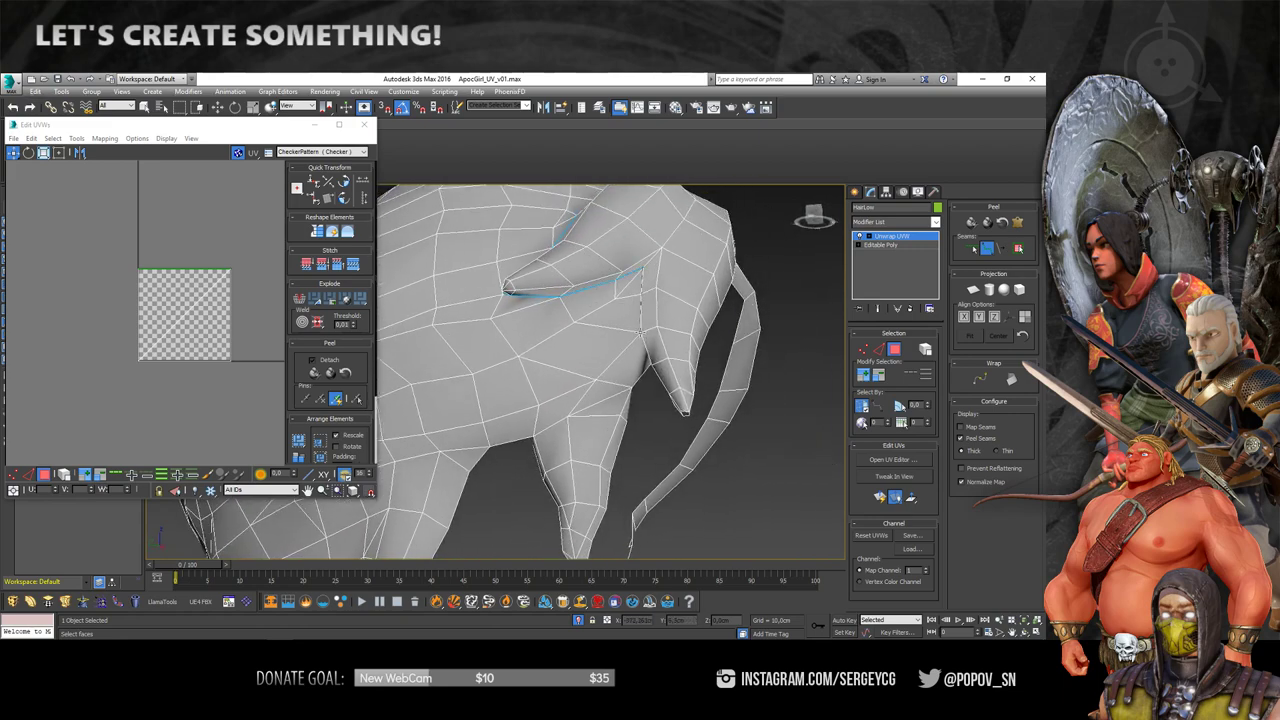
{"action": "mouse_move", "coordinate": [641, 328]}
{"action": "middle_mouse_down", "text": "alt"}
{"action": "mouse_move", "coordinate": [629, 366]}
{"action": "mouse_move", "coordinate": [503, 371]}
{"action": "mouse_move", "coordinate": [522, 397]}
{"action": "middle_mouse_up", "text": "alt"}
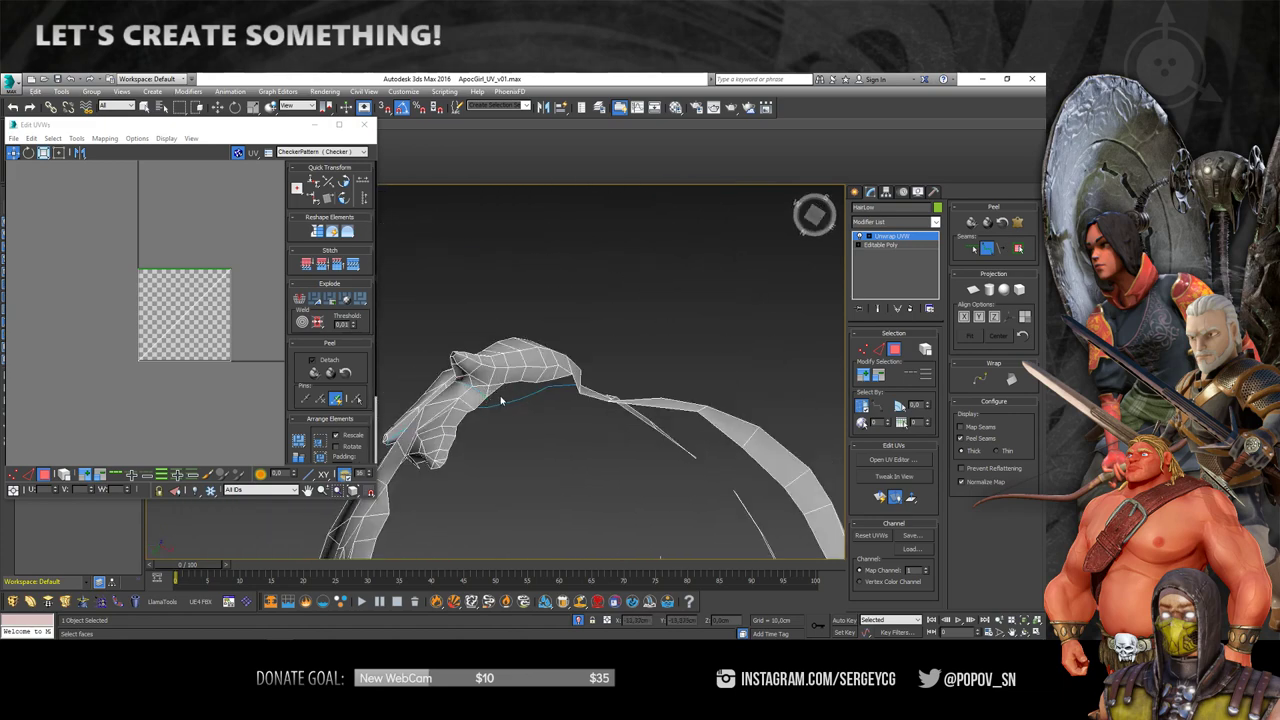
{"action": "middle_click_drag", "start_coordinate": [502, 400], "coordinate": [576, 440], "text": "alt"}
- Grow a strand face selection to its seams, then pelt-map, relax and commit the UVs
{"action": "key", "text": "q"}
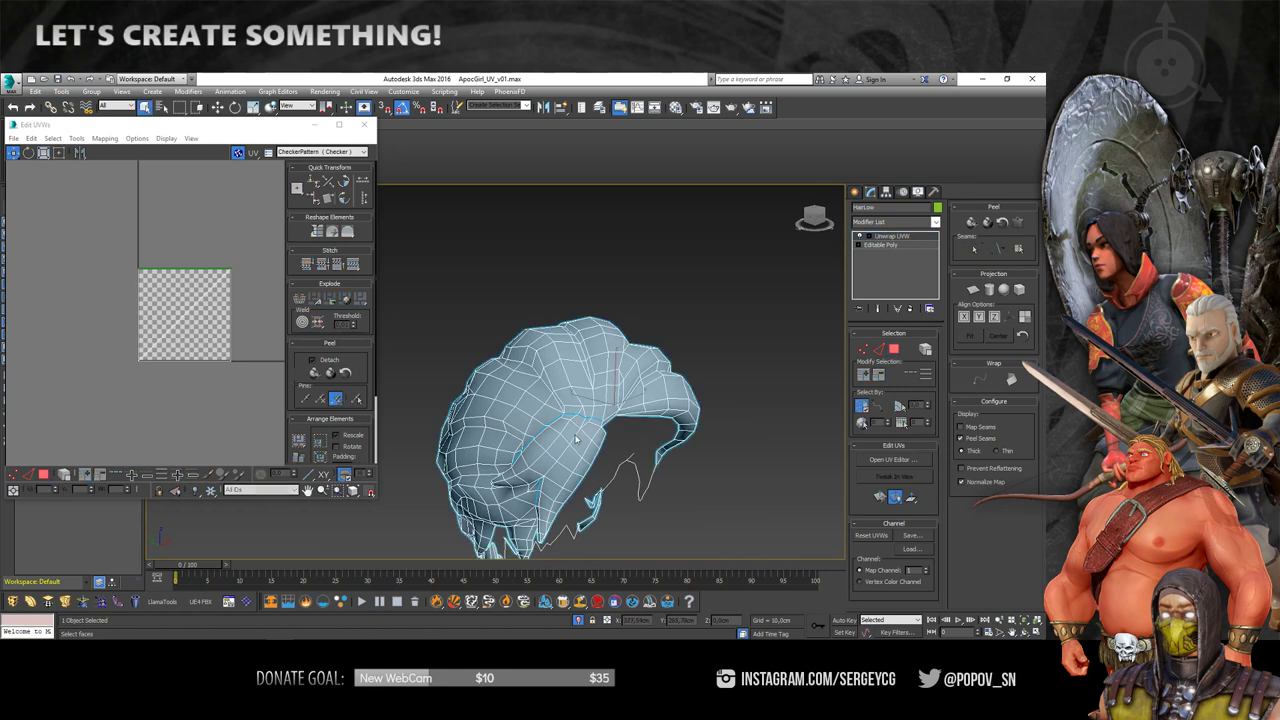
{"action": "left_click", "coordinate": [897, 350]}
{"action": "left_click", "coordinate": [571, 443]}
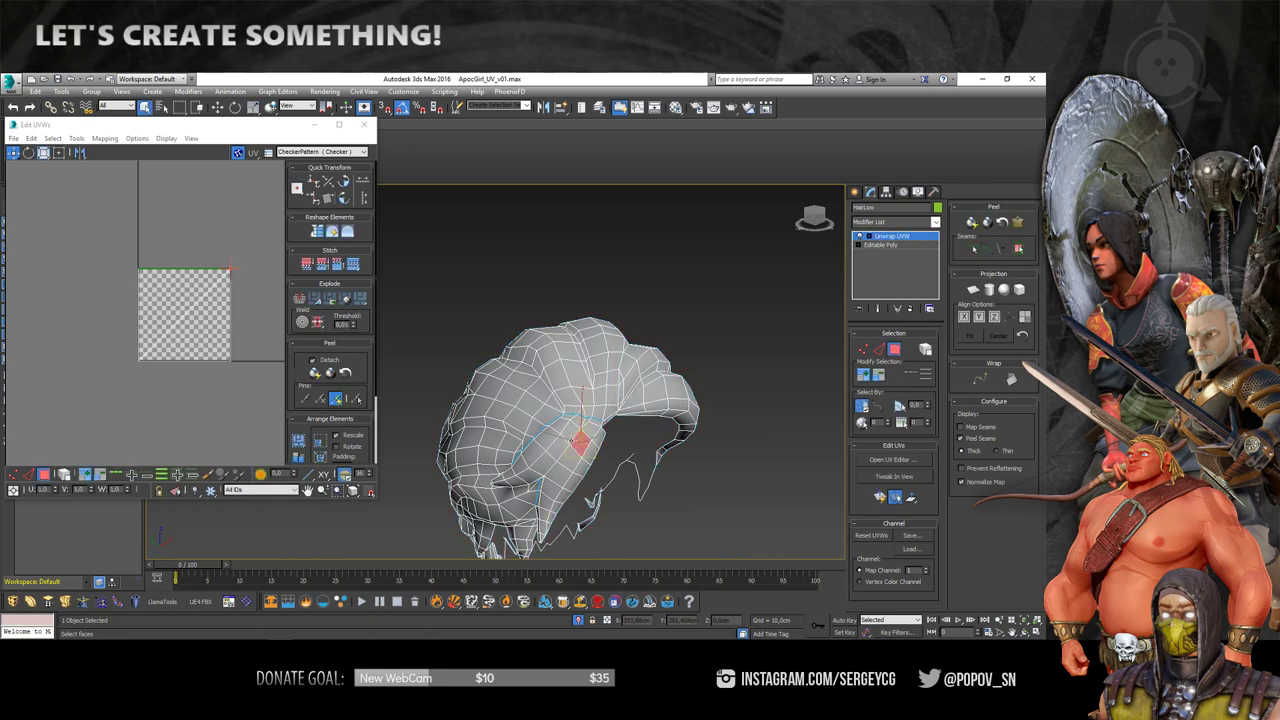
{"action": "middle_click_drag", "start_coordinate": [571, 443], "coordinate": [620, 420], "text": "alt"}
{"action": "left_click", "coordinate": [1018, 247]}
{"action": "left_click", "coordinate": [1018, 221]}
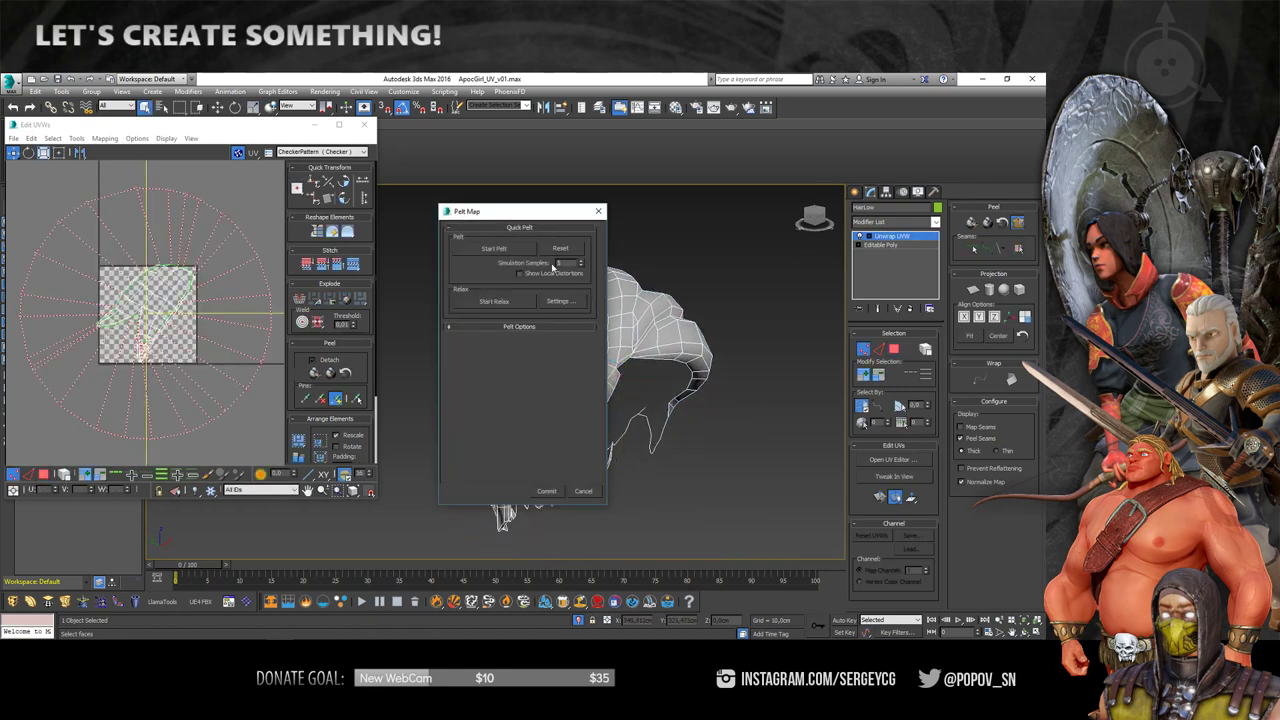
{"action": "left_click", "coordinate": [495, 249]}
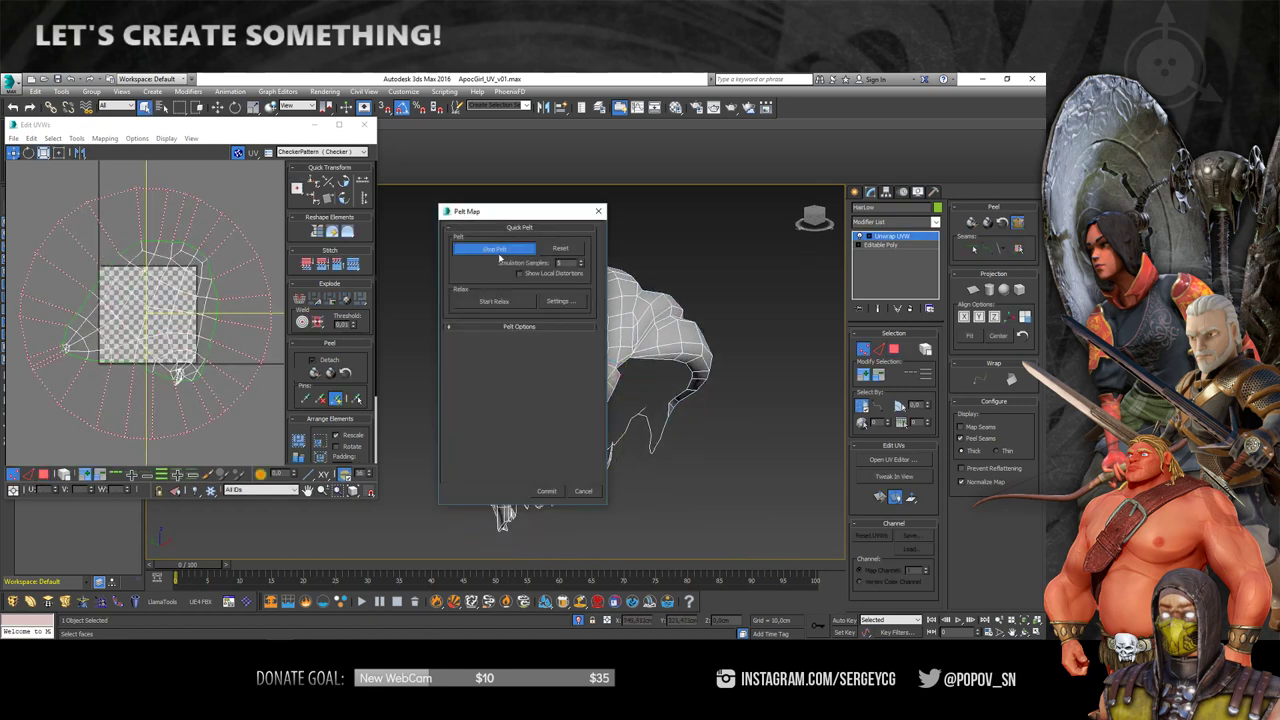
{"action": "left_click", "coordinate": [547, 491]}
{"action": "scroll", "coordinate": [145, 354], "scroll_direction": "up", "scroll_amount": 1}
{"action": "scroll", "coordinate": [145, 354], "scroll_direction": "up", "scroll_amount": 2}
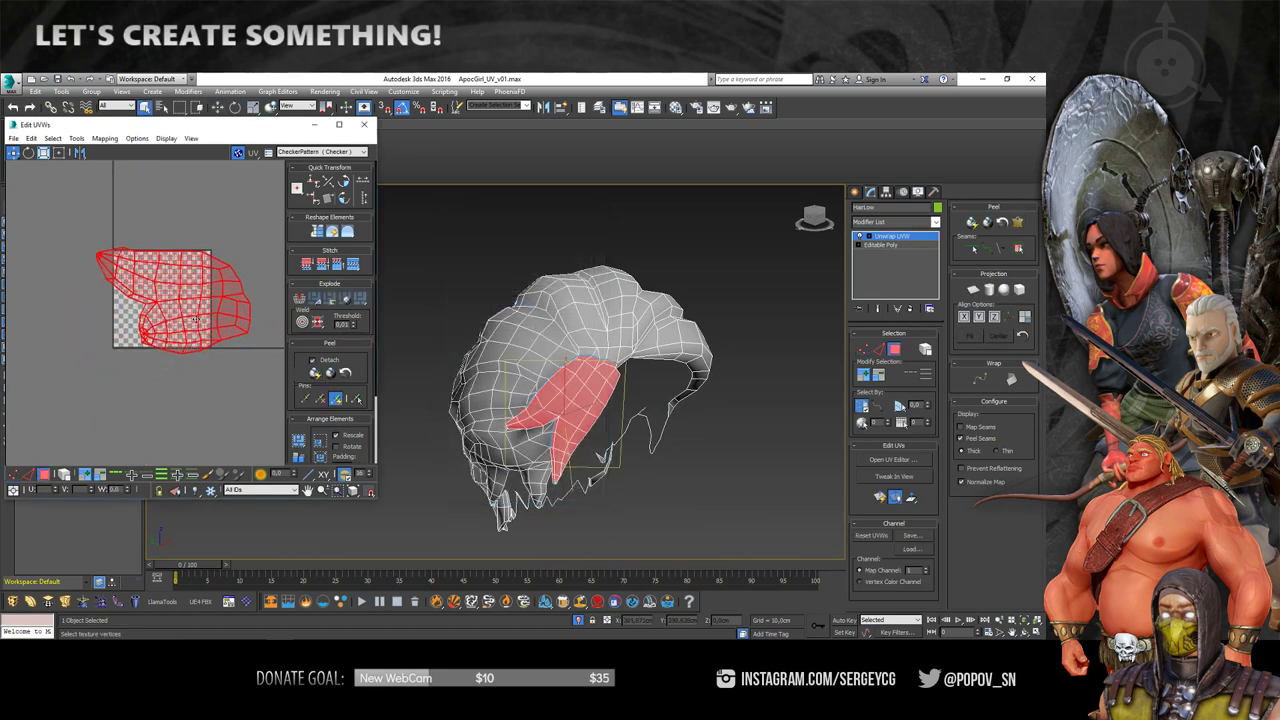
{"action": "scroll", "coordinate": [145, 354], "scroll_direction": "up", "scroll_amount": 2}
{"action": "scroll", "coordinate": [145, 302], "scroll_direction": "down", "scroll_amount": 3}
- Rotate the new UV island about 69 degrees in the UV editor, then deselect it
{"action": "left_click", "coordinate": [58, 152]}
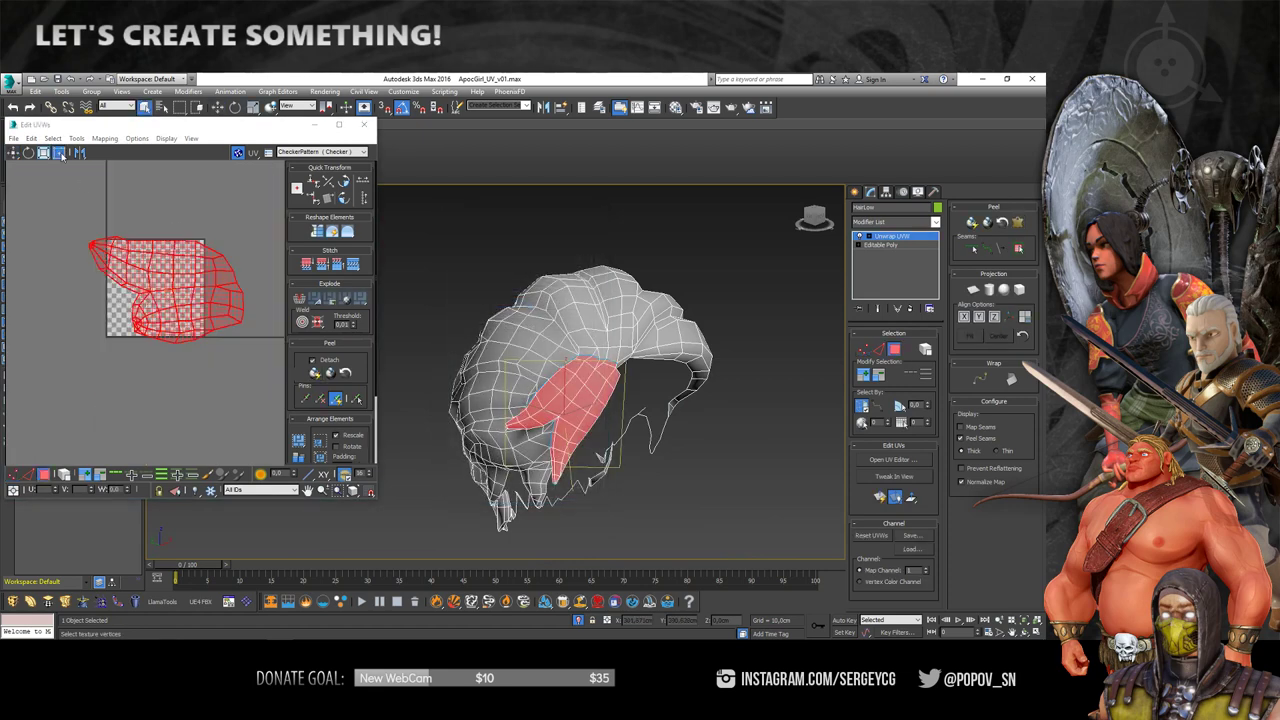
{"action": "mouse_move", "coordinate": [165, 237]}
{"action": "left_mouse_down"}
{"action": "mouse_move", "coordinate": [115, 270]}
{"action": "mouse_move", "coordinate": [150, 300]}
{"action": "left_mouse_up"}
{"action": "middle_click_drag", "start_coordinate": [150, 300], "coordinate": [190, 250]}
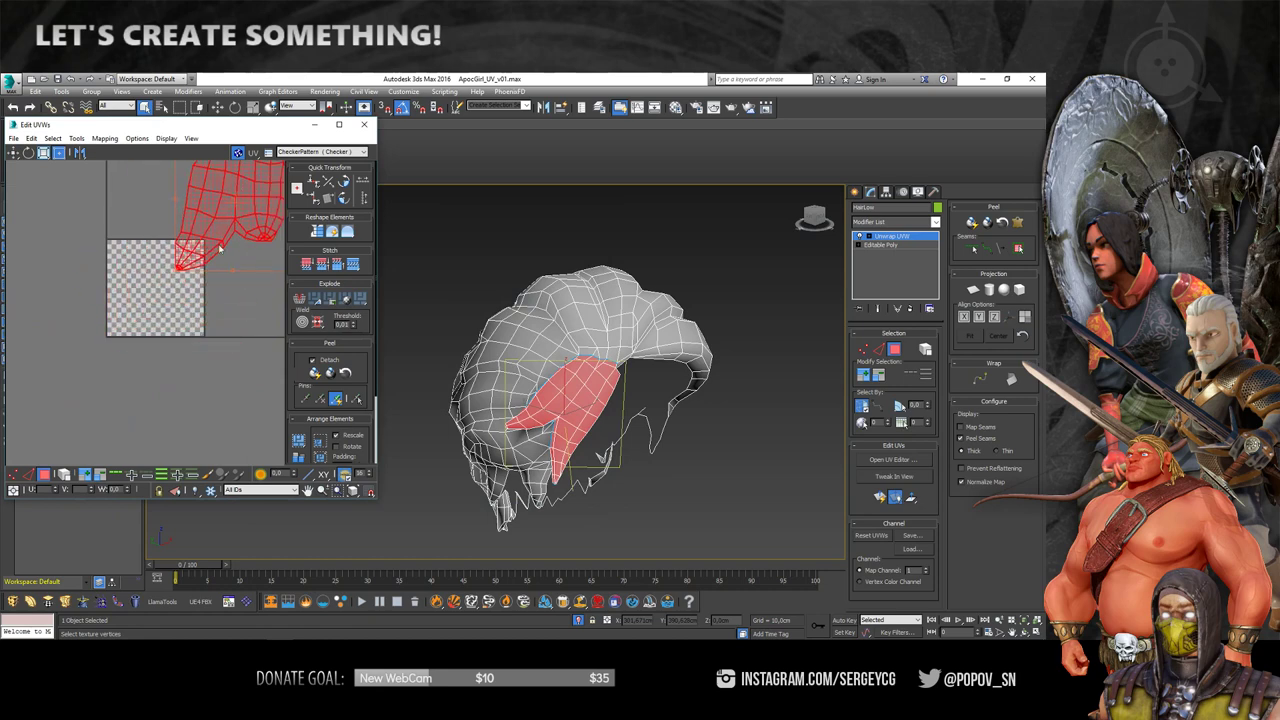
{"action": "scroll", "coordinate": [204, 385], "scroll_direction": "up", "scroll_amount": 3}
{"action": "middle_click_drag", "start_coordinate": [204, 300], "coordinate": [204, 385]}
{"action": "left_click", "coordinate": [203, 381]}
{"action": "scroll", "coordinate": [203, 381], "scroll_direction": "up", "scroll_amount": 3}
{"action": "scroll", "coordinate": [195, 308], "scroll_direction": "up", "scroll_amount": 2}
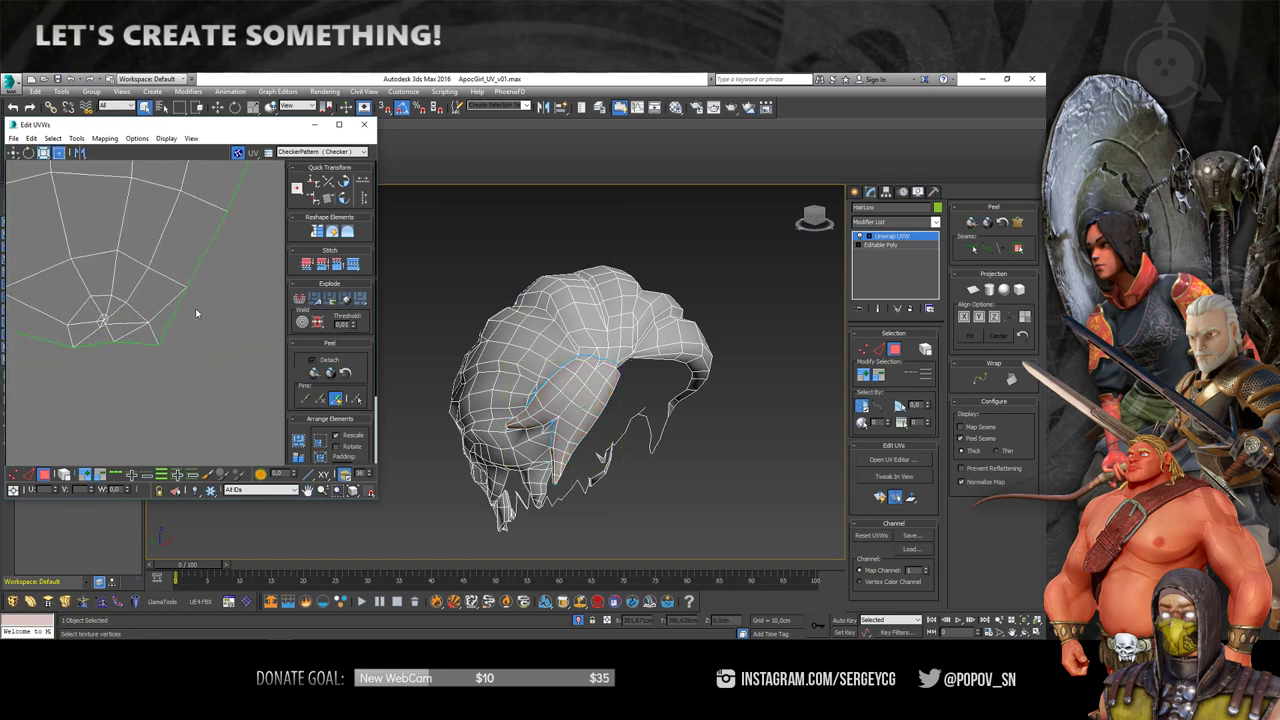
{"action": "scroll", "coordinate": [195, 308], "scroll_direction": "up", "scroll_amount": 2}
- Orbit around the hair mesh to inspect the seams at the strand base
{"action": "mouse_move", "coordinate": [601, 398]}
{"action": "middle_mouse_down", "text": "alt"}
{"action": "mouse_move", "coordinate": [620, 370]}
{"action": "mouse_move", "coordinate": [602, 338]}
{"action": "mouse_move", "coordinate": [745, 337]}
{"action": "mouse_move", "coordinate": [705, 335]}
{"action": "middle_mouse_up", "text": "alt"}
{"action": "scroll", "coordinate": [602, 338], "scroll_direction": "up", "scroll_amount": 3}
{"action": "scroll", "coordinate": [602, 338], "scroll_direction": "up", "scroll_amount": 3}
{"action": "scroll", "coordinate": [602, 338], "scroll_direction": "down", "scroll_amount": 3}
{"action": "scroll", "coordinate": [745, 337], "scroll_direction": "down", "scroll_amount": 3}
{"action": "scroll", "coordinate": [705, 335], "scroll_direction": "up", "scroll_amount": 2}
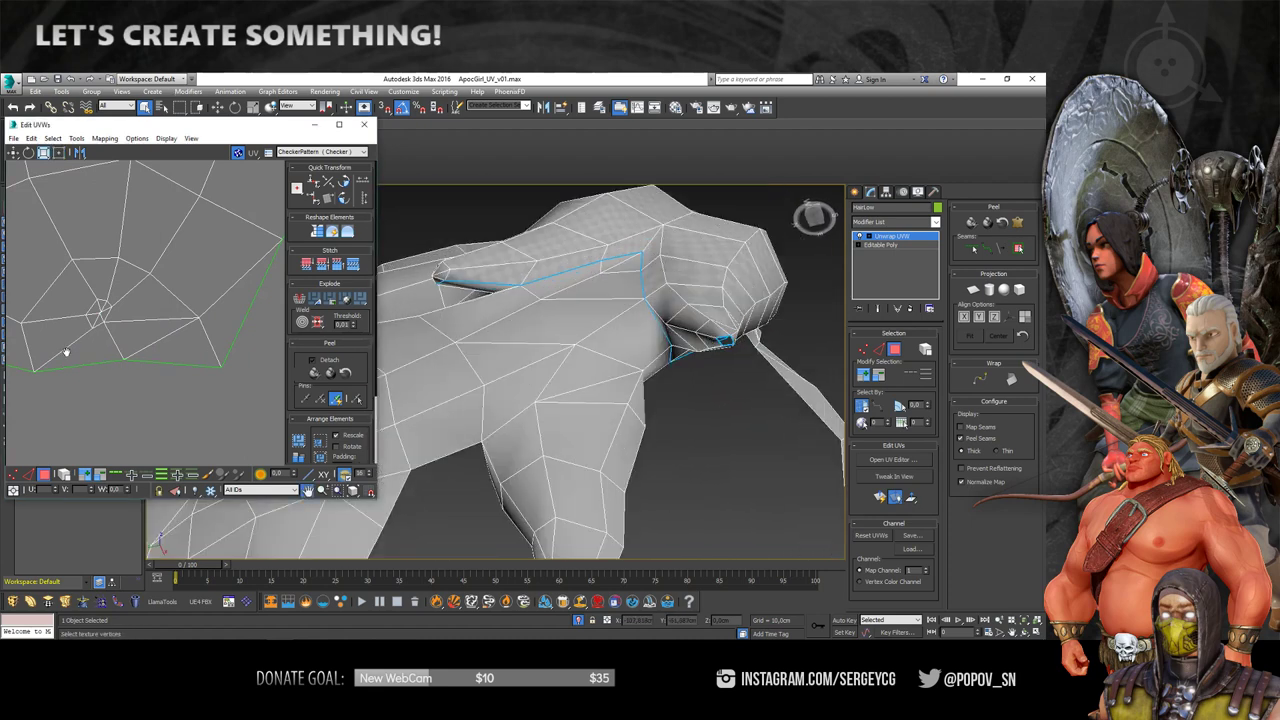
{"action": "middle_click_drag", "start_coordinate": [57, 349], "coordinate": [134, 360]}
{"action": "scroll", "coordinate": [134, 360], "scroll_direction": "up", "scroll_amount": 2}
{"action": "scroll", "coordinate": [209, 303], "scroll_direction": "down", "scroll_amount": 3}
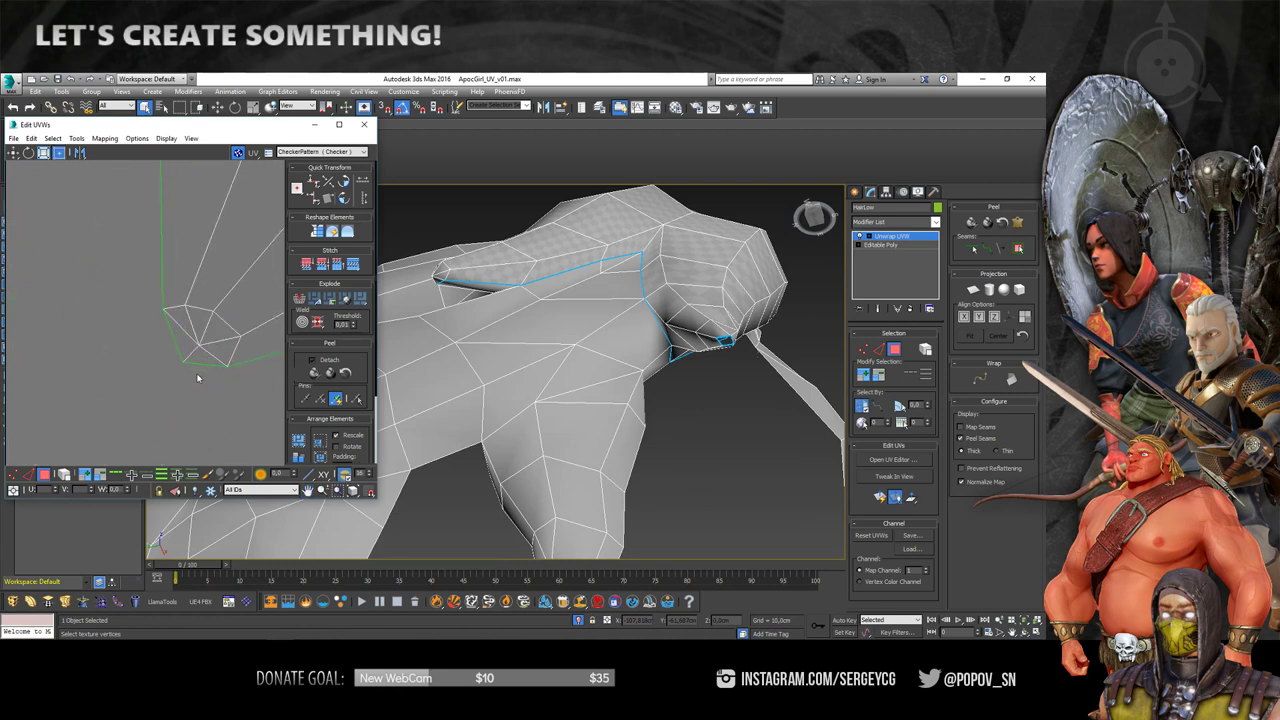
{"action": "middle_click_drag", "start_coordinate": [568, 312], "coordinate": [642, 334], "text": "alt"}
{"action": "right_click", "coordinate": [642, 334]}
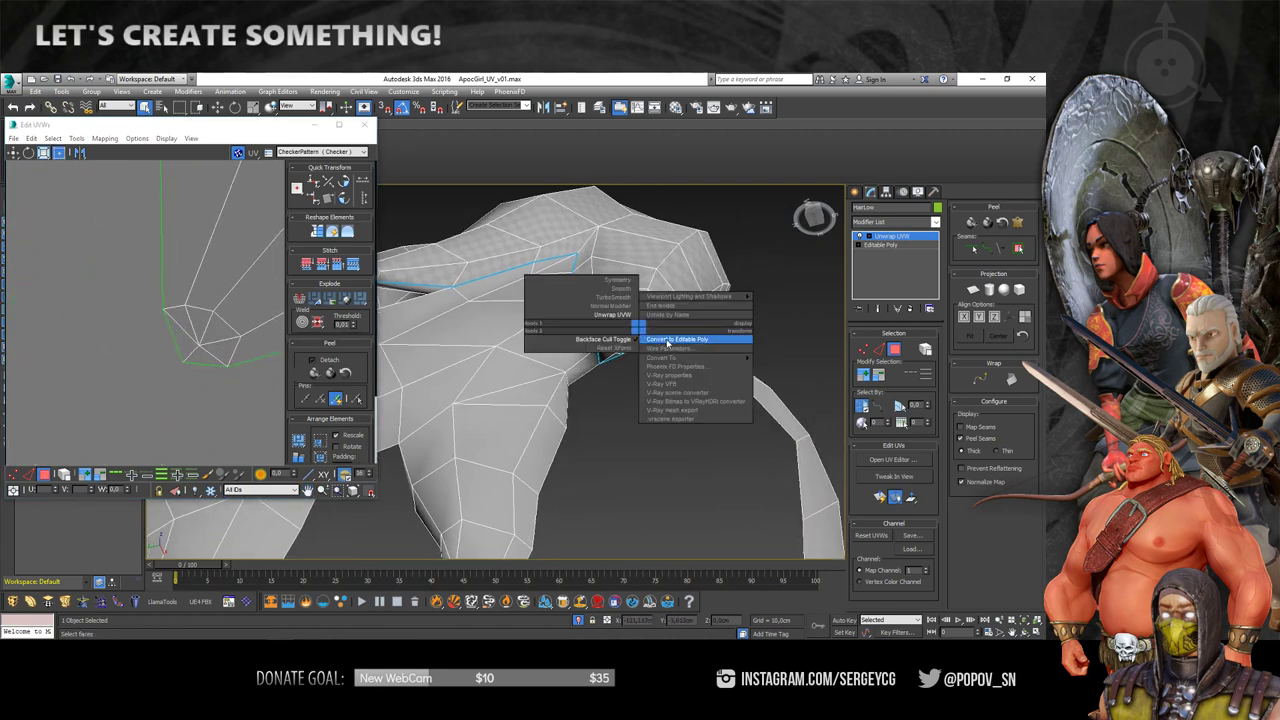
- Collapse the unwrapped HairLow into an Editable Poly and switch to edge selection
{"action": "left_click", "coordinate": [665, 341]}
{"action": "key", "text": "2"}
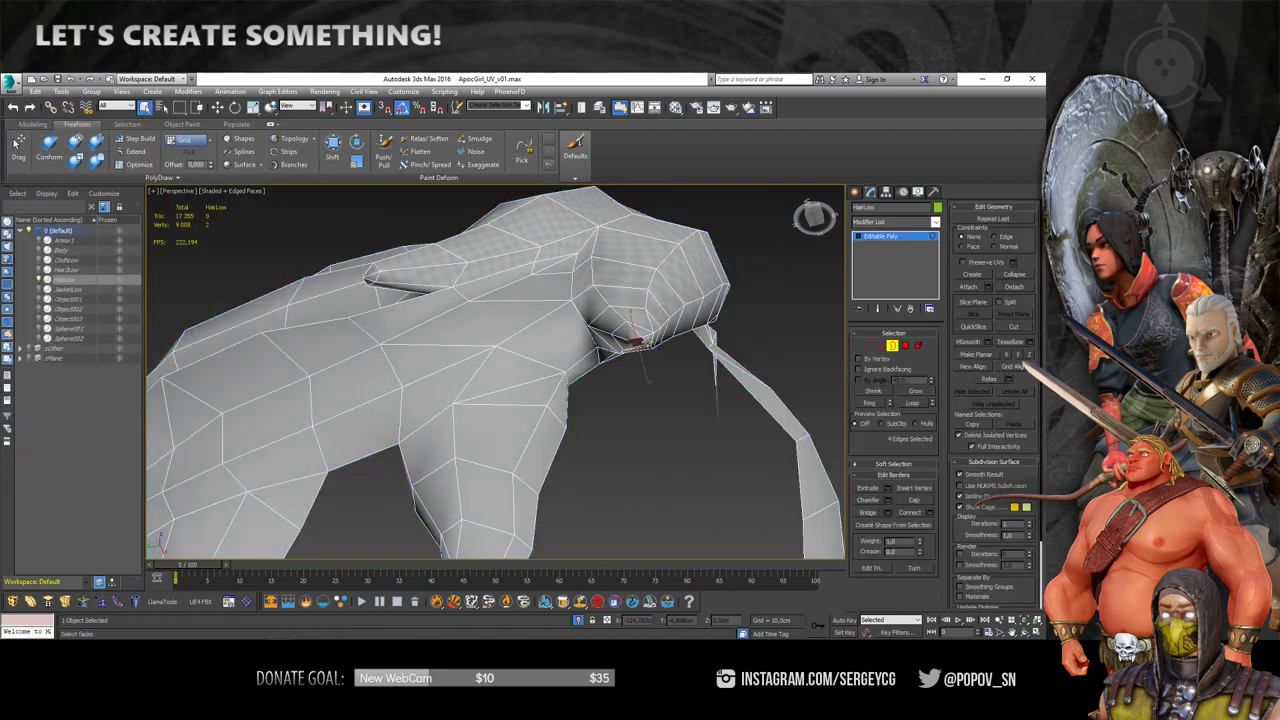
{"action": "left_click", "coordinate": [677, 372]}
{"action": "scroll", "coordinate": [670, 400], "scroll_direction": "up", "scroll_amount": 5}
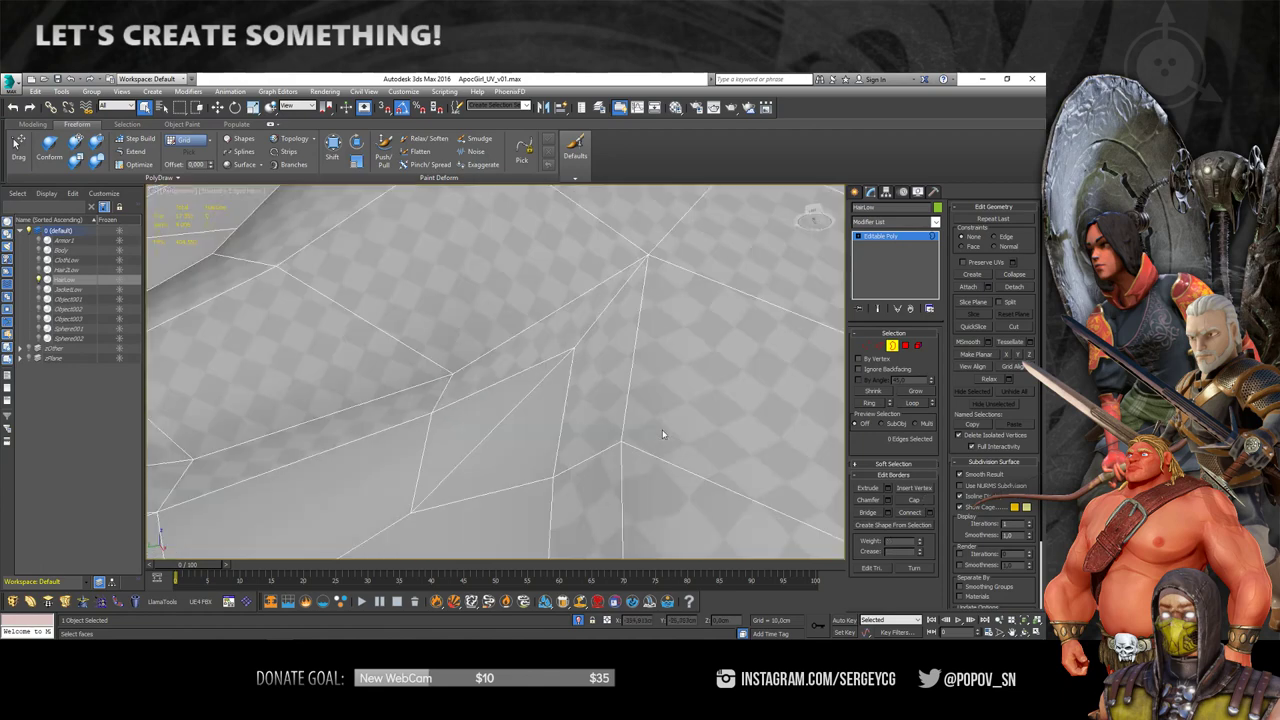
{"action": "middle_click_drag", "start_coordinate": [662, 429], "coordinate": [614, 343], "text": "alt"}
{"action": "scroll", "coordinate": [604, 337], "scroll_direction": "down", "scroll_amount": 5}
{"action": "scroll", "coordinate": [600, 360], "scroll_direction": "up", "scroll_amount": 3}
- Select the edges at the strand tip and convert them to a polygon selection
{"action": "left_click_drag", "start_coordinate": [582, 378], "coordinate": [596, 392]}
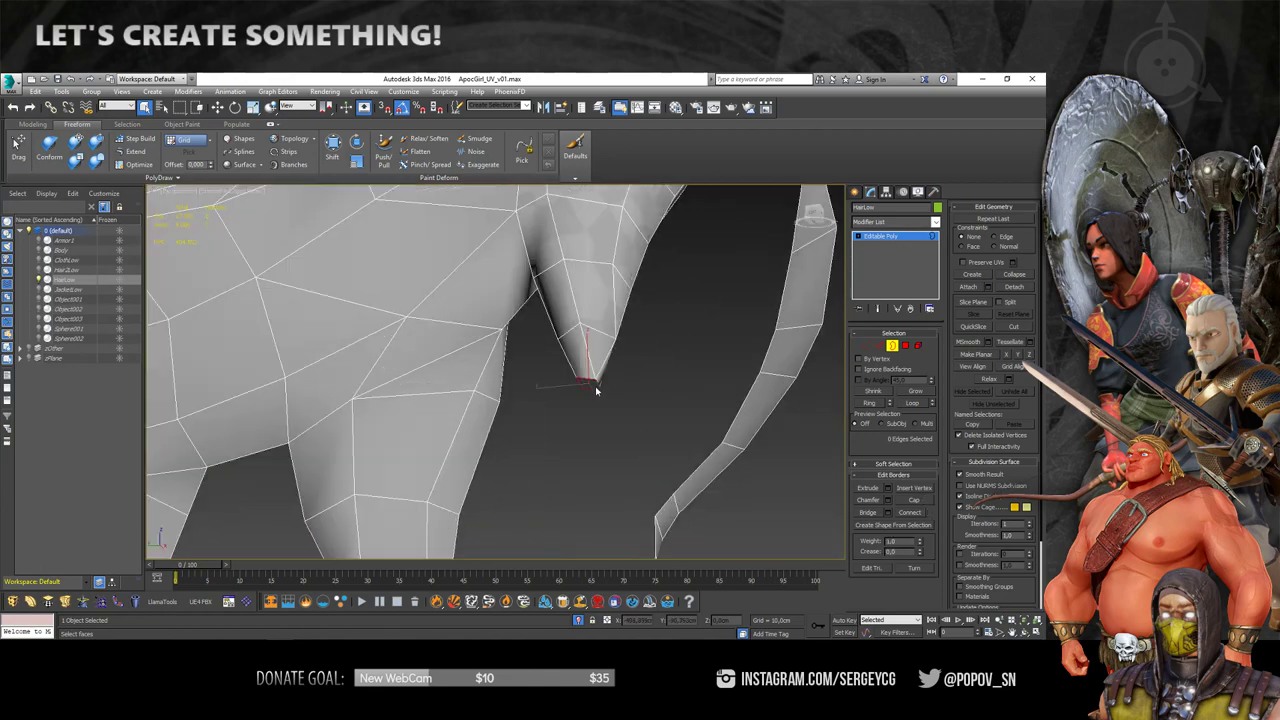
{"action": "mouse_move", "coordinate": [594, 391]}
{"action": "middle_mouse_down", "text": "alt"}
{"action": "mouse_move", "coordinate": [591, 442]}
{"action": "mouse_move", "coordinate": [621, 364]}
{"action": "mouse_move", "coordinate": [621, 444]}
{"action": "mouse_move", "coordinate": [627, 375]}
{"action": "middle_mouse_up", "text": "alt"}
{"action": "left_click", "coordinate": [591, 442]}
{"action": "scroll", "coordinate": [591, 442], "scroll_direction": "down", "scroll_amount": 5}
{"action": "scroll", "coordinate": [621, 444], "scroll_direction": "up", "scroll_amount": 3}
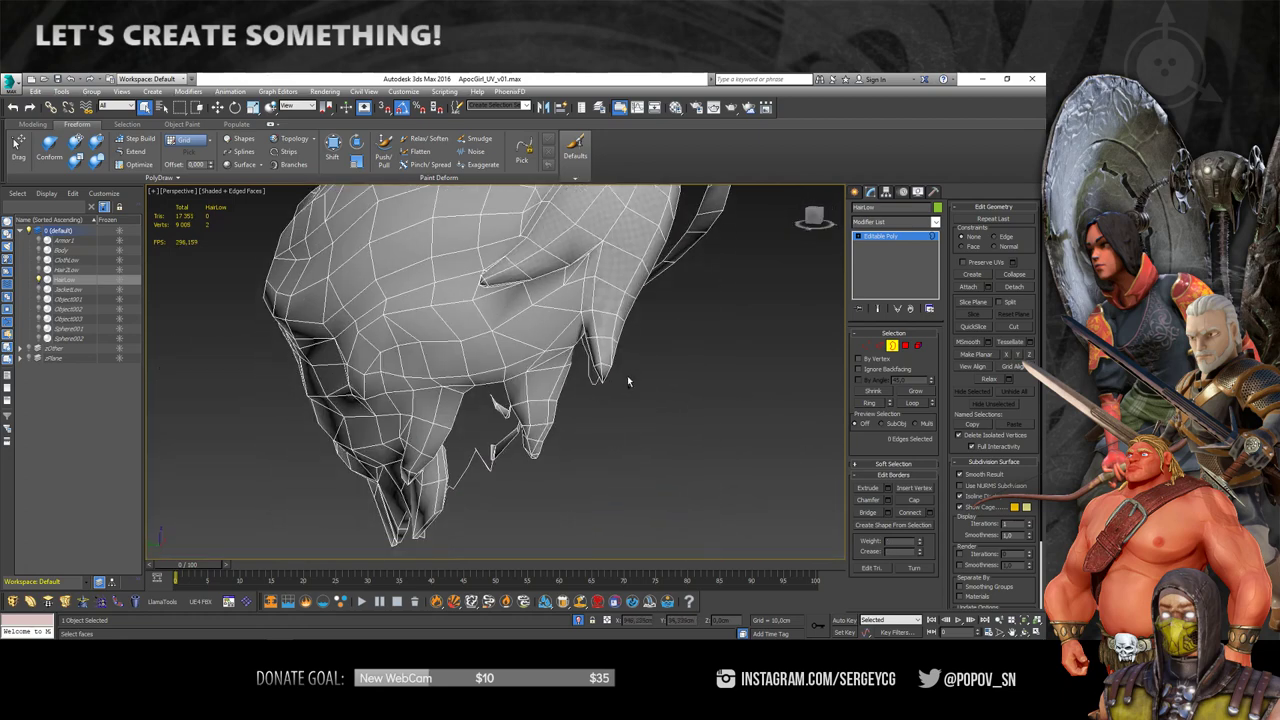
{"action": "scroll", "coordinate": [627, 375], "scroll_direction": "up", "scroll_amount": 3}
{"action": "left_click_drag", "start_coordinate": [598, 372], "coordinate": [631, 383]}
{"action": "left_click", "coordinate": [634, 385]}
{"action": "mouse_move", "coordinate": [635, 386]}
{"action": "middle_mouse_down", "text": "alt"}
{"action": "mouse_move", "coordinate": [672, 403]}
{"action": "mouse_move", "coordinate": [685, 311]}
{"action": "middle_mouse_up", "text": "alt"}
{"action": "key", "text": "ctrl+z"}
{"action": "mouse_move", "coordinate": [760, 480]}
{"action": "middle_mouse_down", "text": "alt"}
{"action": "mouse_move", "coordinate": [652, 449]}
{"action": "mouse_move", "coordinate": [742, 481]}
{"action": "middle_mouse_up", "text": "alt"}
{"action": "scroll", "coordinate": [652, 449], "scroll_direction": "up", "scroll_amount": 3}
{"action": "left_click", "coordinate": [905, 346], "text": "ctrl"}
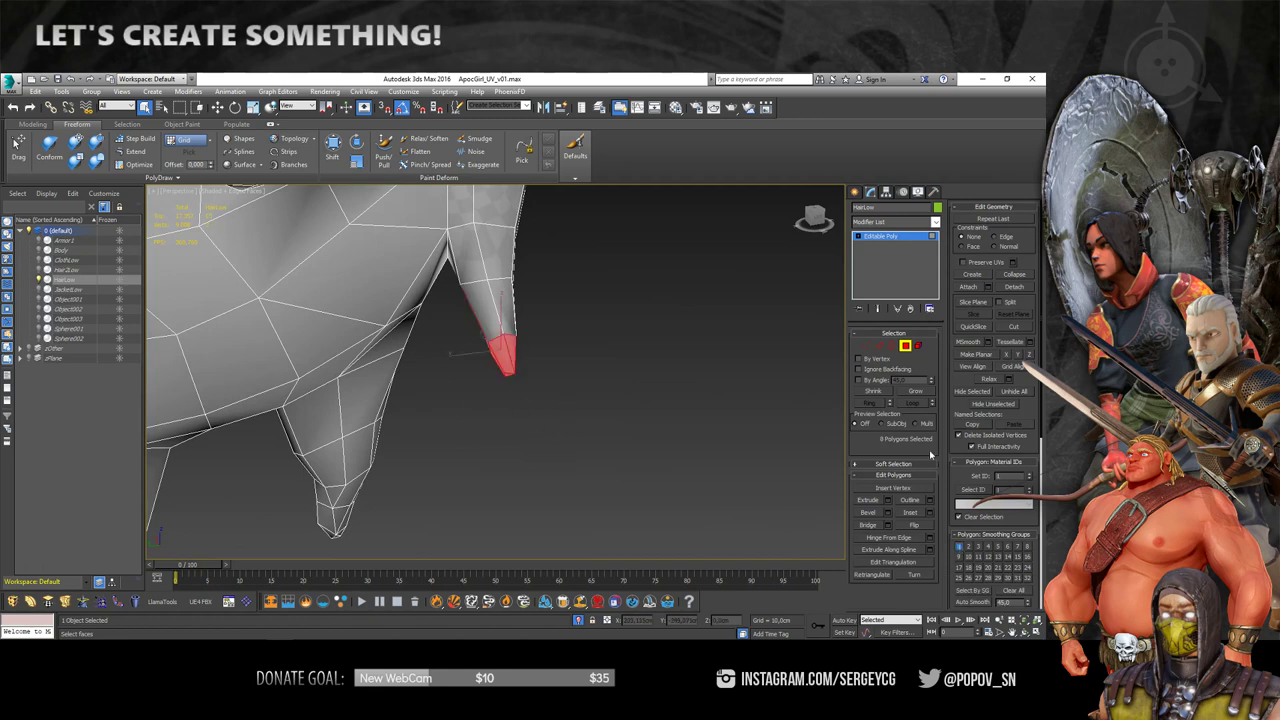
{"action": "left_click", "coordinate": [905, 346]}
- Add a fresh Unwrap UVW modifier to HairLow and open the UV editor
{"action": "mouse_move", "coordinate": [586, 346]}
{"action": "middle_mouse_down", "text": "alt"}
{"action": "mouse_move", "coordinate": [366, 263]}
{"action": "mouse_move", "coordinate": [514, 443]}
{"action": "mouse_move", "coordinate": [478, 340]}
{"action": "middle_mouse_up", "text": "alt"}
{"action": "right_click", "coordinate": [478, 340]}
{"action": "left_click", "coordinate": [488, 334]}
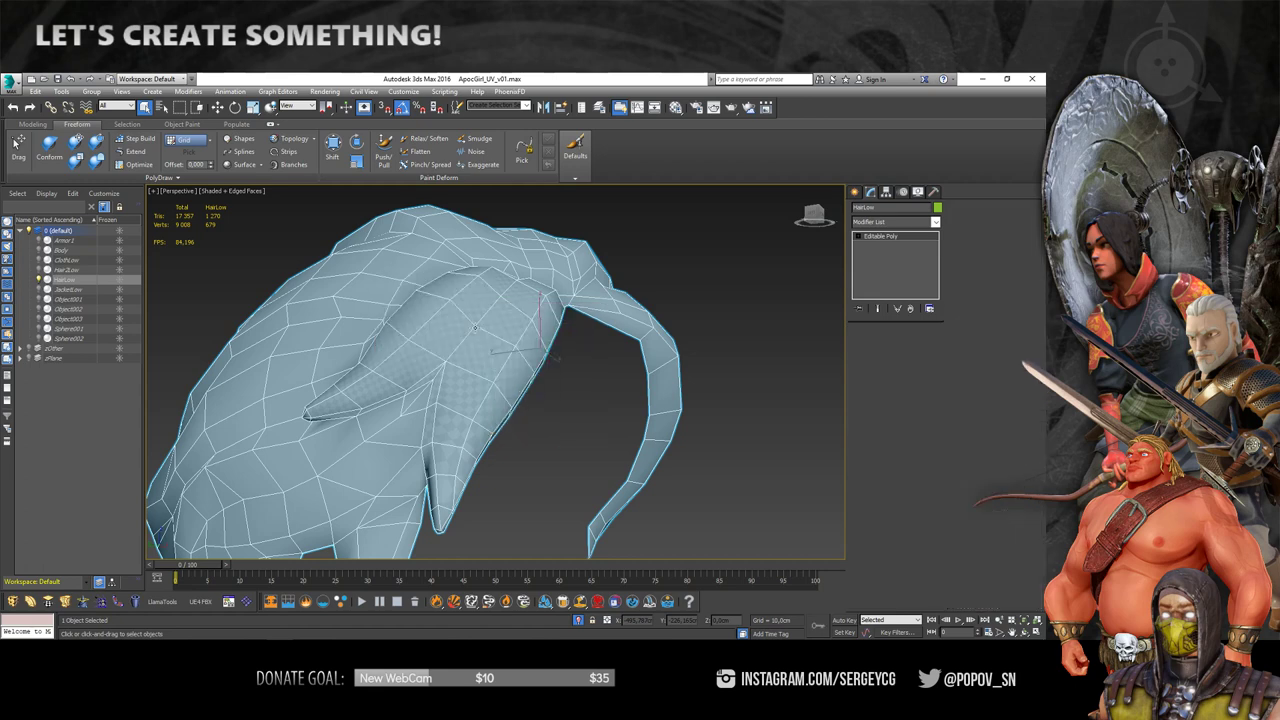
{"action": "left_click", "coordinate": [893, 459]}
{"action": "scroll", "coordinate": [209, 305], "scroll_direction": "down", "scroll_amount": 5}
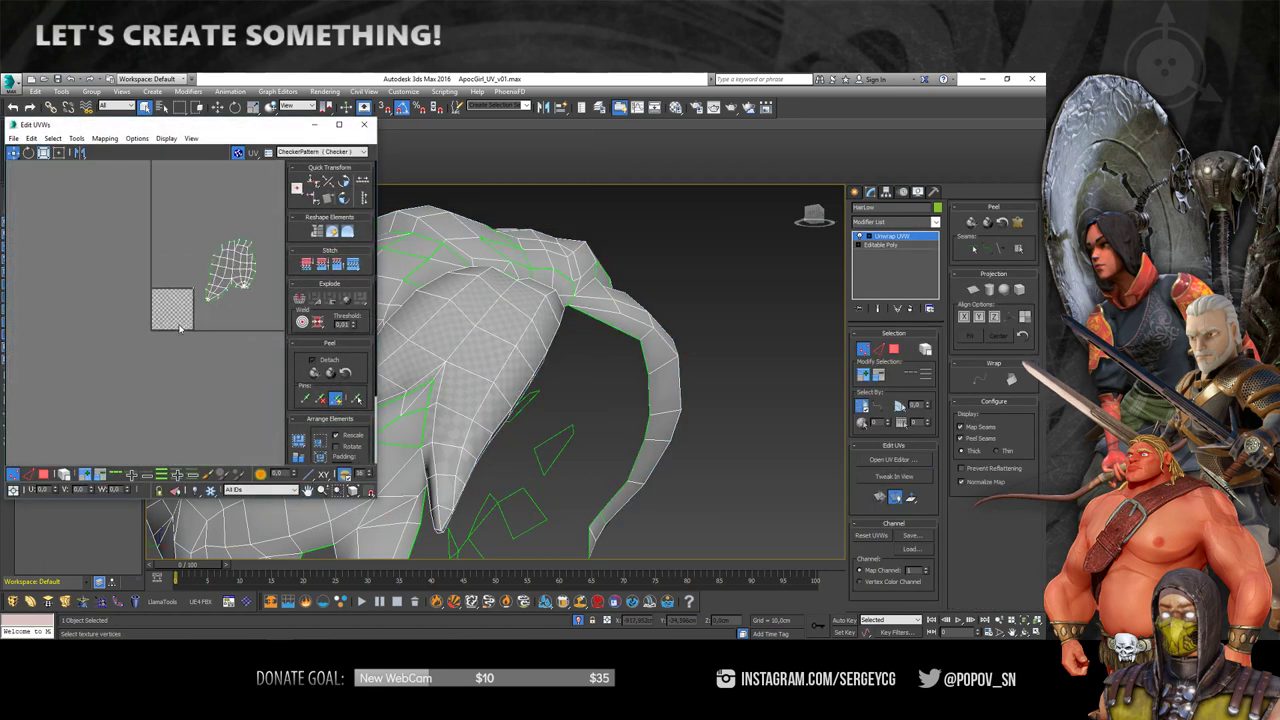
{"action": "scroll", "coordinate": [209, 305], "scroll_direction": "up", "scroll_amount": 3}
{"action": "scroll", "coordinate": [209, 305], "scroll_direction": "up", "scroll_amount": 3}
{"action": "scroll", "coordinate": [209, 305], "scroll_direction": "up", "scroll_amount": 2}
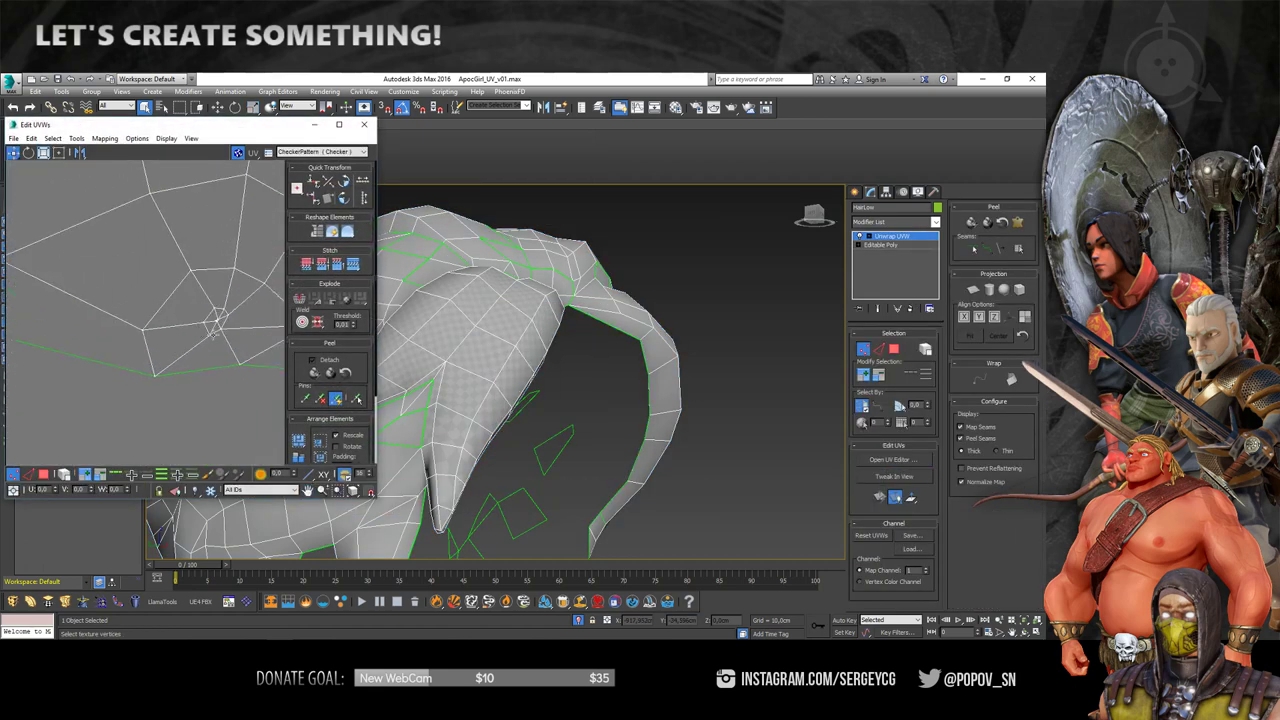
{"action": "scroll", "coordinate": [222, 320], "scroll_direction": "up", "scroll_amount": 2}
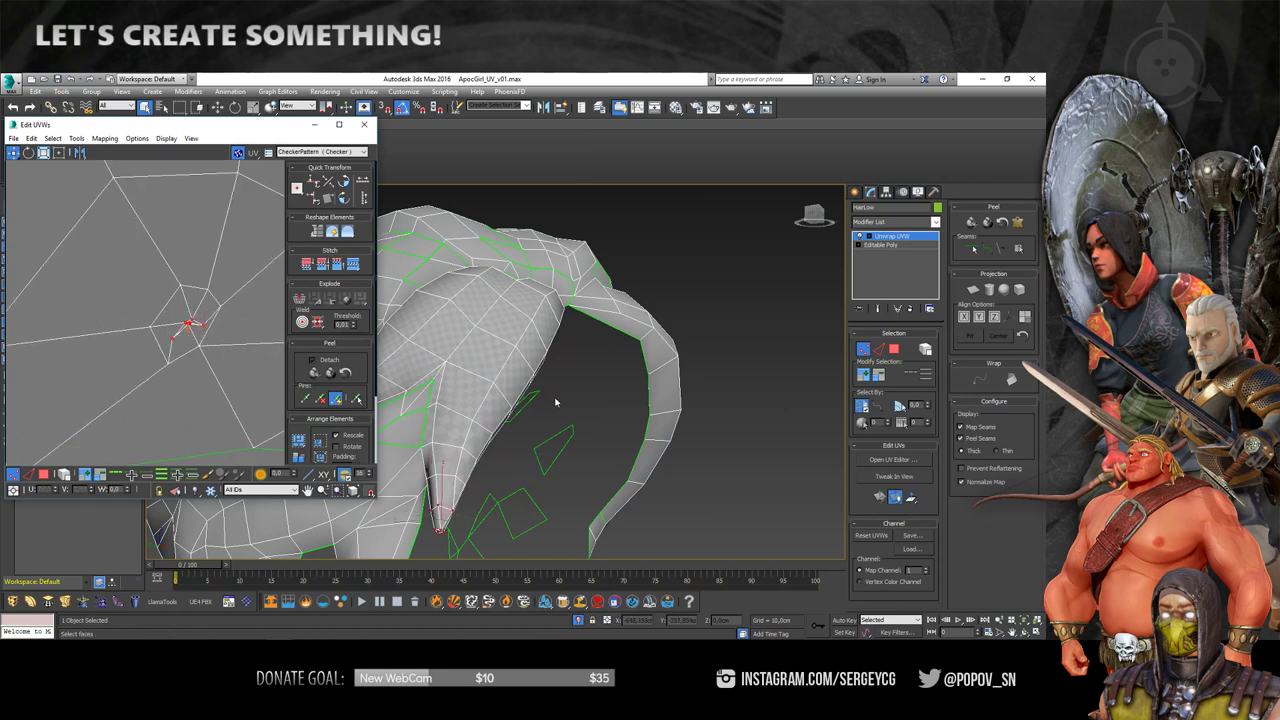
- In edge mode, select the short edge at the ear strand's tip and bring up its edge options
{"action": "mouse_move", "coordinate": [556, 402]}
{"action": "middle_mouse_down", "text": "alt"}
{"action": "mouse_move", "coordinate": [573, 282]}
{"action": "mouse_move", "coordinate": [560, 300]}
{"action": "middle_mouse_up", "text": "alt"}
{"action": "scroll", "coordinate": [180, 320], "scroll_direction": "down", "scroll_amount": 2}
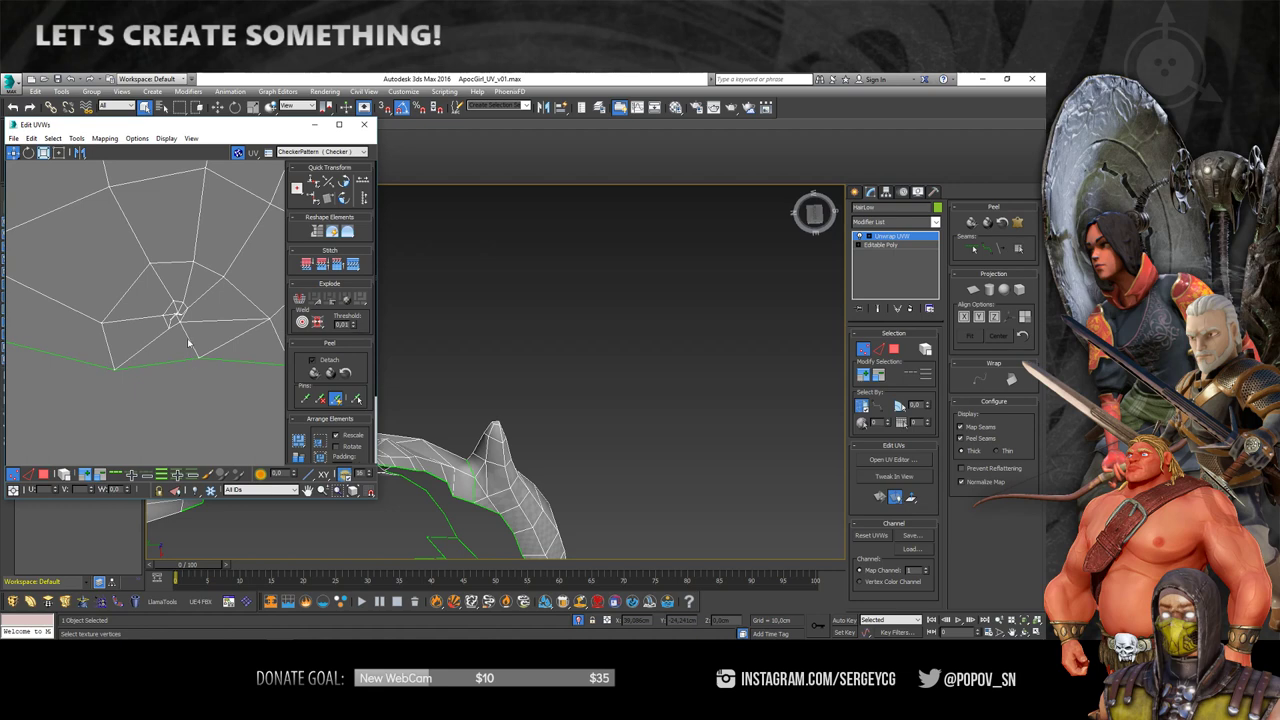
{"action": "scroll", "coordinate": [196, 360], "scroll_direction": "up", "scroll_amount": 2}
{"action": "middle_click_drag", "start_coordinate": [560, 410], "coordinate": [592, 423], "text": "alt"}
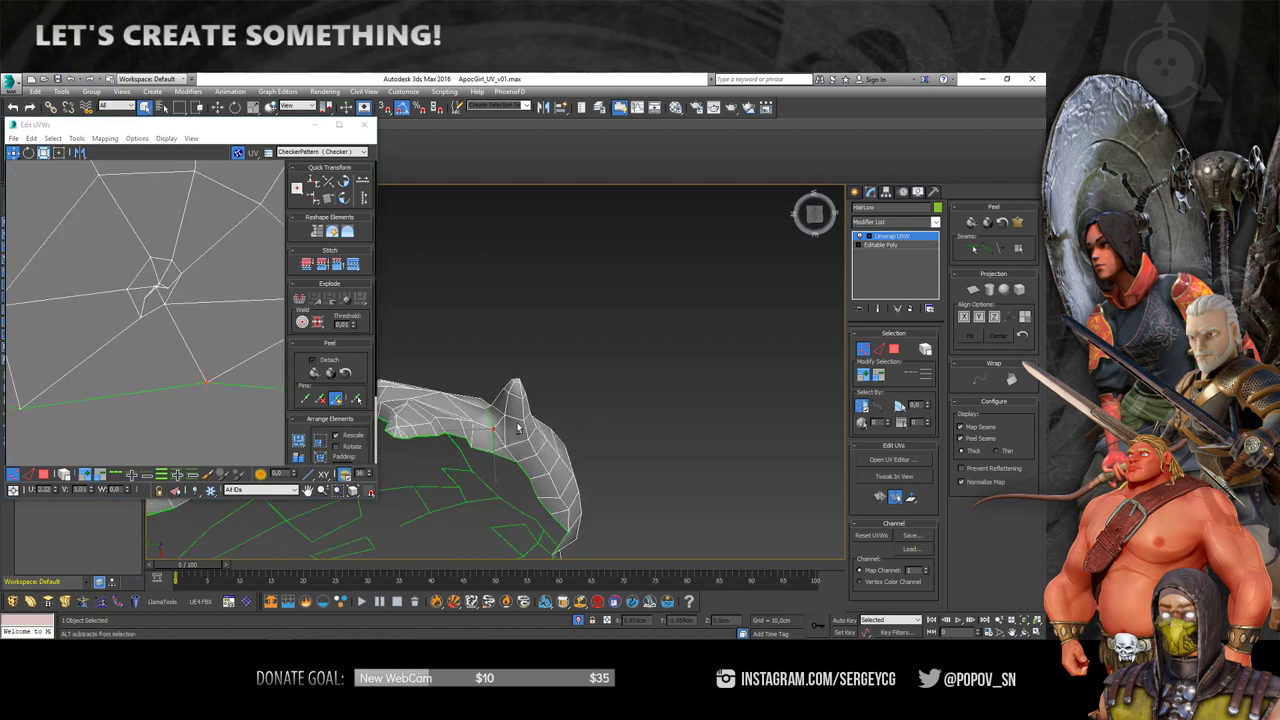
{"action": "left_click", "coordinate": [862, 350]}
{"action": "middle_click_drag", "start_coordinate": [506, 434], "coordinate": [509, 433], "text": "alt"}
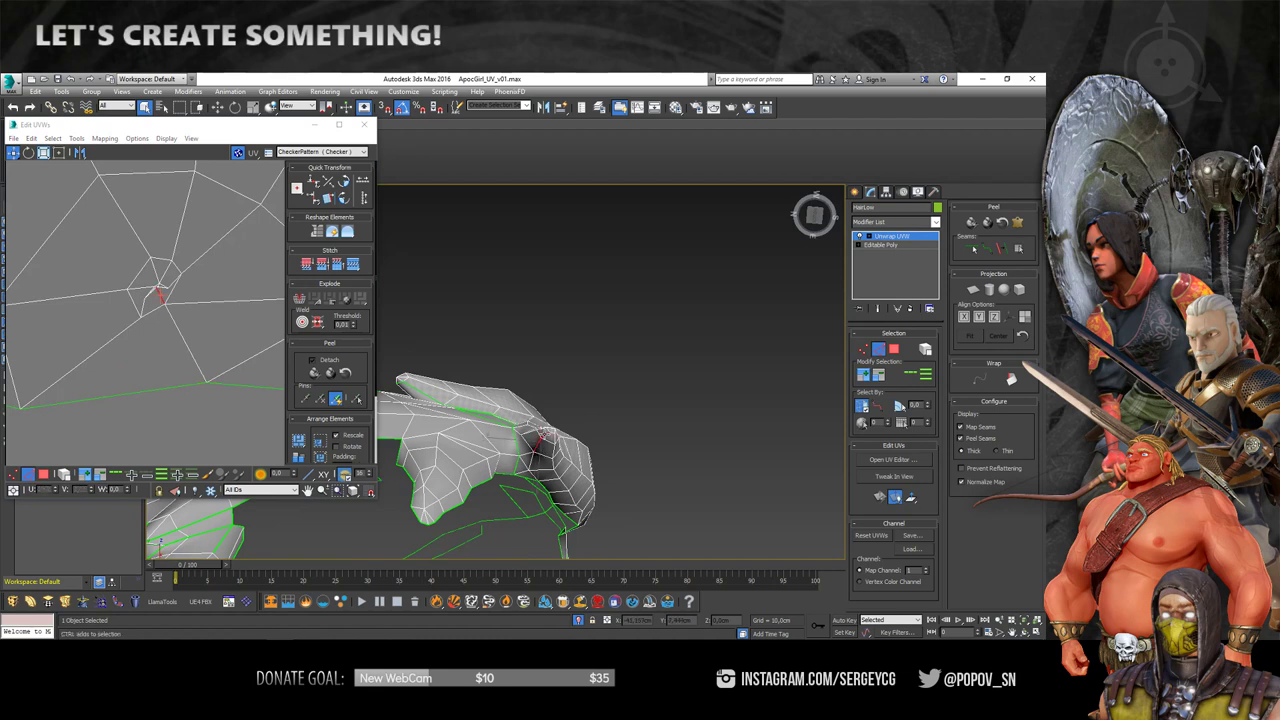
{"action": "scroll", "coordinate": [530, 470], "scroll_direction": "up", "scroll_amount": 2}
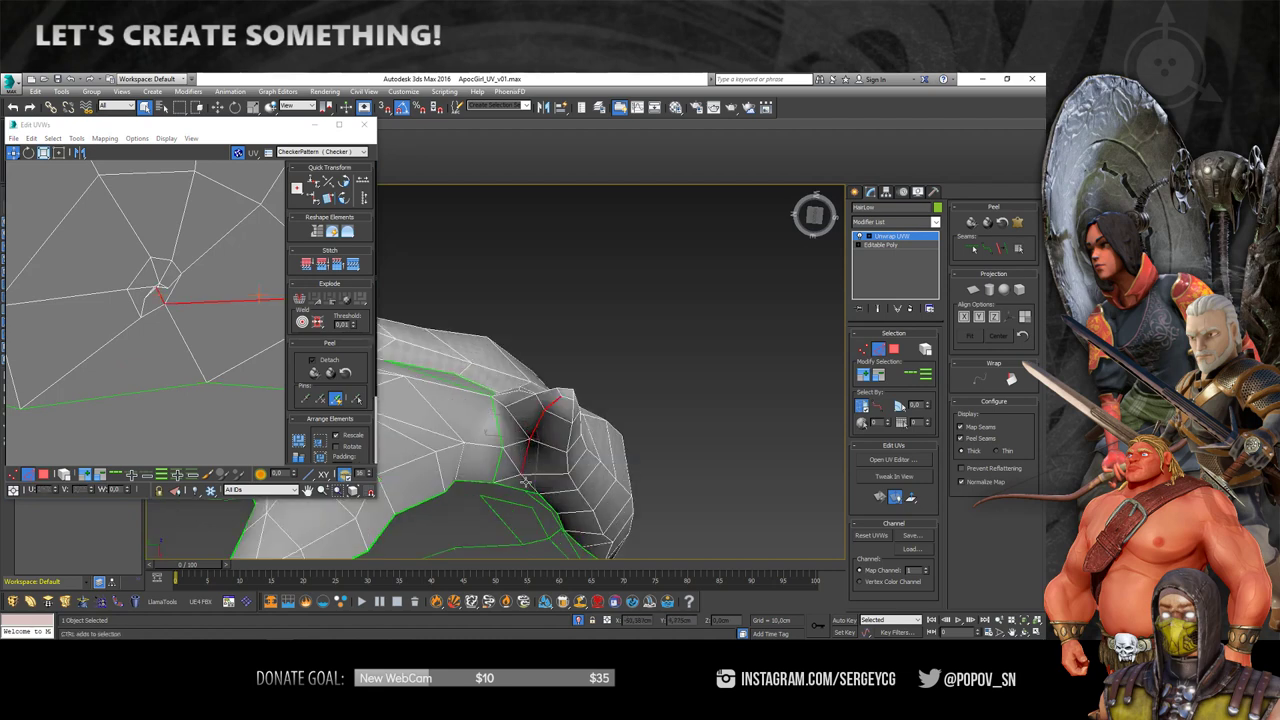
{"action": "middle_click_drag", "start_coordinate": [489, 444], "coordinate": [516, 455], "text": "alt"}
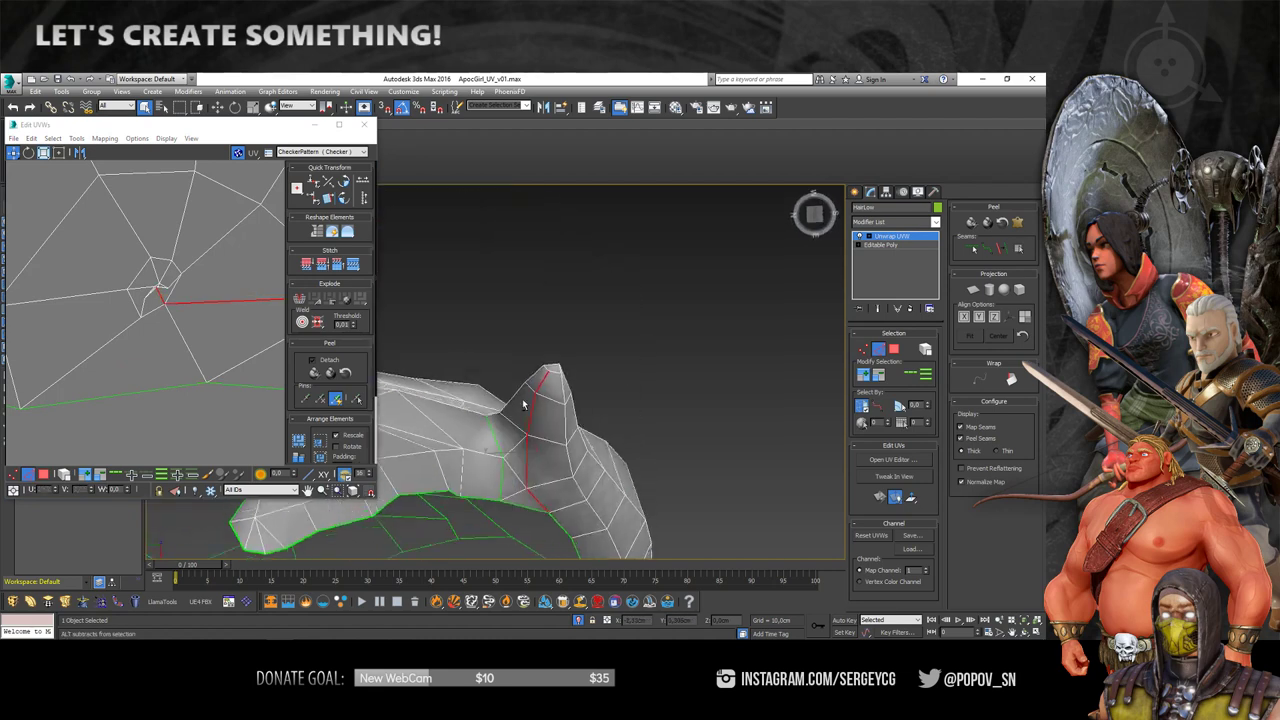
{"action": "left_click", "coordinate": [522, 440]}
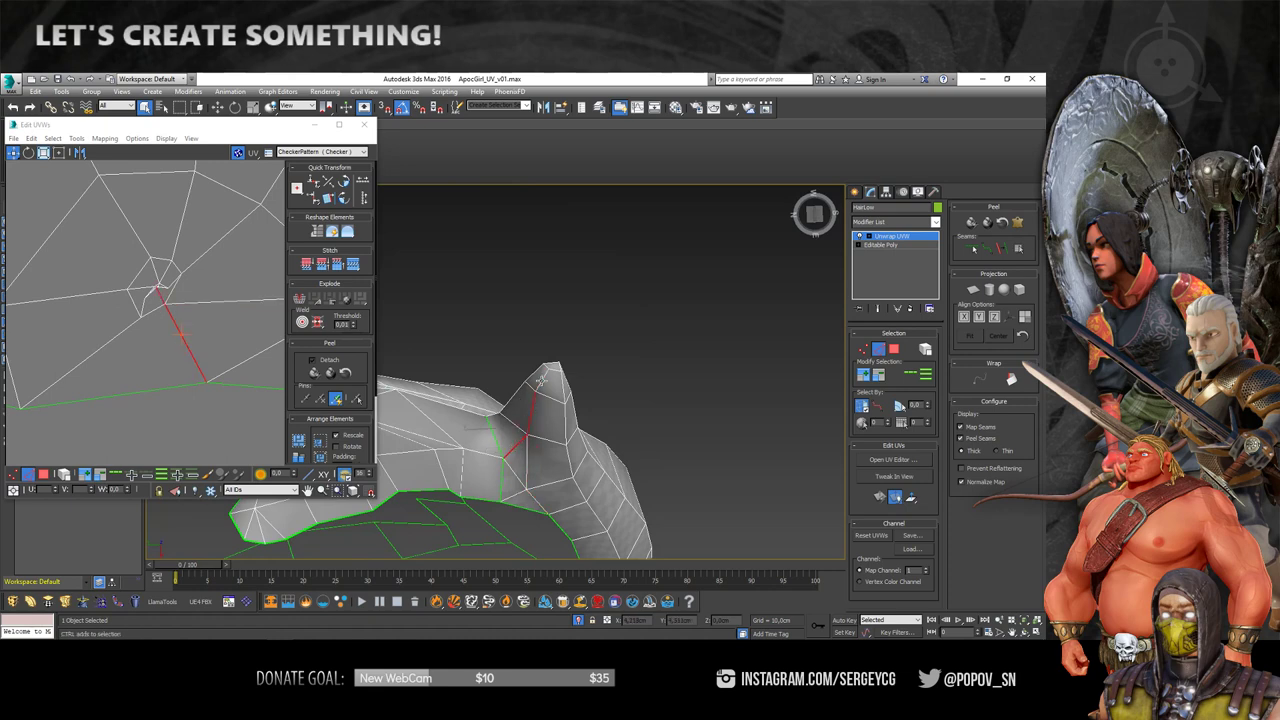
{"action": "middle_click_drag", "start_coordinate": [541, 380], "coordinate": [500, 420], "text": "alt"}
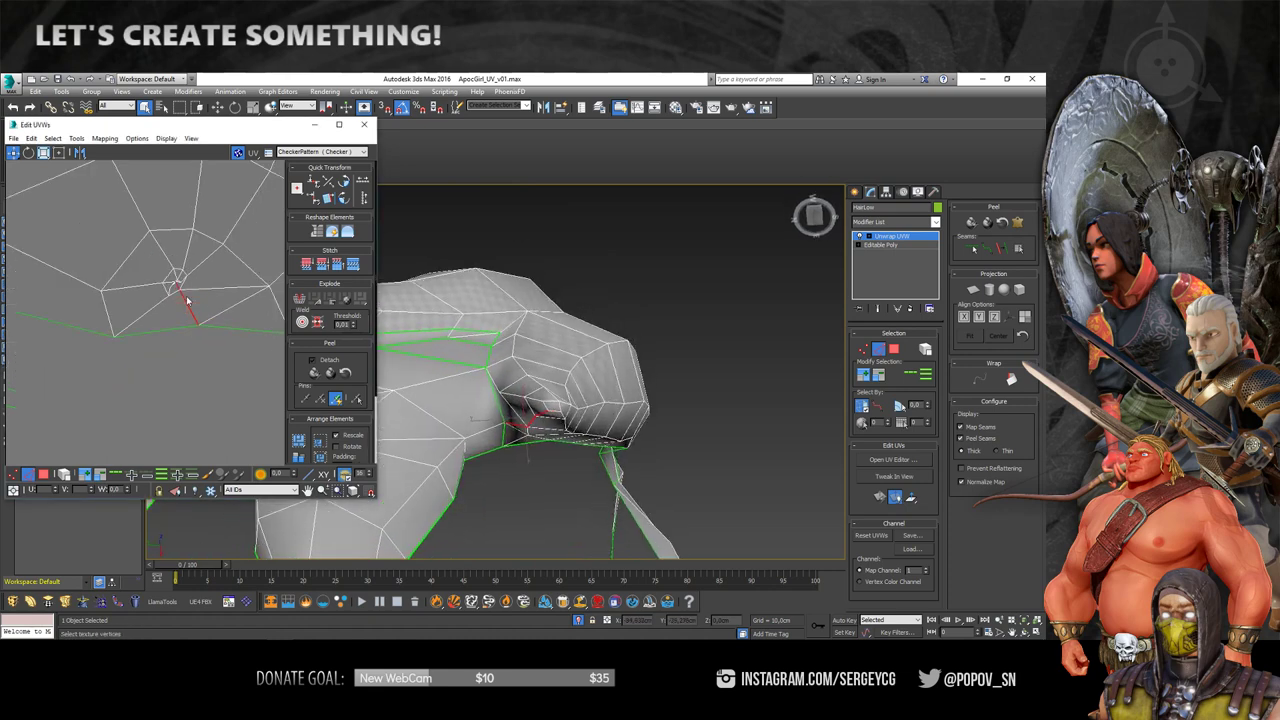
{"action": "right_click", "coordinate": [186, 299]}
- Make the tip edge a seam, then select the whole strand element and Quick Peel it
{"action": "left_click", "coordinate": [213, 333]}
{"action": "scroll", "coordinate": [210, 338], "scroll_direction": "down", "scroll_amount": 3}
{"action": "left_click", "coordinate": [27, 473]}
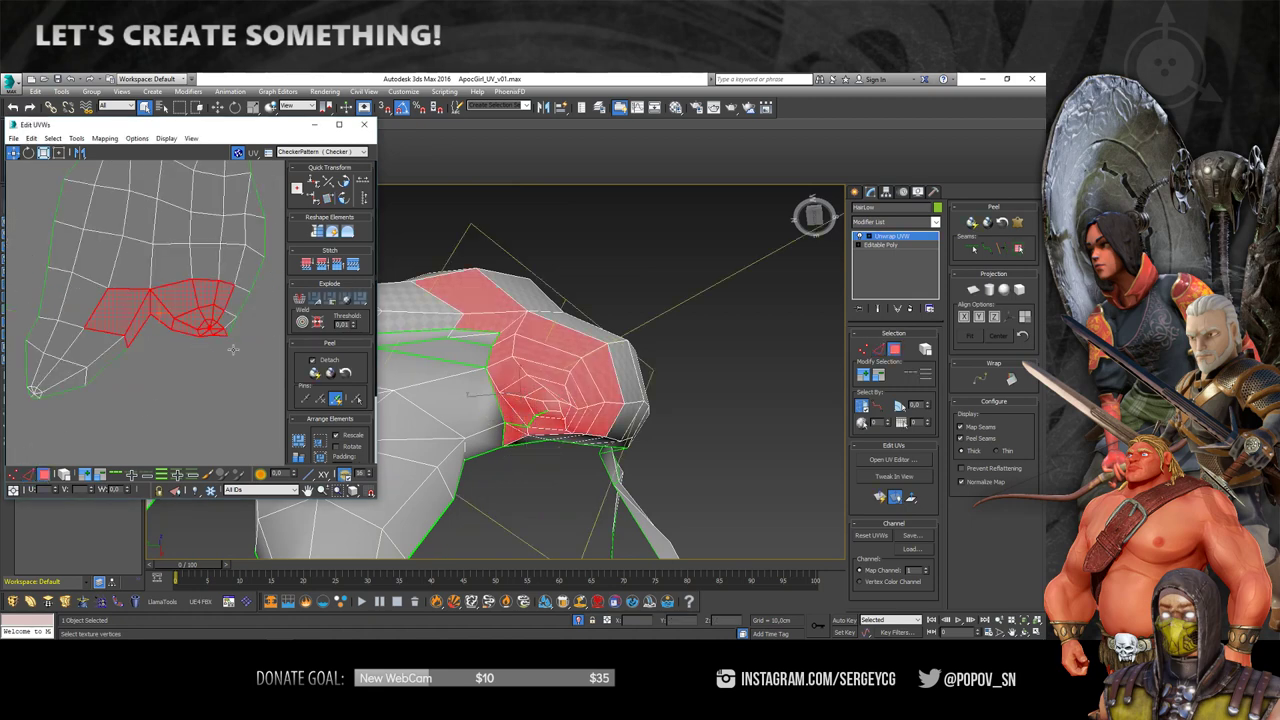
{"action": "left_click", "coordinate": [63, 474]}
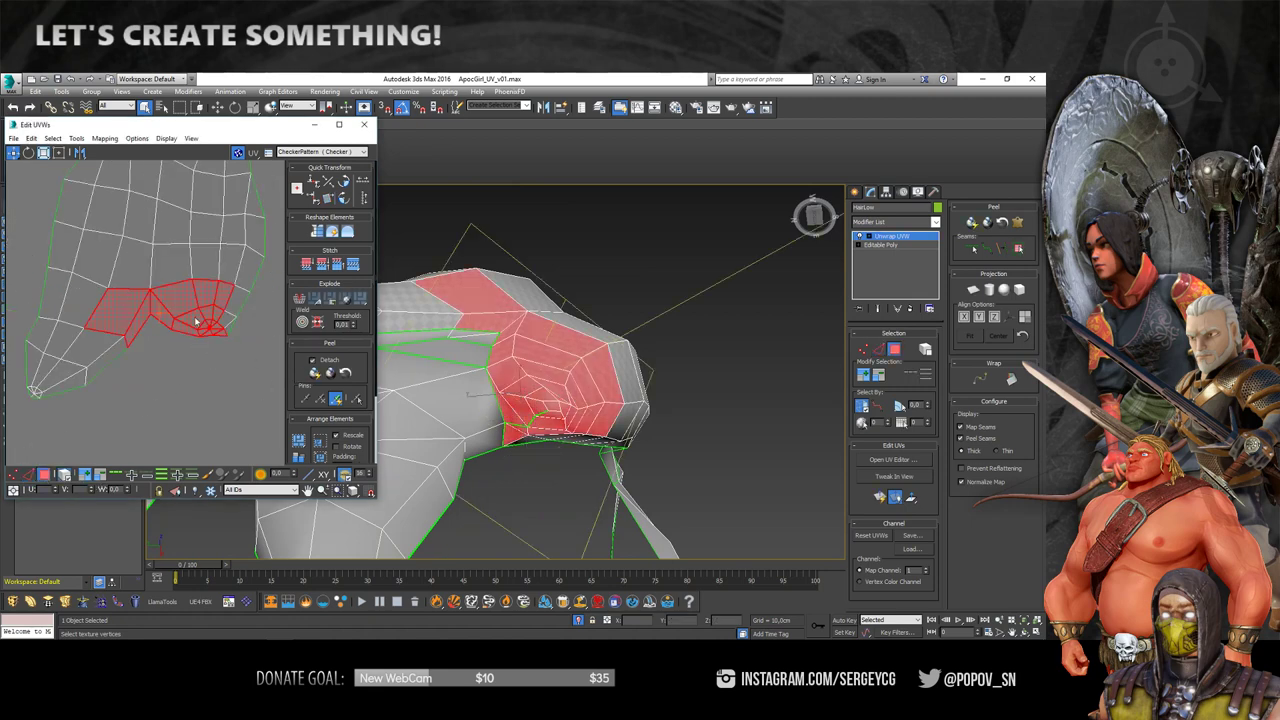
{"action": "left_click", "coordinate": [314, 373]}
{"action": "left_click", "coordinate": [194, 393]}
- Stitch the strand's tip edges together from the quad menu
{"action": "scroll", "coordinate": [200, 380], "scroll_direction": "up", "scroll_amount": 3}
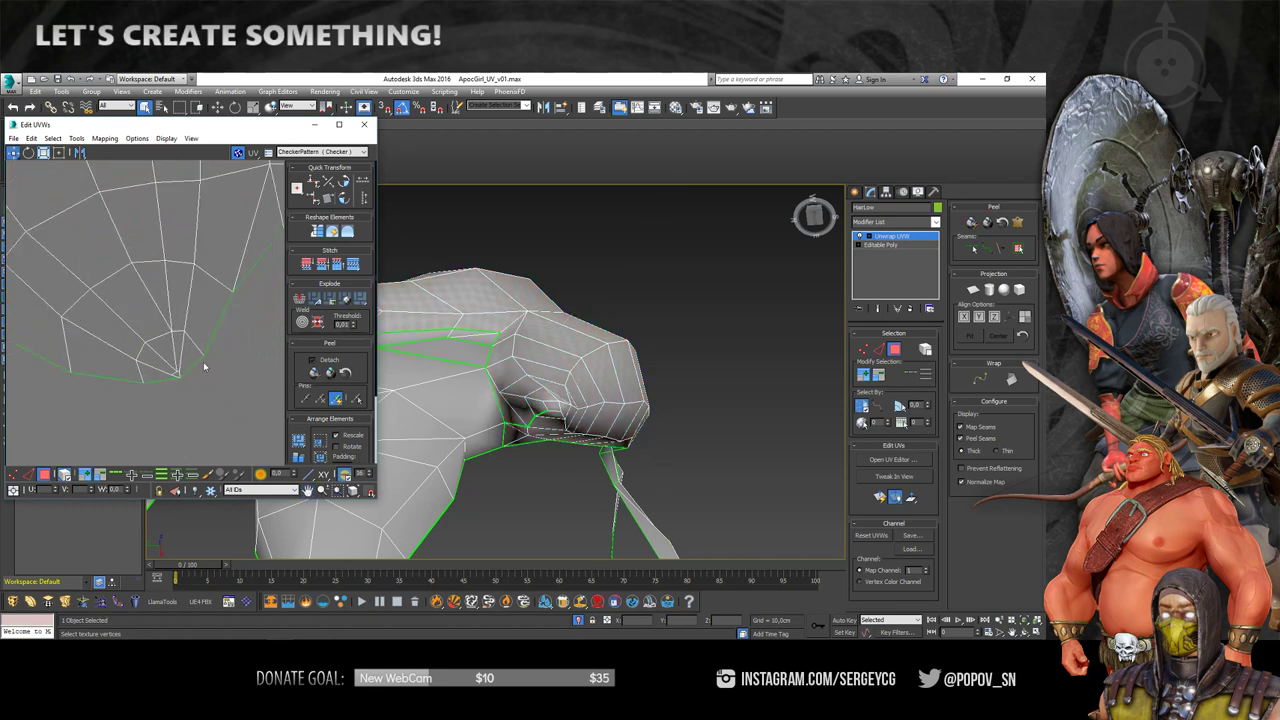
{"action": "scroll", "coordinate": [155, 337], "scroll_direction": "down", "scroll_amount": 3}
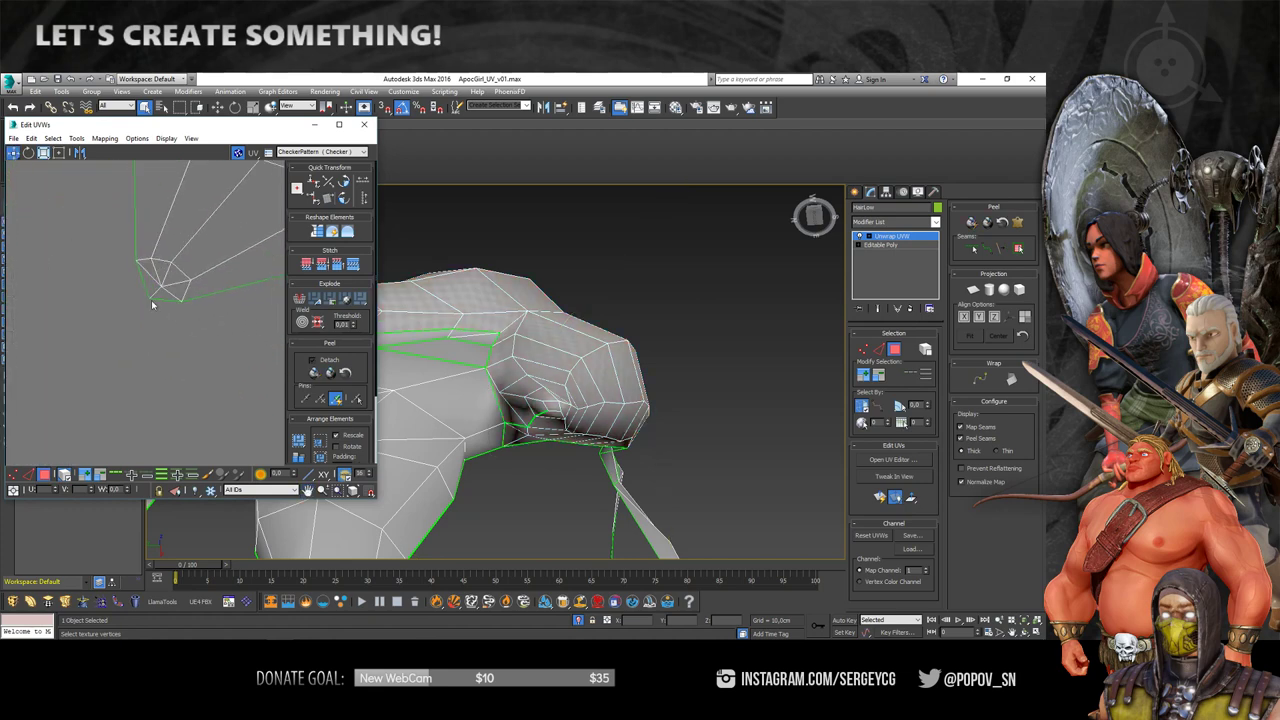
{"action": "left_click", "coordinate": [155, 292]}
{"action": "left_click", "coordinate": [28, 475]}
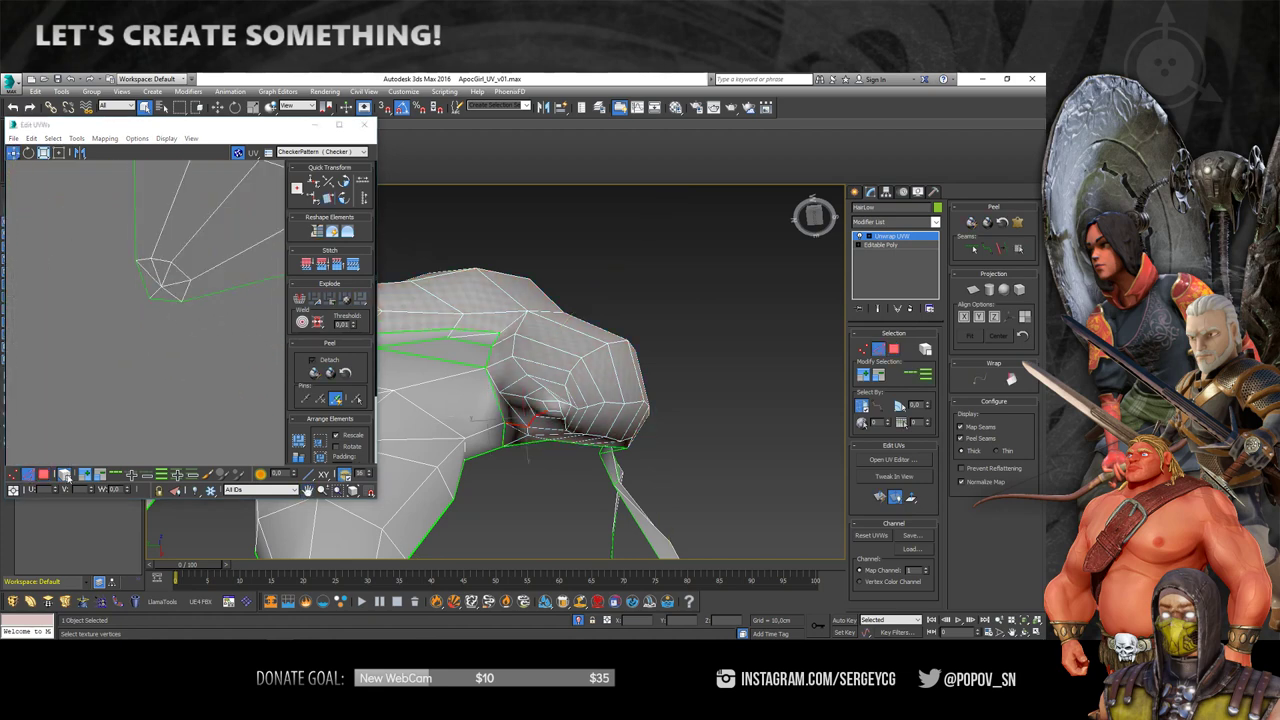
{"action": "right_click", "coordinate": [155, 295]}
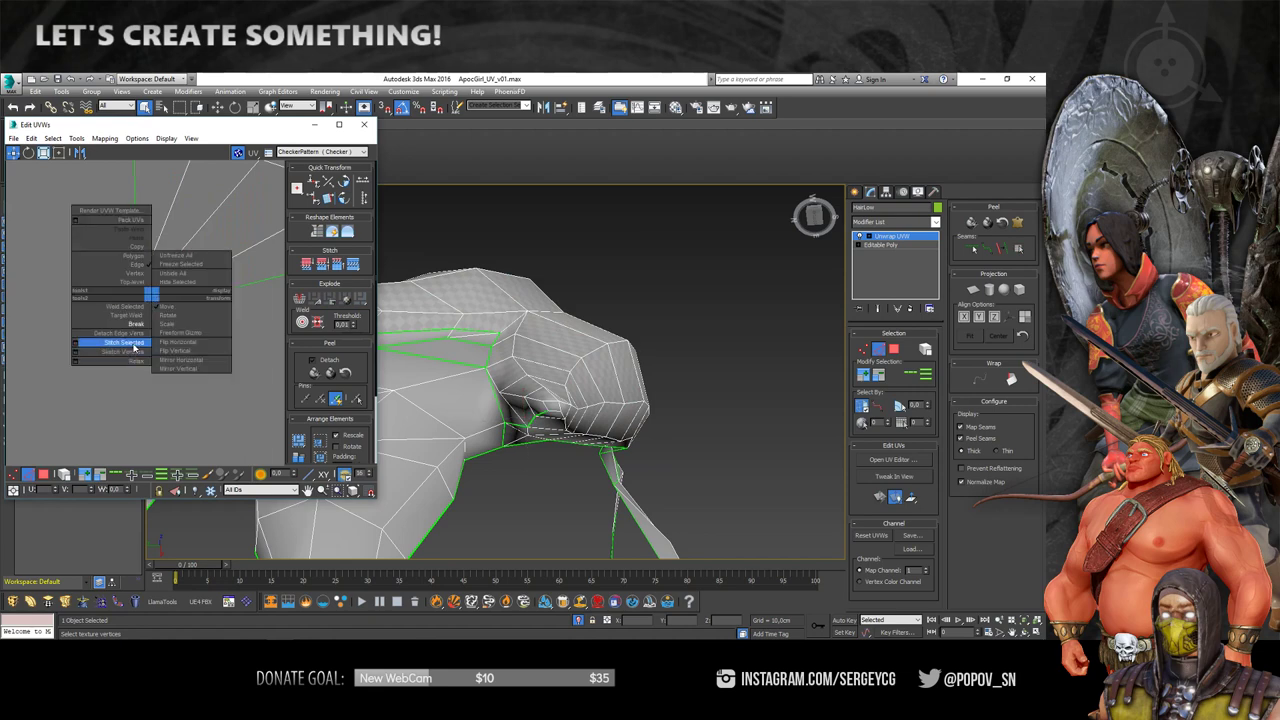
{"action": "left_click", "coordinate": [140, 326]}
- Select the strand island's faces, Quick Peel it again, and deselect everything
{"action": "middle_click_drag", "start_coordinate": [168, 322], "coordinate": [131, 371]}
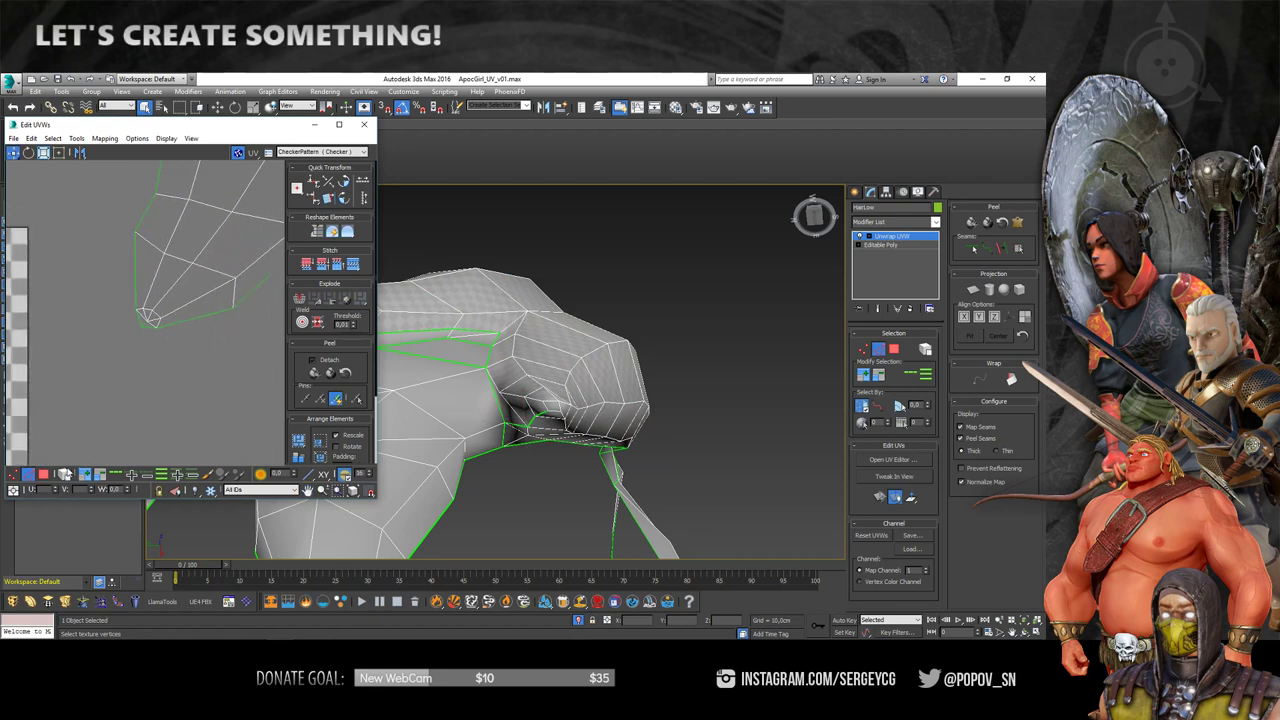
{"action": "left_click", "coordinate": [47, 474]}
{"action": "left_click", "coordinate": [202, 305]}
{"action": "left_click", "coordinate": [314, 375]}
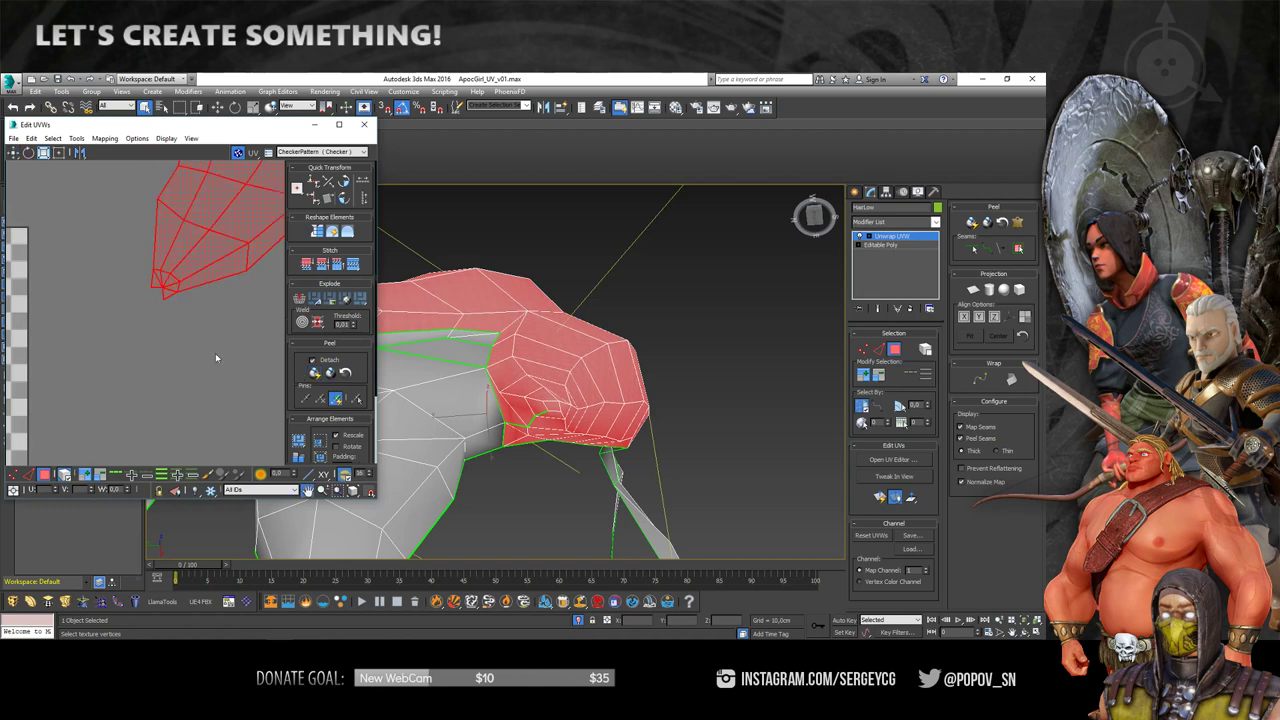
{"action": "left_click", "coordinate": [148, 337]}
{"action": "mouse_move", "coordinate": [500, 400]}
{"action": "middle_mouse_down", "text": "alt"}
{"action": "mouse_move", "coordinate": [560, 380]}
{"action": "mouse_move", "coordinate": [622, 396]}
{"action": "middle_mouse_up", "text": "alt"}
- Orbit out to view the whole hair cap and uncheck Map Seams in the Configure rollout
{"action": "scroll", "coordinate": [622, 396], "scroll_direction": "up", "scroll_amount": 3}
{"action": "scroll", "coordinate": [645, 435], "scroll_direction": "up", "scroll_amount": 2}
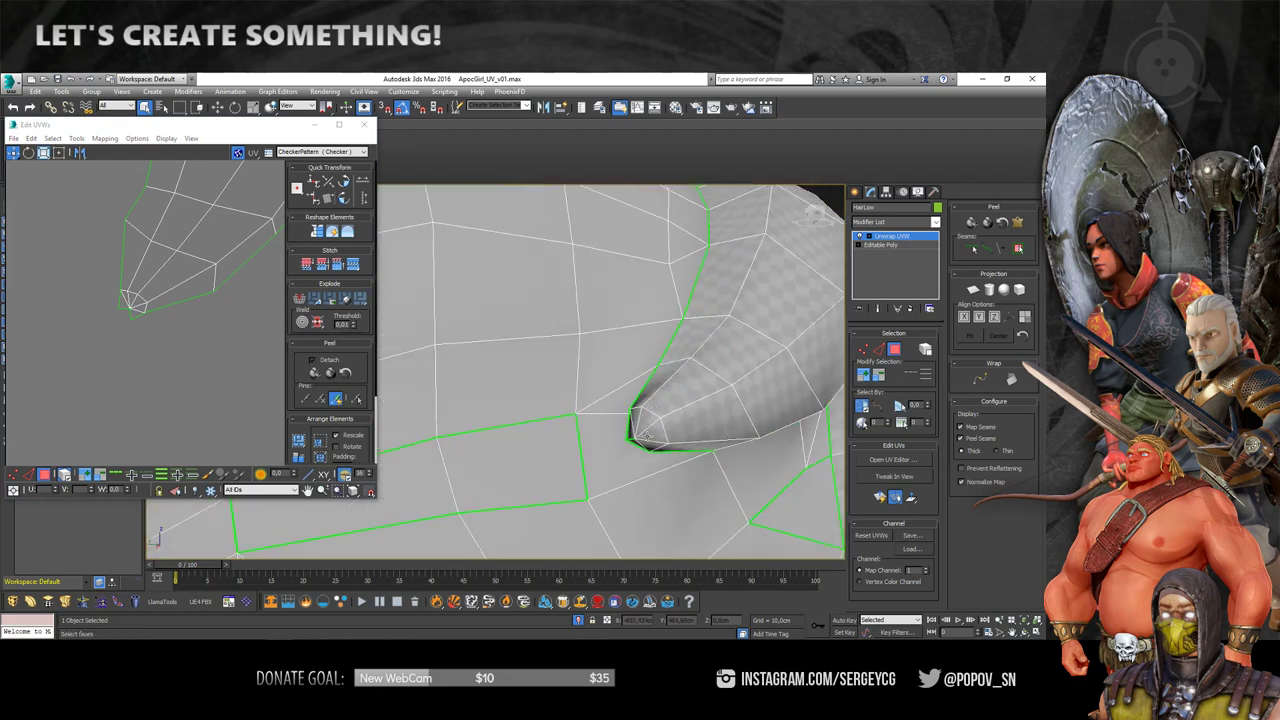
{"action": "left_click", "coordinate": [143, 323]}
{"action": "scroll", "coordinate": [86, 334], "scroll_direction": "down", "scroll_amount": 3}
{"action": "scroll", "coordinate": [86, 334], "scroll_direction": "down", "scroll_amount": 2}
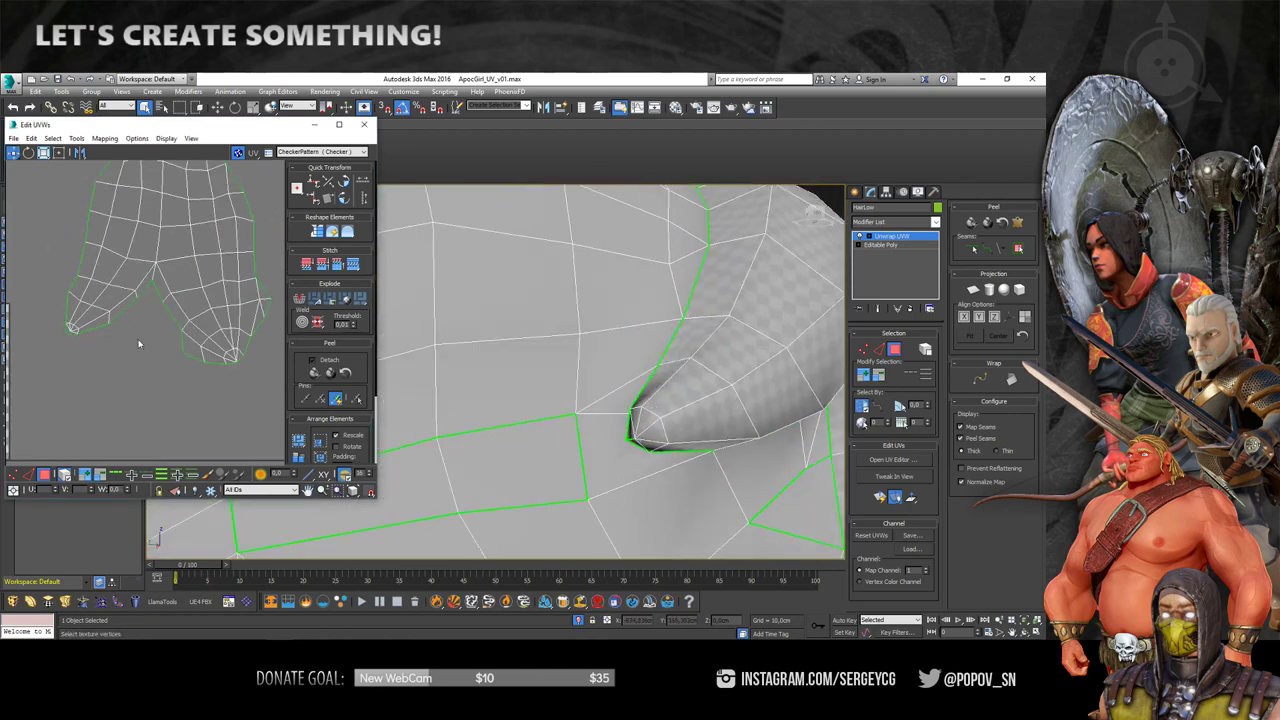
{"action": "scroll", "coordinate": [195, 308], "scroll_direction": "down", "scroll_amount": 1}
{"action": "scroll", "coordinate": [183, 322], "scroll_direction": "down", "scroll_amount": 3}
{"action": "scroll", "coordinate": [399, 314], "scroll_direction": "down", "scroll_amount": 3}
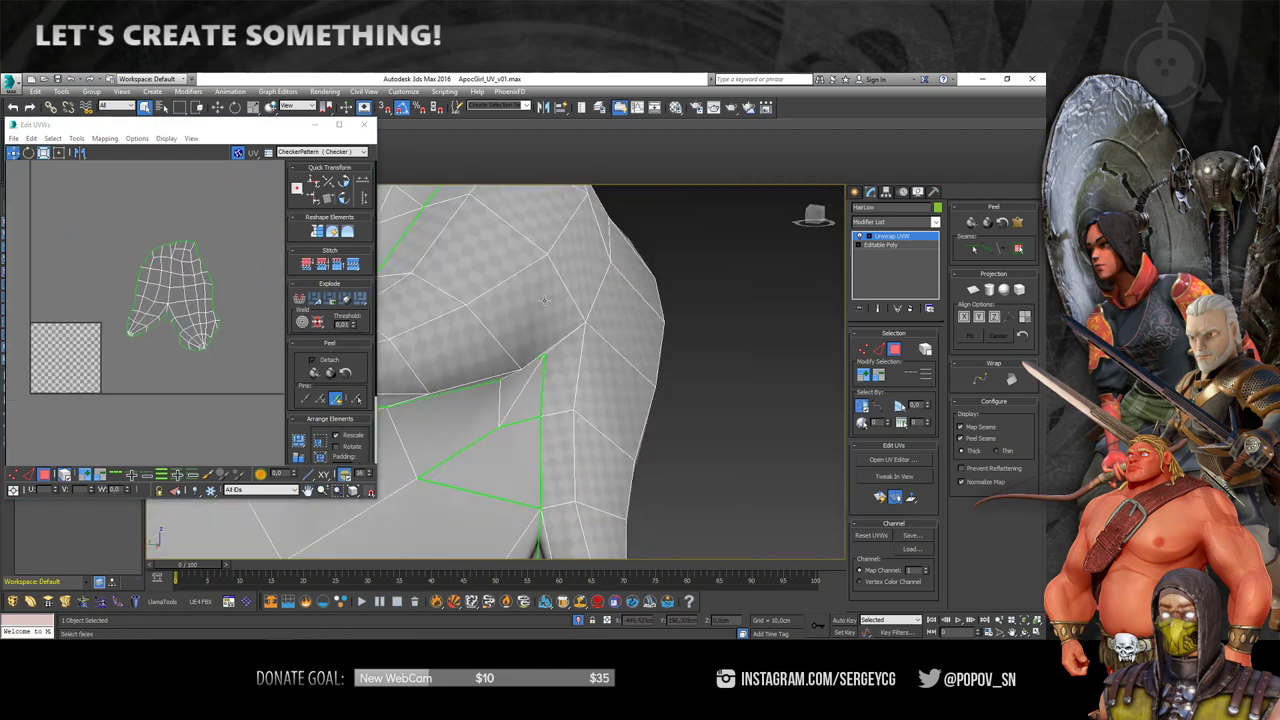
{"action": "middle_click_drag", "start_coordinate": [399, 314], "coordinate": [684, 305], "text": "alt"}
{"action": "scroll", "coordinate": [684, 305], "scroll_direction": "up", "scroll_amount": 3}
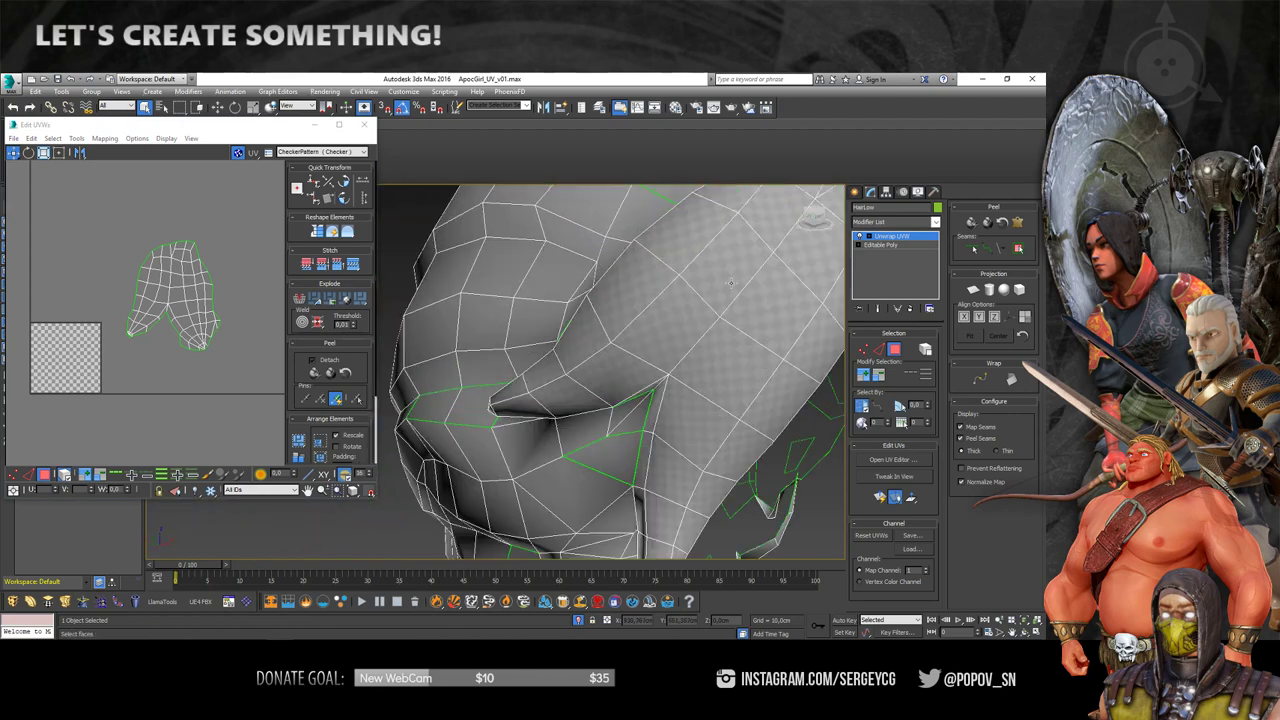
{"action": "scroll", "coordinate": [684, 305], "scroll_direction": "down", "scroll_amount": 4}
{"action": "mouse_move", "coordinate": [684, 305]}
{"action": "middle_mouse_down", "text": "alt"}
{"action": "mouse_move", "coordinate": [764, 284]}
{"action": "mouse_move", "coordinate": [820, 300]}
{"action": "middle_mouse_up", "text": "alt"}
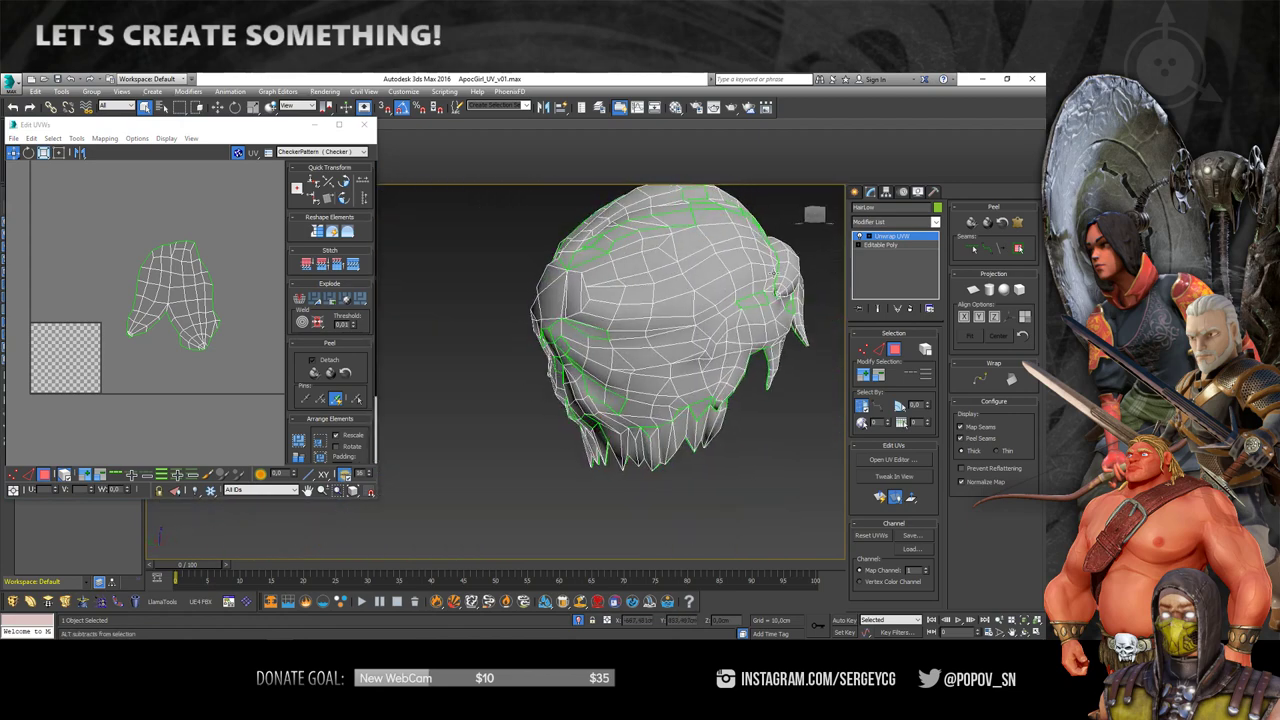
{"action": "left_click", "coordinate": [961, 426]}
{"action": "middle_click_drag", "start_coordinate": [680, 320], "coordinate": [602, 337], "text": "alt"}
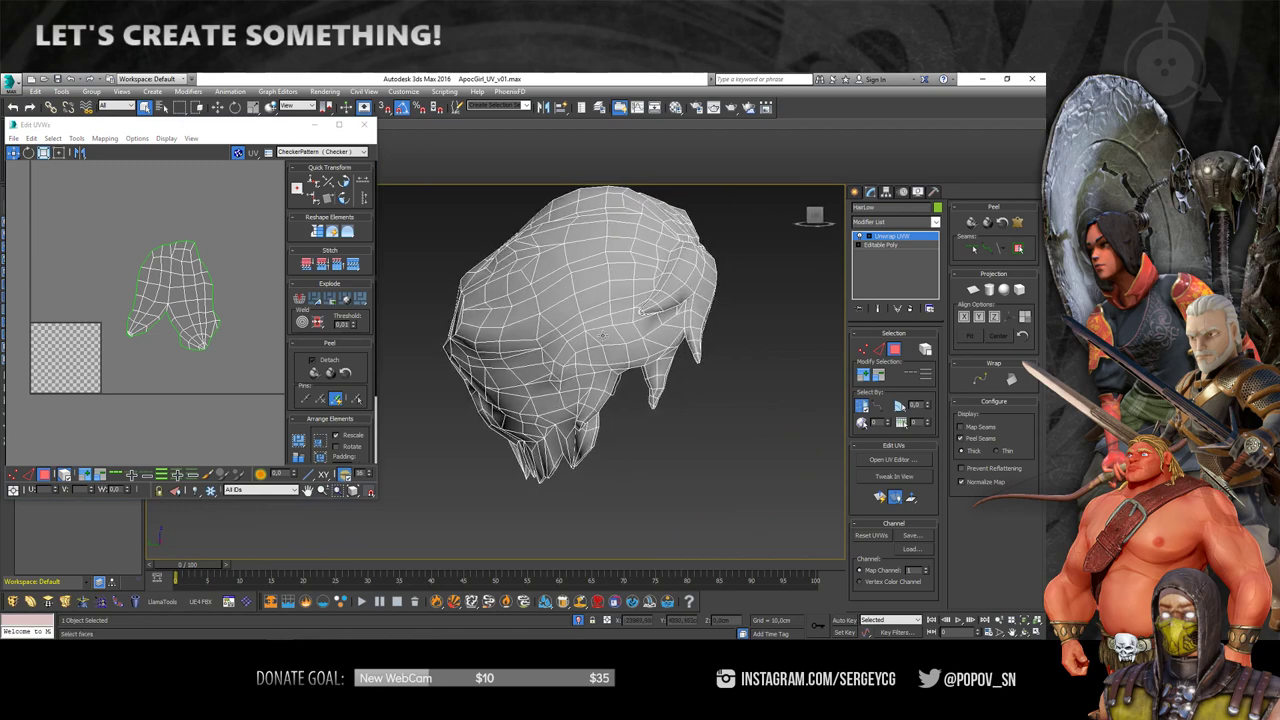
{"action": "mouse_move", "coordinate": [632, 240]}
{"action": "middle_mouse_down", "text": "alt"}
{"action": "mouse_move", "coordinate": [720, 280]}
{"action": "mouse_move", "coordinate": [733, 253]}
{"action": "mouse_move", "coordinate": [691, 293]}
{"action": "mouse_move", "coordinate": [540, 335]}
{"action": "mouse_move", "coordinate": [542, 294]}
{"action": "middle_mouse_up", "text": "alt"}
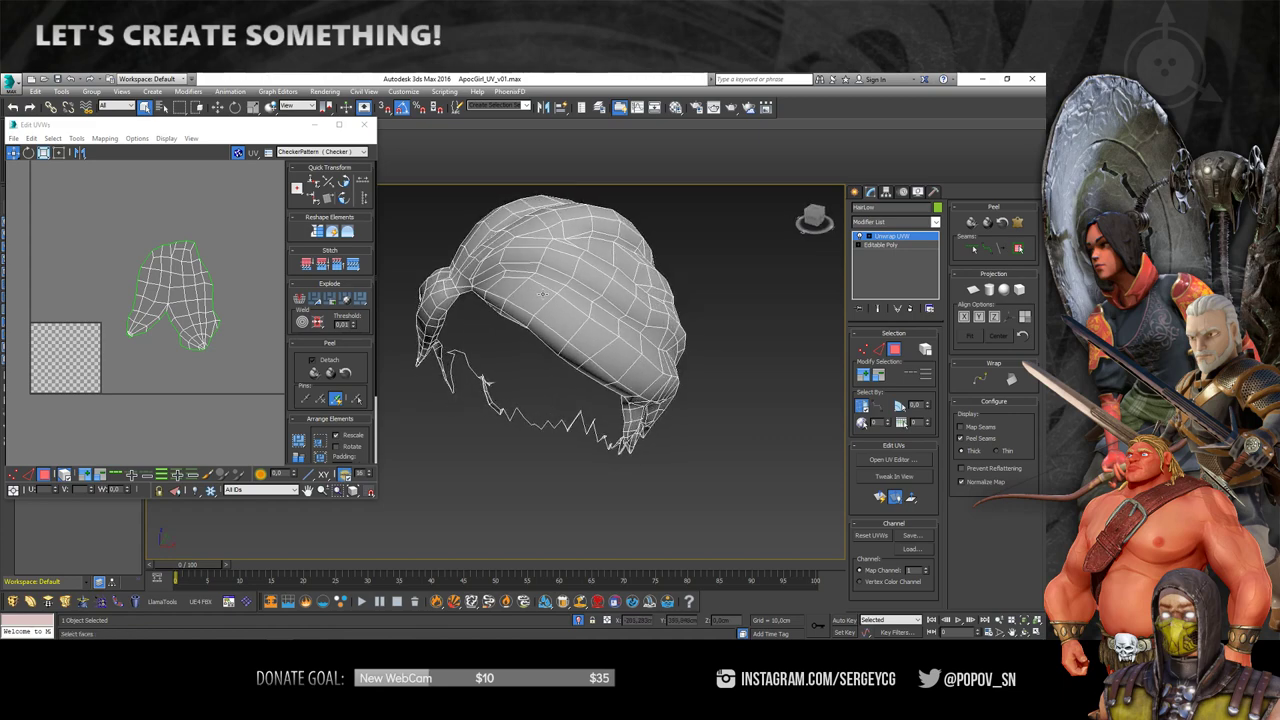
{"action": "mouse_move", "coordinate": [587, 284]}
{"action": "middle_mouse_down", "text": "alt"}
{"action": "mouse_move", "coordinate": [412, 288]}
{"action": "mouse_move", "coordinate": [349, 343]}
{"action": "mouse_move", "coordinate": [596, 348]}
{"action": "mouse_move", "coordinate": [508, 537]}
{"action": "mouse_move", "coordinate": [538, 248]}
{"action": "middle_mouse_up", "text": "alt"}
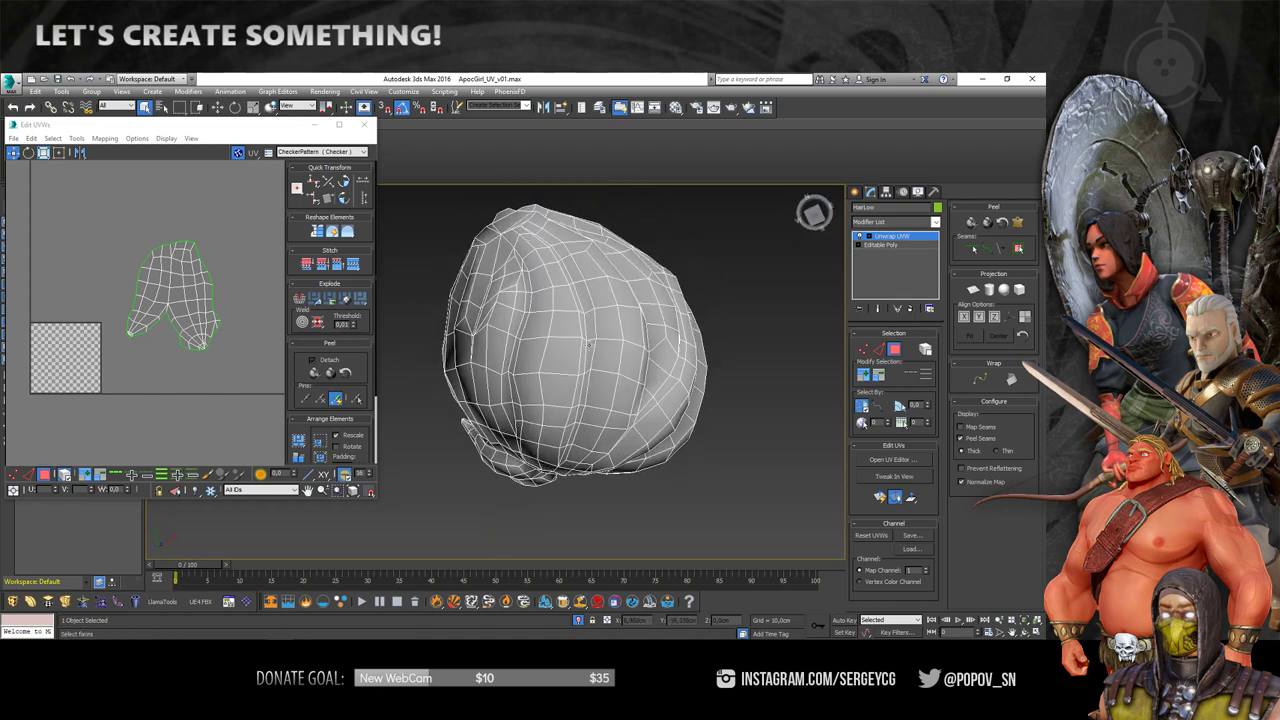
{"action": "middle_click_drag", "start_coordinate": [733, 335], "coordinate": [572, 369], "text": "alt"}
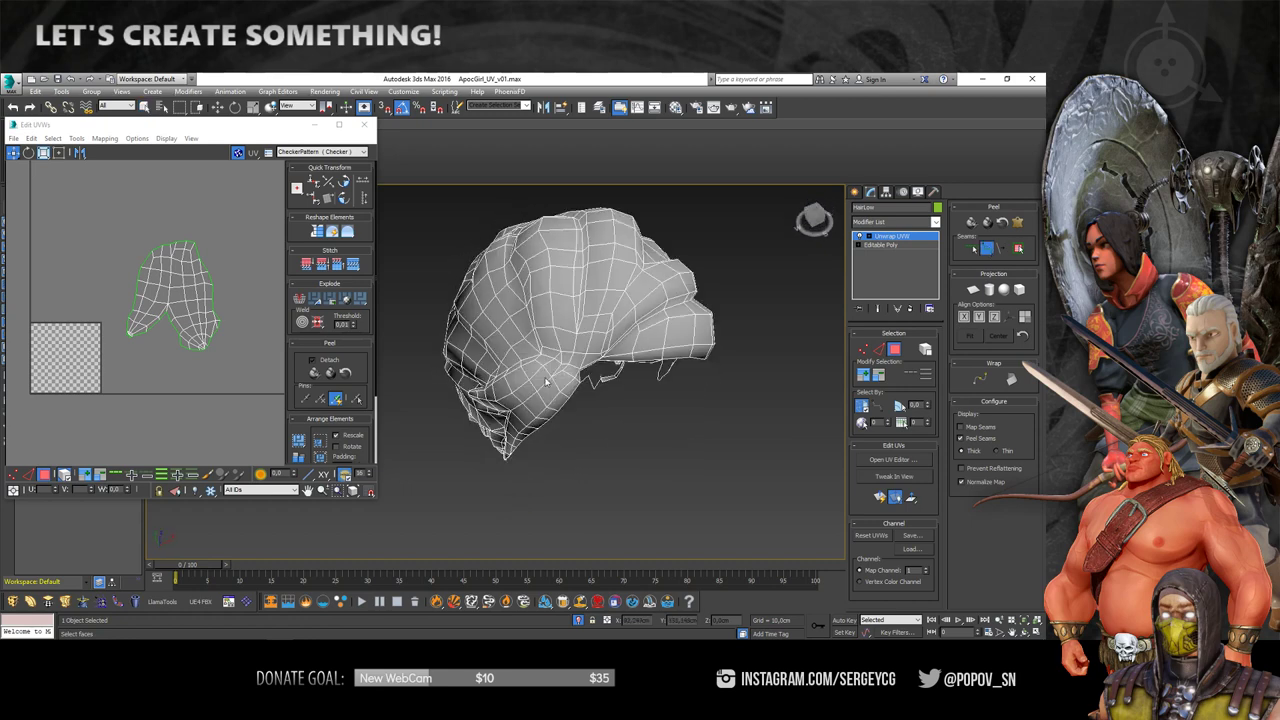
{"action": "scroll", "coordinate": [572, 369], "scroll_direction": "up", "scroll_amount": 2}
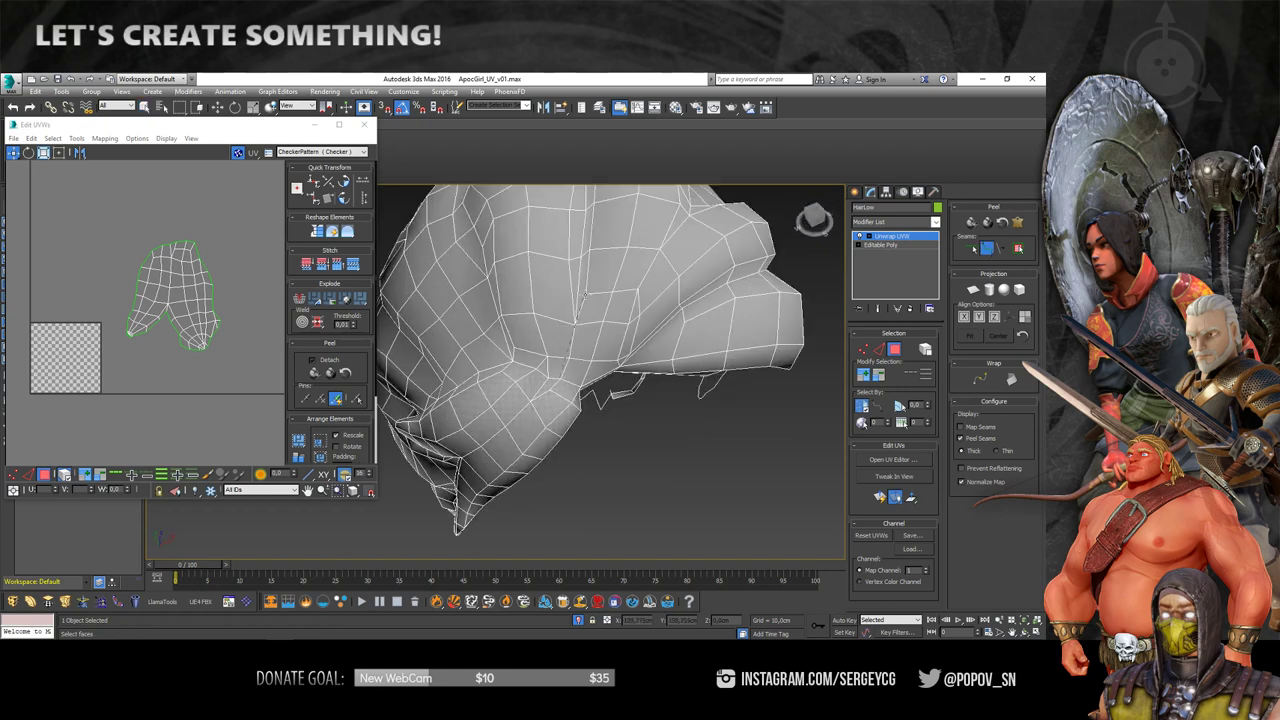
{"action": "mouse_move", "coordinate": [571, 391]}
{"action": "middle_mouse_down", "text": "alt"}
{"action": "mouse_move", "coordinate": [440, 265]}
{"action": "mouse_move", "coordinate": [561, 396]}
{"action": "mouse_move", "coordinate": [595, 372]}
{"action": "mouse_move", "coordinate": [593, 355]}
{"action": "middle_mouse_up", "text": "alt"}
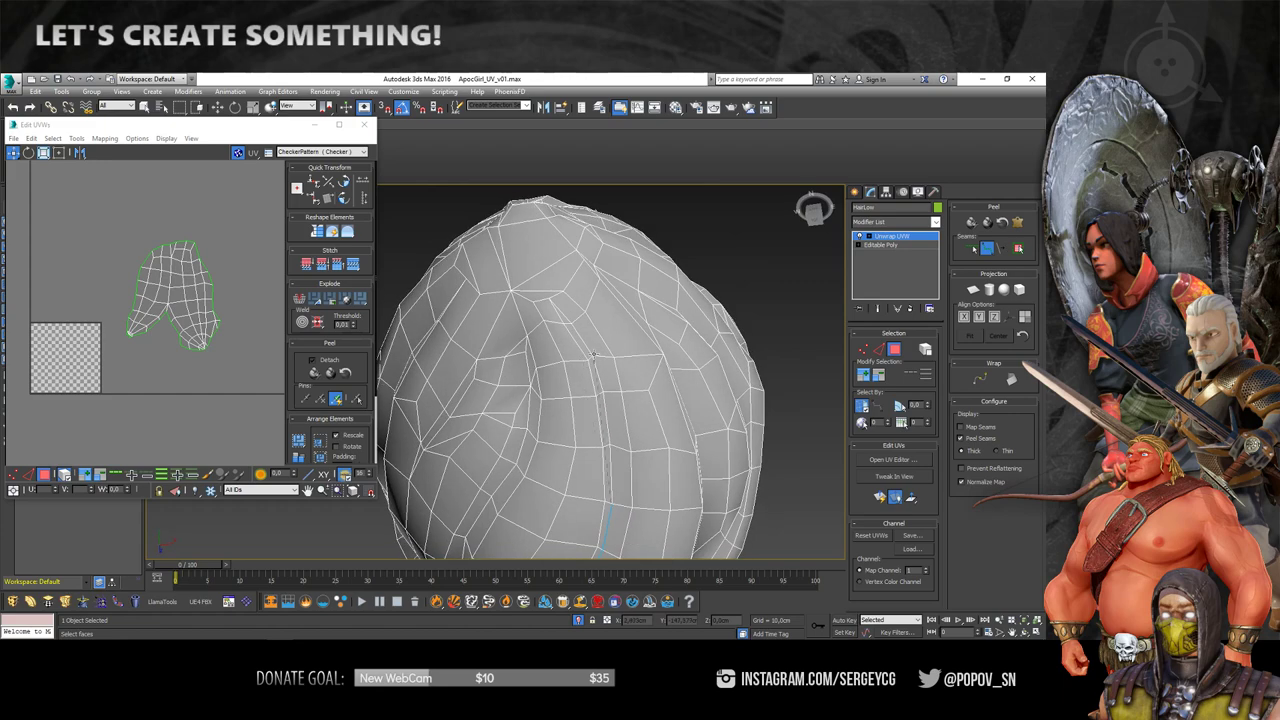
{"action": "mouse_move", "coordinate": [549, 297]}
{"action": "middle_mouse_down", "text": "alt"}
{"action": "mouse_move", "coordinate": [609, 306]}
{"action": "mouse_move", "coordinate": [720, 229]}
{"action": "mouse_move", "coordinate": [619, 398]}
{"action": "mouse_move", "coordinate": [622, 343]}
{"action": "middle_mouse_up", "text": "alt"}
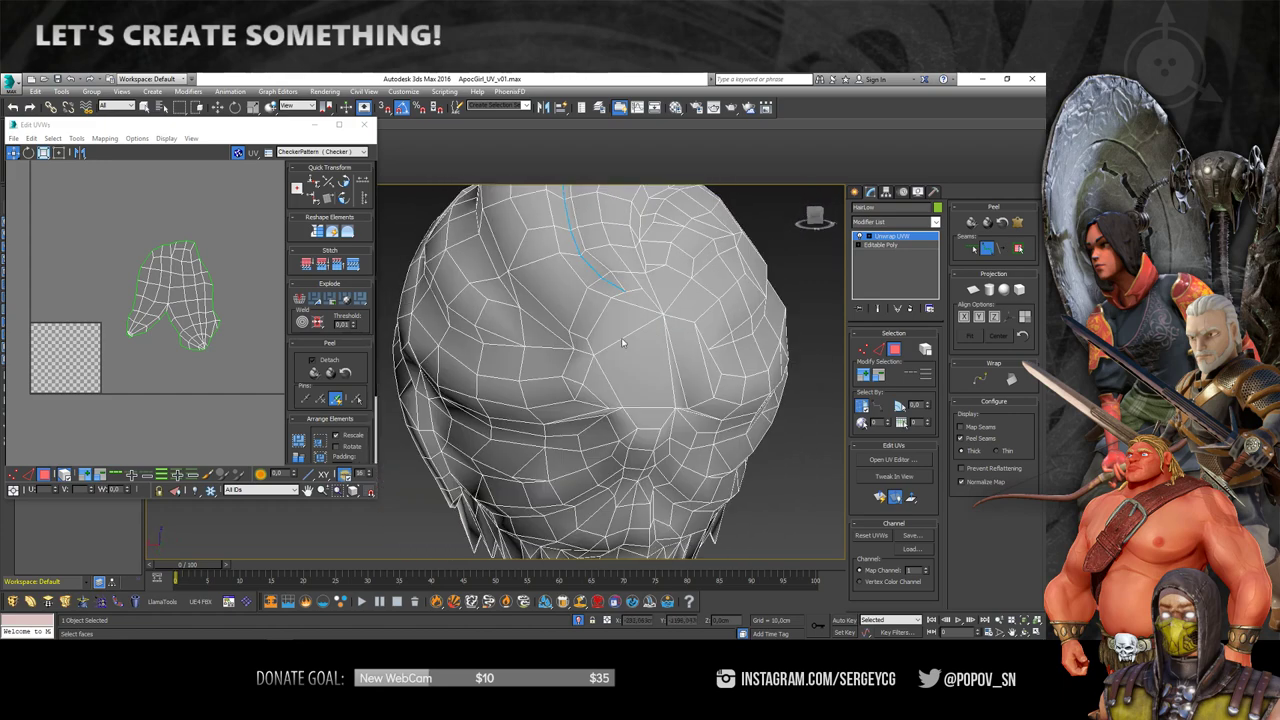
{"action": "mouse_move", "coordinate": [626, 291]}
{"action": "middle_mouse_down", "text": "alt"}
{"action": "mouse_move", "coordinate": [609, 306]}
{"action": "mouse_move", "coordinate": [605, 249]}
{"action": "middle_mouse_up", "text": "alt"}
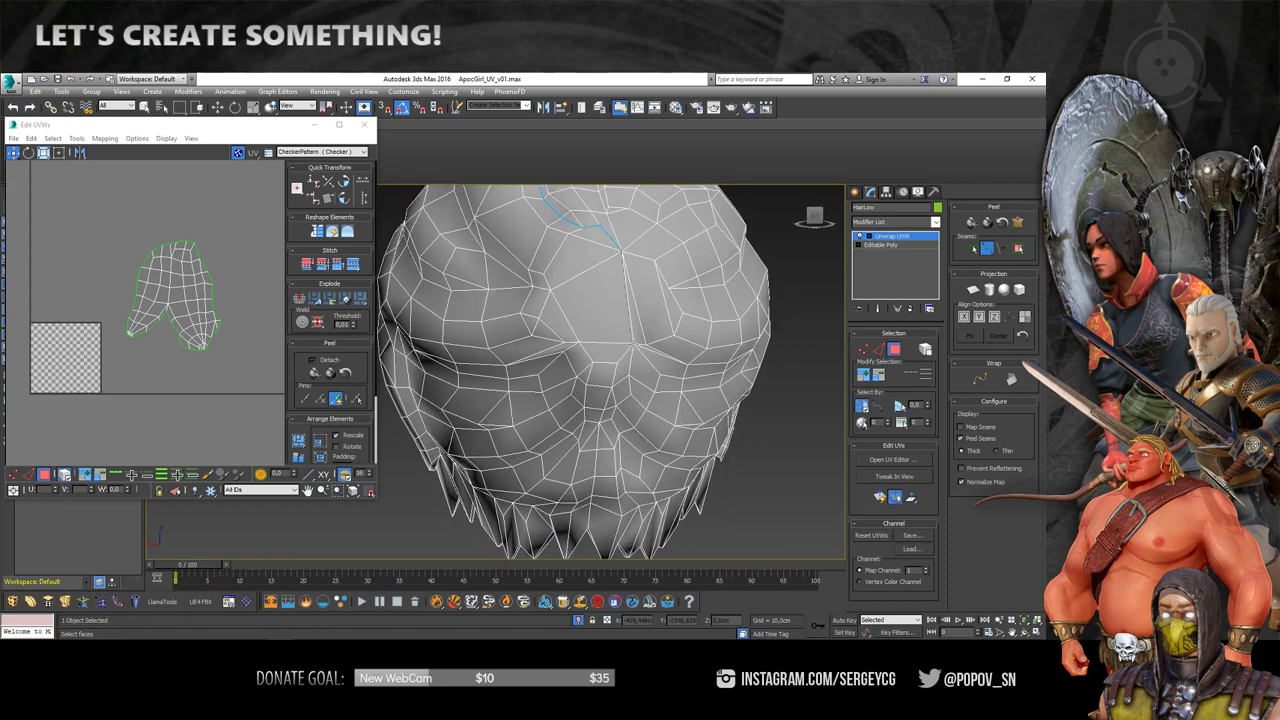
{"action": "middle_click_drag", "start_coordinate": [622, 383], "coordinate": [595, 352], "text": "alt"}
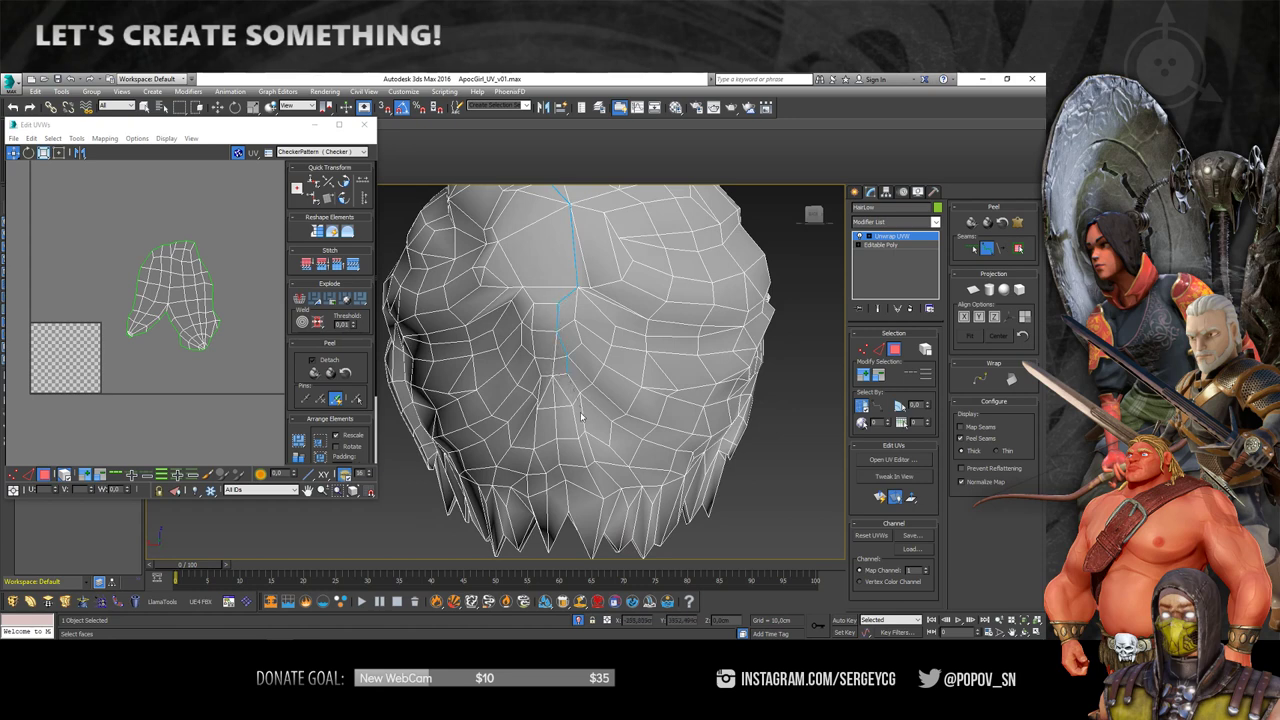
{"action": "mouse_move", "coordinate": [584, 430]}
{"action": "middle_mouse_down", "text": "alt"}
{"action": "mouse_move", "coordinate": [600, 380]}
{"action": "mouse_move", "coordinate": [543, 294]}
{"action": "mouse_move", "coordinate": [557, 243]}
{"action": "mouse_move", "coordinate": [541, 281]}
{"action": "mouse_move", "coordinate": [555, 279]}
{"action": "mouse_move", "coordinate": [526, 294]}
{"action": "mouse_move", "coordinate": [551, 389]}
{"action": "mouse_move", "coordinate": [538, 242]}
{"action": "mouse_move", "coordinate": [590, 260]}
{"action": "middle_mouse_up", "text": "alt"}
{"action": "scroll", "coordinate": [610, 265], "scroll_direction": "up", "scroll_amount": 3}
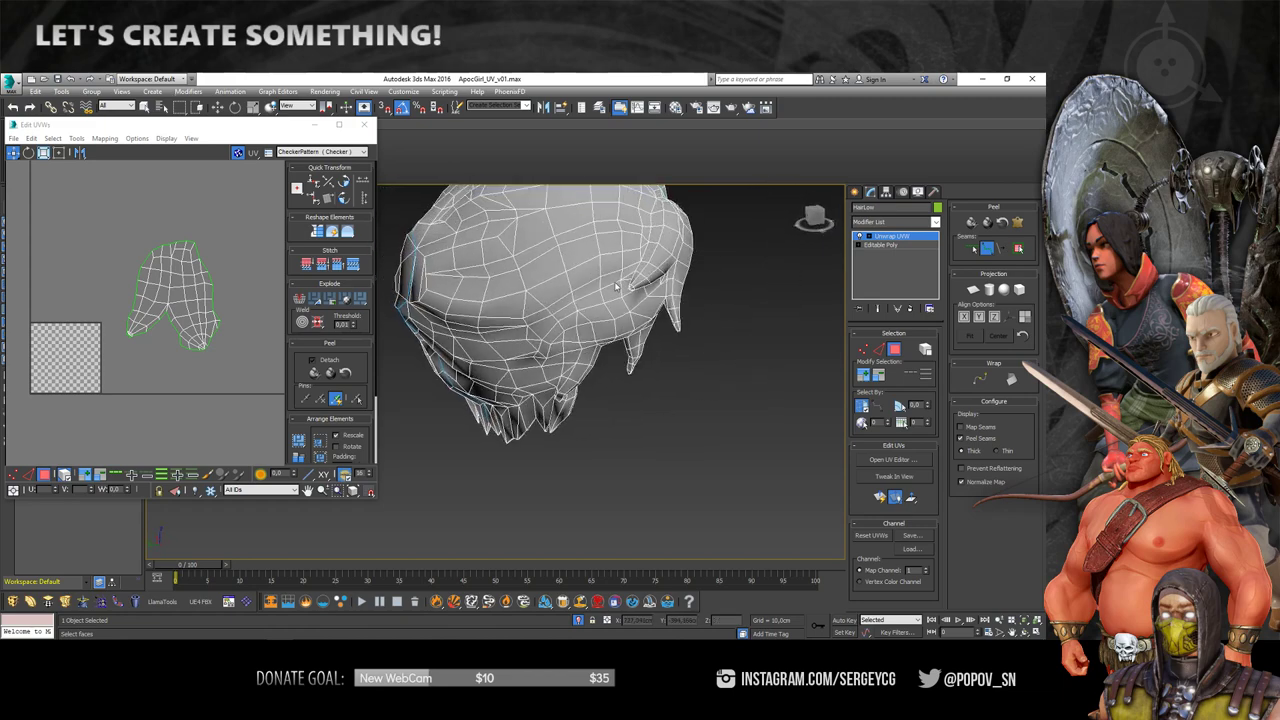
{"action": "scroll", "coordinate": [628, 270], "scroll_direction": "up", "scroll_amount": 3}
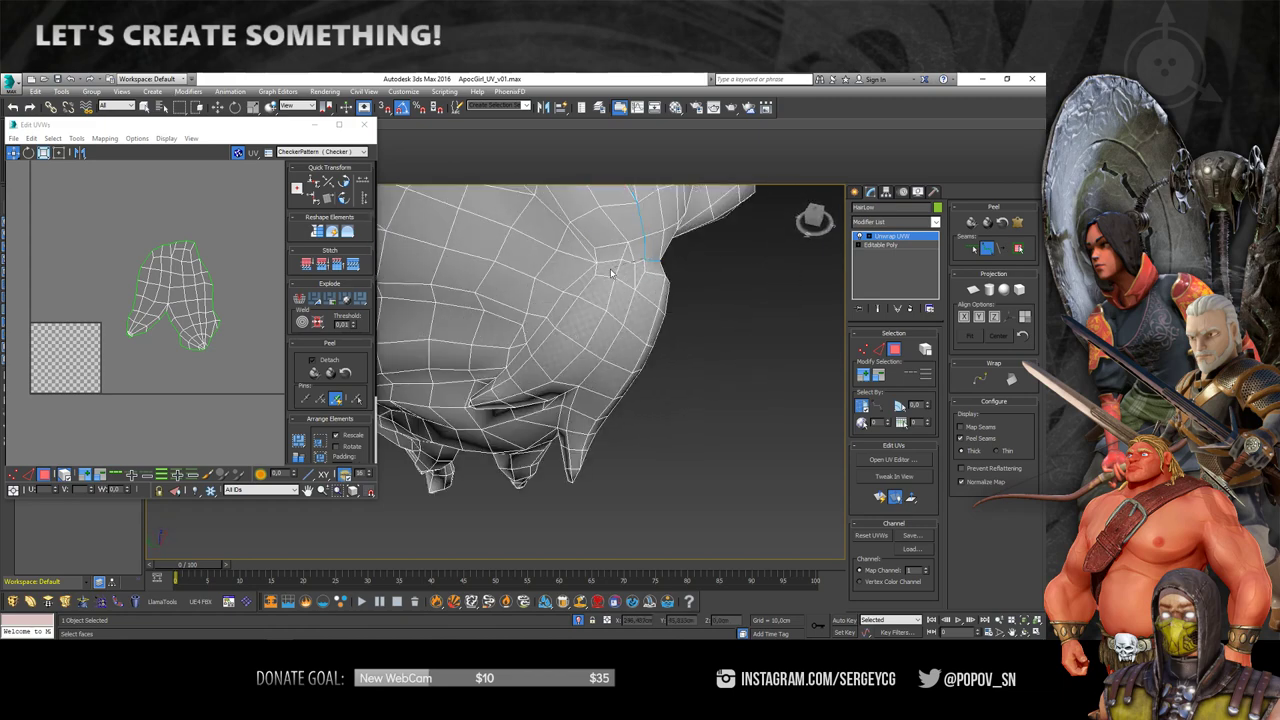
{"action": "middle_click_drag", "start_coordinate": [600, 262], "coordinate": [675, 214], "text": "alt"}
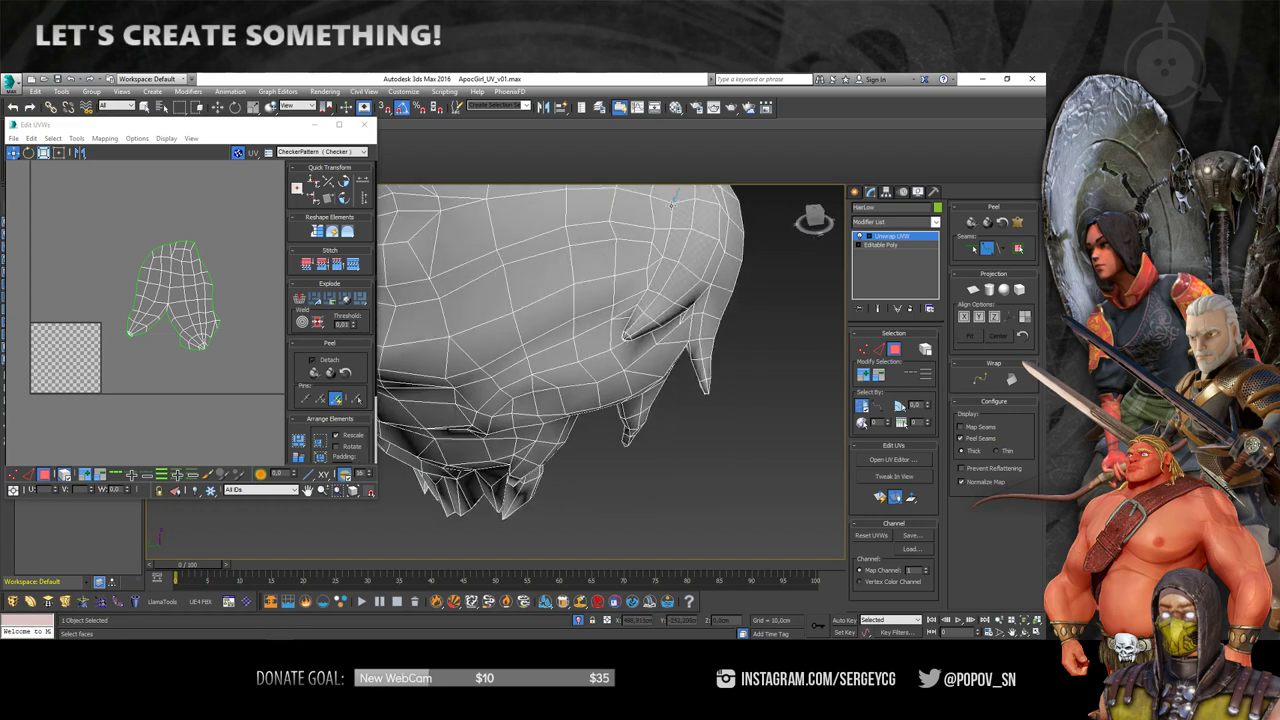
{"action": "middle_click_drag", "start_coordinate": [650, 288], "coordinate": [708, 229], "text": "alt"}
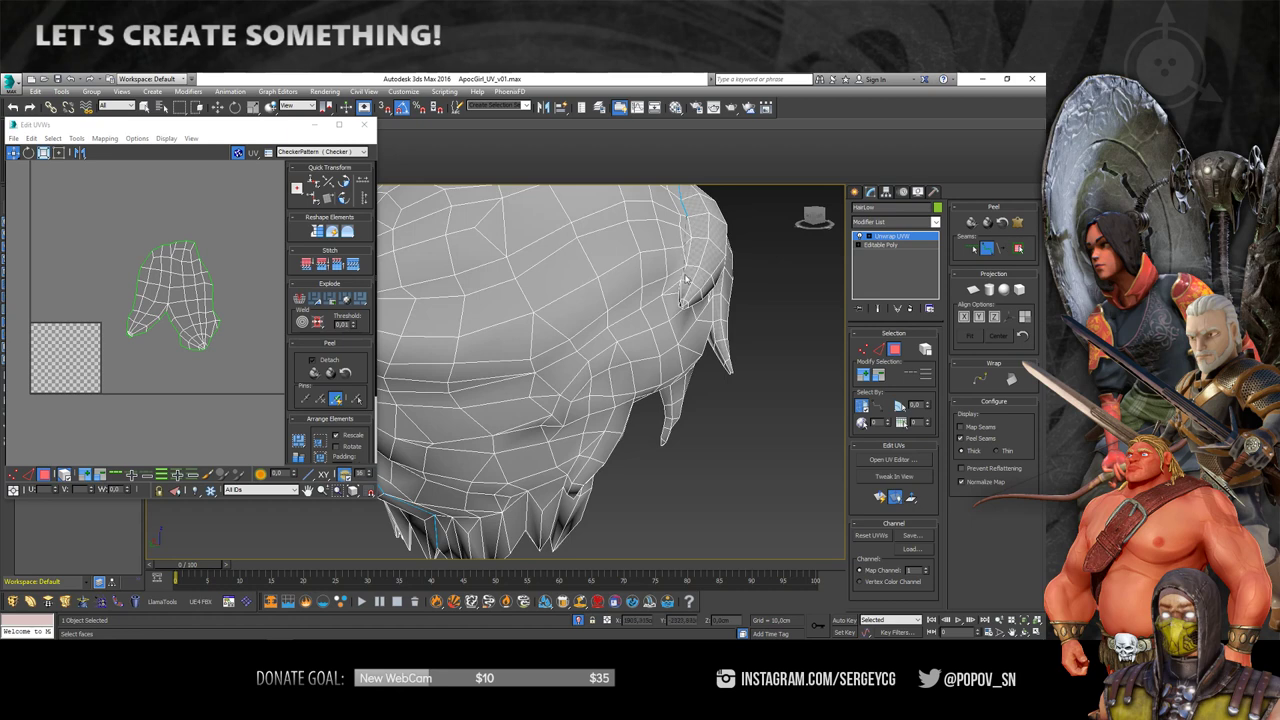
{"action": "scroll", "coordinate": [686, 279], "scroll_direction": "up", "scroll_amount": 3}
{"action": "scroll", "coordinate": [713, 264], "scroll_direction": "up", "scroll_amount": 1}
{"action": "middle_click_drag", "start_coordinate": [701, 262], "coordinate": [712, 268], "text": "alt"}
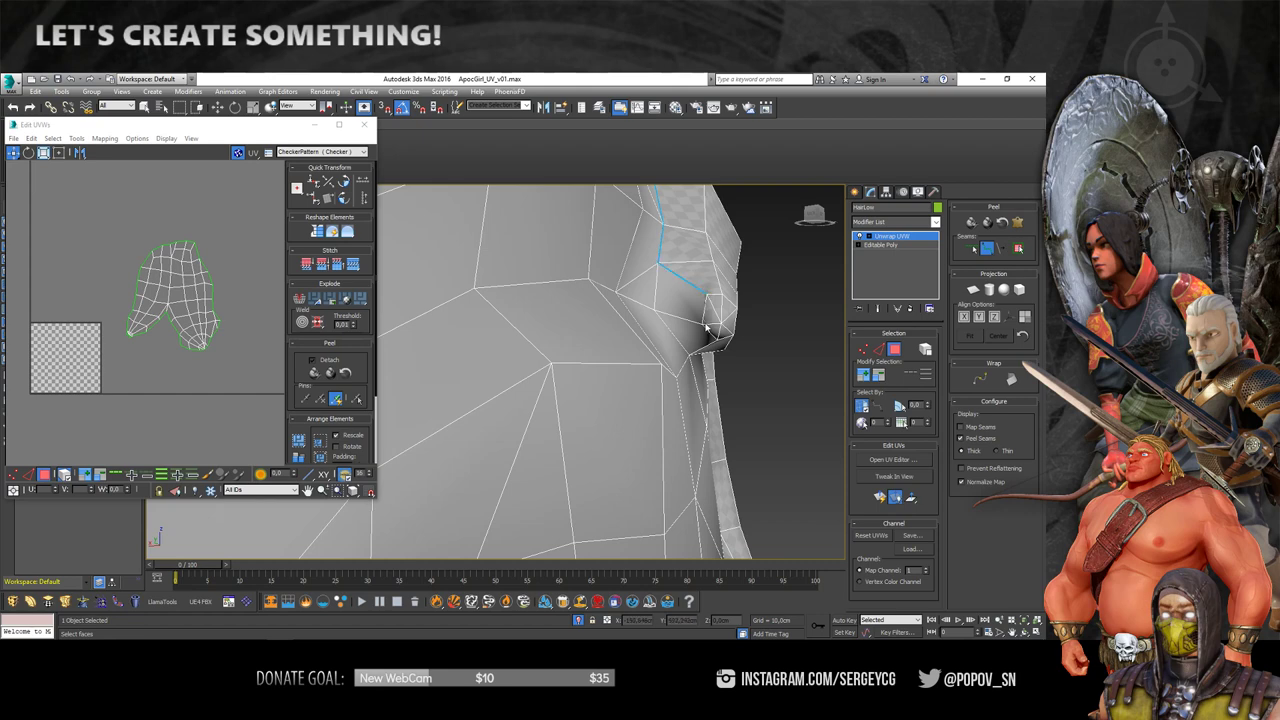
{"action": "mouse_move", "coordinate": [700, 335]}
{"action": "middle_mouse_down", "text": "alt"}
{"action": "mouse_move", "coordinate": [649, 306]}
{"action": "mouse_move", "coordinate": [672, 420]}
{"action": "middle_mouse_up", "text": "alt"}
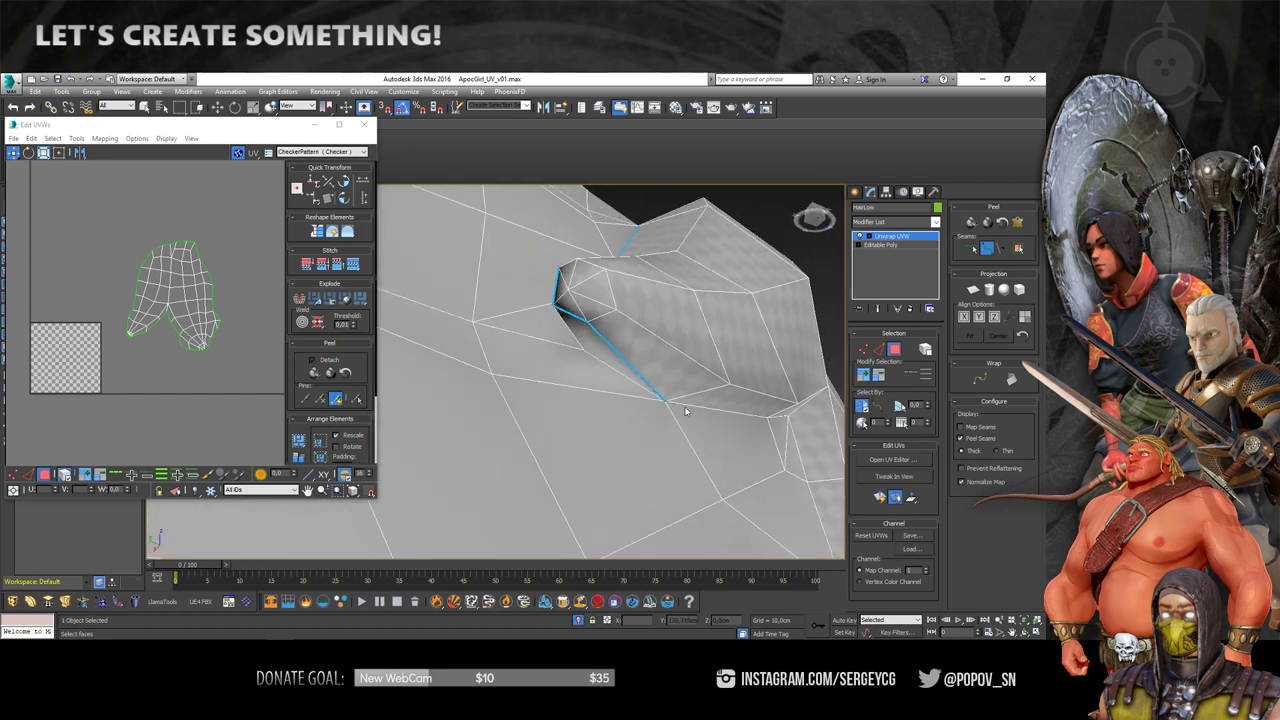
{"action": "mouse_move", "coordinate": [686, 410]}
{"action": "middle_mouse_down", "text": "alt"}
{"action": "mouse_move", "coordinate": [755, 376]}
{"action": "mouse_move", "coordinate": [698, 358]}
{"action": "middle_mouse_up", "text": "alt"}
{"action": "scroll", "coordinate": [751, 336], "scroll_direction": "down", "scroll_amount": 4}
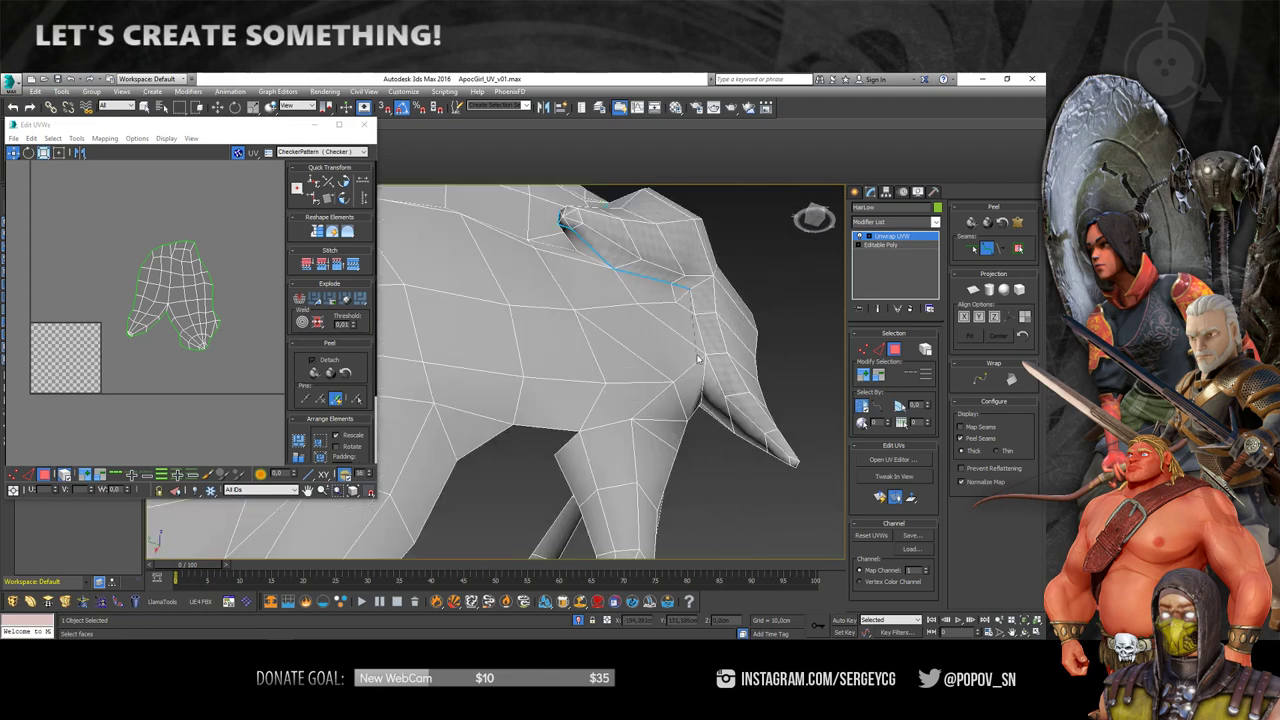
{"action": "mouse_move", "coordinate": [702, 403]}
{"action": "middle_mouse_down", "text": "alt"}
{"action": "mouse_move", "coordinate": [666, 357]}
{"action": "mouse_move", "coordinate": [530, 400]}
{"action": "mouse_move", "coordinate": [500, 305]}
{"action": "mouse_move", "coordinate": [657, 287]}
{"action": "mouse_move", "coordinate": [622, 336]}
{"action": "mouse_move", "coordinate": [622, 315]}
{"action": "middle_mouse_up", "text": "alt"}
{"action": "scroll", "coordinate": [498, 300], "scroll_direction": "down", "scroll_amount": 5}
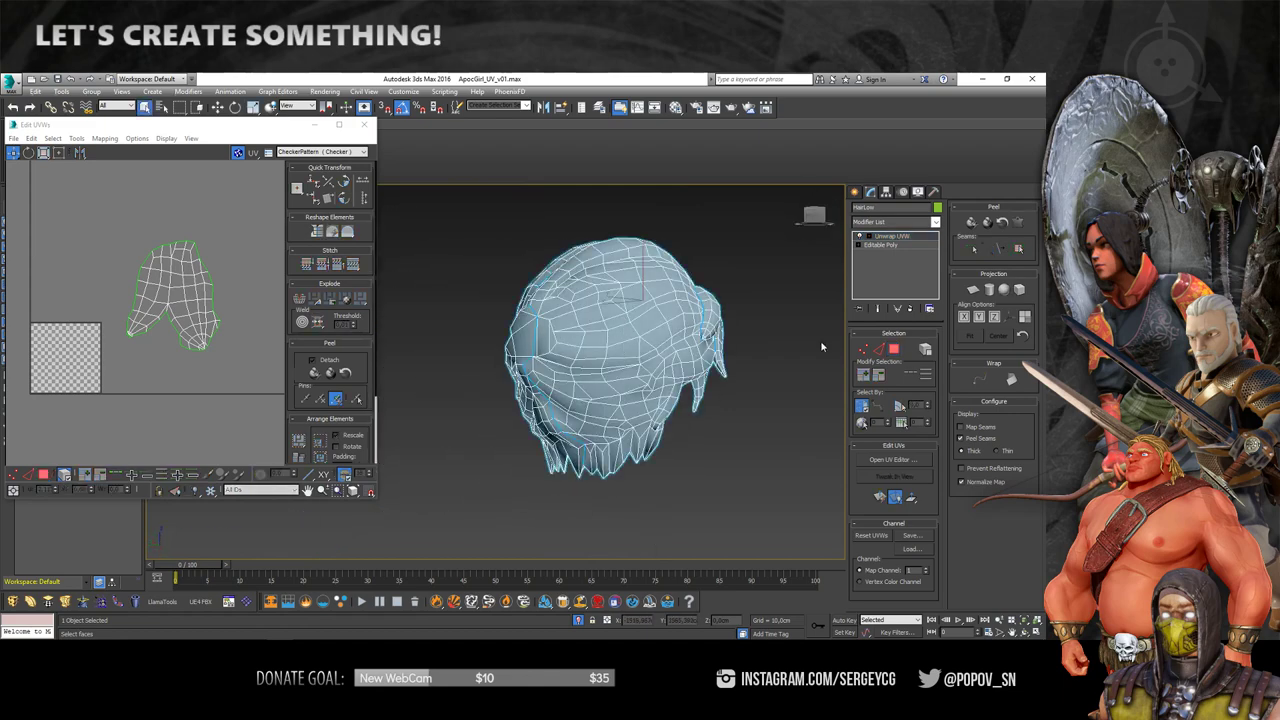
- Grow the face selection to the seams, then pelt-map it with Start Pelt and Commit
{"action": "left_click", "coordinate": [893, 349]}
{"action": "left_click", "coordinate": [1017, 248]}
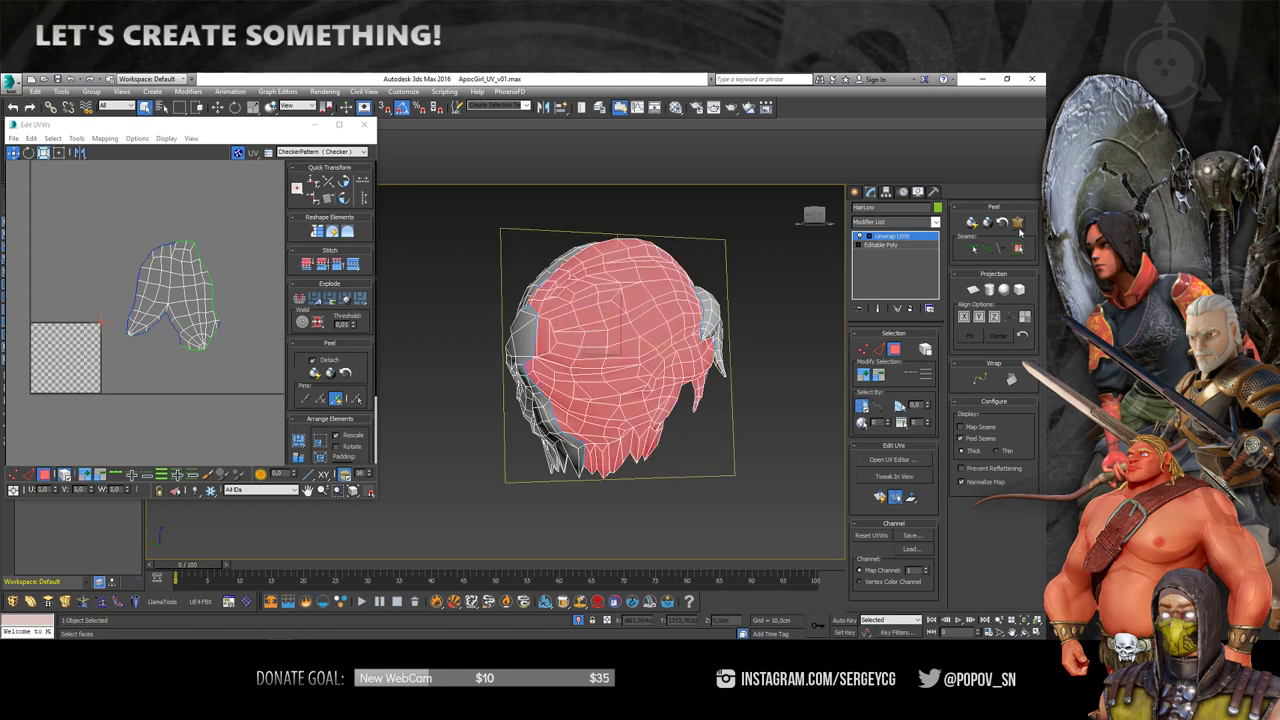
{"action": "left_click", "coordinate": [1017, 222]}
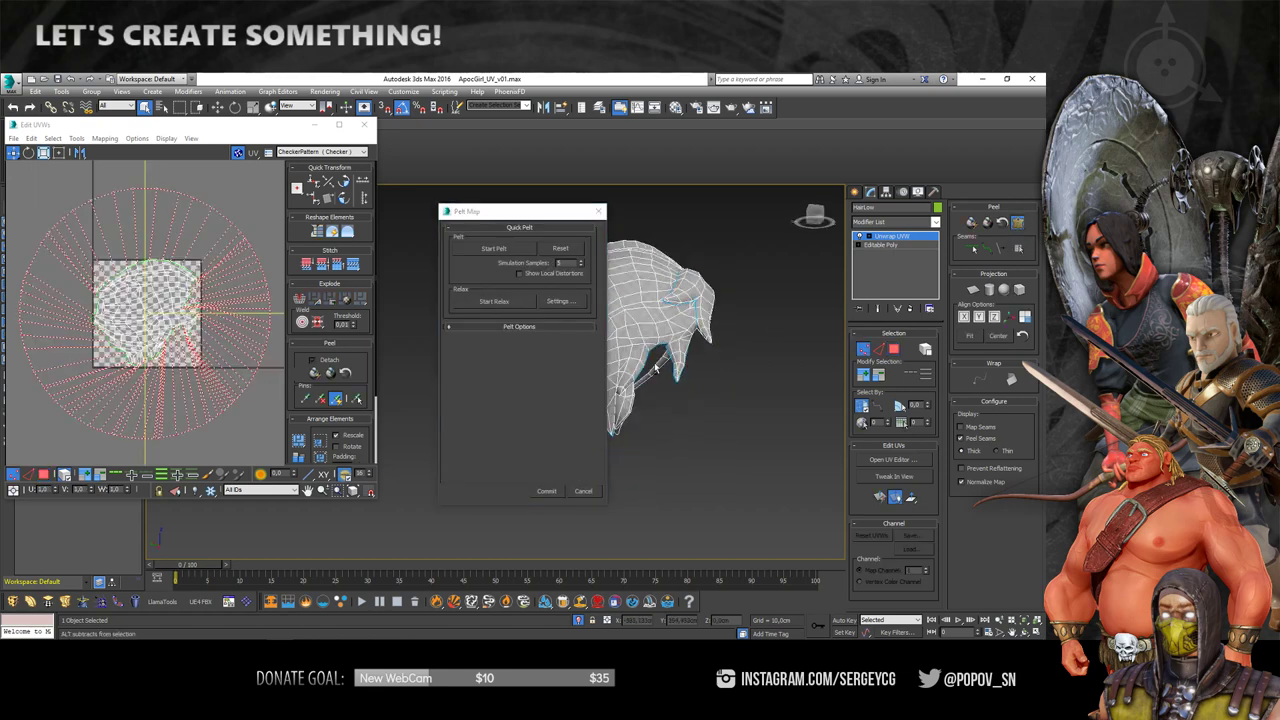
{"action": "mouse_move", "coordinate": [614, 344]}
{"action": "middle_mouse_down", "text": "alt"}
{"action": "mouse_move", "coordinate": [757, 357]}
{"action": "mouse_move", "coordinate": [728, 333]}
{"action": "mouse_move", "coordinate": [497, 264]}
{"action": "middle_mouse_up", "text": "alt"}
{"action": "left_click", "coordinate": [517, 249]}
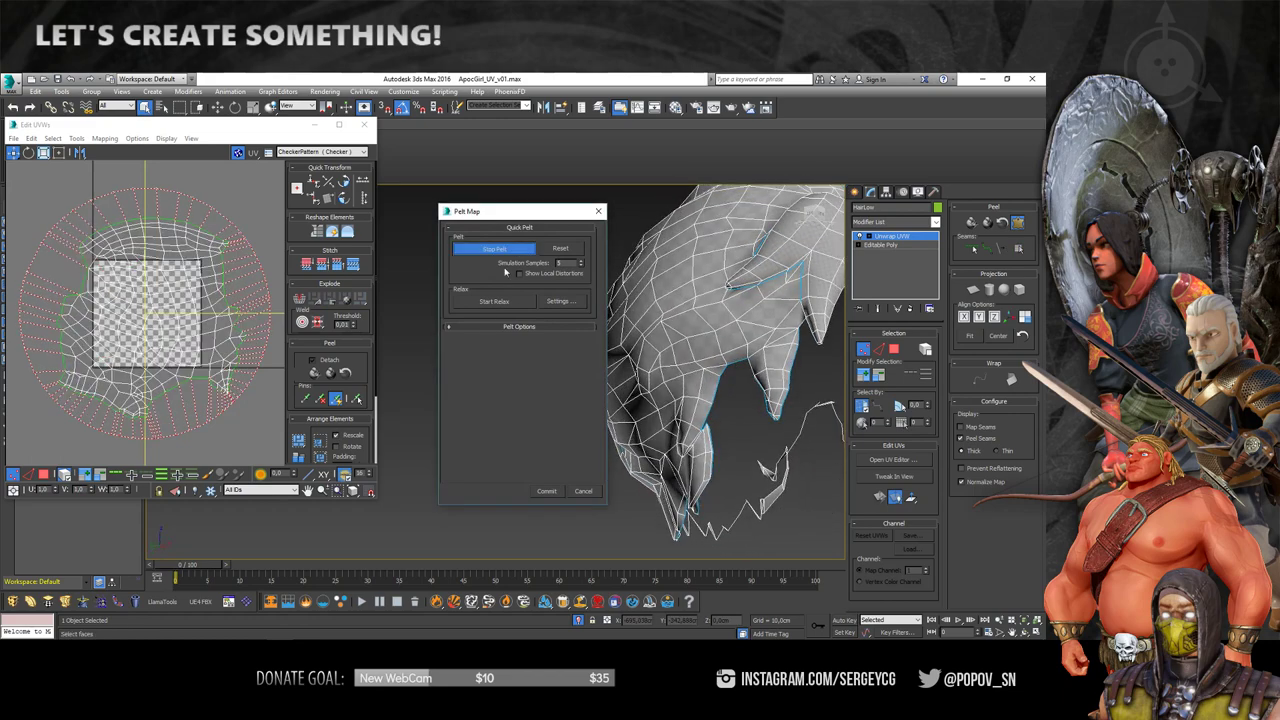
{"action": "left_click", "coordinate": [546, 490]}
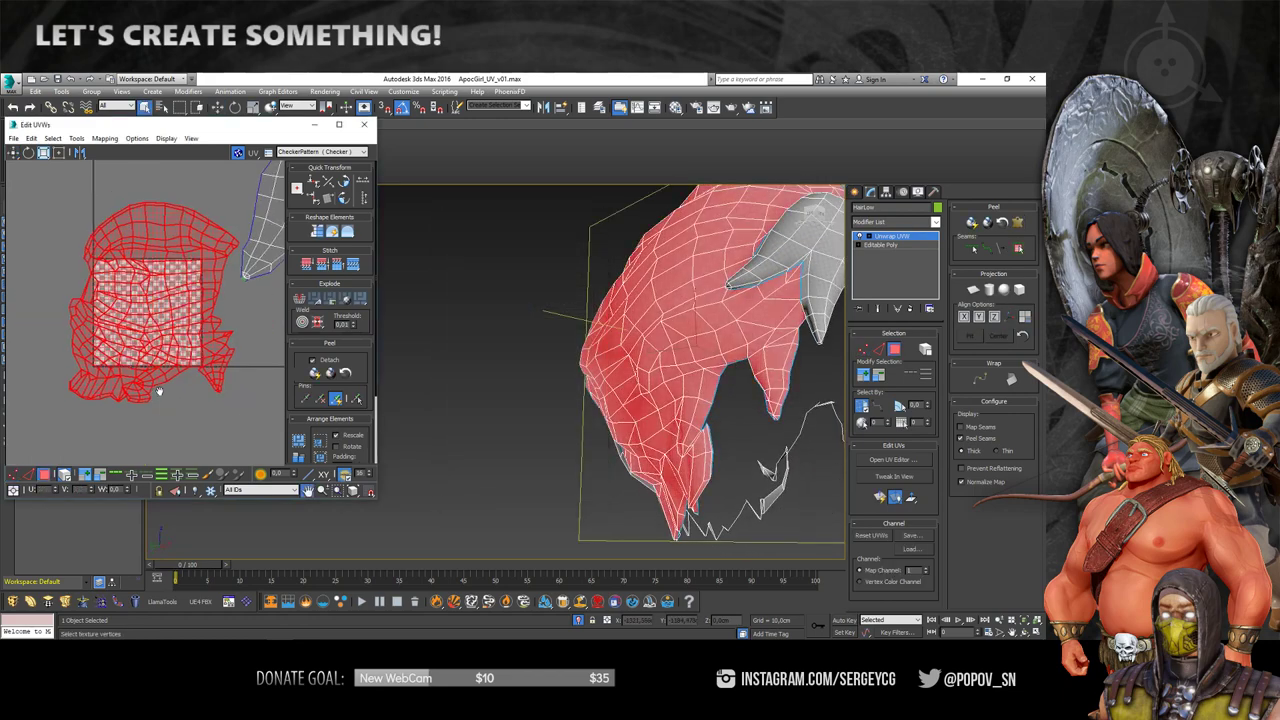
- Centre the flattened UV shell in the editor and clear the face selection
{"action": "scroll", "coordinate": [146, 383], "scroll_direction": "up", "scroll_amount": 3}
{"action": "scroll", "coordinate": [146, 383], "scroll_direction": "down", "scroll_amount": 3}
{"action": "middle_click_drag", "start_coordinate": [140, 360], "coordinate": [162, 287]}
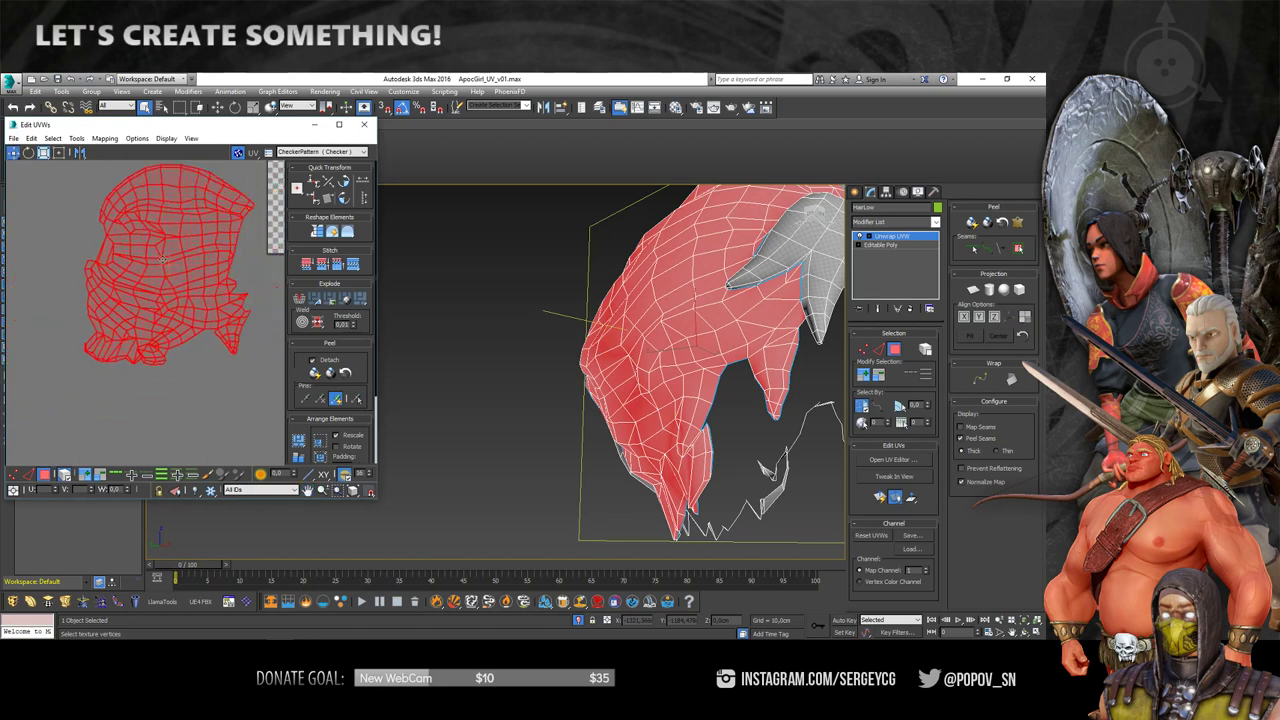
{"action": "right_click", "coordinate": [160, 285]}
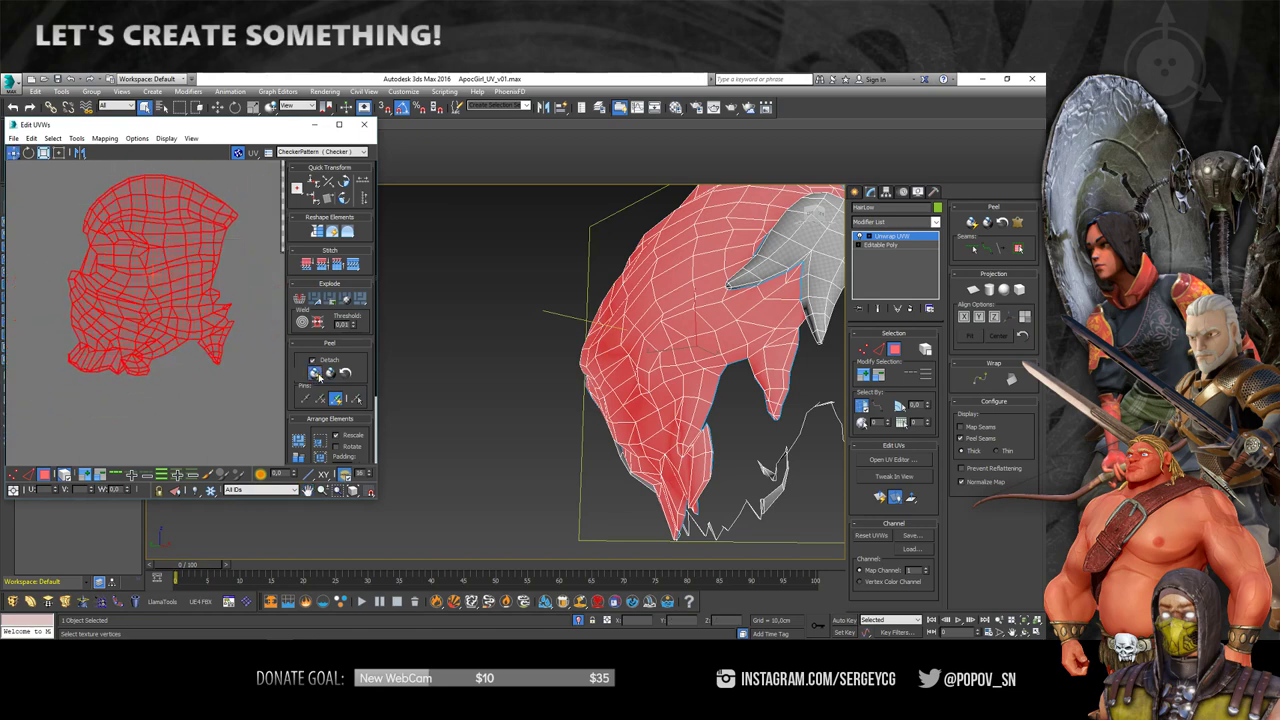
{"action": "middle_click_drag", "start_coordinate": [120, 372], "coordinate": [142, 364]}
{"action": "scroll", "coordinate": [141, 384], "scroll_direction": "up", "scroll_amount": 3}
{"action": "left_click", "coordinate": [141, 384]}
{"action": "scroll", "coordinate": [141, 384], "scroll_direction": "down", "scroll_amount": 2}
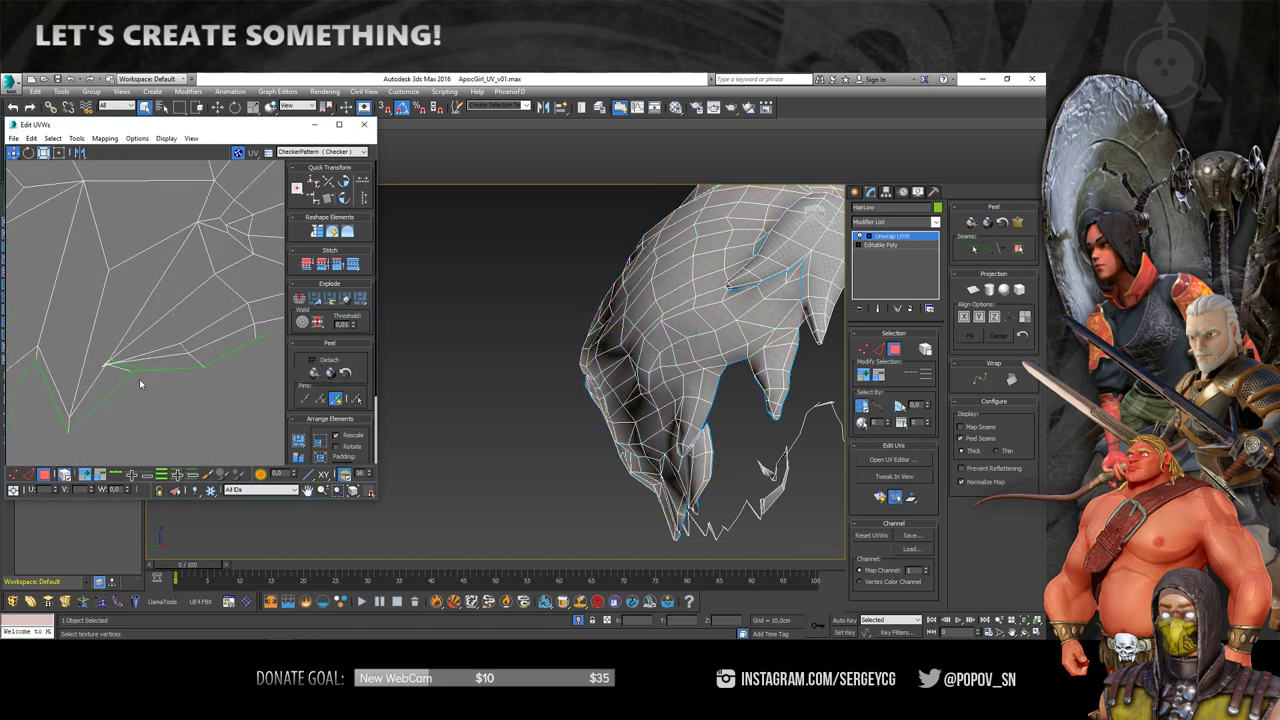
{"action": "scroll", "coordinate": [150, 392], "scroll_direction": "down", "scroll_amount": 2}
- Select all UVs and relax them with Relax By Polygon Angles
{"action": "key", "text": "ctrl+a"}
{"action": "right_click", "coordinate": [140, 423]}
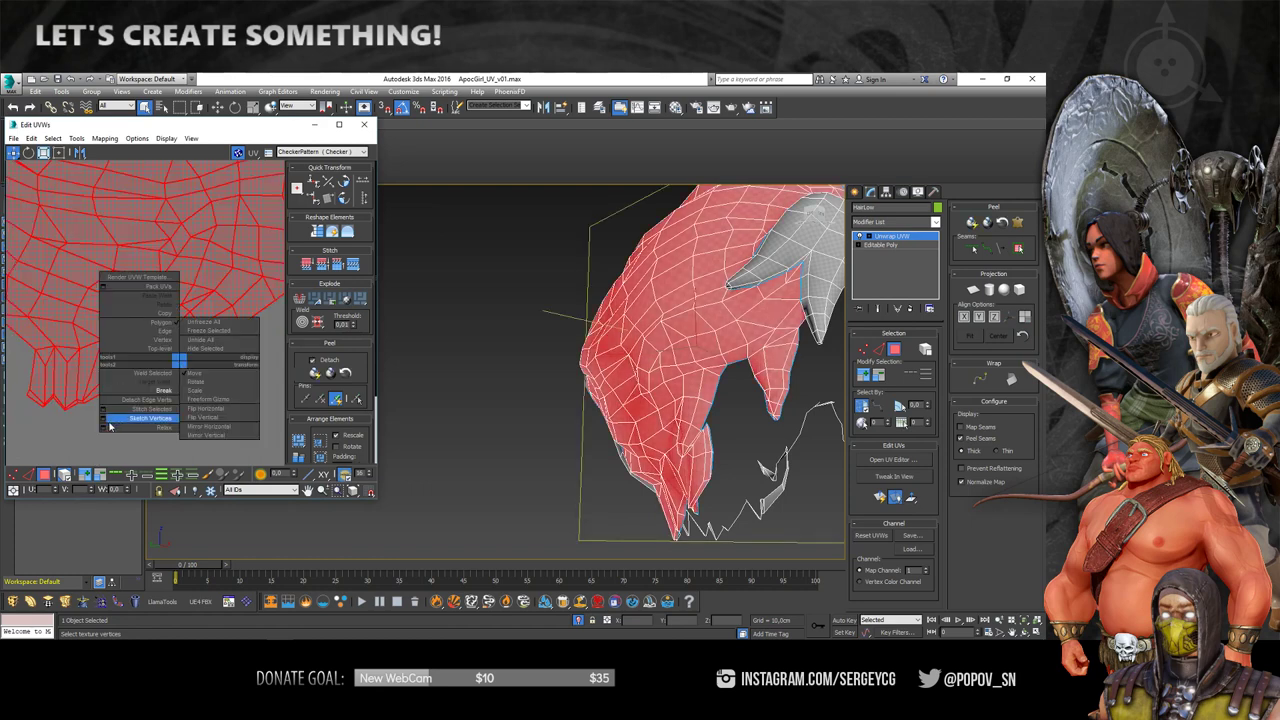
{"action": "left_click", "coordinate": [140, 425]}
{"action": "left_click", "coordinate": [55, 172]}
{"action": "left_click", "coordinate": [55, 181]}
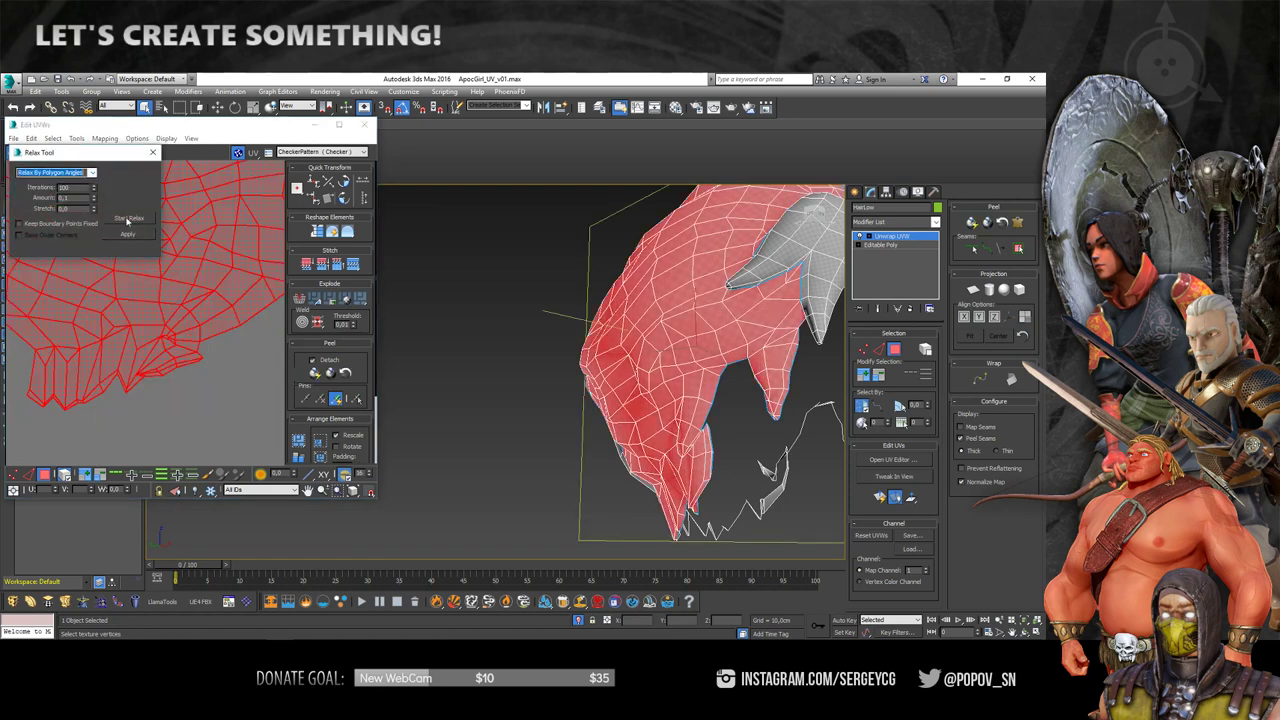
{"action": "left_click", "coordinate": [128, 218]}
{"action": "left_click", "coordinate": [128, 218]}
{"action": "left_click", "coordinate": [152, 152]}
- Switch Edit UVWs to vertex mode with nothing selected
{"action": "left_click", "coordinate": [132, 384]}
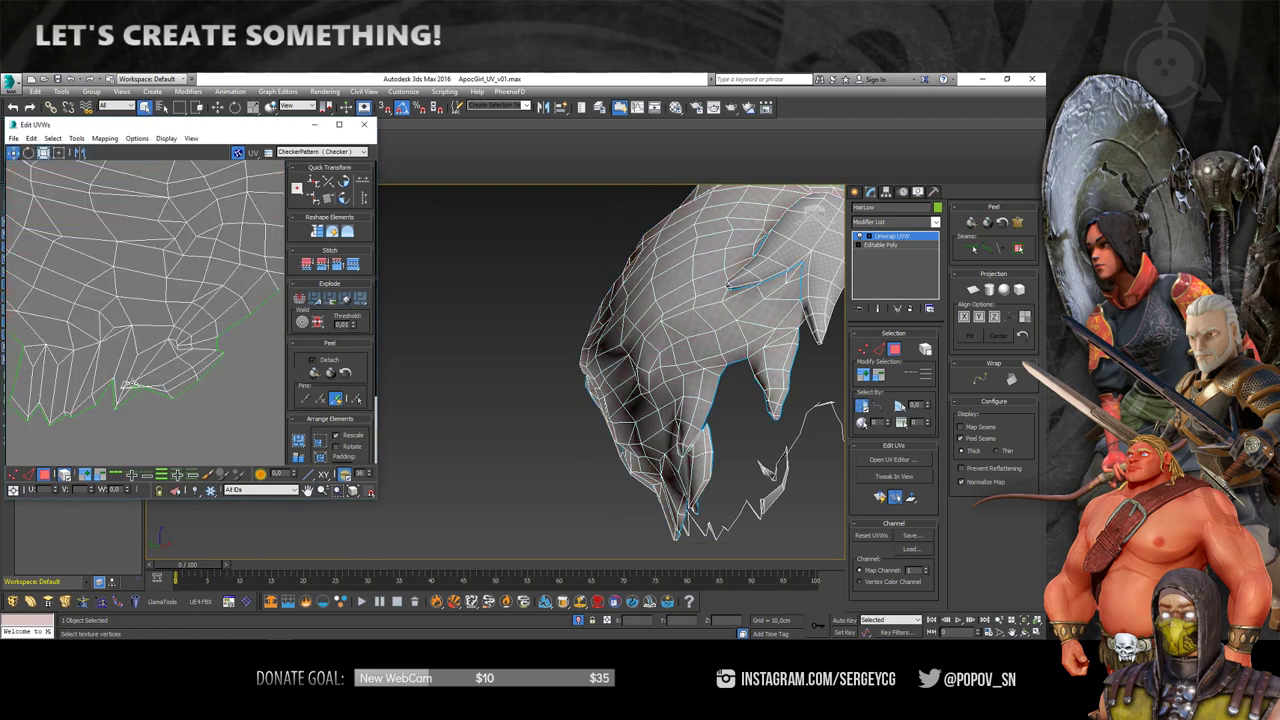
{"action": "scroll", "coordinate": [128, 413], "scroll_direction": "up", "scroll_amount": 3}
{"action": "left_click", "coordinate": [13, 476]}
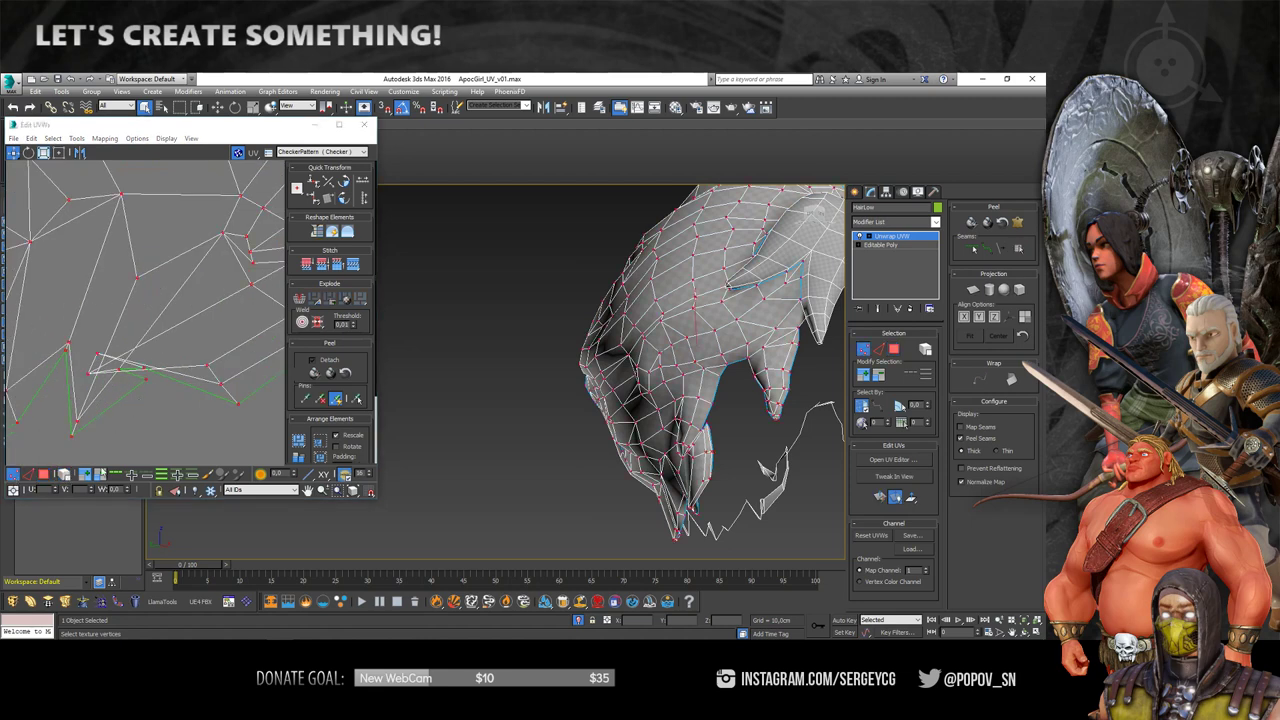
{"action": "key", "text": "ctrl+d"}
{"action": "left_click", "coordinate": [245, 452]}
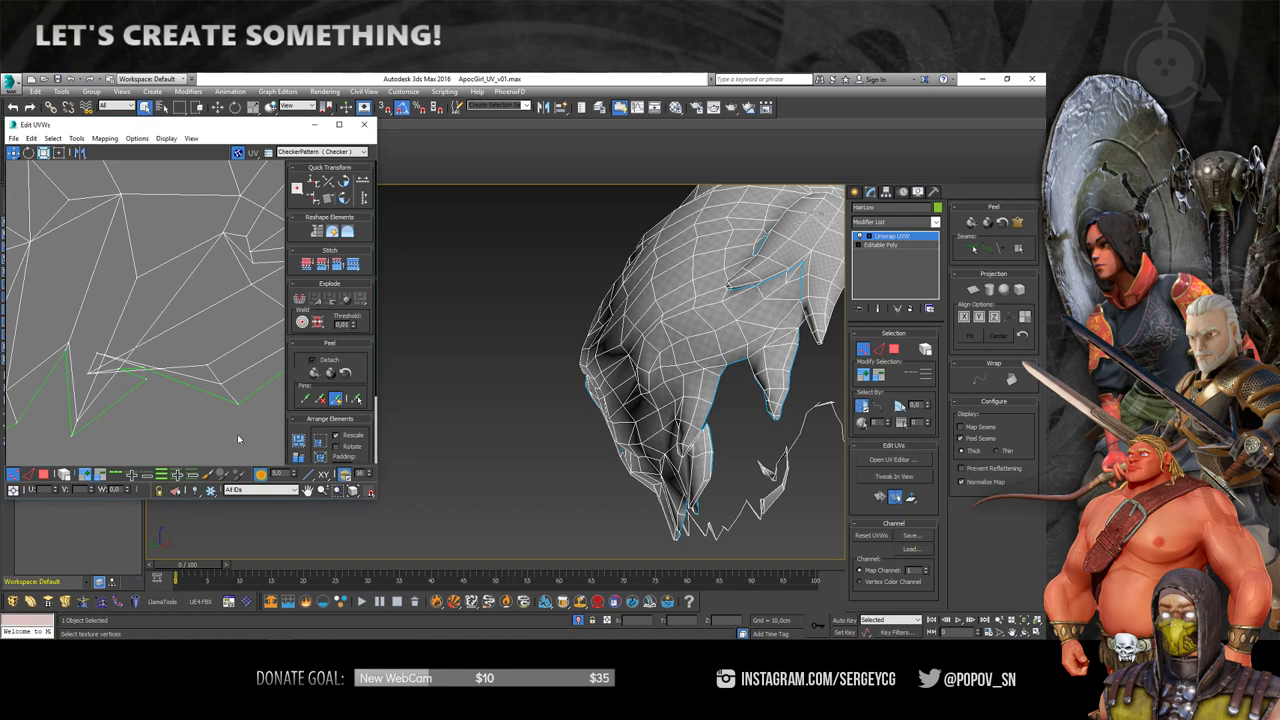
{"action": "middle_click_drag", "start_coordinate": [168, 411], "coordinate": [180, 405]}
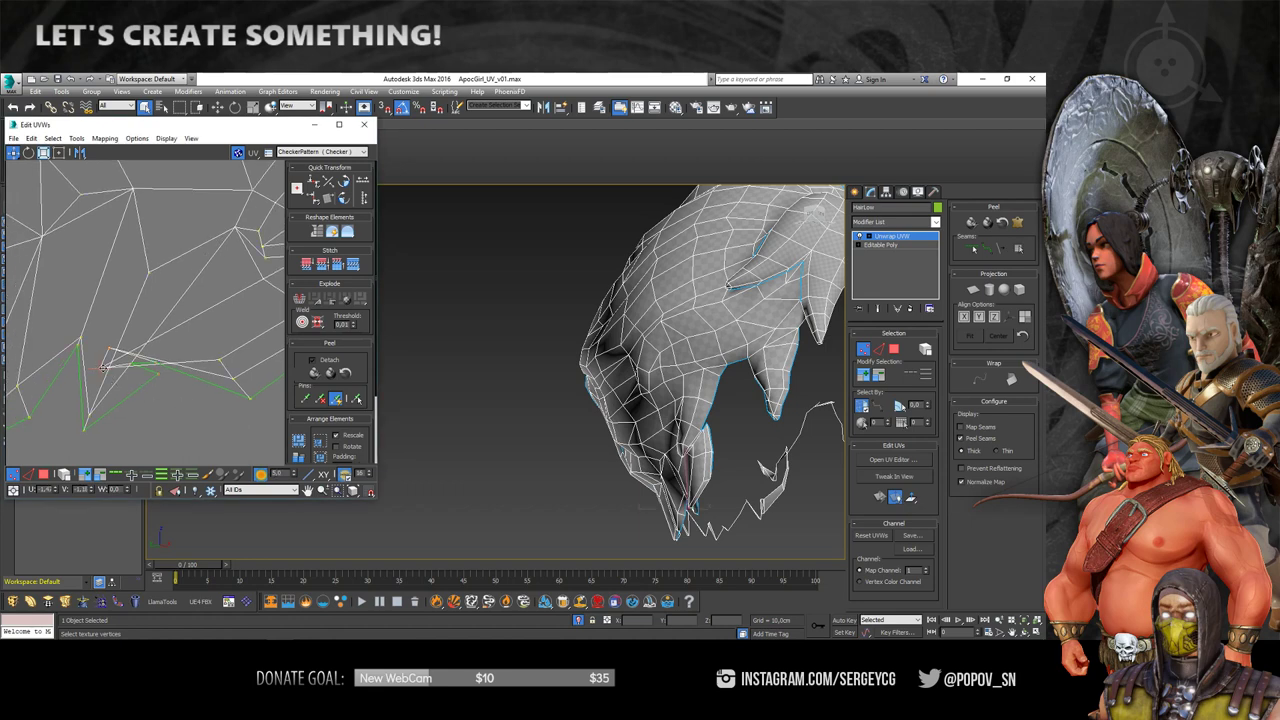
- Select the stray vertices on the island's lower border and move them into a tidier line
{"action": "middle_click_drag", "start_coordinate": [103, 368], "coordinate": [187, 425]}
{"action": "middle_click_drag", "start_coordinate": [104, 372], "coordinate": [204, 394]}
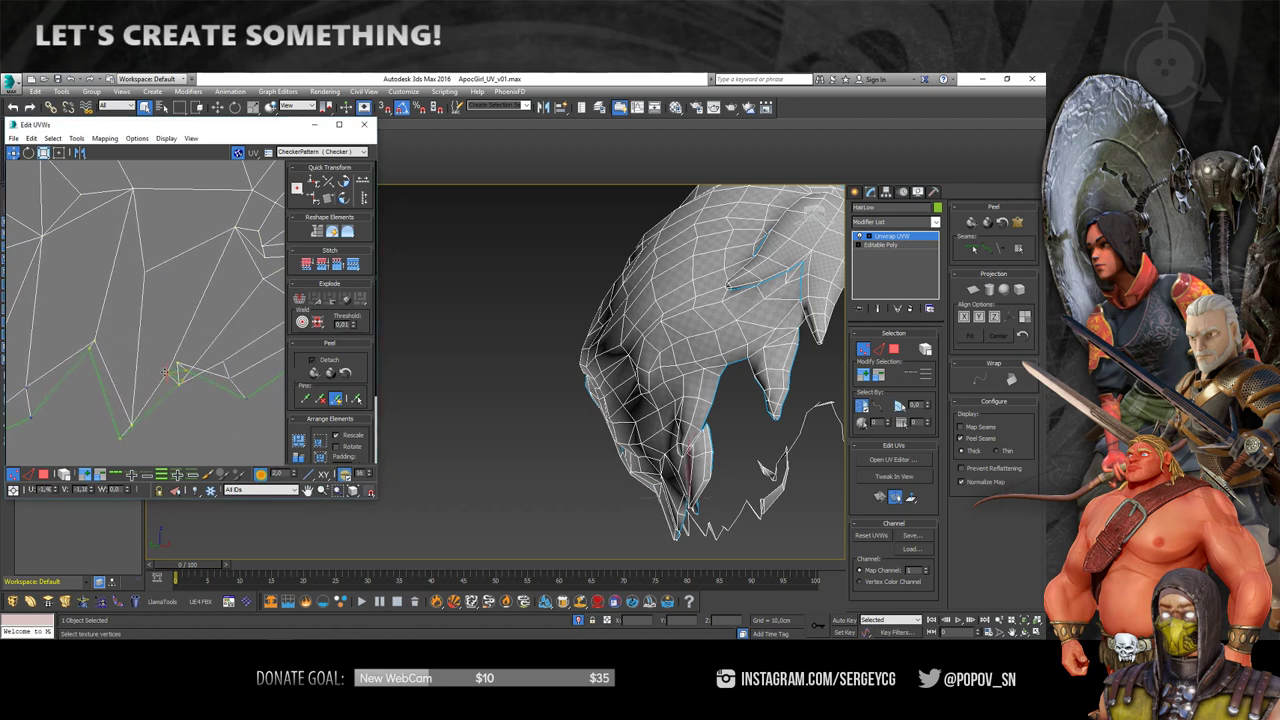
{"action": "mouse_move", "coordinate": [199, 380]}
{"action": "left_mouse_down"}
{"action": "mouse_move", "coordinate": [153, 383]}
{"action": "mouse_move", "coordinate": [199, 434]}
{"action": "mouse_move", "coordinate": [135, 441]}
{"action": "mouse_move", "coordinate": [93, 388]}
{"action": "mouse_move", "coordinate": [118, 430]}
{"action": "mouse_move", "coordinate": [208, 356]}
{"action": "mouse_move", "coordinate": [186, 328]}
{"action": "mouse_move", "coordinate": [186, 390]}
{"action": "left_mouse_up"}
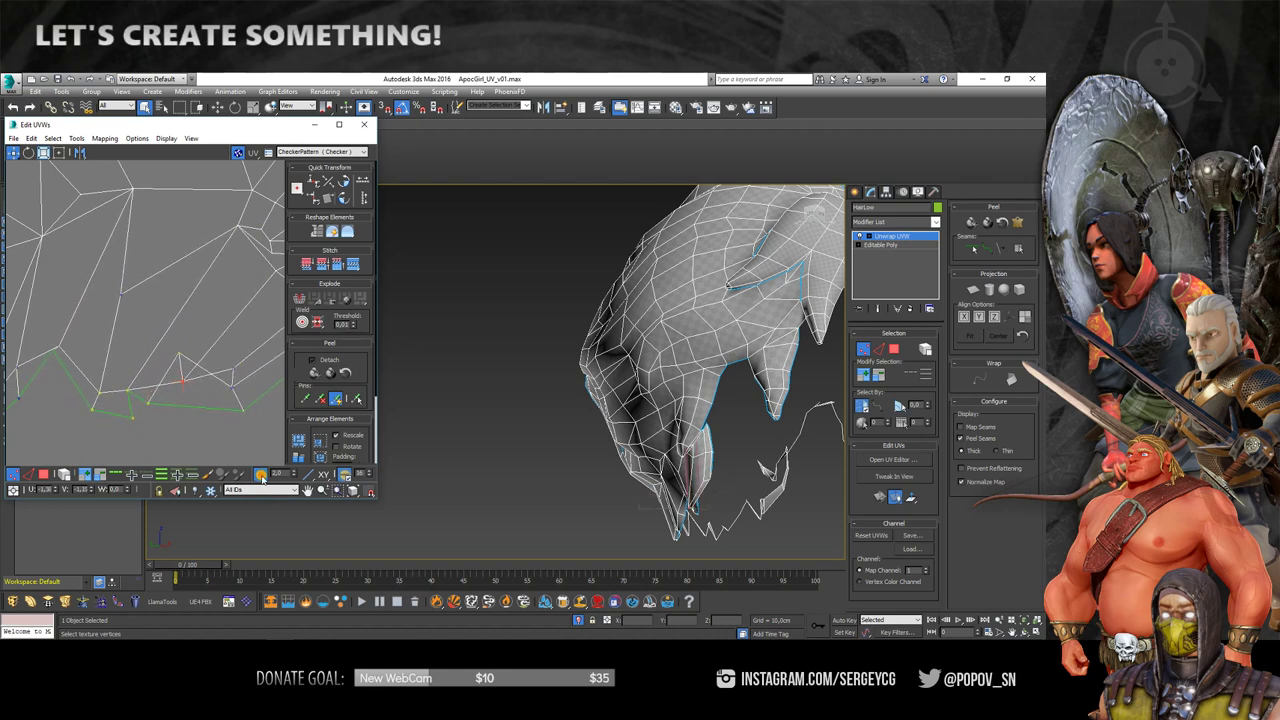
{"action": "left_click_drag", "start_coordinate": [183, 381], "coordinate": [190, 357]}
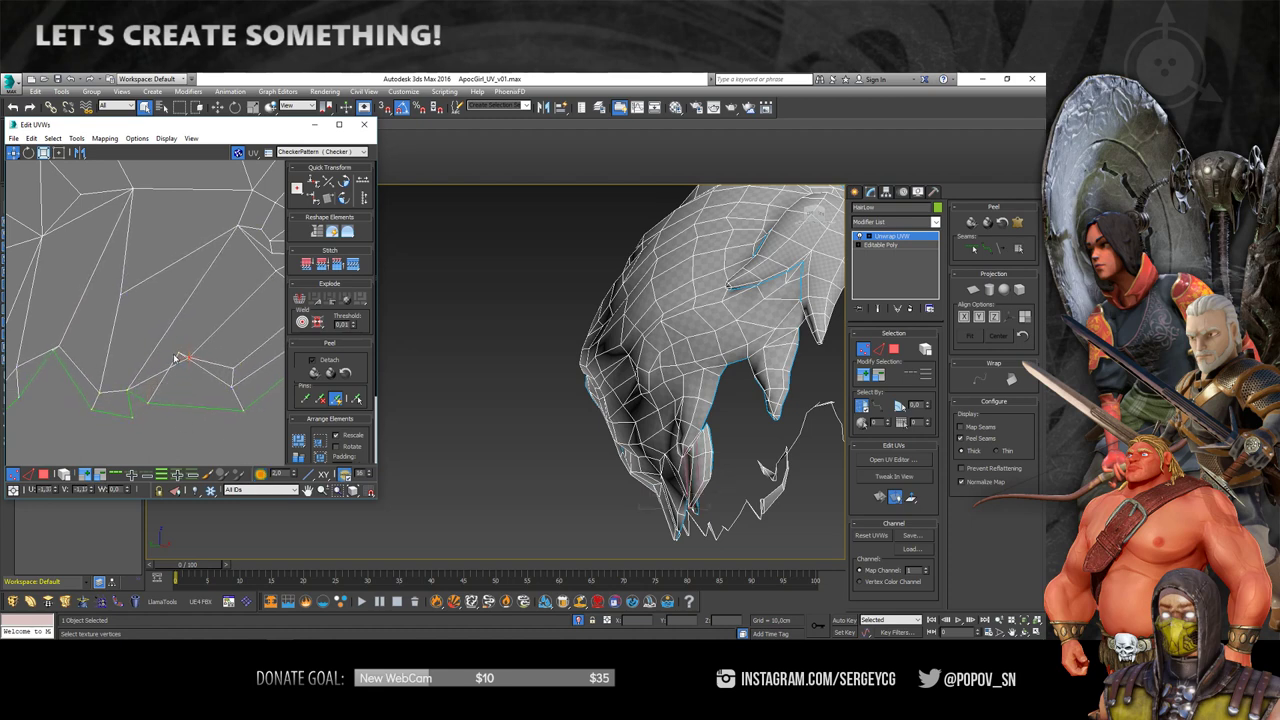
{"action": "scroll", "coordinate": [231, 383], "scroll_direction": "down", "scroll_amount": 2}
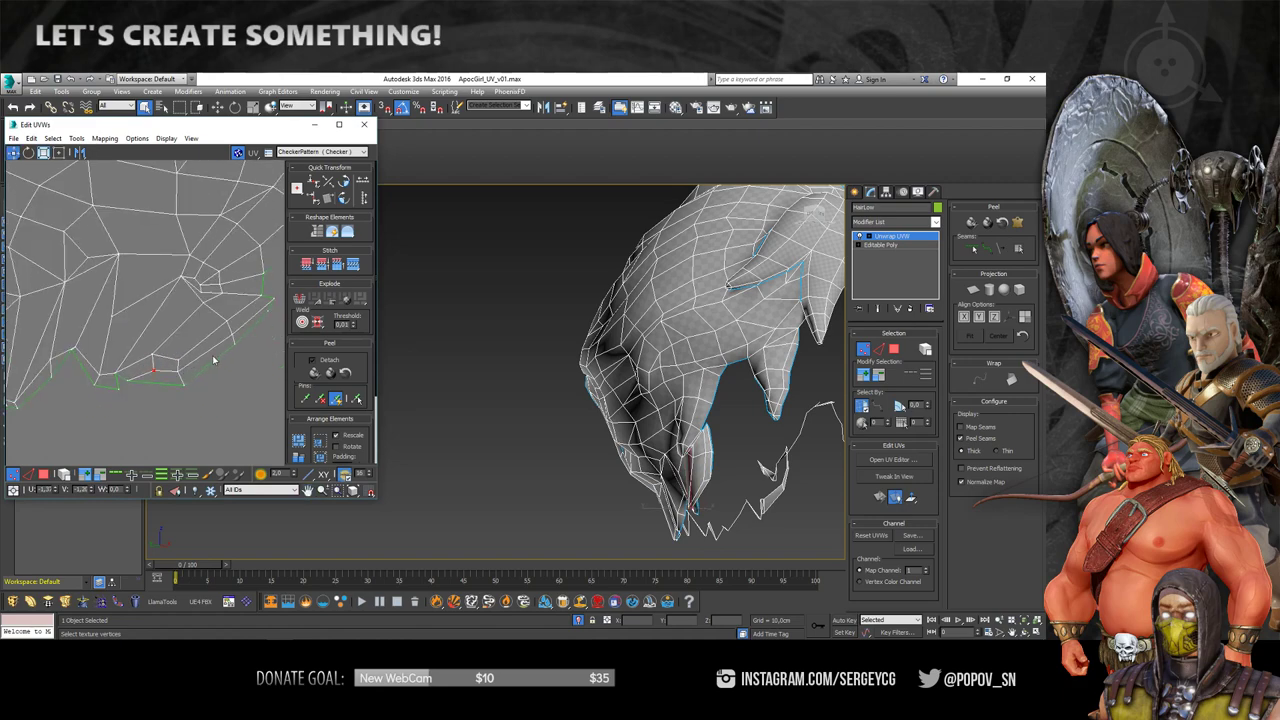
{"action": "scroll", "coordinate": [158, 382], "scroll_direction": "down", "scroll_amount": 2}
{"action": "scroll", "coordinate": [158, 382], "scroll_direction": "down", "scroll_amount": 3}
{"action": "scroll", "coordinate": [186, 343], "scroll_direction": "up", "scroll_amount": 2}
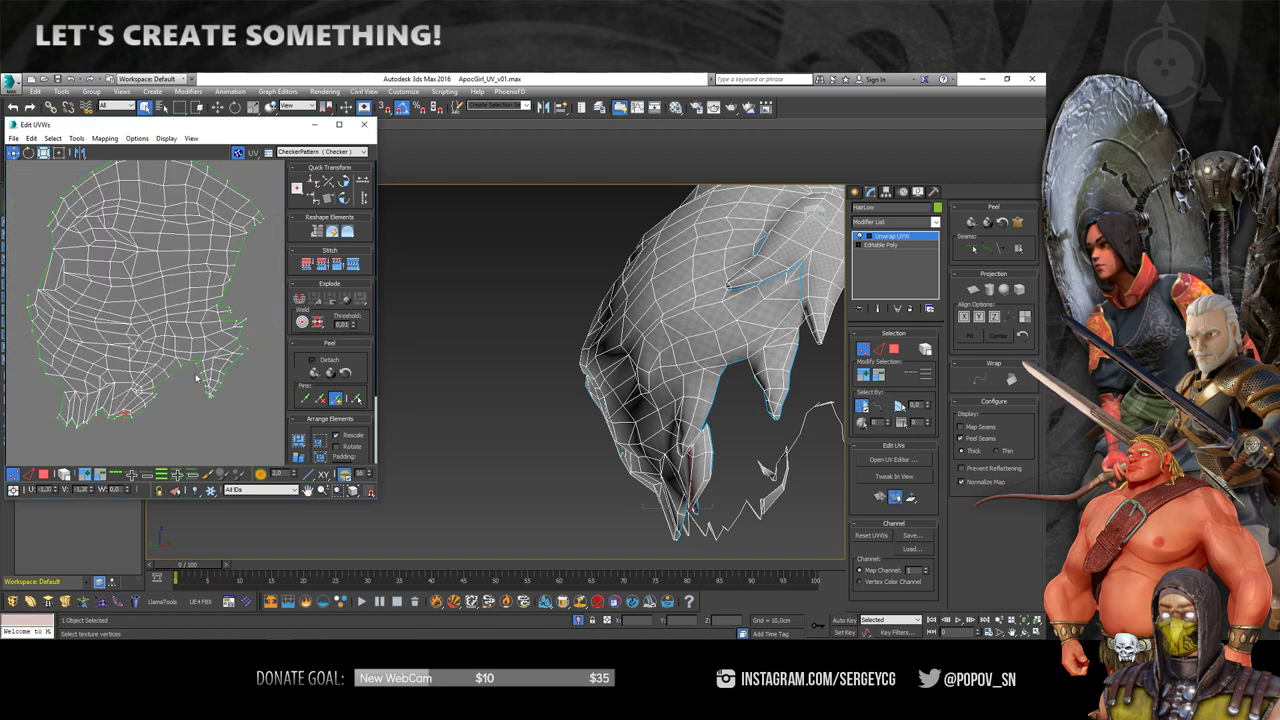
{"action": "mouse_move", "coordinate": [640, 420]}
{"action": "middle_mouse_down", "text": "alt"}
{"action": "mouse_move", "coordinate": [673, 425]}
{"action": "mouse_move", "coordinate": [600, 400]}
{"action": "middle_mouse_up", "text": "alt"}
{"action": "scroll", "coordinate": [673, 425], "scroll_direction": "up", "scroll_amount": 3}
{"action": "scroll", "coordinate": [673, 425], "scroll_direction": "up", "scroll_amount": 2}
{"action": "scroll", "coordinate": [122, 345], "scroll_direction": "down", "scroll_amount": 3}
- Select the whole UV island and run a Relax By Polygon Angles pass
{"action": "left_click_drag", "start_coordinate": [160, 372], "coordinate": [66, 290]}
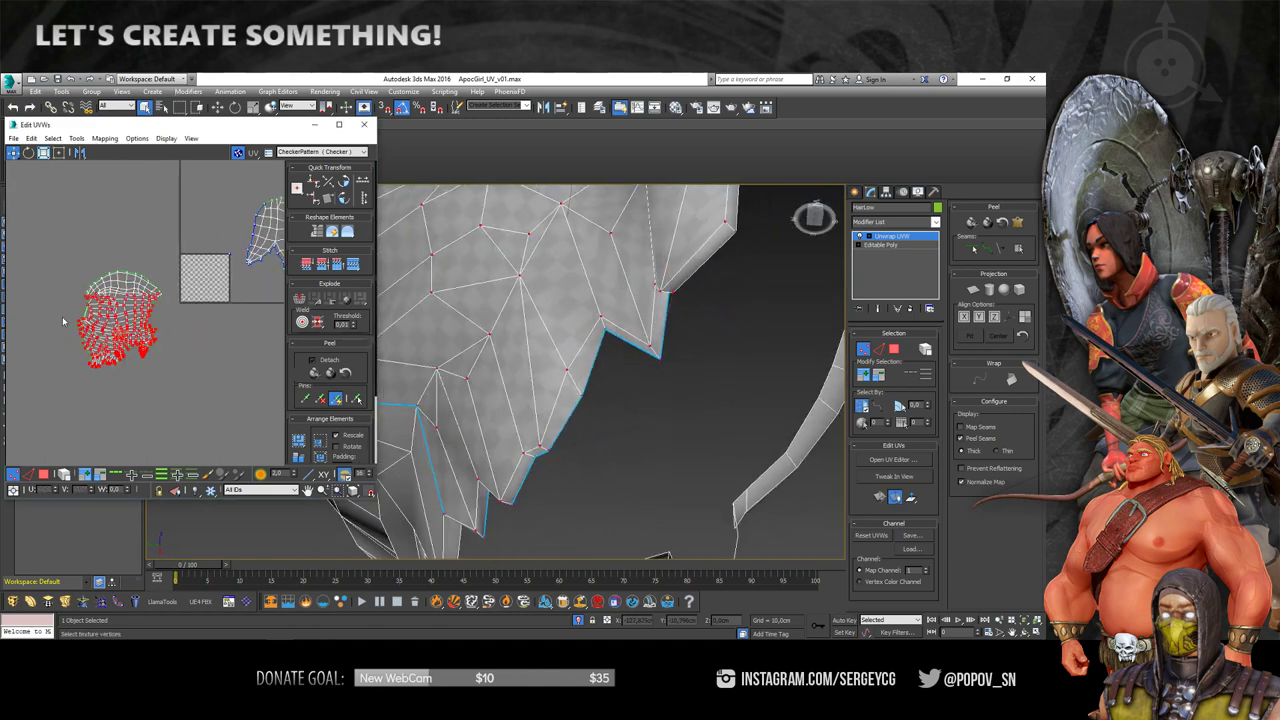
{"action": "scroll", "coordinate": [67, 253], "scroll_direction": "up", "scroll_amount": 1}
{"action": "key", "text": "1"}
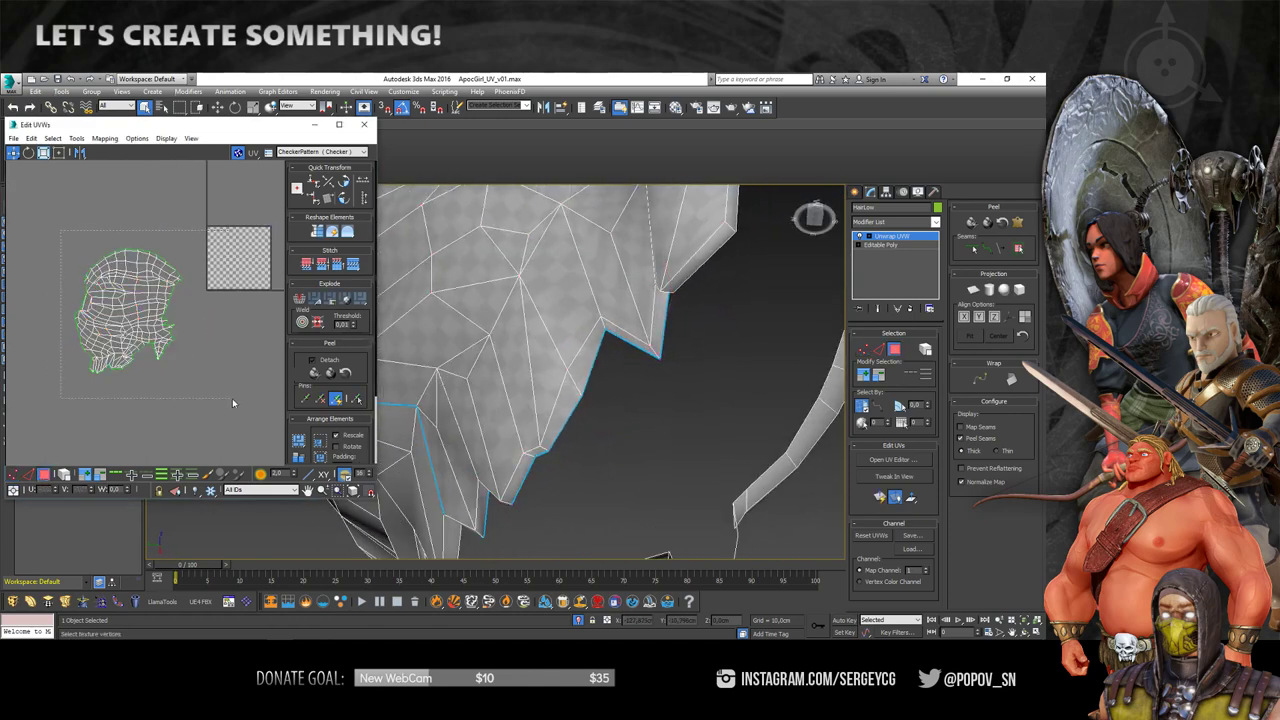
{"action": "key", "text": "ctrl+a"}
{"action": "scroll", "coordinate": [130, 310], "scroll_direction": "up", "scroll_amount": 1}
{"action": "right_click", "coordinate": [145, 290]}
{"action": "left_click", "coordinate": [105, 359]}
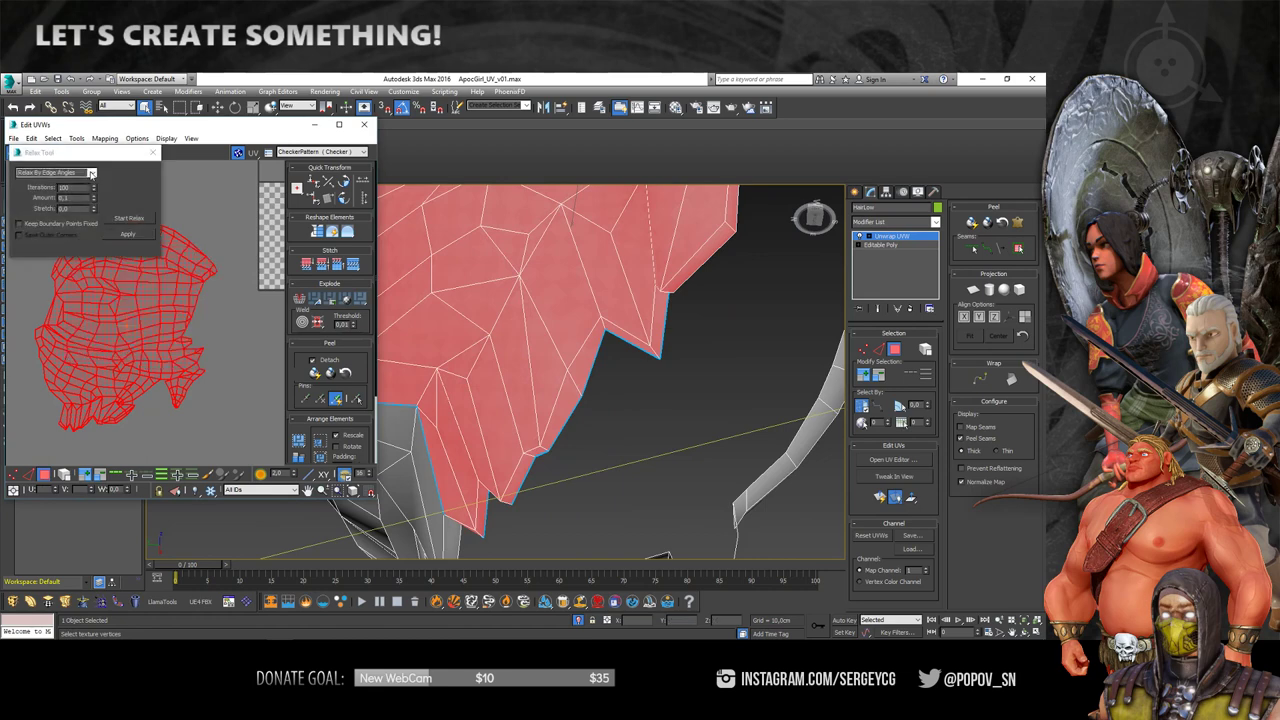
{"action": "left_click", "coordinate": [91, 173]}
{"action": "left_click", "coordinate": [136, 235]}
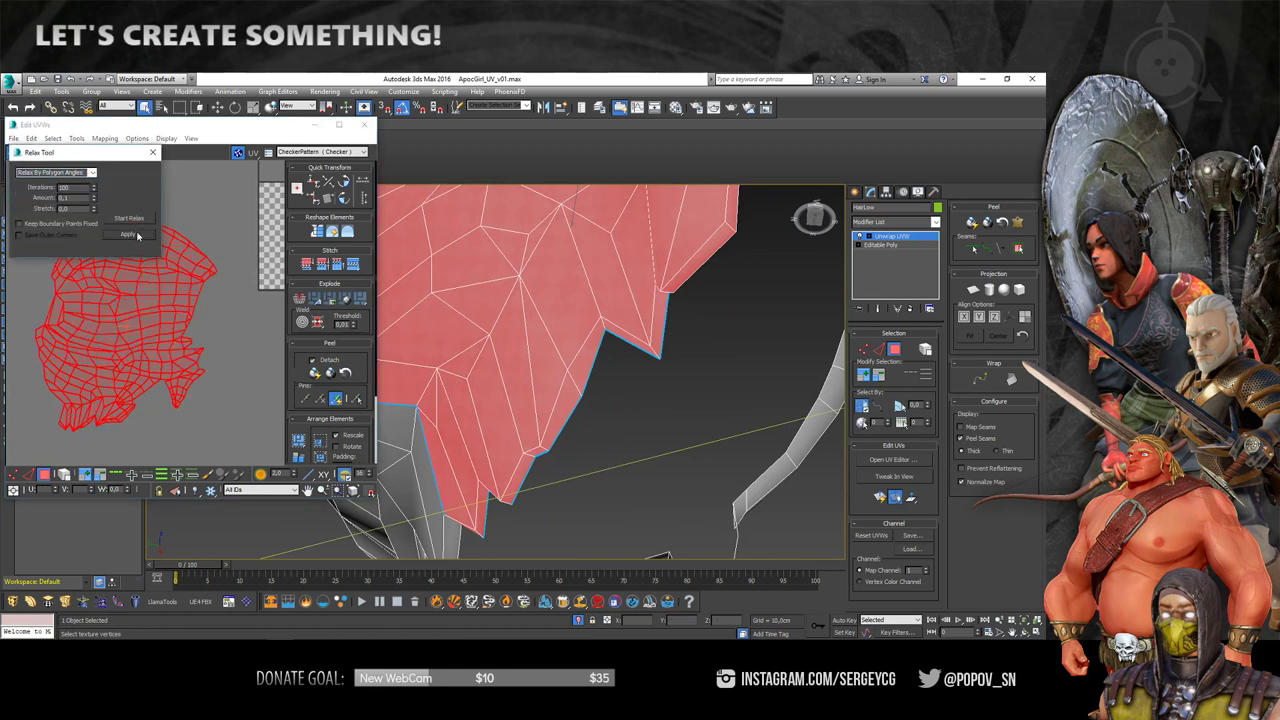
{"action": "scroll", "coordinate": [183, 365], "scroll_direction": "up", "scroll_amount": 3}
{"action": "scroll", "coordinate": [183, 365], "scroll_direction": "up", "scroll_amount": 3}
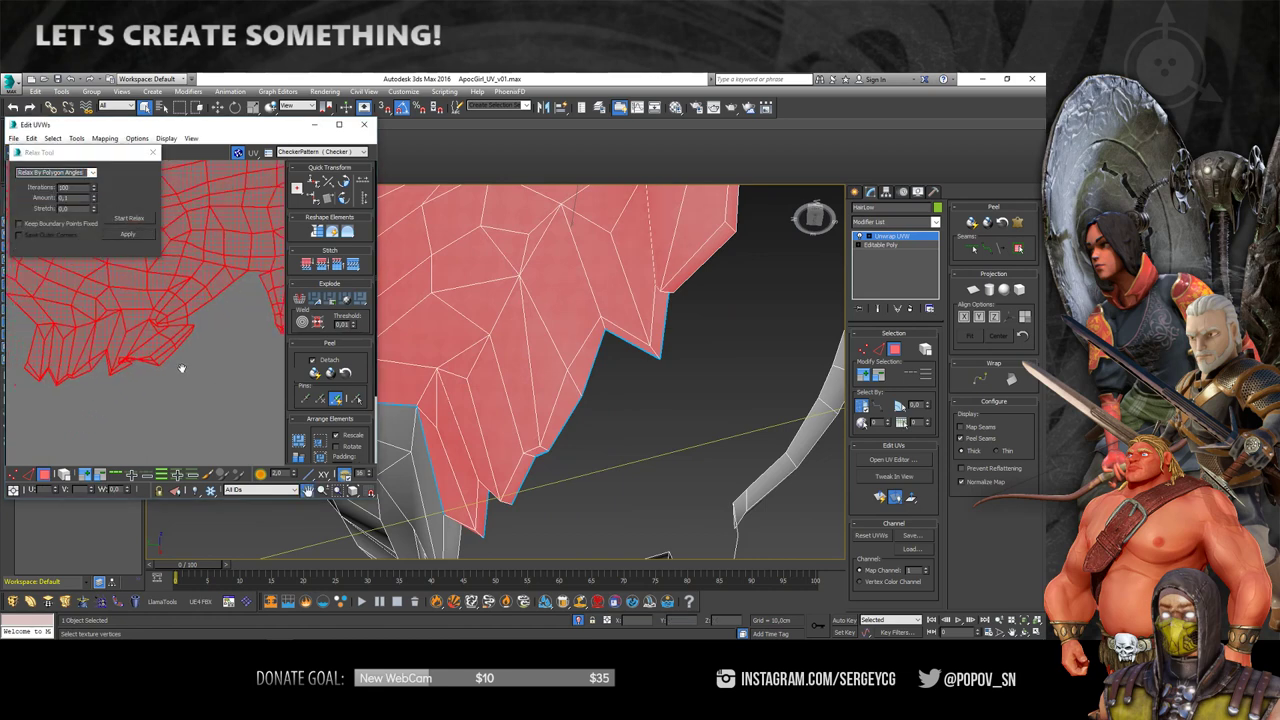
{"action": "left_click", "coordinate": [141, 218]}
{"action": "left_click", "coordinate": [130, 218]}
- Switch the relax method to Relax By Edge Angles, relax the island, and deselect
{"action": "left_click", "coordinate": [92, 173]}
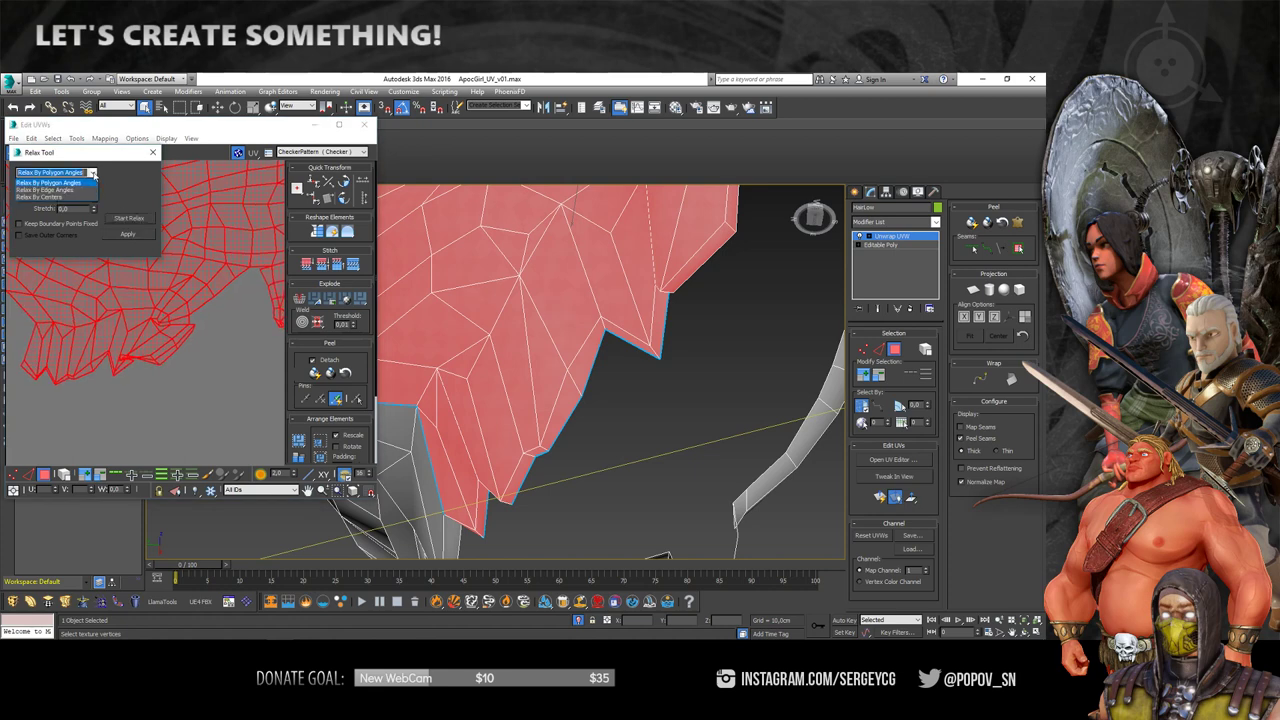
{"action": "left_click", "coordinate": [88, 190]}
{"action": "left_click", "coordinate": [129, 218]}
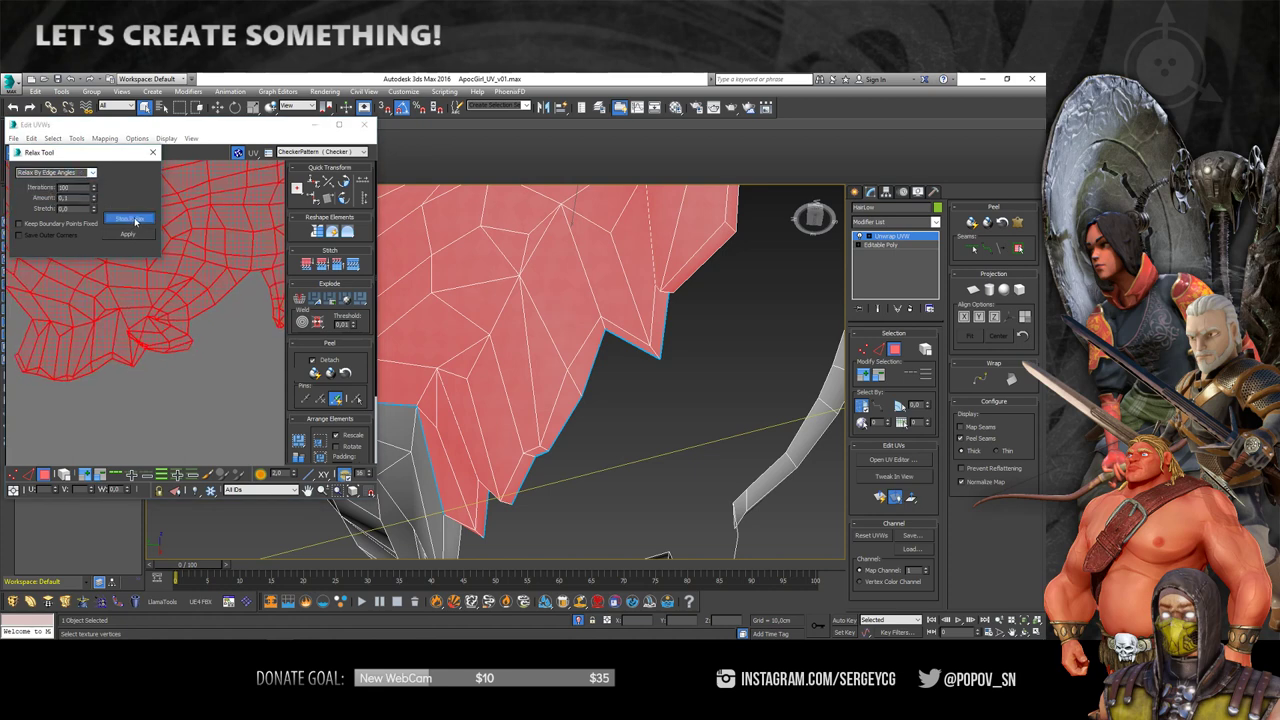
{"action": "left_click", "coordinate": [129, 218]}
{"action": "left_click", "coordinate": [204, 330]}
{"action": "scroll", "coordinate": [180, 350], "scroll_direction": "up", "scroll_amount": 2}
{"action": "scroll", "coordinate": [146, 370], "scroll_direction": "up", "scroll_amount": 2}
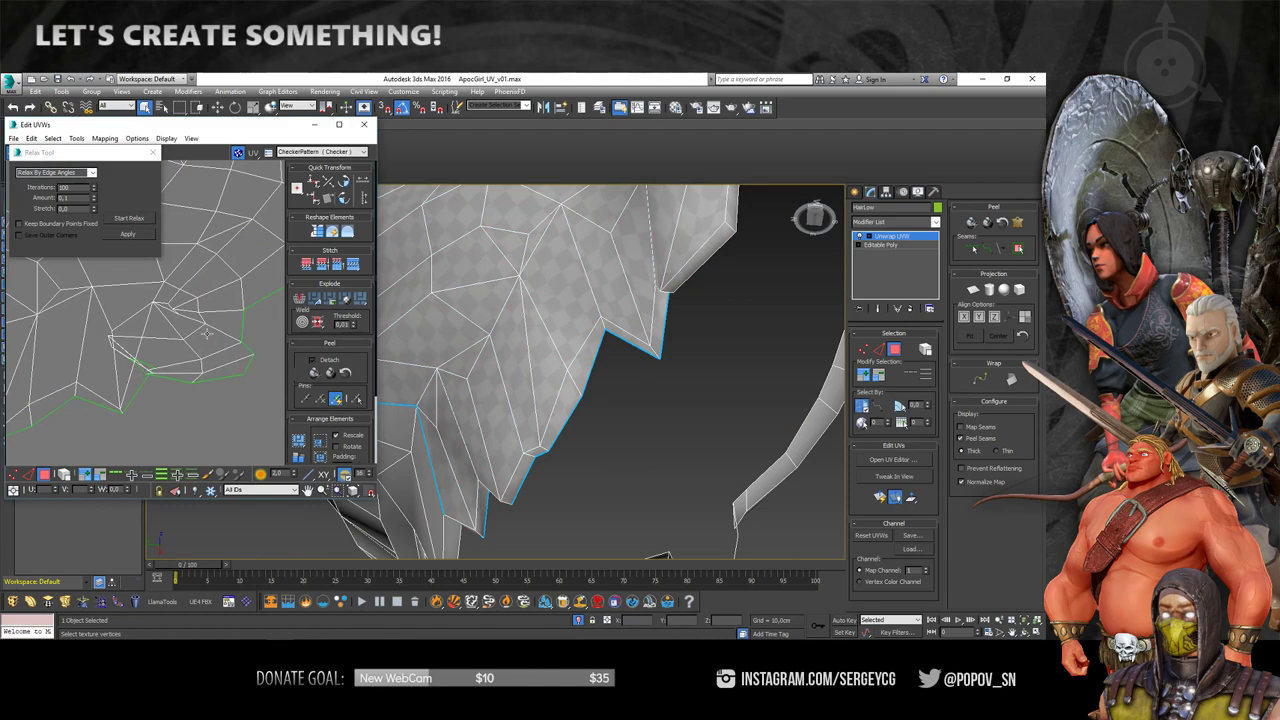
{"action": "scroll", "coordinate": [192, 332], "scroll_direction": "down", "scroll_amount": 1}
{"action": "scroll", "coordinate": [198, 350], "scroll_direction": "down", "scroll_amount": 1}
- Select a small fringe element and inspect the hair from below and the side
{"action": "left_click", "coordinate": [144, 318]}
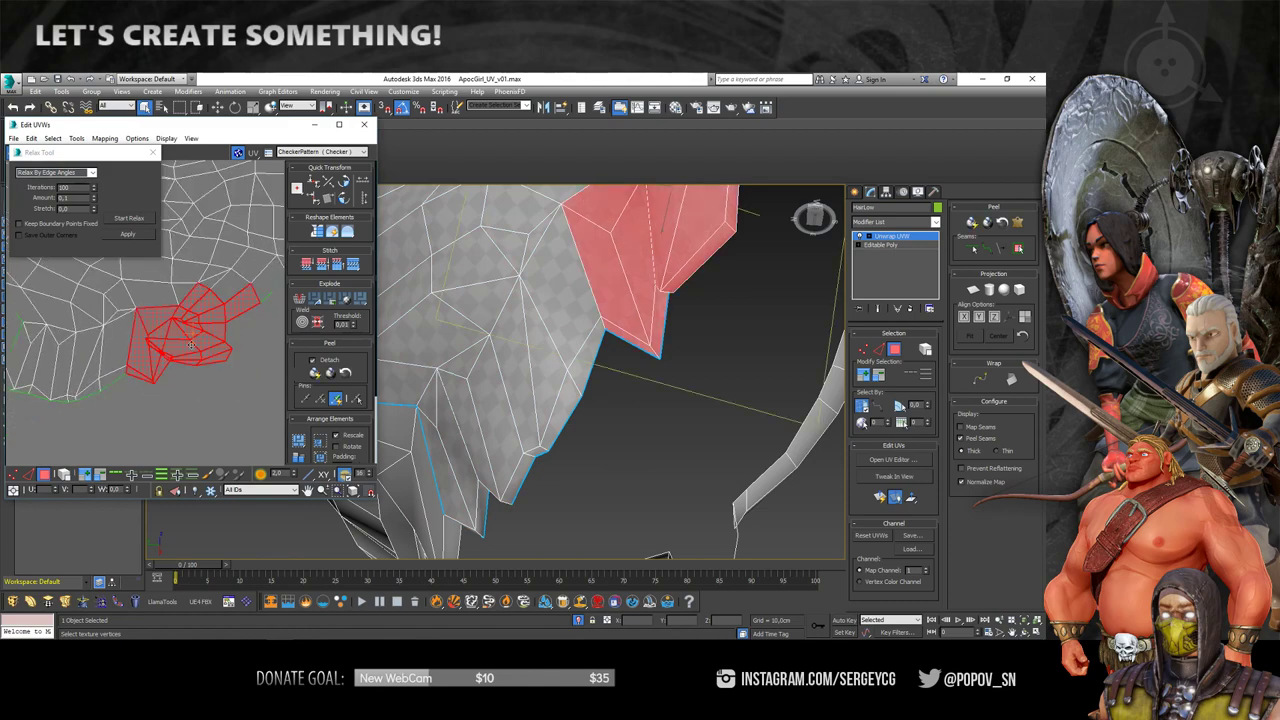
{"action": "scroll", "coordinate": [628, 356], "scroll_direction": "down", "scroll_amount": 2}
{"action": "scroll", "coordinate": [628, 356], "scroll_direction": "down", "scroll_amount": 2}
{"action": "scroll", "coordinate": [628, 356], "scroll_direction": "down", "scroll_amount": 2}
{"action": "mouse_move", "coordinate": [628, 356]}
{"action": "middle_mouse_down", "text": "alt"}
{"action": "mouse_move", "coordinate": [676, 342]}
{"action": "mouse_move", "coordinate": [690, 352]}
{"action": "mouse_move", "coordinate": [623, 403]}
{"action": "middle_mouse_up", "text": "alt"}
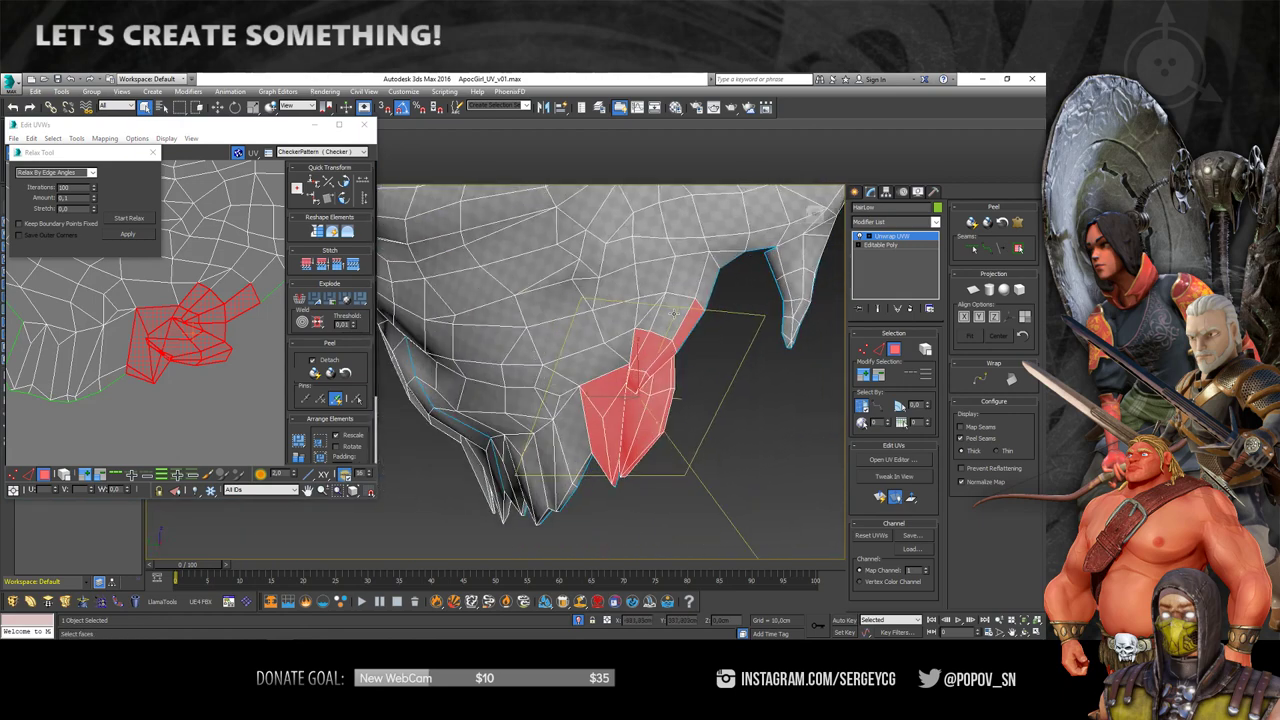
{"action": "scroll", "coordinate": [674, 313], "scroll_direction": "down", "scroll_amount": 5}
{"action": "mouse_move", "coordinate": [674, 313]}
{"action": "middle_mouse_down", "text": "alt"}
{"action": "mouse_move", "coordinate": [613, 297]}
{"action": "mouse_move", "coordinate": [589, 353]}
{"action": "mouse_move", "coordinate": [620, 385]}
{"action": "mouse_move", "coordinate": [615, 400]}
{"action": "middle_mouse_up", "text": "alt"}
{"action": "scroll", "coordinate": [650, 305], "scroll_direction": "up", "scroll_amount": 5}
- Clear the selection, zoom into the seam, and pull a stray seam vertex down-left
{"action": "left_click", "coordinate": [175, 375]}
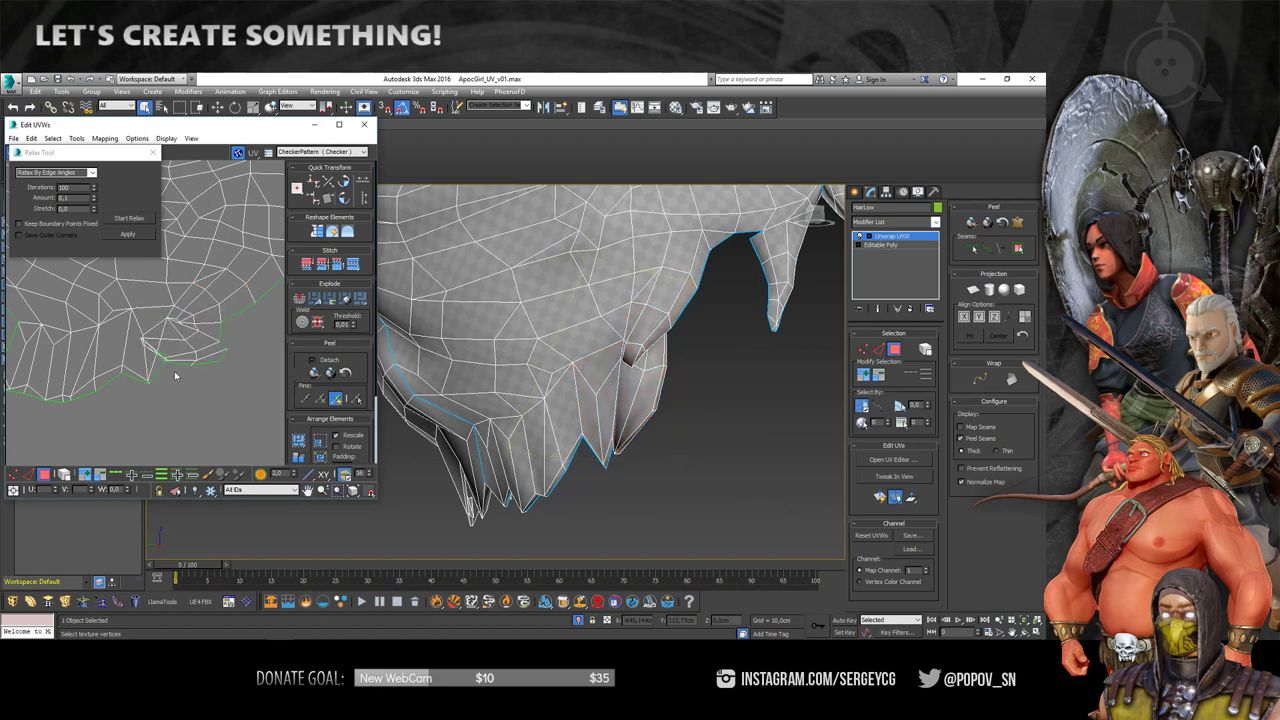
{"action": "scroll", "coordinate": [178, 377], "scroll_direction": "up", "scroll_amount": 2}
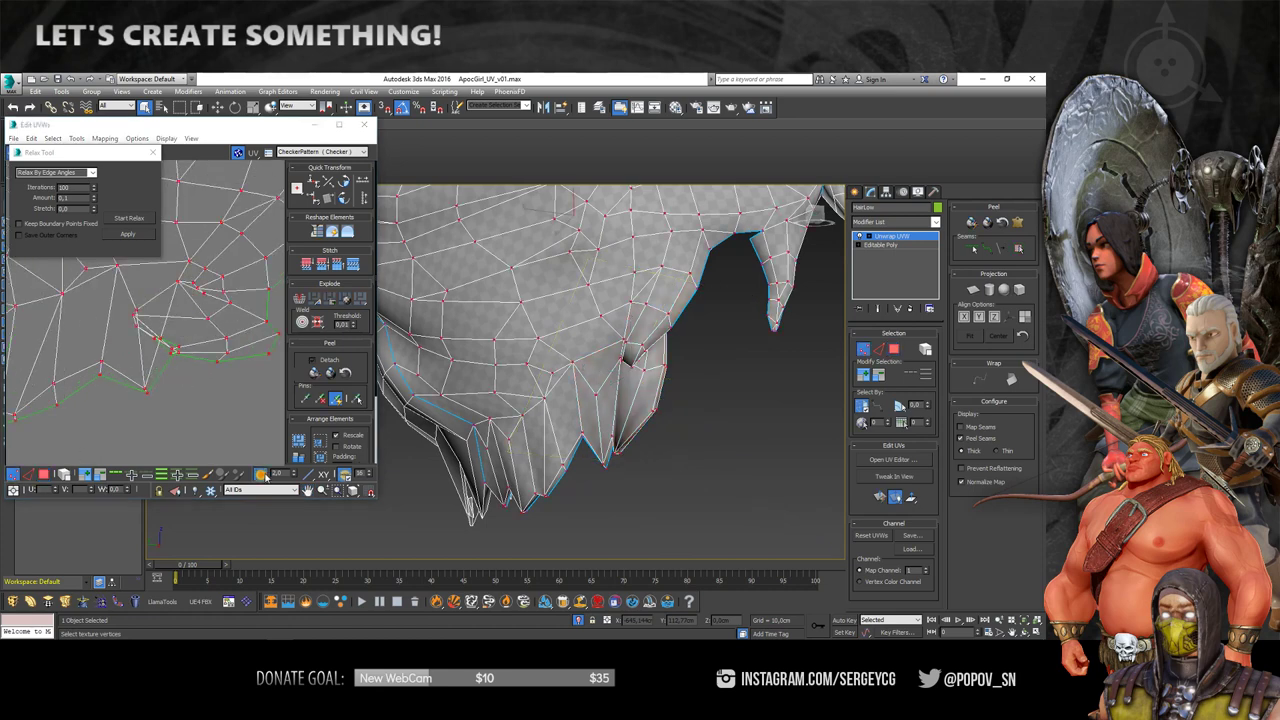
{"action": "scroll", "coordinate": [178, 369], "scroll_direction": "up", "scroll_amount": 1}
{"action": "scroll", "coordinate": [120, 297], "scroll_direction": "up", "scroll_amount": 1}
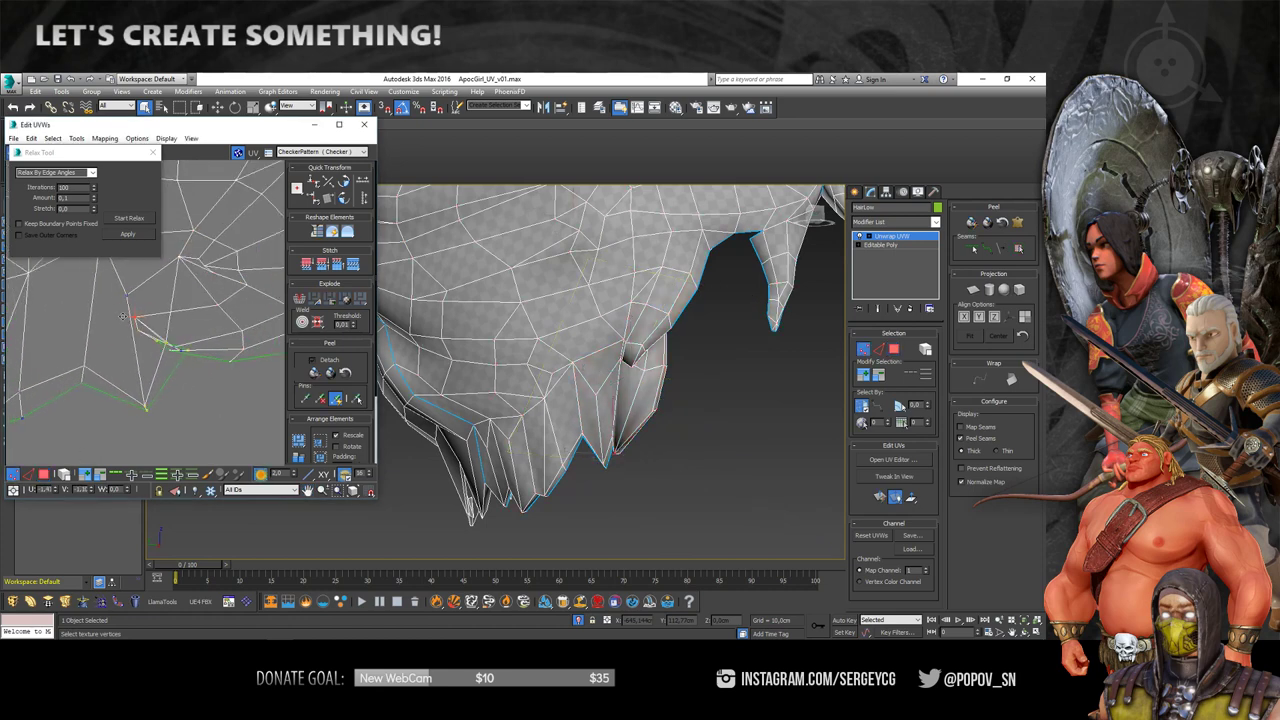
{"action": "scroll", "coordinate": [150, 340], "scroll_direction": "up", "scroll_amount": 1}
{"action": "left_click", "coordinate": [160, 358]}
{"action": "scroll", "coordinate": [150, 350], "scroll_direction": "up", "scroll_amount": 1}
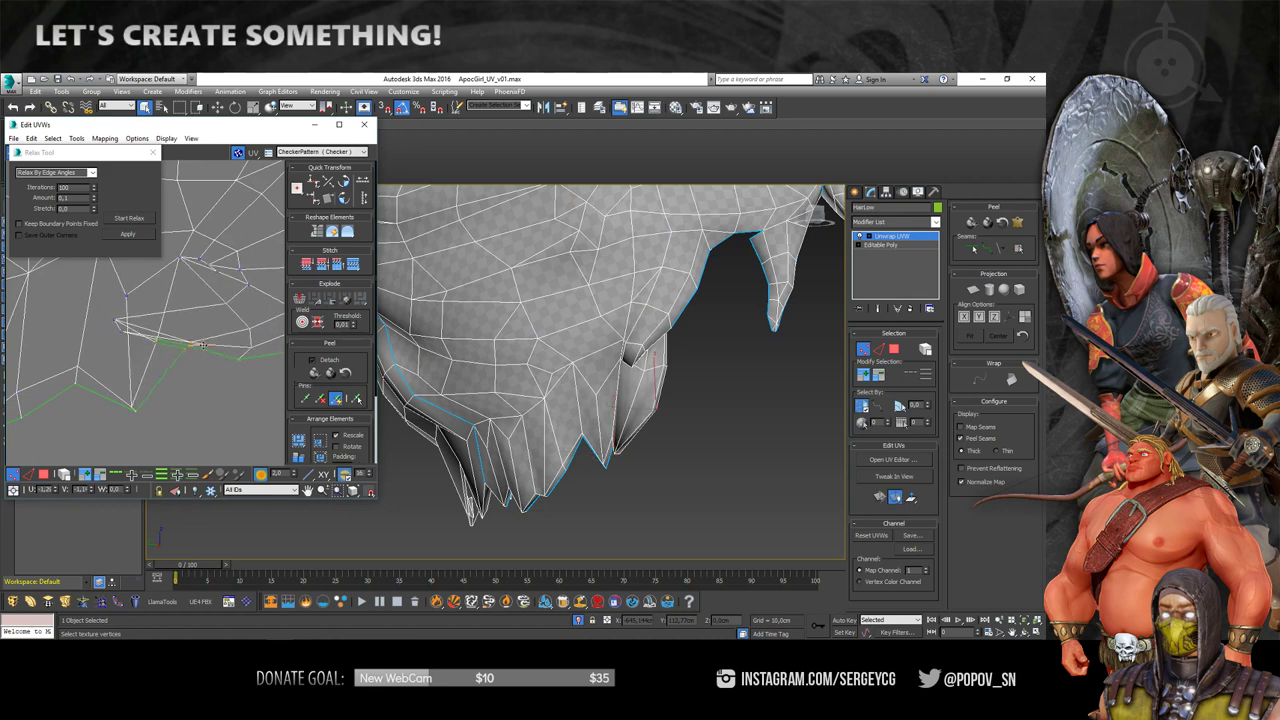
{"action": "scroll", "coordinate": [110, 340], "scroll_direction": "up", "scroll_amount": 1}
{"action": "scroll", "coordinate": [101, 337], "scroll_direction": "up", "scroll_amount": 1}
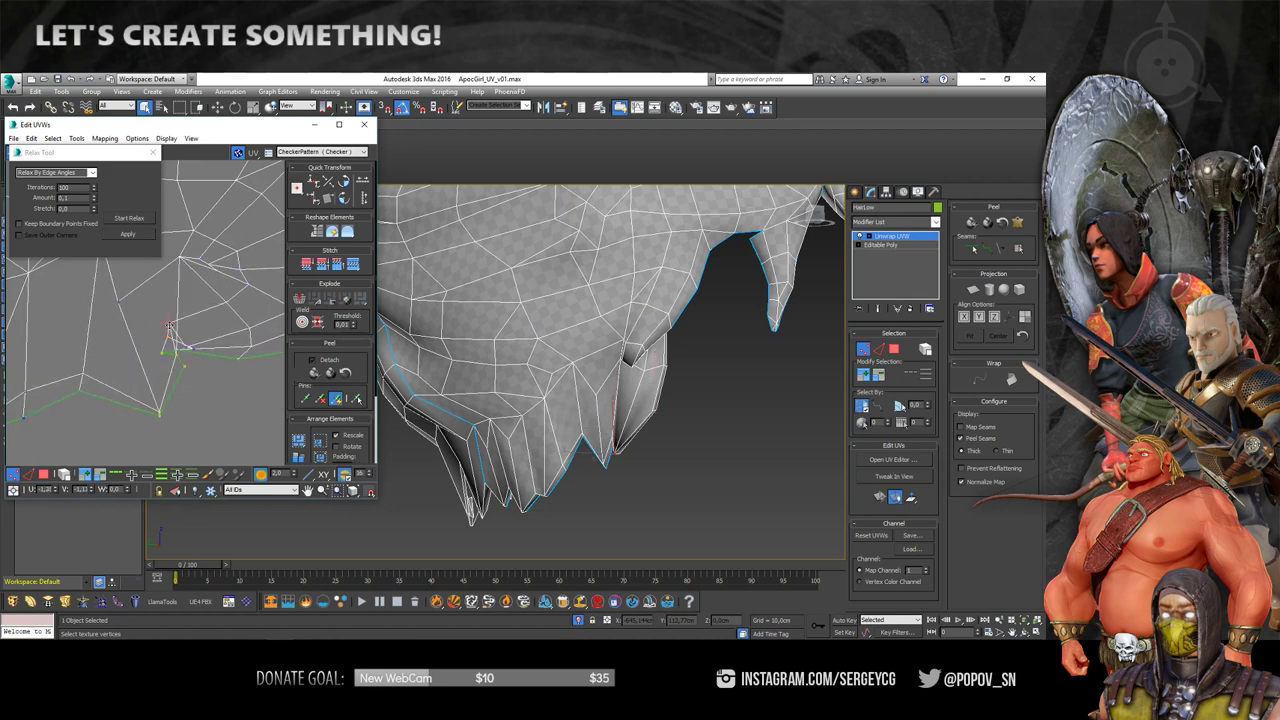
{"action": "scroll", "coordinate": [140, 410], "scroll_direction": "up", "scroll_amount": 1}
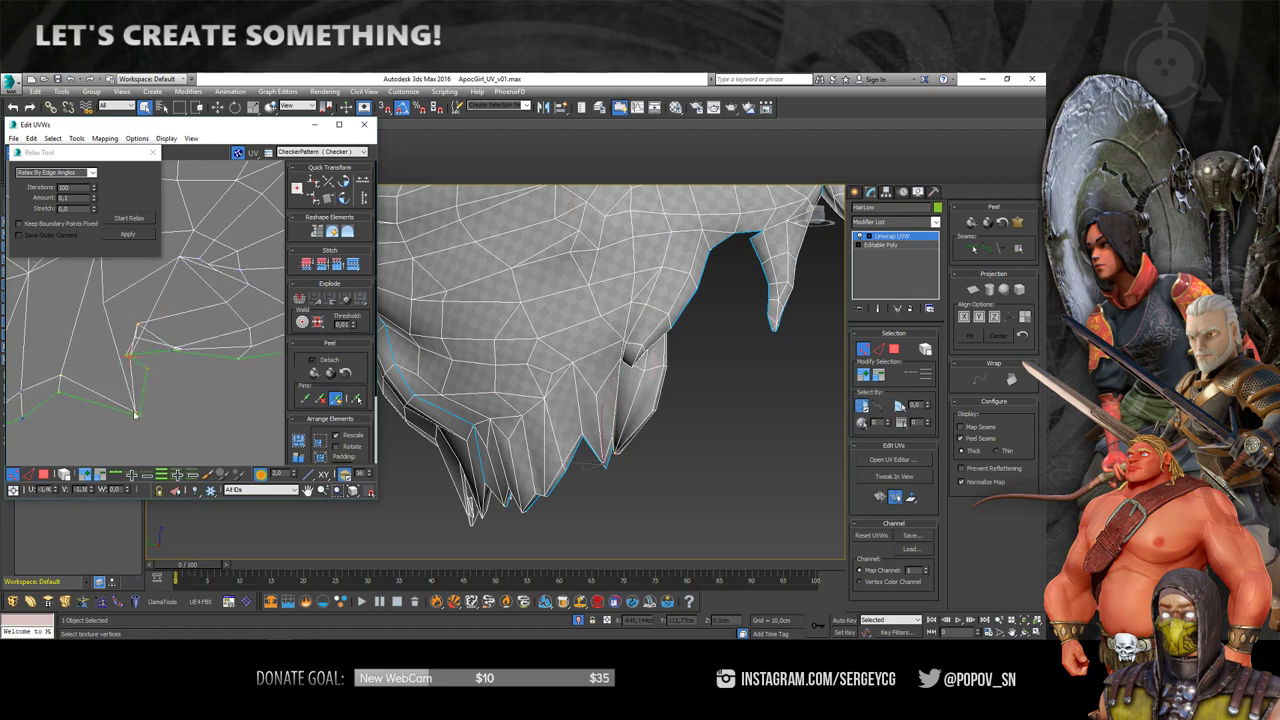
{"action": "scroll", "coordinate": [135, 413], "scroll_direction": "up", "scroll_amount": 1}
{"action": "left_click", "coordinate": [115, 402]}
{"action": "left_click_drag", "start_coordinate": [117, 405], "coordinate": [109, 419]}
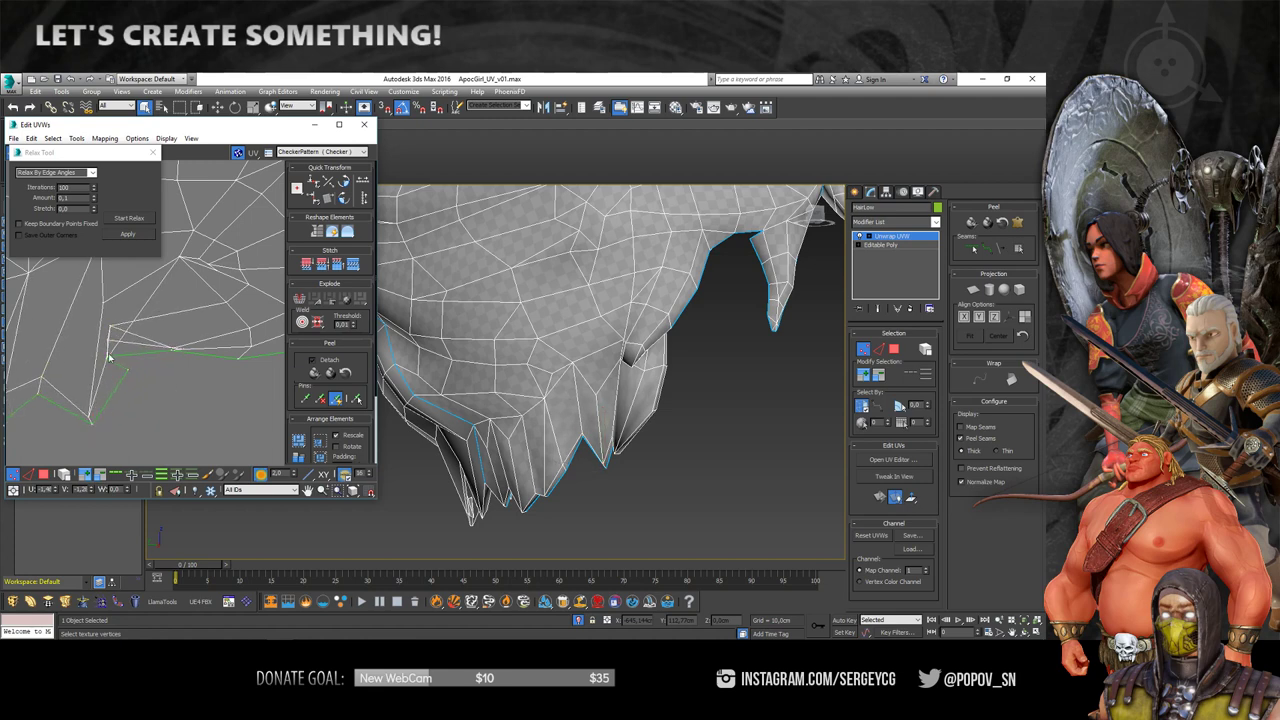
- Shift the seam vertices right and nudge the vertex above the seam slightly down
{"action": "mouse_move", "coordinate": [110, 357]}
{"action": "left_mouse_down"}
{"action": "mouse_move", "coordinate": [192, 383]}
{"action": "mouse_move", "coordinate": [200, 369]}
{"action": "mouse_move", "coordinate": [187, 403]}
{"action": "left_mouse_up"}
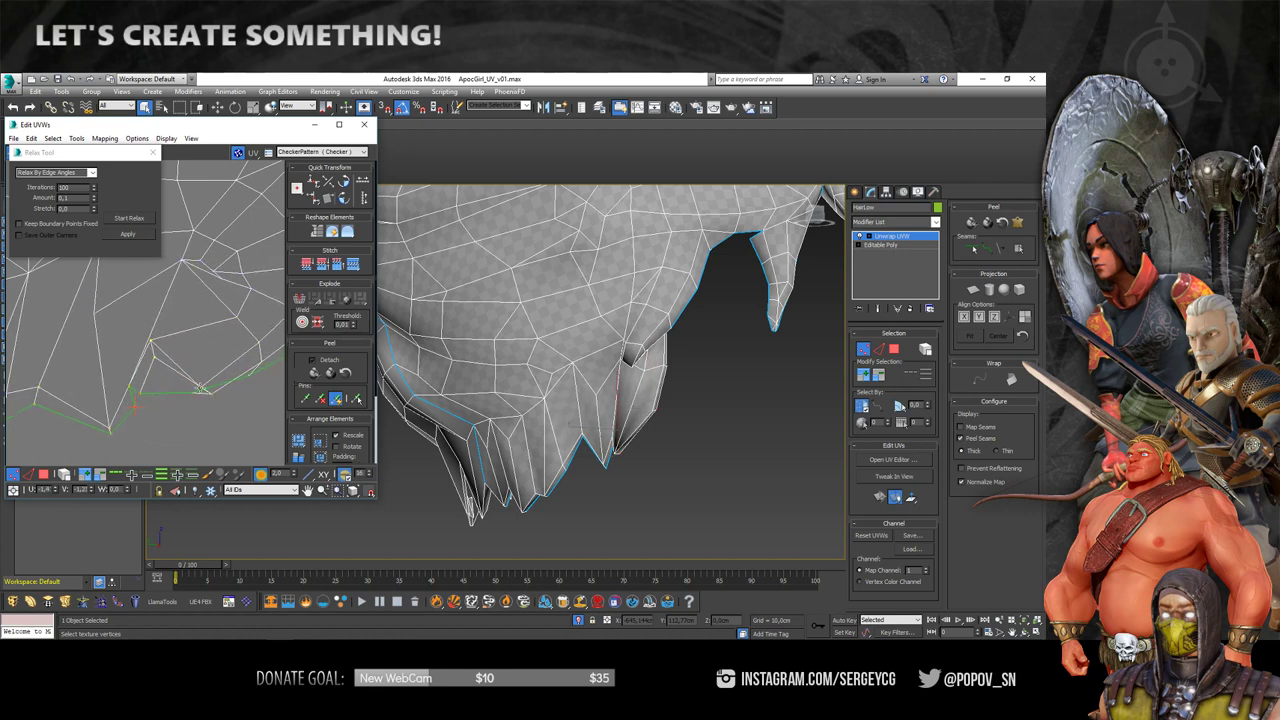
{"action": "left_click_drag", "start_coordinate": [200, 388], "coordinate": [216, 369]}
{"action": "middle_click_drag", "start_coordinate": [157, 390], "coordinate": [173, 390]}
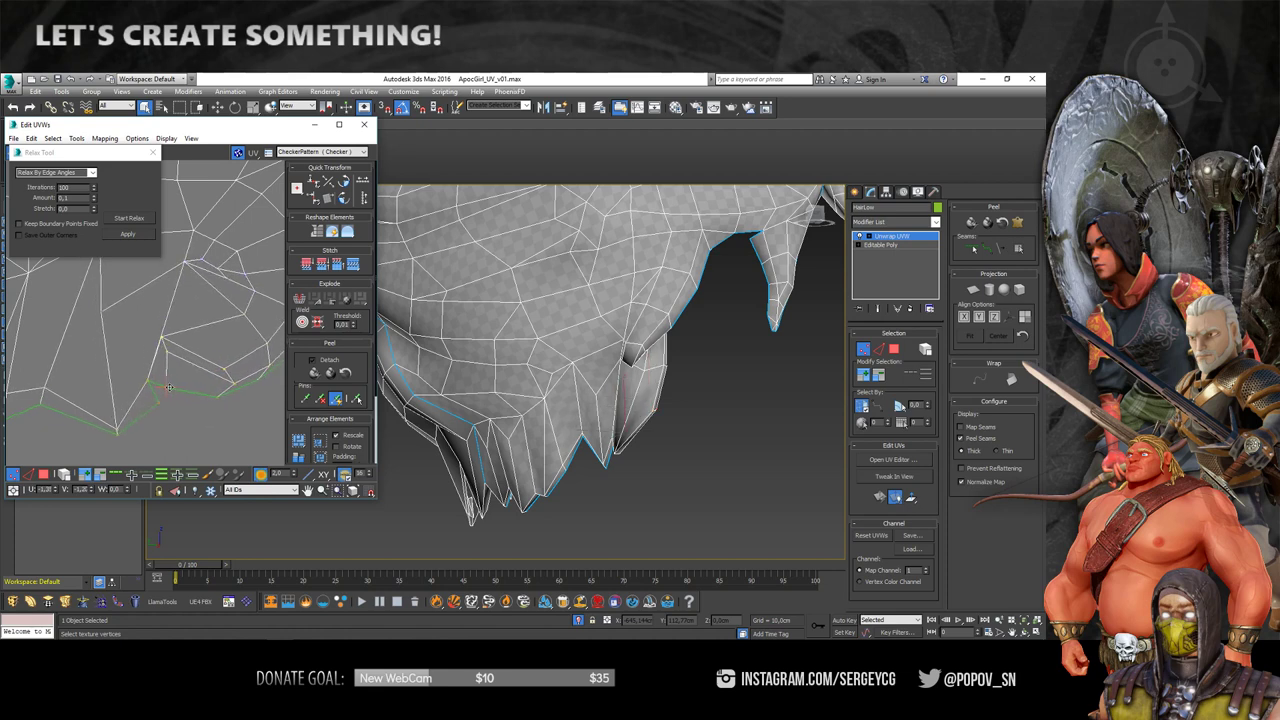
{"action": "left_click", "coordinate": [154, 275]}
{"action": "left_click_drag", "start_coordinate": [154, 275], "coordinate": [158, 290]}
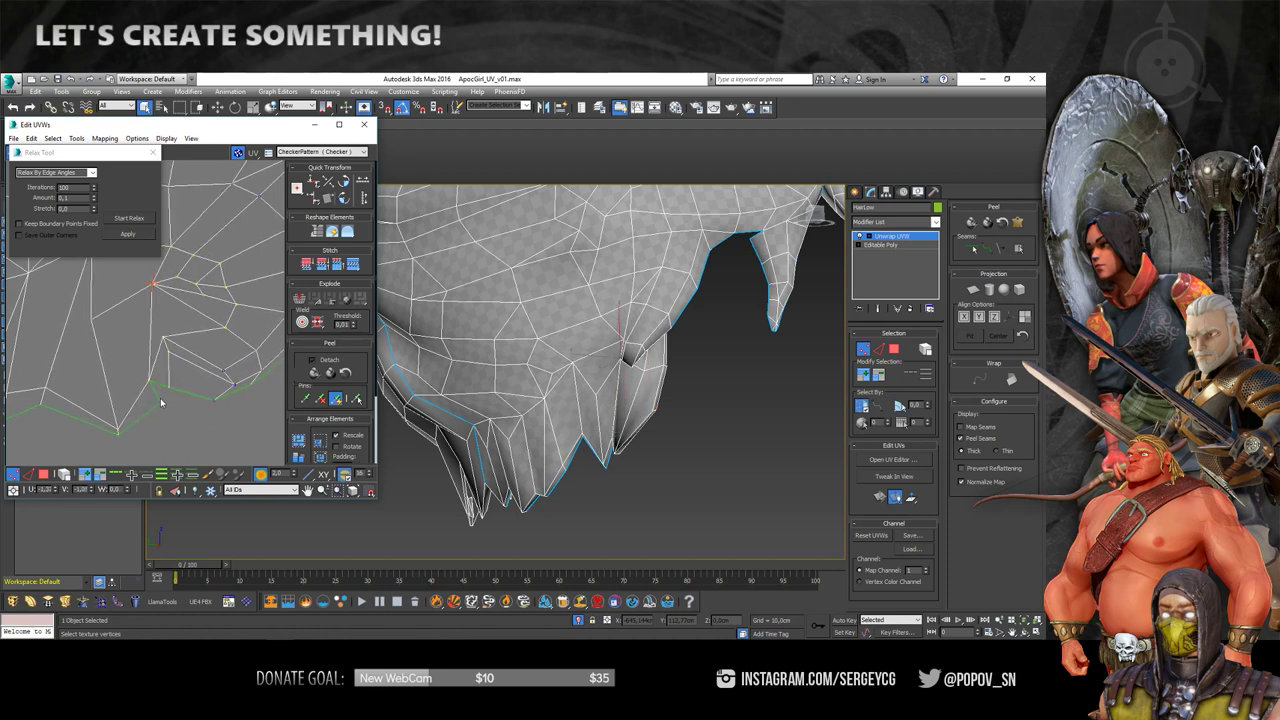
{"action": "mouse_move", "coordinate": [565, 285]}
{"action": "middle_mouse_down", "text": "alt"}
{"action": "mouse_move", "coordinate": [530, 365]}
{"action": "mouse_move", "coordinate": [376, 395]}
{"action": "middle_mouse_up", "text": "alt"}
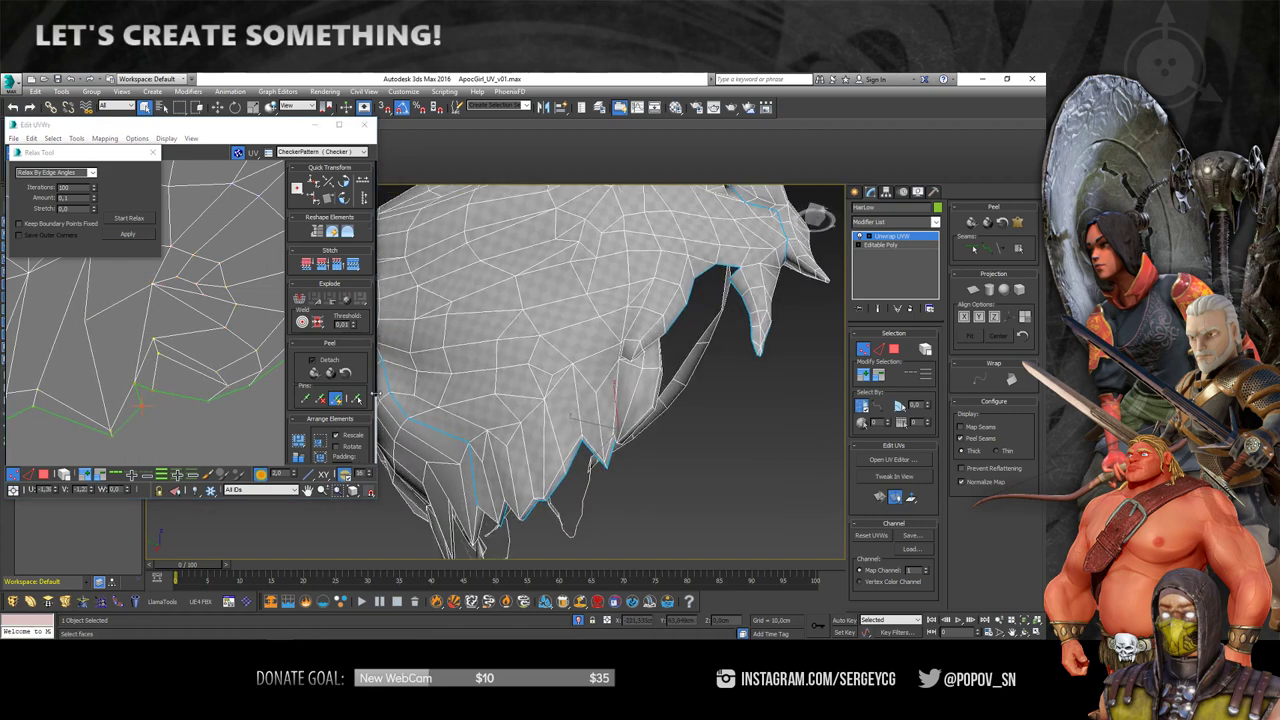
{"action": "middle_click_drag", "start_coordinate": [221, 376], "coordinate": [184, 354]}
{"action": "key", "text": "3"}
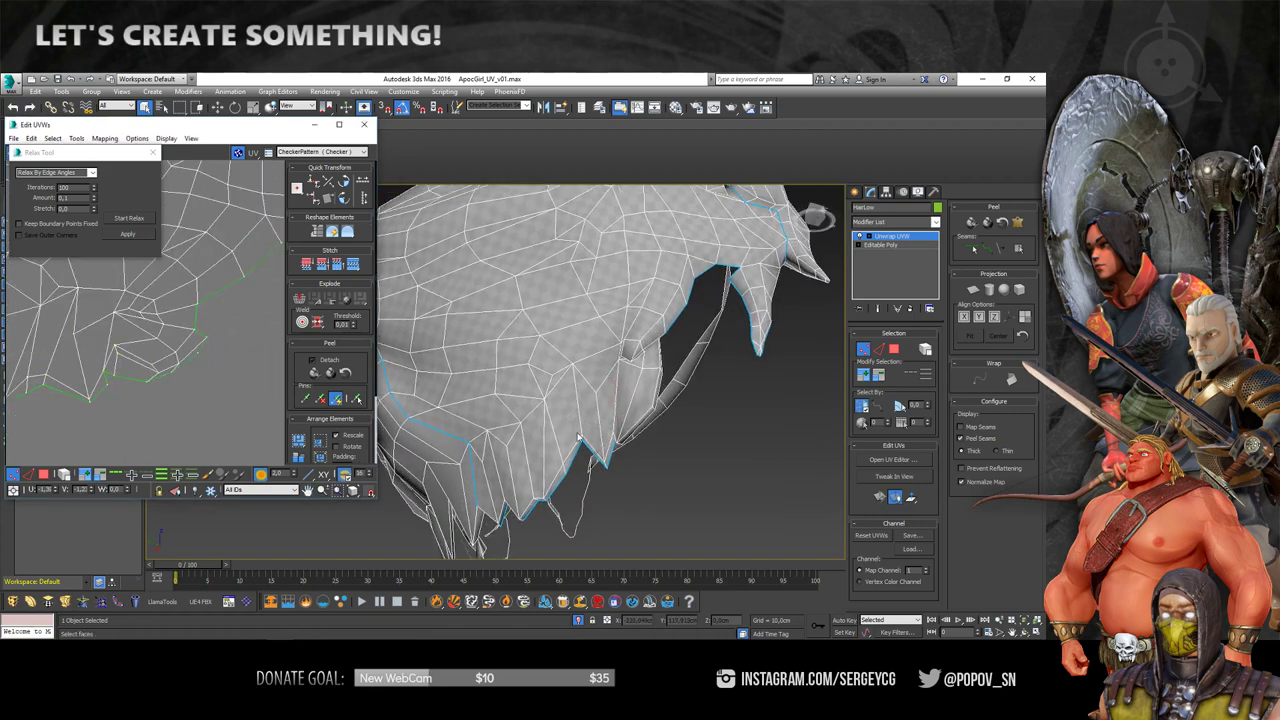
{"action": "key", "text": "1"}
{"action": "scroll", "coordinate": [174, 366], "scroll_direction": "up", "scroll_amount": 2}
{"action": "scroll", "coordinate": [174, 366], "scroll_direction": "up", "scroll_amount": 2}
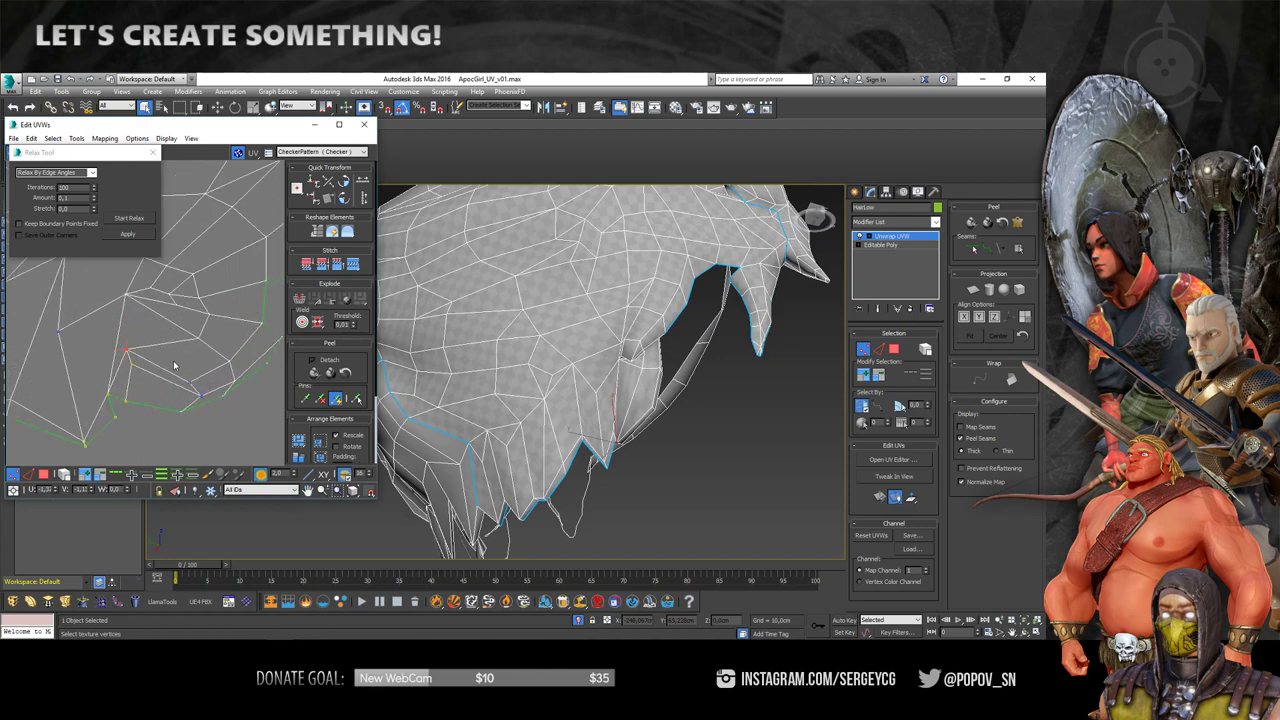
{"action": "left_click", "coordinate": [127, 352]}
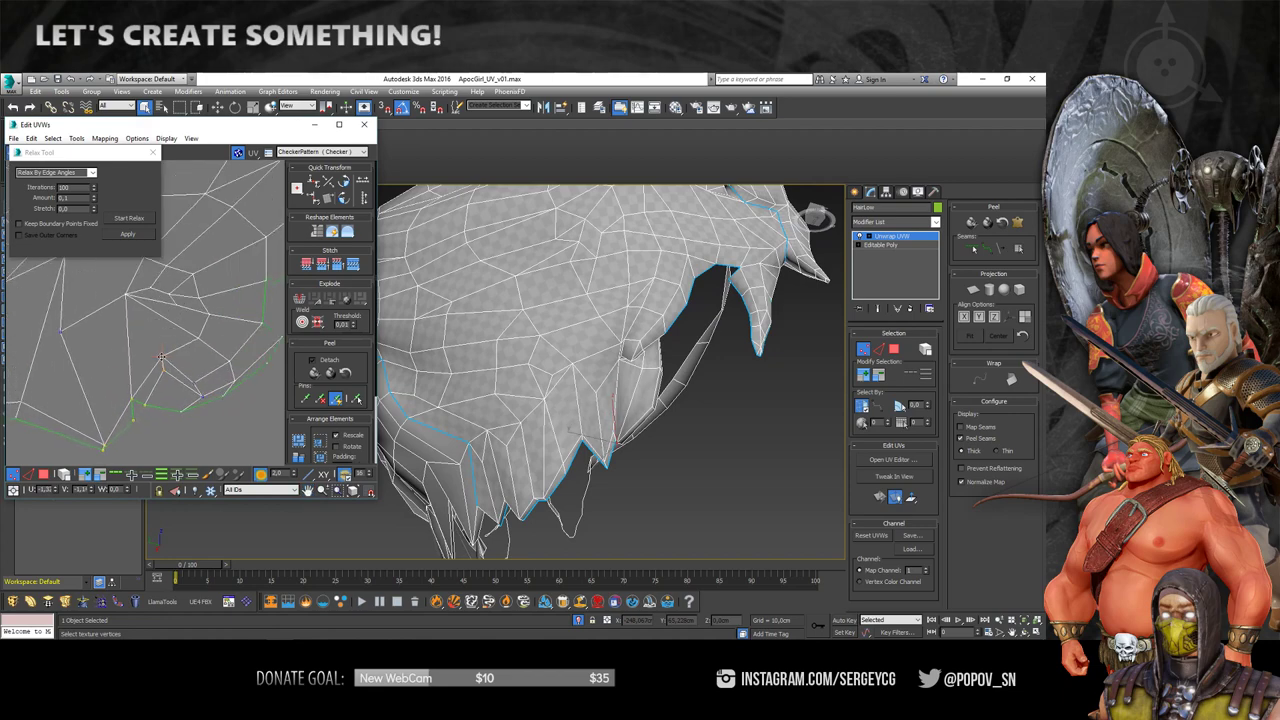
{"action": "mouse_move", "coordinate": [655, 378]}
{"action": "middle_mouse_down", "text": "alt"}
{"action": "mouse_move", "coordinate": [685, 390]}
{"action": "mouse_move", "coordinate": [640, 380]}
{"action": "middle_mouse_up", "text": "alt"}
{"action": "mouse_move", "coordinate": [217, 376]}
{"action": "middle_mouse_down"}
{"action": "mouse_move", "coordinate": [187, 366]}
{"action": "mouse_move", "coordinate": [190, 388]}
{"action": "middle_mouse_up"}
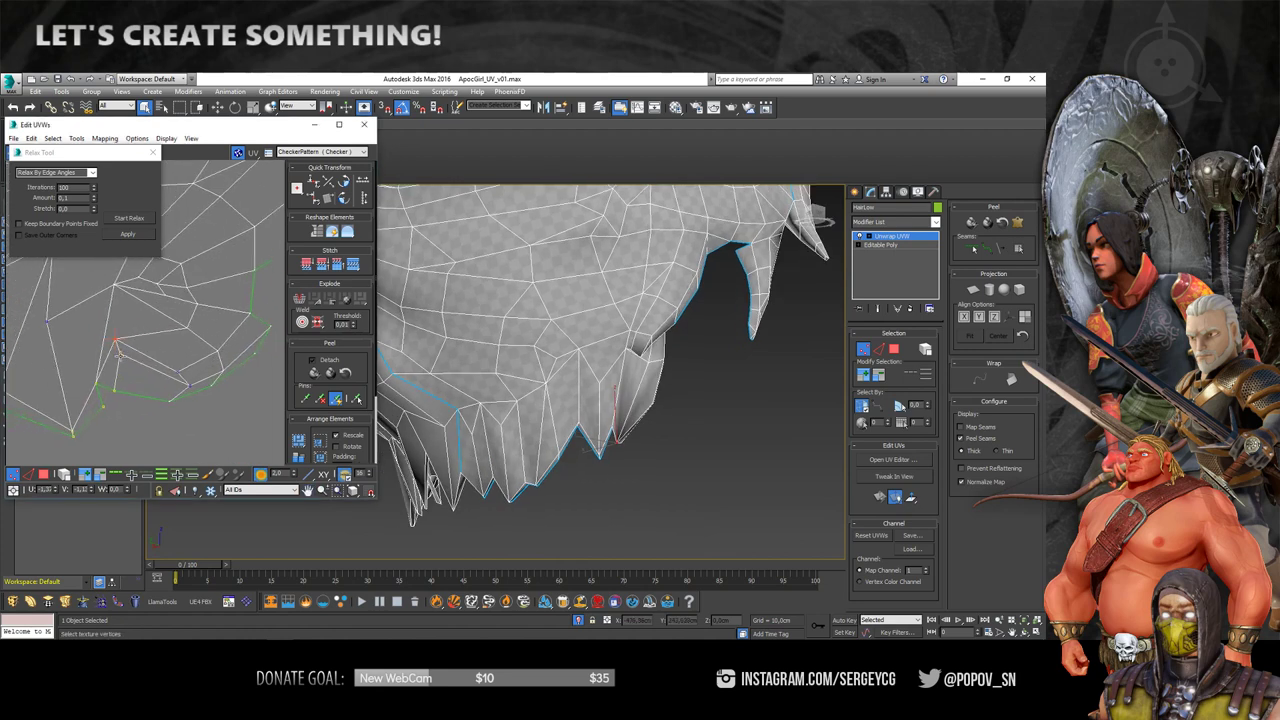
{"action": "left_click_drag", "start_coordinate": [118, 350], "coordinate": [155, 368]}
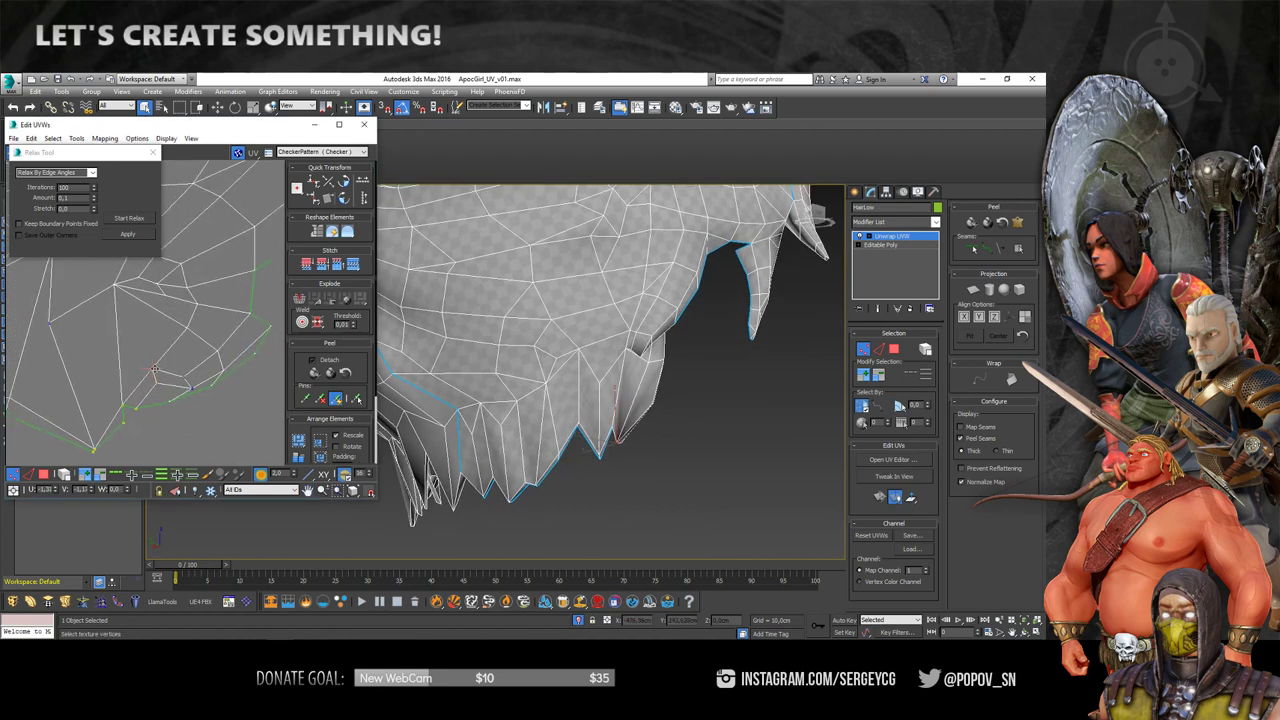
{"action": "scroll", "coordinate": [155, 380], "scroll_direction": "up", "scroll_amount": 2}
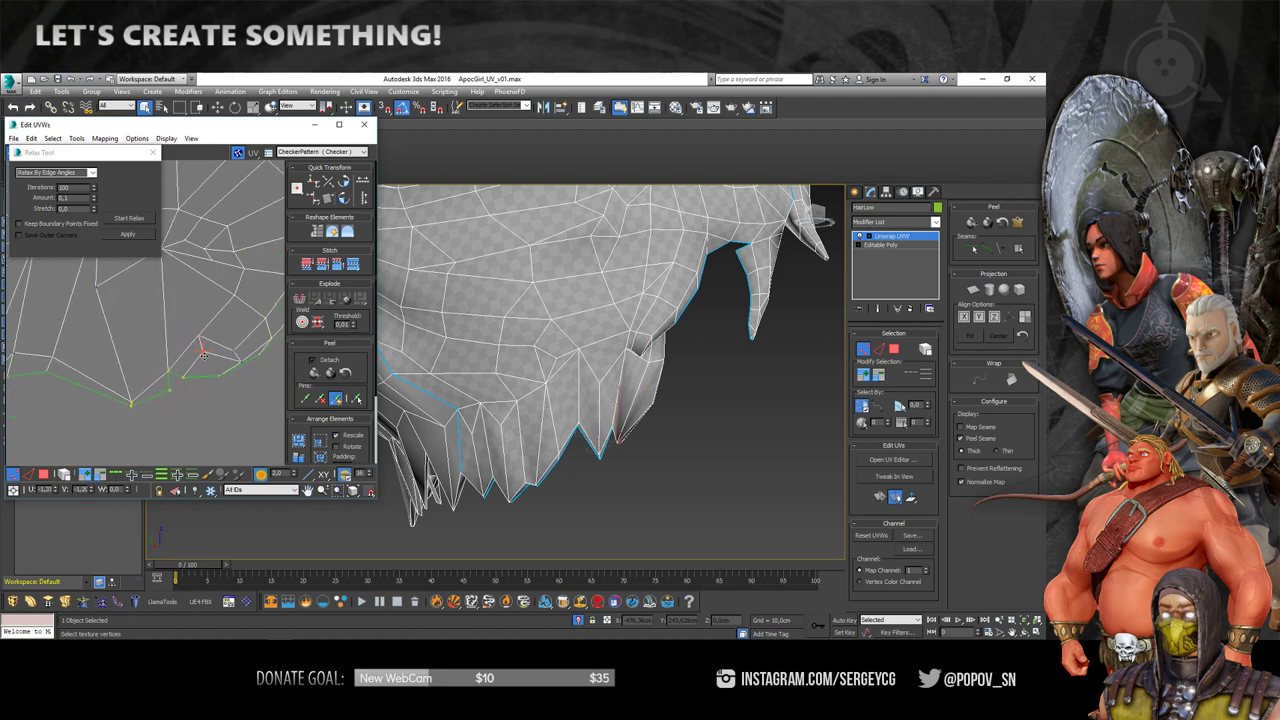
{"action": "mouse_move", "coordinate": [202, 339]}
{"action": "left_mouse_down"}
{"action": "mouse_move", "coordinate": [198, 355]}
{"action": "mouse_move", "coordinate": [162, 345]}
{"action": "left_mouse_up"}
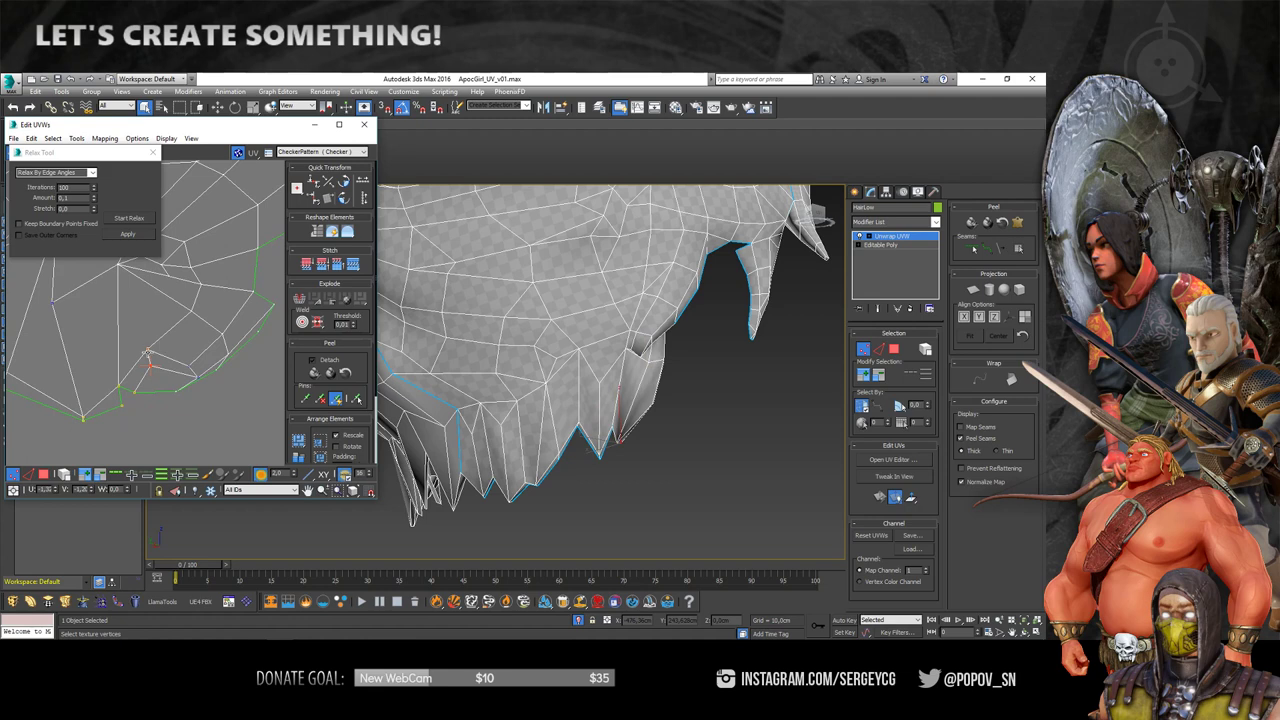
{"action": "middle_click_drag", "start_coordinate": [148, 353], "coordinate": [210, 369]}
{"action": "left_click_drag", "start_coordinate": [155, 308], "coordinate": [150, 346]}
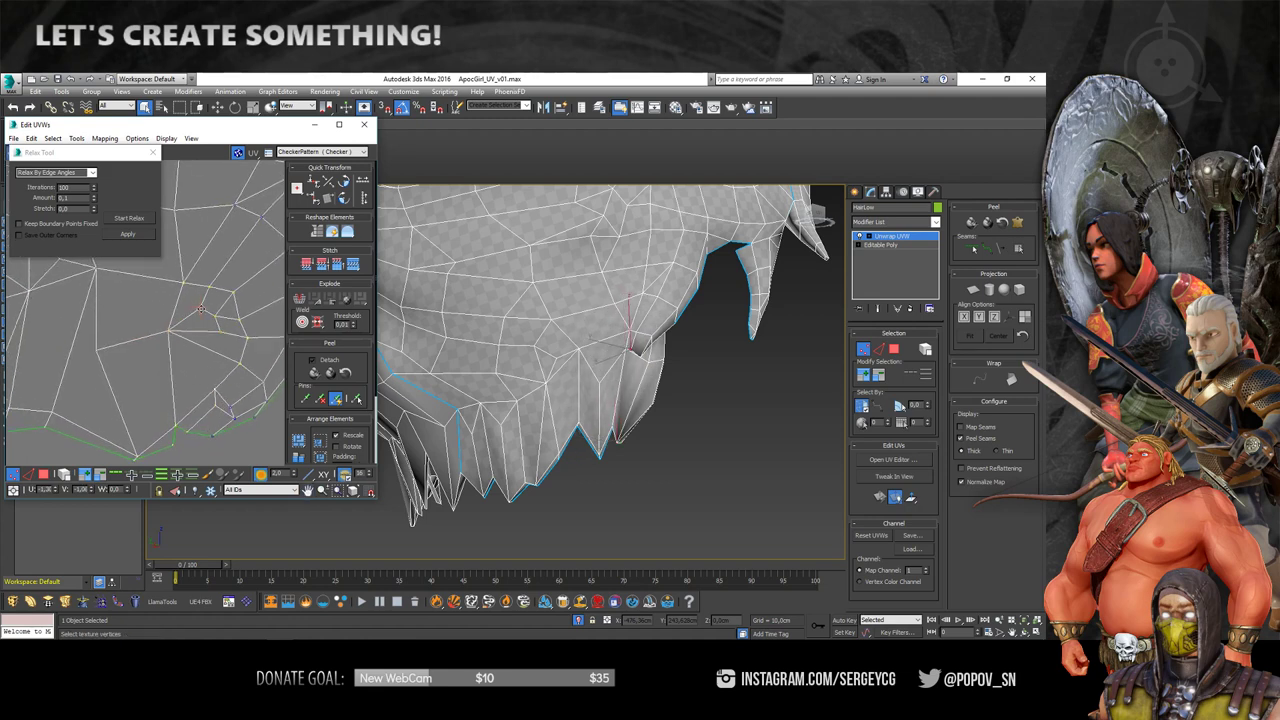
{"action": "scroll", "coordinate": [218, 352], "scroll_direction": "down", "scroll_amount": 3}
{"action": "scroll", "coordinate": [218, 352], "scroll_direction": "down", "scroll_amount": 3}
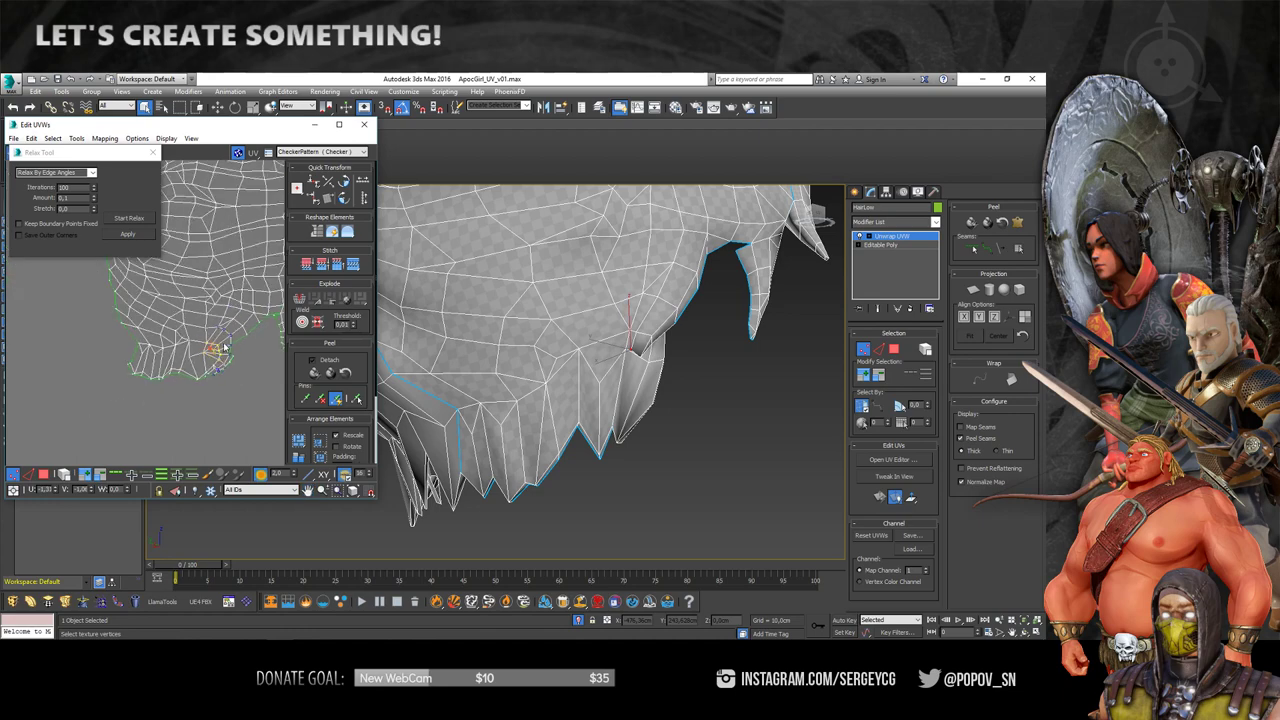
{"action": "mouse_move", "coordinate": [556, 328]}
{"action": "middle_mouse_down", "text": "alt"}
{"action": "mouse_move", "coordinate": [595, 325]}
{"action": "mouse_move", "coordinate": [649, 367]}
{"action": "mouse_move", "coordinate": [530, 337]}
{"action": "mouse_move", "coordinate": [454, 351]}
{"action": "mouse_move", "coordinate": [616, 381]}
{"action": "middle_mouse_up", "text": "alt"}
{"action": "scroll", "coordinate": [594, 372], "scroll_direction": "down", "scroll_amount": 5}
{"action": "scroll", "coordinate": [594, 372], "scroll_direction": "up", "scroll_amount": 5}
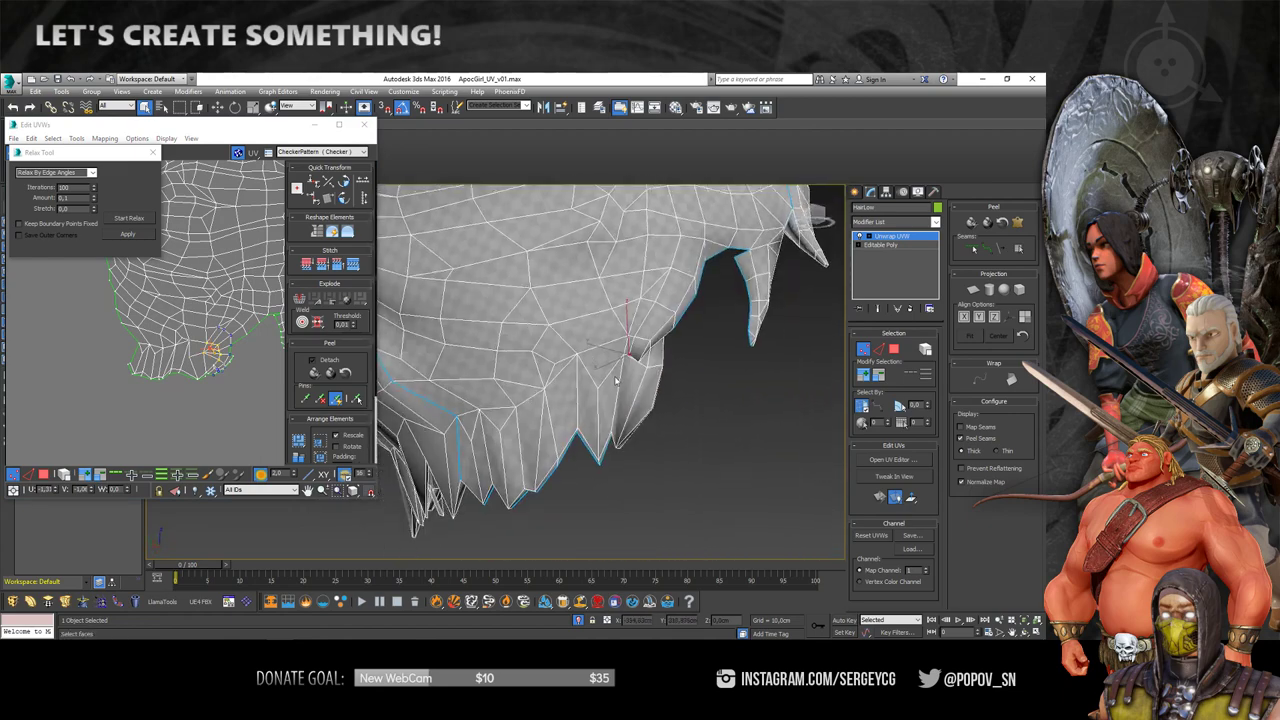
{"action": "mouse_move", "coordinate": [523, 407]}
{"action": "middle_mouse_down", "text": "alt"}
{"action": "mouse_move", "coordinate": [663, 392]}
{"action": "mouse_move", "coordinate": [514, 423]}
{"action": "mouse_move", "coordinate": [608, 421]}
{"action": "mouse_move", "coordinate": [682, 372]}
{"action": "middle_mouse_up", "text": "alt"}
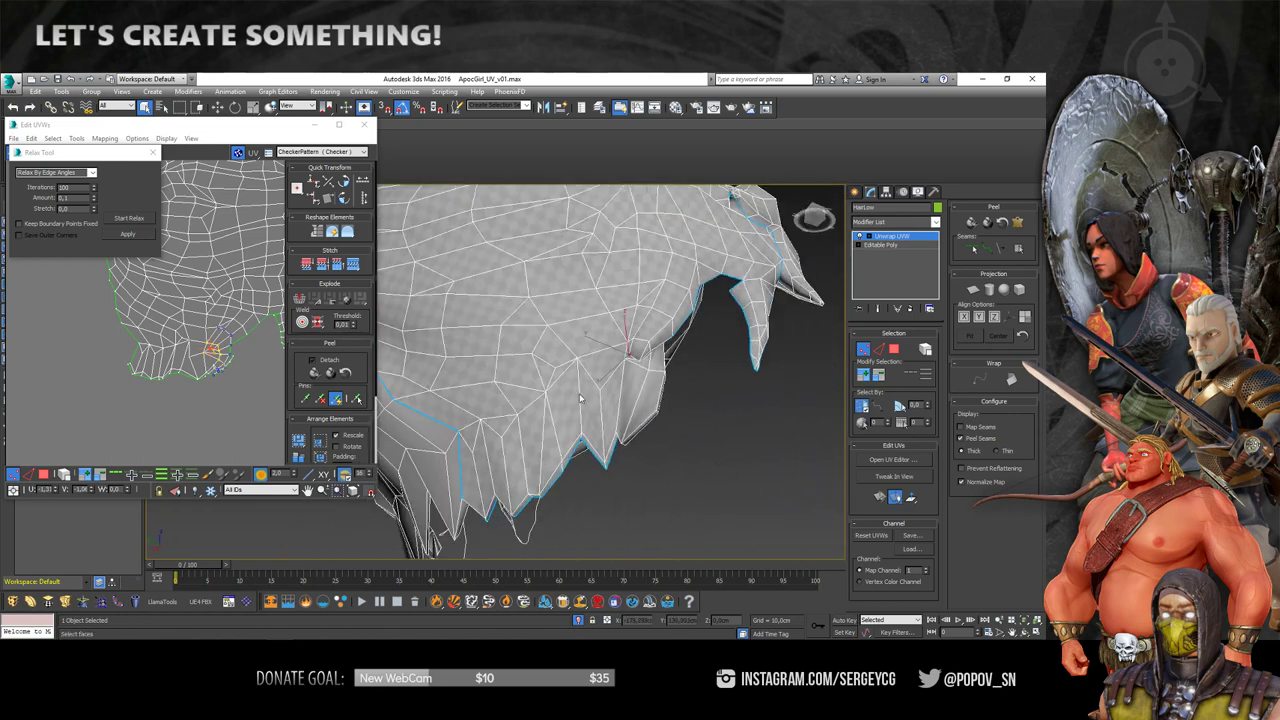
{"action": "mouse_move", "coordinate": [514, 428]}
{"action": "middle_mouse_down", "text": "alt"}
{"action": "mouse_move", "coordinate": [551, 438]}
{"action": "mouse_move", "coordinate": [592, 374]}
{"action": "mouse_move", "coordinate": [510, 370]}
{"action": "middle_mouse_up", "text": "alt"}
- Turn on Point-to-Point Seams and zoom in toward the fringe edge
{"action": "middle_click_drag", "start_coordinate": [598, 358], "coordinate": [878, 356], "text": "alt"}
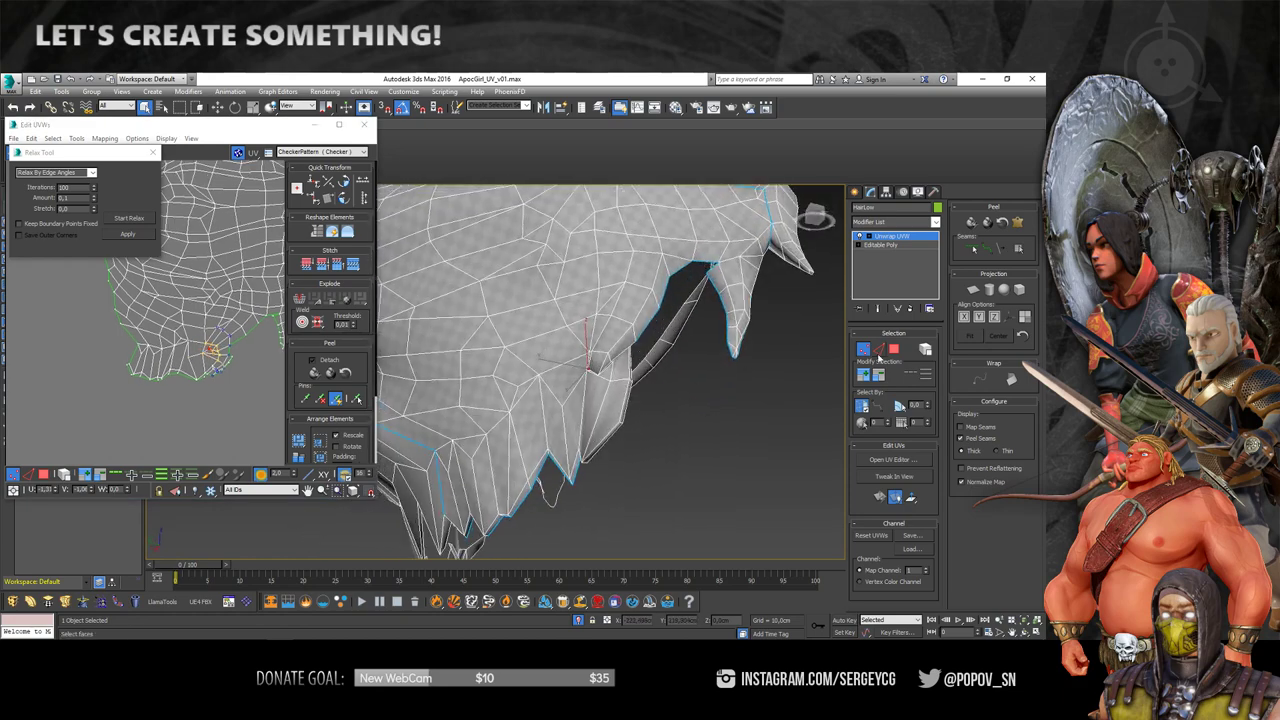
{"action": "left_click", "coordinate": [985, 248]}
{"action": "scroll", "coordinate": [580, 380], "scroll_direction": "up", "scroll_amount": 5}
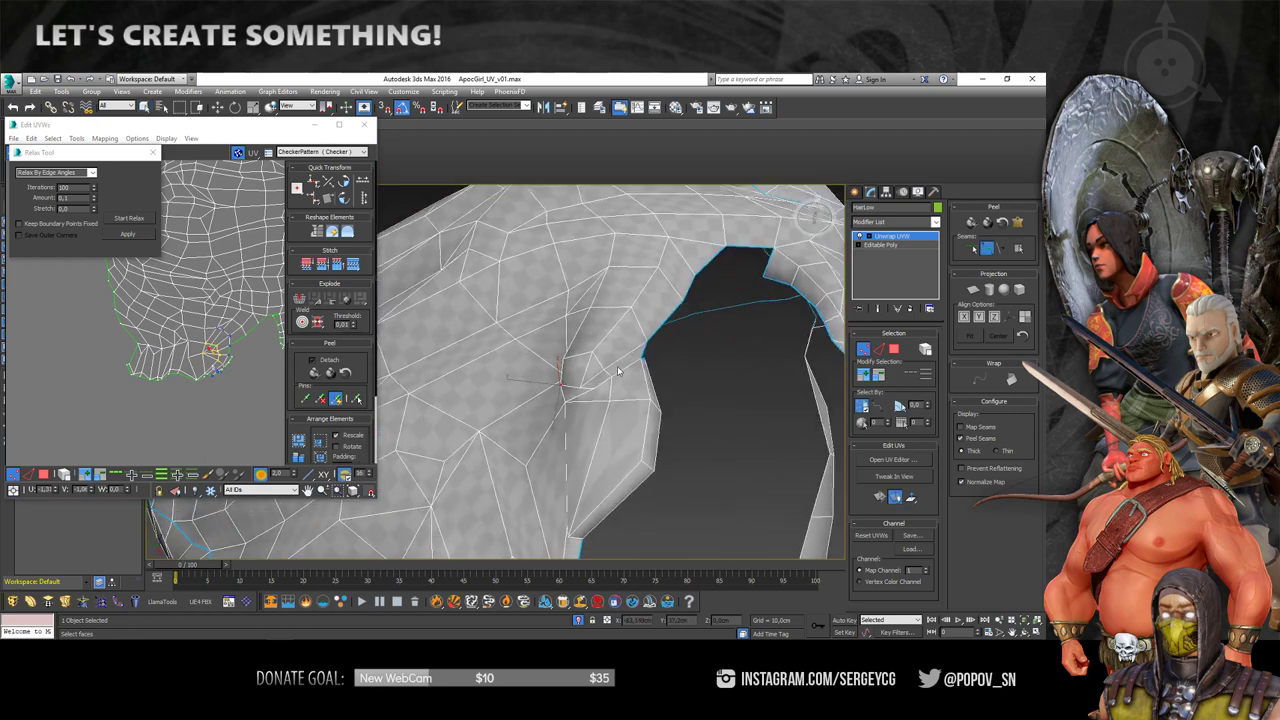
{"action": "mouse_move", "coordinate": [560, 390]}
{"action": "middle_mouse_down", "text": "alt"}
{"action": "mouse_move", "coordinate": [580, 398]}
{"action": "mouse_move", "coordinate": [641, 307]}
{"action": "mouse_move", "coordinate": [636, 345]}
{"action": "middle_mouse_up", "text": "alt"}
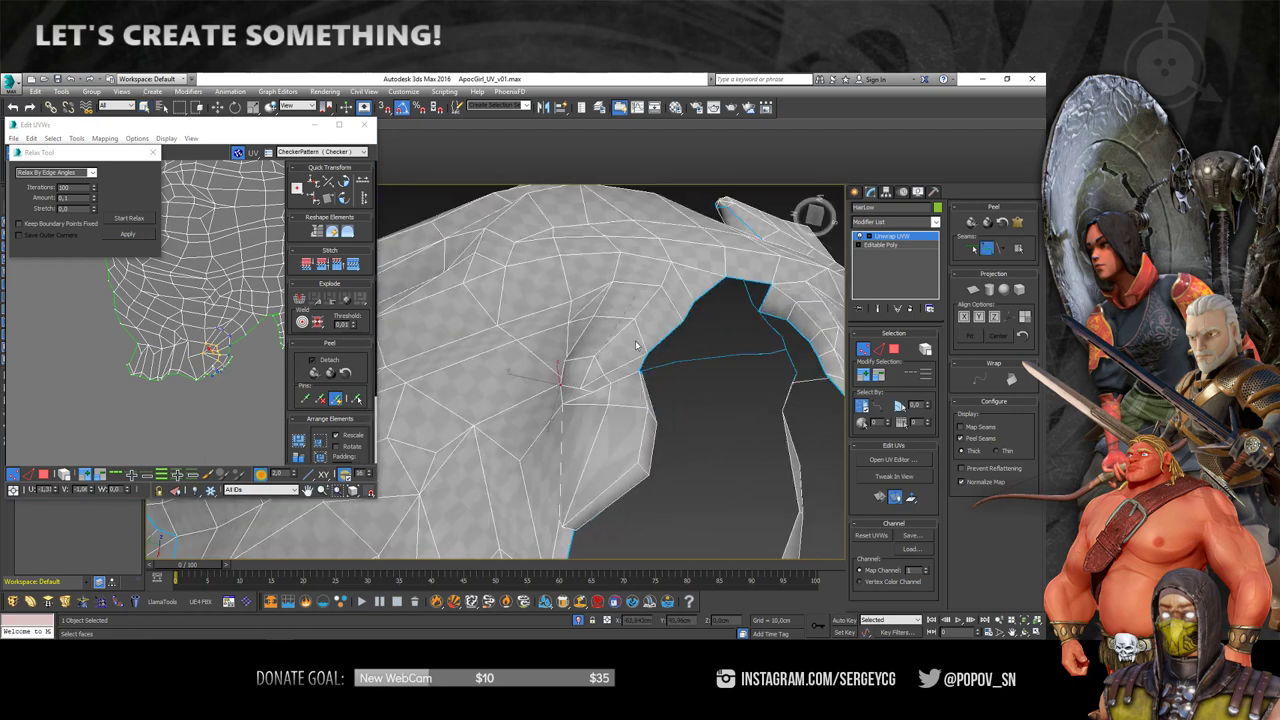
- Orbit around the hair to inspect the fringe from front, below and both sides
{"action": "mouse_move", "coordinate": [560, 402]}
{"action": "middle_mouse_down", "text": "alt"}
{"action": "mouse_move", "coordinate": [623, 457]}
{"action": "mouse_move", "coordinate": [528, 337]}
{"action": "mouse_move", "coordinate": [600, 365]}
{"action": "middle_mouse_up", "text": "alt"}
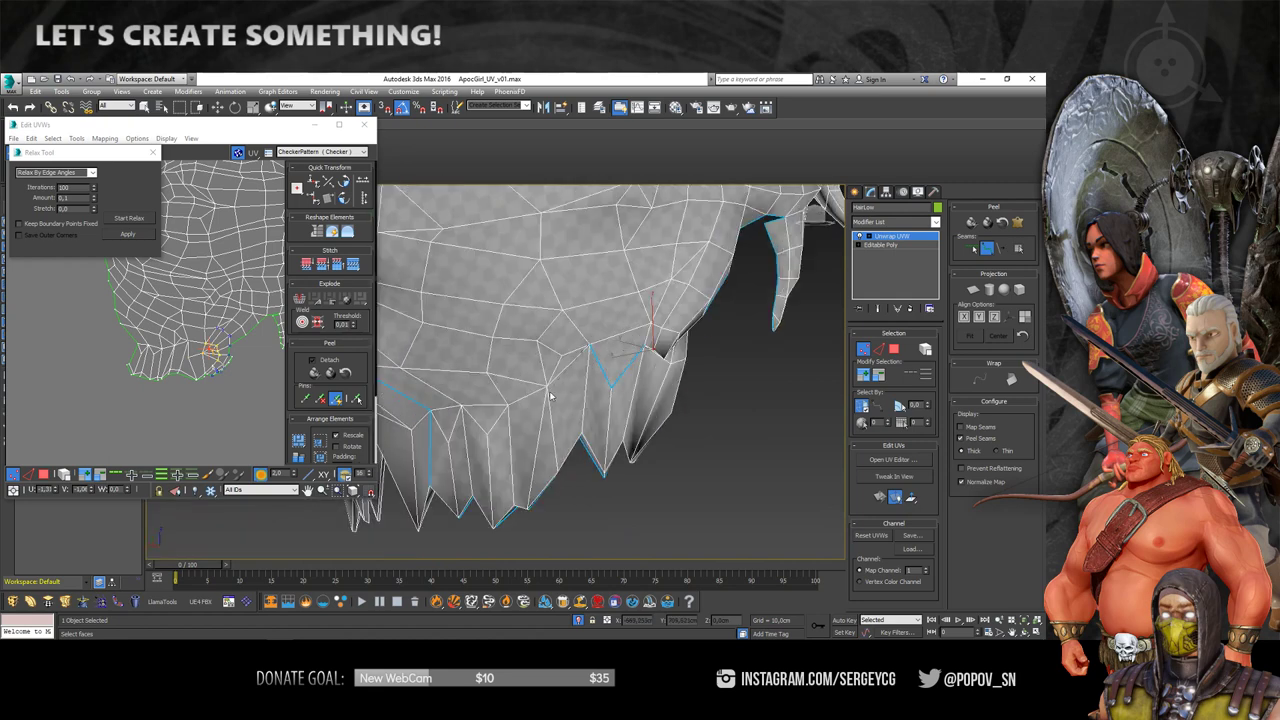
{"action": "middle_click_drag", "start_coordinate": [465, 410], "coordinate": [642, 388], "text": "alt"}
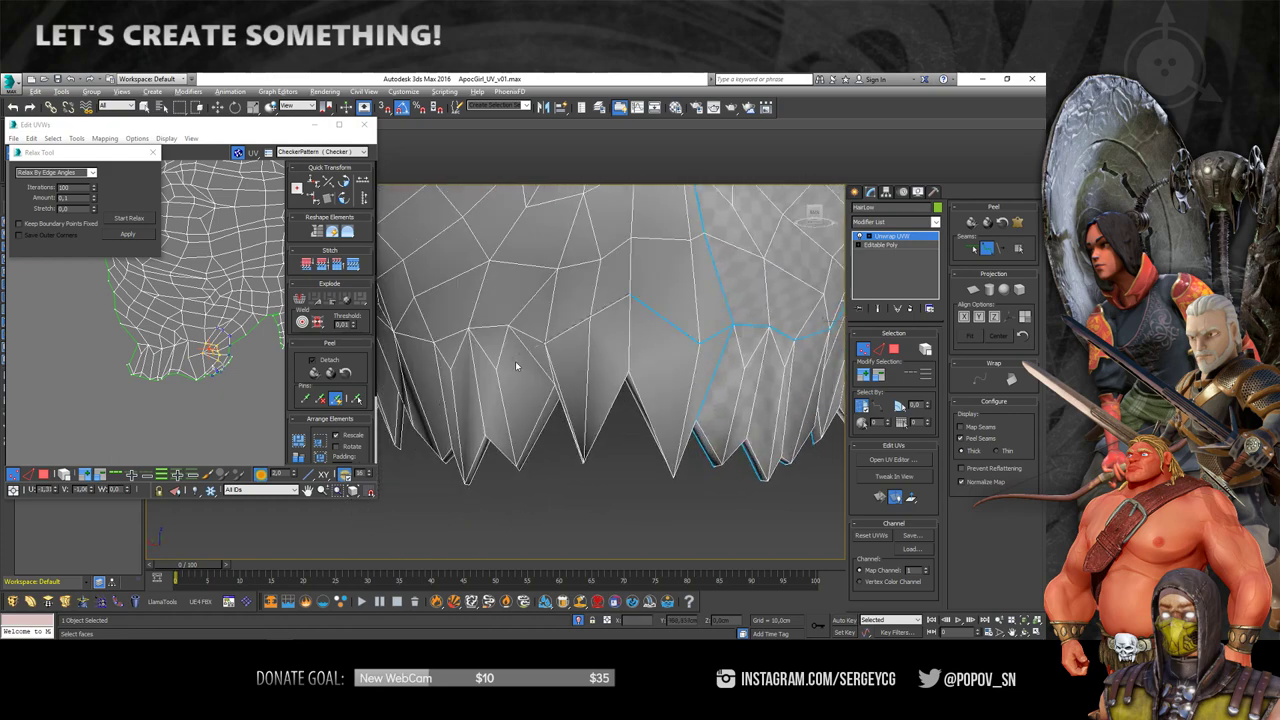
{"action": "middle_click_drag", "start_coordinate": [516, 366], "coordinate": [642, 277], "text": "alt"}
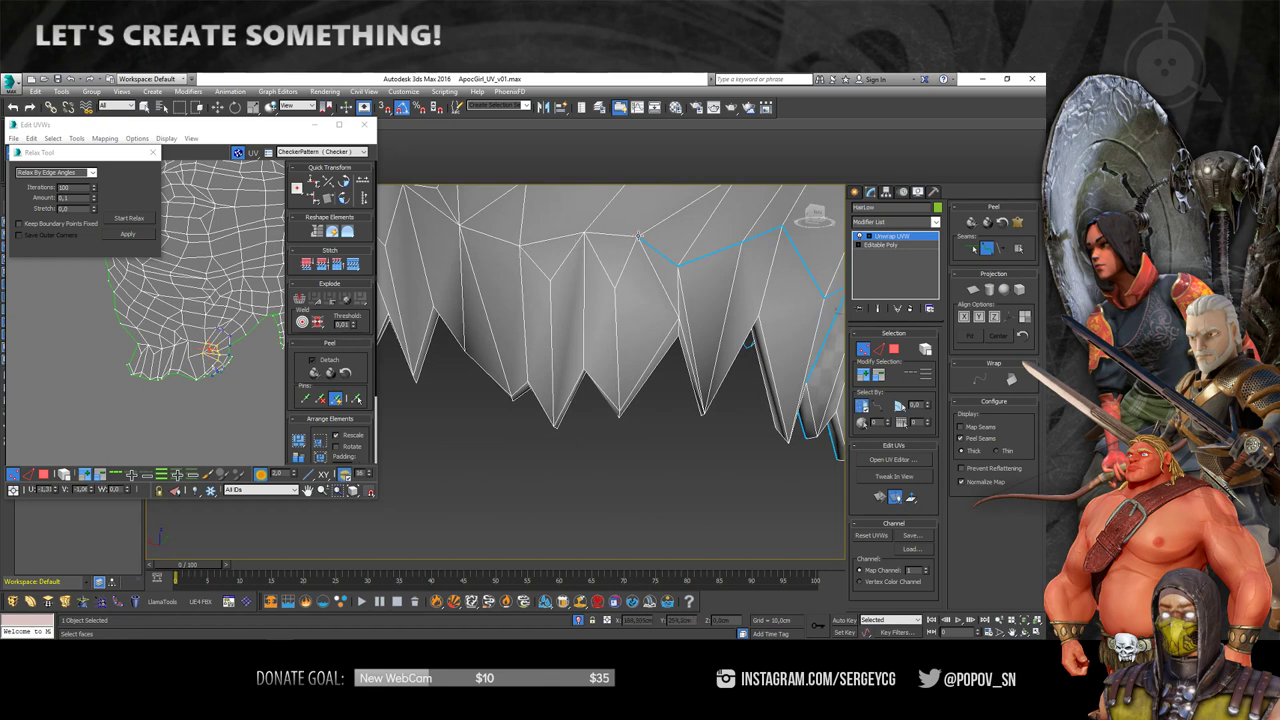
{"action": "middle_click_drag", "start_coordinate": [523, 251], "coordinate": [690, 314], "text": "alt"}
{"action": "mouse_move", "coordinate": [684, 244]}
{"action": "middle_mouse_down", "text": "alt"}
{"action": "mouse_move", "coordinate": [730, 285]}
{"action": "mouse_move", "coordinate": [710, 272]}
{"action": "mouse_move", "coordinate": [680, 280]}
{"action": "mouse_move", "coordinate": [565, 346]}
{"action": "mouse_move", "coordinate": [513, 288]}
{"action": "middle_mouse_up", "text": "alt"}
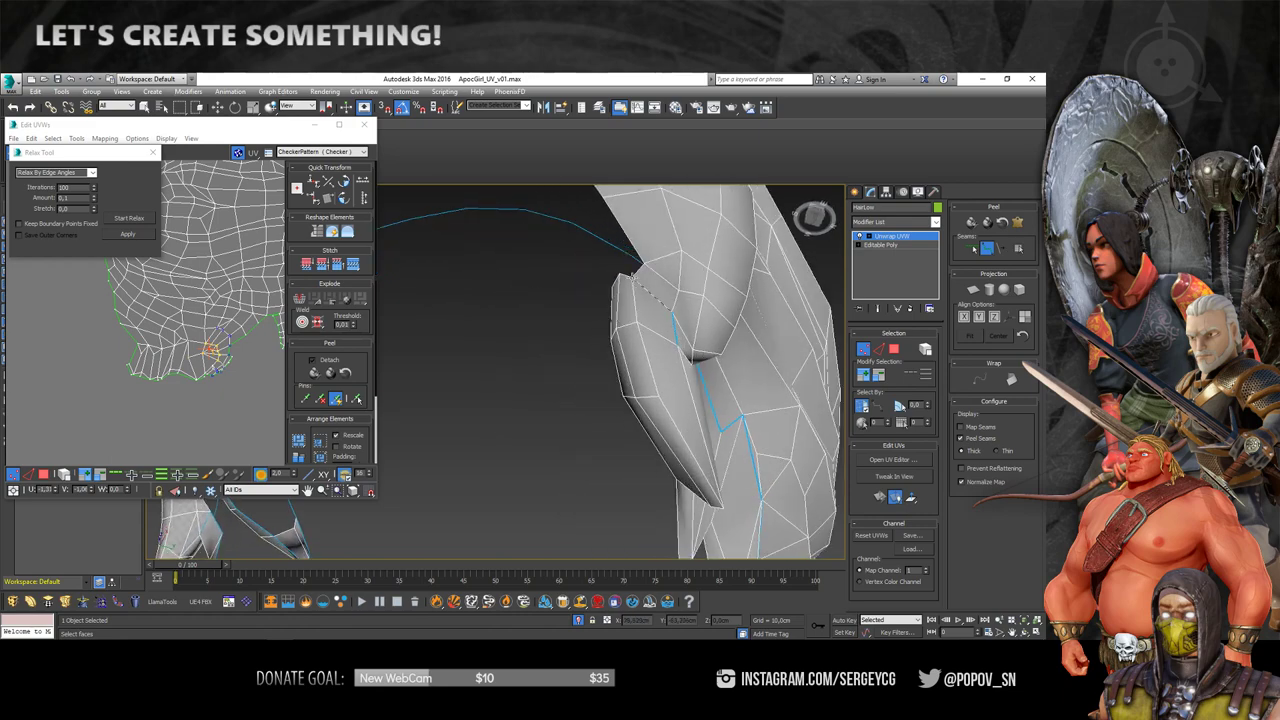
{"action": "mouse_move", "coordinate": [656, 317]}
{"action": "middle_mouse_down", "text": "alt"}
{"action": "mouse_move", "coordinate": [590, 289]}
{"action": "mouse_move", "coordinate": [460, 270]}
{"action": "mouse_move", "coordinate": [488, 298]}
{"action": "middle_mouse_up", "text": "alt"}
{"action": "mouse_move", "coordinate": [748, 350]}
{"action": "middle_mouse_down", "text": "alt"}
{"action": "mouse_move", "coordinate": [592, 333]}
{"action": "mouse_move", "coordinate": [529, 363]}
{"action": "mouse_move", "coordinate": [714, 323]}
{"action": "middle_mouse_up", "text": "alt"}
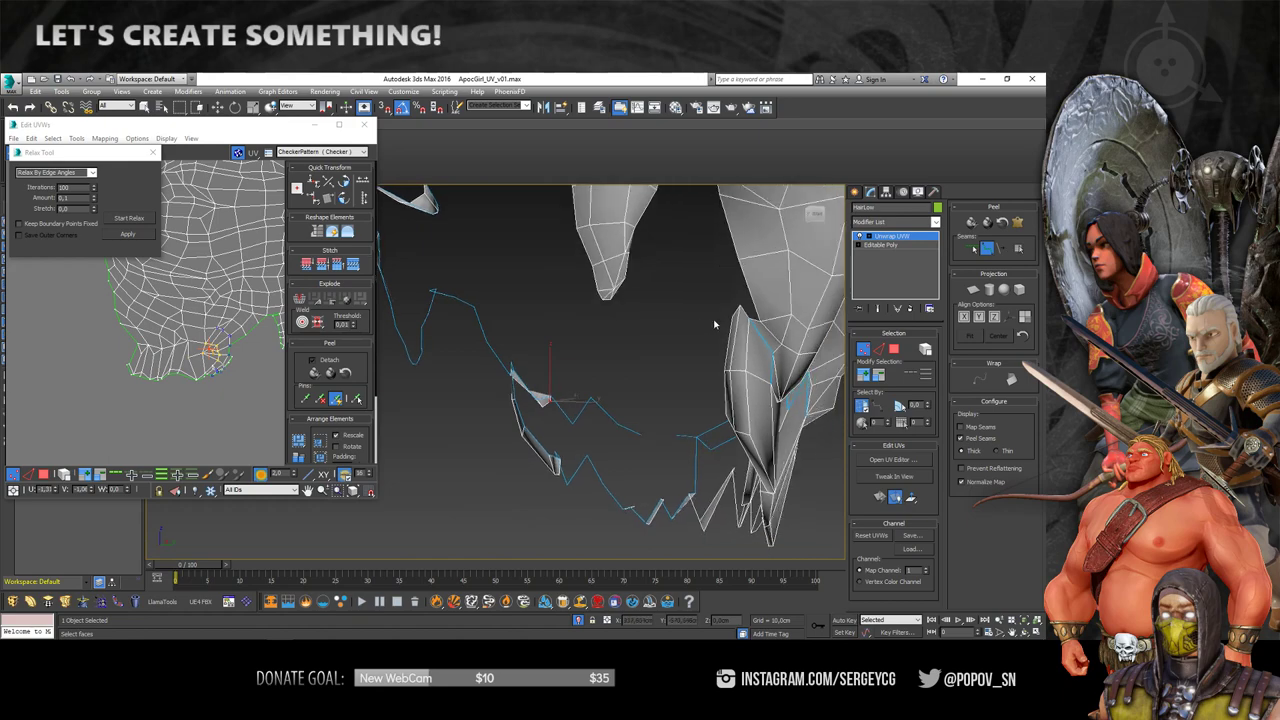
{"action": "scroll", "coordinate": [714, 323], "scroll_direction": "down", "scroll_amount": 5}
{"action": "scroll", "coordinate": [617, 355], "scroll_direction": "up", "scroll_amount": 3}
- Select the fringe face strip on the hair mesh in face mode
{"action": "key", "text": "3"}
{"action": "left_click", "coordinate": [620, 350]}
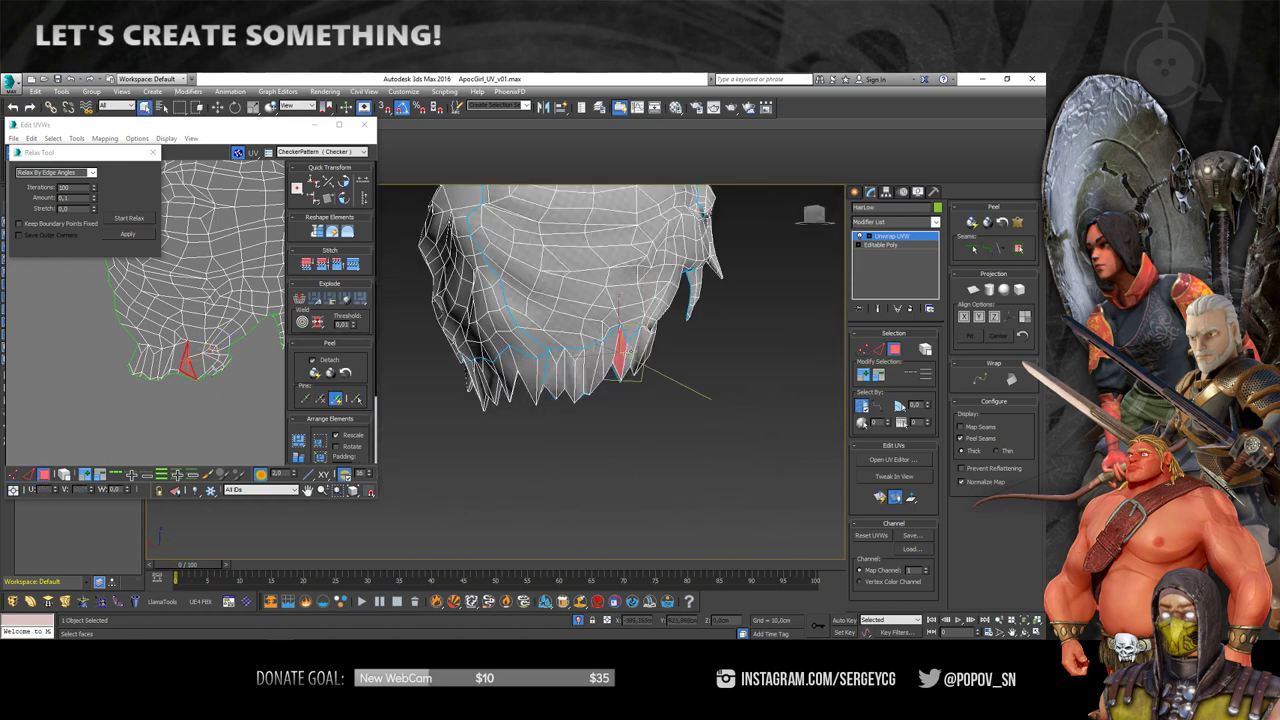
{"action": "left_click", "coordinate": [628, 348], "text": "shift"}
{"action": "middle_click_drag", "start_coordinate": [628, 348], "coordinate": [590, 362], "text": "alt"}
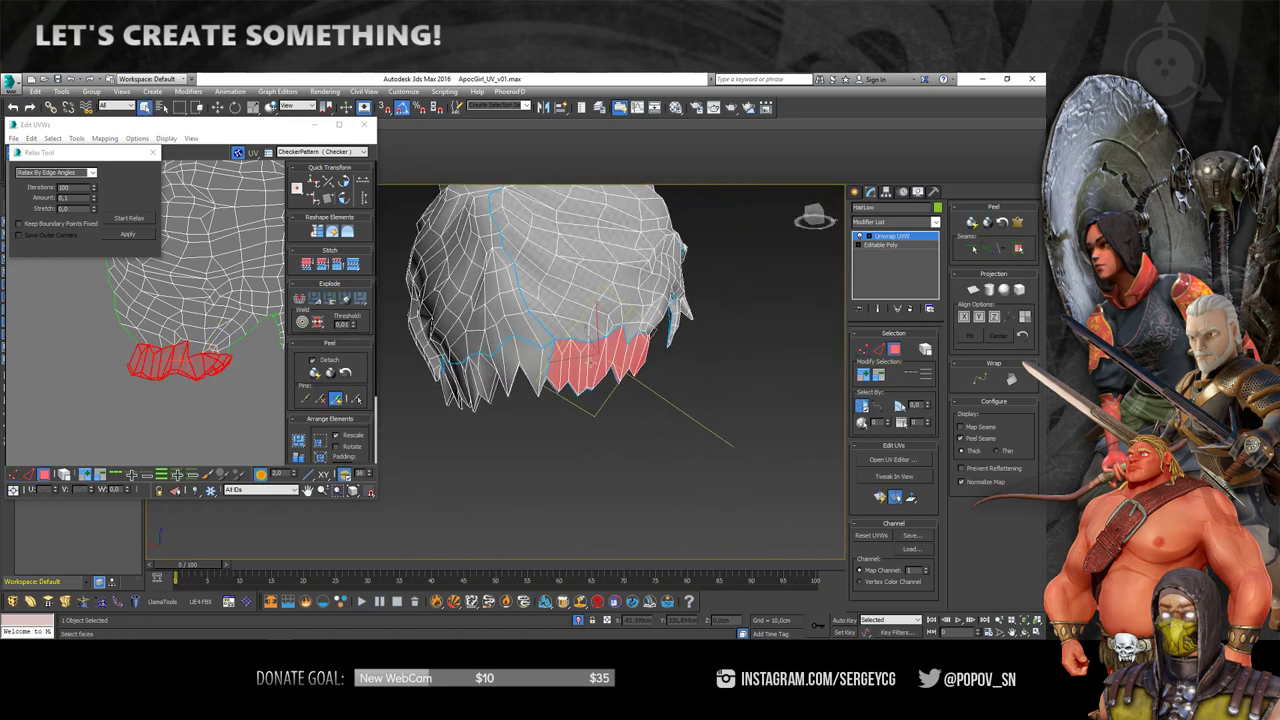
{"action": "left_click", "coordinate": [973, 250]}
{"action": "scroll", "coordinate": [564, 364], "scroll_direction": "up", "scroll_amount": 3}
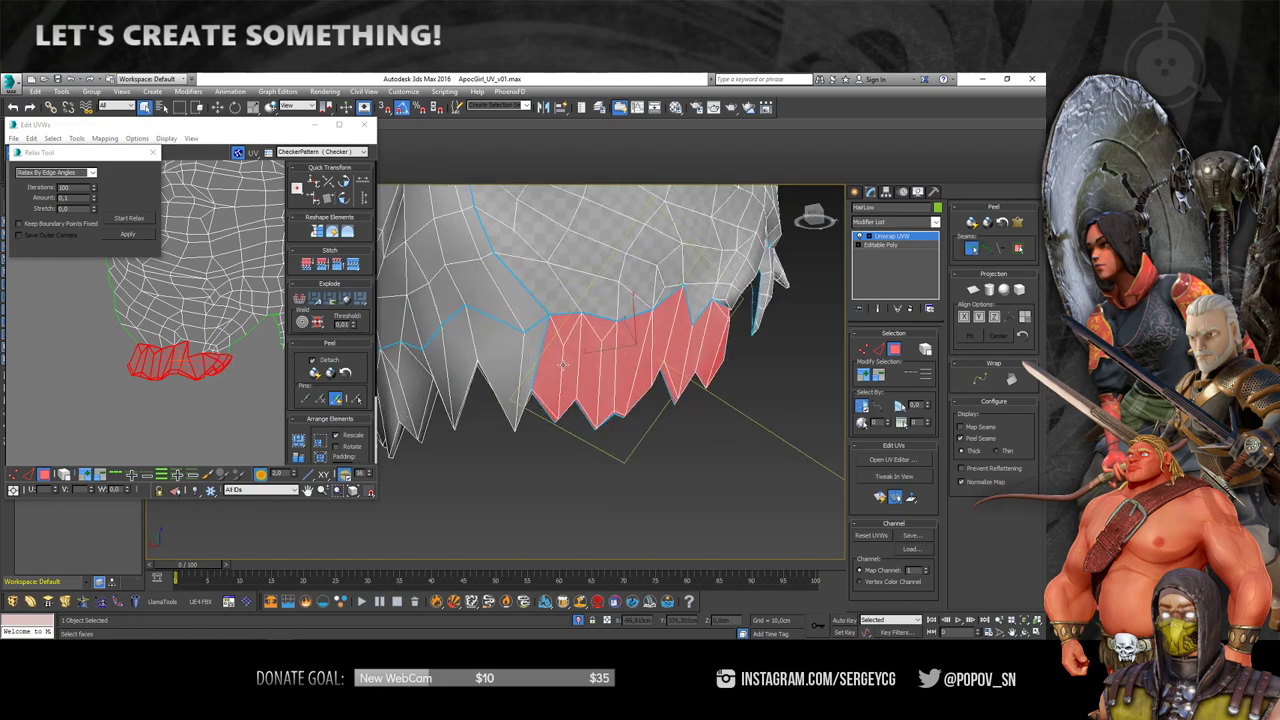
{"action": "scroll", "coordinate": [541, 349], "scroll_direction": "down", "scroll_amount": 2}
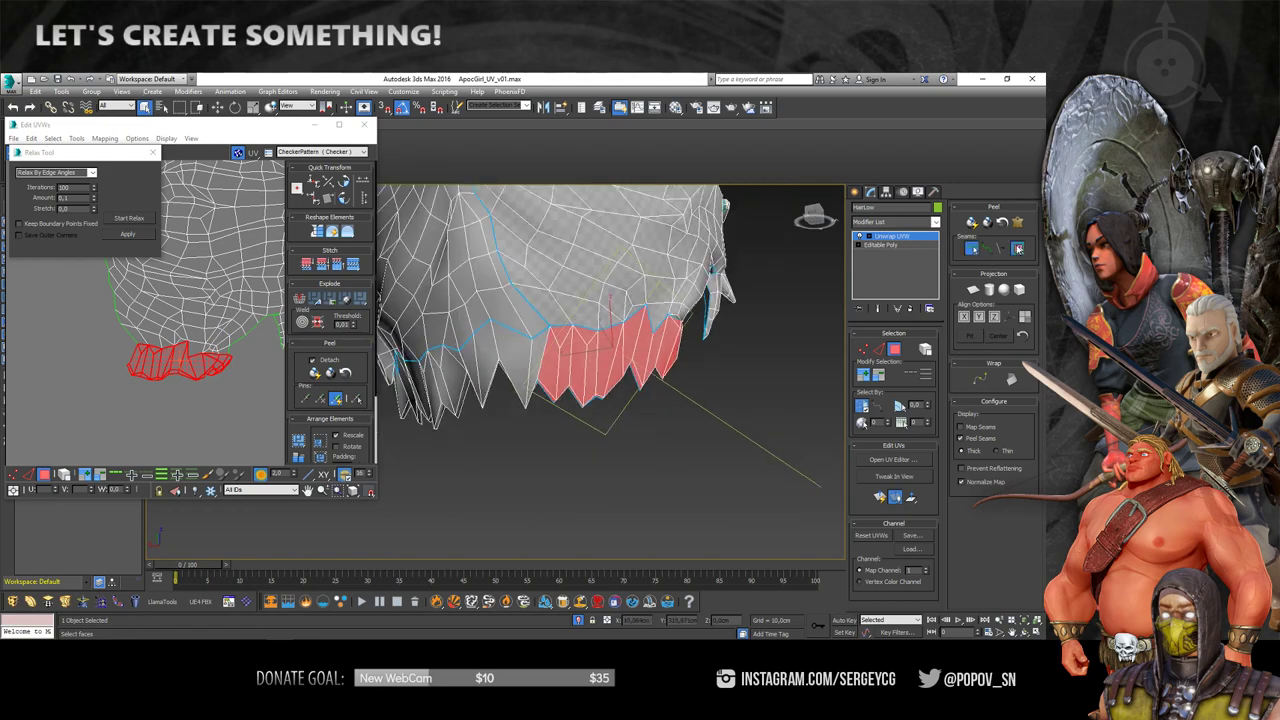
{"action": "middle_click_drag", "start_coordinate": [700, 350], "coordinate": [800, 345], "text": "alt"}
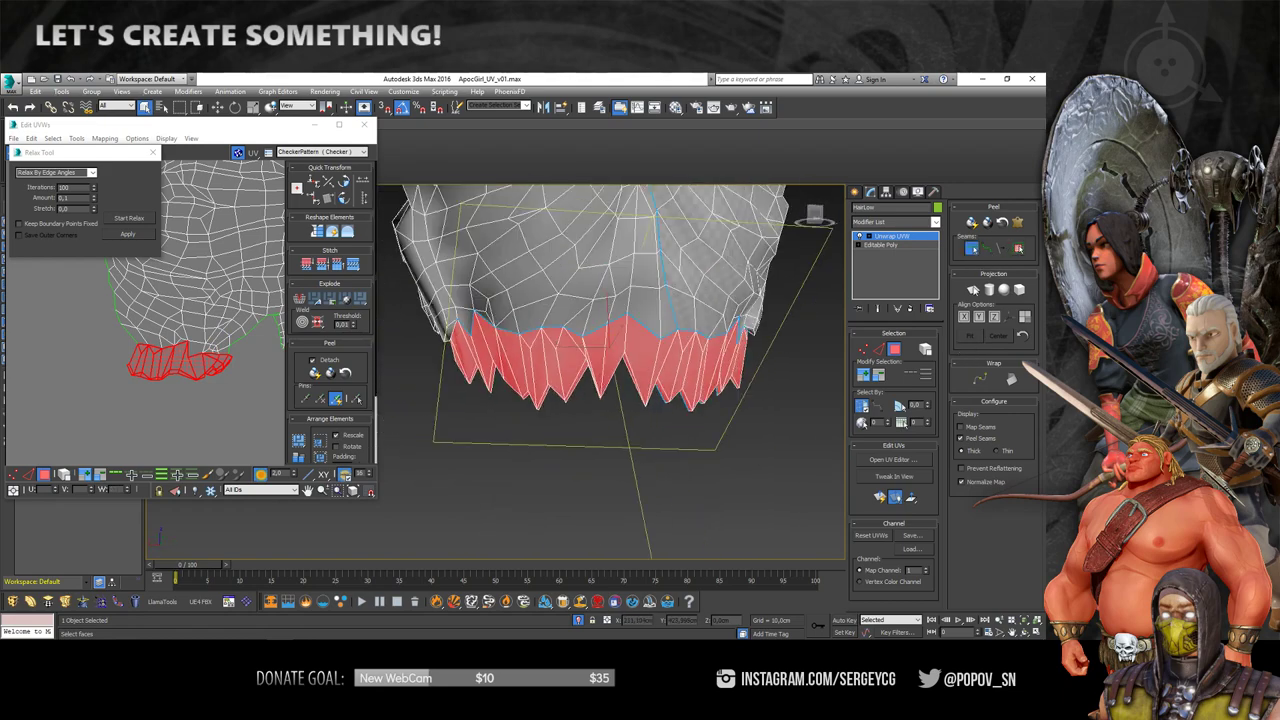
- Pelt-map the fringe strip with Start Pelt and Start Relax, then commit
{"action": "left_click", "coordinate": [1018, 222]}
{"action": "left_click", "coordinate": [494, 248]}
{"action": "left_click", "coordinate": [494, 248]}
{"action": "left_click", "coordinate": [494, 301]}
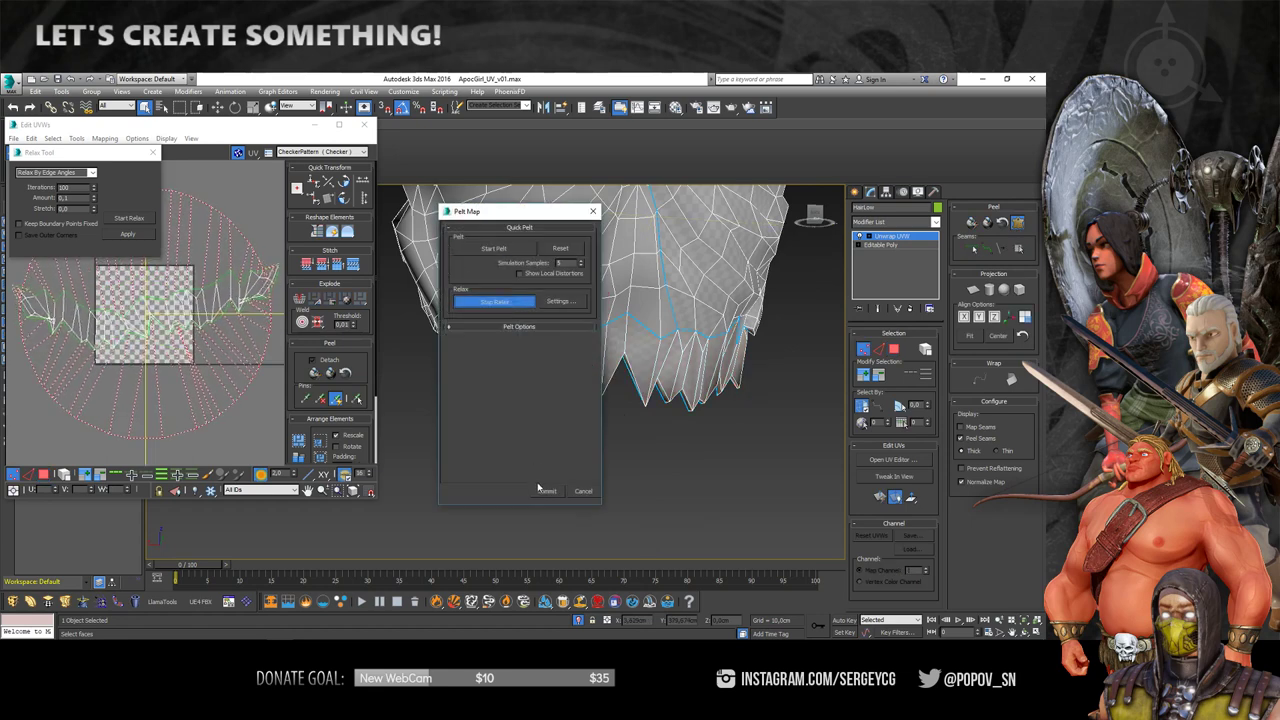
{"action": "left_click", "coordinate": [540, 489]}
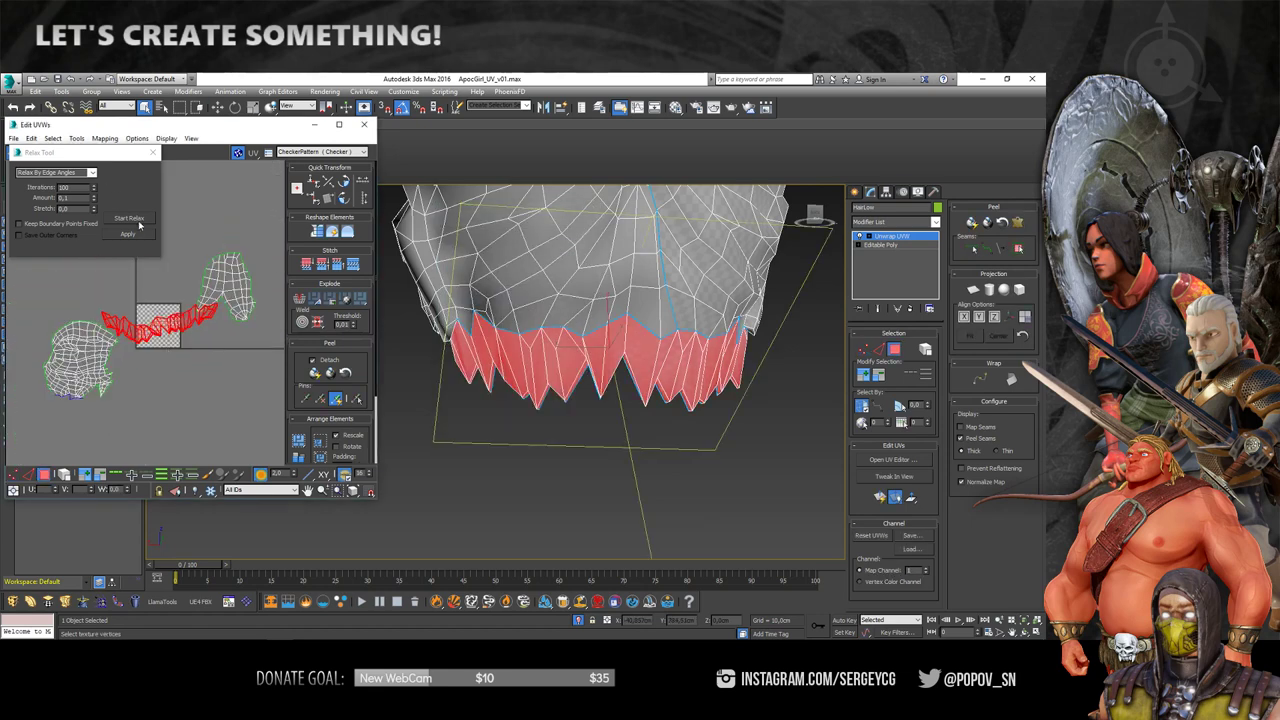
- Move the fringe UV strip and rotate it level horizontally
{"action": "left_click_drag", "start_coordinate": [190, 345], "coordinate": [226, 438]}
{"action": "scroll", "coordinate": [210, 410], "scroll_direction": "up", "scroll_amount": 3}
{"action": "middle_click_drag", "start_coordinate": [200, 240], "coordinate": [166, 305]}
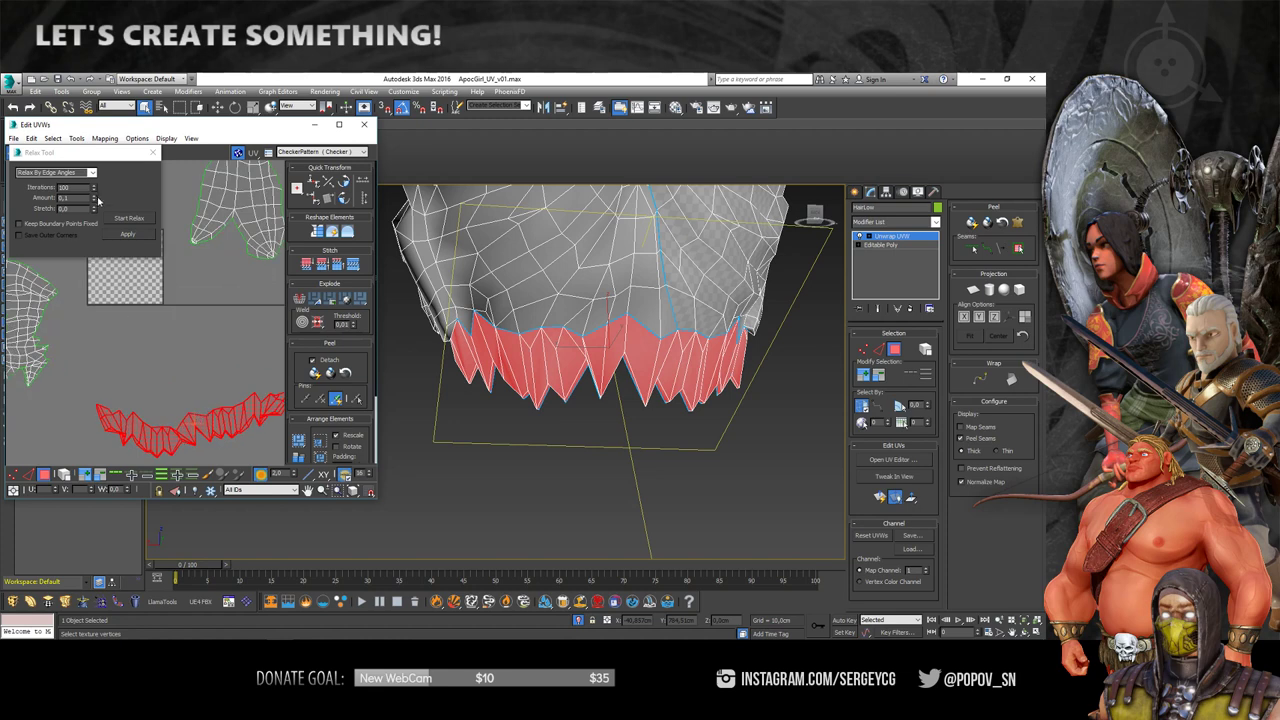
{"action": "left_click_drag", "start_coordinate": [98, 157], "coordinate": [112, 173]}
{"action": "left_click", "coordinate": [58, 152]}
{"action": "middle_click_drag", "start_coordinate": [181, 354], "coordinate": [161, 339]}
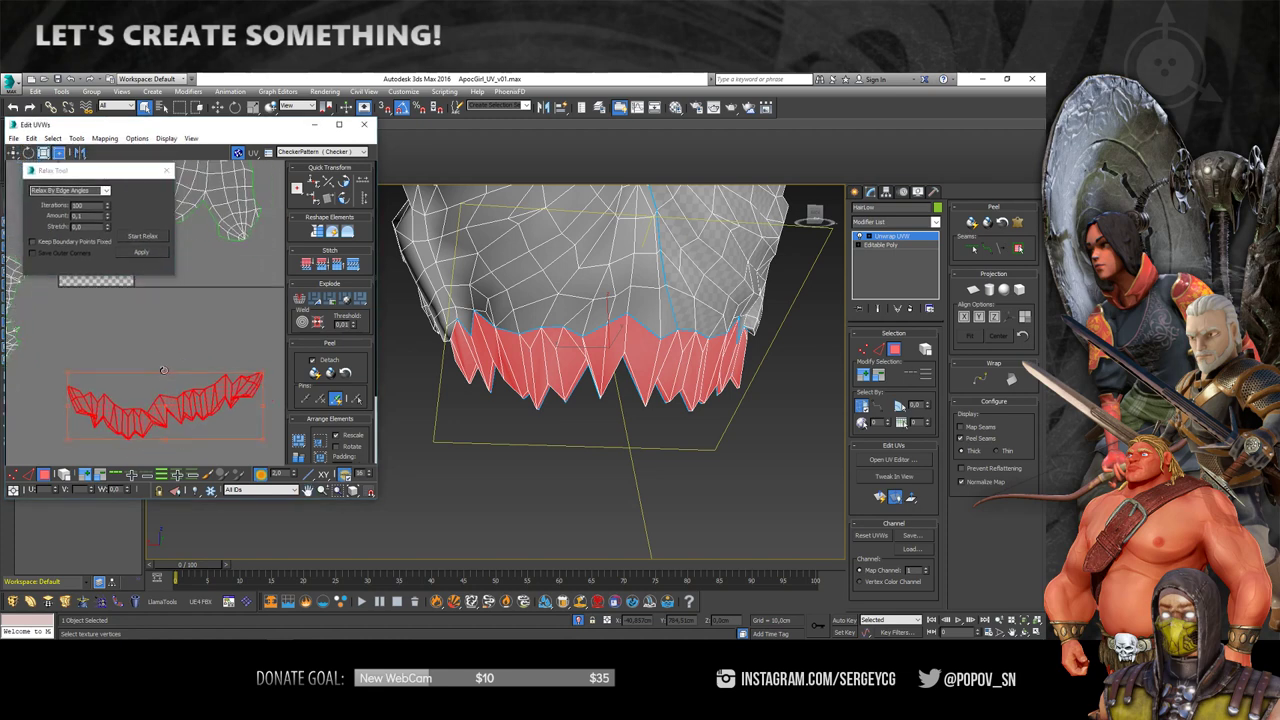
{"action": "left_click_drag", "start_coordinate": [165, 372], "coordinate": [122, 289]}
- Relax the fringe UV strip using Relax By Polygon Angles, then reselect it
{"action": "left_click", "coordinate": [104, 191]}
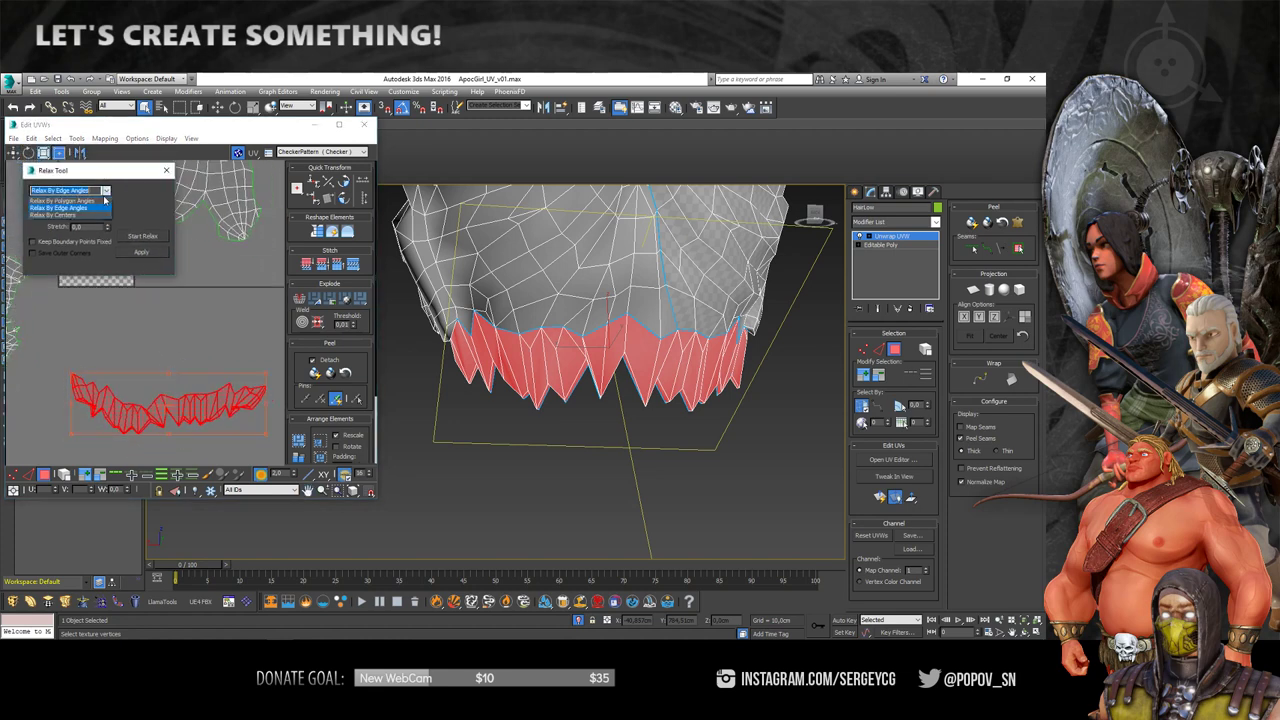
{"action": "left_click", "coordinate": [62, 199]}
{"action": "left_click", "coordinate": [142, 236]}
{"action": "scroll", "coordinate": [169, 291], "scroll_direction": "down", "scroll_amount": 2}
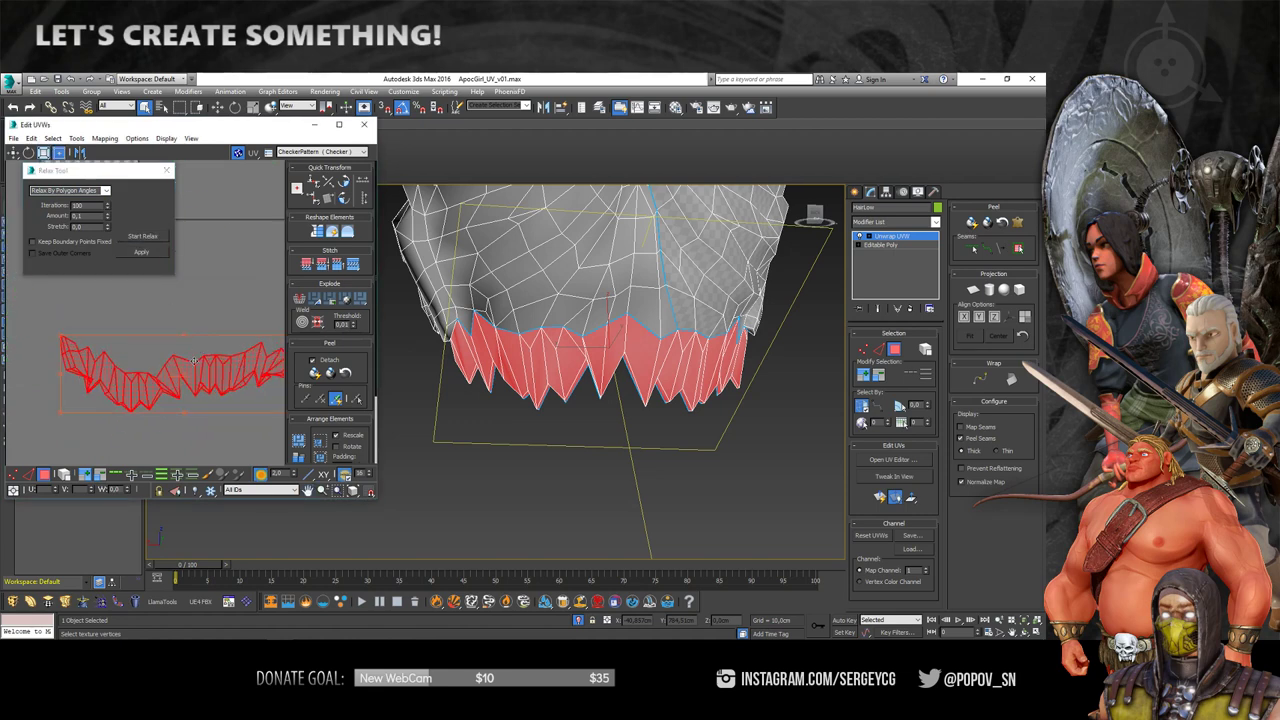
{"action": "left_click", "coordinate": [118, 327]}
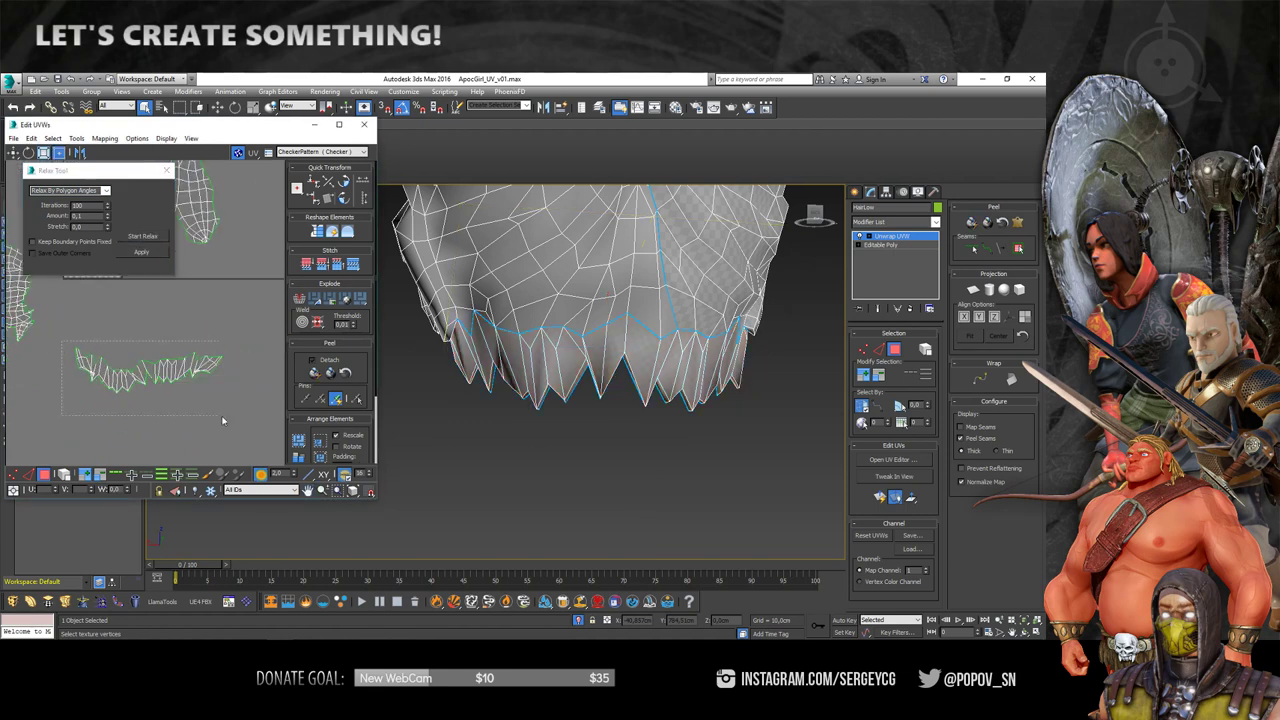
{"action": "left_click_drag", "start_coordinate": [223, 421], "coordinate": [223, 421]}
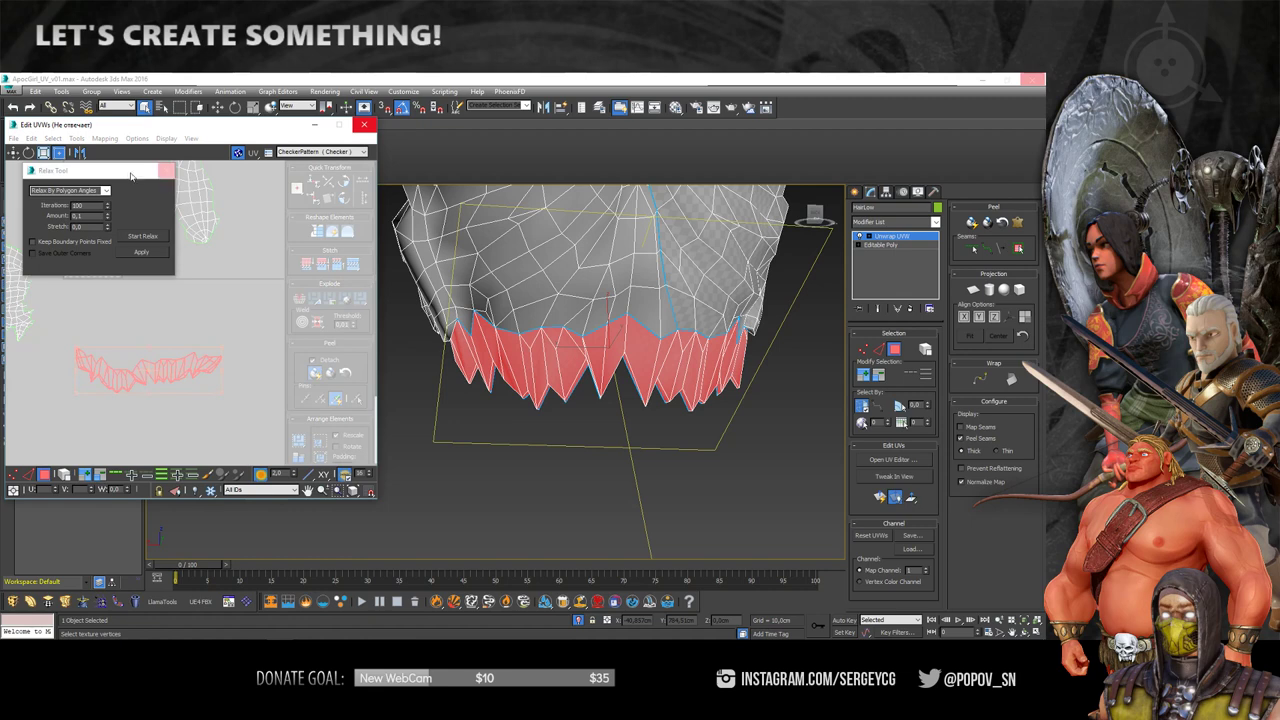
- Force-close the frozen 3ds Max through the Windows not-responding dialog
{"action": "mouse_move", "coordinate": [130, 171]}
{"action": "left_mouse_down"}
{"action": "mouse_move", "coordinate": [118, 205]}
{"action": "mouse_move", "coordinate": [121, 177]}
{"action": "left_mouse_up"}
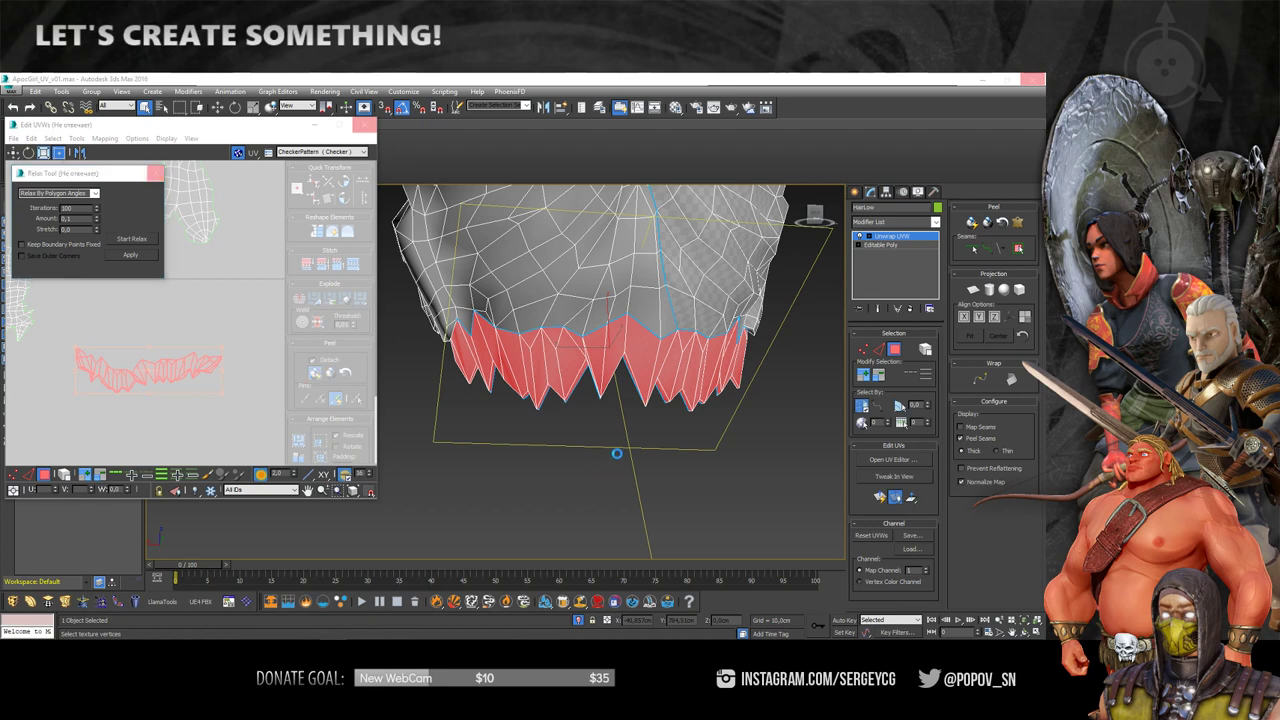
{"action": "left_click", "coordinate": [365, 126]}
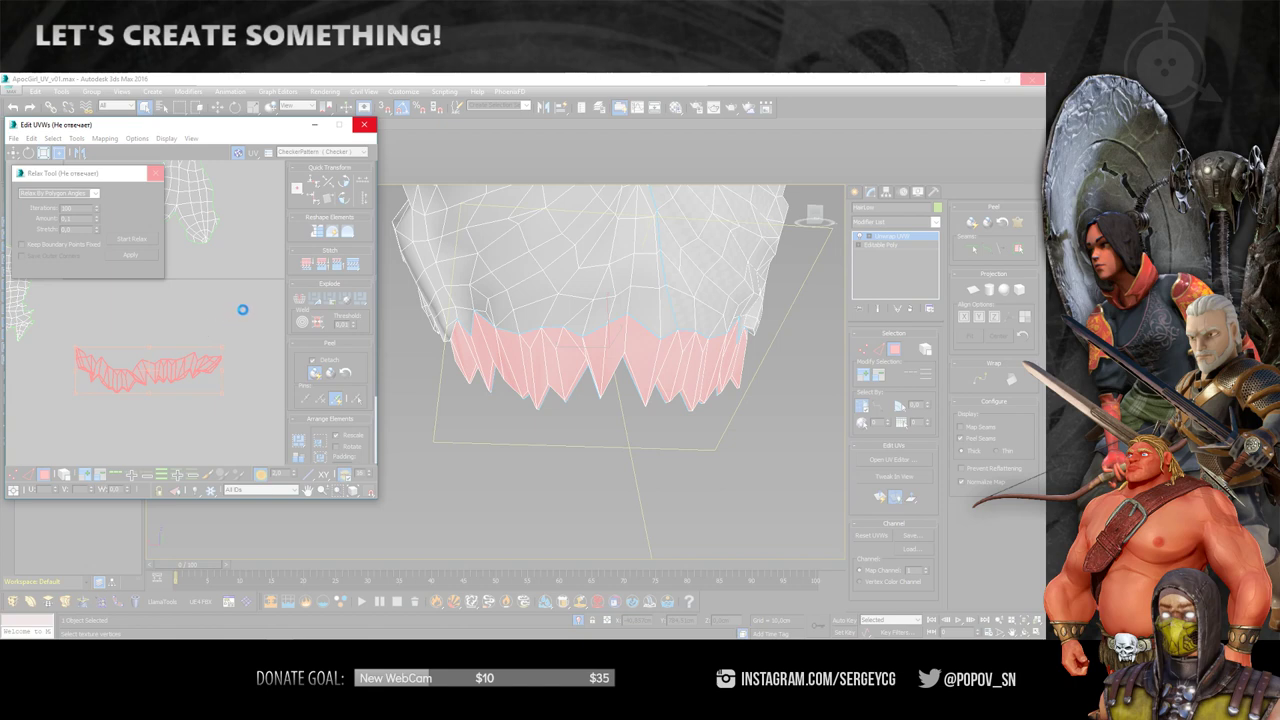
{"action": "left_click", "coordinate": [242, 310]}
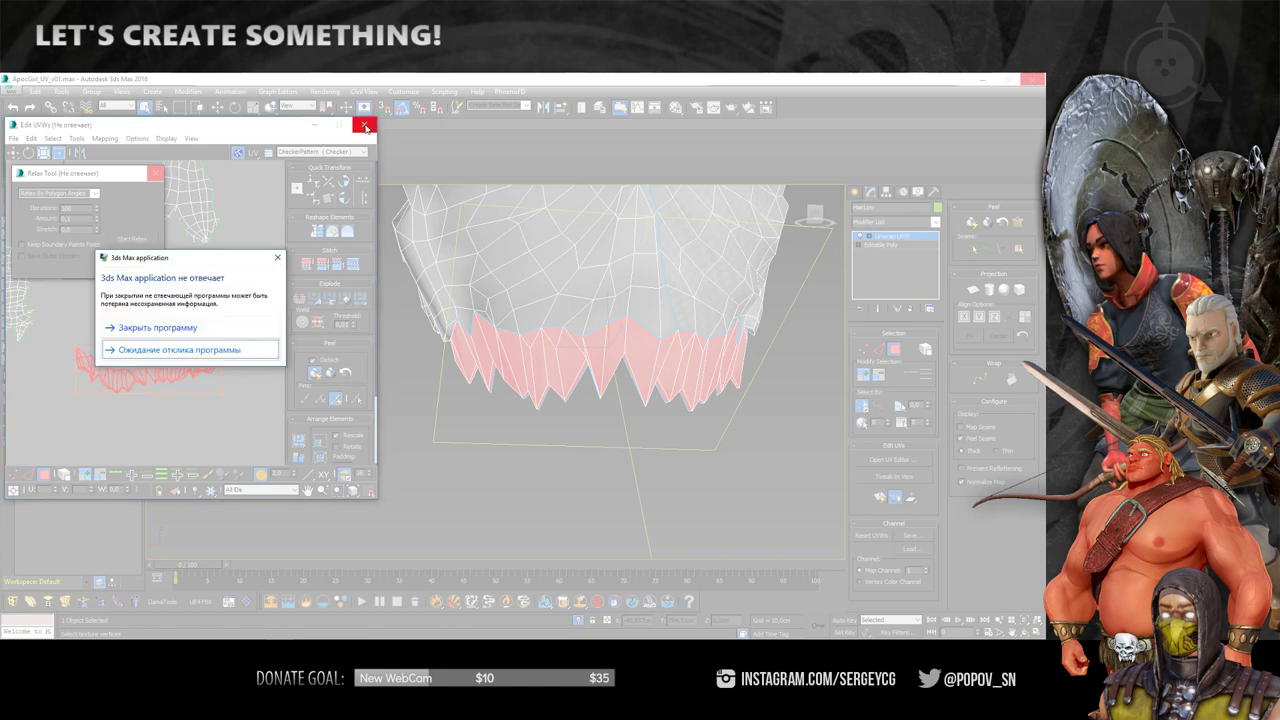
{"action": "left_click", "coordinate": [196, 331]}
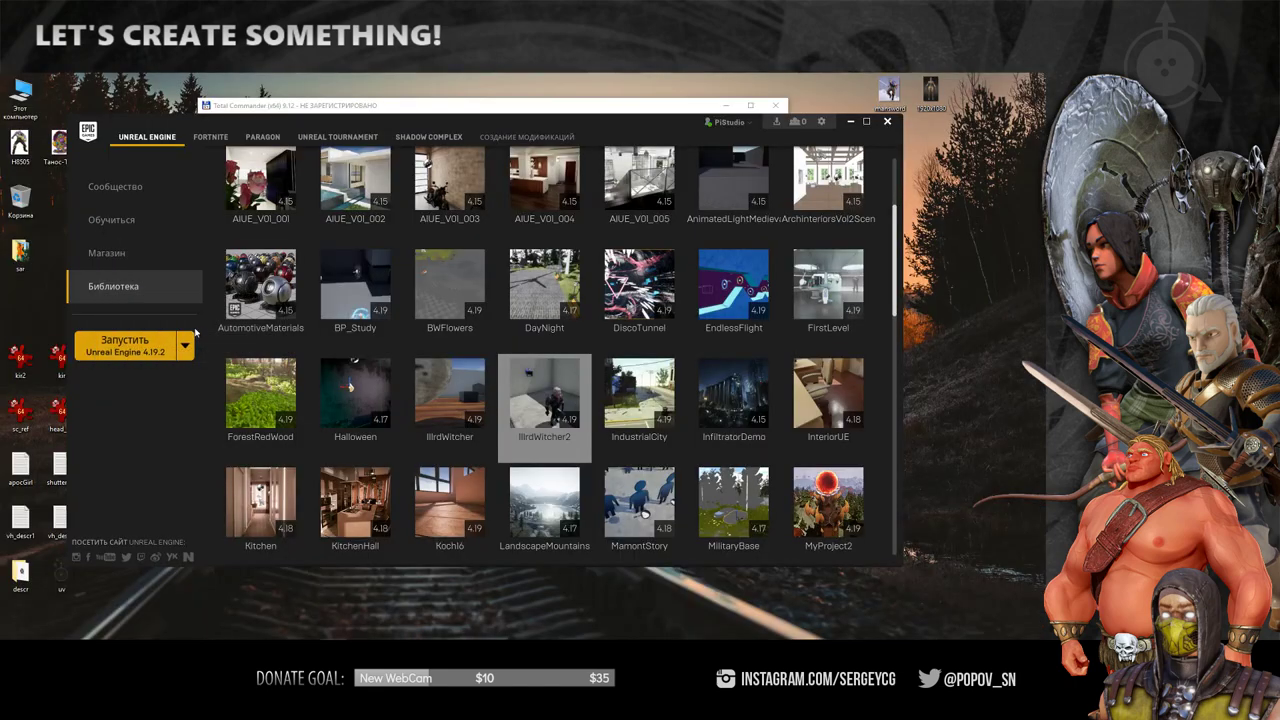
- Close the Epic Games Launcher and minimize Total Commander to reach the desktop
{"action": "left_click", "coordinate": [887, 122]}
{"action": "left_click", "coordinate": [726, 105]}
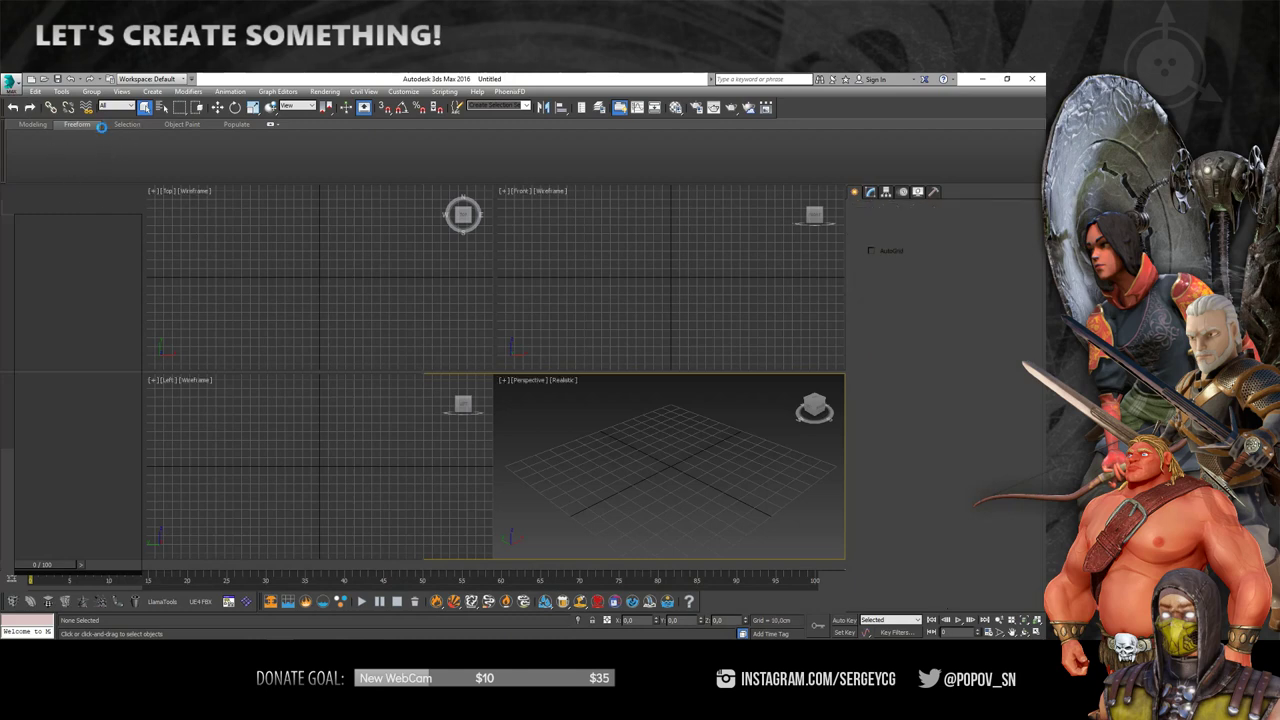
- Reopen the recent ApocGirl_UV_v01.max scene and exit isolation to show the whole head
{"action": "key", "text": "alt+w"}
{"action": "key", "text": "alt+f"}
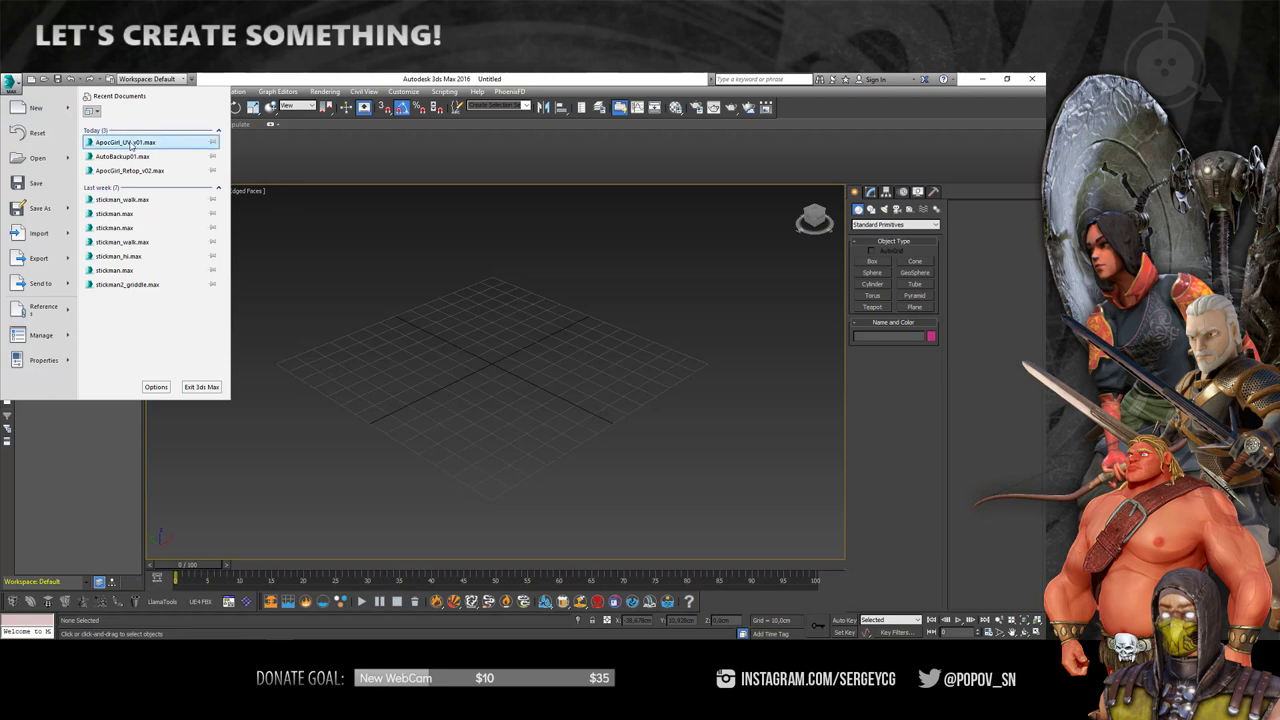
{"action": "left_click", "coordinate": [133, 146]}
{"action": "left_click", "coordinate": [571, 400]}
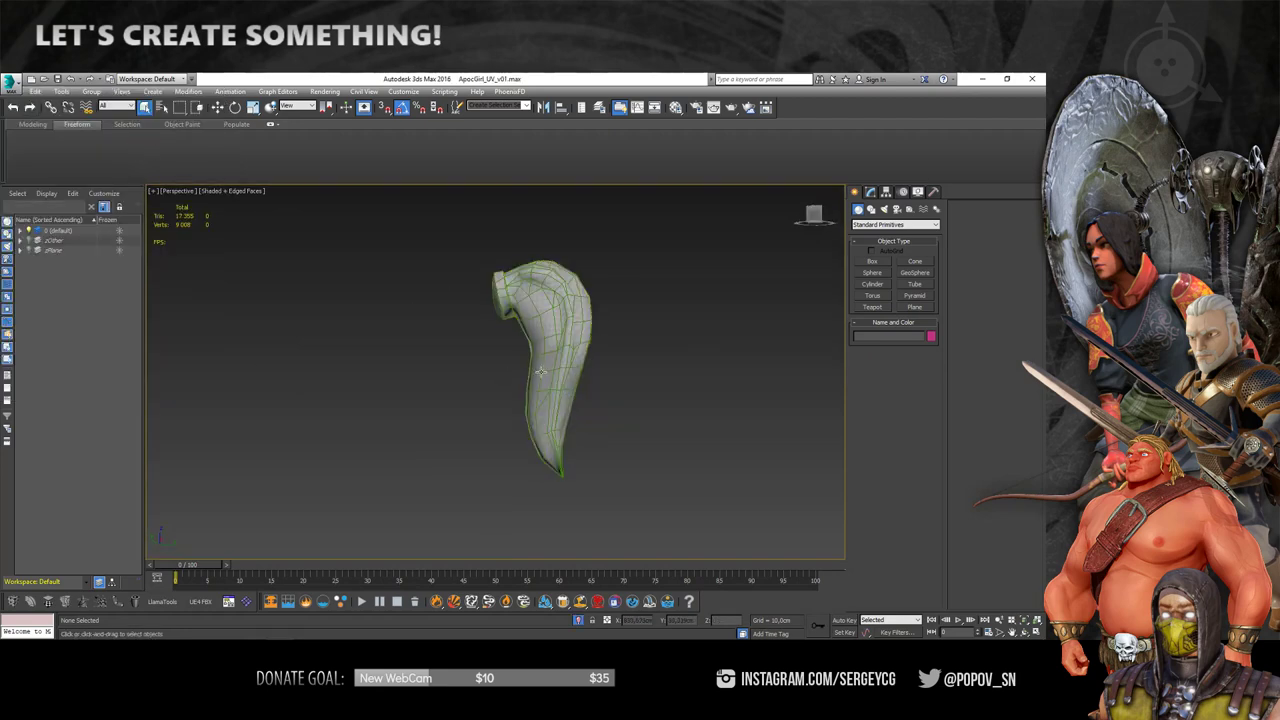
{"action": "left_click", "coordinate": [578, 621]}
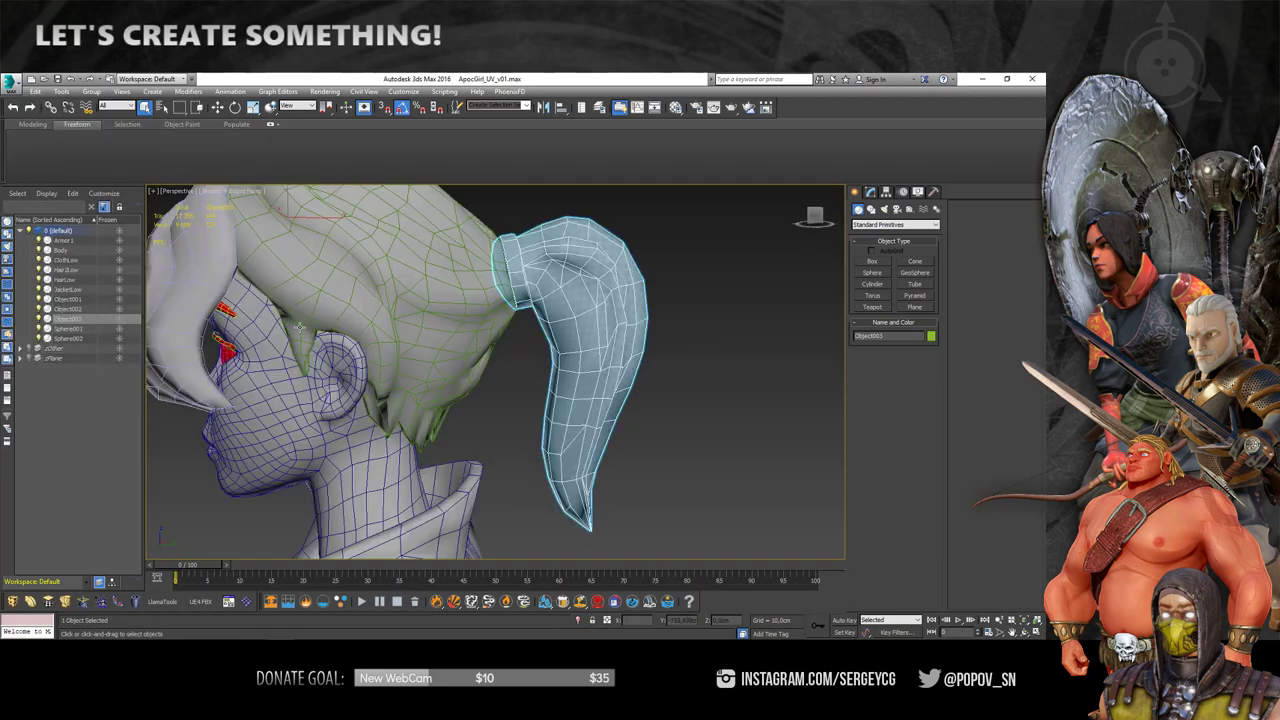
{"action": "left_click", "coordinate": [605, 514]}
- Open autoback\AutoBackup04.max without saving the current changes
{"action": "key", "text": "ctrl+o"}
{"action": "left_click", "coordinate": [527, 381]}
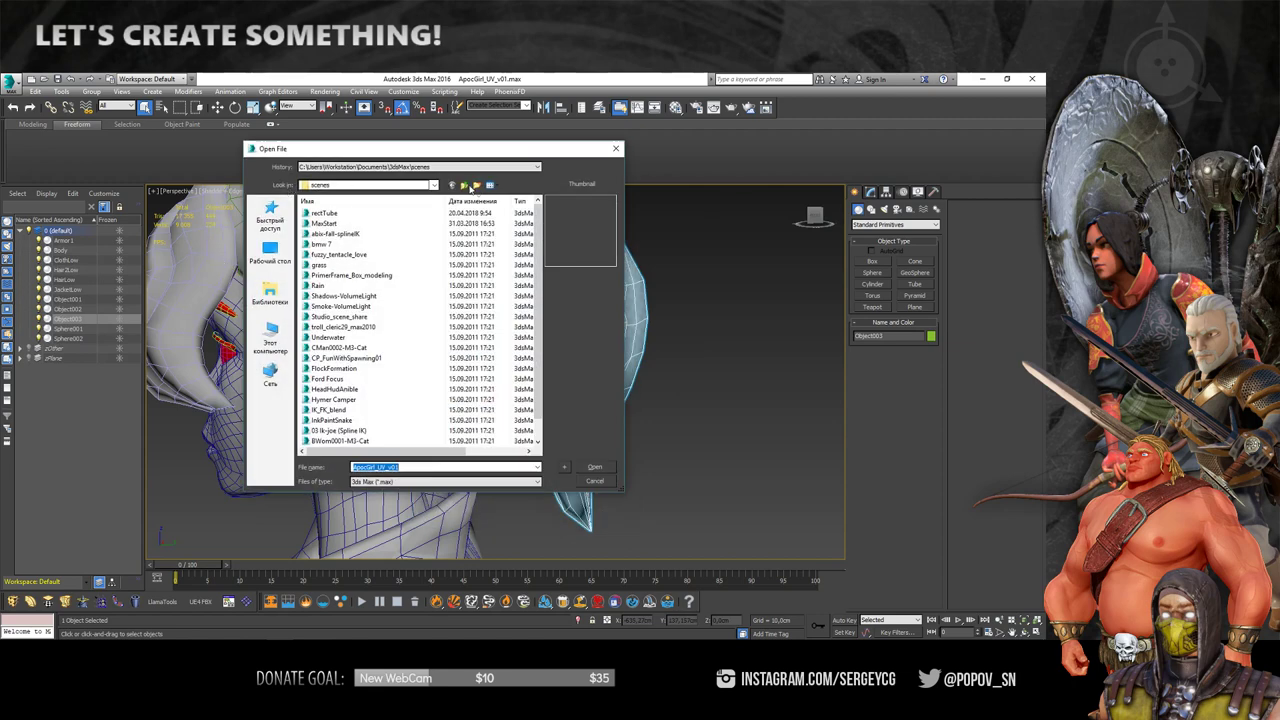
{"action": "left_click", "coordinate": [470, 186]}
{"action": "double_click", "coordinate": [330, 223]}
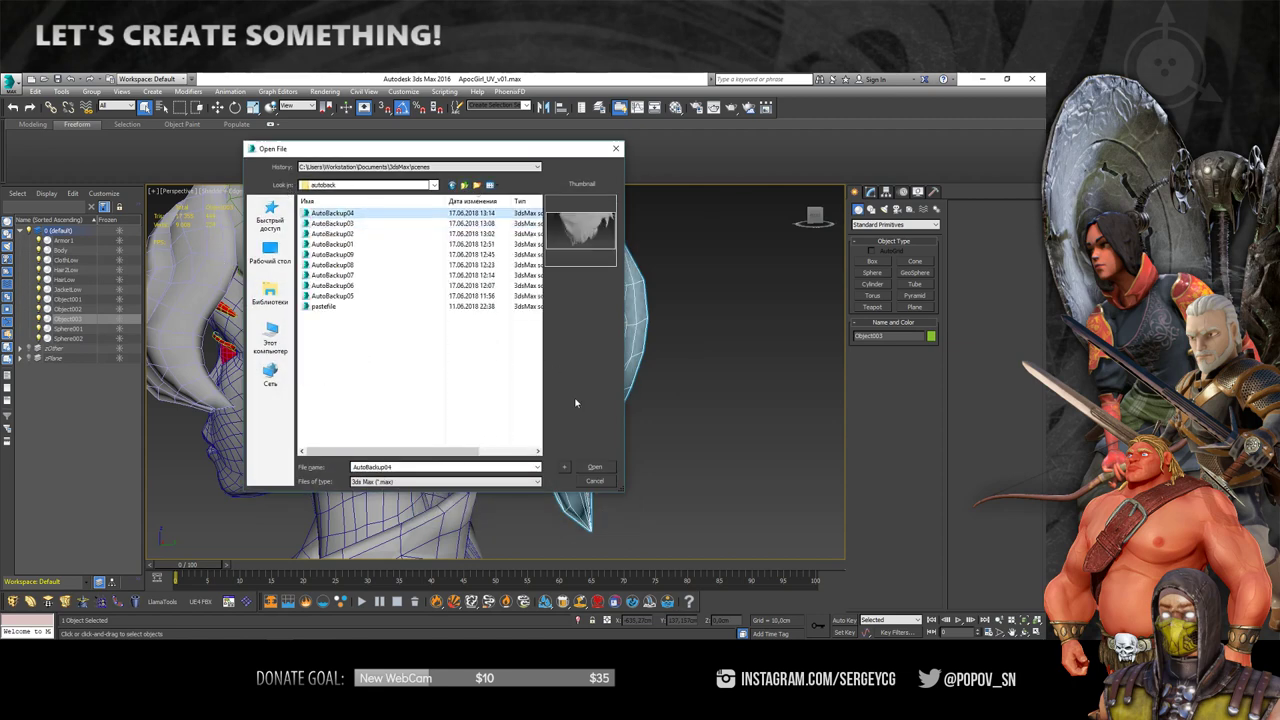
{"action": "left_click", "coordinate": [594, 466]}
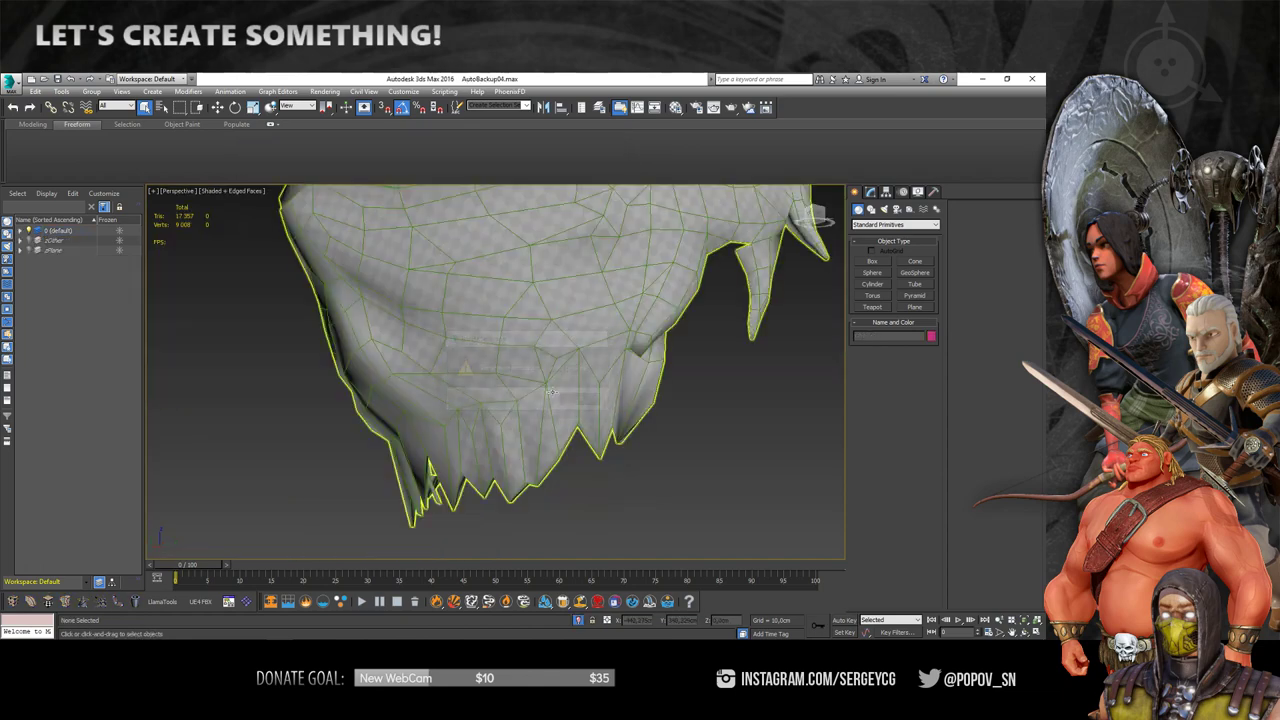
- Save the backup over ApocGirl_UV_v01.max in the ApocGirl folder and show the modifier stack
{"action": "key", "text": "ctrl+s"}
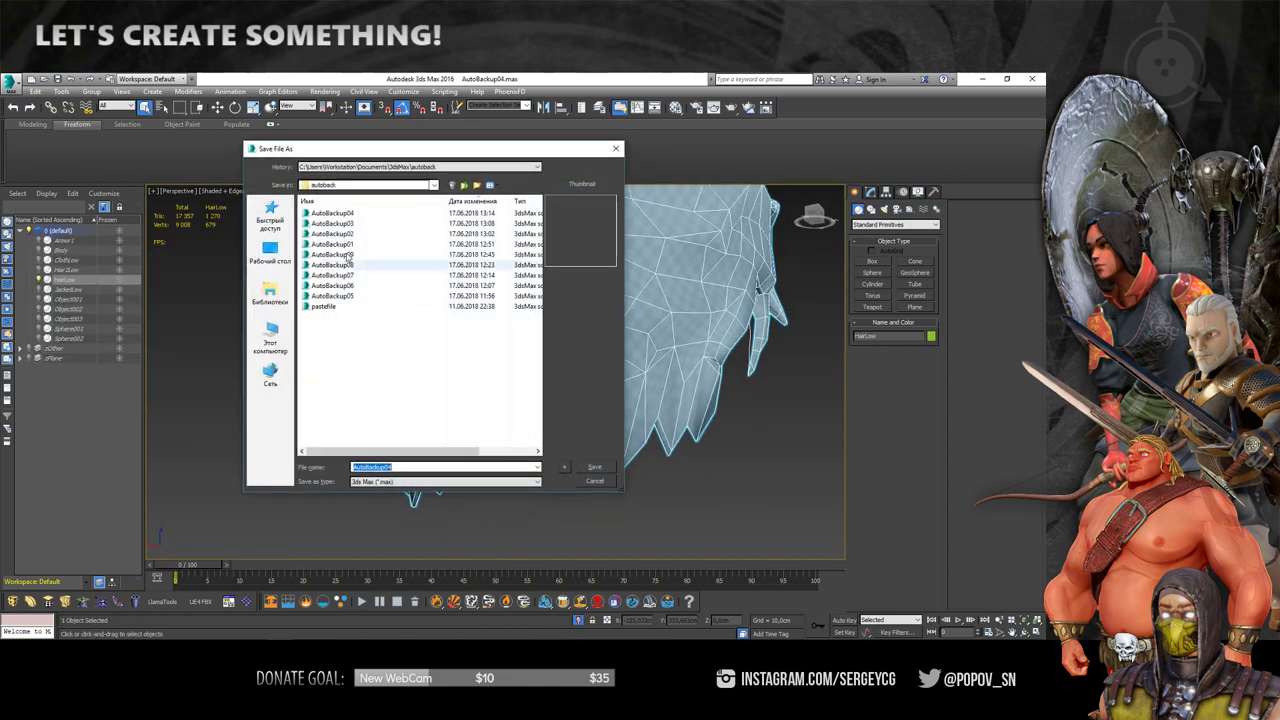
{"action": "left_click", "coordinate": [420, 166]}
{"action": "left_click", "coordinate": [402, 195]}
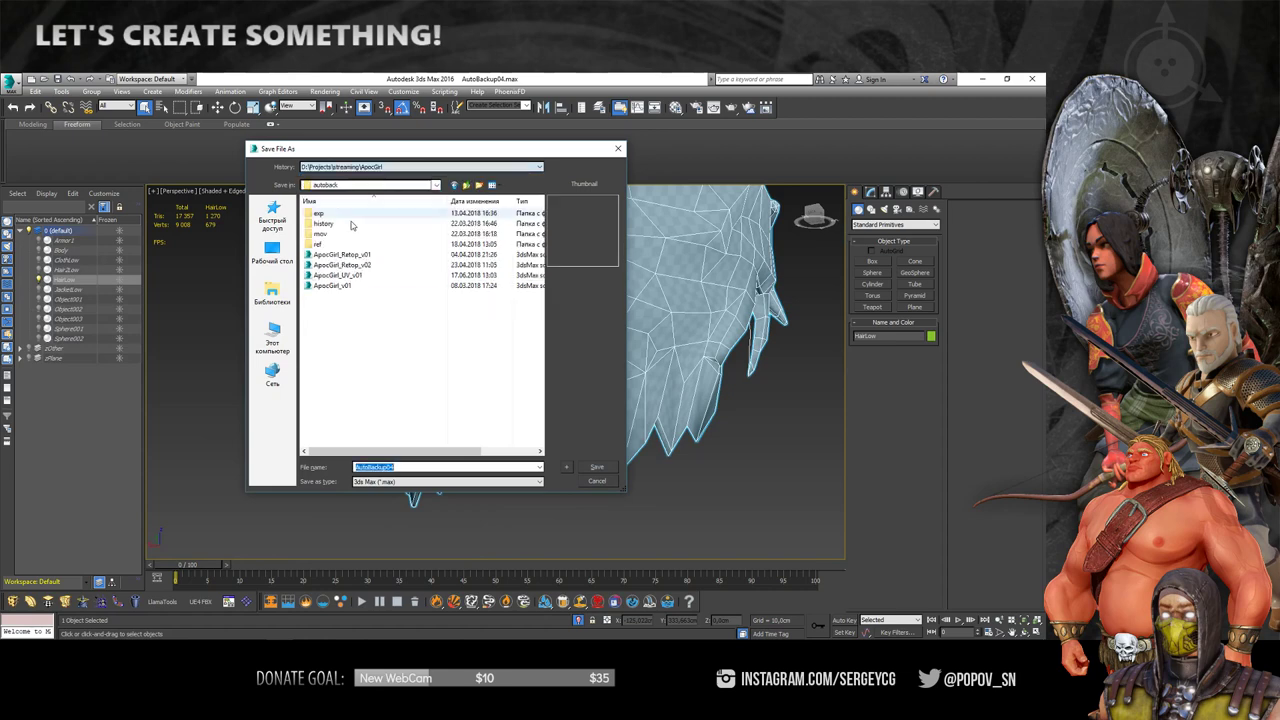
{"action": "double_click", "coordinate": [337, 275]}
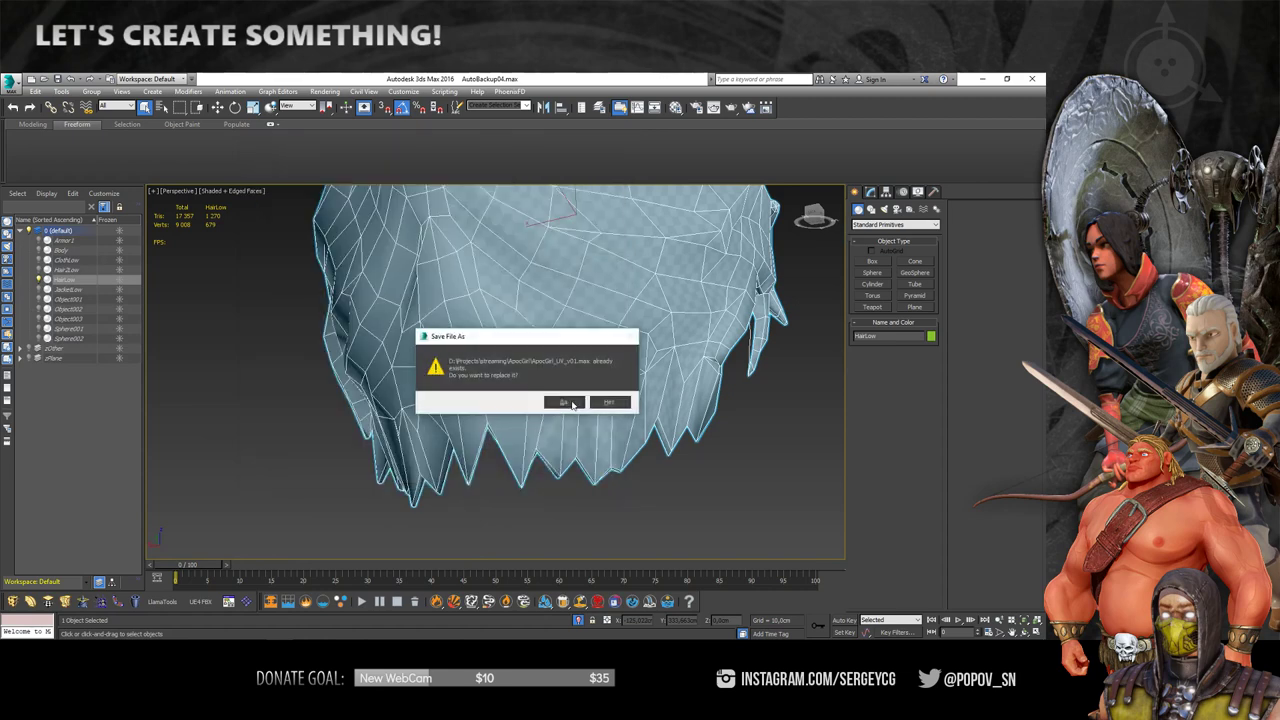
{"action": "left_click", "coordinate": [572, 404]}
{"action": "scroll", "coordinate": [486, 357], "scroll_direction": "down", "scroll_amount": 3}
{"action": "left_click", "coordinate": [870, 192]}
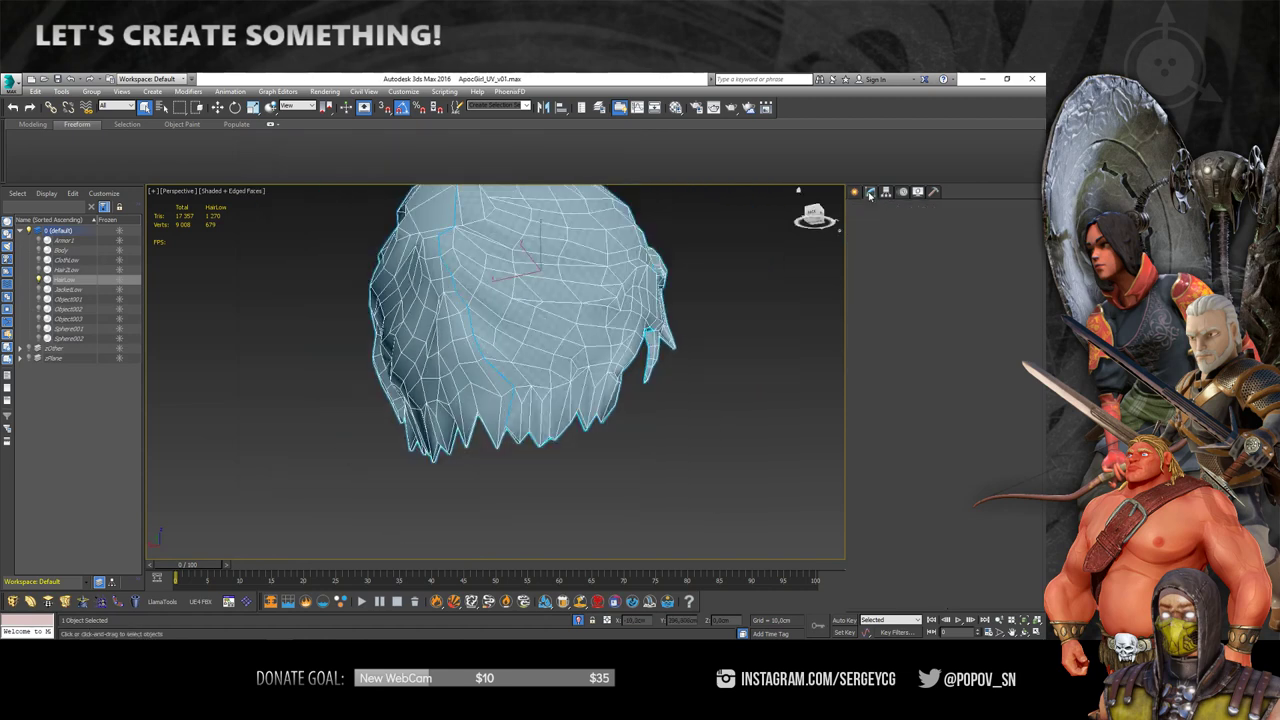
{"action": "scroll", "coordinate": [476, 371], "scroll_direction": "up", "scroll_amount": 3}
- Add a seam edge running down a hair strand of the fringe
{"action": "scroll", "coordinate": [476, 371], "scroll_direction": "up", "scroll_amount": 2}
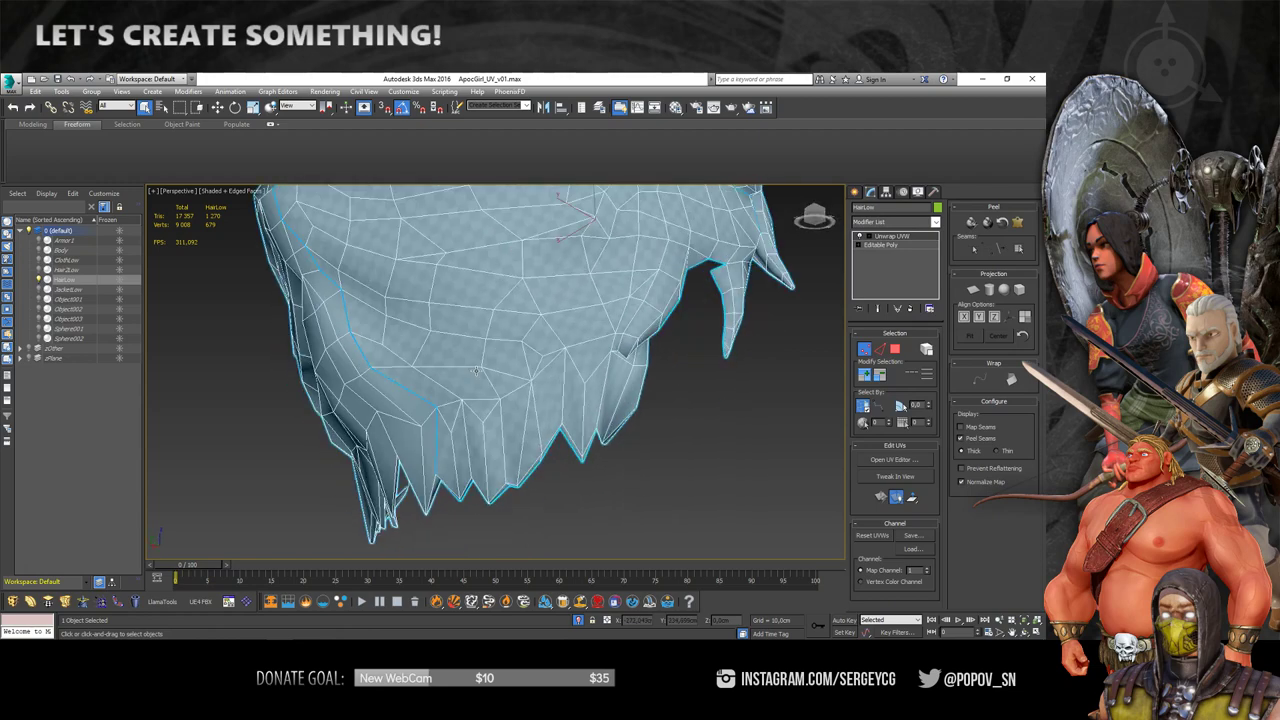
{"action": "mouse_move", "coordinate": [485, 330]}
{"action": "middle_mouse_down", "text": "alt"}
{"action": "mouse_move", "coordinate": [543, 330]}
{"action": "mouse_move", "coordinate": [589, 274]}
{"action": "mouse_move", "coordinate": [539, 373]}
{"action": "mouse_move", "coordinate": [518, 383]}
{"action": "mouse_move", "coordinate": [570, 352]}
{"action": "mouse_move", "coordinate": [515, 363]}
{"action": "mouse_move", "coordinate": [498, 408]}
{"action": "mouse_move", "coordinate": [566, 357]}
{"action": "middle_mouse_up", "text": "alt"}
{"action": "scroll", "coordinate": [518, 383], "scroll_direction": "down", "scroll_amount": 3}
{"action": "scroll", "coordinate": [557, 361], "scroll_direction": "up", "scroll_amount": 3}
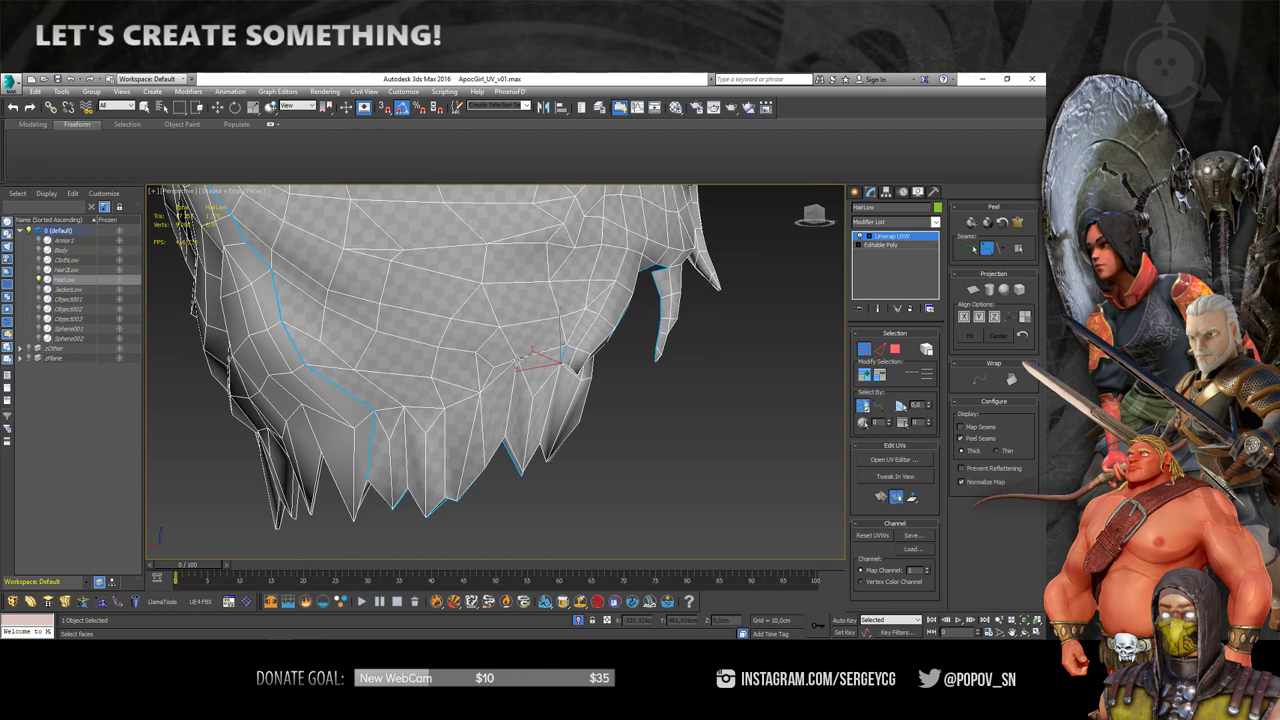
{"action": "left_click", "coordinate": [480, 391]}
- Add a seam edge joining the existing seam, checking the underside strands
{"action": "middle_click_drag", "start_coordinate": [375, 409], "coordinate": [418, 372], "text": "alt"}
{"action": "middle_click_drag", "start_coordinate": [441, 309], "coordinate": [428, 357], "text": "alt"}
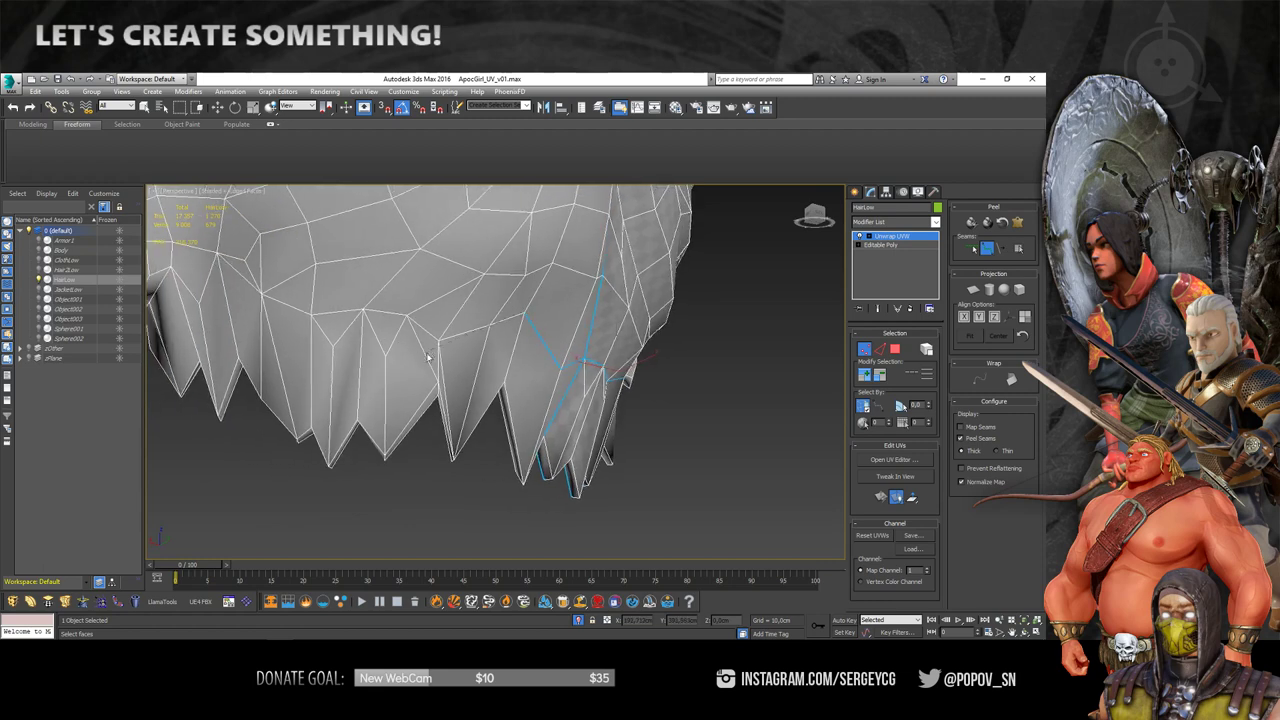
{"action": "middle_click_drag", "start_coordinate": [405, 315], "coordinate": [370, 339], "text": "alt"}
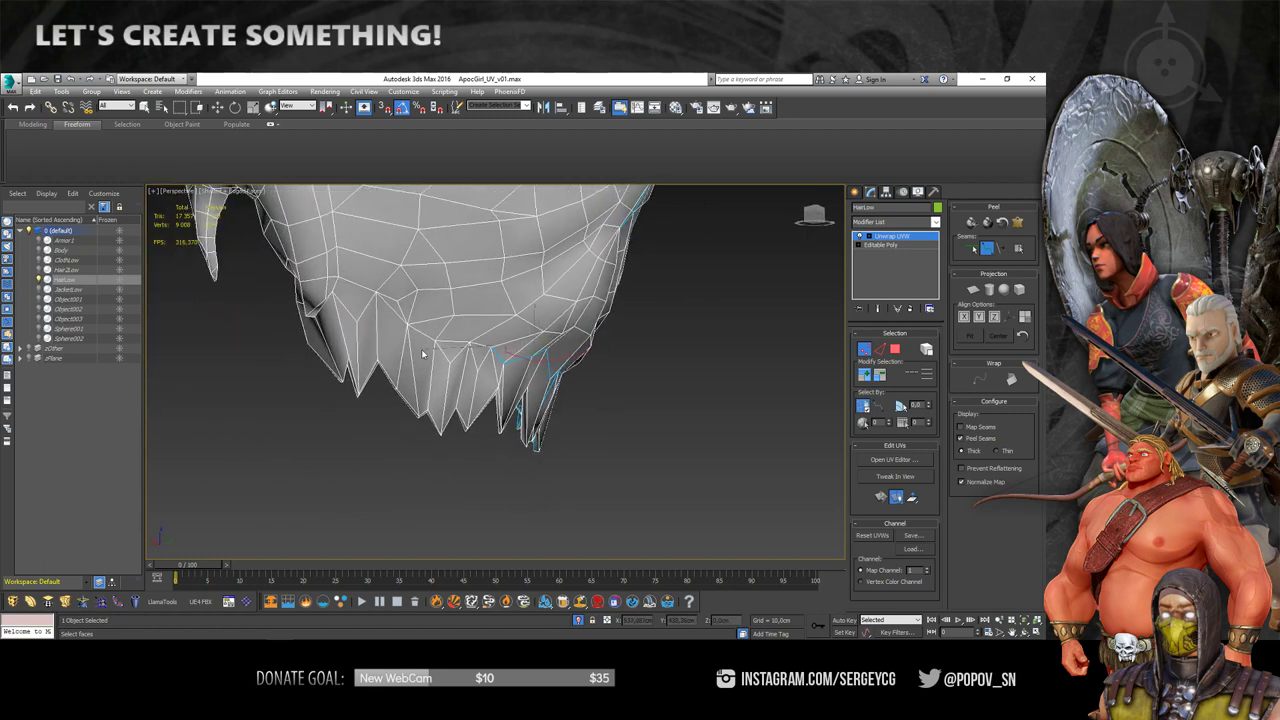
{"action": "left_click", "coordinate": [376, 292]}
{"action": "mouse_move", "coordinate": [358, 320]}
{"action": "middle_mouse_down", "text": "alt"}
{"action": "mouse_move", "coordinate": [366, 334]}
{"action": "mouse_move", "coordinate": [509, 354]}
{"action": "mouse_move", "coordinate": [599, 296]}
{"action": "middle_mouse_up", "text": "alt"}
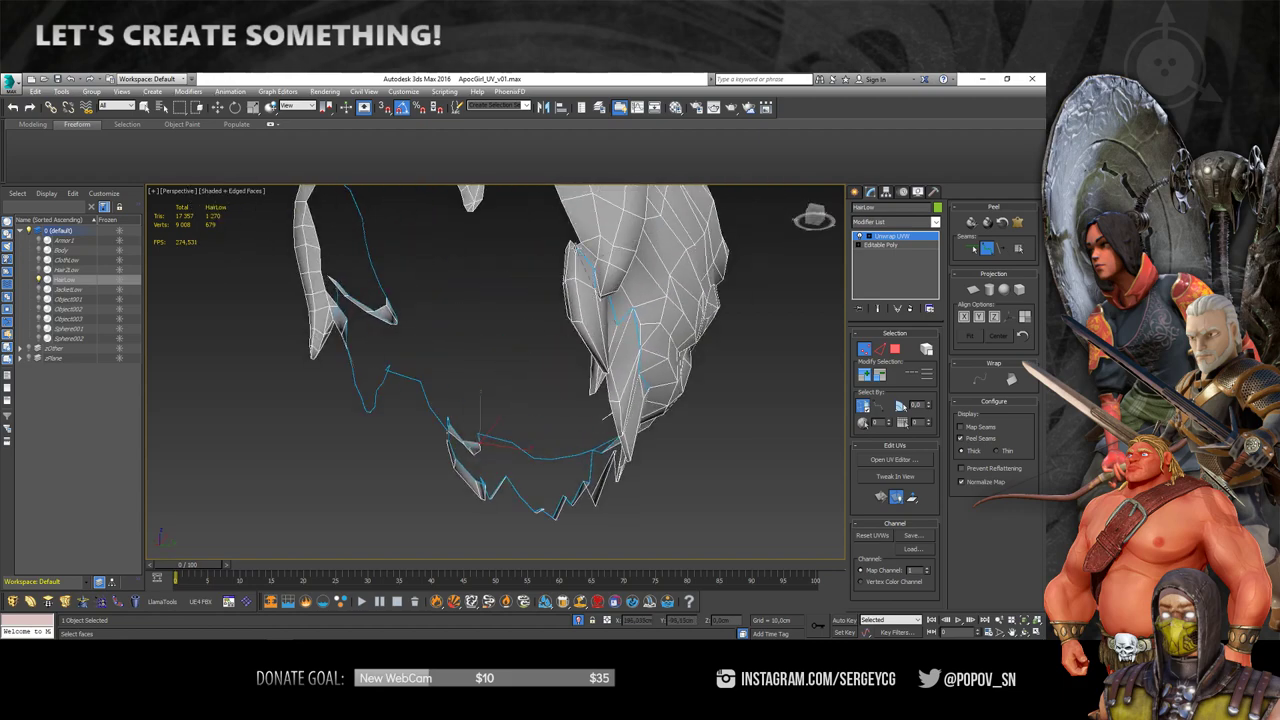
{"action": "mouse_move", "coordinate": [583, 303]}
{"action": "middle_mouse_down", "text": "alt"}
{"action": "mouse_move", "coordinate": [424, 372]}
{"action": "mouse_move", "coordinate": [434, 380]}
{"action": "middle_mouse_up", "text": "alt"}
{"action": "mouse_move", "coordinate": [566, 371]}
{"action": "middle_mouse_down", "text": "alt"}
{"action": "mouse_move", "coordinate": [585, 391]}
{"action": "mouse_move", "coordinate": [443, 375]}
{"action": "mouse_move", "coordinate": [414, 354]}
{"action": "mouse_move", "coordinate": [666, 444]}
{"action": "mouse_move", "coordinate": [609, 431]}
{"action": "mouse_move", "coordinate": [597, 414]}
{"action": "mouse_move", "coordinate": [641, 345]}
{"action": "mouse_move", "coordinate": [622, 366]}
{"action": "mouse_move", "coordinate": [420, 366]}
{"action": "mouse_move", "coordinate": [443, 323]}
{"action": "mouse_move", "coordinate": [447, 363]}
{"action": "mouse_move", "coordinate": [420, 354]}
{"action": "mouse_move", "coordinate": [486, 500]}
{"action": "mouse_move", "coordinate": [429, 357]}
{"action": "mouse_move", "coordinate": [486, 348]}
{"action": "middle_mouse_up", "text": "alt"}
- Stop drawing seams and select a face of the fringe strip
{"action": "left_click", "coordinate": [983, 253]}
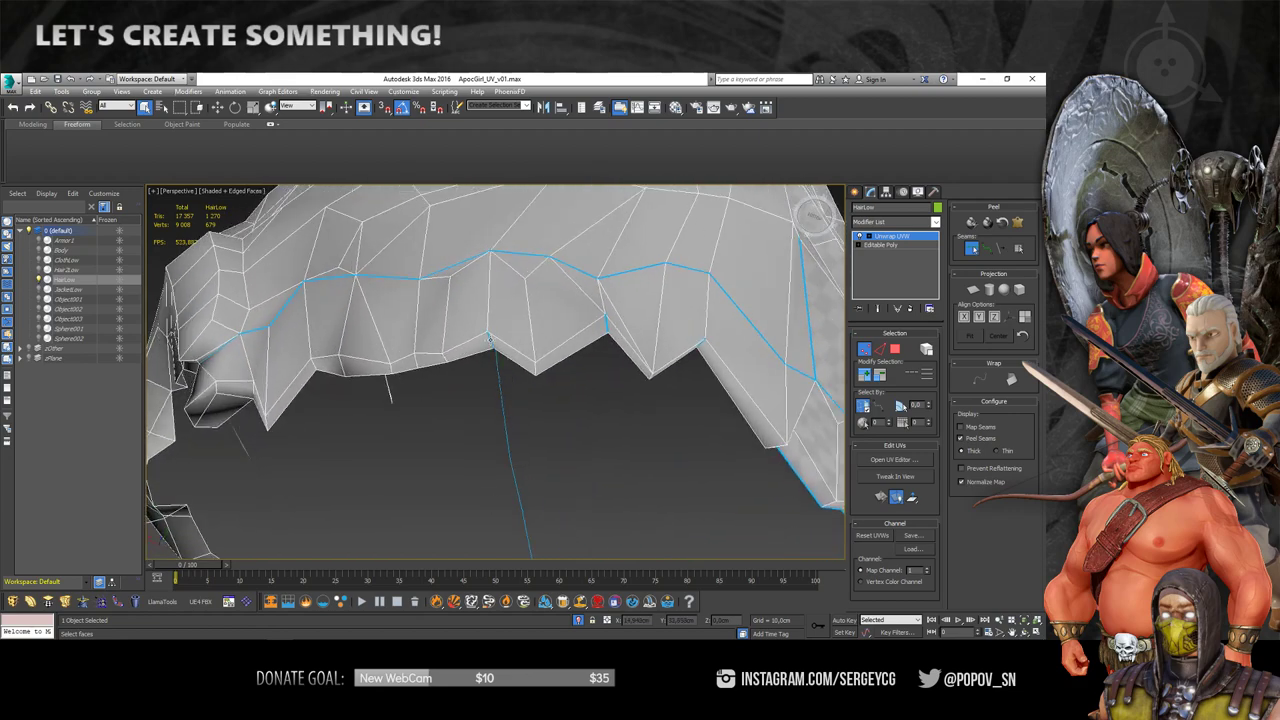
{"action": "mouse_move", "coordinate": [392, 374]}
{"action": "middle_mouse_down", "text": "alt"}
{"action": "mouse_move", "coordinate": [454, 434]}
{"action": "mouse_move", "coordinate": [458, 409]}
{"action": "mouse_move", "coordinate": [553, 326]}
{"action": "mouse_move", "coordinate": [574, 361]}
{"action": "mouse_move", "coordinate": [534, 349]}
{"action": "mouse_move", "coordinate": [518, 362]}
{"action": "mouse_move", "coordinate": [600, 363]}
{"action": "mouse_move", "coordinate": [506, 363]}
{"action": "mouse_move", "coordinate": [569, 439]}
{"action": "mouse_move", "coordinate": [600, 420]}
{"action": "middle_mouse_up", "text": "alt"}
{"action": "scroll", "coordinate": [507, 362], "scroll_direction": "down", "scroll_amount": 3}
{"action": "left_click", "coordinate": [569, 441]}
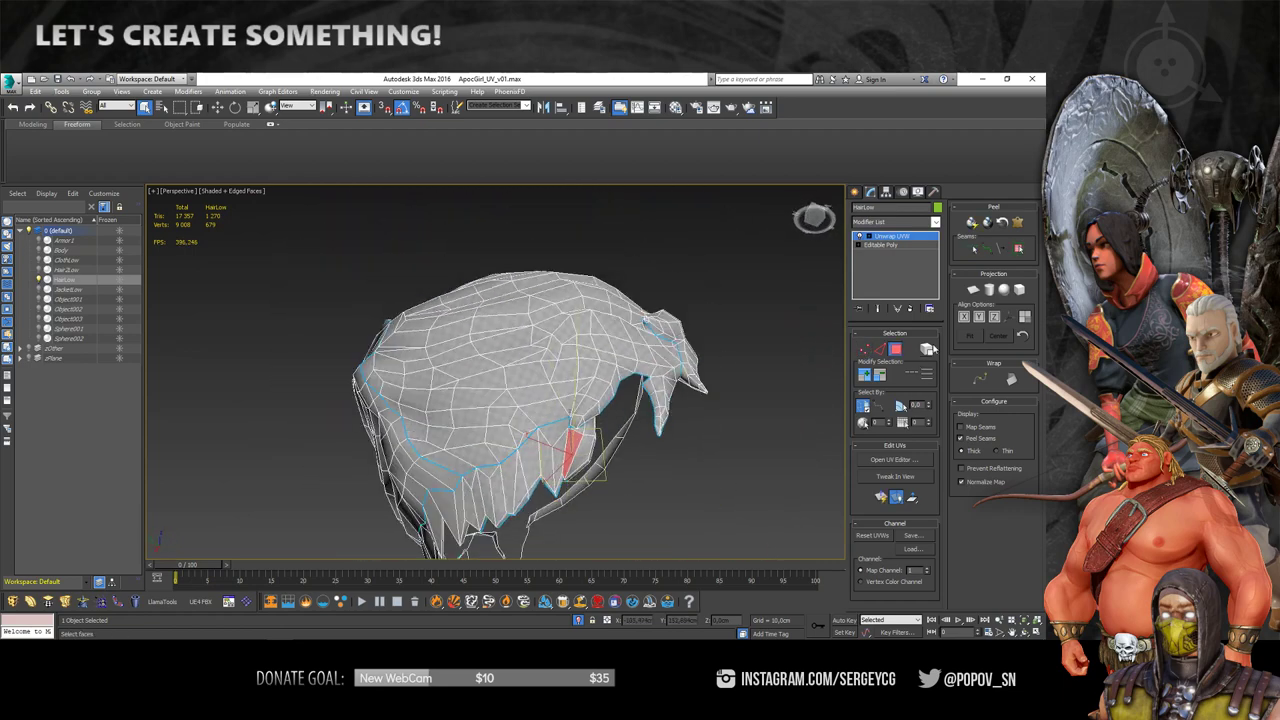
- Grow the selection to the whole fringe band and pelt-map it with Start Pelt and Commit
{"action": "left_click", "coordinate": [1018, 250]}
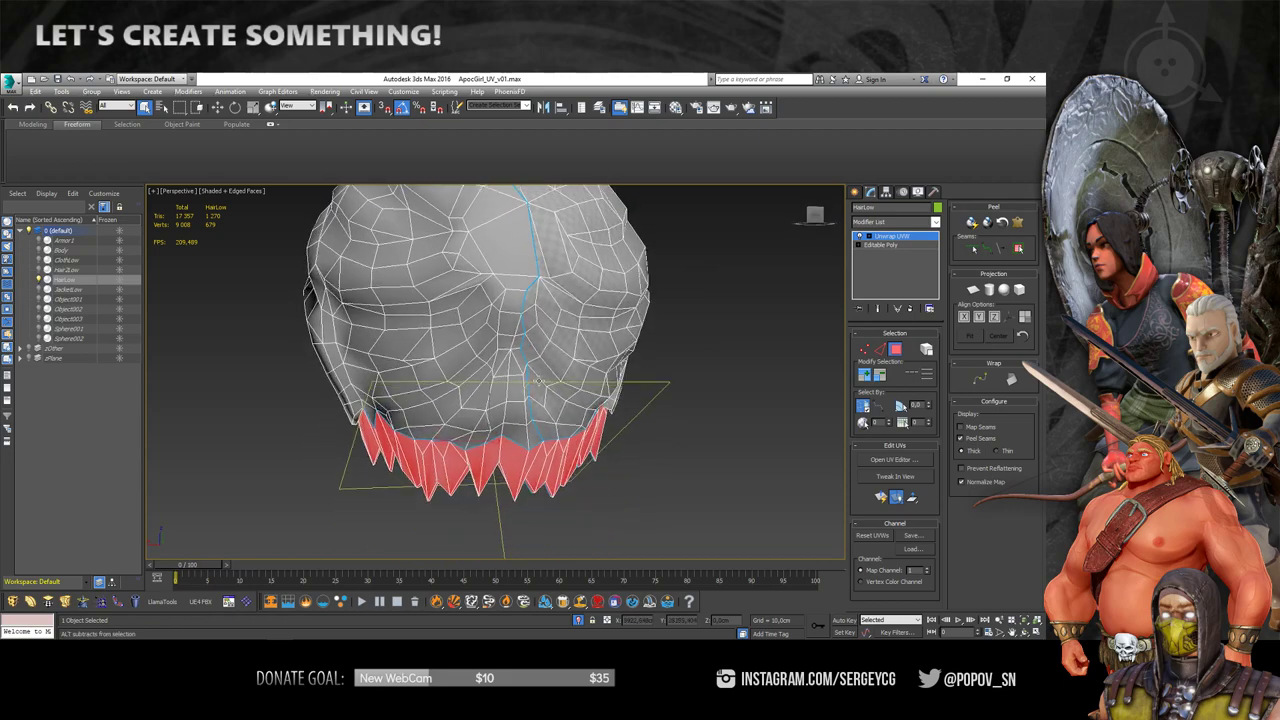
{"action": "left_click", "coordinate": [1019, 222]}
{"action": "left_click", "coordinate": [494, 248]}
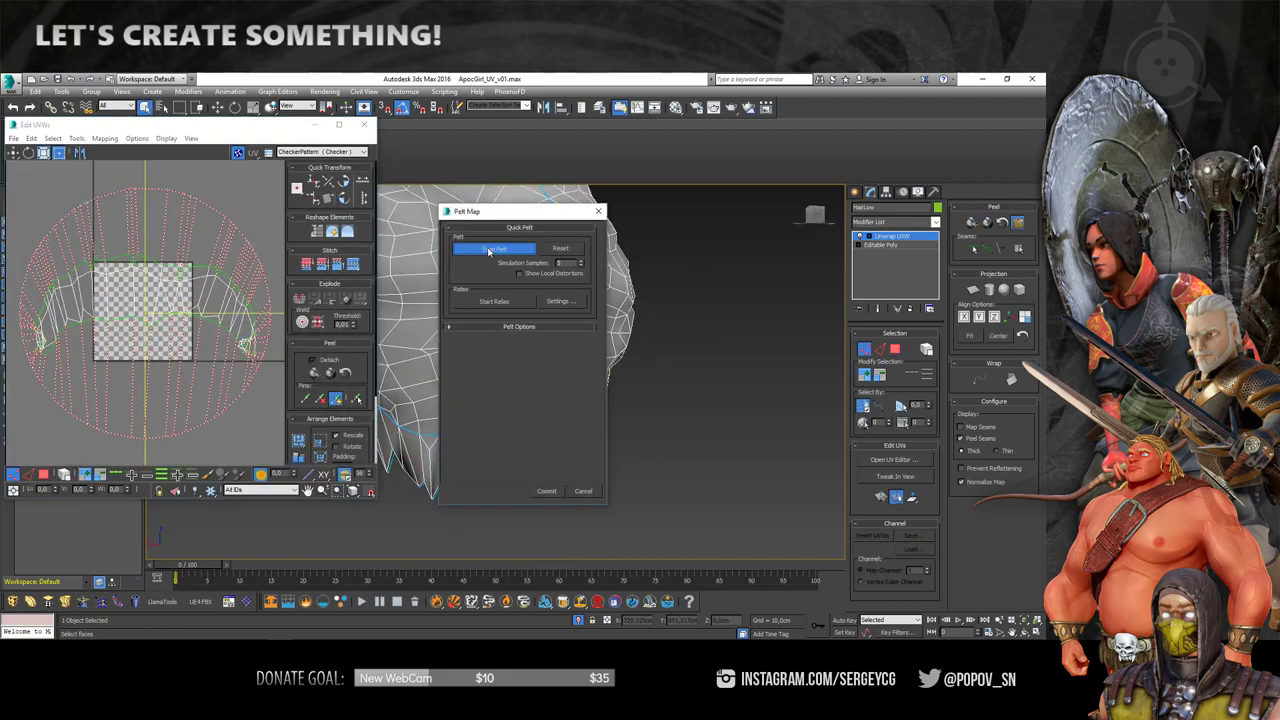
{"action": "left_click", "coordinate": [546, 491]}
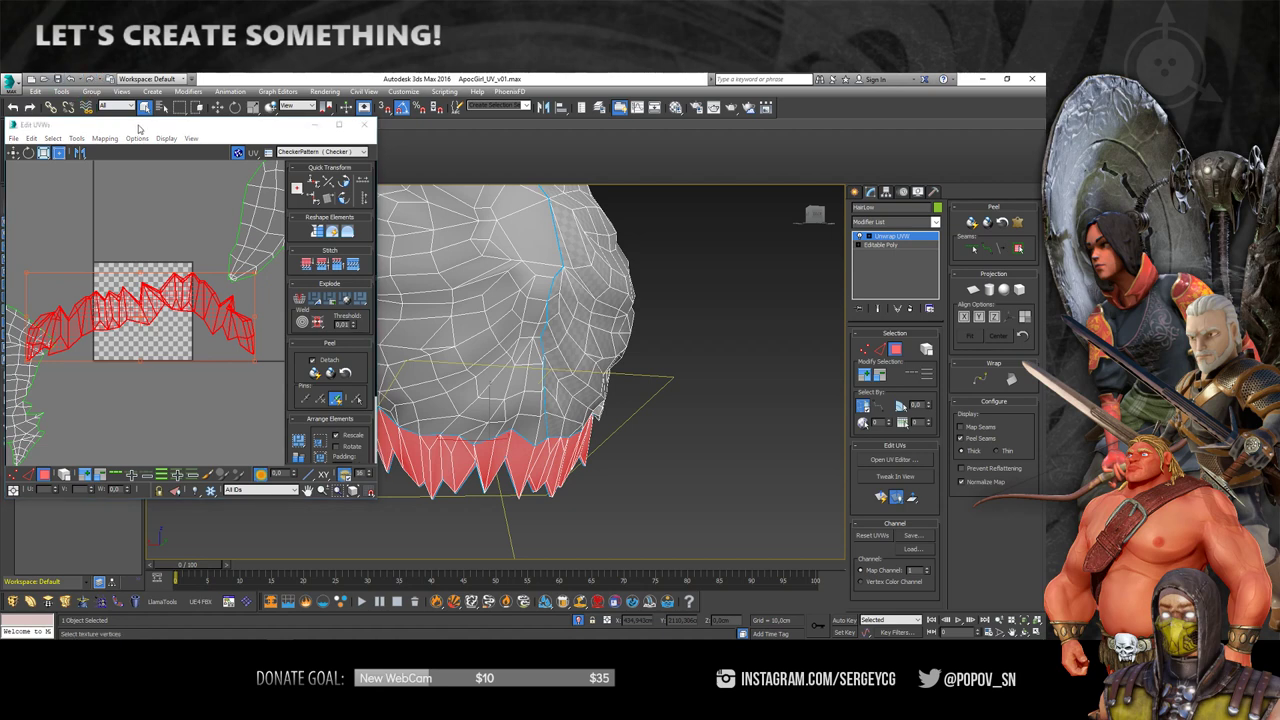
- Move the fringe island off the checker area, rotate it about 171 degrees, and Quick Peel it
{"action": "left_click_drag", "start_coordinate": [103, 119], "coordinate": [453, 143]}
{"action": "scroll", "coordinate": [490, 330], "scroll_direction": "down", "scroll_amount": 3}
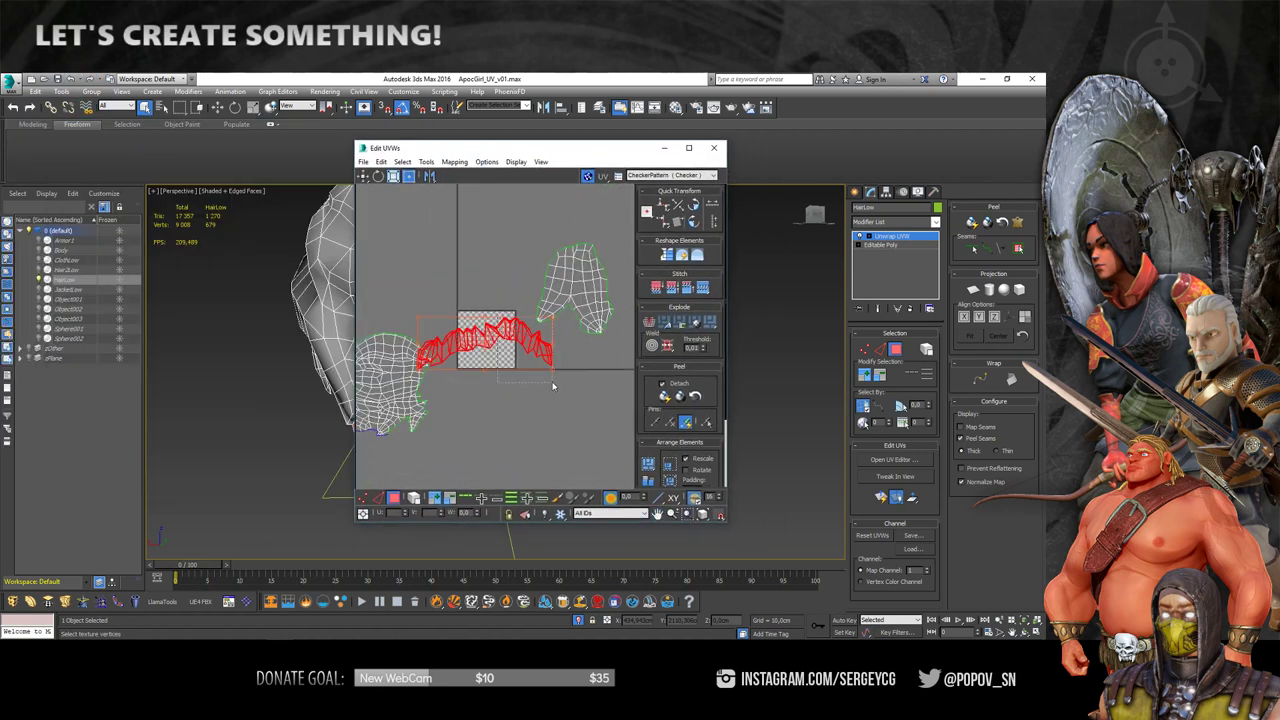
{"action": "left_click_drag", "start_coordinate": [500, 340], "coordinate": [557, 431]}
{"action": "middle_click_drag", "start_coordinate": [557, 431], "coordinate": [456, 334]}
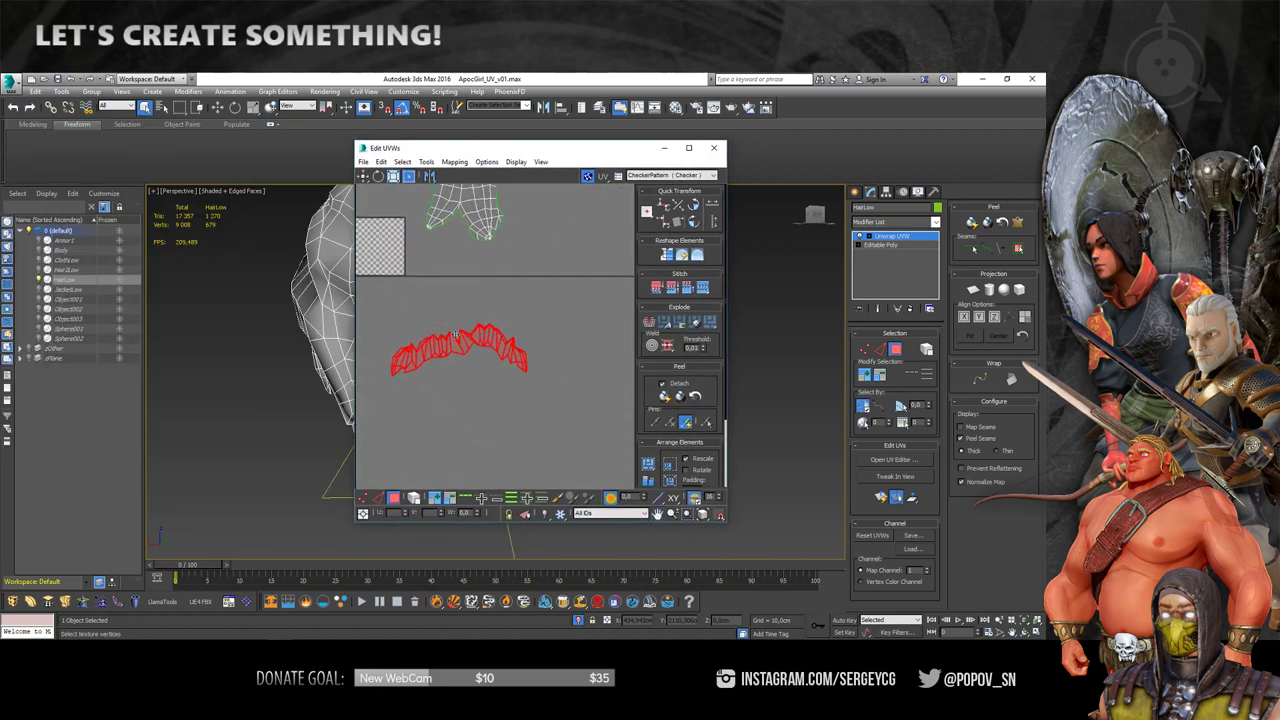
{"action": "left_click_drag", "start_coordinate": [456, 334], "coordinate": [435, 428]}
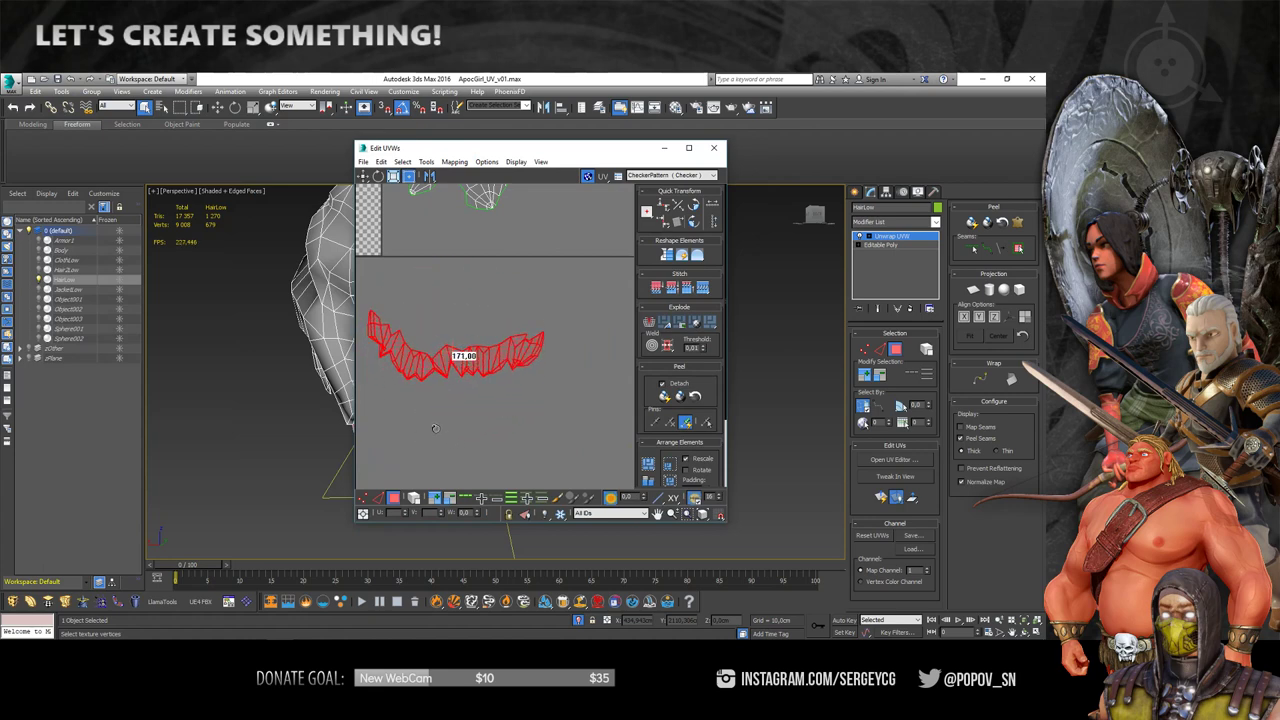
{"action": "left_click", "coordinate": [665, 396]}
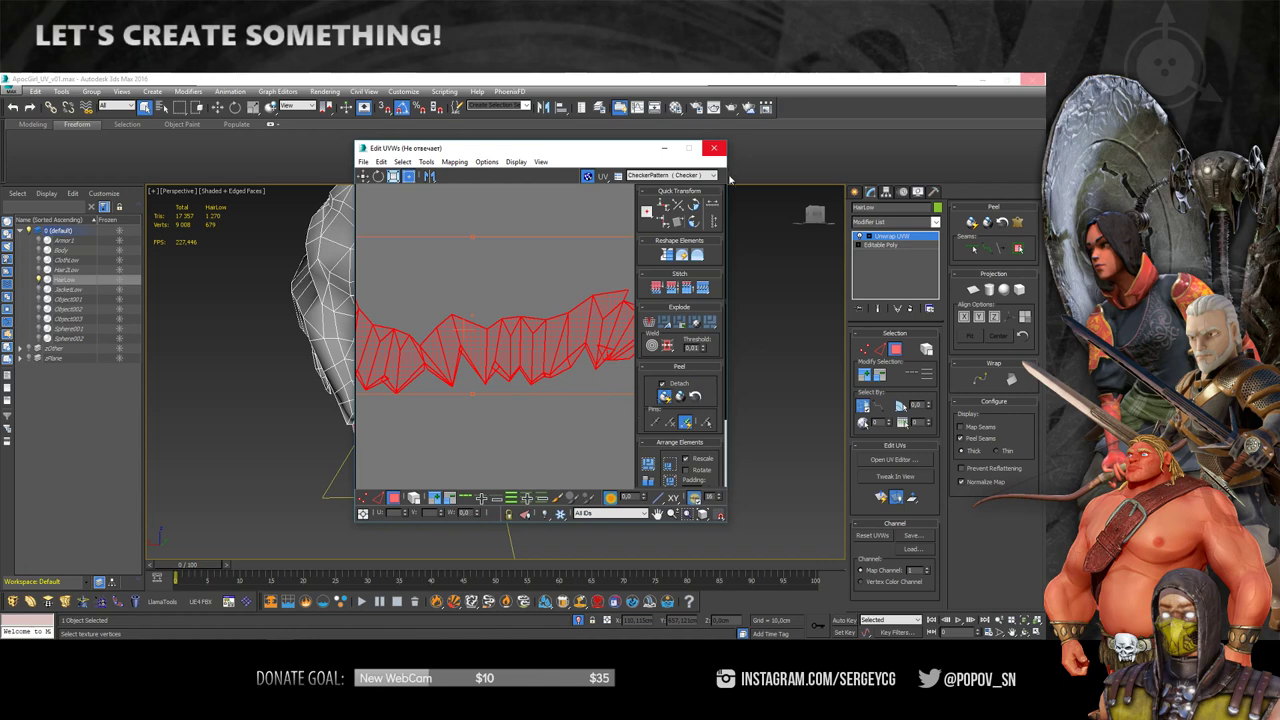
- Force-close the frozen 3ds Max and reopen ApocGirl_UV_v01.max from recent files
{"action": "left_click", "coordinate": [714, 160]}
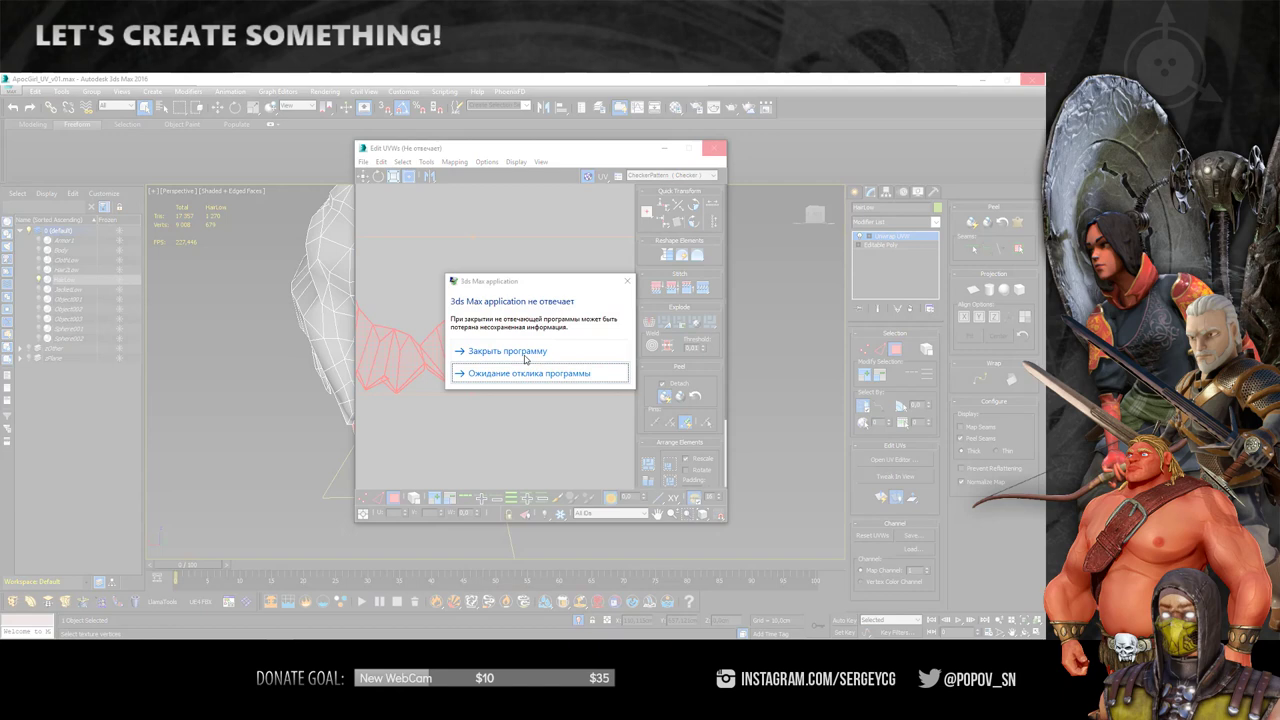
{"action": "left_click", "coordinate": [525, 358]}
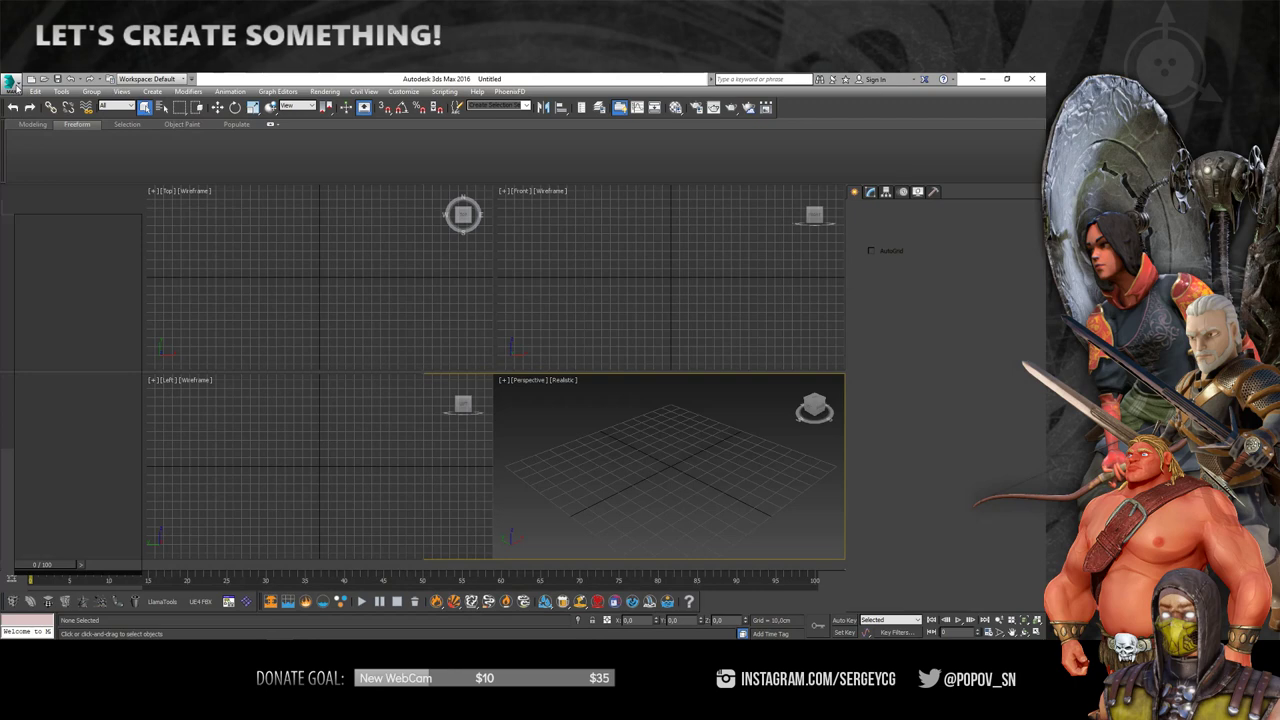
{"action": "left_click", "coordinate": [15, 86]}
{"action": "left_click", "coordinate": [130, 150]}
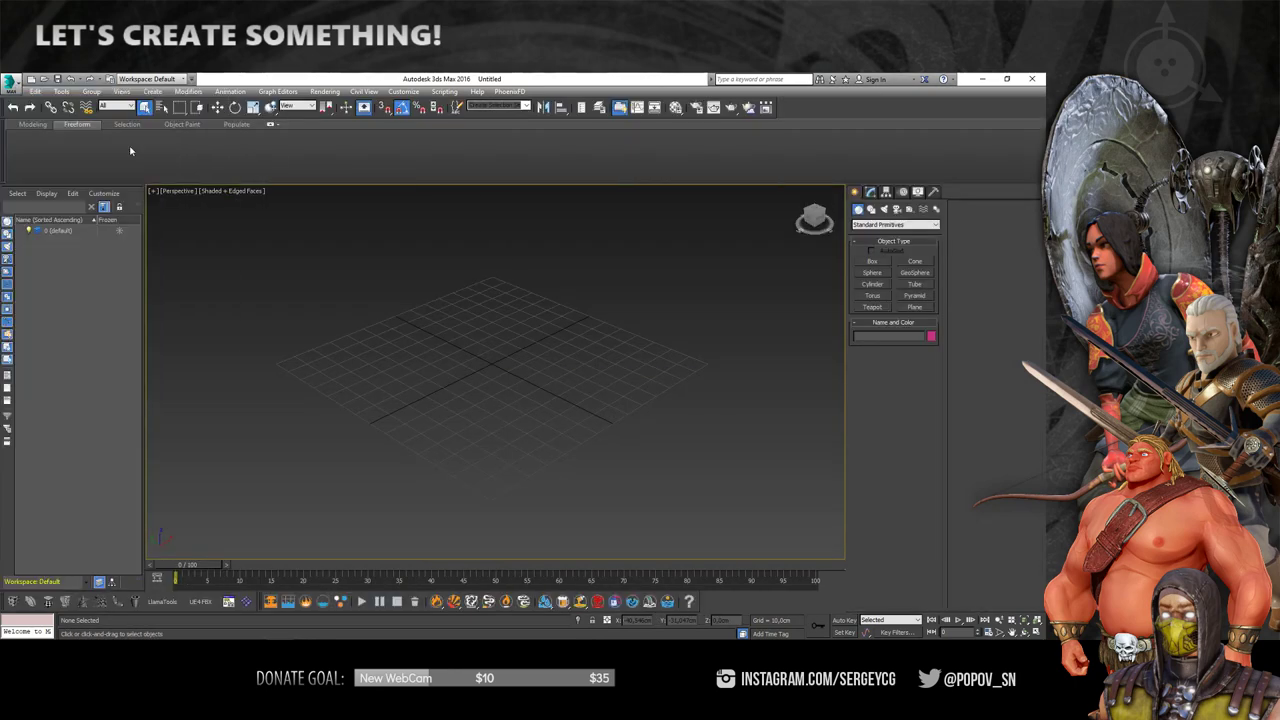
{"action": "left_click", "coordinate": [542, 403]}
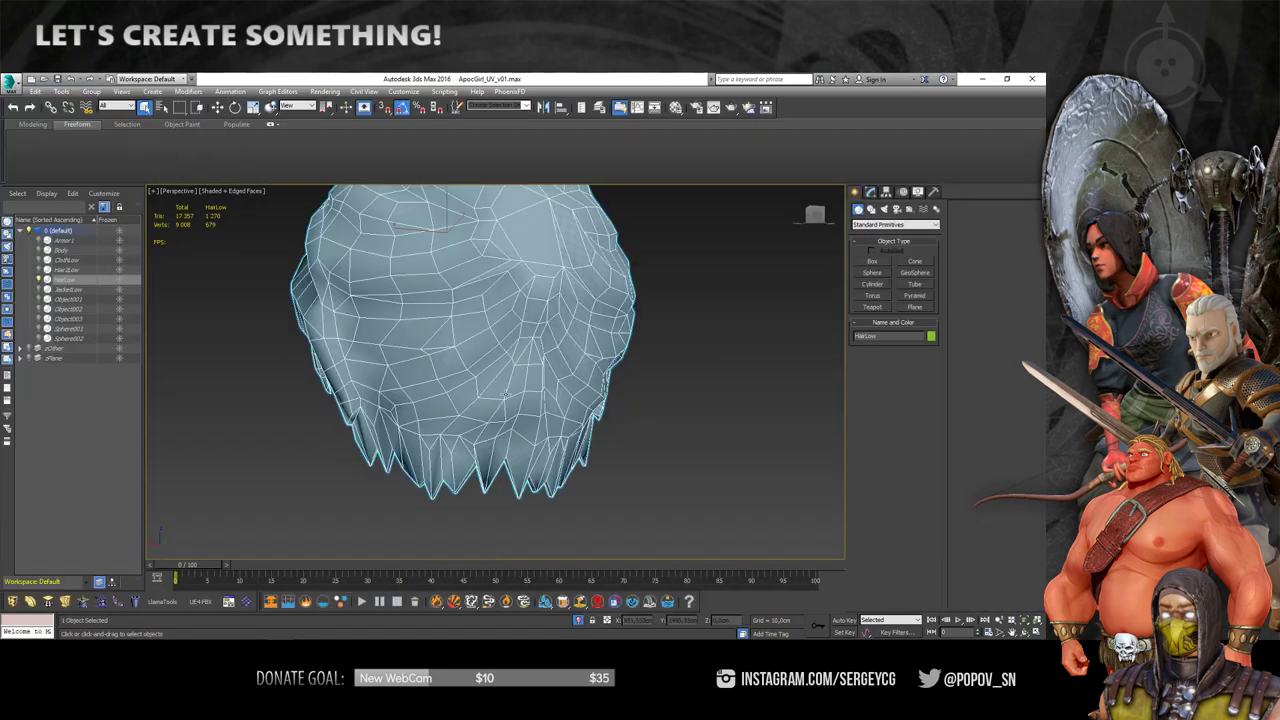
- Add an Unwrap UVW modifier to the hair mesh and open the UV editor
{"action": "middle_click_drag", "start_coordinate": [505, 395], "coordinate": [507, 437], "text": "alt"}
{"action": "right_click", "coordinate": [507, 437]}
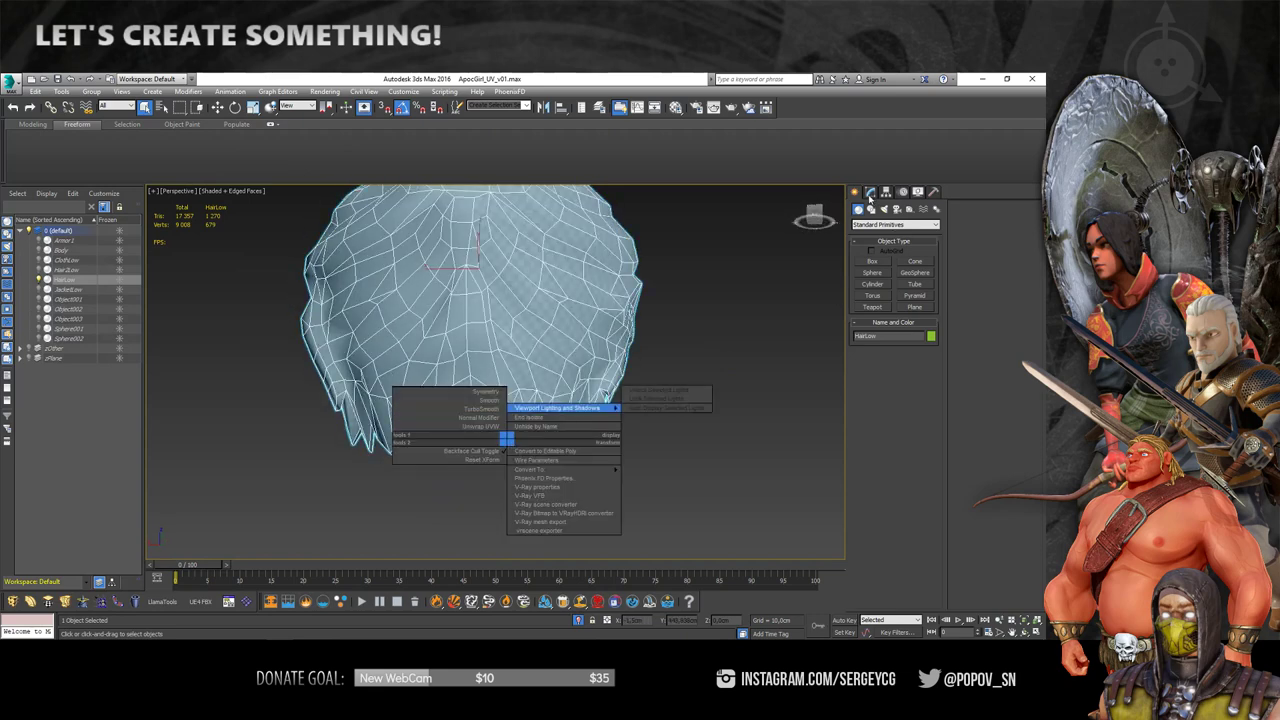
{"action": "left_click", "coordinate": [480, 426]}
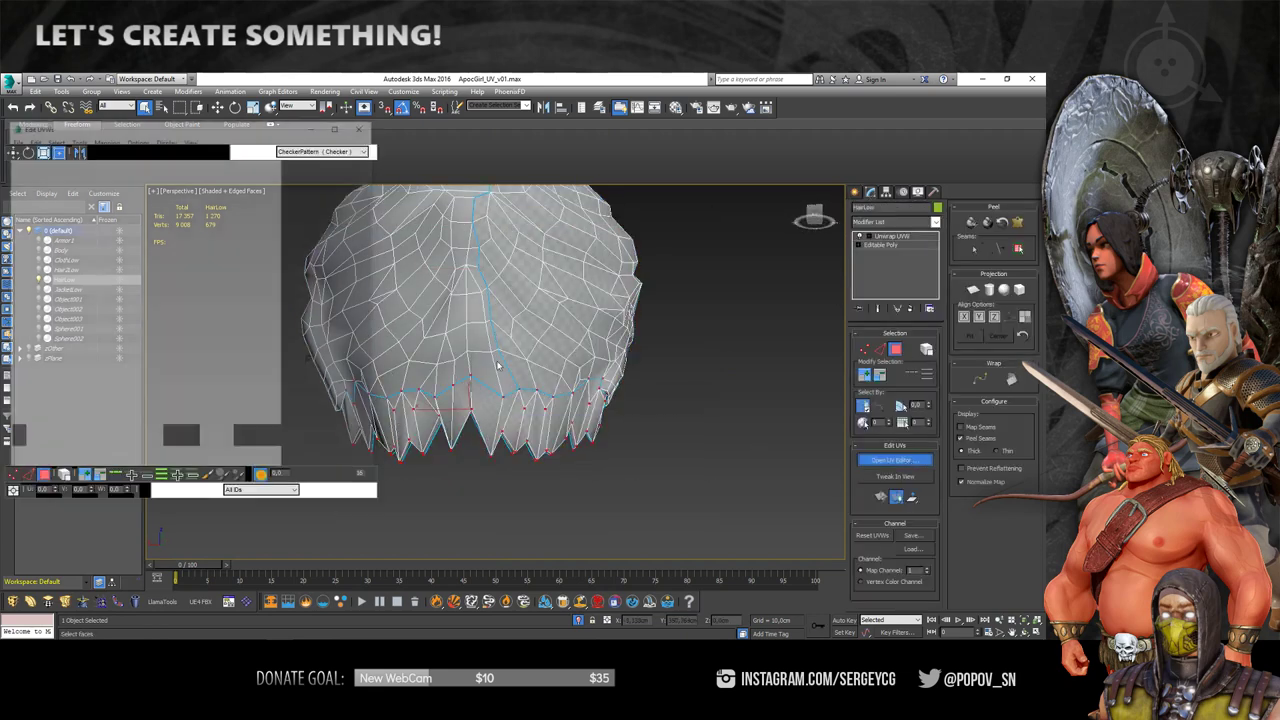
{"action": "scroll", "coordinate": [188, 358], "scroll_direction": "down", "scroll_amount": 3}
{"action": "scroll", "coordinate": [188, 358], "scroll_direction": "up", "scroll_amount": 3}
{"action": "scroll", "coordinate": [188, 358], "scroll_direction": "up", "scroll_amount": 2}
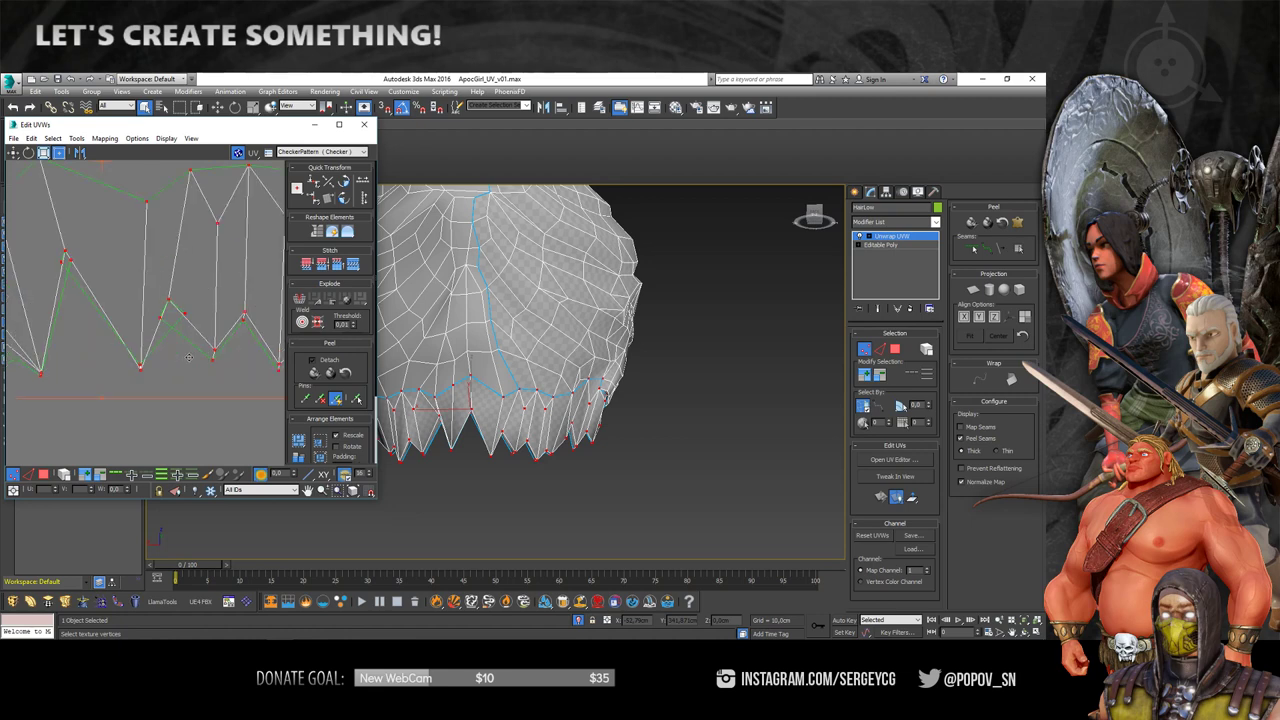
{"action": "scroll", "coordinate": [196, 352], "scroll_direction": "down", "scroll_amount": 2}
- Box-select the zigzag fringe shell in Polygon mode and open Relax from the quad menu
{"action": "left_click", "coordinate": [43, 473]}
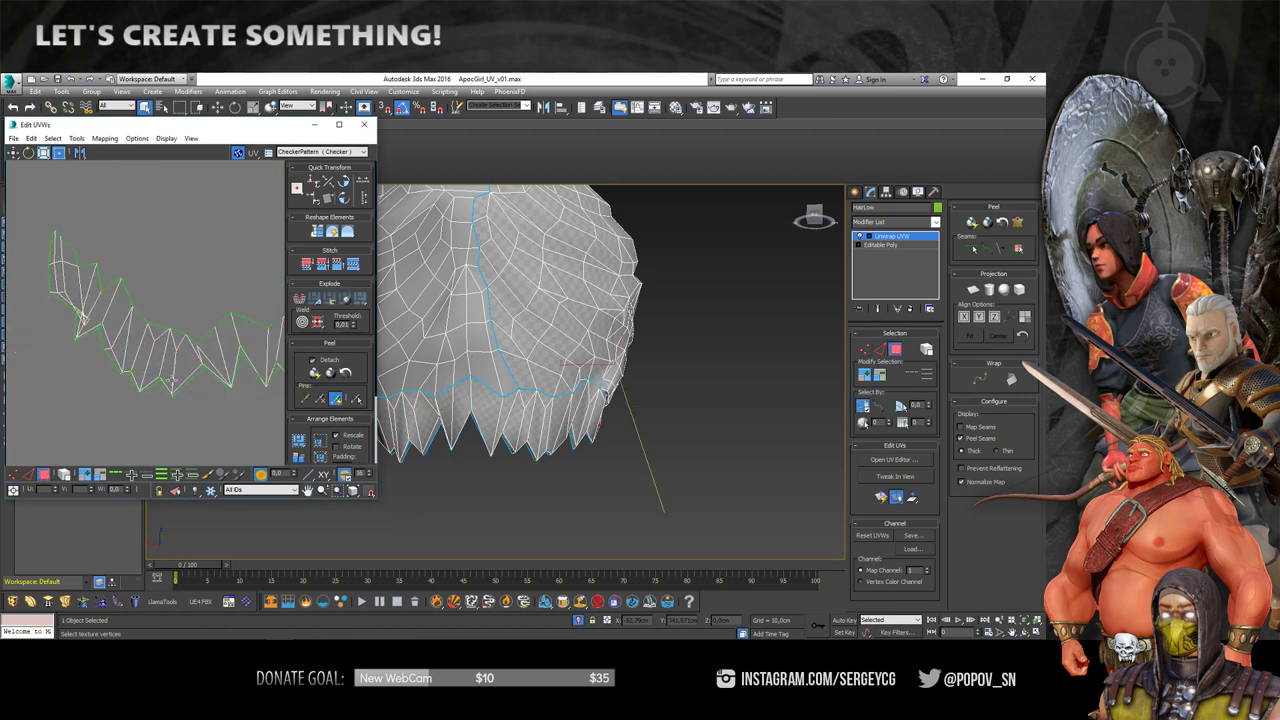
{"action": "scroll", "coordinate": [160, 340], "scroll_direction": "down", "scroll_amount": 2}
{"action": "scroll", "coordinate": [160, 340], "scroll_direction": "down", "scroll_amount": 1}
{"action": "left_click_drag", "start_coordinate": [75, 299], "coordinate": [277, 424]}
{"action": "scroll", "coordinate": [191, 349], "scroll_direction": "up", "scroll_amount": 3}
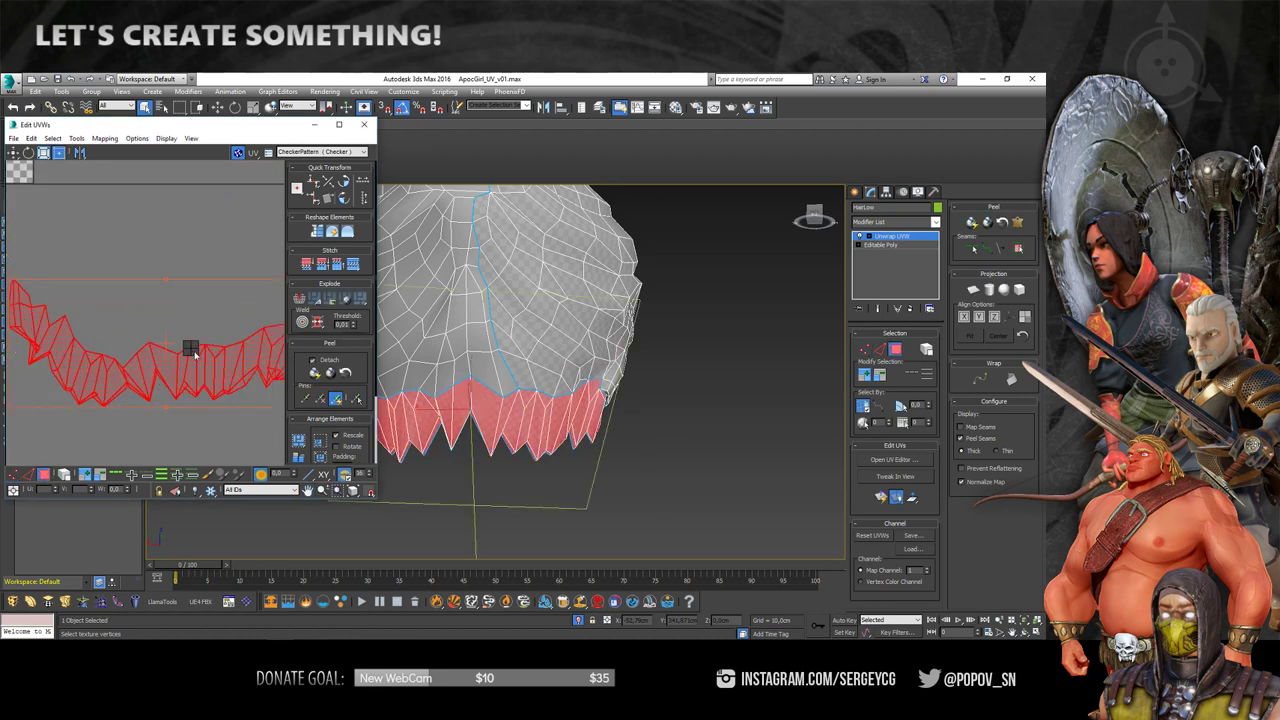
{"action": "right_click", "coordinate": [192, 345]}
{"action": "left_click", "coordinate": [115, 418]}
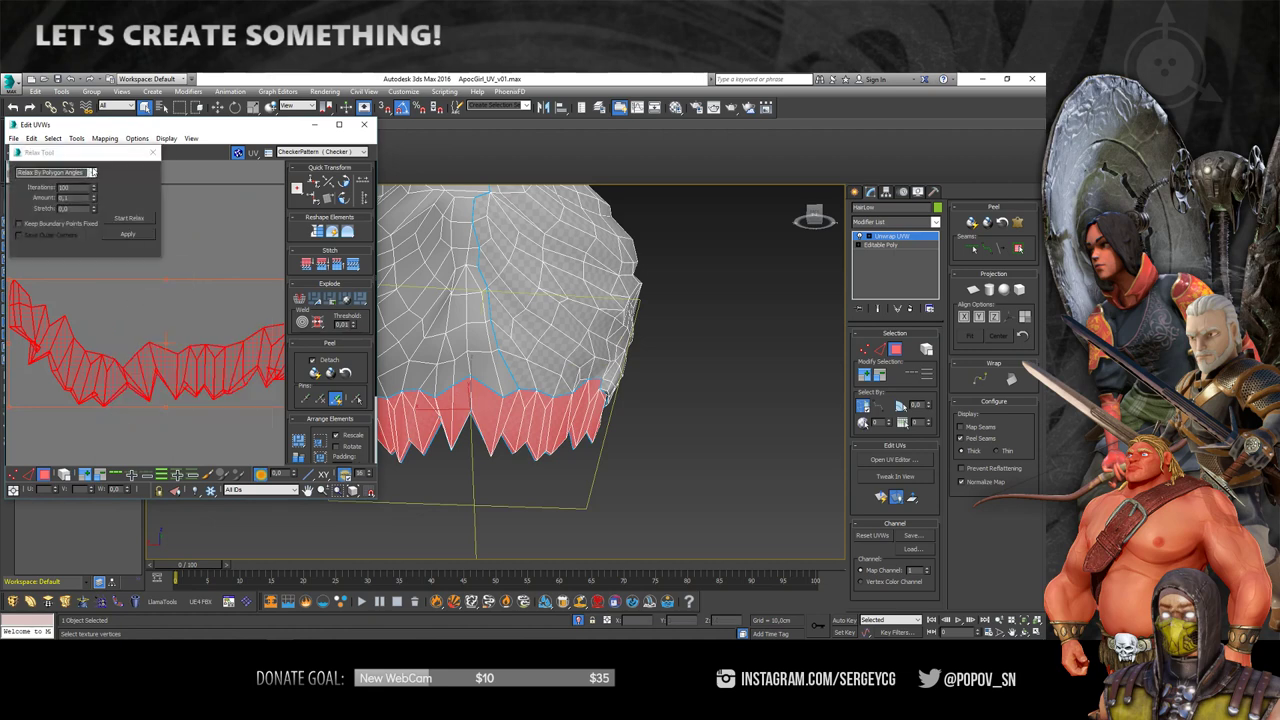
- Relax the fringe strip by Polygon Angles after trying Edge Angles, then close the Relax Tool
{"action": "left_click", "coordinate": [55, 172]}
{"action": "left_click", "coordinate": [77, 191]}
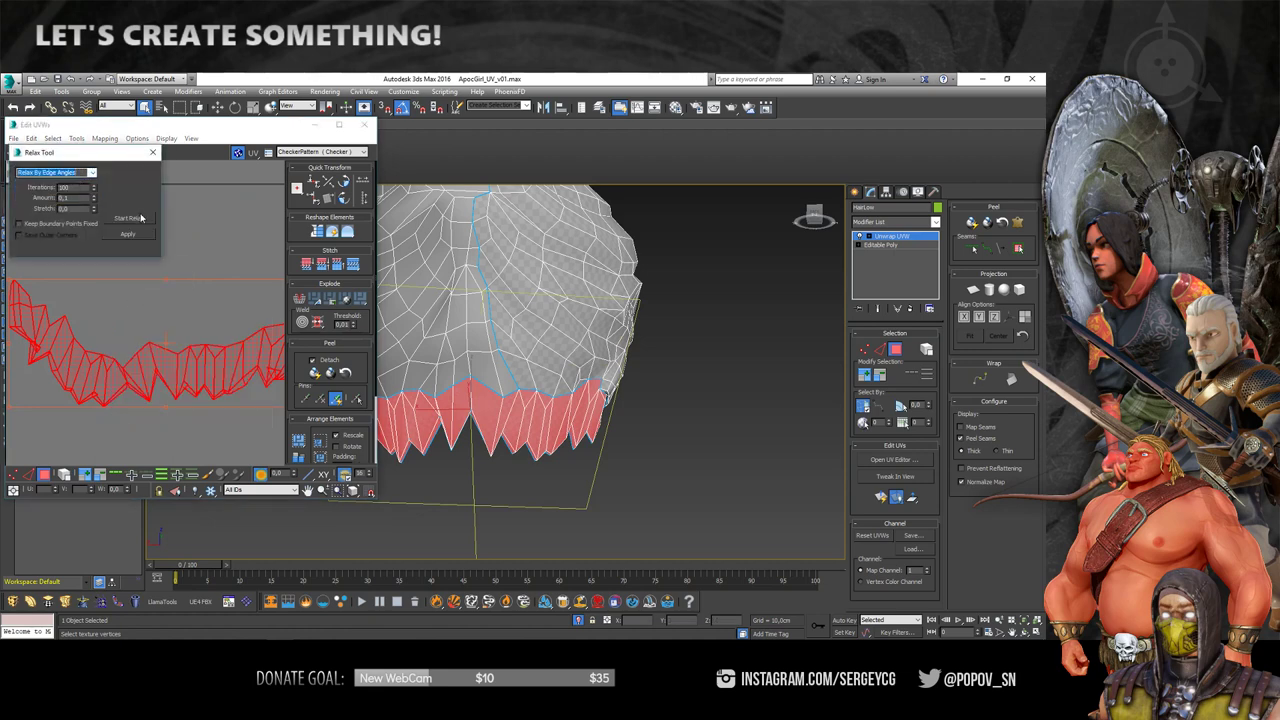
{"action": "left_click", "coordinate": [130, 217]}
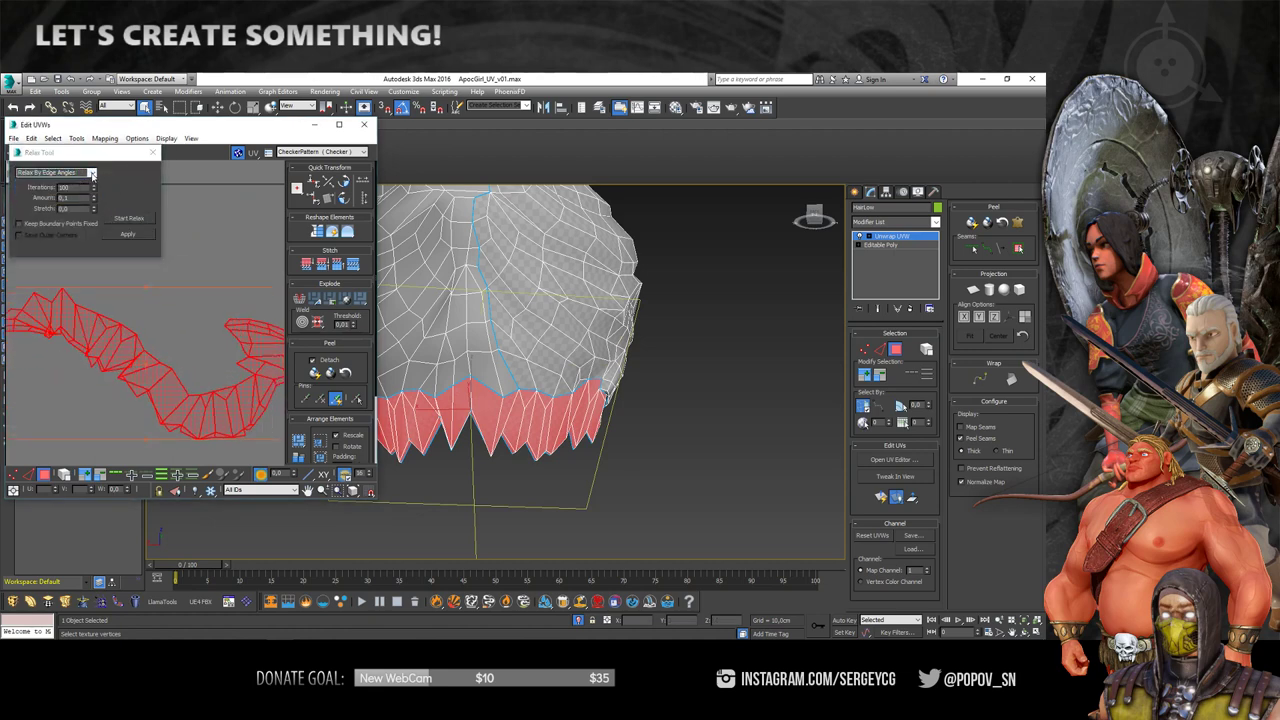
{"action": "left_click", "coordinate": [90, 172]}
{"action": "left_click", "coordinate": [55, 197]}
{"action": "left_click", "coordinate": [130, 217]}
{"action": "left_click", "coordinate": [131, 215]}
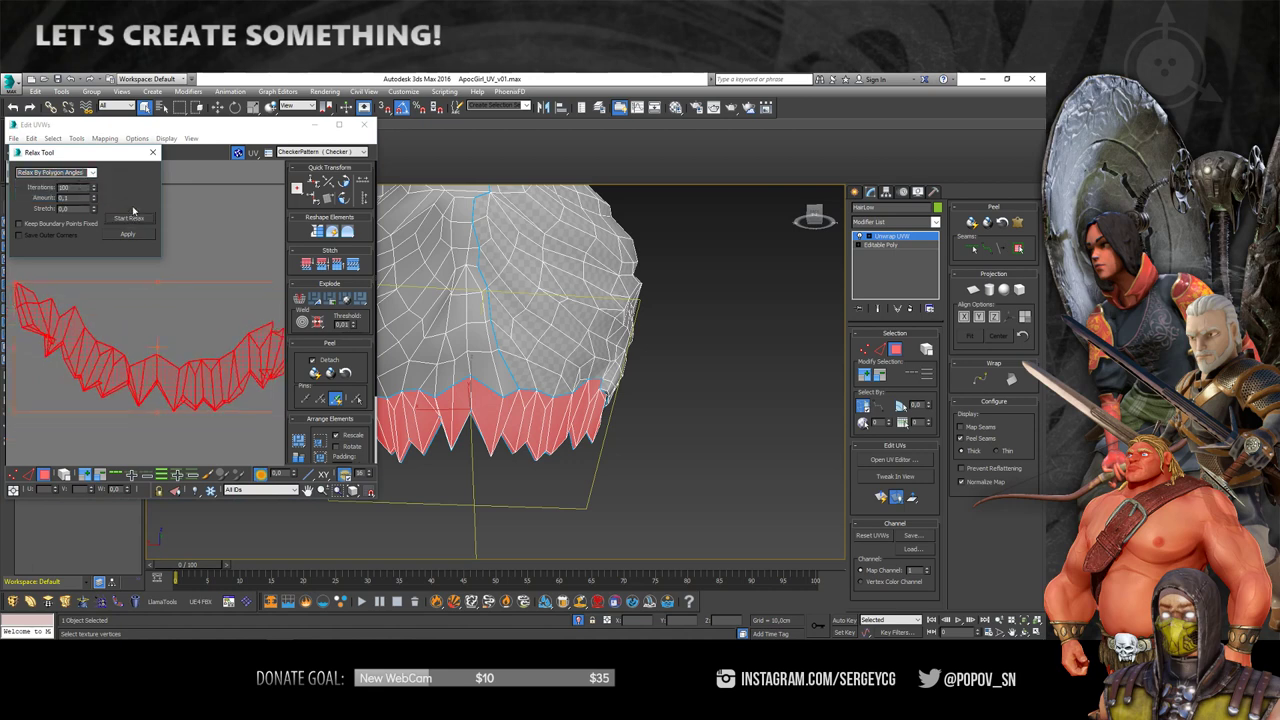
{"action": "left_click", "coordinate": [153, 153]}
{"action": "left_click", "coordinate": [114, 286]}
{"action": "scroll", "coordinate": [91, 349], "scroll_direction": "up", "scroll_amount": 3}
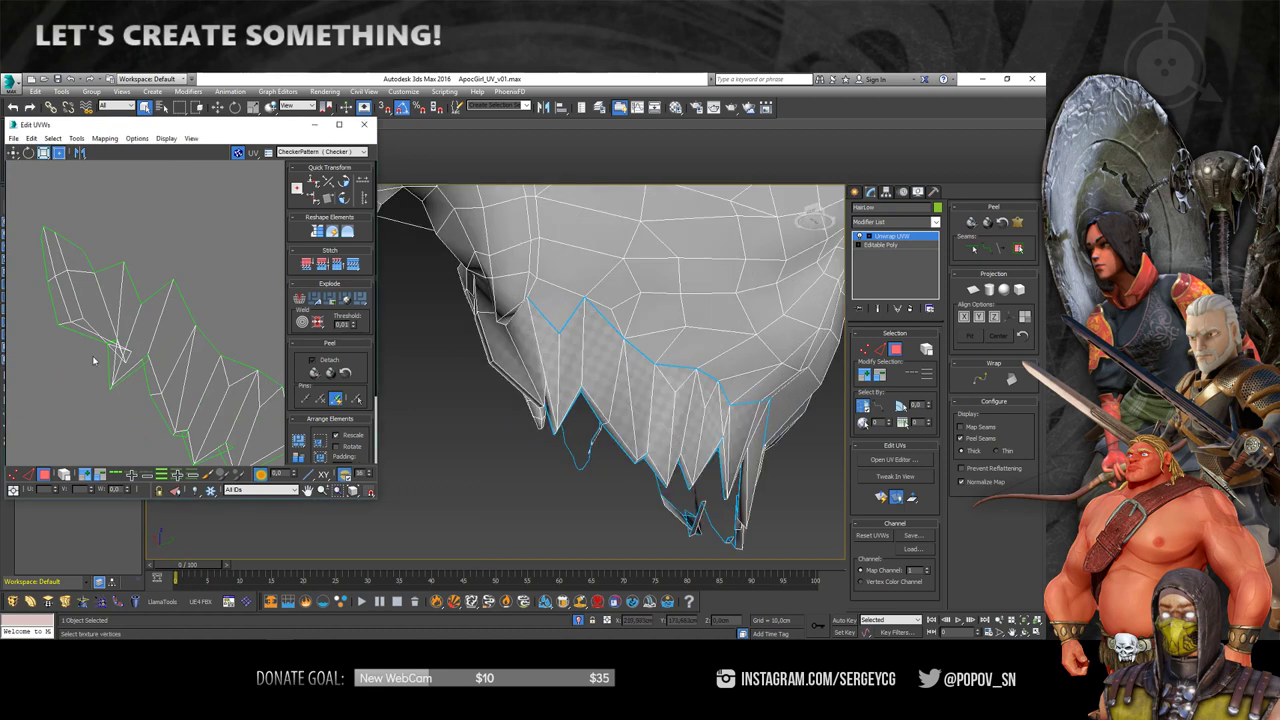
- Switch to Vertex mode and drag the first stray vertices at the strip's upper-left end
{"action": "left_click", "coordinate": [12, 474]}
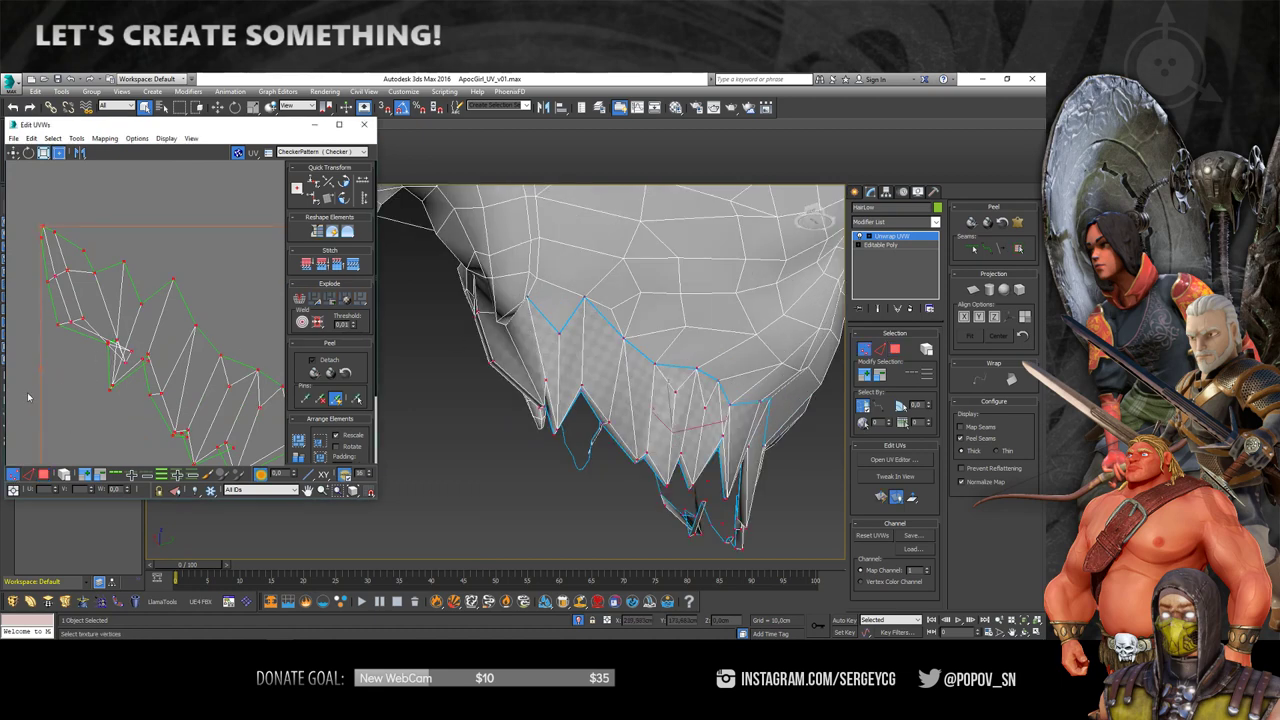
{"action": "scroll", "coordinate": [150, 367], "scroll_direction": "up", "scroll_amount": 4}
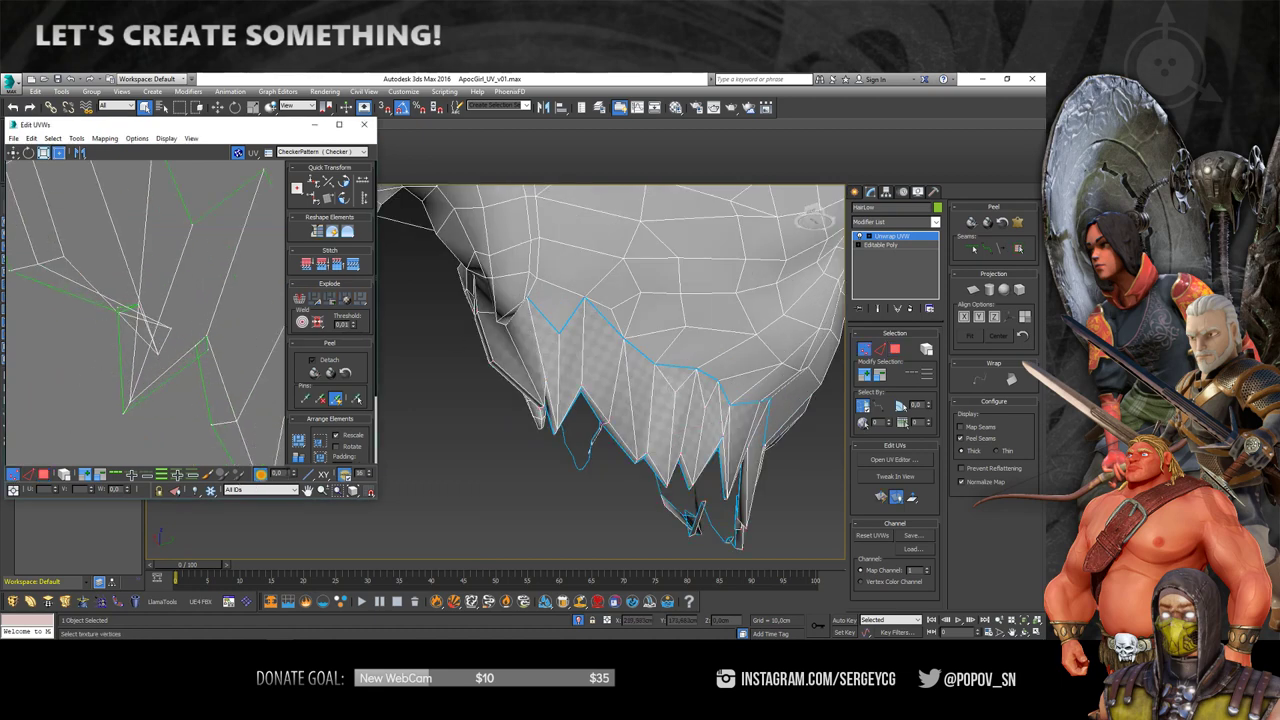
{"action": "left_click", "coordinate": [261, 476]}
{"action": "middle_click_drag", "start_coordinate": [159, 356], "coordinate": [172, 357]}
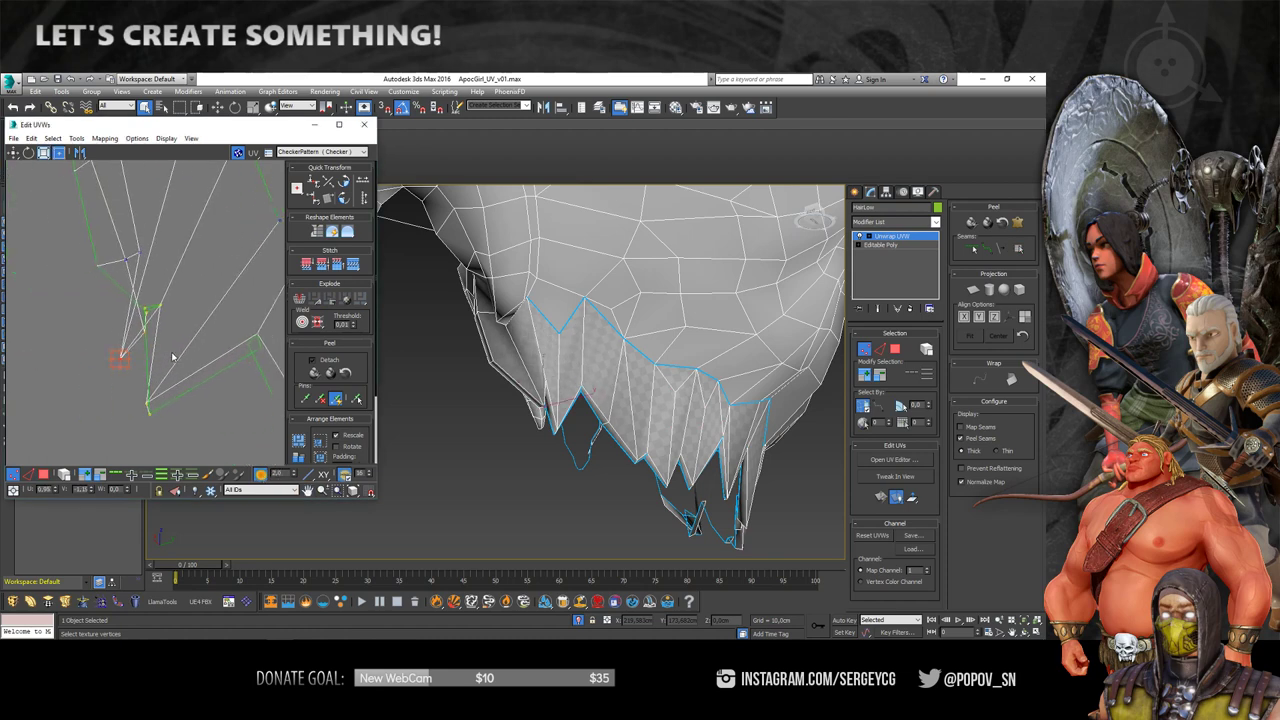
{"action": "mouse_move", "coordinate": [147, 332]}
{"action": "left_mouse_down"}
{"action": "mouse_move", "coordinate": [160, 258]}
{"action": "mouse_move", "coordinate": [170, 342]}
{"action": "mouse_move", "coordinate": [82, 361]}
{"action": "mouse_move", "coordinate": [141, 322]}
{"action": "mouse_move", "coordinate": [84, 326]}
{"action": "mouse_move", "coordinate": [166, 309]}
{"action": "mouse_move", "coordinate": [93, 330]}
{"action": "mouse_move", "coordinate": [121, 331]}
{"action": "mouse_move", "coordinate": [90, 318]}
{"action": "left_mouse_up"}
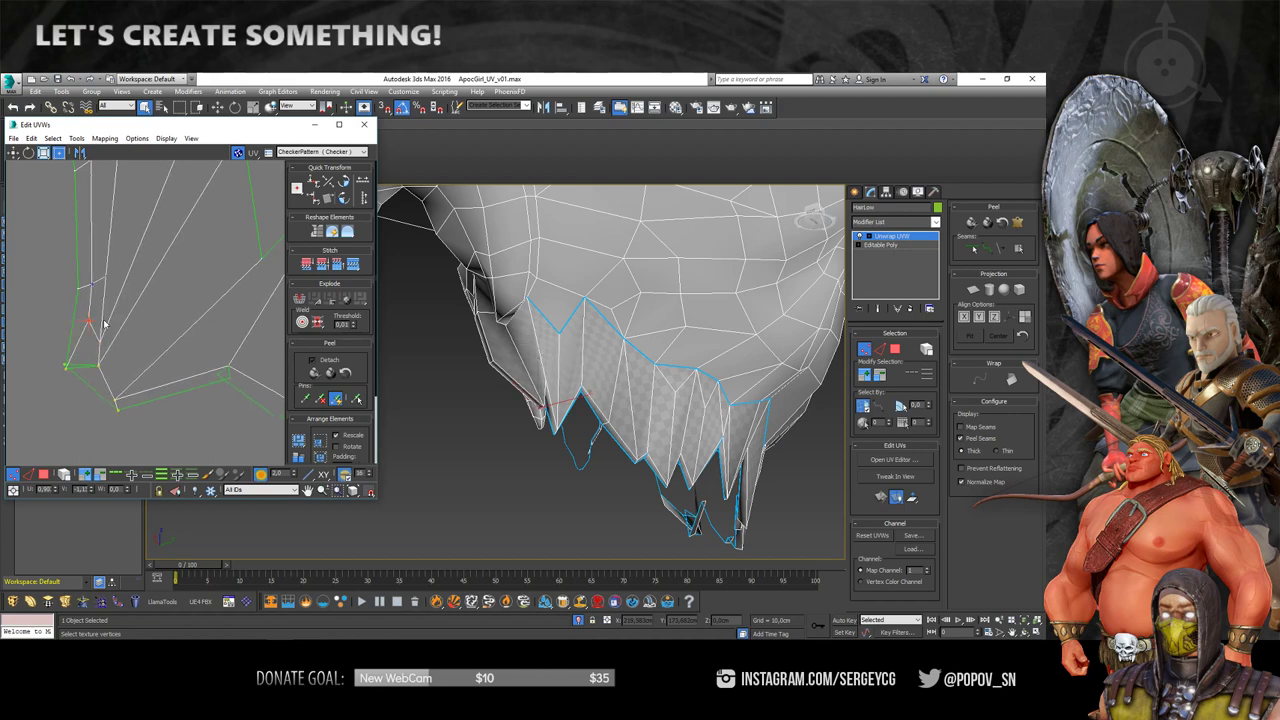
{"action": "mouse_move", "coordinate": [520, 370]}
{"action": "middle_mouse_down", "text": "alt"}
{"action": "mouse_move", "coordinate": [576, 380]}
{"action": "mouse_move", "coordinate": [532, 440]}
{"action": "mouse_move", "coordinate": [545, 425]}
{"action": "middle_mouse_up", "text": "alt"}
- Adjust the strip's corner vertices, undoing an overshot downward pull and nudging one slightly right
{"action": "scroll", "coordinate": [545, 420], "scroll_direction": "up", "scroll_amount": 3}
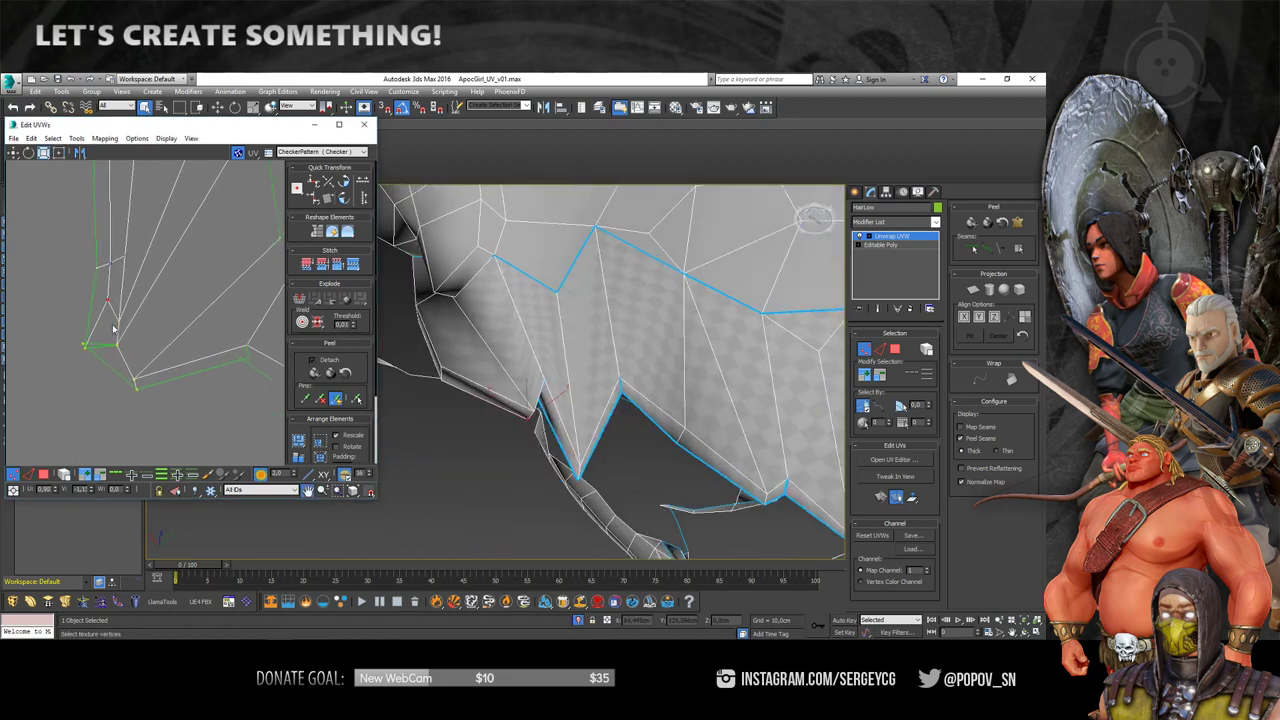
{"action": "middle_click_drag", "start_coordinate": [91, 325], "coordinate": [103, 329]}
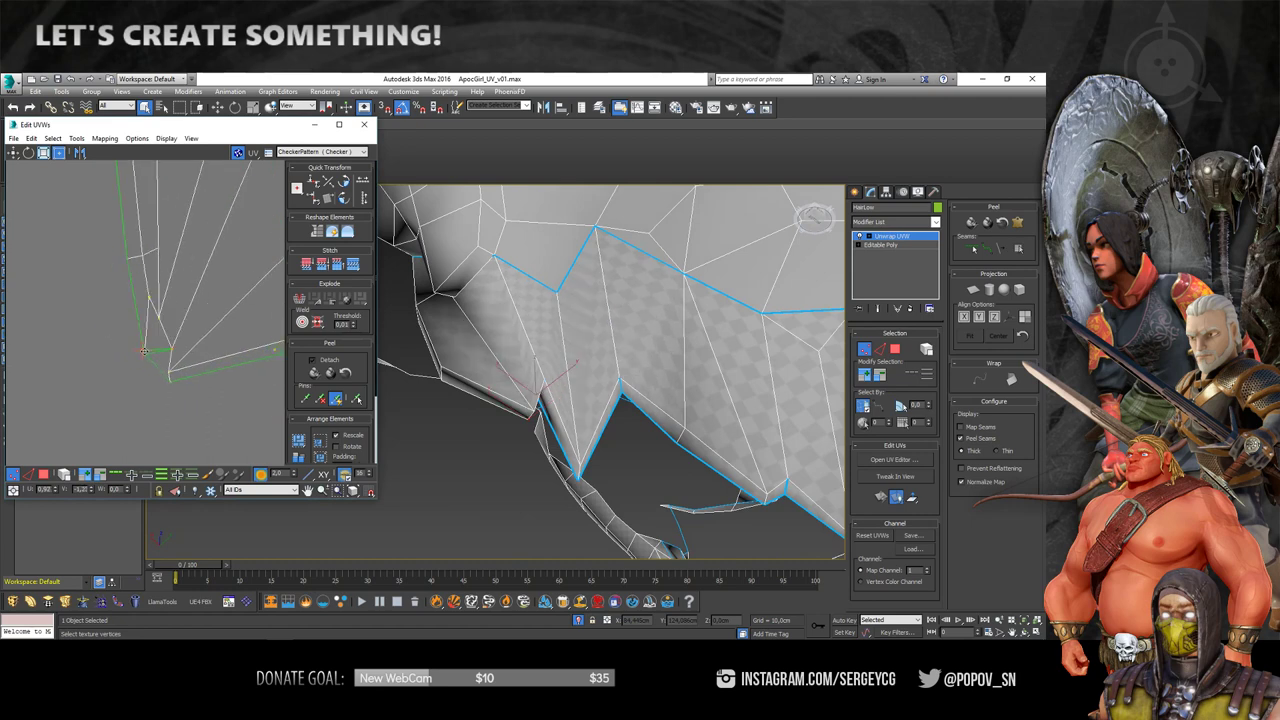
{"action": "left_click_drag", "start_coordinate": [103, 329], "coordinate": [103, 318]}
{"action": "mouse_move", "coordinate": [600, 375]}
{"action": "middle_mouse_down", "text": "alt"}
{"action": "mouse_move", "coordinate": [619, 385]}
{"action": "mouse_move", "coordinate": [580, 410]}
{"action": "middle_mouse_up", "text": "alt"}
{"action": "left_click_drag", "start_coordinate": [103, 321], "coordinate": [114, 411]}
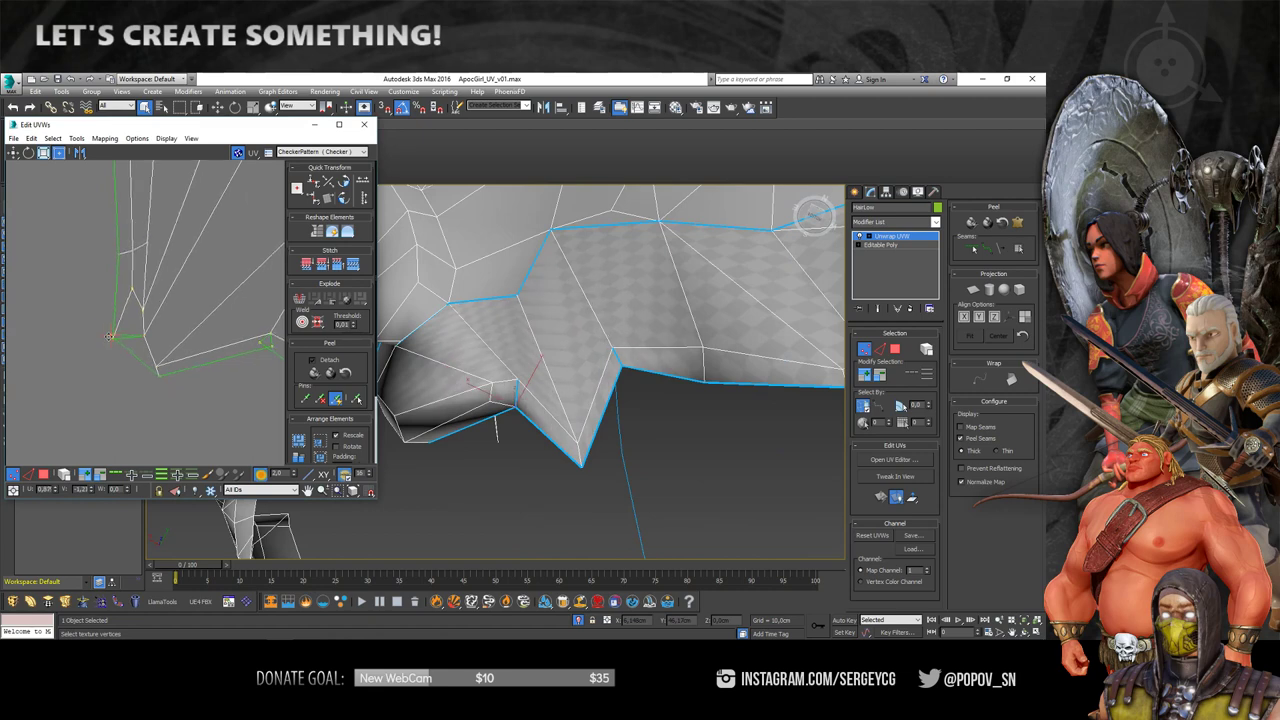
{"action": "key", "text": "ctrl+z"}
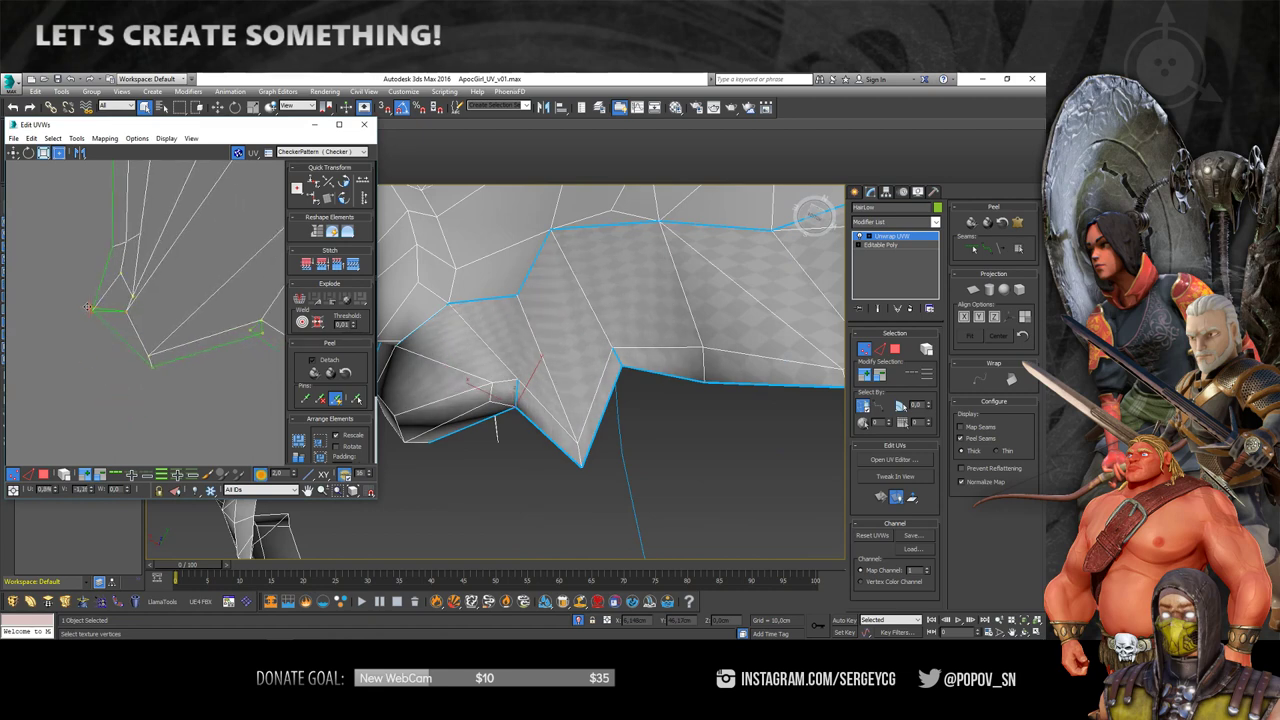
{"action": "left_click_drag", "start_coordinate": [99, 328], "coordinate": [112, 325]}
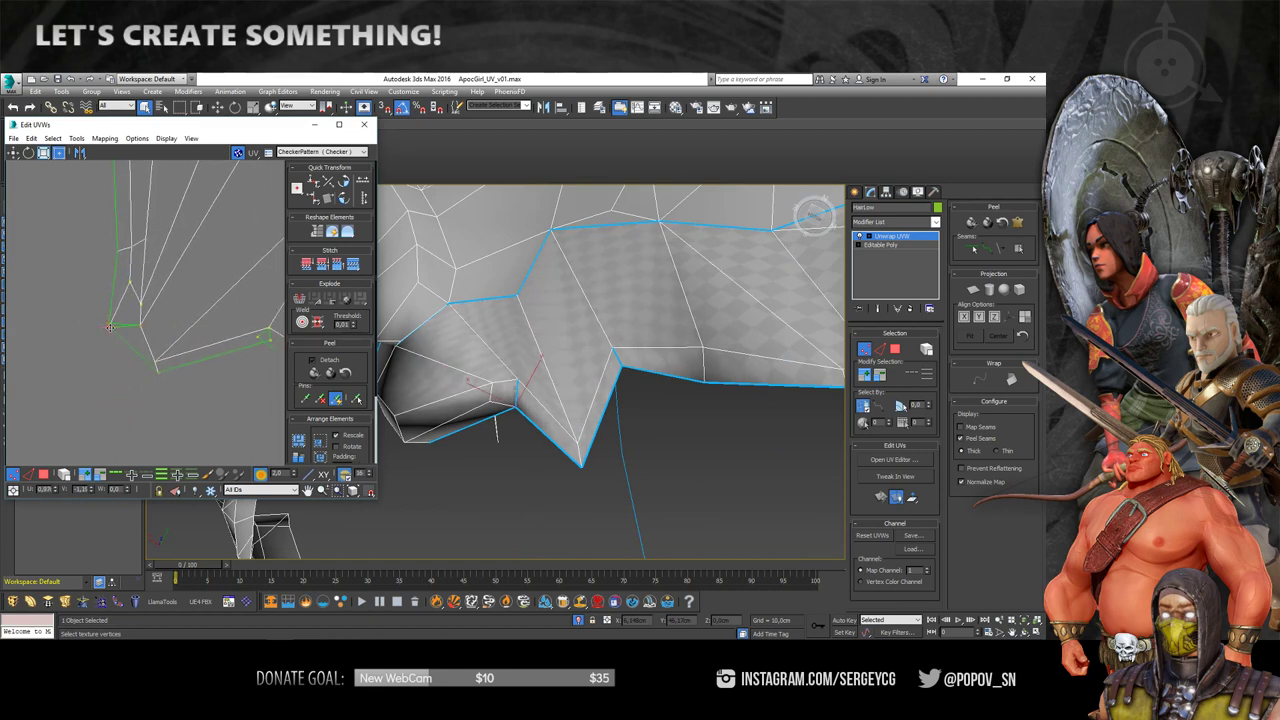
- Reset the value from 2,0 to 1,00, pull the corner vertex down, and reshape an edge vertex
{"action": "right_click", "coordinate": [294, 477]}
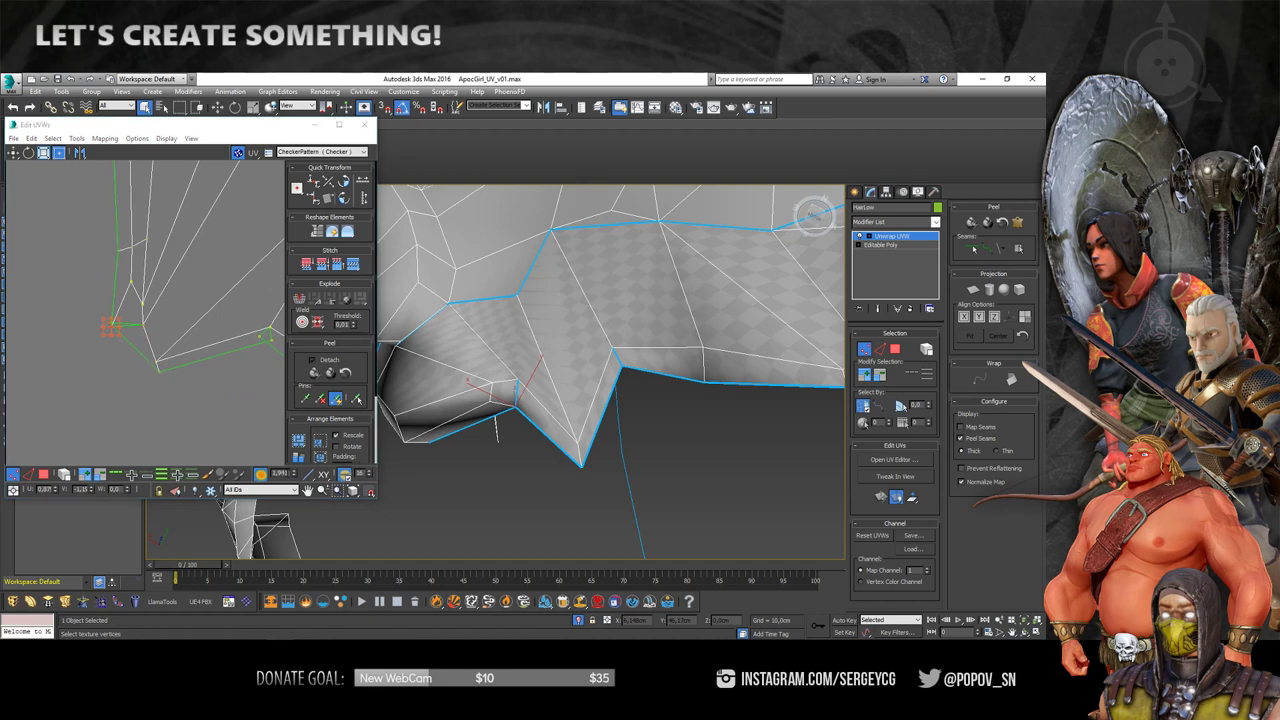
{"action": "left_click", "coordinate": [232, 419]}
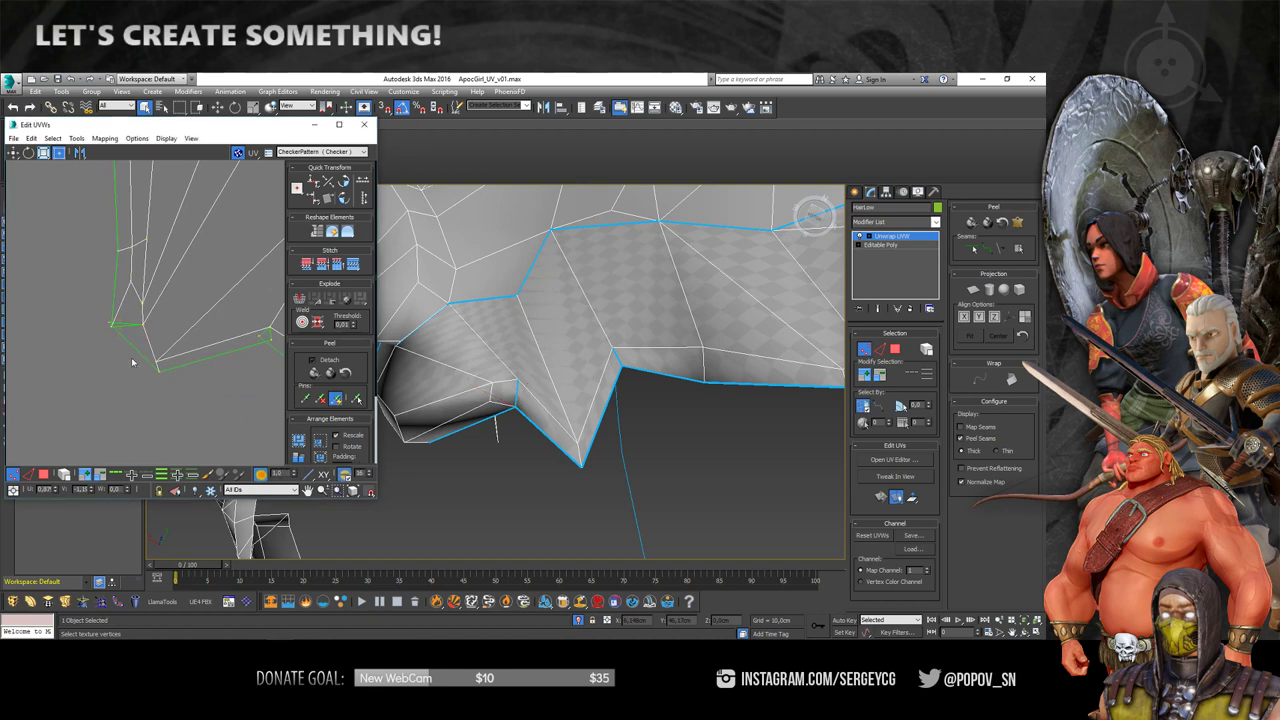
{"action": "mouse_move", "coordinate": [112, 324]}
{"action": "left_mouse_down"}
{"action": "mouse_move", "coordinate": [118, 352]}
{"action": "mouse_move", "coordinate": [125, 333]}
{"action": "mouse_move", "coordinate": [113, 329]}
{"action": "left_mouse_up"}
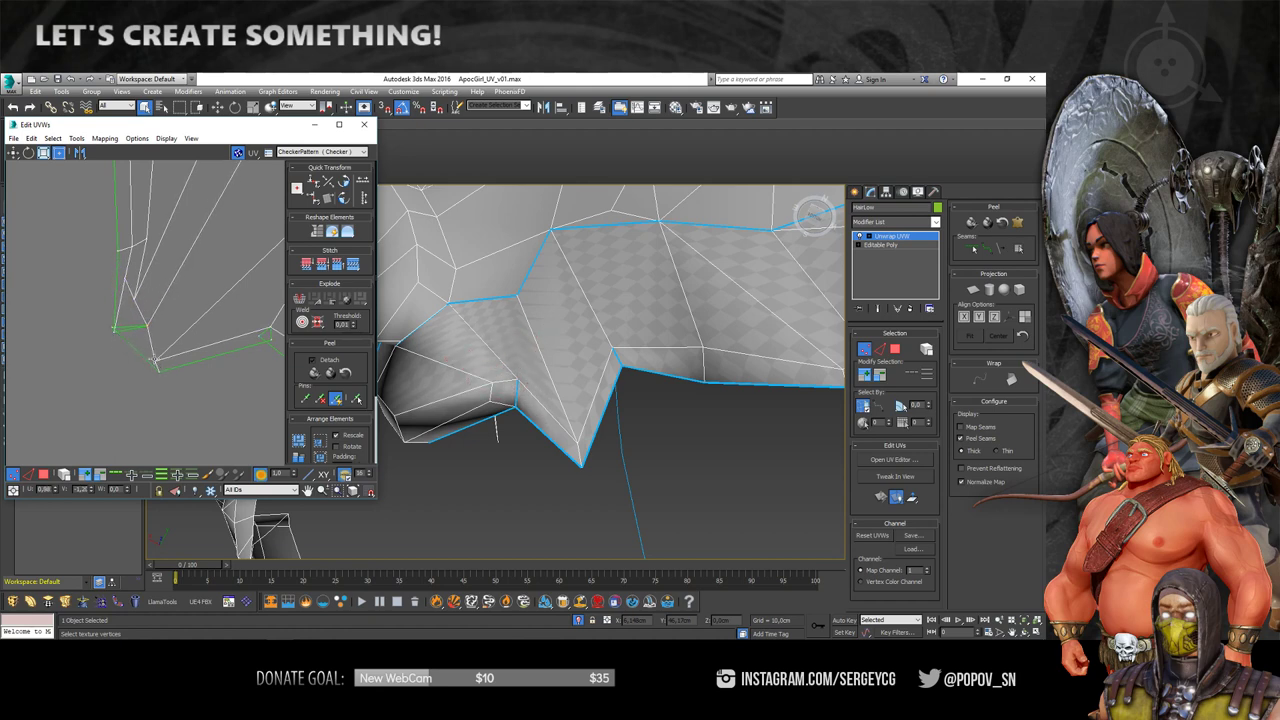
{"action": "scroll", "coordinate": [165, 357], "scroll_direction": "down", "scroll_amount": 2}
{"action": "left_click", "coordinate": [186, 347]}
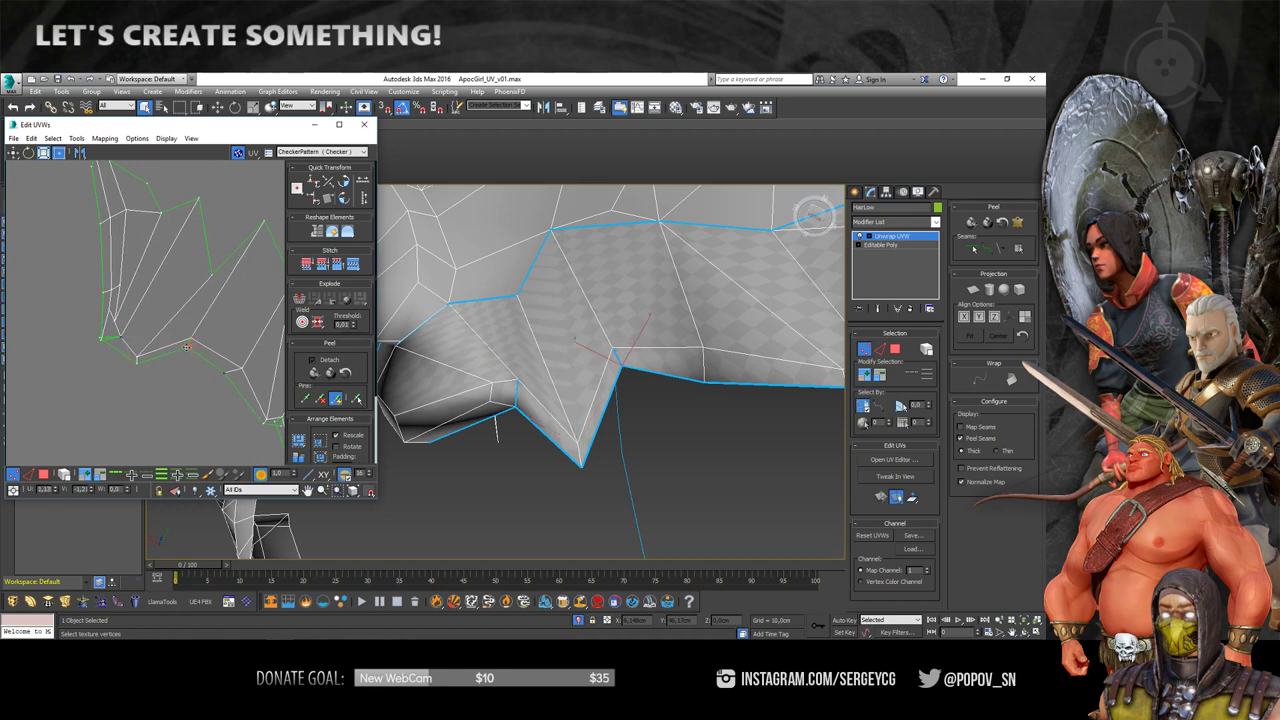
{"action": "left_click_drag", "start_coordinate": [186, 347], "coordinate": [154, 328]}
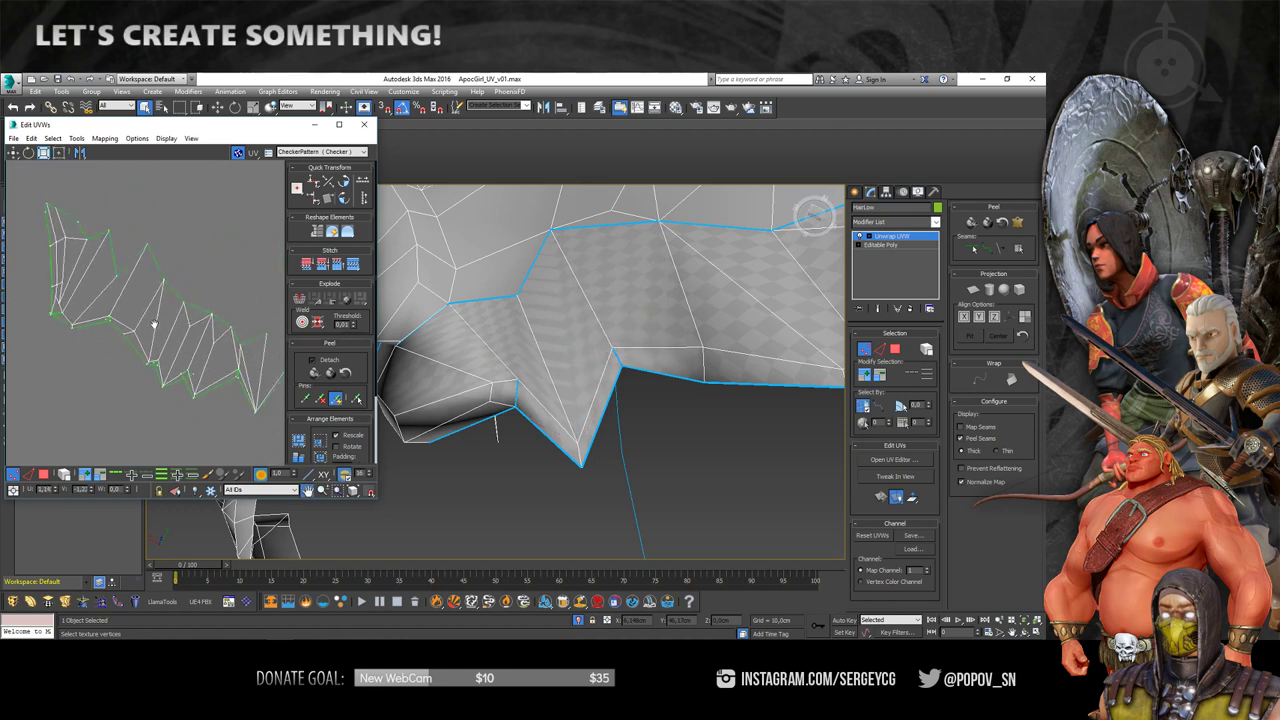
{"action": "scroll", "coordinate": [154, 325], "scroll_direction": "up", "scroll_amount": 3}
{"action": "scroll", "coordinate": [79, 240], "scroll_direction": "up", "scroll_amount": 2}
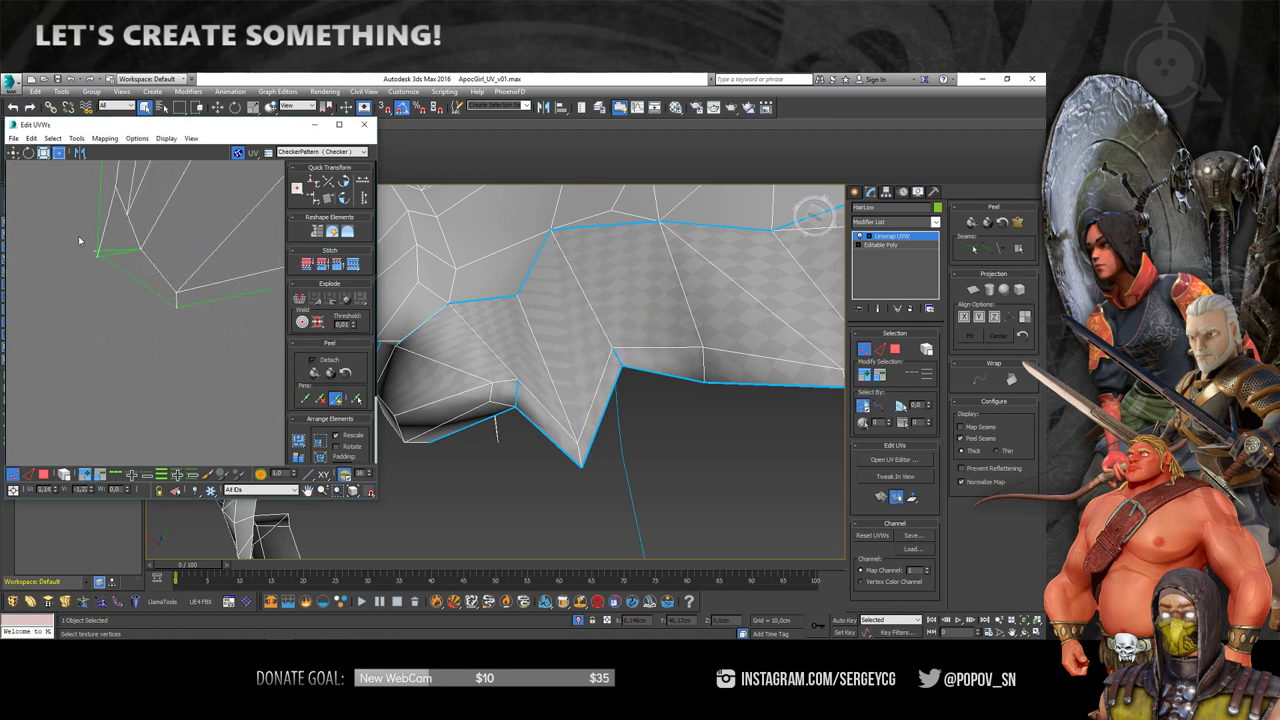
- Move a stray UV vertex near the strip's end right, then orbit to check the seam from the side
{"action": "right_click", "coordinate": [96, 259]}
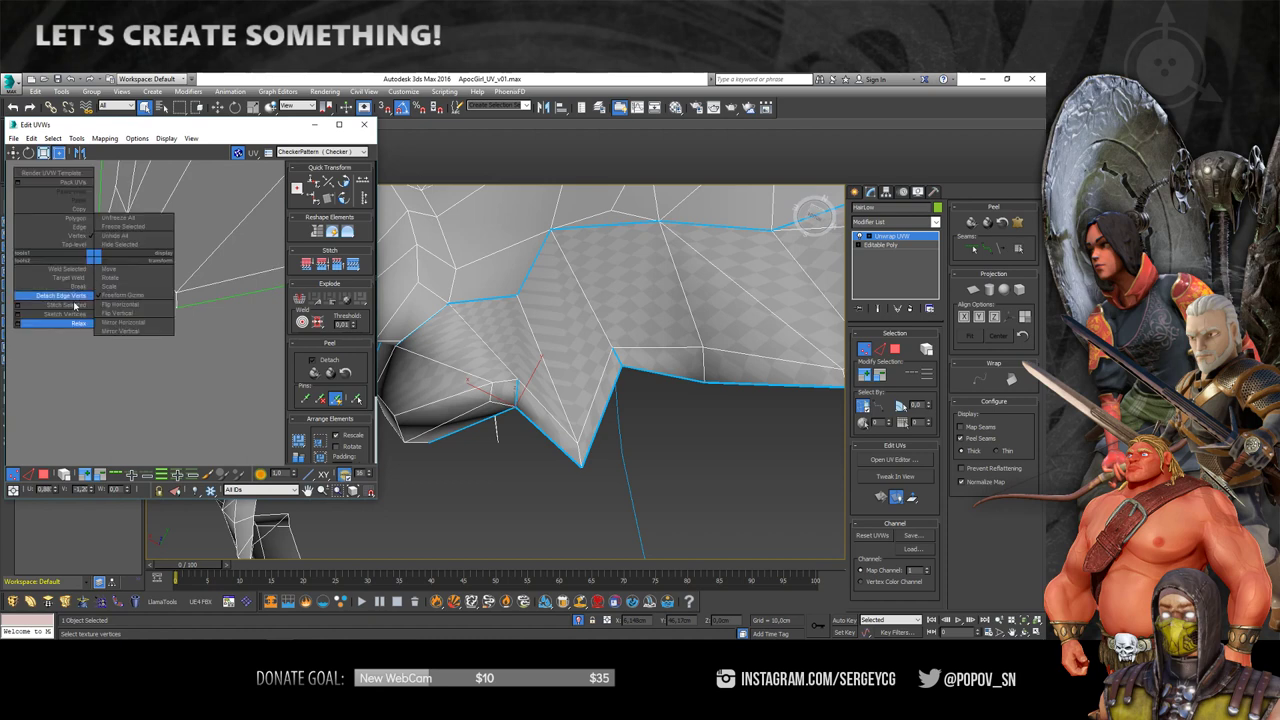
{"action": "middle_click_drag", "start_coordinate": [164, 272], "coordinate": [166, 358]}
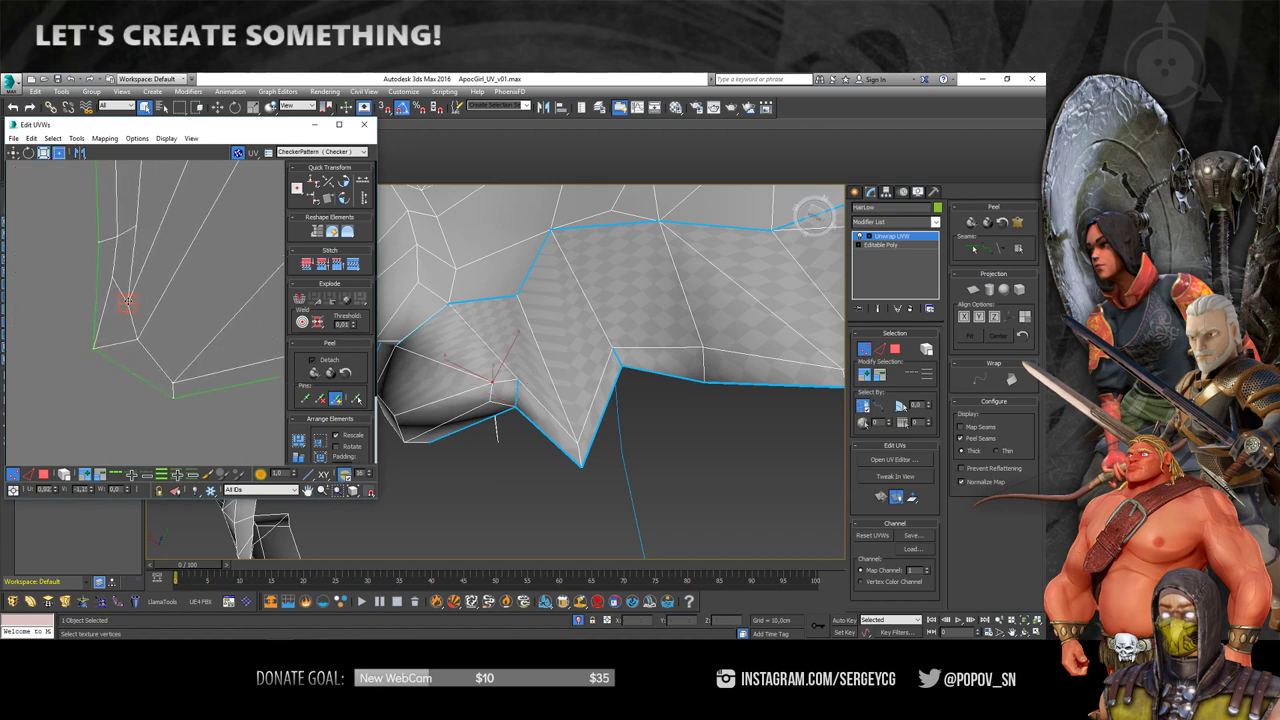
{"action": "middle_click_drag", "start_coordinate": [480, 360], "coordinate": [542, 379], "text": "alt"}
{"action": "left_click", "coordinate": [163, 299]}
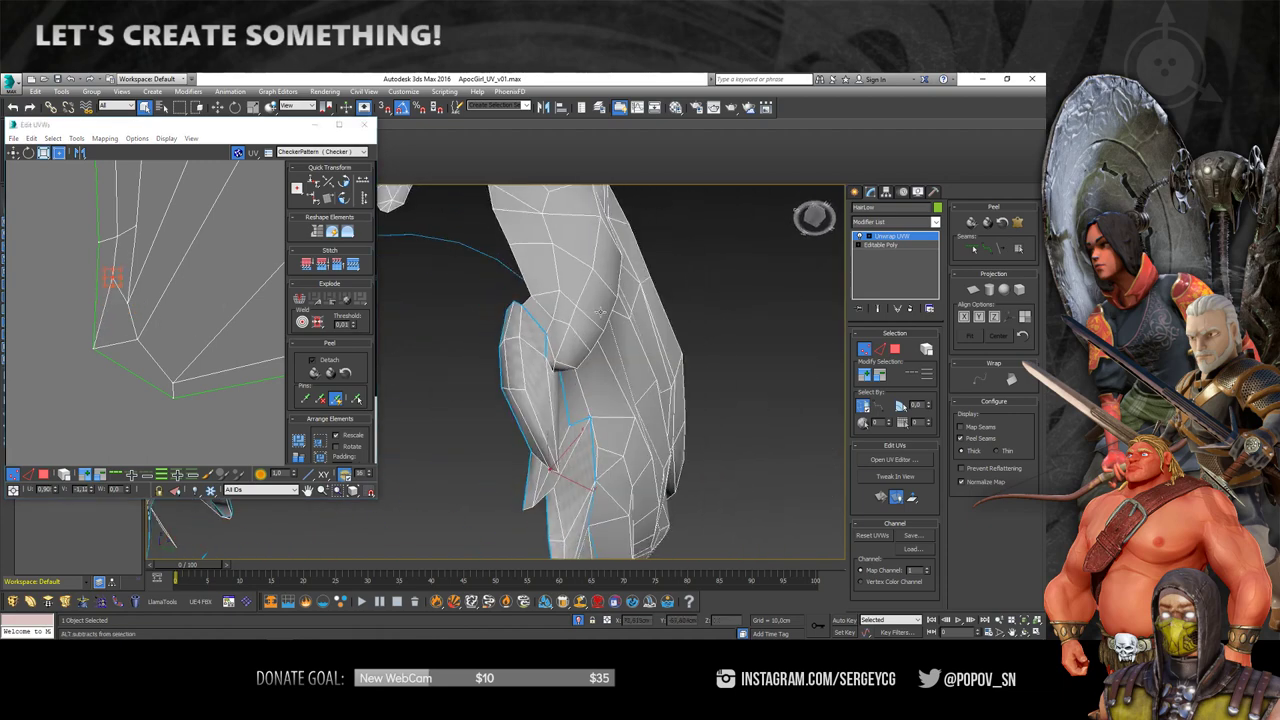
{"action": "left_click_drag", "start_coordinate": [112, 278], "coordinate": [139, 280]}
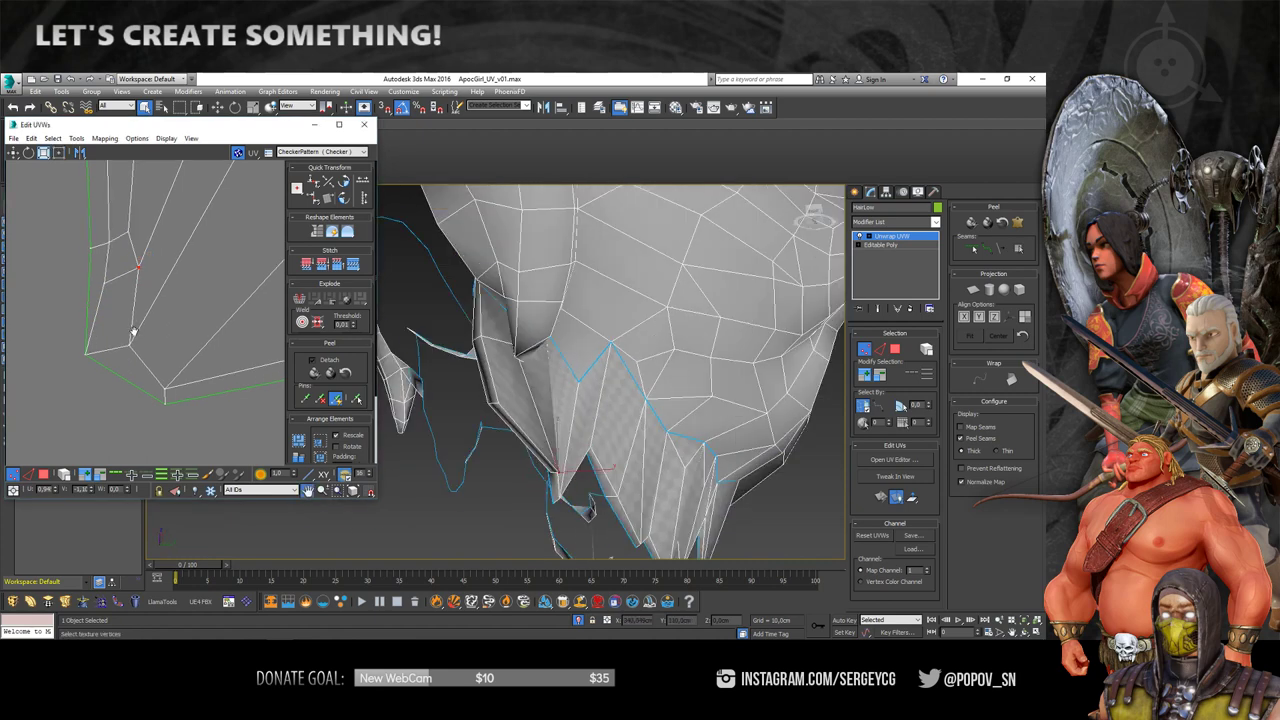
{"action": "scroll", "coordinate": [129, 329], "scroll_direction": "down", "scroll_amount": 3}
{"action": "scroll", "coordinate": [152, 335], "scroll_direction": "up", "scroll_amount": 1}
{"action": "scroll", "coordinate": [152, 335], "scroll_direction": "up", "scroll_amount": 3}
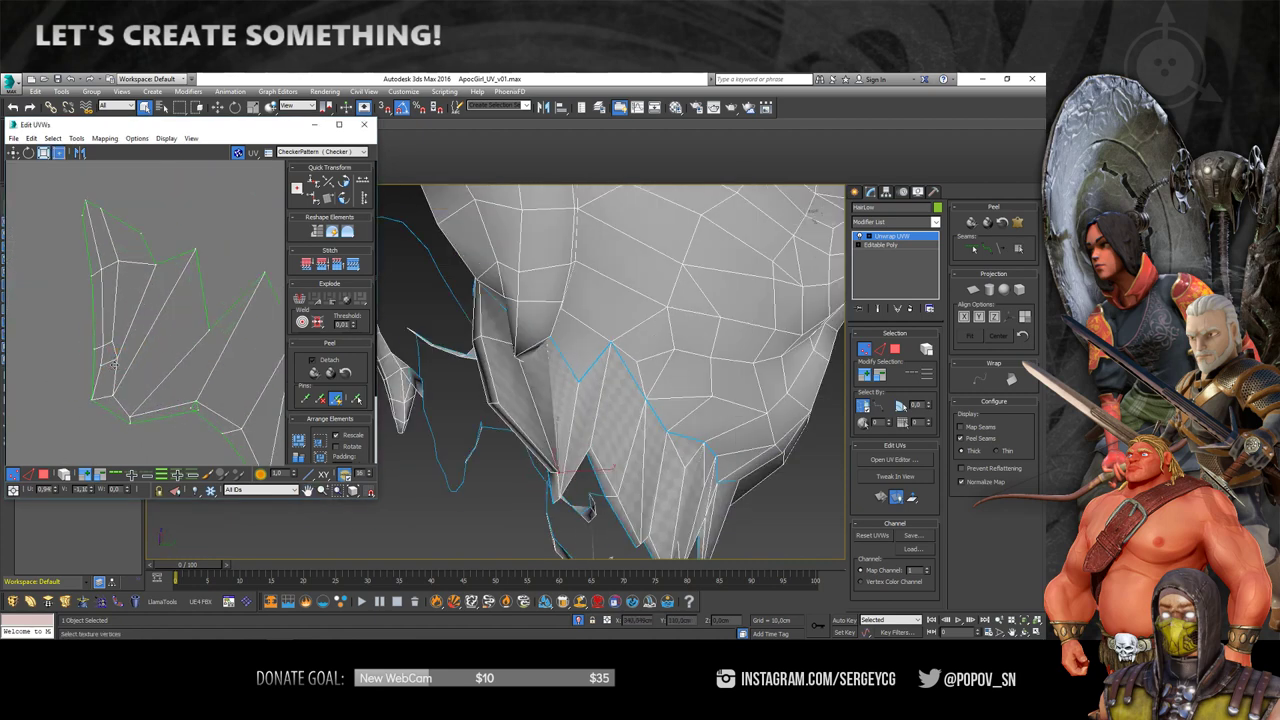
{"action": "scroll", "coordinate": [110, 346], "scroll_direction": "down", "scroll_amount": 3}
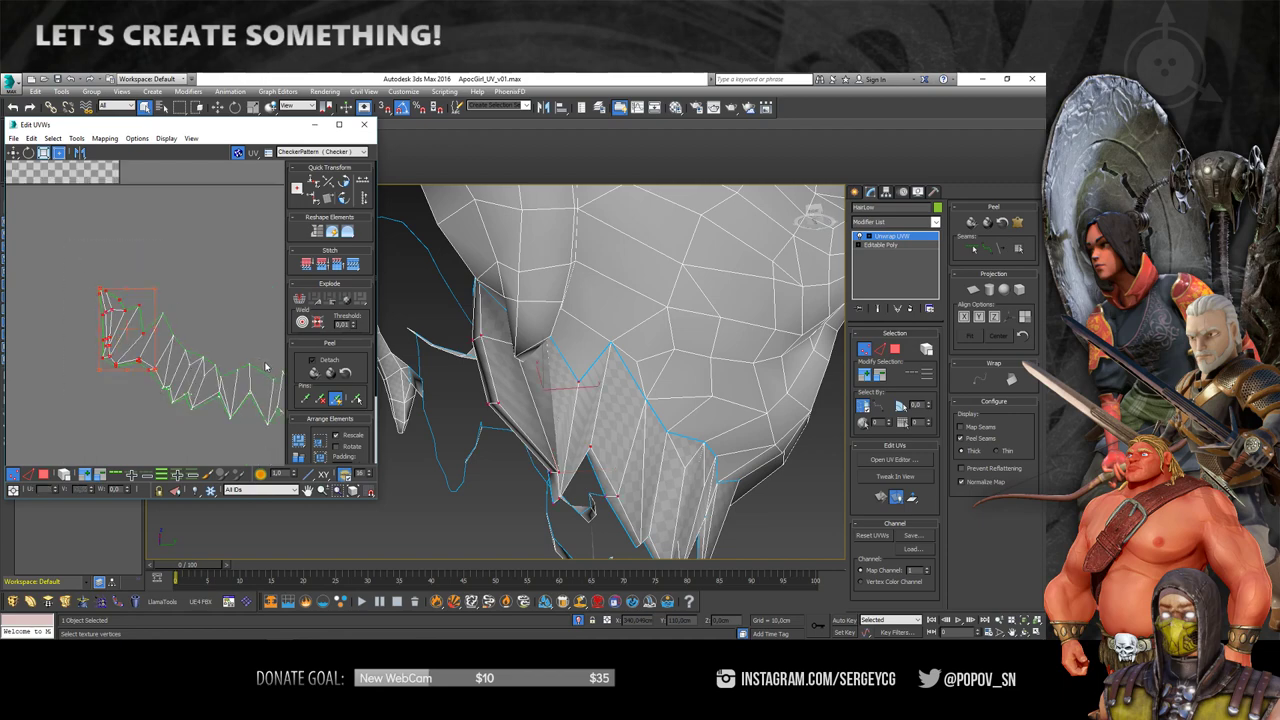
{"action": "mouse_move", "coordinate": [601, 403]}
{"action": "middle_mouse_down", "text": "alt"}
{"action": "mouse_move", "coordinate": [678, 332]}
{"action": "mouse_move", "coordinate": [560, 408]}
{"action": "middle_mouse_up", "text": "alt"}
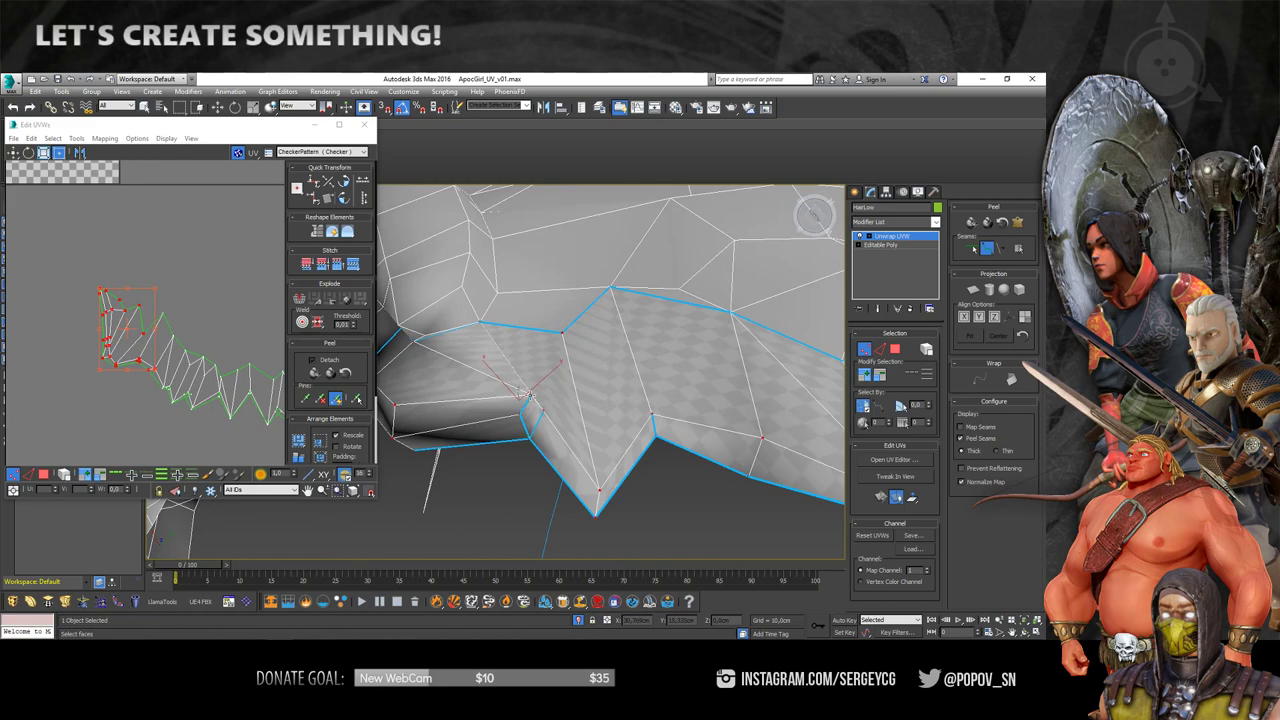
- Switch Edit UVWs to Polygon mode and select the whole fringe UV strip
{"action": "middle_click_drag", "start_coordinate": [530, 394], "coordinate": [880, 363], "text": "alt"}
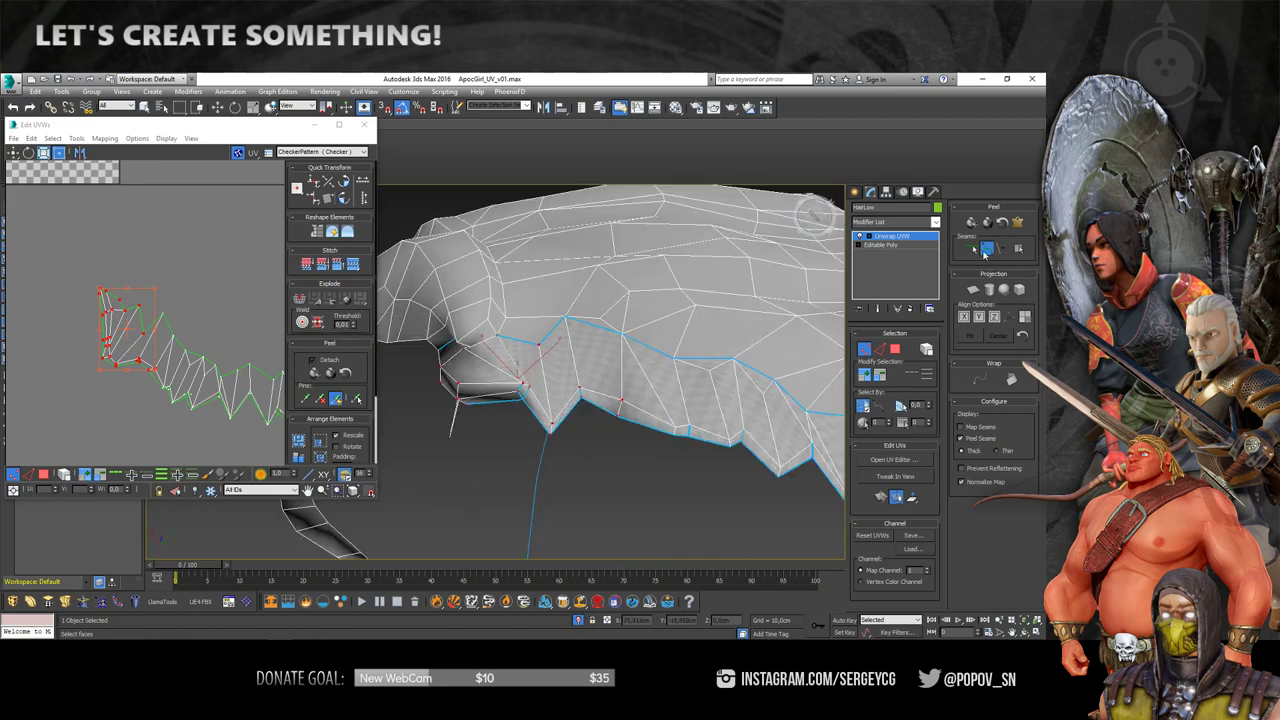
{"action": "scroll", "coordinate": [561, 412], "scroll_direction": "up", "scroll_amount": 2}
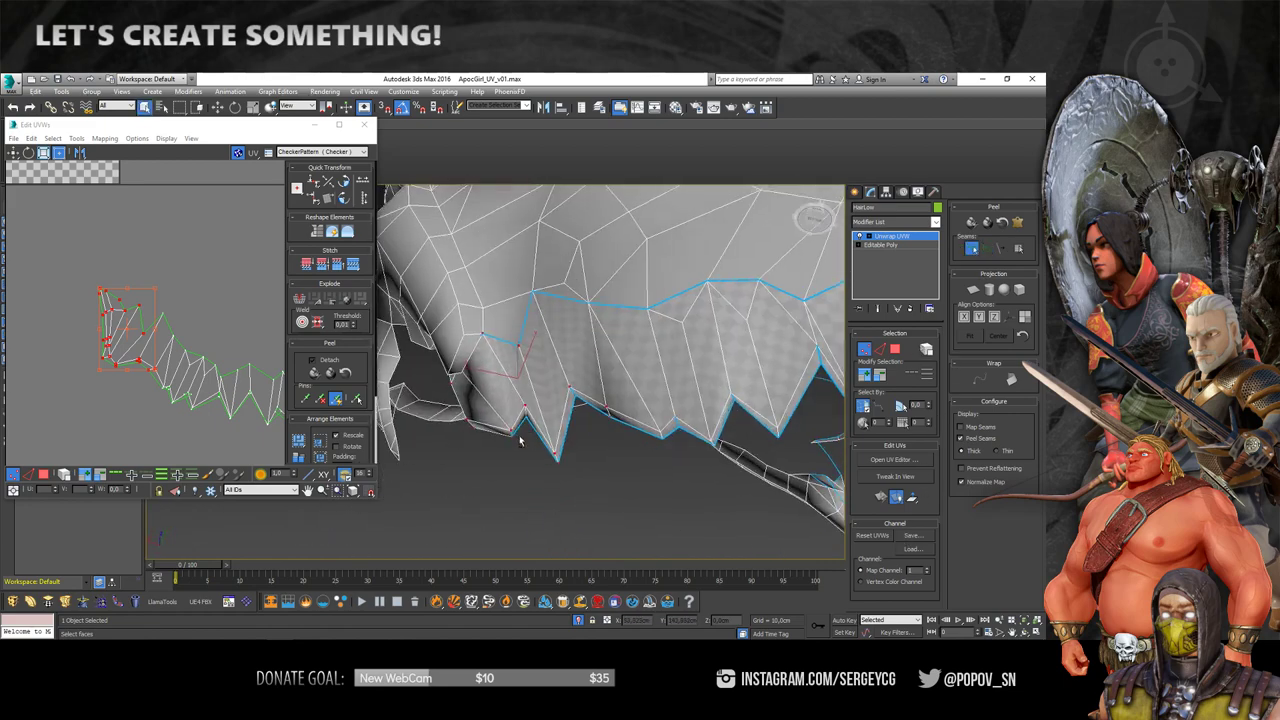
{"action": "scroll", "coordinate": [558, 418], "scroll_direction": "up", "scroll_amount": 2}
{"action": "scroll", "coordinate": [553, 425], "scroll_direction": "up", "scroll_amount": 2}
{"action": "scroll", "coordinate": [557, 434], "scroll_direction": "down", "scroll_amount": 4}
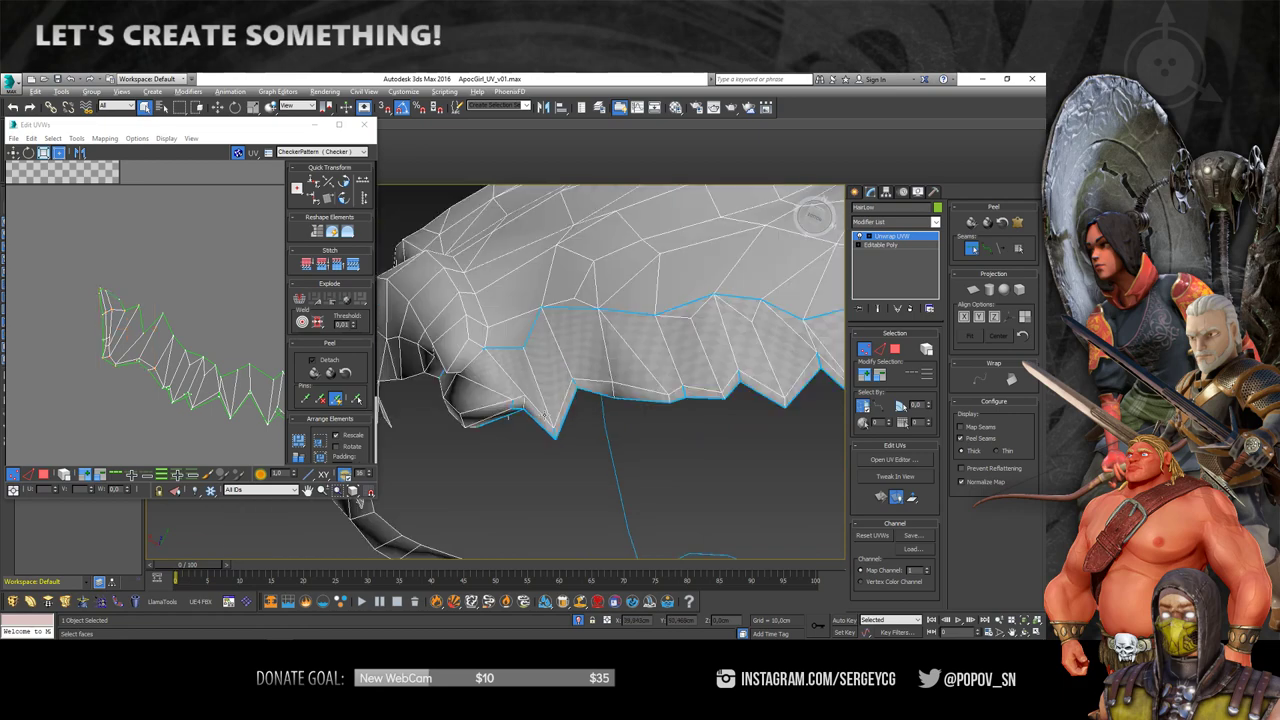
{"action": "scroll", "coordinate": [549, 418], "scroll_direction": "up", "scroll_amount": 2}
{"action": "middle_click_drag", "start_coordinate": [690, 403], "coordinate": [560, 430], "text": "alt"}
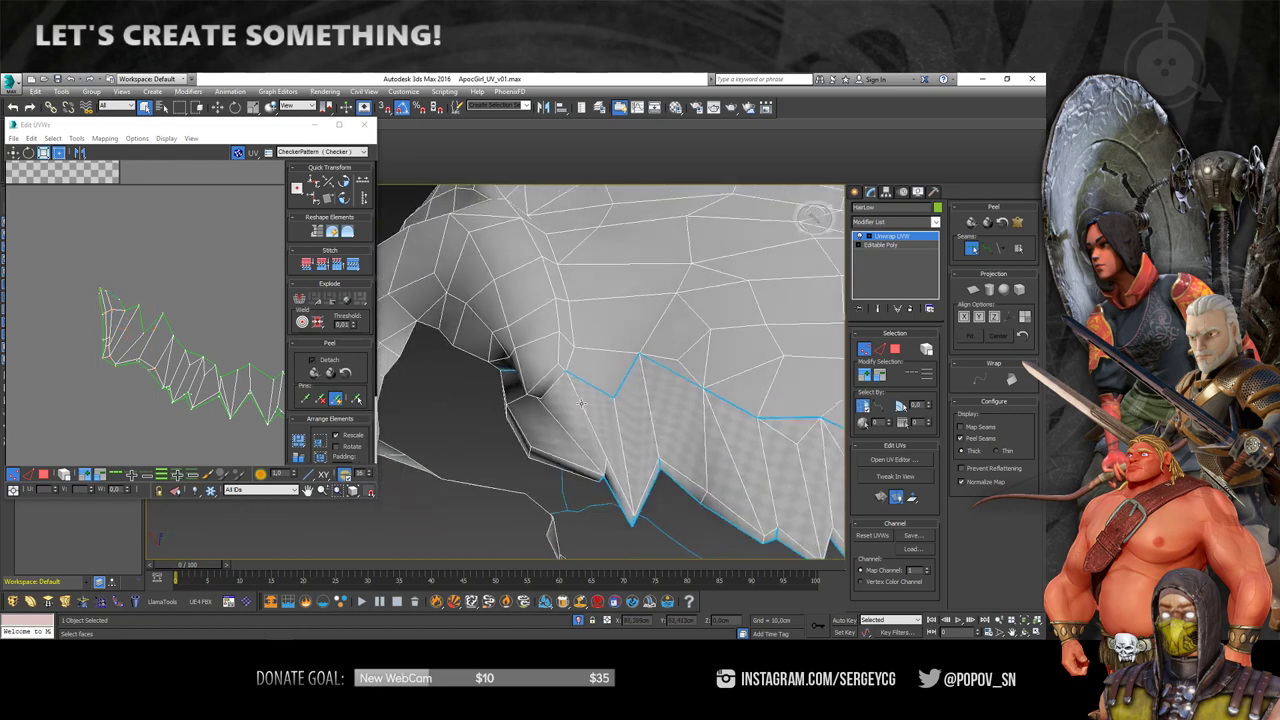
{"action": "left_click", "coordinate": [43, 474]}
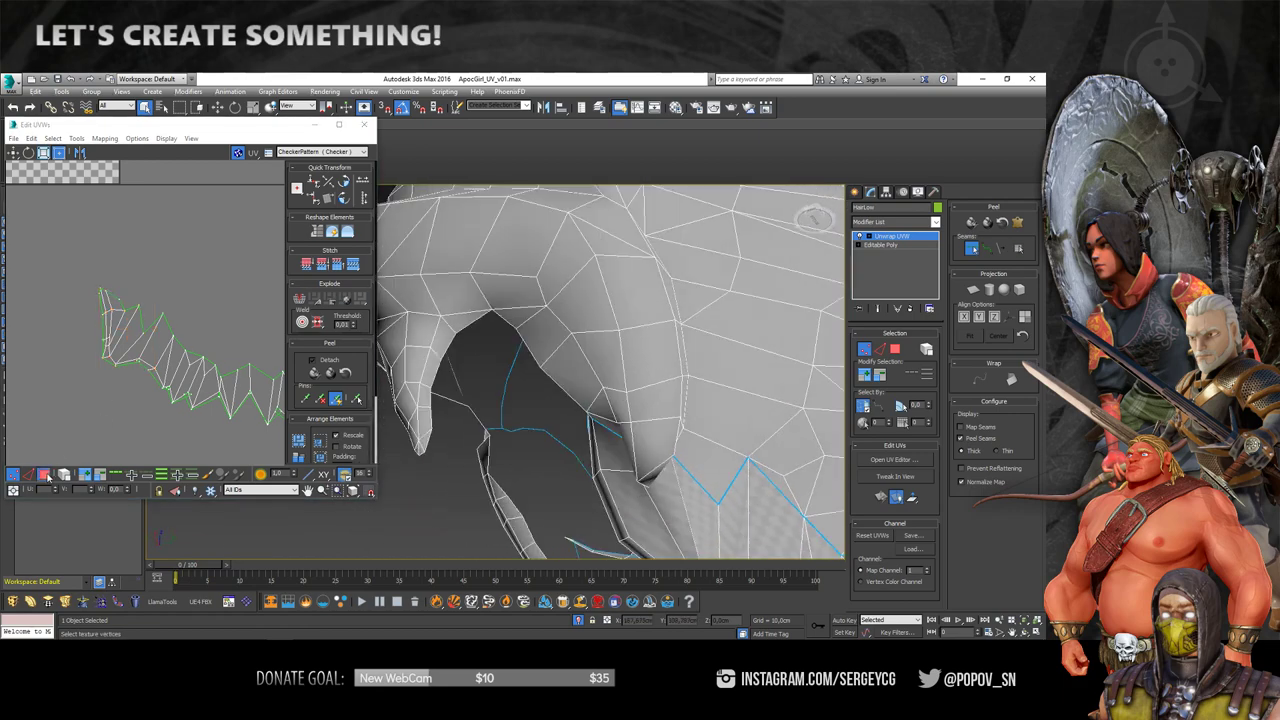
{"action": "left_click", "coordinate": [106, 326]}
- Relax the fringe strip By Polygon Angles, stopping once it looks even, then deselect it
{"action": "middle_click_drag", "start_coordinate": [147, 347], "coordinate": [180, 330]}
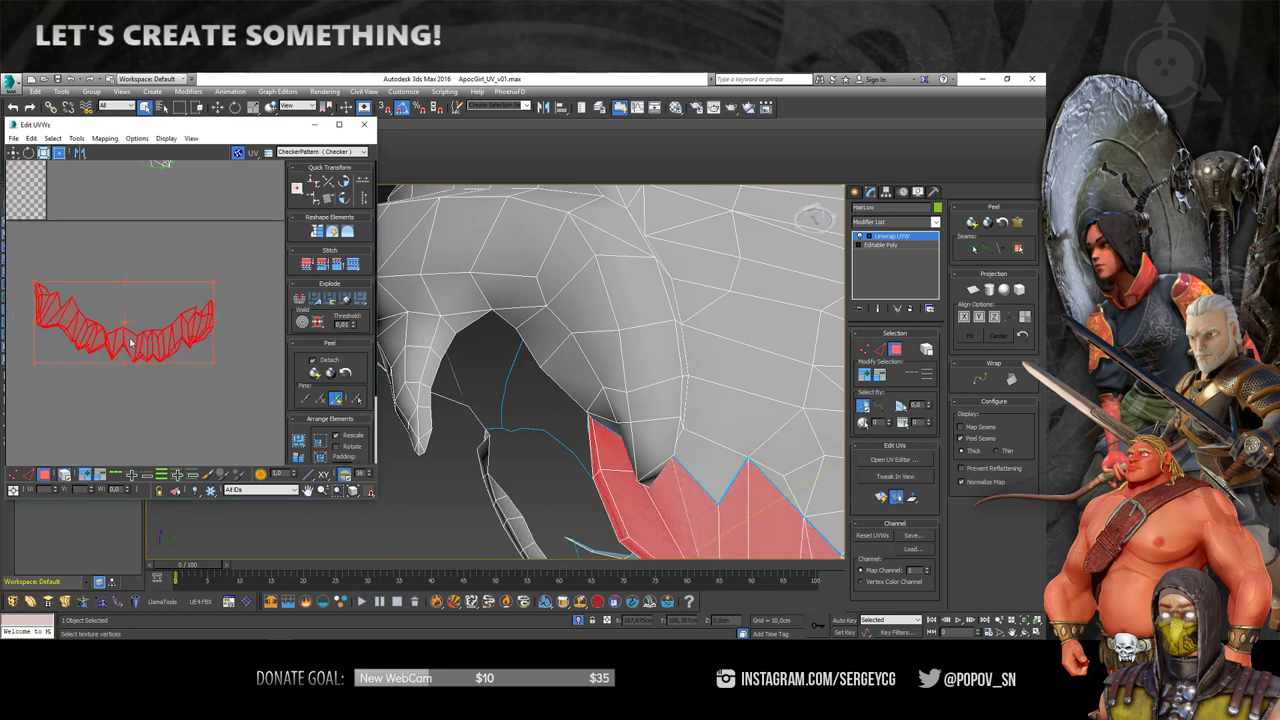
{"action": "scroll", "coordinate": [180, 330], "scroll_direction": "up", "scroll_amount": 2}
{"action": "right_click", "coordinate": [200, 330]}
{"action": "left_click", "coordinate": [124, 399]}
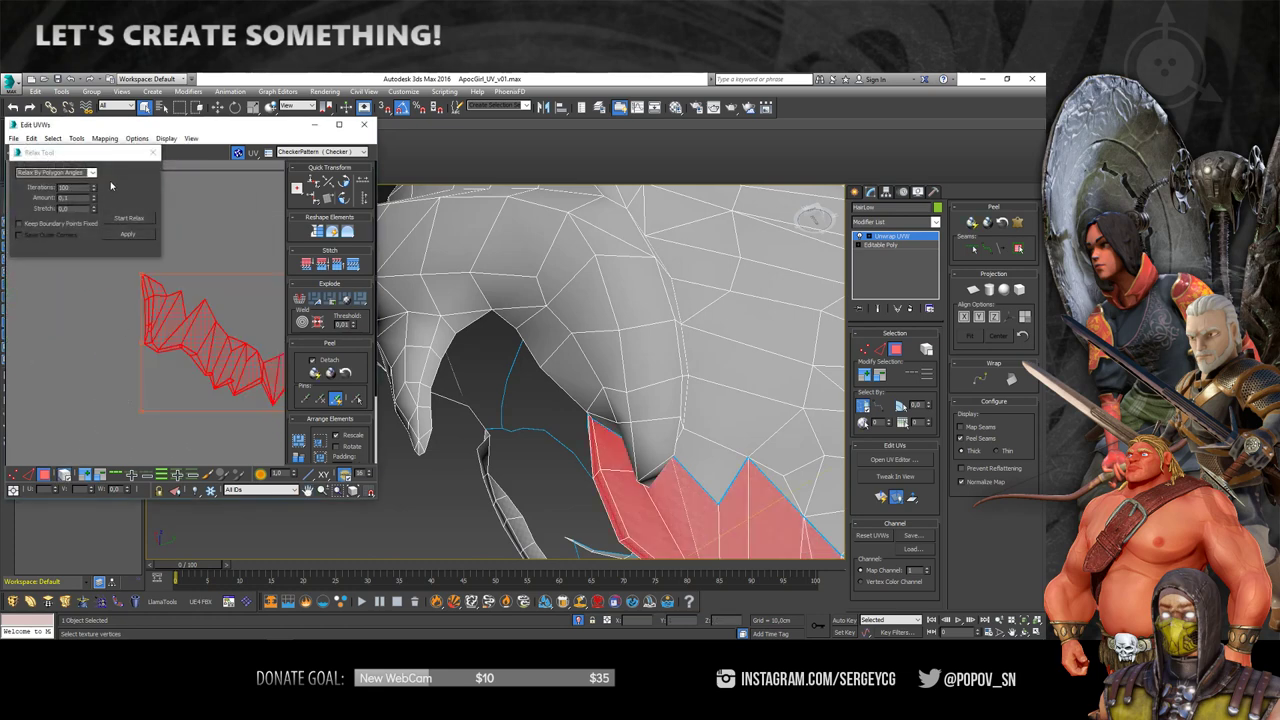
{"action": "left_click", "coordinate": [92, 172]}
{"action": "left_click", "coordinate": [50, 194]}
{"action": "left_click", "coordinate": [128, 219]}
{"action": "left_click", "coordinate": [128, 219]}
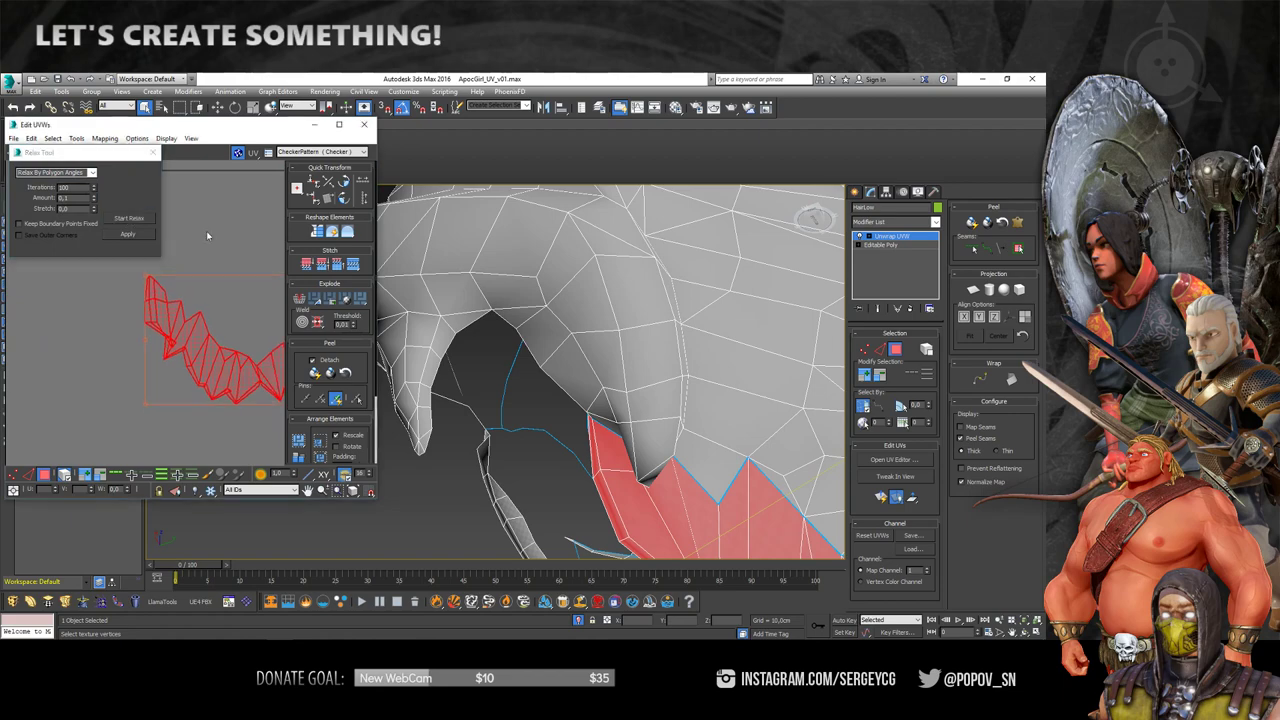
{"action": "left_click", "coordinate": [170, 343]}
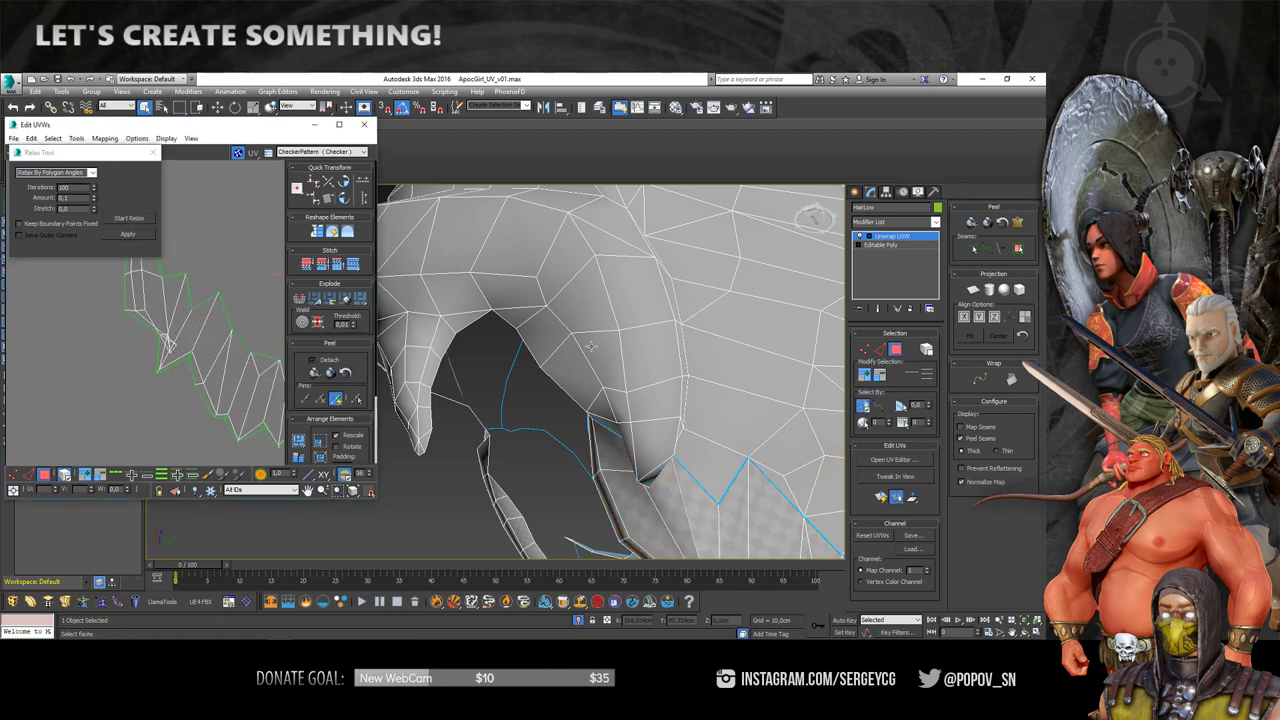
- Switch to Vertex mode and pull a stray UV vertex left into line
{"action": "mouse_move", "coordinate": [675, 404]}
{"action": "middle_mouse_down", "text": "alt"}
{"action": "mouse_move", "coordinate": [516, 380]}
{"action": "mouse_move", "coordinate": [463, 301]}
{"action": "middle_mouse_up", "text": "alt"}
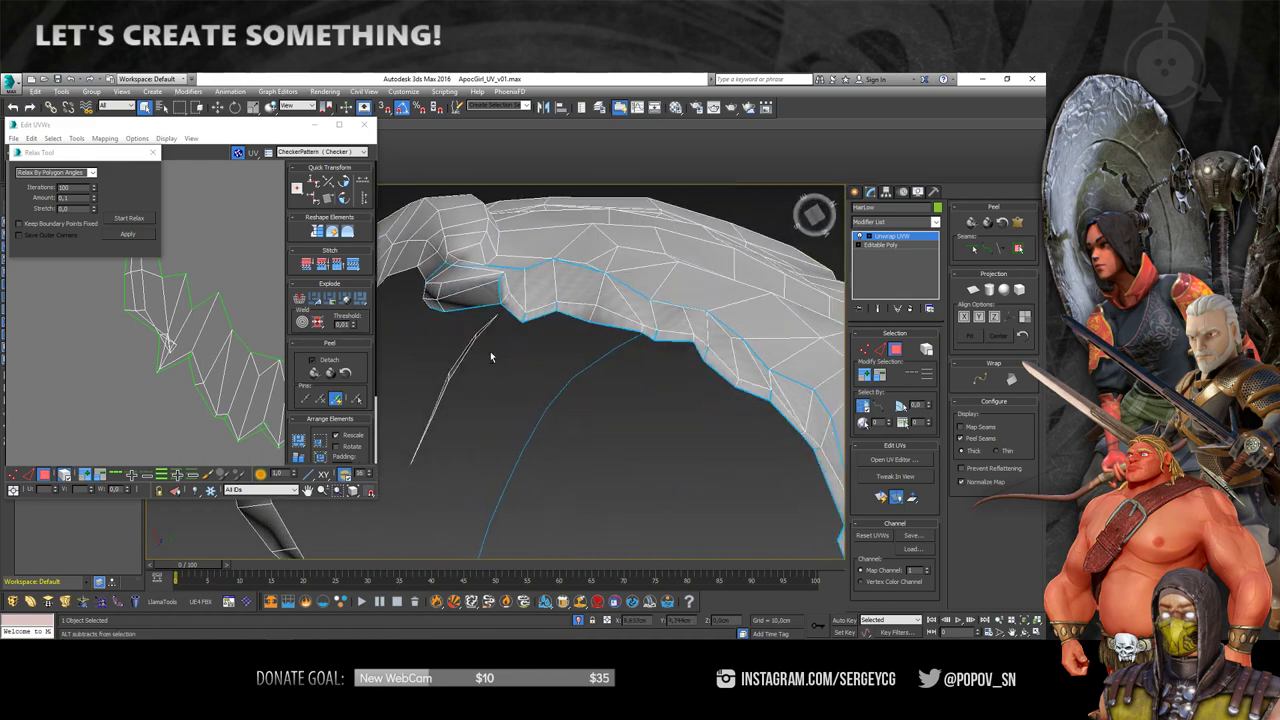
{"action": "scroll", "coordinate": [463, 301], "scroll_direction": "up", "scroll_amount": 5}
{"action": "scroll", "coordinate": [460, 301], "scroll_direction": "up", "scroll_amount": 2}
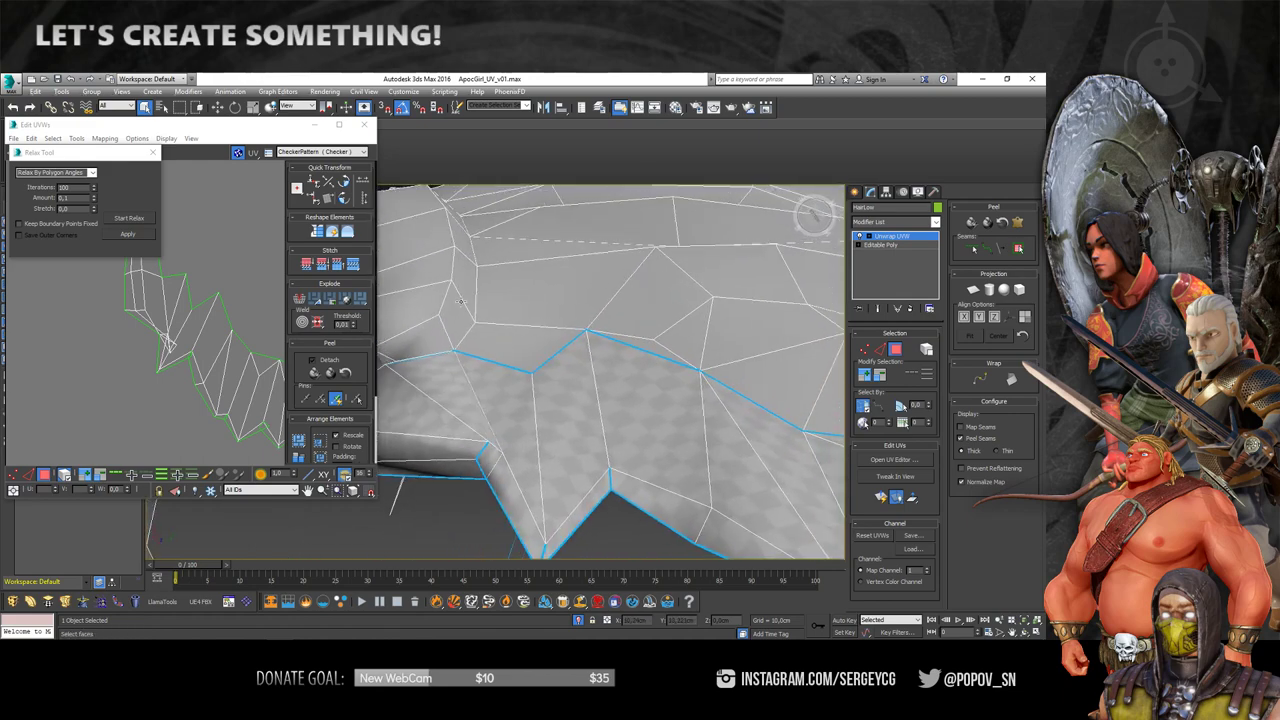
{"action": "scroll", "coordinate": [456, 300], "scroll_direction": "down", "scroll_amount": 3}
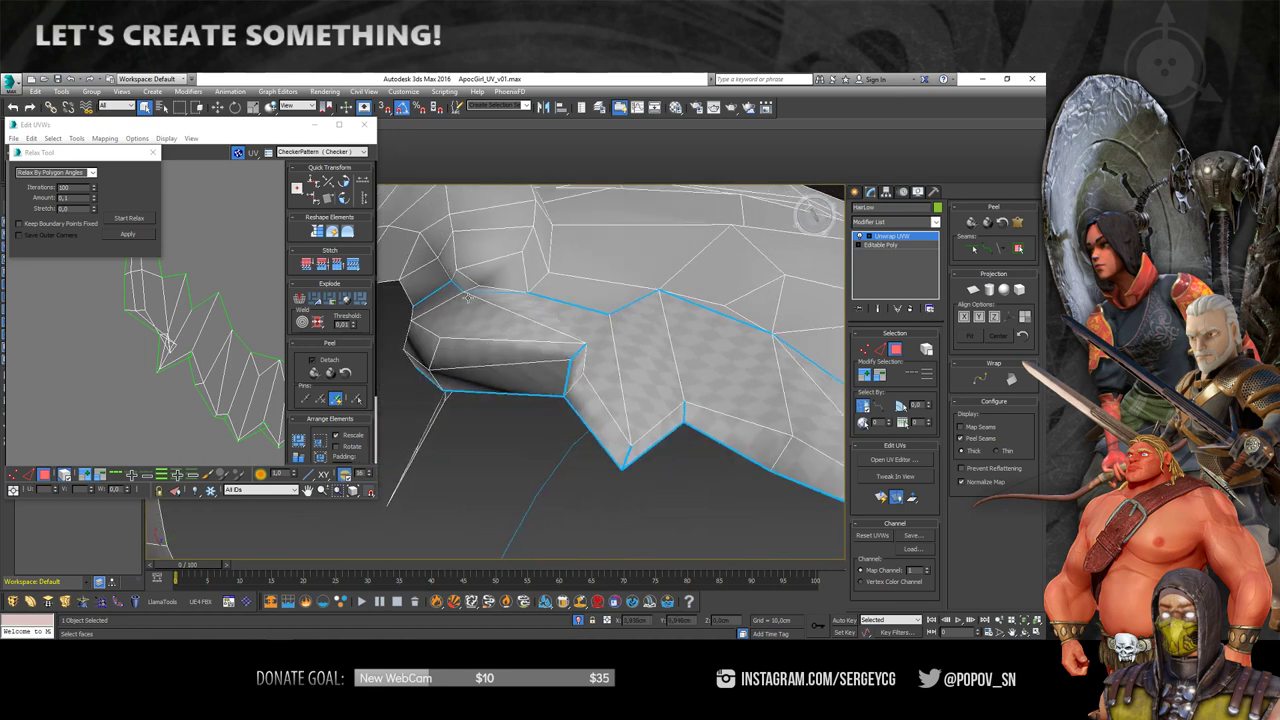
{"action": "scroll", "coordinate": [466, 297], "scroll_direction": "up", "scroll_amount": 4}
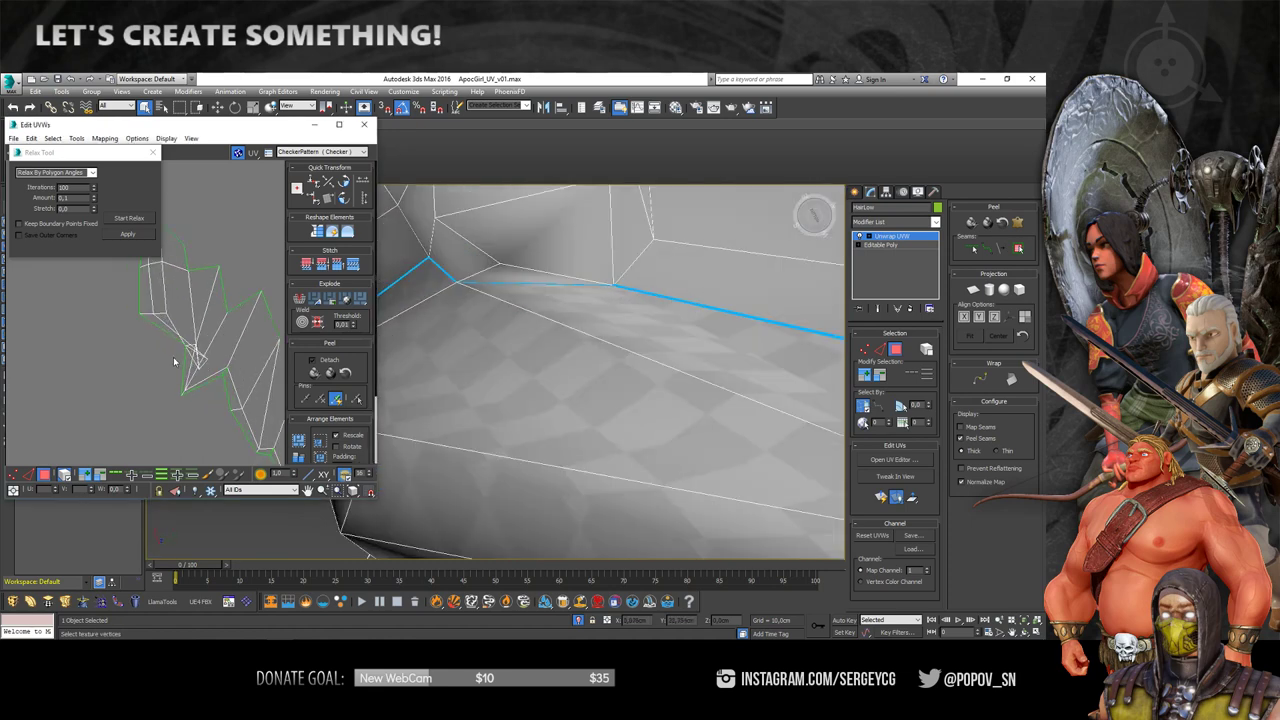
{"action": "scroll", "coordinate": [174, 362], "scroll_direction": "up", "scroll_amount": 2}
{"action": "left_click", "coordinate": [16, 473]}
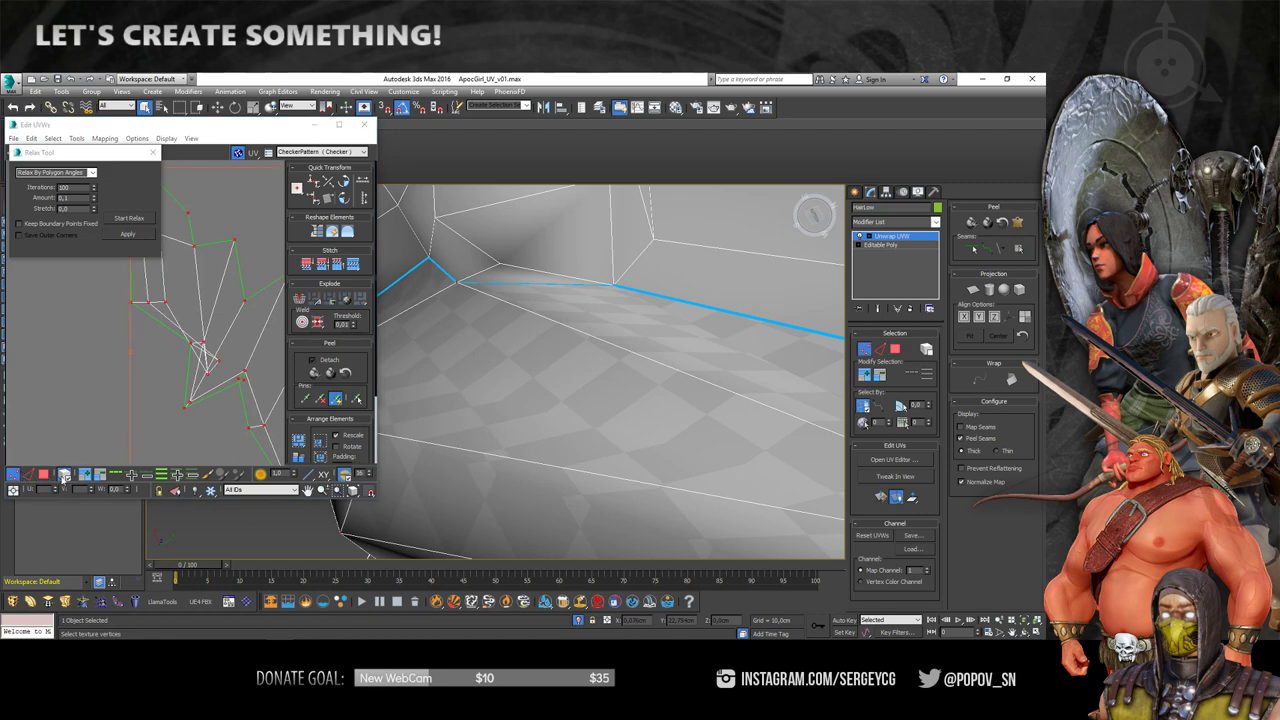
{"action": "mouse_move", "coordinate": [210, 376]}
{"action": "left_mouse_down"}
{"action": "mouse_move", "coordinate": [148, 368]}
{"action": "mouse_move", "coordinate": [196, 355]}
{"action": "left_mouse_up"}
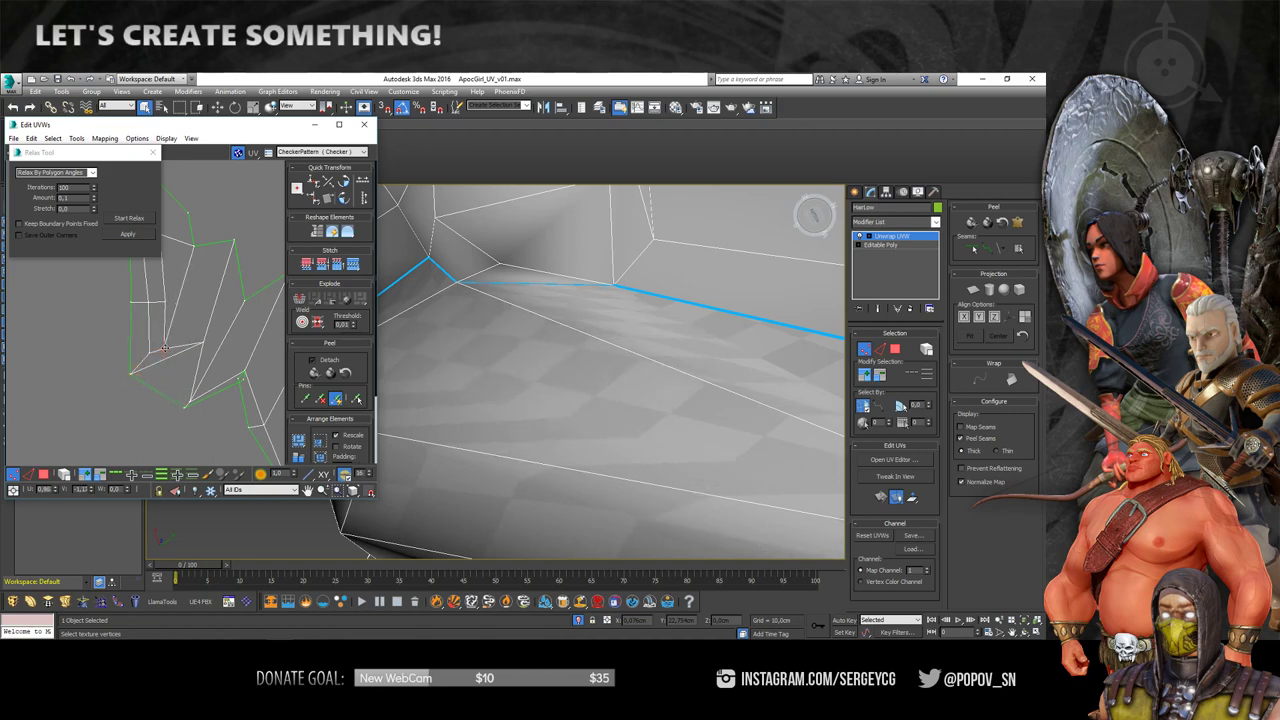
- Move a stray UV vertex into place after checking the seam on the mesh
{"action": "mouse_move", "coordinate": [640, 370]}
{"action": "middle_mouse_down"}
{"action": "mouse_move", "coordinate": [599, 377]}
{"action": "mouse_move", "coordinate": [411, 306]}
{"action": "middle_mouse_up"}
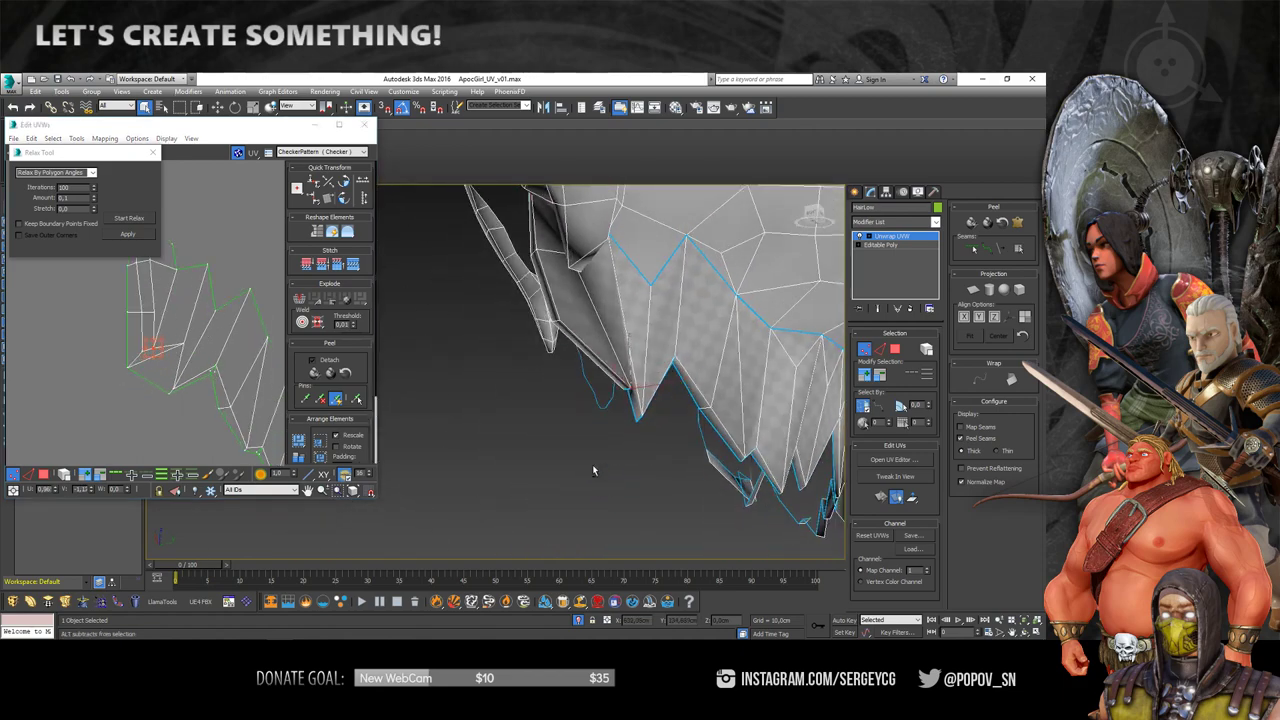
{"action": "scroll", "coordinate": [142, 344], "scroll_direction": "up", "scroll_amount": 2}
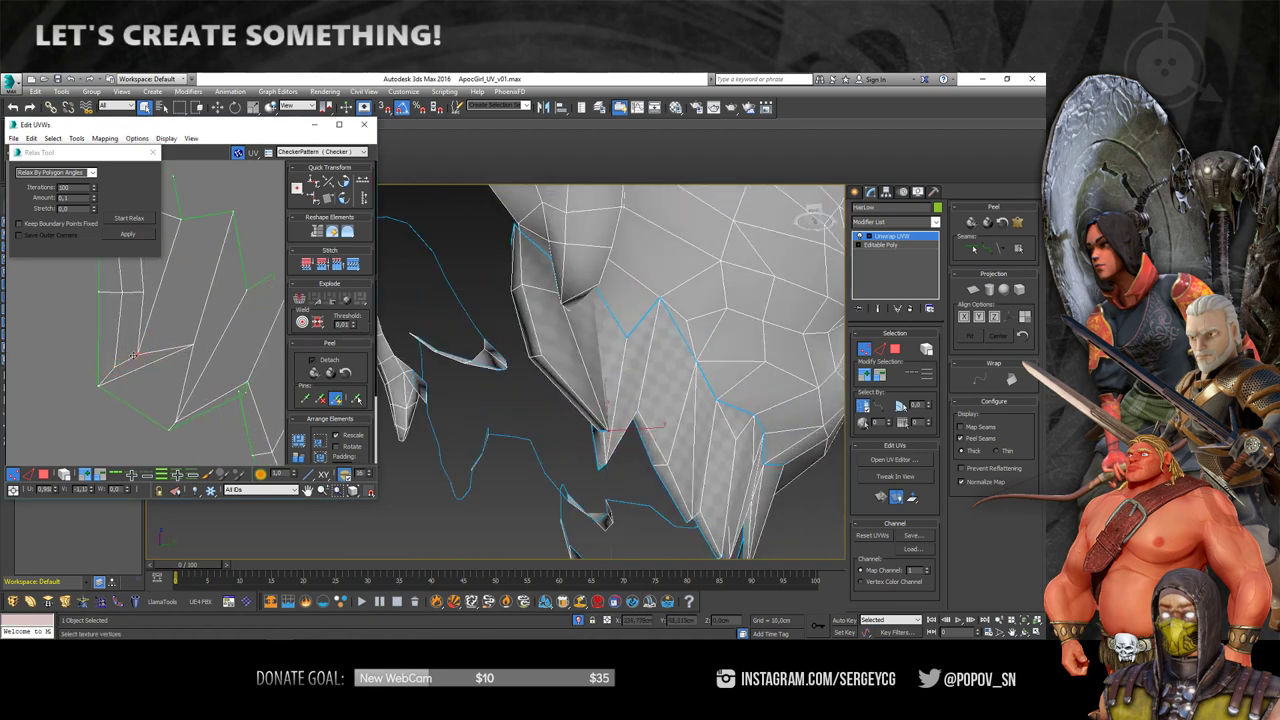
{"action": "mouse_move", "coordinate": [160, 303]}
{"action": "middle_mouse_down"}
{"action": "mouse_move", "coordinate": [194, 333]}
{"action": "mouse_move", "coordinate": [140, 326]}
{"action": "middle_mouse_up"}
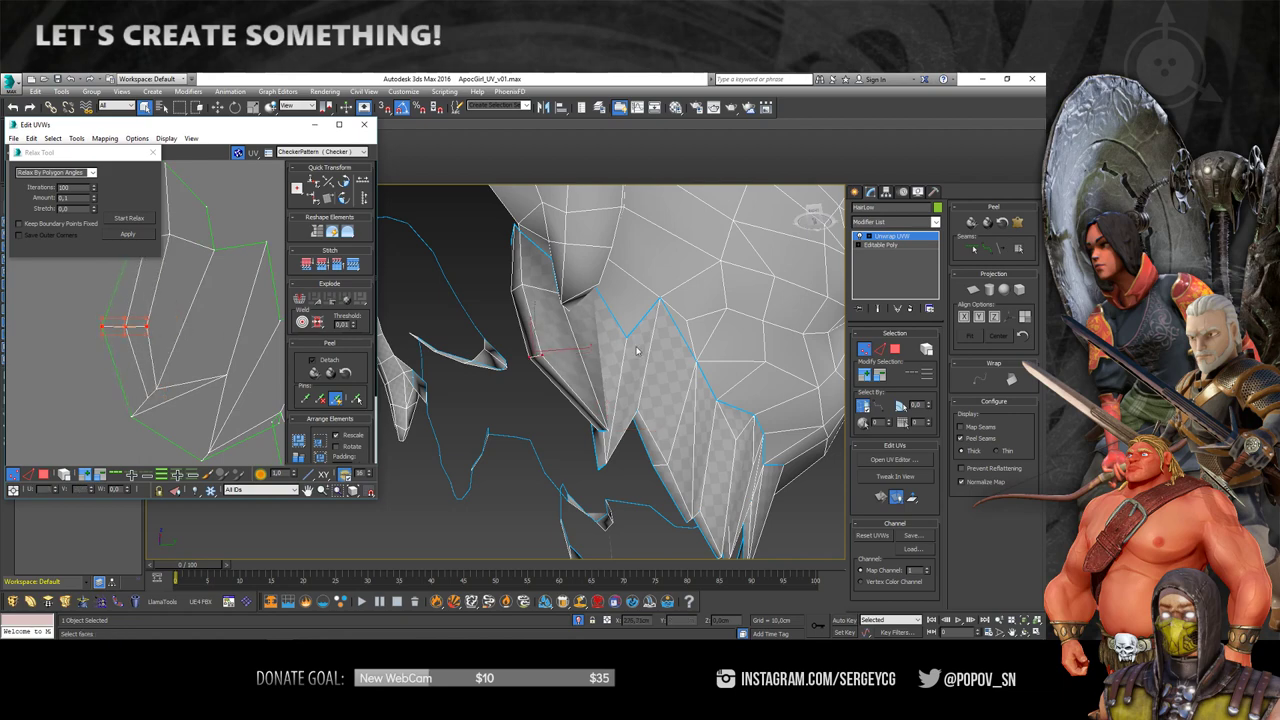
{"action": "middle_click_drag", "start_coordinate": [560, 372], "coordinate": [640, 360], "text": "alt"}
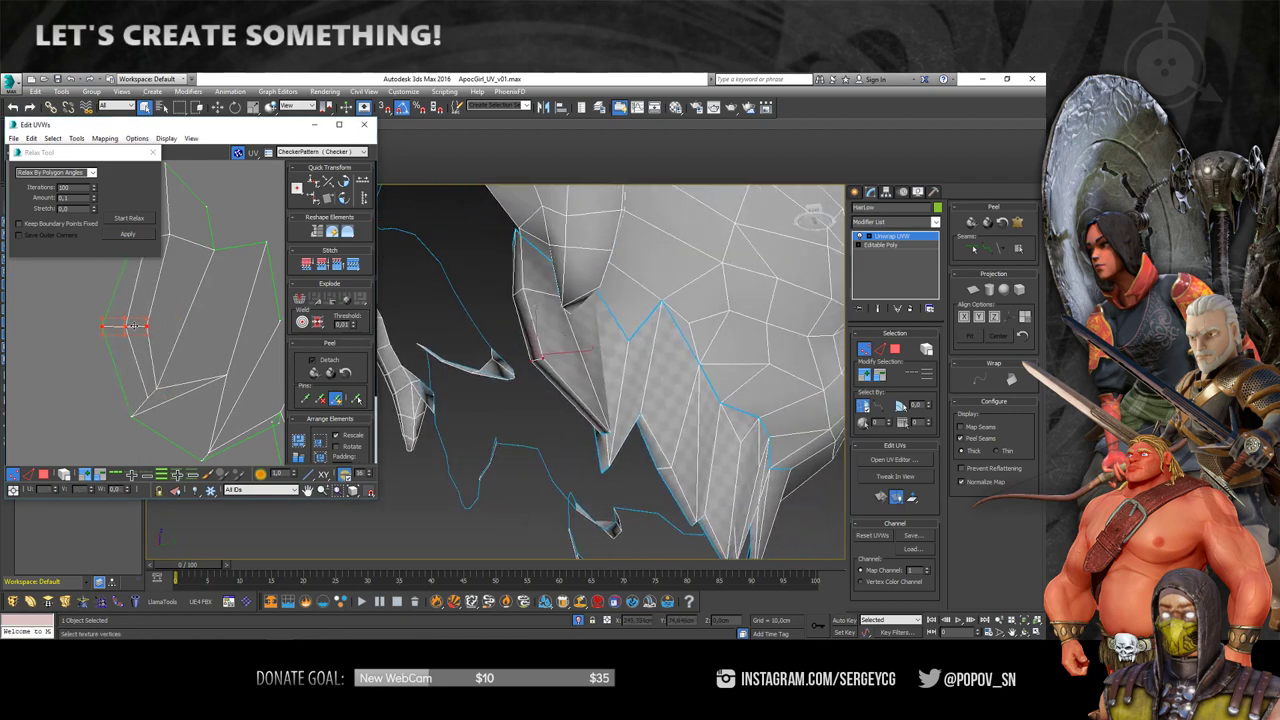
{"action": "mouse_move", "coordinate": [126, 325]}
{"action": "left_mouse_down"}
{"action": "mouse_move", "coordinate": [143, 313]}
{"action": "mouse_move", "coordinate": [123, 313]}
{"action": "left_mouse_up"}
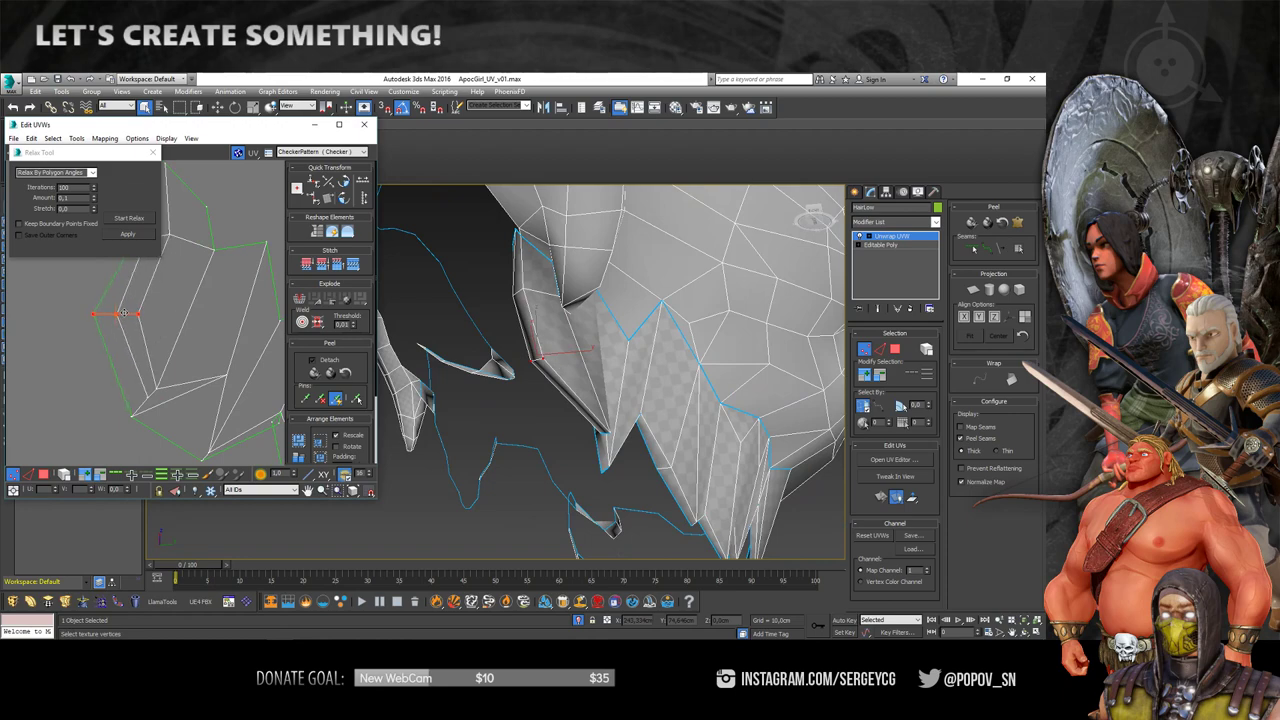
- Select another stray edge vertex and orbit so the seam edge runs horizontally
{"action": "middle_click_drag", "start_coordinate": [237, 328], "coordinate": [267, 380]}
{"action": "mouse_move", "coordinate": [580, 360]}
{"action": "middle_mouse_down", "text": "alt"}
{"action": "mouse_move", "coordinate": [533, 362]}
{"action": "mouse_move", "coordinate": [586, 274]}
{"action": "middle_mouse_up", "text": "alt"}
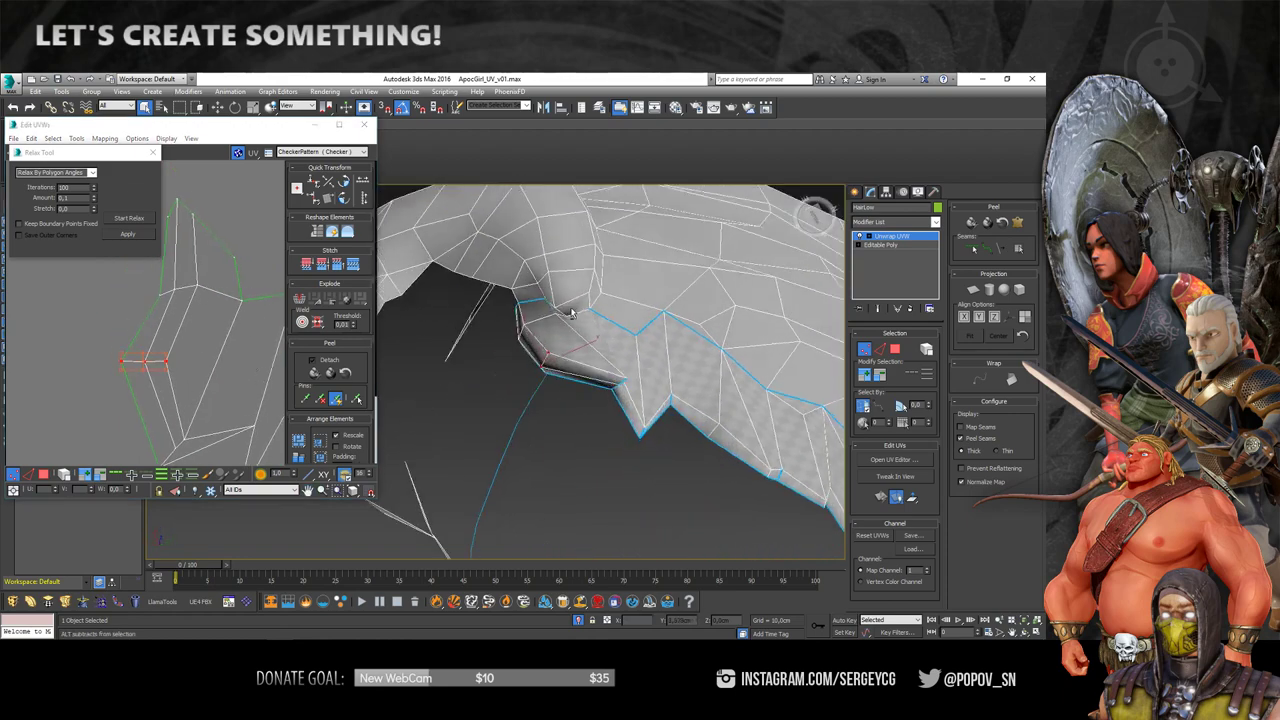
{"action": "mouse_move", "coordinate": [560, 400]}
{"action": "middle_mouse_down", "text": "alt"}
{"action": "mouse_move", "coordinate": [656, 458]}
{"action": "mouse_move", "coordinate": [692, 441]}
{"action": "mouse_move", "coordinate": [660, 430]}
{"action": "middle_mouse_up", "text": "alt"}
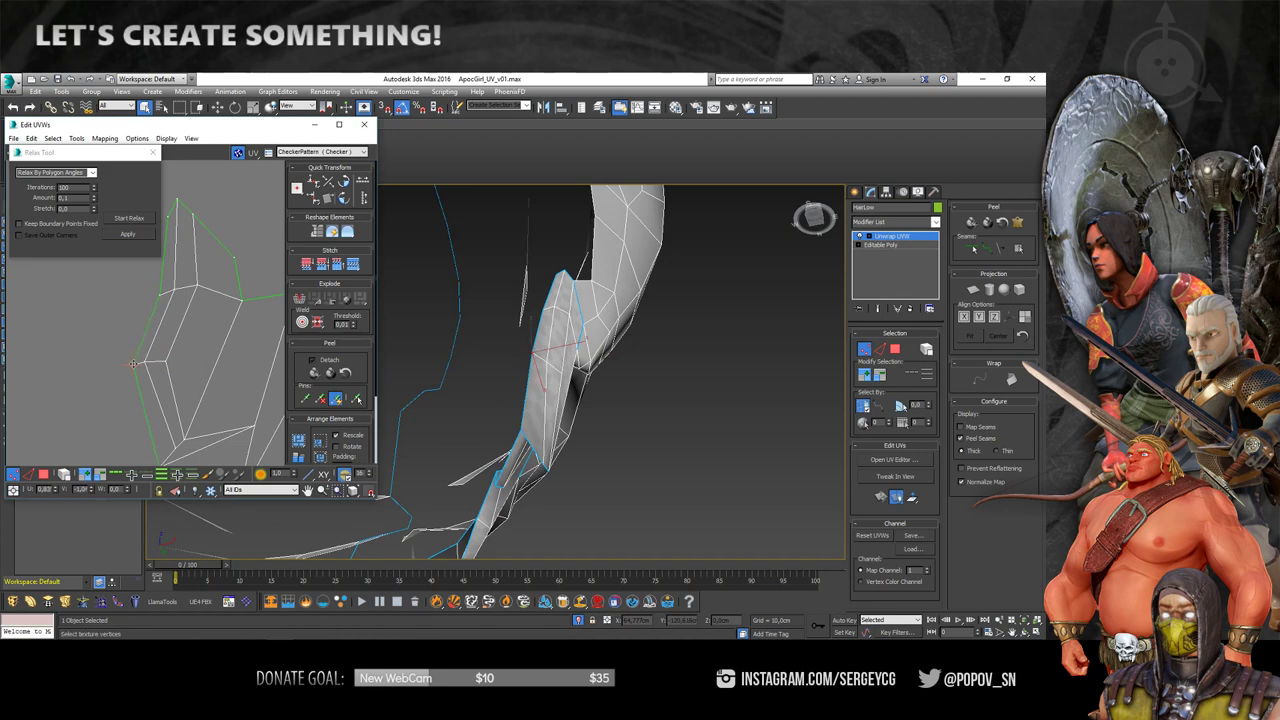
{"action": "left_click", "coordinate": [132, 367]}
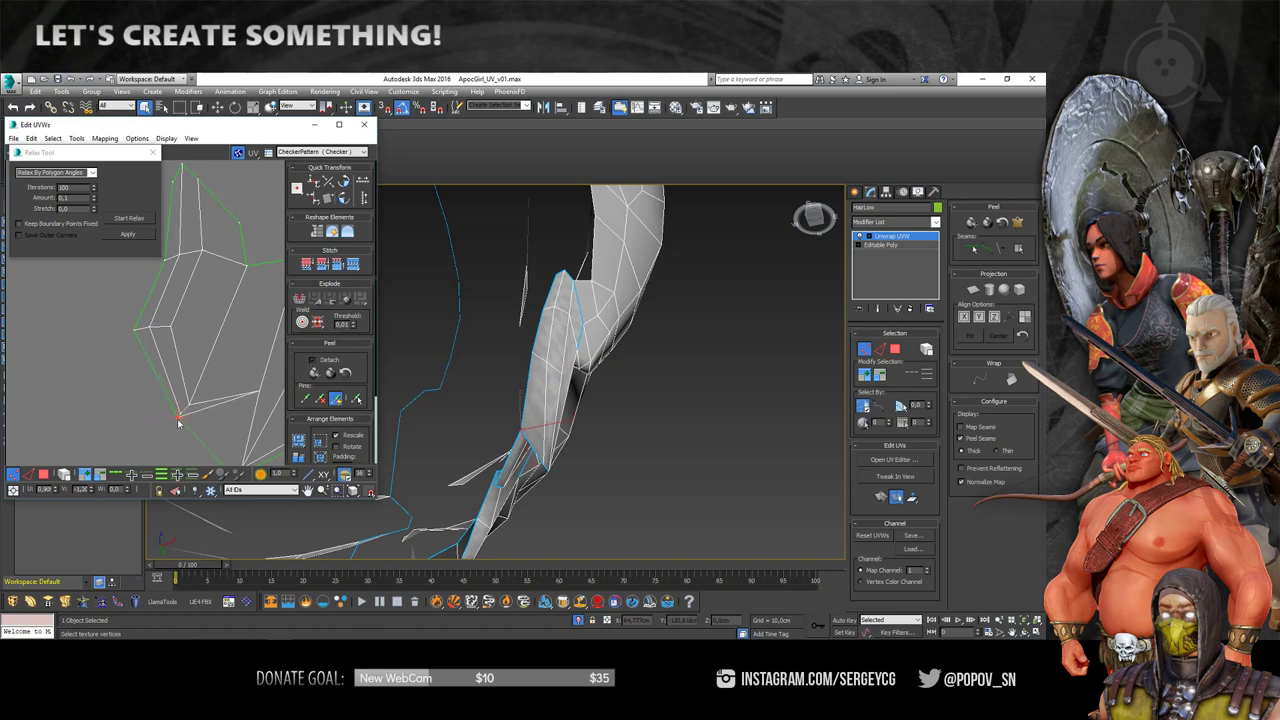
{"action": "middle_click_drag", "start_coordinate": [363, 435], "coordinate": [472, 418], "text": "alt"}
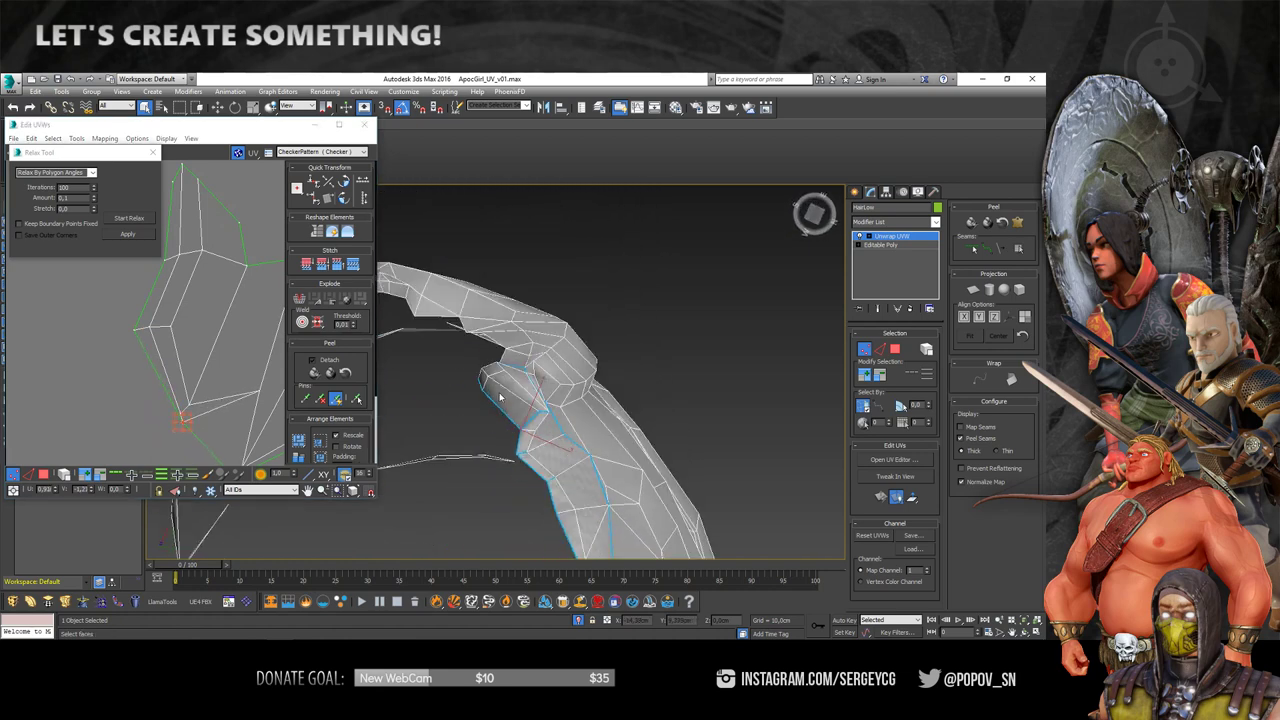
{"action": "left_click", "coordinate": [181, 425]}
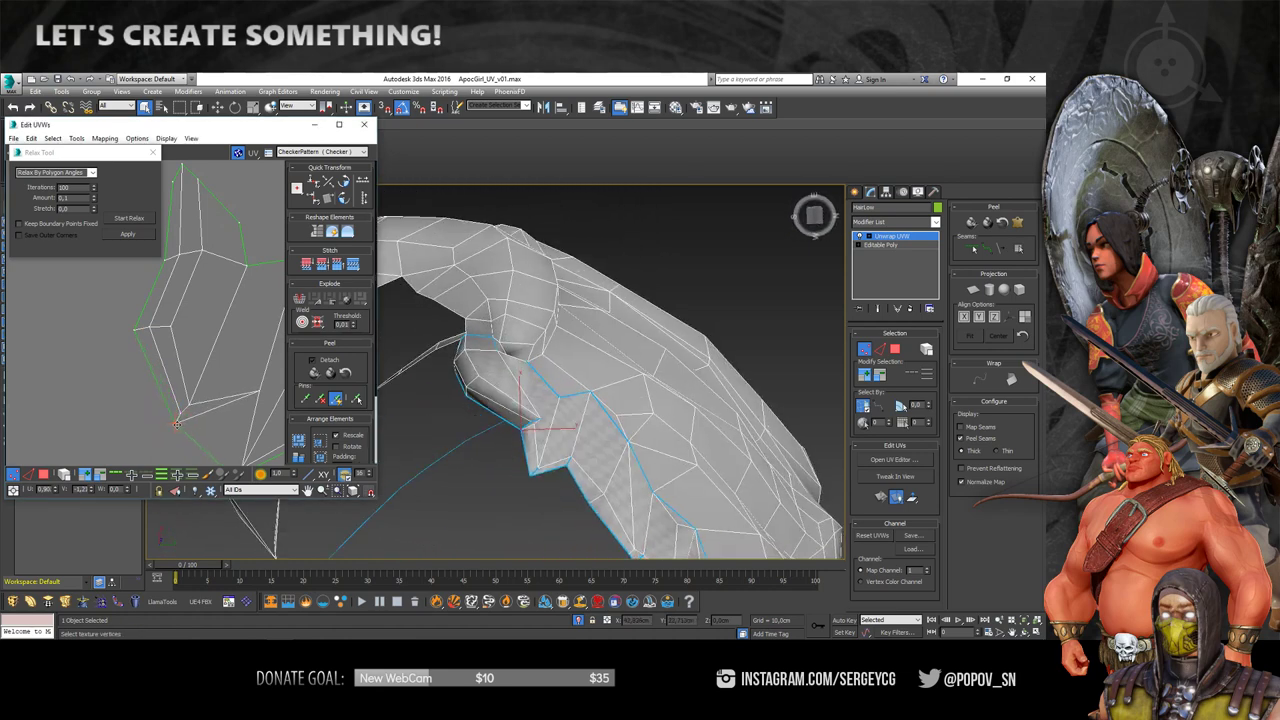
{"action": "middle_click_drag", "start_coordinate": [240, 422], "coordinate": [210, 420]}
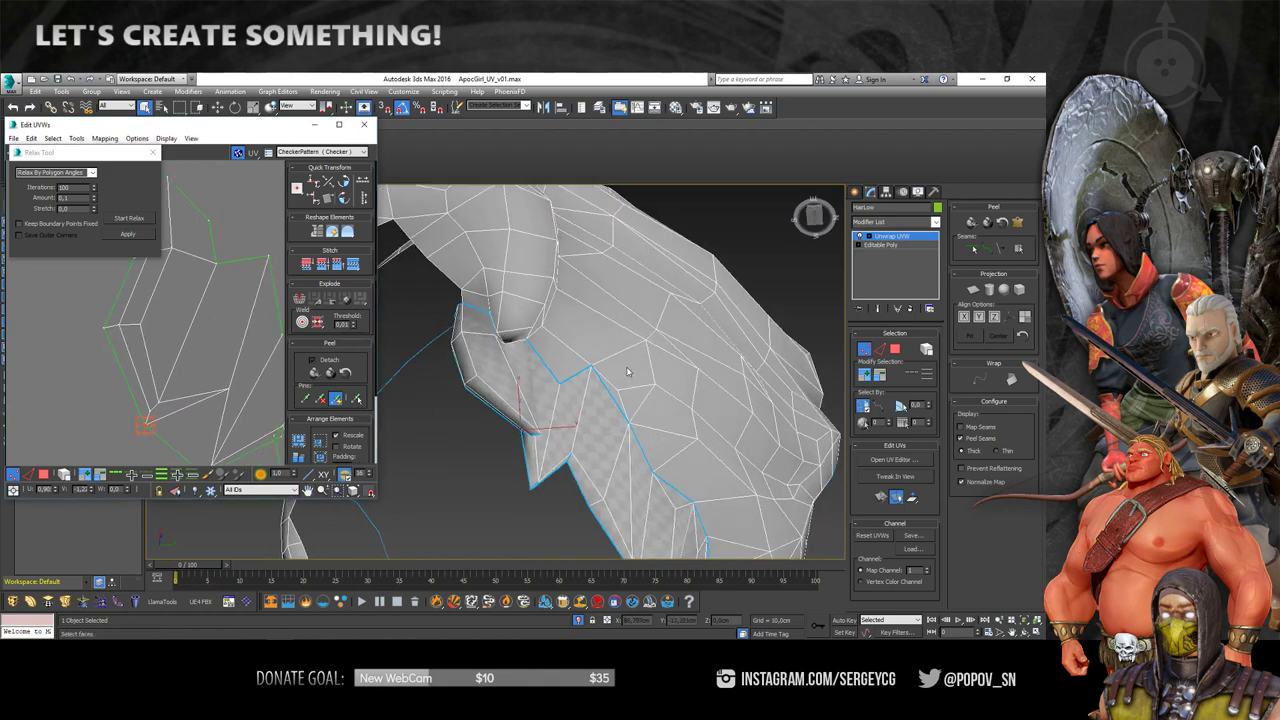
{"action": "mouse_move", "coordinate": [480, 400]}
{"action": "middle_mouse_down", "text": "alt"}
{"action": "mouse_move", "coordinate": [592, 398]}
{"action": "mouse_move", "coordinate": [450, 370]}
{"action": "middle_mouse_up", "text": "alt"}
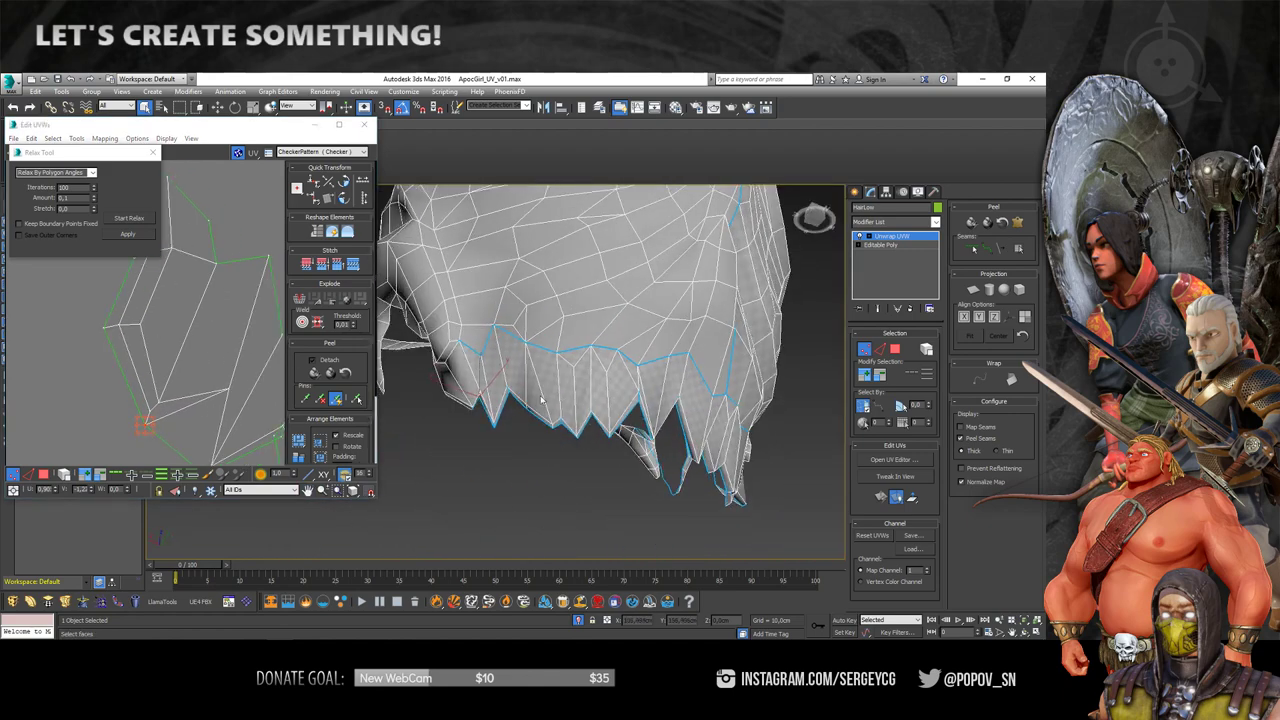
{"action": "scroll", "coordinate": [205, 335], "scroll_direction": "up", "scroll_amount": 3}
{"action": "scroll", "coordinate": [205, 335], "scroll_direction": "up", "scroll_amount": 2}
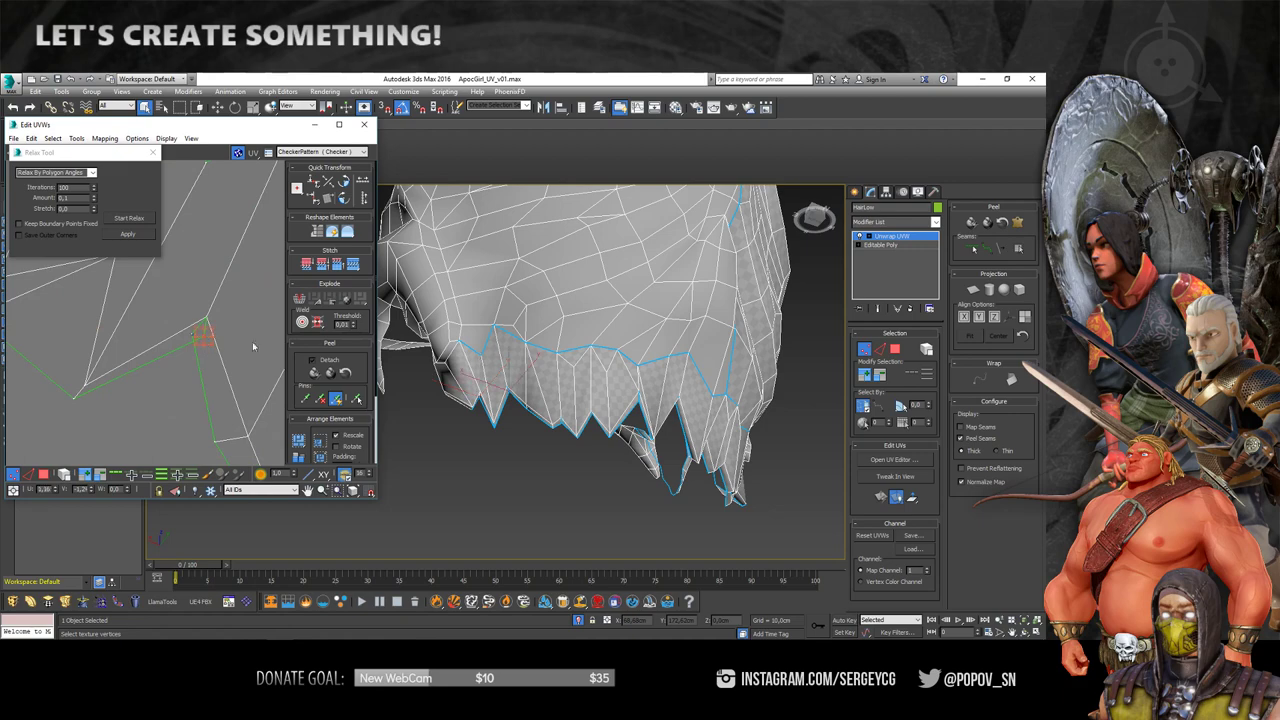
- Stitch the first two stray vertices on the zig-zag border with Stitch Selected
{"action": "middle_click_drag", "start_coordinate": [560, 380], "coordinate": [620, 400], "text": "alt"}
{"action": "right_click", "coordinate": [203, 335]}
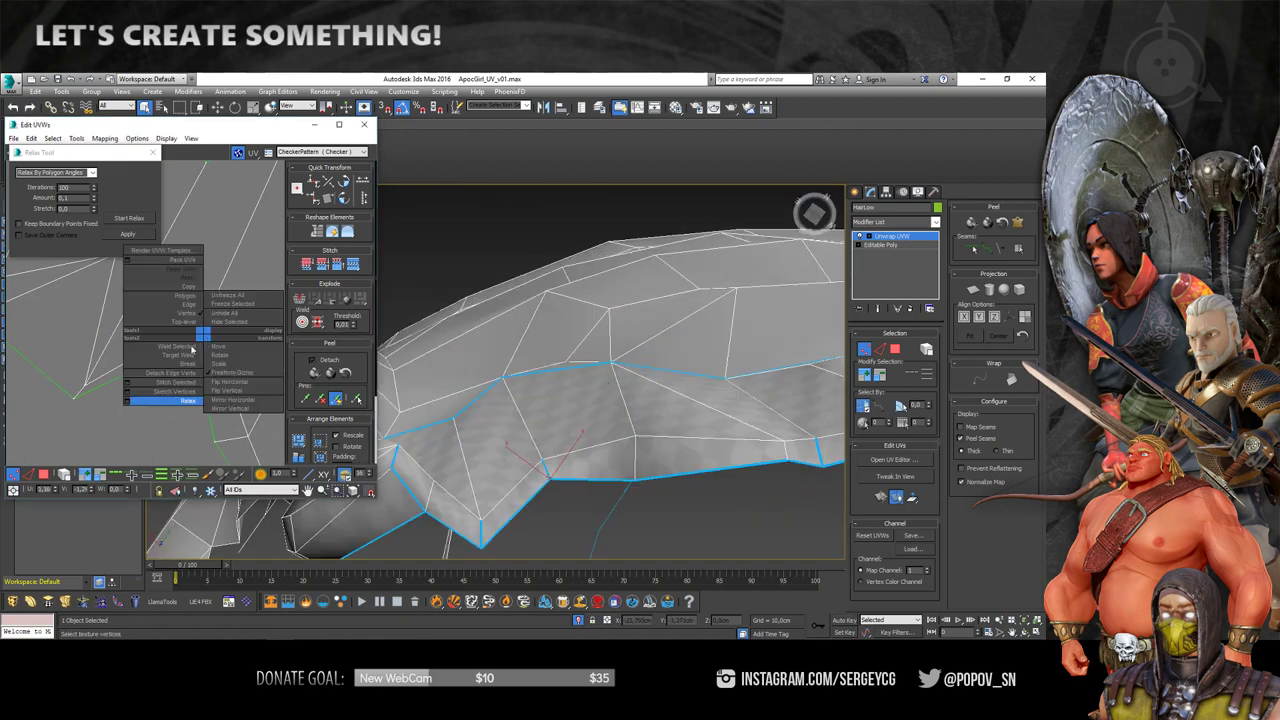
{"action": "left_click", "coordinate": [188, 383]}
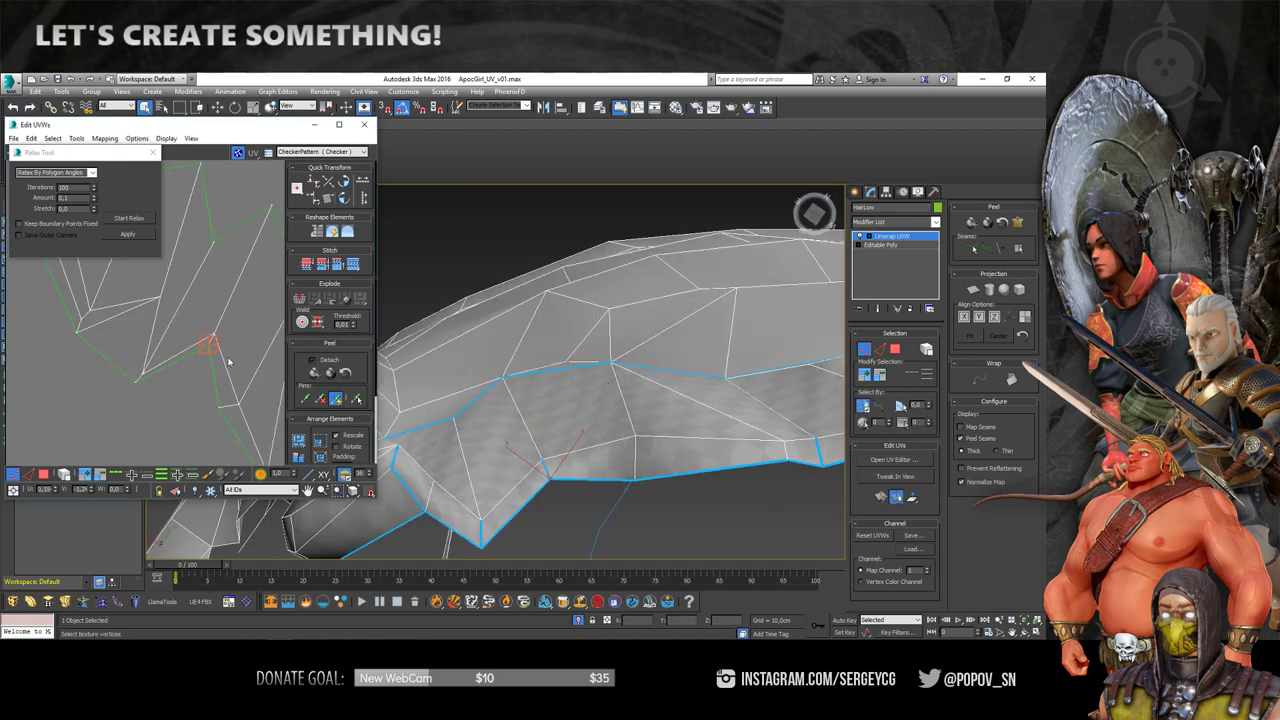
{"action": "mouse_move", "coordinate": [586, 373]}
{"action": "middle_mouse_down", "text": "alt"}
{"action": "mouse_move", "coordinate": [589, 423]}
{"action": "mouse_move", "coordinate": [651, 400]}
{"action": "mouse_move", "coordinate": [570, 420]}
{"action": "mouse_move", "coordinate": [501, 416]}
{"action": "middle_mouse_up", "text": "alt"}
{"action": "scroll", "coordinate": [207, 343], "scroll_direction": "up", "scroll_amount": 5}
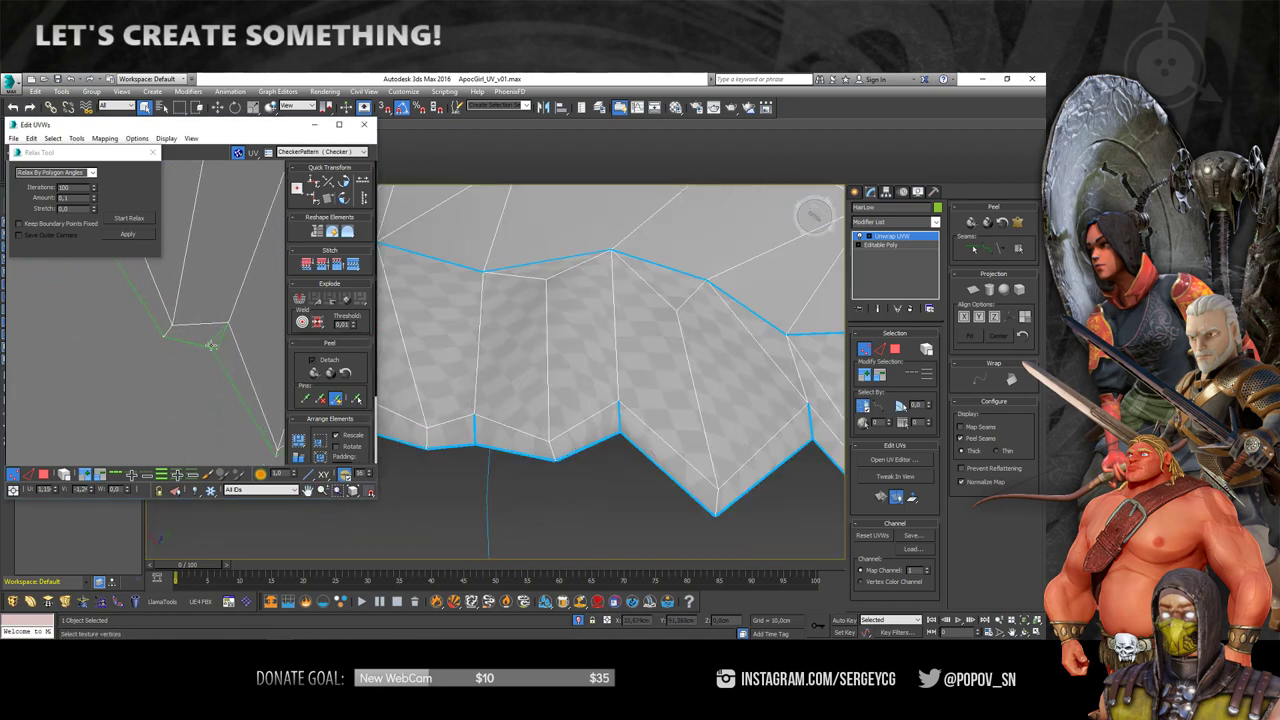
{"action": "right_click", "coordinate": [207, 342]}
{"action": "left_click", "coordinate": [177, 393]}
- Select another stray edge vertex and stitch it to its neighbour
{"action": "scroll", "coordinate": [214, 349], "scroll_direction": "down", "scroll_amount": 2}
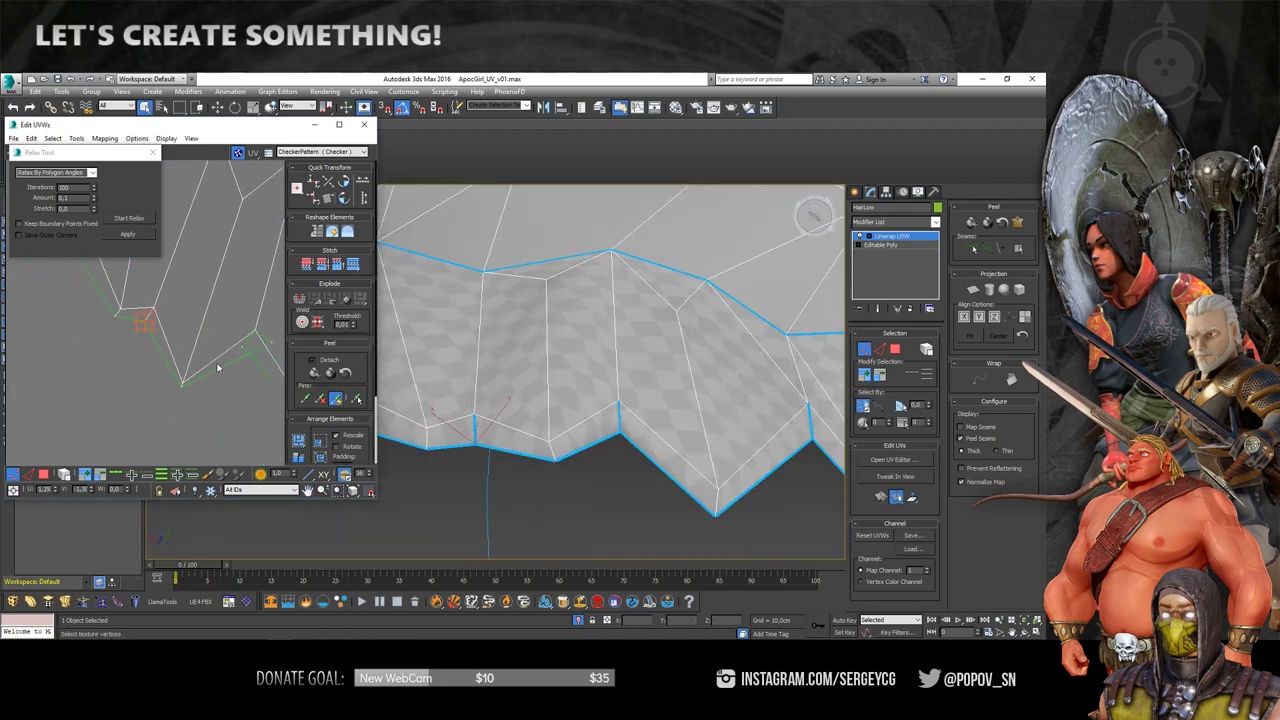
{"action": "scroll", "coordinate": [189, 343], "scroll_direction": "down", "scroll_amount": 2}
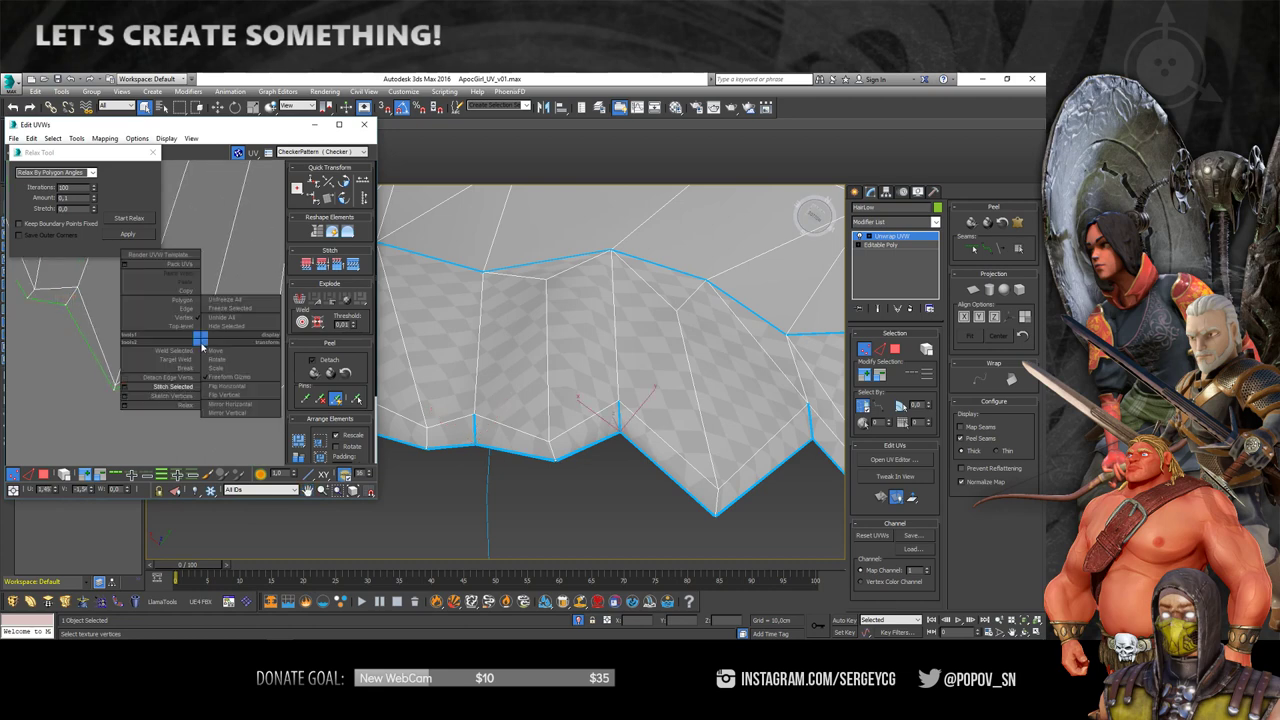
{"action": "left_click", "coordinate": [199, 344]}
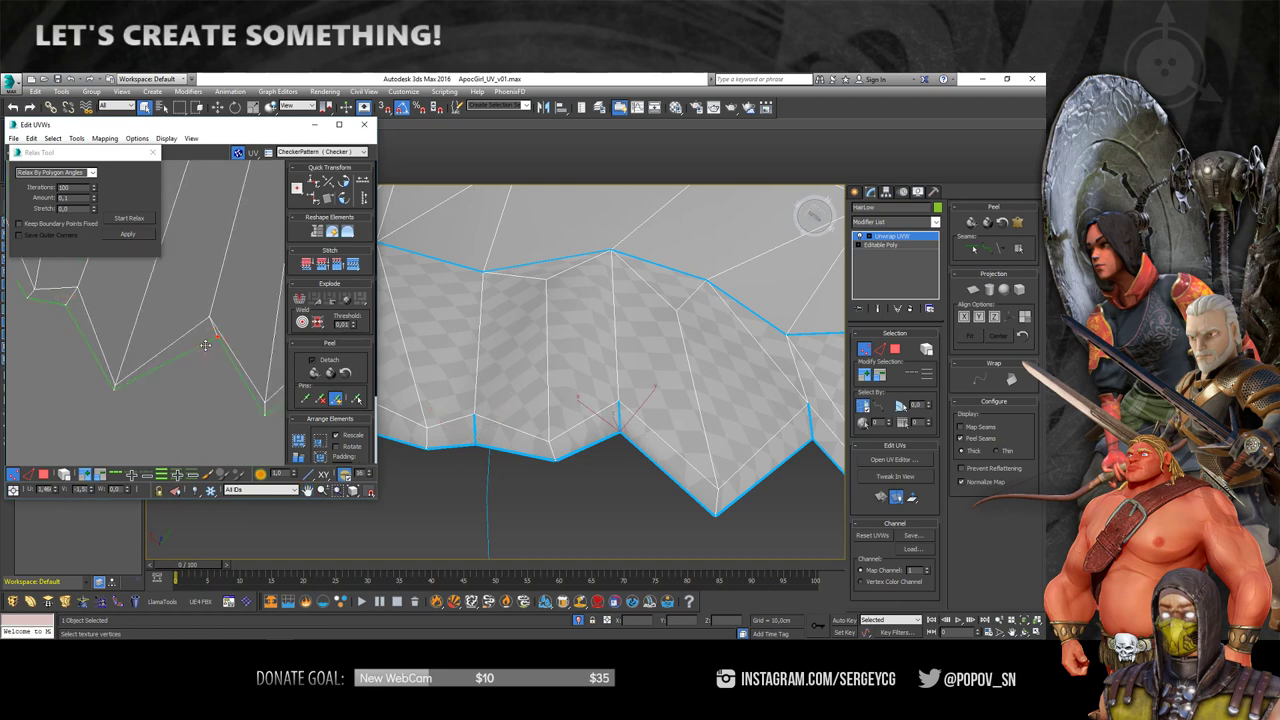
{"action": "middle_click_drag", "start_coordinate": [600, 380], "coordinate": [520, 380], "text": "alt"}
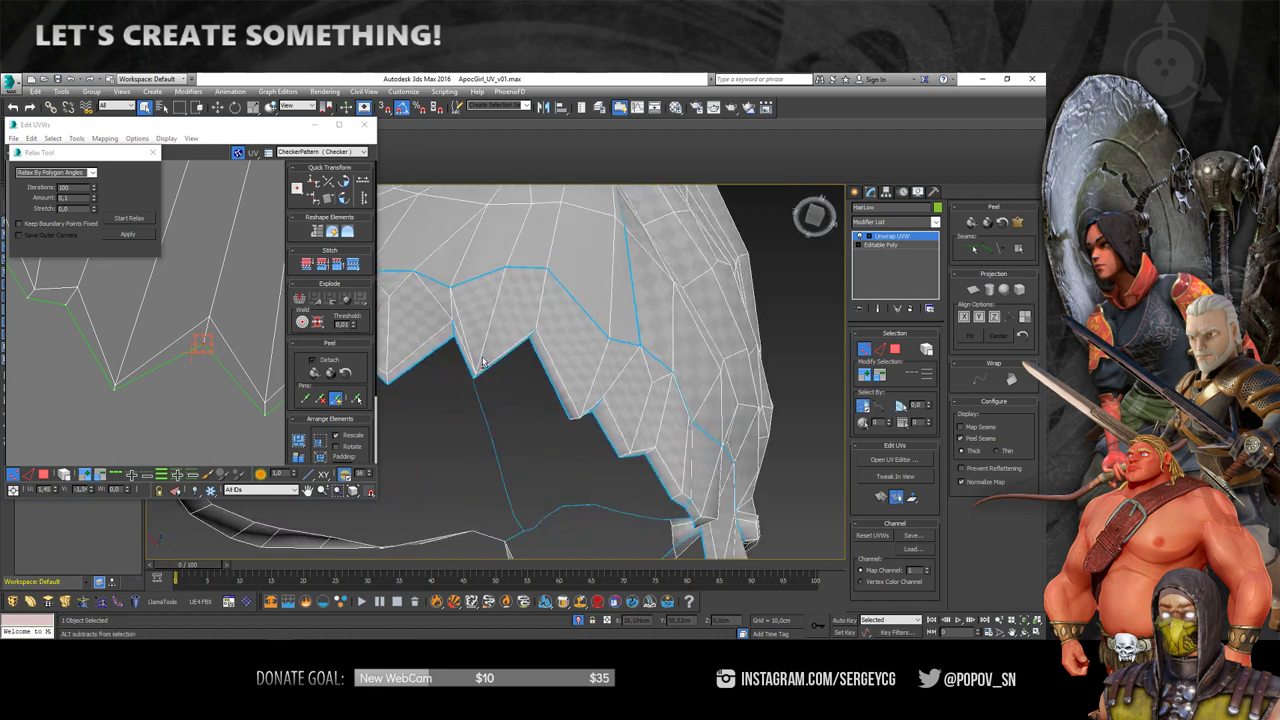
{"action": "middle_click_drag", "start_coordinate": [233, 345], "coordinate": [211, 298]}
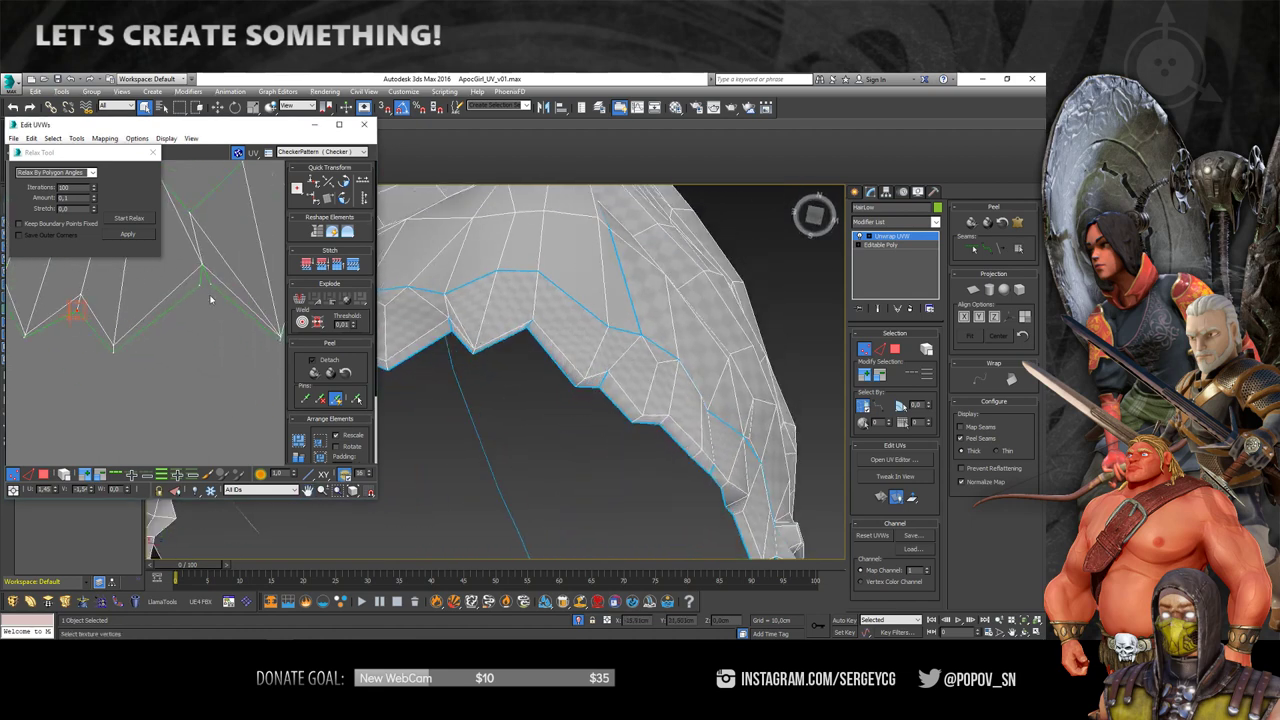
{"action": "right_click", "coordinate": [212, 287]}
{"action": "left_click", "coordinate": [187, 328]}
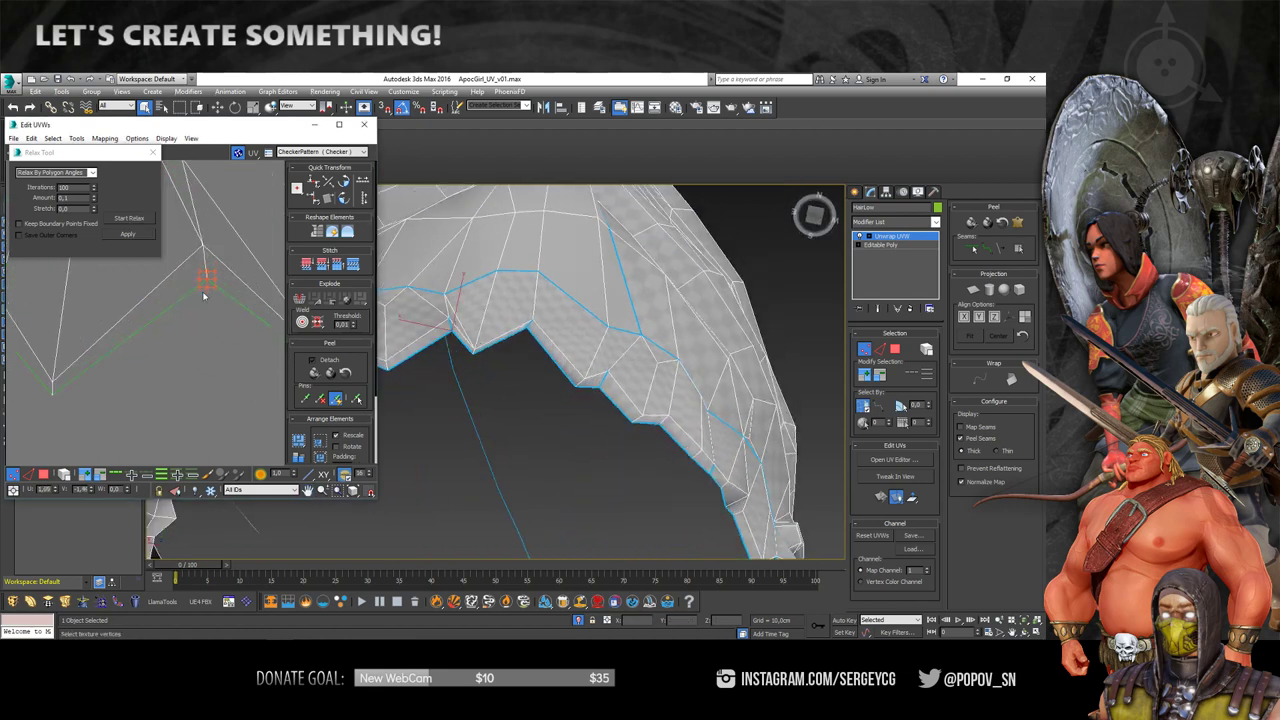
- Pick the next stray vertex on the seam and follow it along the zig-zag edges
{"action": "scroll", "coordinate": [160, 306], "scroll_direction": "up", "scroll_amount": 2}
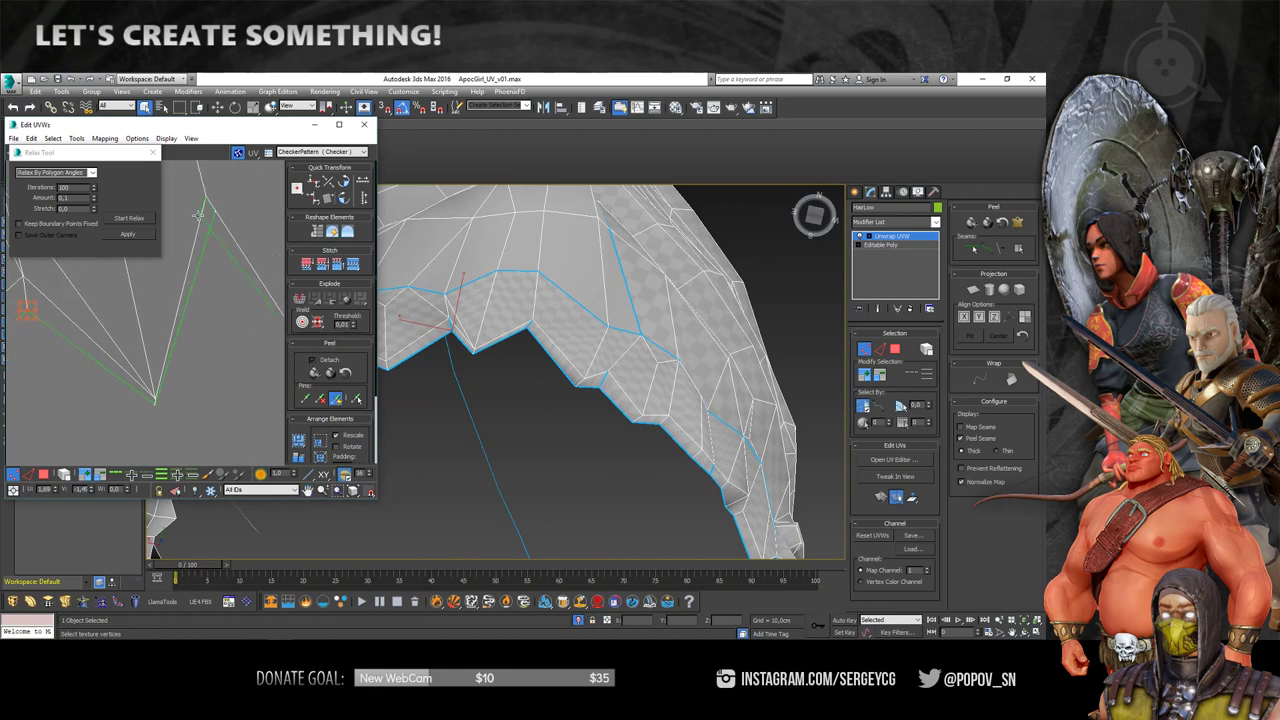
{"action": "right_click", "coordinate": [199, 213]}
{"action": "left_click", "coordinate": [172, 264]}
{"action": "middle_click_drag", "start_coordinate": [182, 407], "coordinate": [185, 342]}
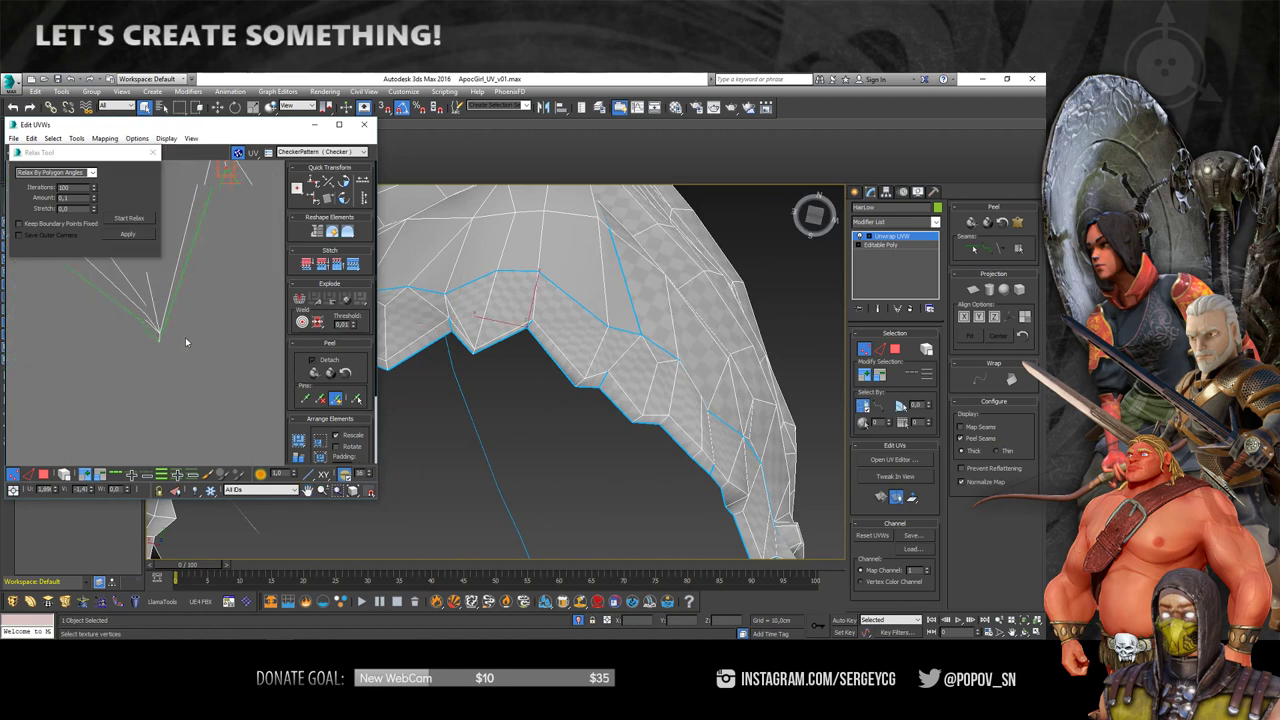
{"action": "scroll", "coordinate": [164, 350], "scroll_direction": "down", "scroll_amount": 2}
{"action": "scroll", "coordinate": [200, 337], "scroll_direction": "down", "scroll_amount": 2}
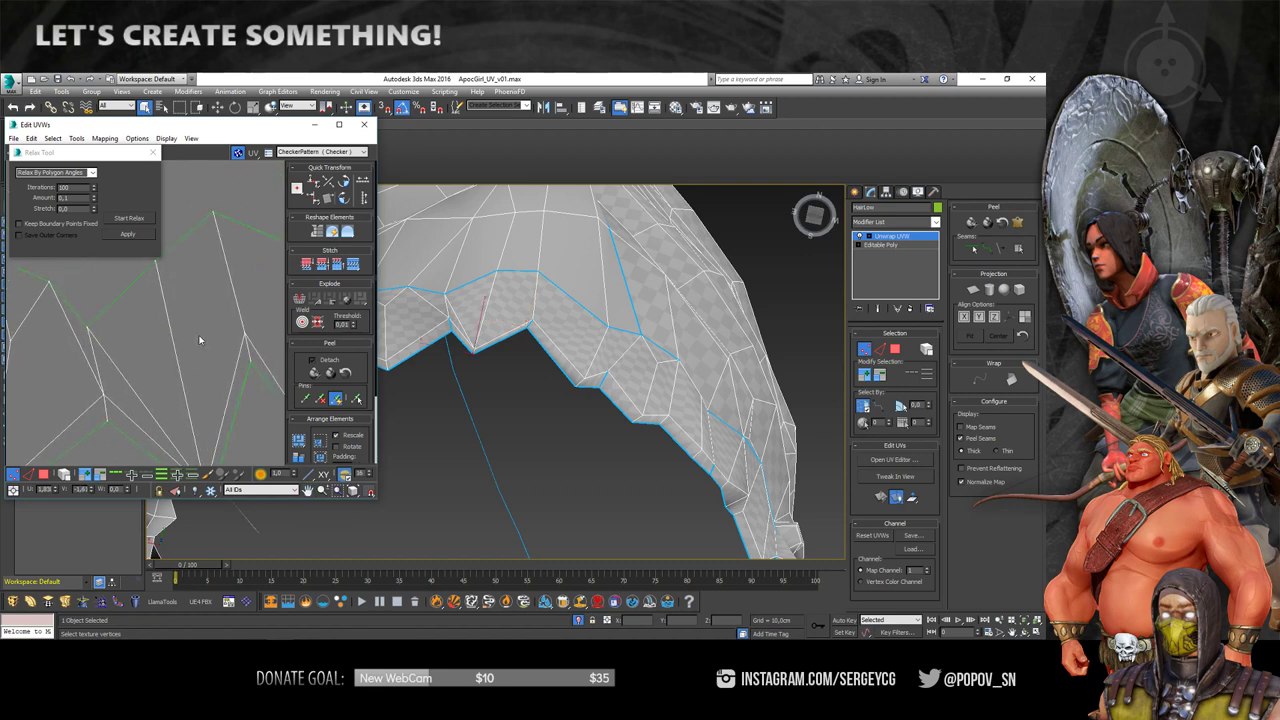
{"action": "scroll", "coordinate": [151, 337], "scroll_direction": "down", "scroll_amount": 1}
{"action": "mouse_move", "coordinate": [151, 337]}
{"action": "middle_mouse_down"}
{"action": "mouse_move", "coordinate": [196, 352]}
{"action": "mouse_move", "coordinate": [58, 368]}
{"action": "middle_mouse_up"}
{"action": "scroll", "coordinate": [196, 352], "scroll_direction": "up", "scroll_amount": 2}
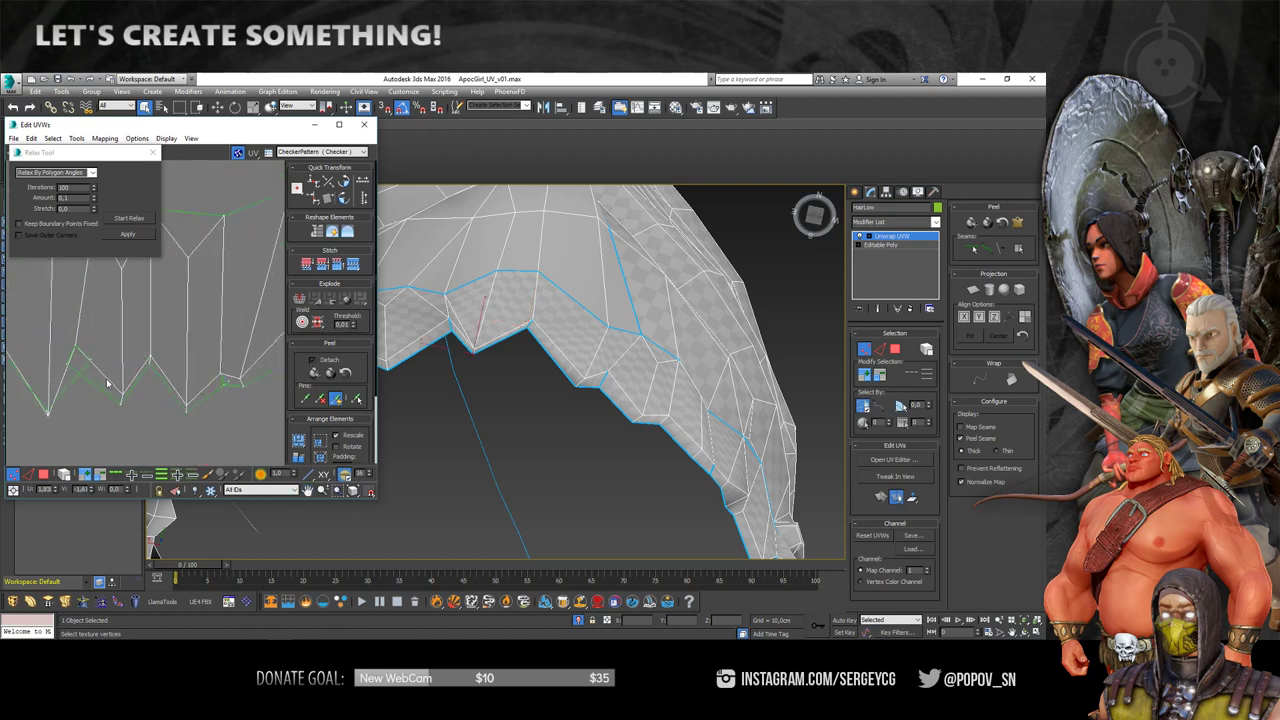
- Detach the selected vertex with Detach Edge Verts, then stitch it to its neighbour
{"action": "left_click", "coordinate": [52, 400]}
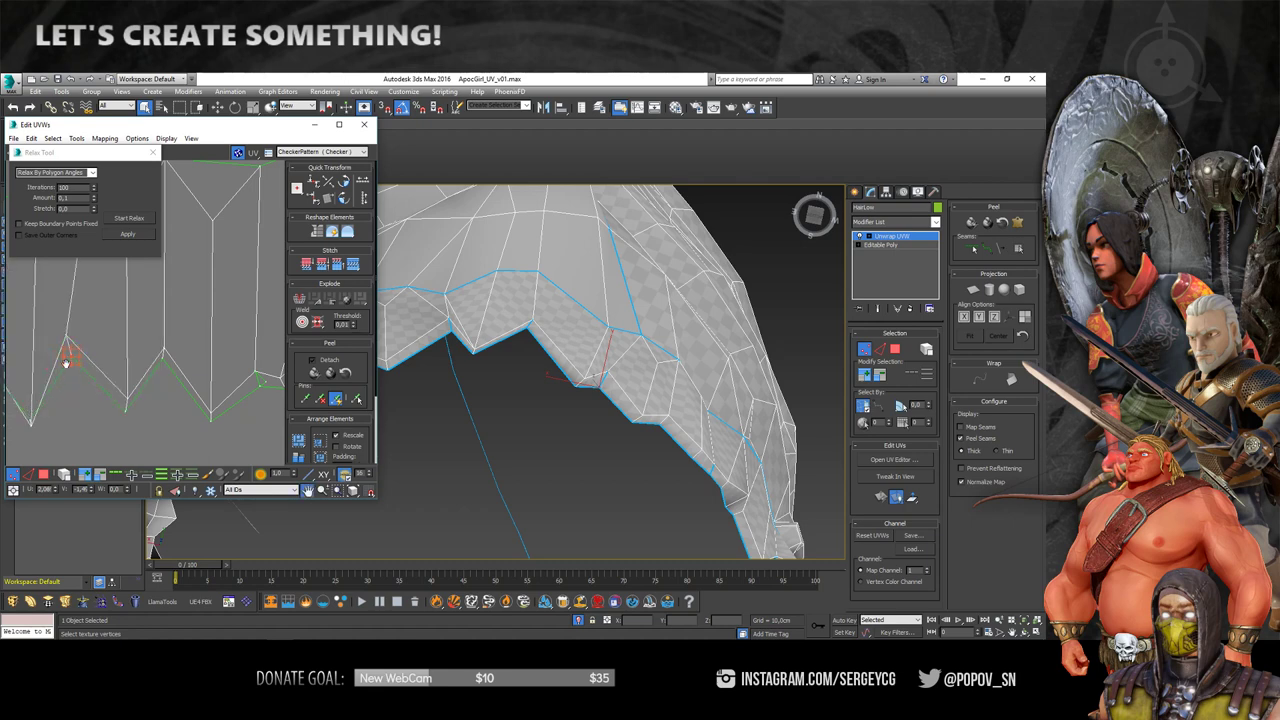
{"action": "scroll", "coordinate": [216, 330], "scroll_direction": "up", "scroll_amount": 2}
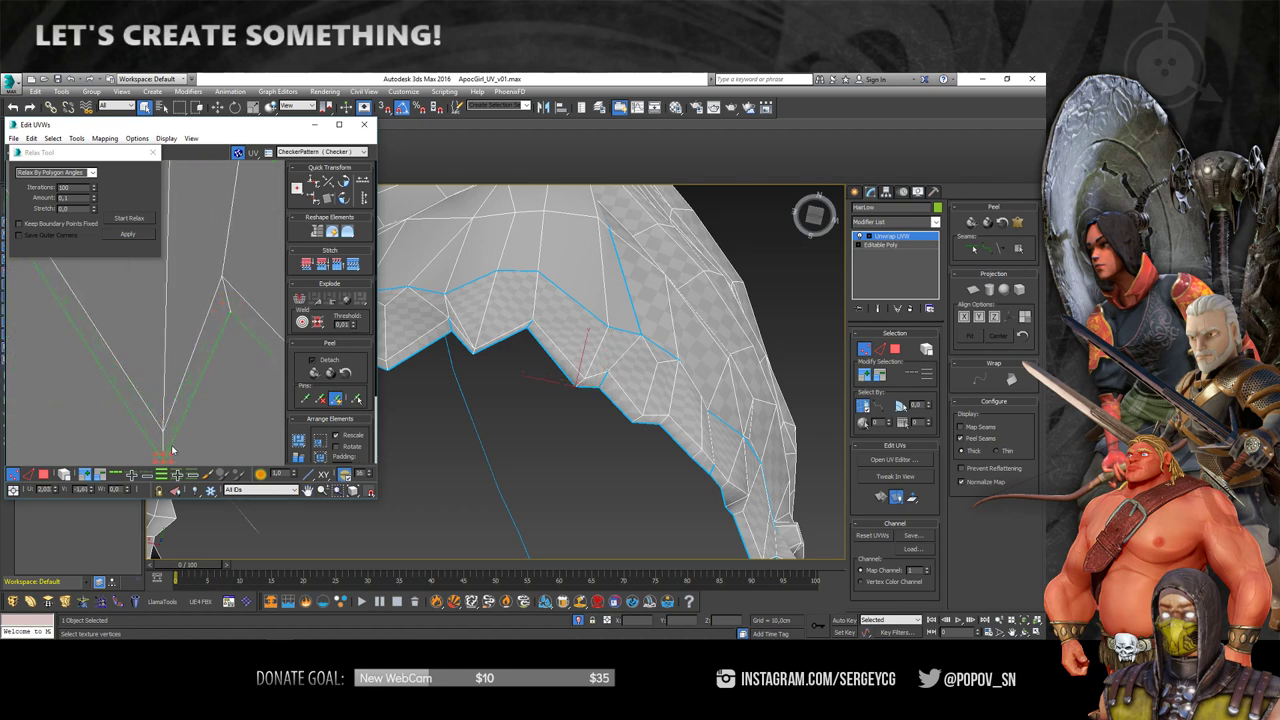
{"action": "scroll", "coordinate": [171, 450], "scroll_direction": "down", "scroll_amount": 3}
{"action": "mouse_move", "coordinate": [171, 450]}
{"action": "middle_mouse_down"}
{"action": "mouse_move", "coordinate": [134, 320]}
{"action": "mouse_move", "coordinate": [152, 300]}
{"action": "middle_mouse_up"}
{"action": "right_click", "coordinate": [143, 323]}
{"action": "left_click", "coordinate": [166, 343]}
{"action": "scroll", "coordinate": [143, 349], "scroll_direction": "down", "scroll_amount": 2}
{"action": "scroll", "coordinate": [155, 290], "scroll_direction": "up", "scroll_amount": 2}
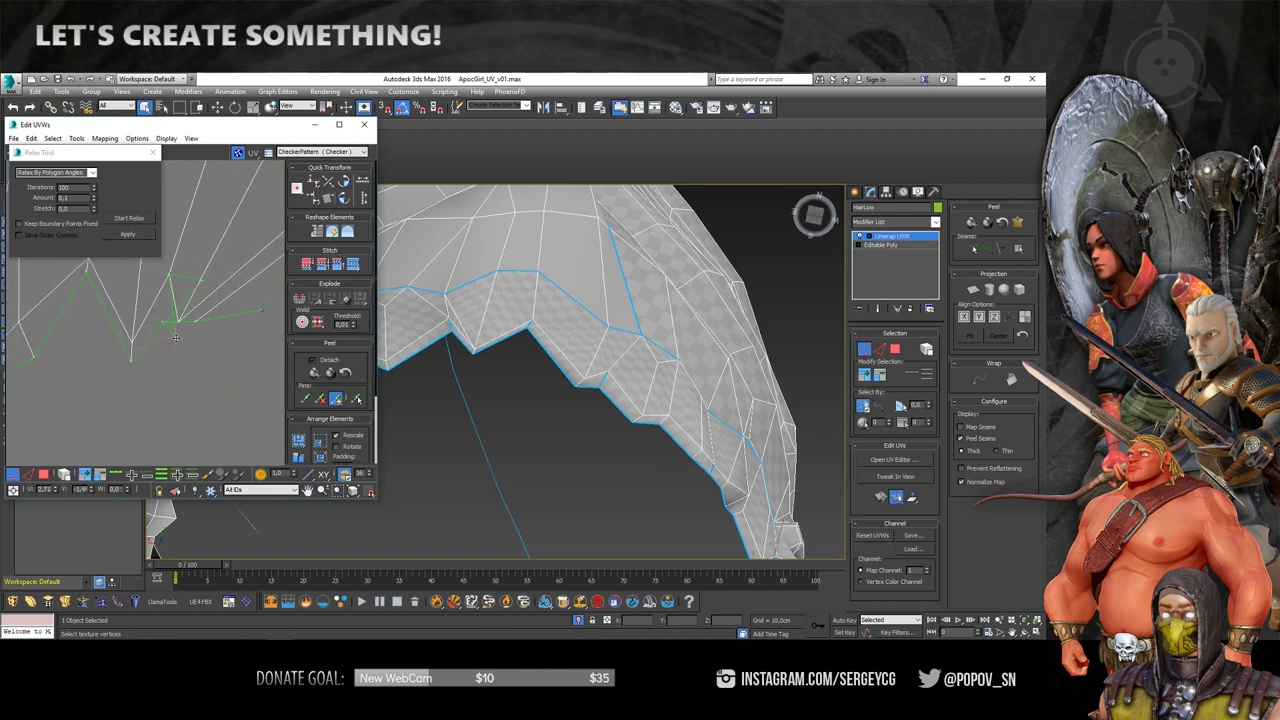
{"action": "scroll", "coordinate": [649, 372], "scroll_direction": "down", "scroll_amount": 3}
{"action": "mouse_move", "coordinate": [649, 372]}
{"action": "middle_mouse_down", "text": "alt"}
{"action": "mouse_move", "coordinate": [596, 393]}
{"action": "mouse_move", "coordinate": [610, 388]}
{"action": "middle_mouse_up", "text": "alt"}
{"action": "scroll", "coordinate": [610, 385], "scroll_direction": "up", "scroll_amount": 3}
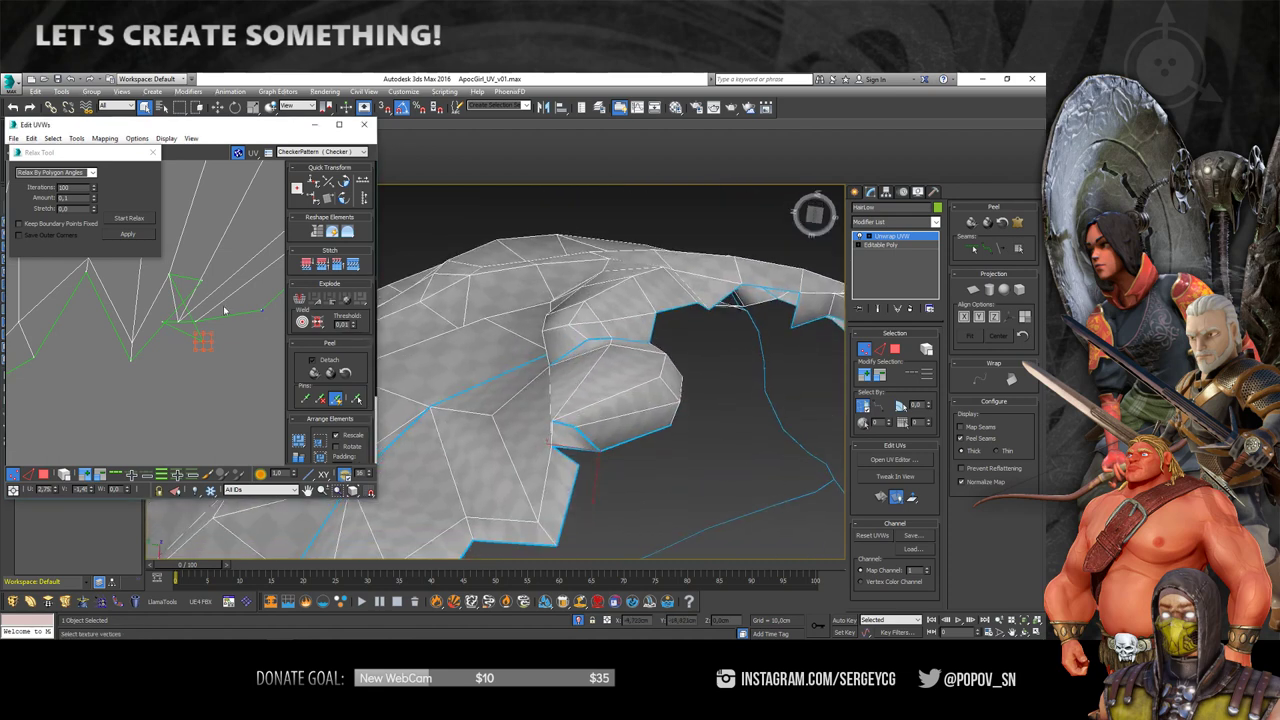
- Move one UV vertex up and right to tidy the seam, then clear the selection
{"action": "middle_click_drag", "start_coordinate": [178, 317], "coordinate": [178, 349]}
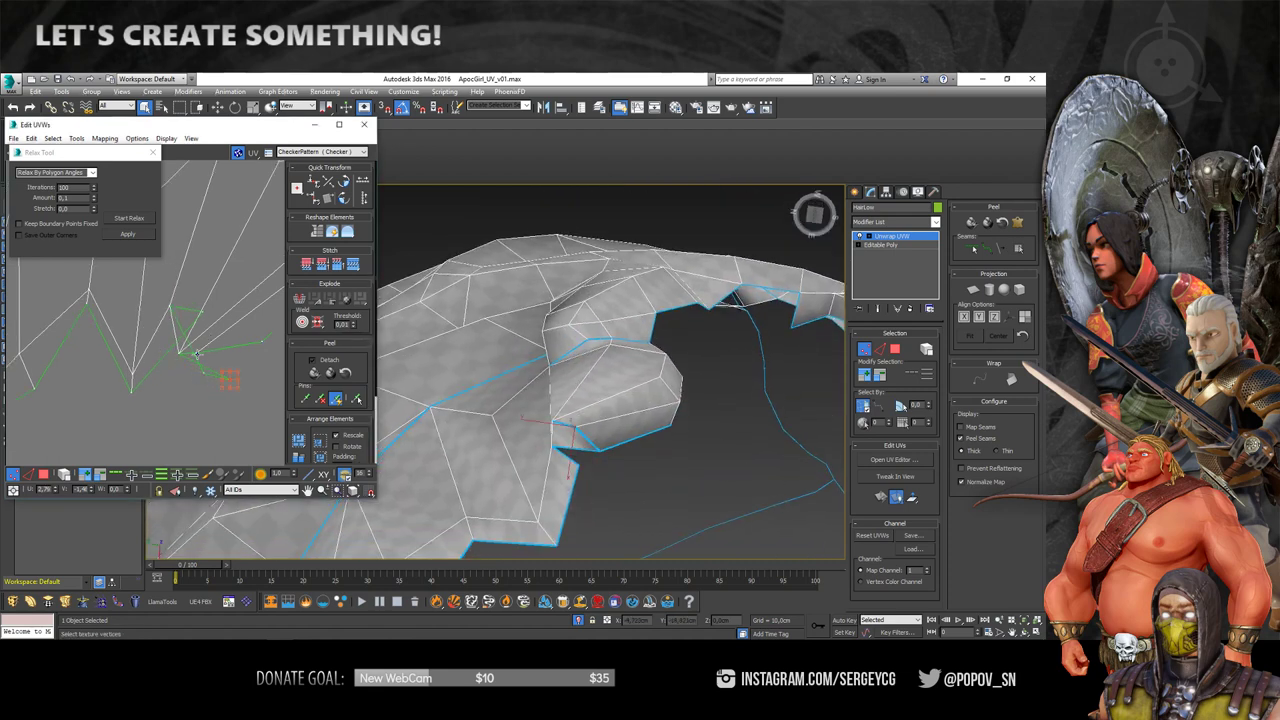
{"action": "left_click_drag", "start_coordinate": [196, 352], "coordinate": [232, 290]}
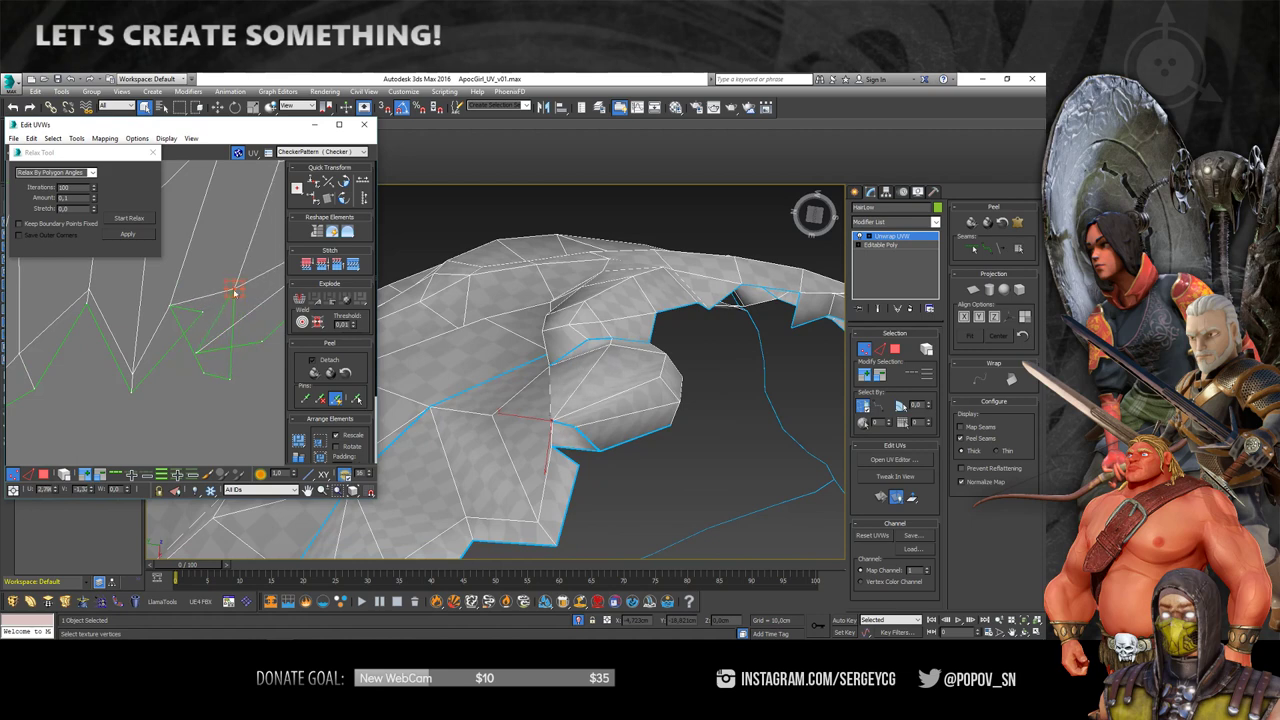
{"action": "scroll", "coordinate": [235, 319], "scroll_direction": "up", "scroll_amount": 1}
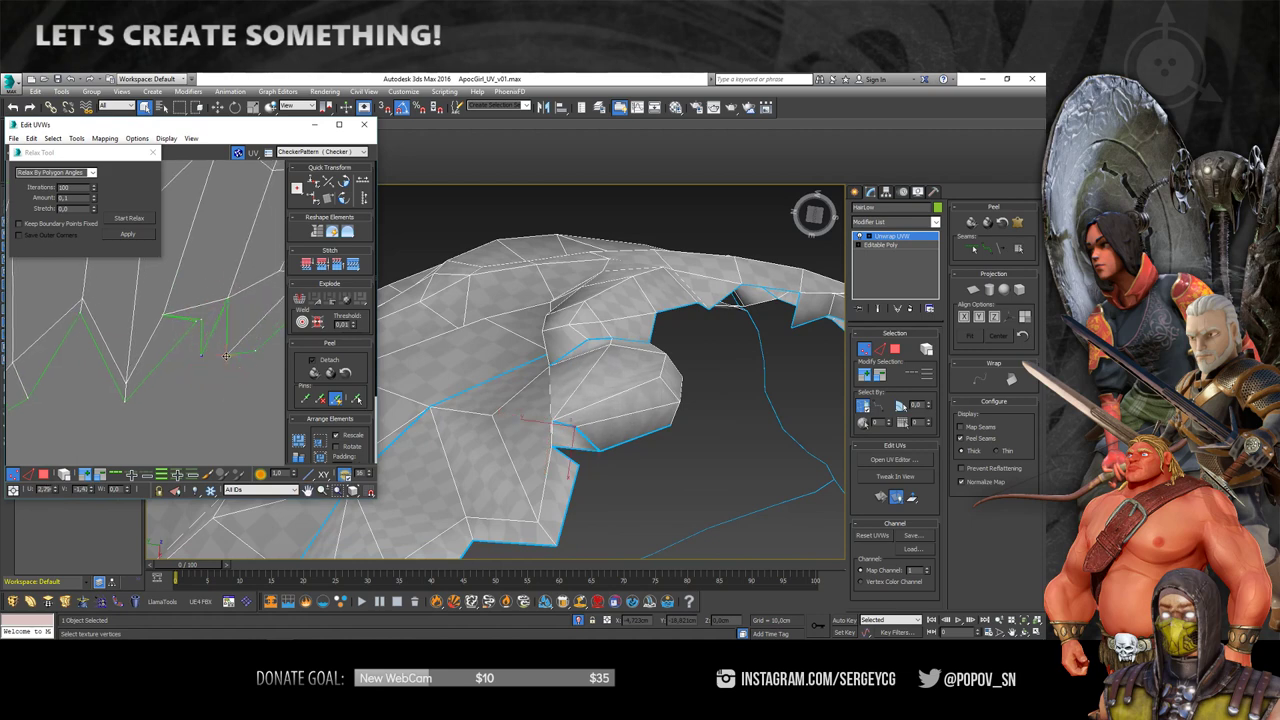
{"action": "middle_click_drag", "start_coordinate": [261, 355], "coordinate": [220, 361]}
{"action": "left_click", "coordinate": [537, 352]}
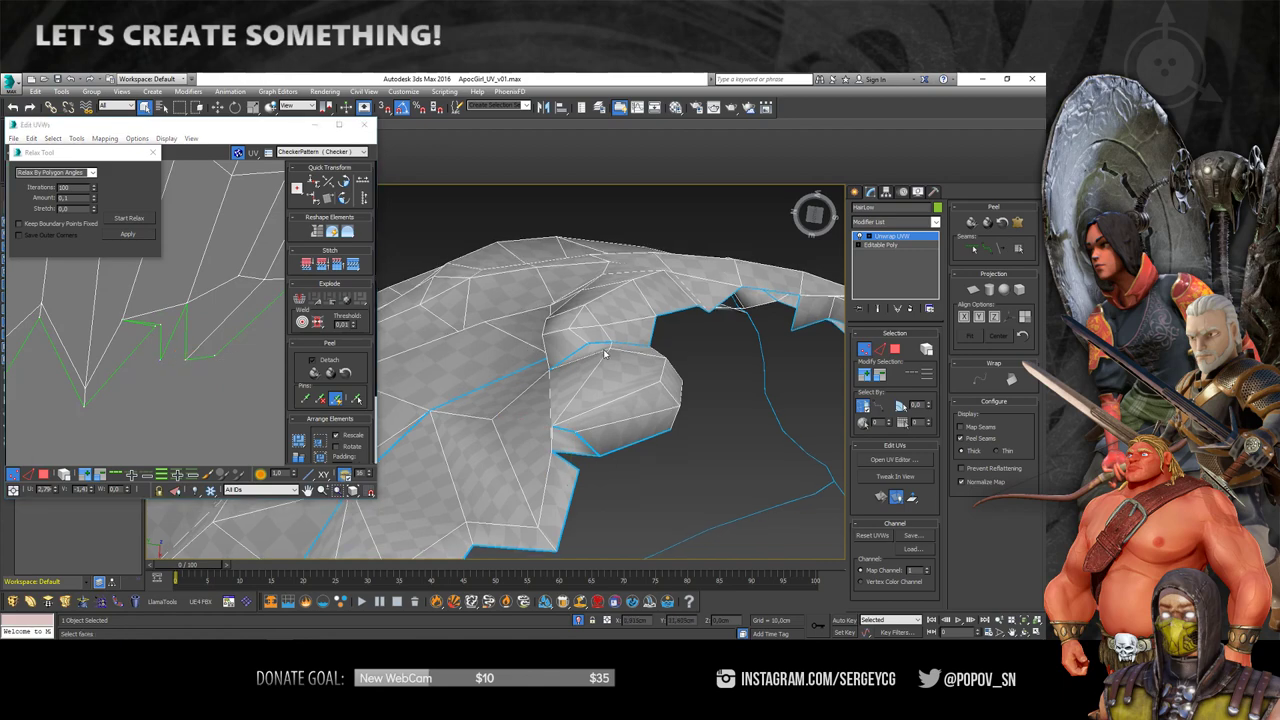
{"action": "scroll", "coordinate": [604, 352], "scroll_direction": "up", "scroll_amount": 5}
- Inspect the pointed fringe tips and nudge another UV vertex slightly down
{"action": "middle_click_drag", "start_coordinate": [623, 379], "coordinate": [498, 266], "text": "alt"}
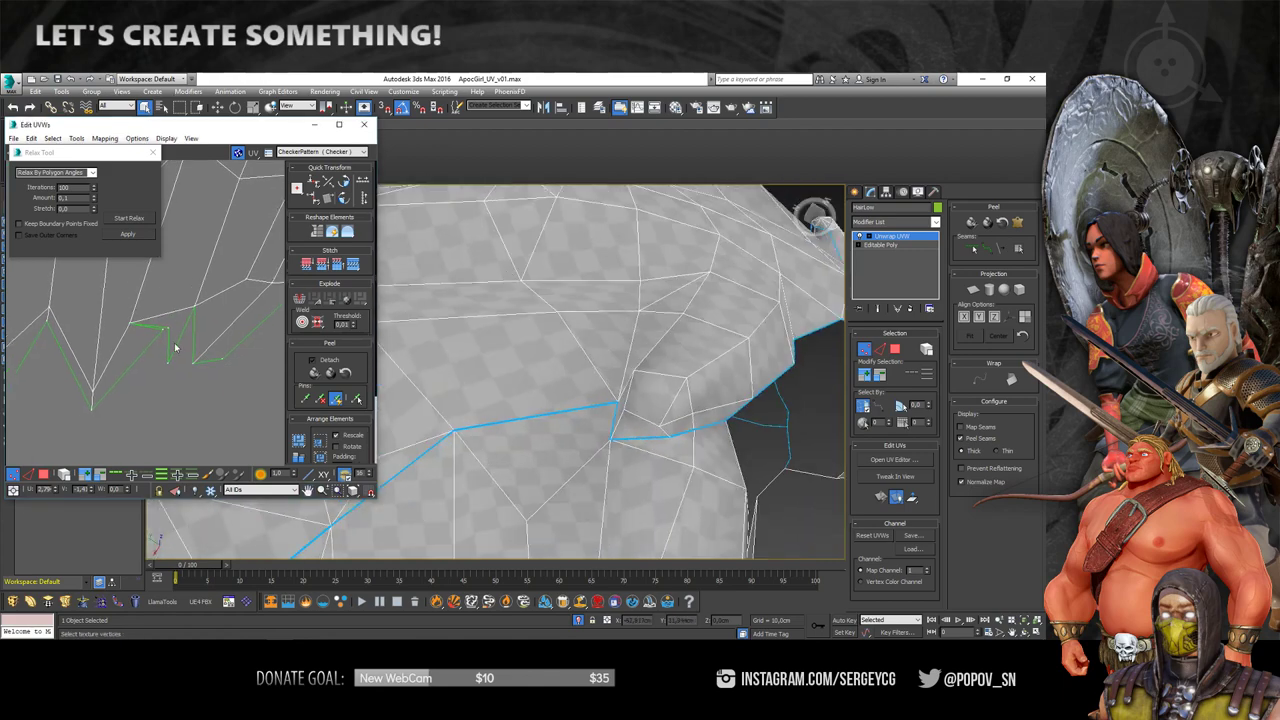
{"action": "mouse_move", "coordinate": [470, 375]}
{"action": "middle_mouse_down", "text": "alt"}
{"action": "mouse_move", "coordinate": [526, 346]}
{"action": "mouse_move", "coordinate": [517, 277]}
{"action": "mouse_move", "coordinate": [540, 330]}
{"action": "middle_mouse_up", "text": "alt"}
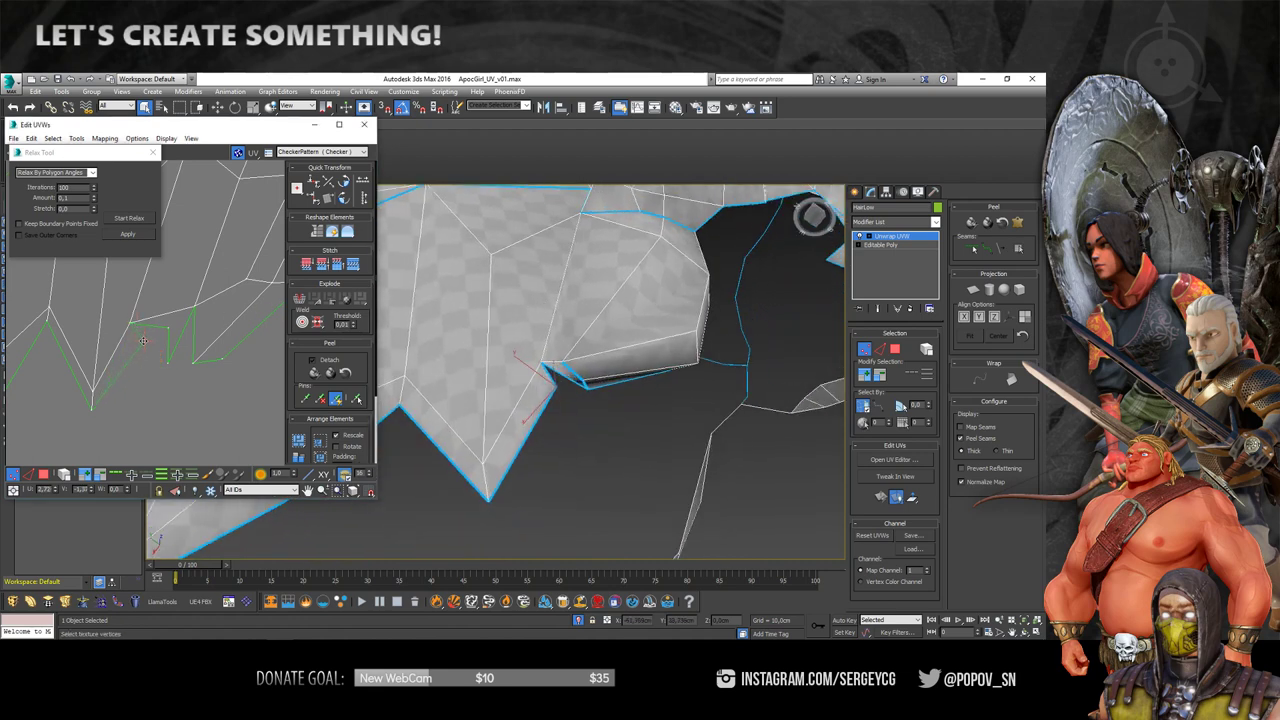
{"action": "mouse_move", "coordinate": [585, 380]}
{"action": "middle_mouse_down", "text": "alt"}
{"action": "mouse_move", "coordinate": [608, 357]}
{"action": "mouse_move", "coordinate": [598, 408]}
{"action": "mouse_move", "coordinate": [617, 384]}
{"action": "middle_mouse_up", "text": "alt"}
{"action": "middle_click_drag", "start_coordinate": [169, 373], "coordinate": [195, 333]}
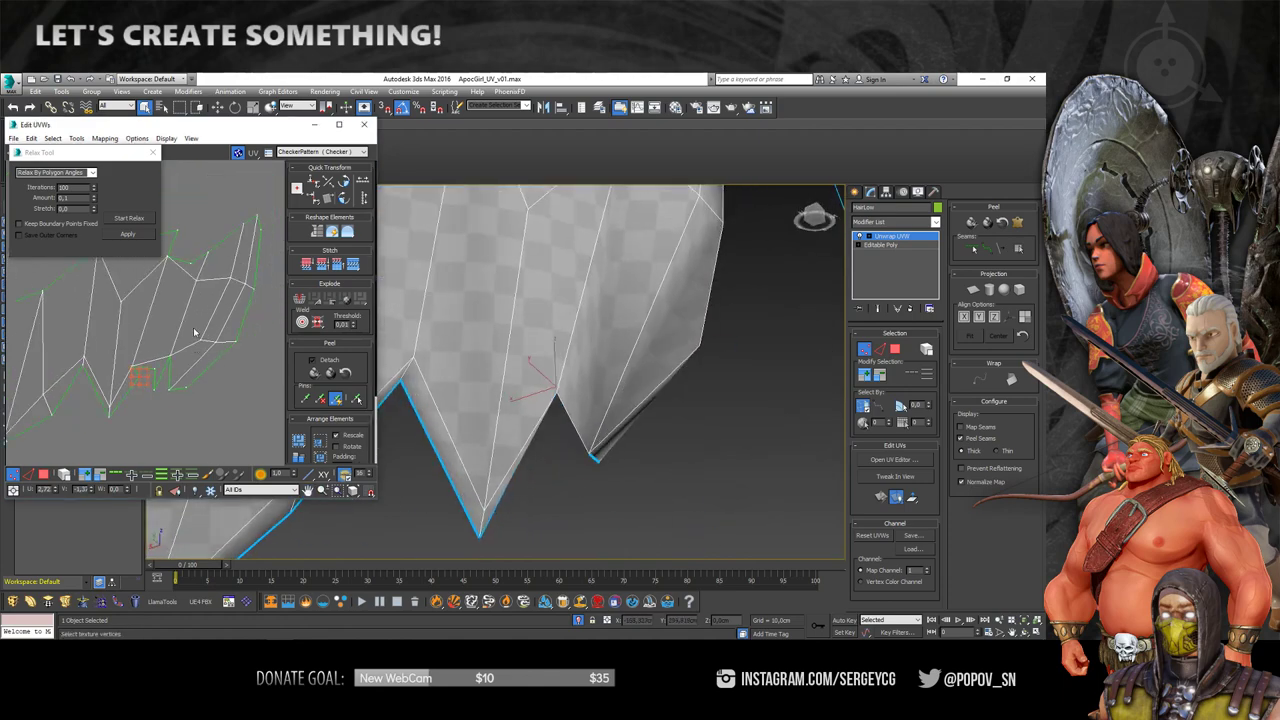
{"action": "middle_click_drag", "start_coordinate": [264, 373], "coordinate": [243, 349]}
{"action": "mouse_move", "coordinate": [592, 328]}
{"action": "middle_mouse_down", "text": "alt"}
{"action": "mouse_move", "coordinate": [532, 320]}
{"action": "mouse_move", "coordinate": [590, 330]}
{"action": "middle_mouse_up", "text": "alt"}
{"action": "middle_click_drag", "start_coordinate": [237, 302], "coordinate": [233, 306]}
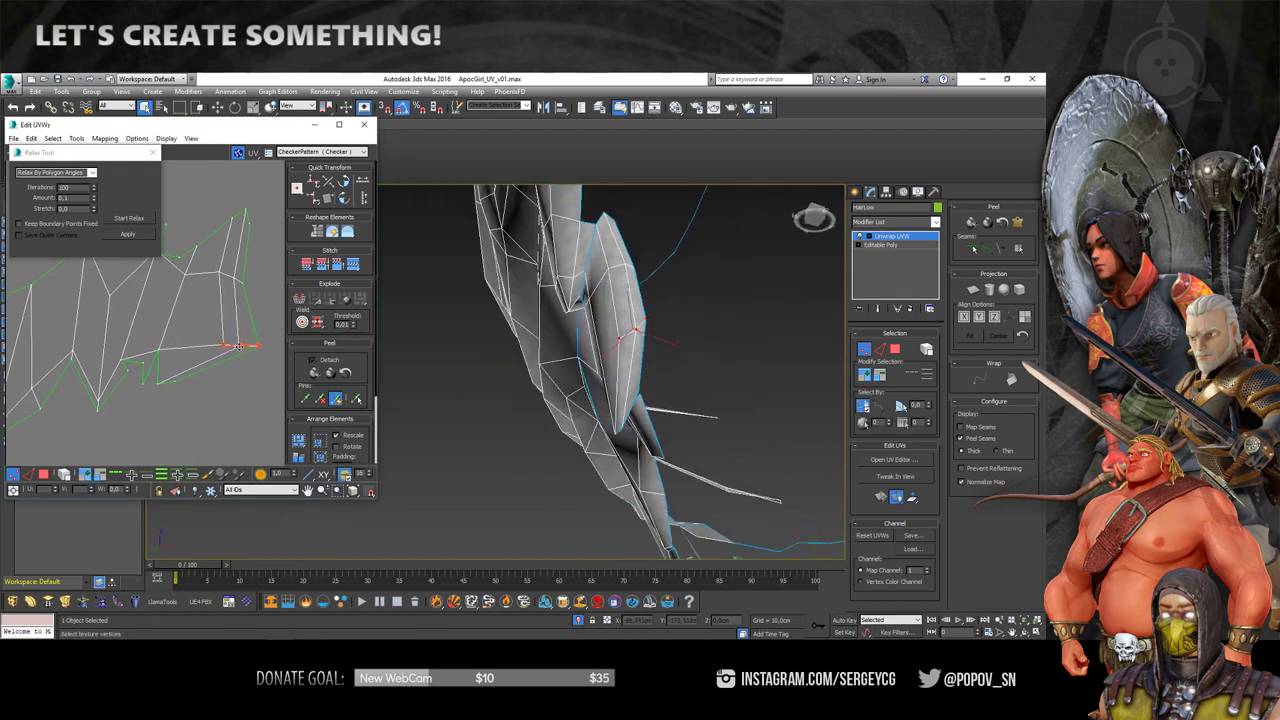
{"action": "middle_click_drag", "start_coordinate": [237, 346], "coordinate": [267, 349]}
{"action": "scroll", "coordinate": [636, 330], "scroll_direction": "up", "scroll_amount": 5}
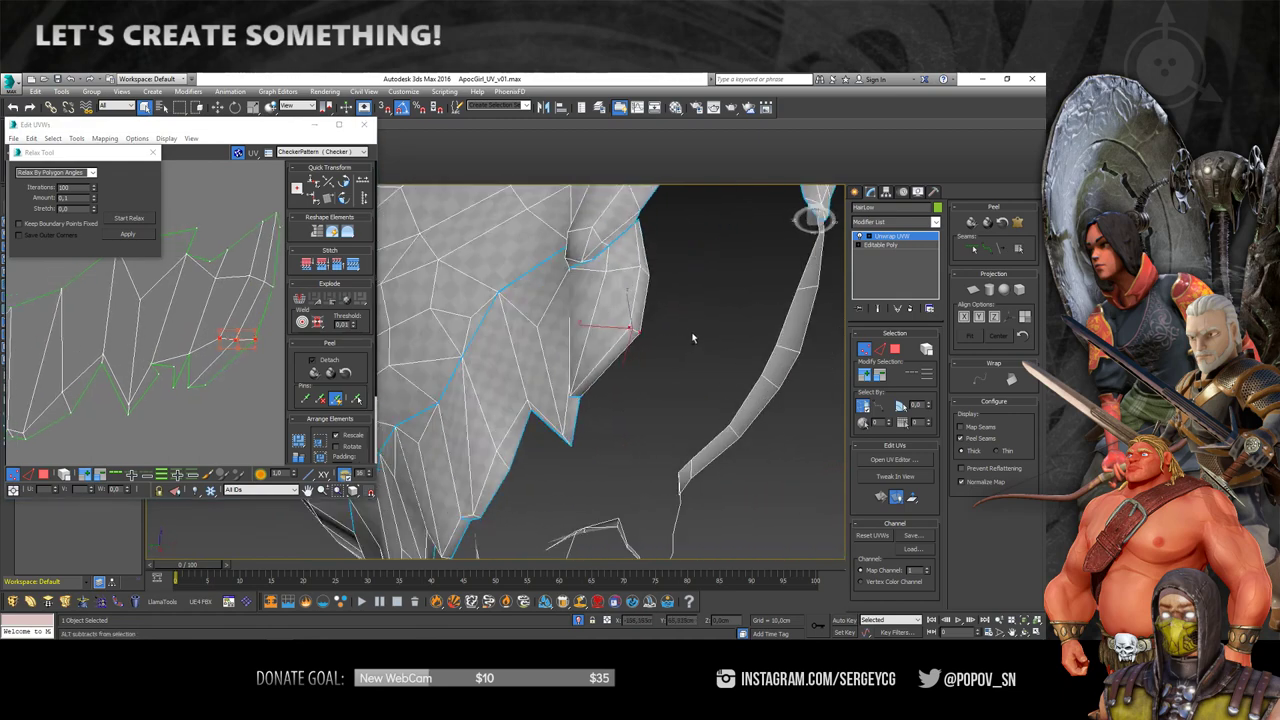
{"action": "left_click_drag", "start_coordinate": [237, 337], "coordinate": [238, 350]}
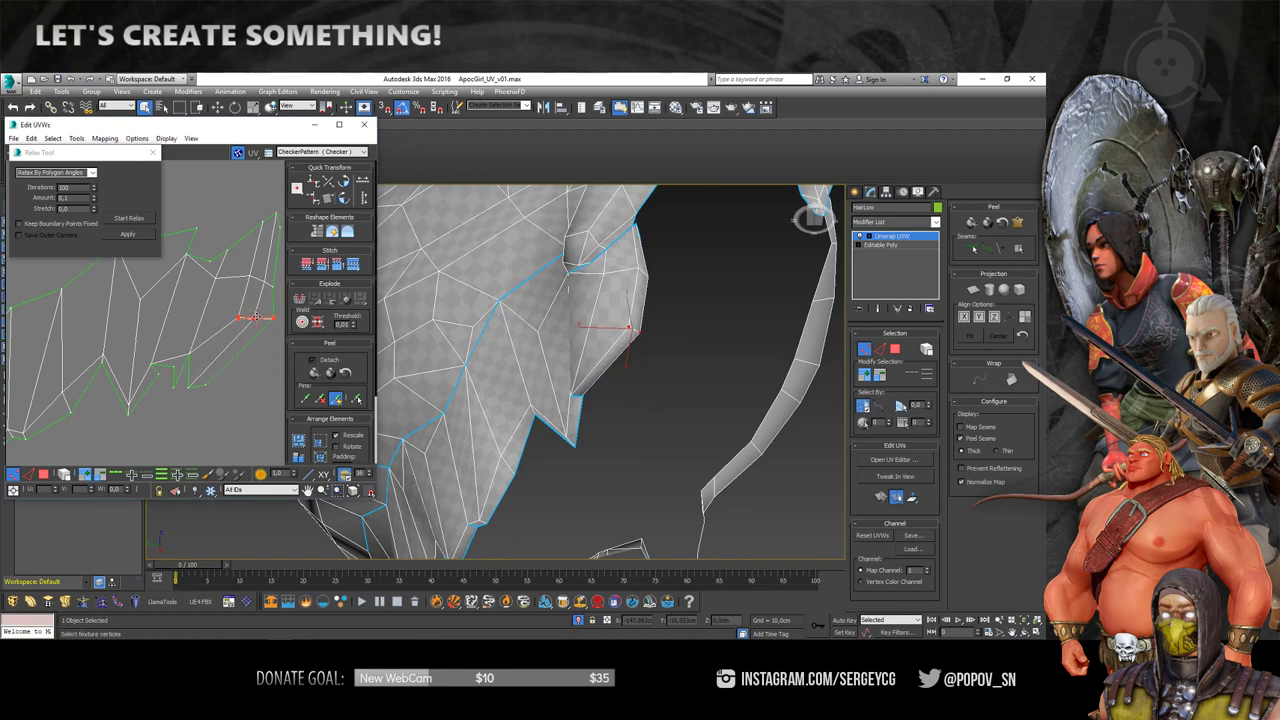
{"action": "middle_click_drag", "start_coordinate": [255, 315], "coordinate": [263, 320]}
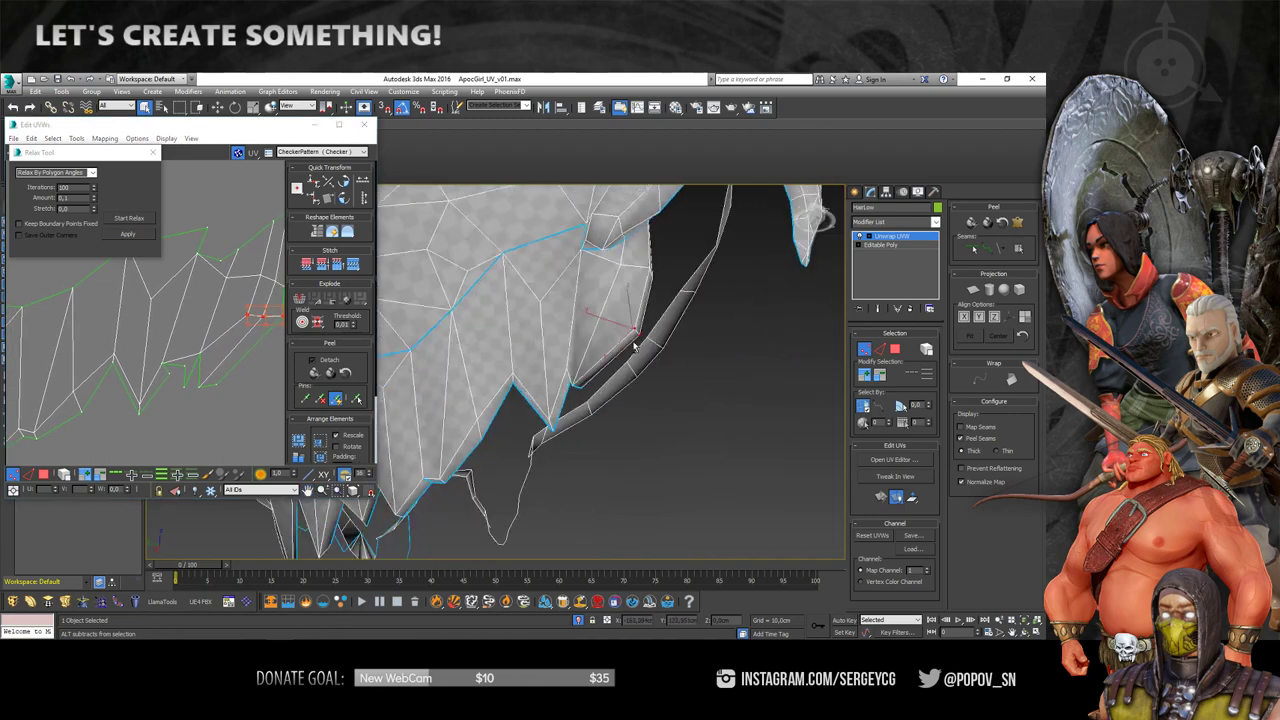
{"action": "mouse_move", "coordinate": [440, 340]}
{"action": "middle_mouse_down", "text": "alt"}
{"action": "mouse_move", "coordinate": [488, 354]}
{"action": "mouse_move", "coordinate": [430, 356]}
{"action": "middle_mouse_up", "text": "alt"}
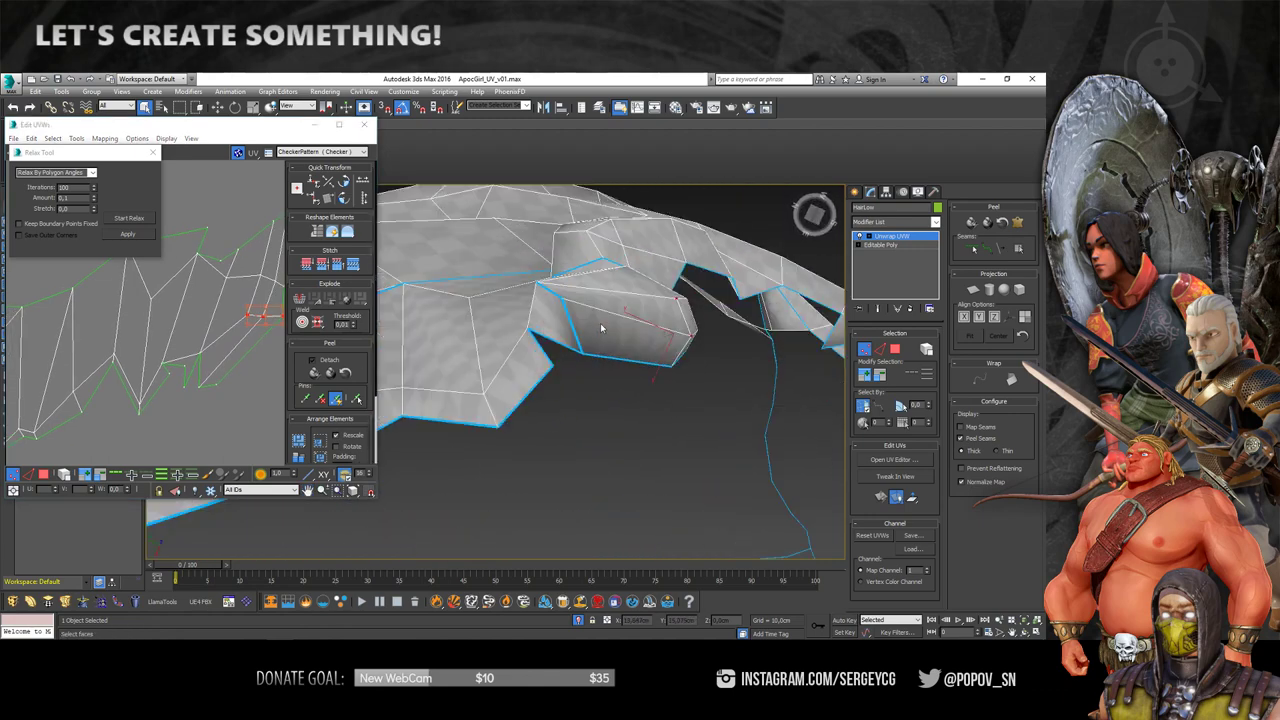
{"action": "middle_click_drag", "start_coordinate": [200, 355], "coordinate": [186, 355]}
{"action": "scroll", "coordinate": [186, 355], "scroll_direction": "up", "scroll_amount": 2}
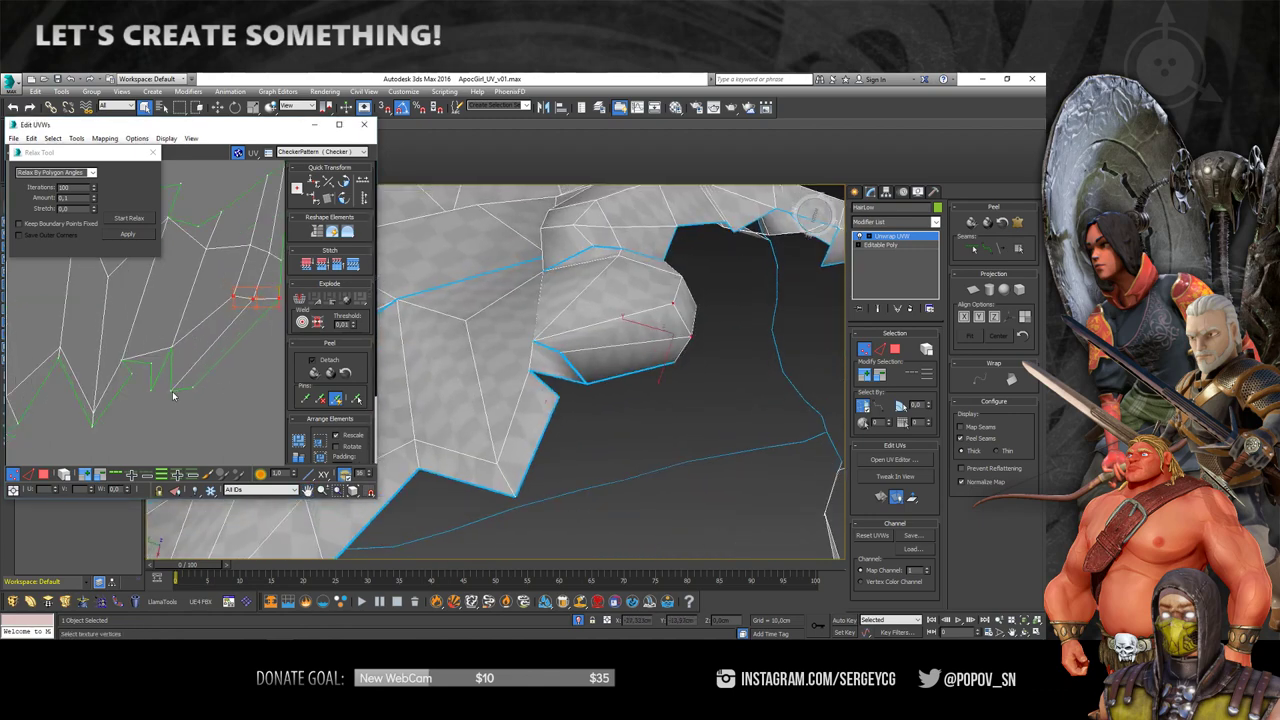
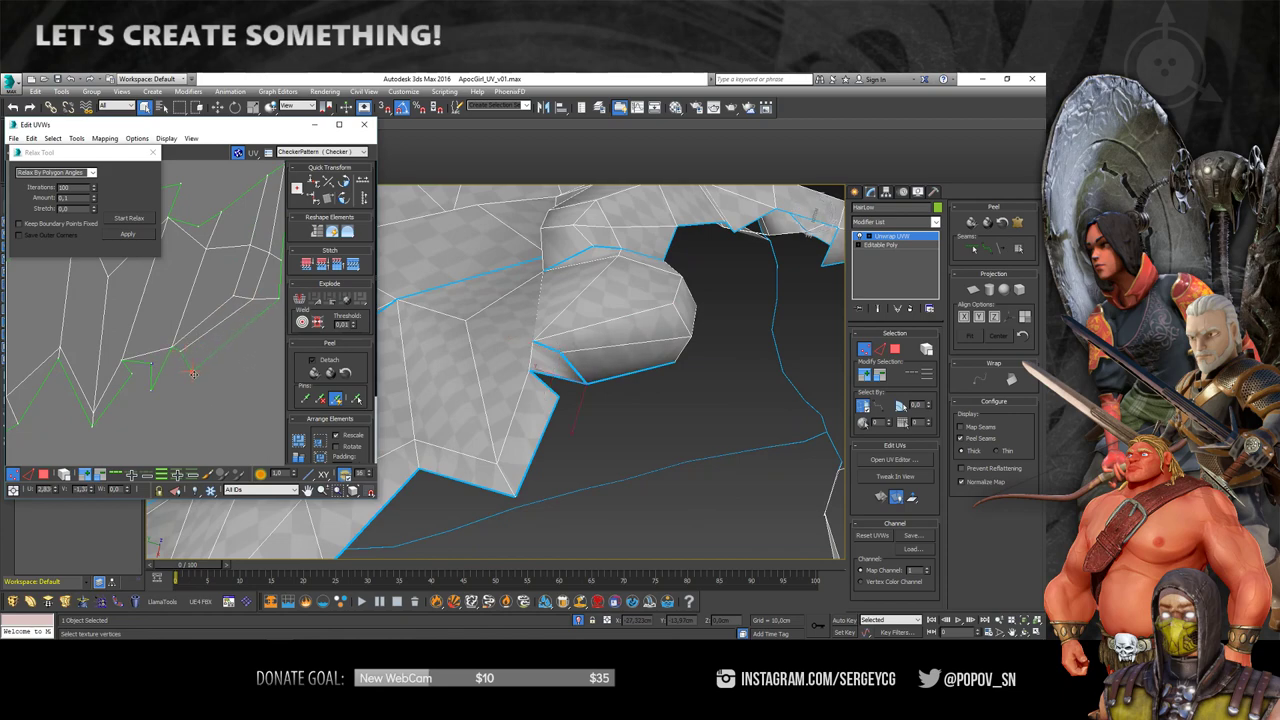
- Orbit to the fringe's jagged edge and apply Relax to widen its zigzag UV strip into a smooth band
{"action": "middle_click_drag", "start_coordinate": [586, 371], "coordinate": [514, 371], "text": "alt"}
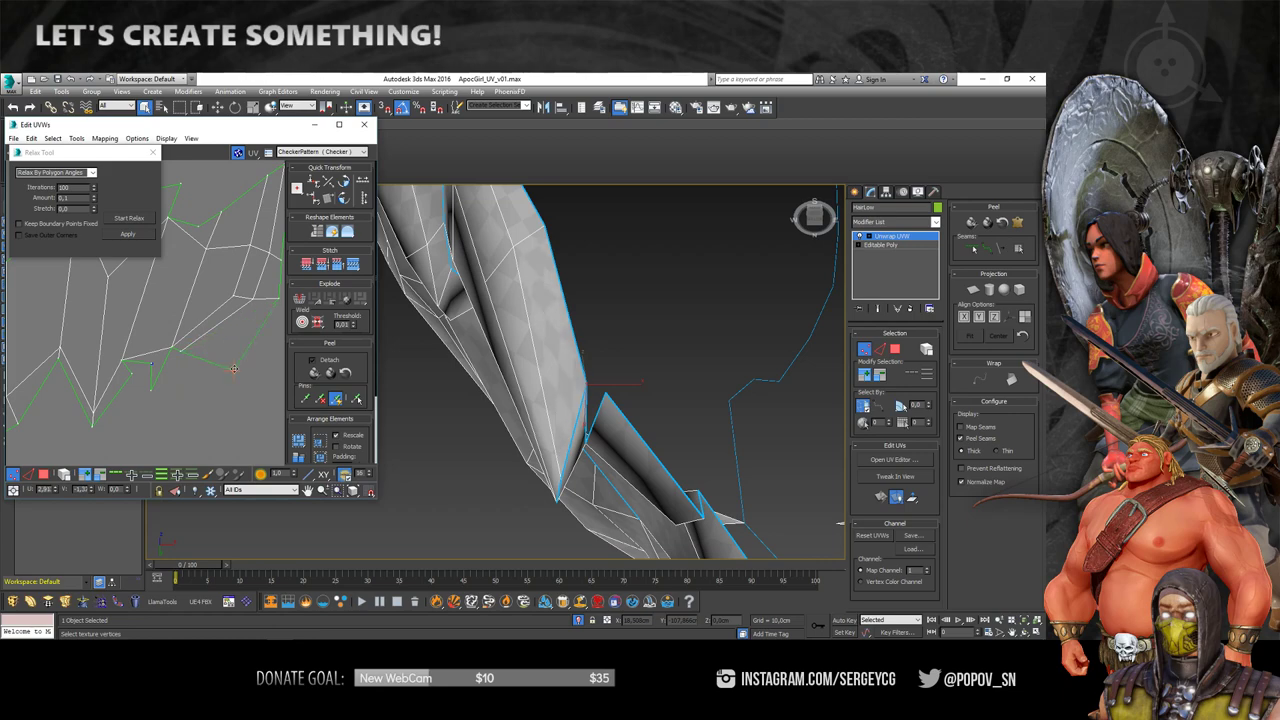
{"action": "mouse_move", "coordinate": [637, 351]}
{"action": "middle_mouse_down", "text": "alt"}
{"action": "mouse_move", "coordinate": [656, 319]}
{"action": "mouse_move", "coordinate": [560, 300]}
{"action": "middle_mouse_up", "text": "alt"}
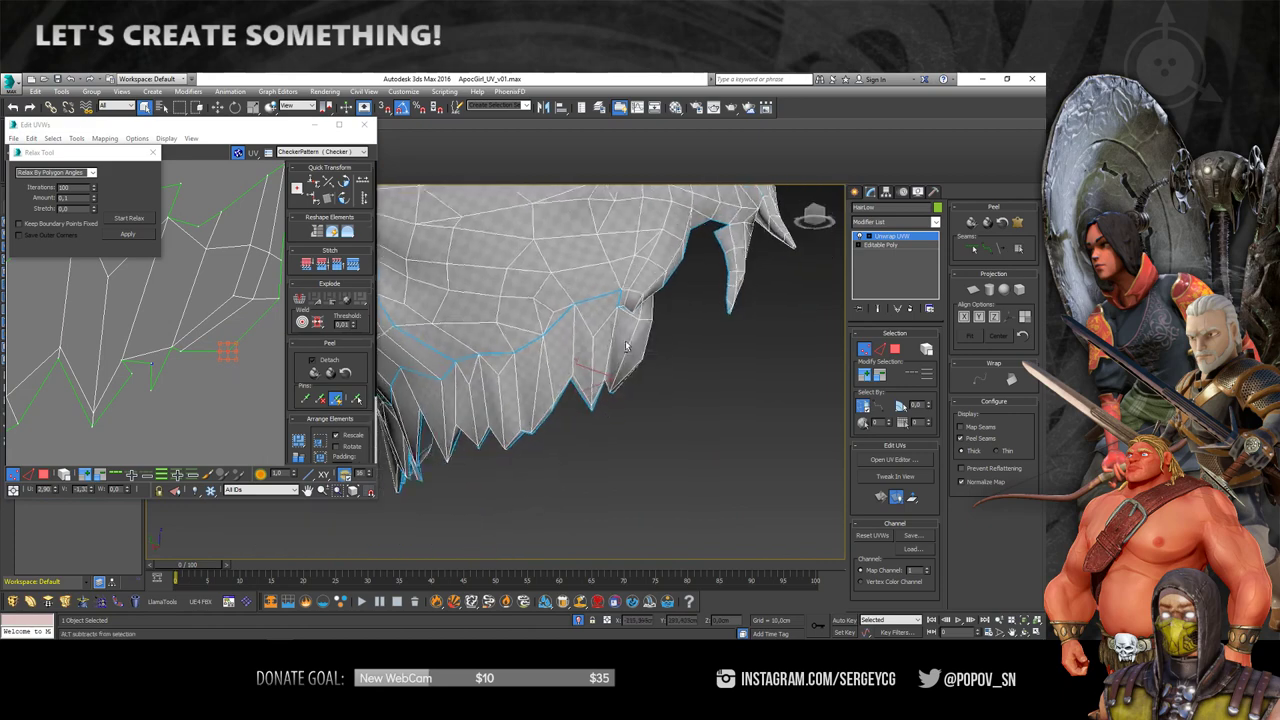
{"action": "middle_click_drag", "start_coordinate": [200, 330], "coordinate": [240, 297]}
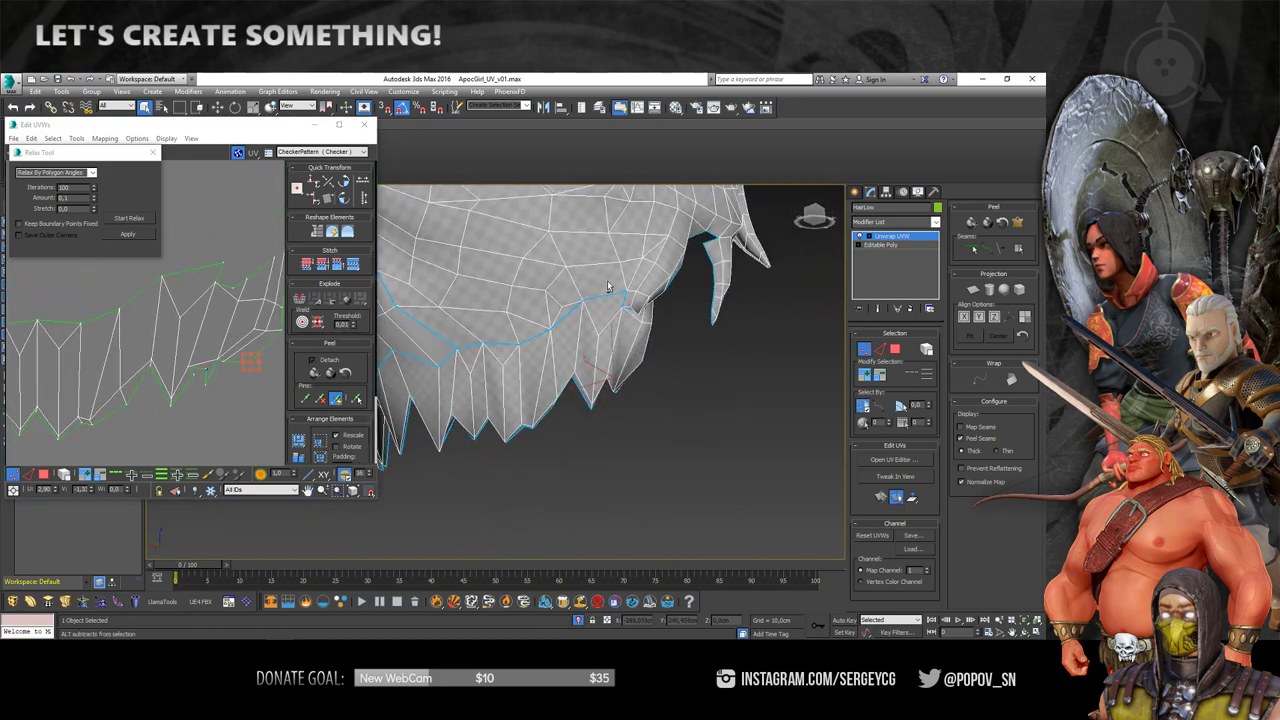
{"action": "mouse_move", "coordinate": [500, 300]}
{"action": "middle_mouse_down", "text": "alt"}
{"action": "mouse_move", "coordinate": [478, 288]}
{"action": "mouse_move", "coordinate": [634, 300]}
{"action": "mouse_move", "coordinate": [651, 271]}
{"action": "mouse_move", "coordinate": [586, 237]}
{"action": "mouse_move", "coordinate": [643, 337]}
{"action": "middle_mouse_up", "text": "alt"}
{"action": "mouse_move", "coordinate": [164, 323]}
{"action": "middle_mouse_down"}
{"action": "mouse_move", "coordinate": [182, 307]}
{"action": "mouse_move", "coordinate": [232, 322]}
{"action": "middle_mouse_up"}
{"action": "scroll", "coordinate": [182, 307], "scroll_direction": "down", "scroll_amount": 3}
{"action": "scroll", "coordinate": [199, 316], "scroll_direction": "down", "scroll_amount": 2}
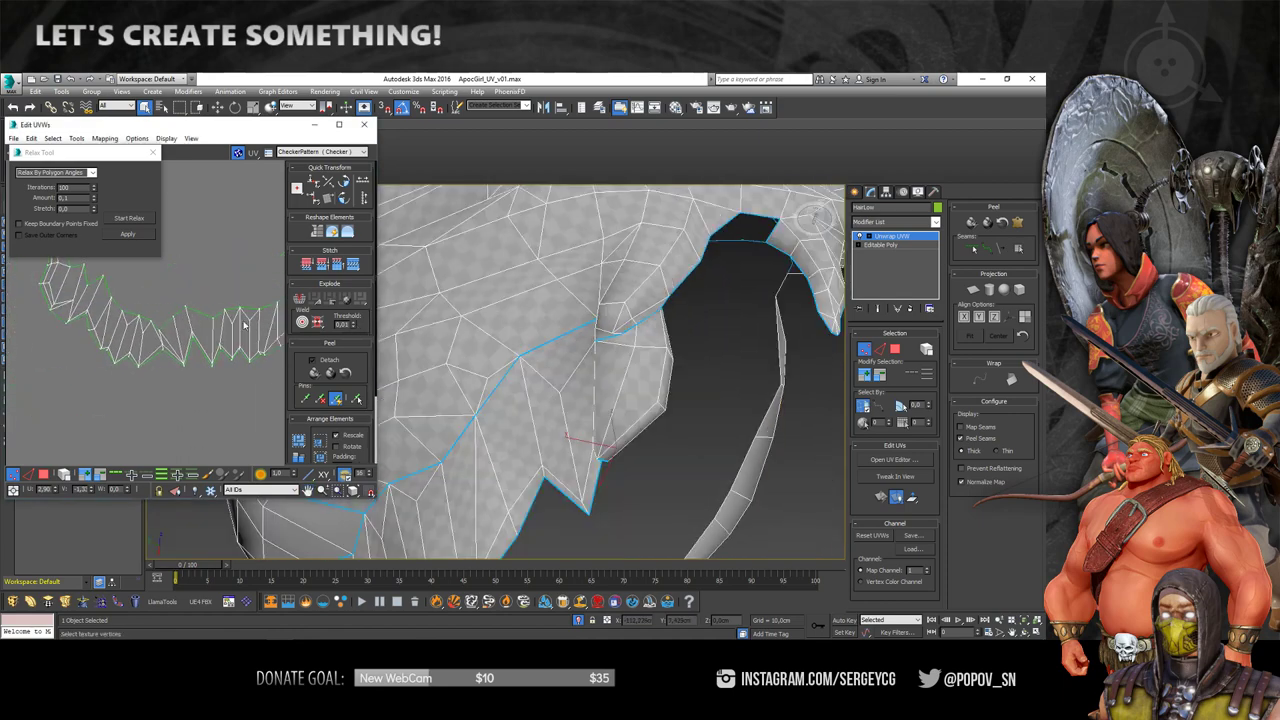
{"action": "left_click", "coordinate": [139, 239]}
{"action": "left_click", "coordinate": [152, 153]}
- Open the Render UVW Template settings from the Tools menu
{"action": "left_click", "coordinate": [76, 138]}
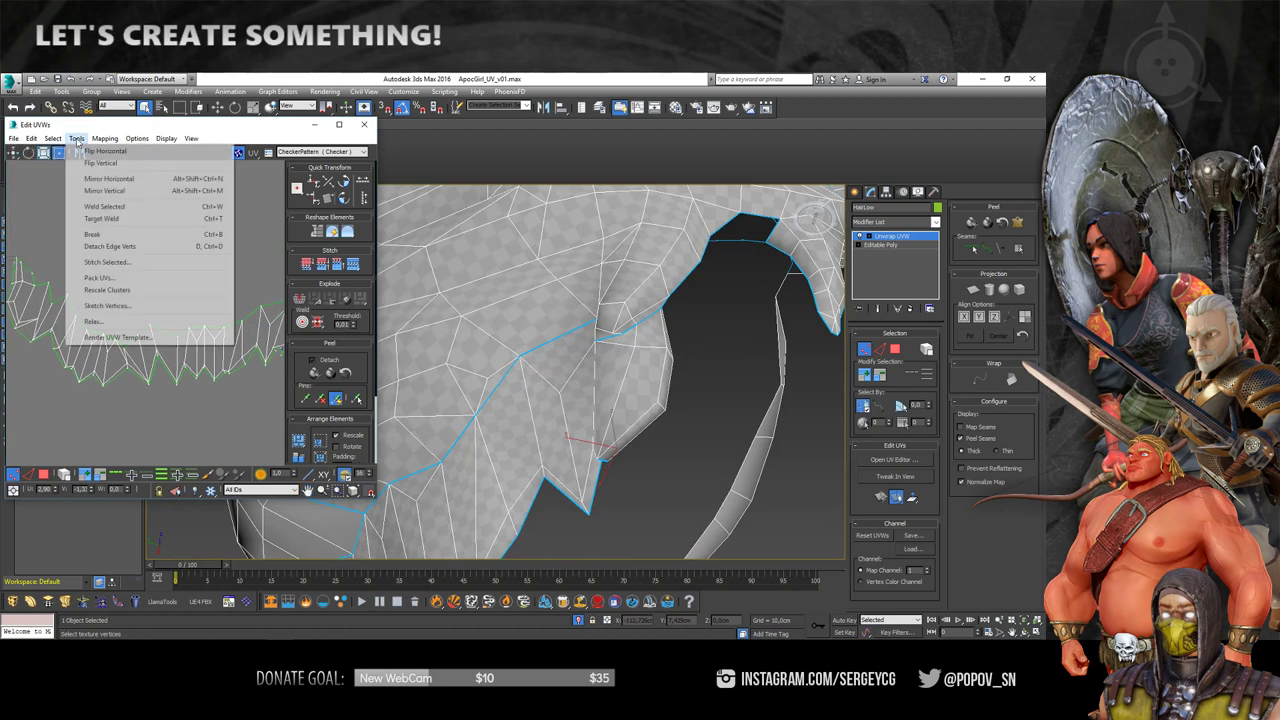
{"action": "left_click", "coordinate": [211, 317]}
{"action": "scroll", "coordinate": [154, 239], "scroll_direction": "down", "scroll_amount": 2}
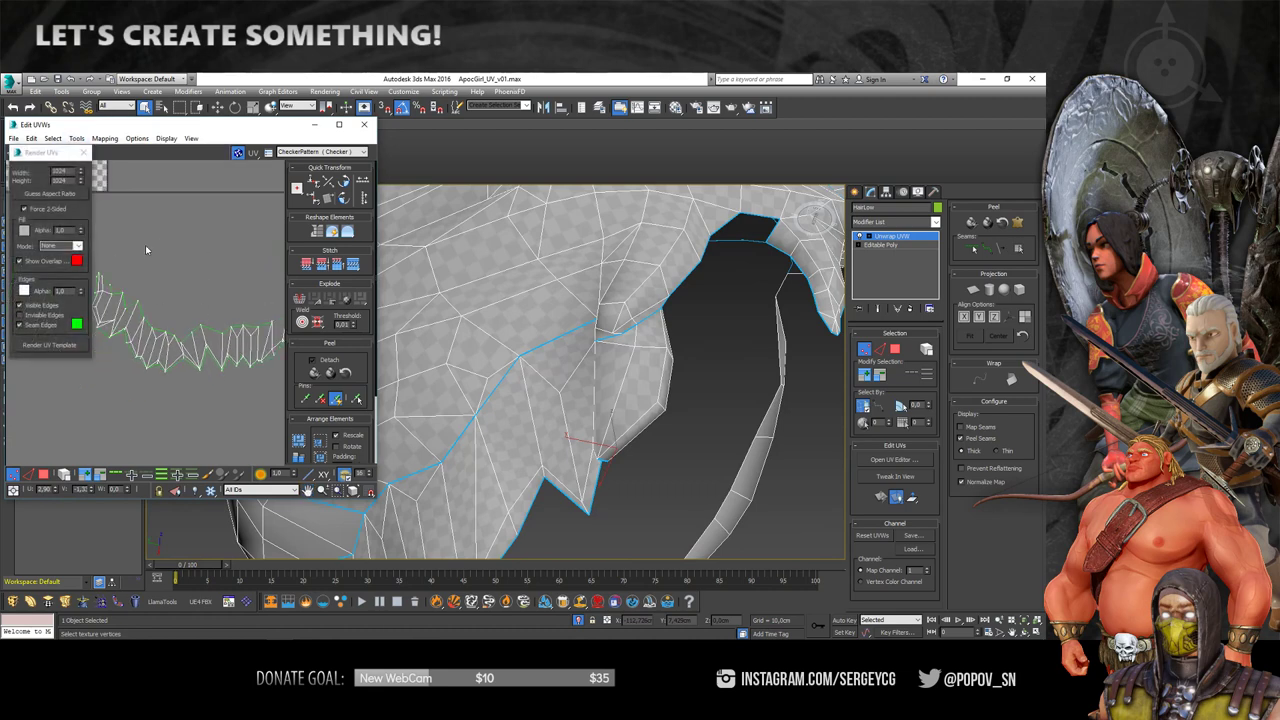
{"action": "scroll", "coordinate": [145, 245], "scroll_direction": "down", "scroll_amount": 2}
{"action": "scroll", "coordinate": [150, 260], "scroll_direction": "down", "scroll_amount": 2}
{"action": "scroll", "coordinate": [154, 280], "scroll_direction": "down", "scroll_amount": 2}
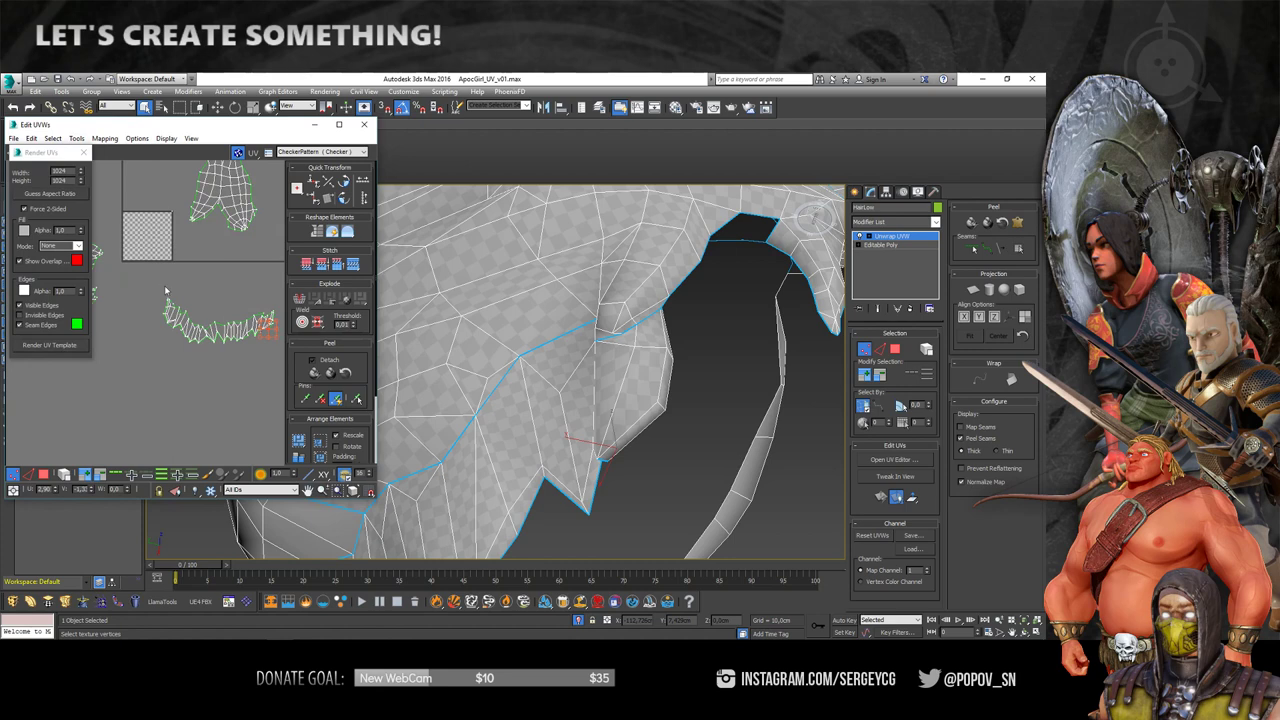
- Select the strip's UV shell in polygon mode and pack it into the checker square
{"action": "left_click", "coordinate": [43, 475]}
{"action": "left_click_drag", "start_coordinate": [268, 368], "coordinate": [270, 370]}
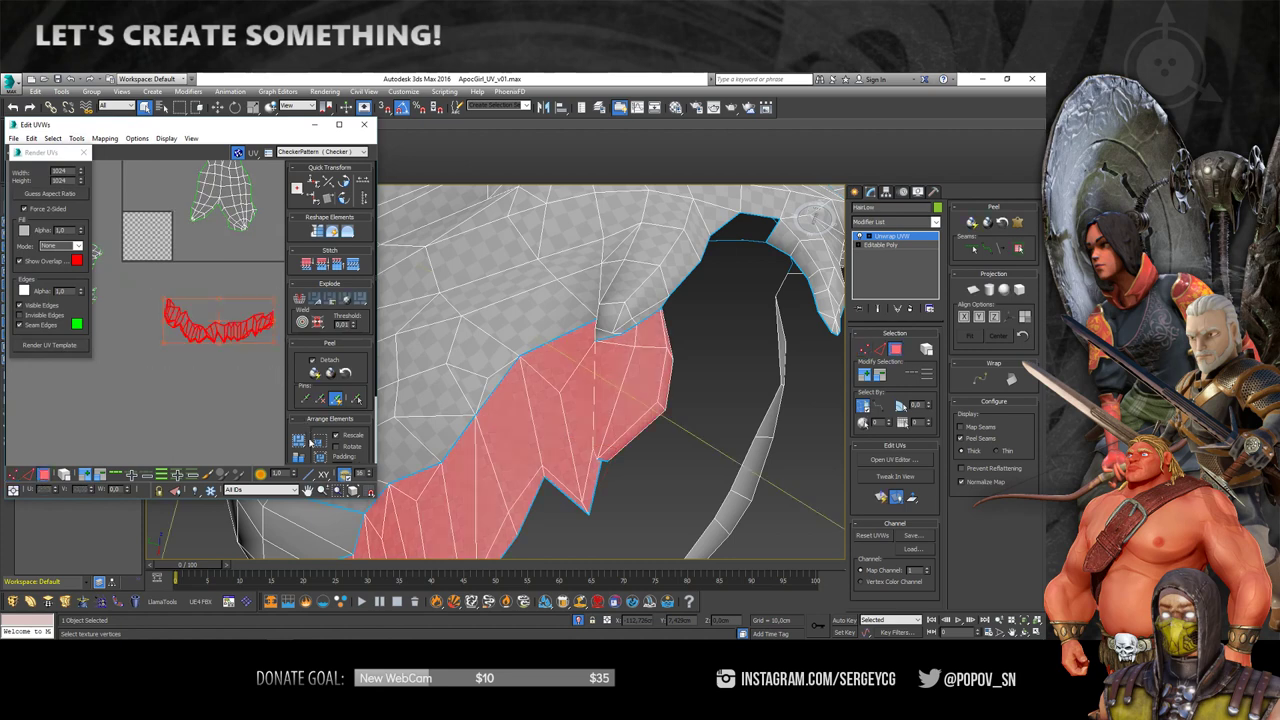
{"action": "left_click", "coordinate": [300, 445]}
{"action": "left_click", "coordinate": [230, 400]}
- Render the UV template at 512×512, rearrange its preview window, and render it again
{"action": "scroll", "coordinate": [200, 300], "scroll_direction": "up", "scroll_amount": 2}
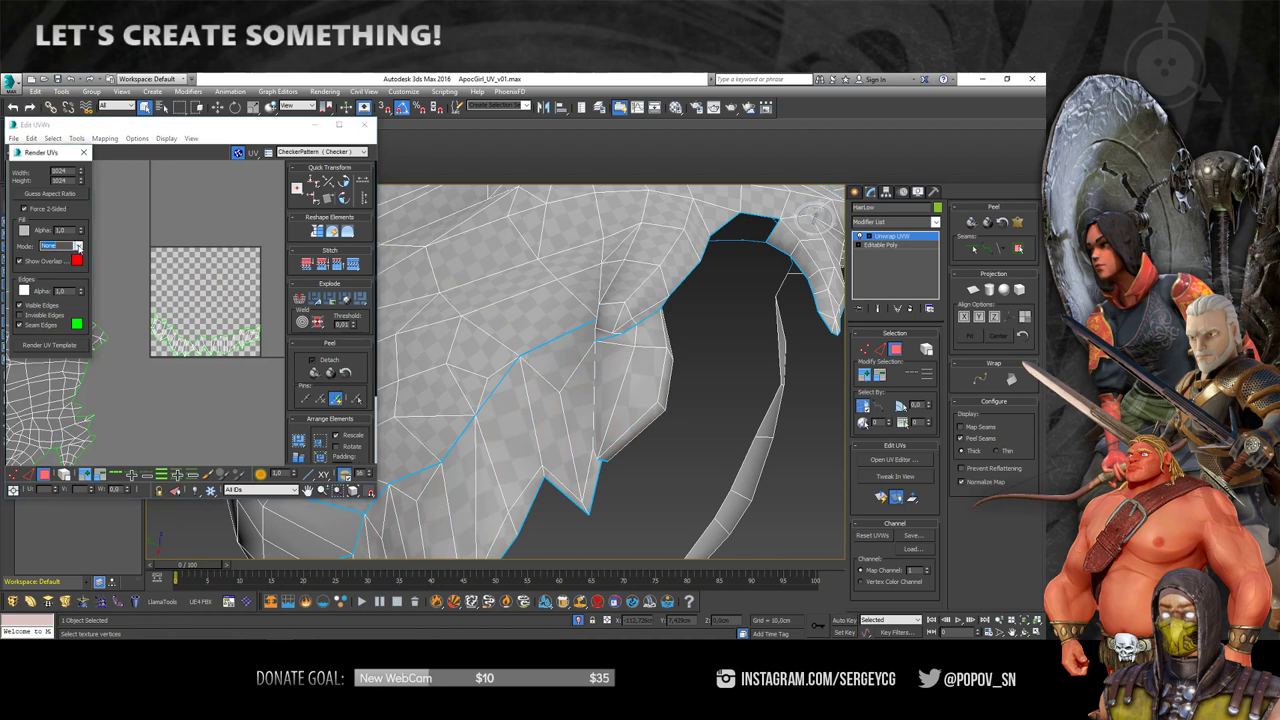
{"action": "left_click", "coordinate": [70, 245]}
{"action": "left_click", "coordinate": [50, 345]}
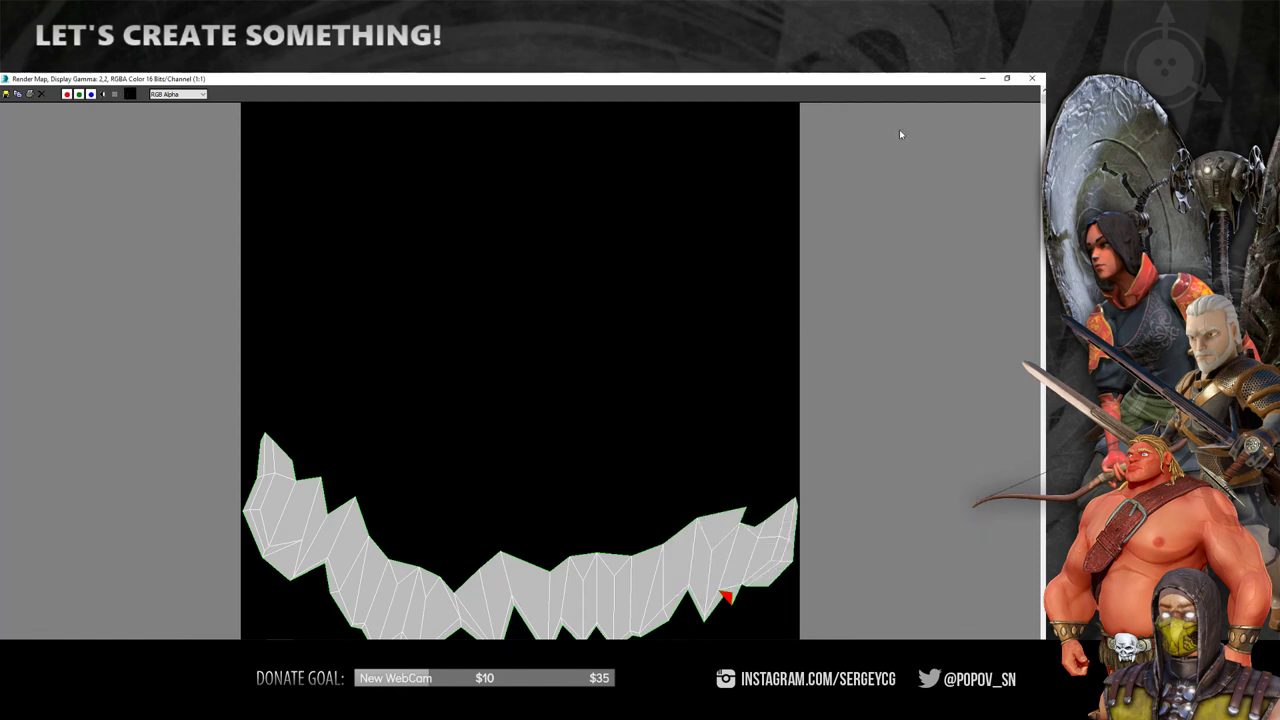
{"action": "left_click", "coordinate": [1006, 79]}
{"action": "left_click", "coordinate": [1014, 88]}
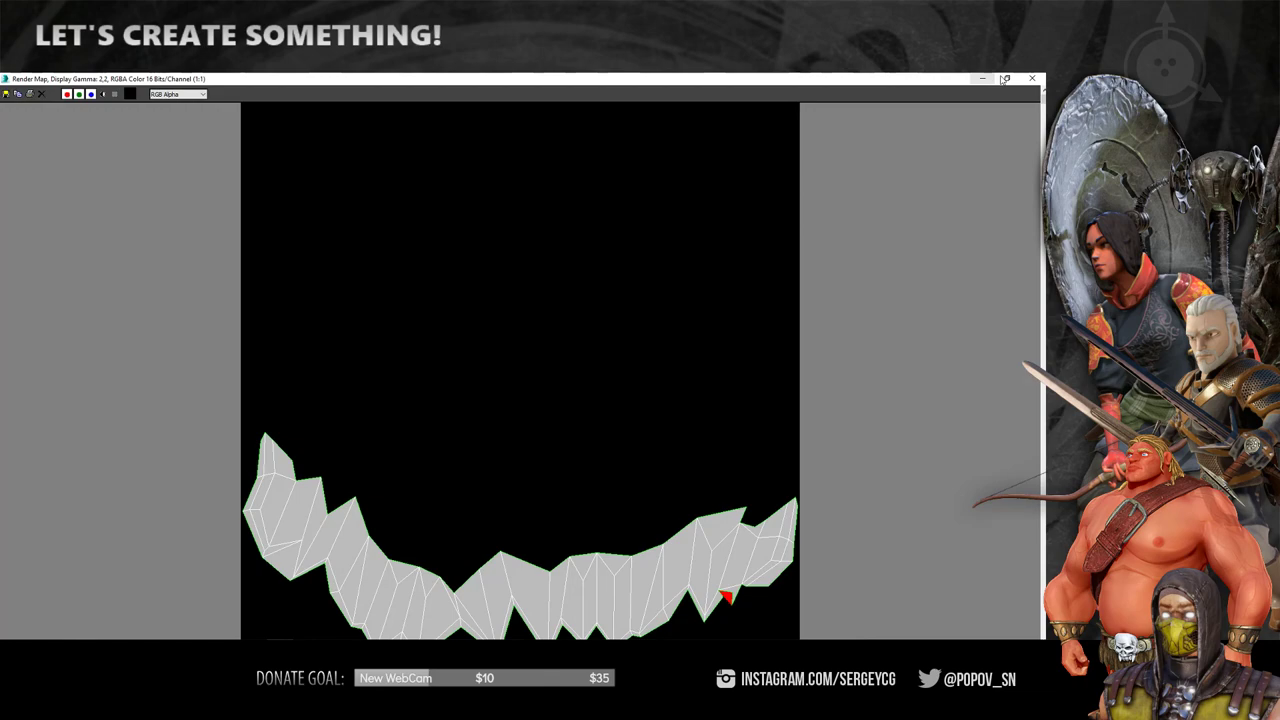
{"action": "left_click", "coordinate": [1003, 79]}
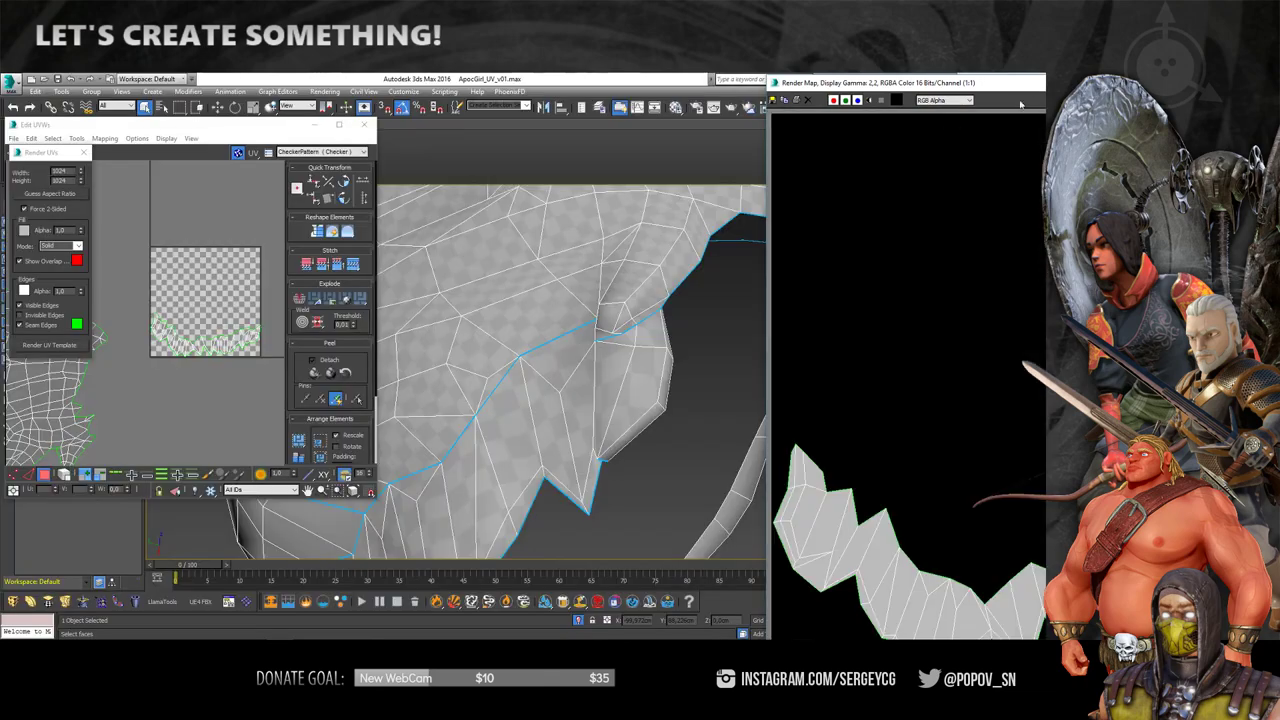
{"action": "left_click_drag", "start_coordinate": [1039, 86], "coordinate": [484, 87]}
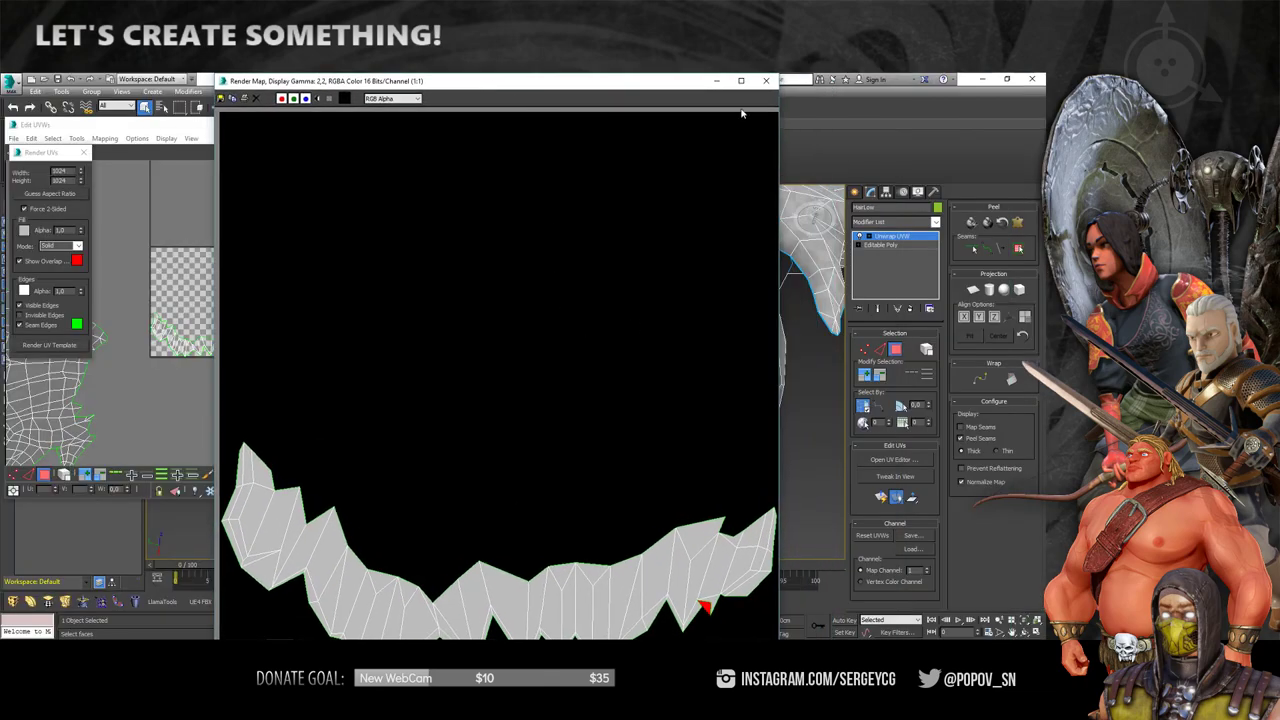
{"action": "left_click", "coordinate": [766, 80]}
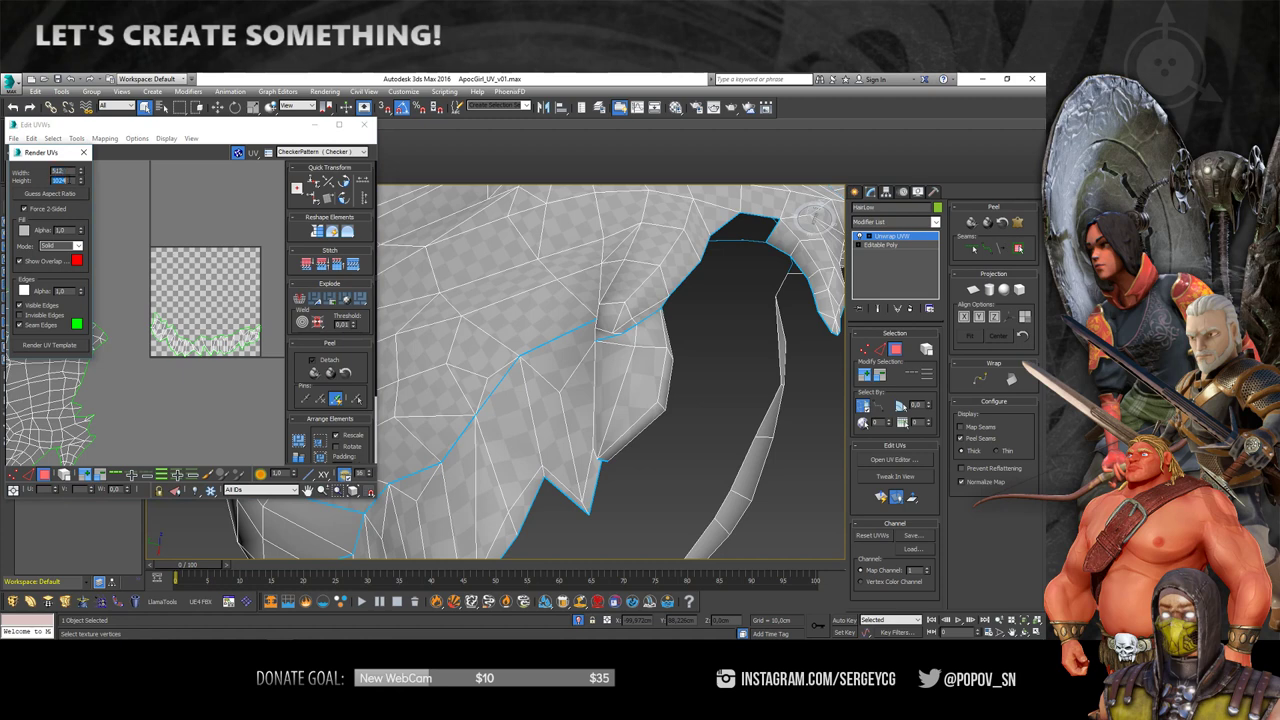
{"action": "left_click", "coordinate": [65, 180]}
{"action": "type", "text": "512"}
{"action": "left_click", "coordinate": [50, 345]}
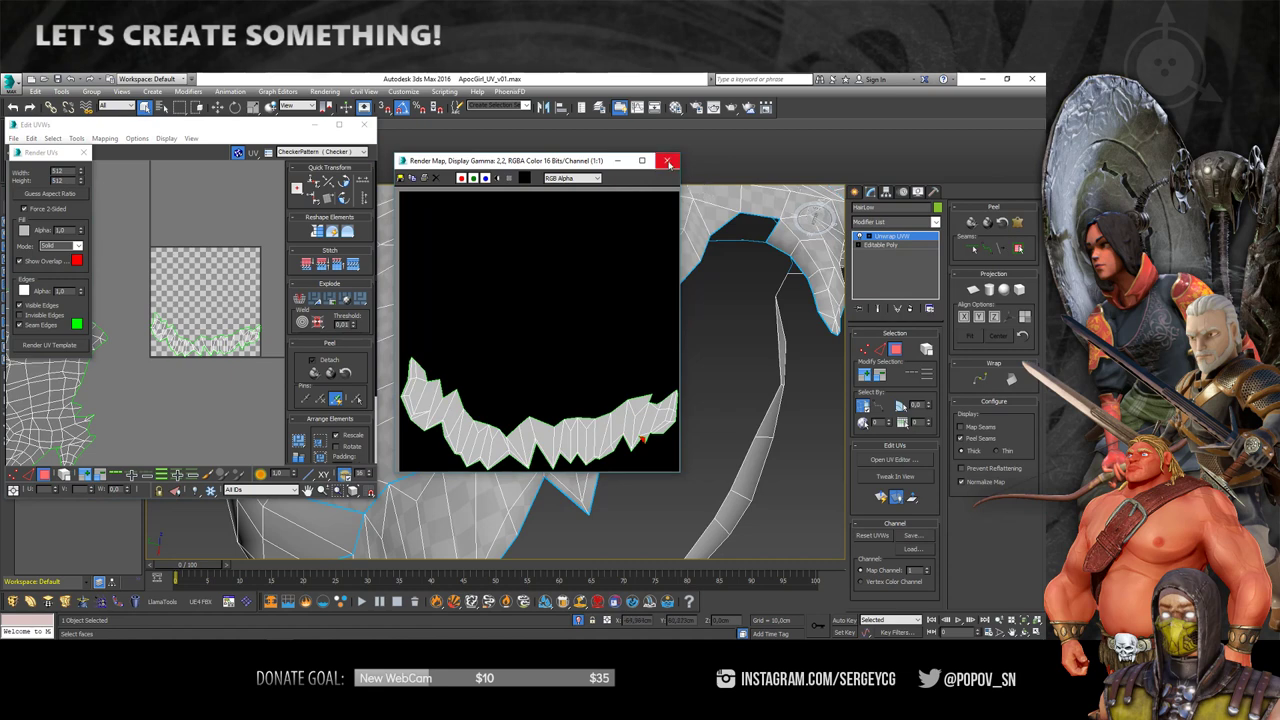
- Frame the UV view on the strip and select a single UV face
{"action": "scroll", "coordinate": [249, 352], "scroll_direction": "up", "scroll_amount": 3}
{"action": "middle_click_drag", "start_coordinate": [249, 352], "coordinate": [190, 363]}
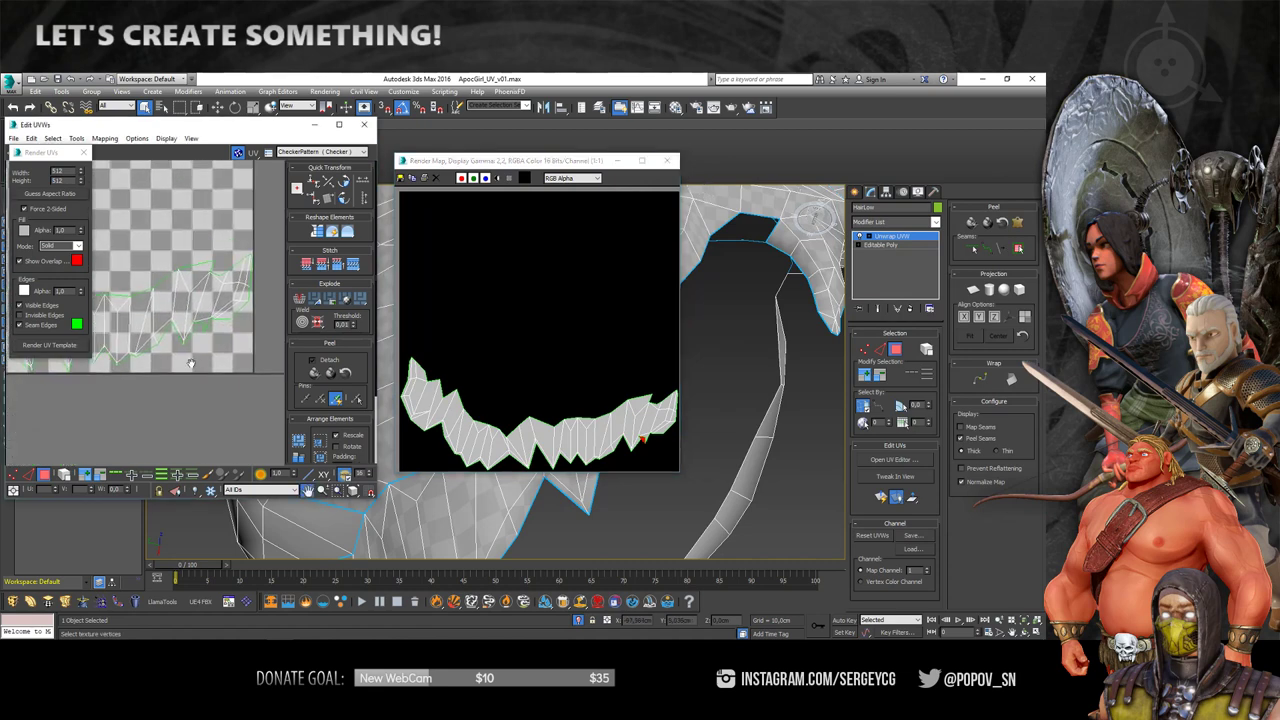
{"action": "scroll", "coordinate": [206, 327], "scroll_direction": "up", "scroll_amount": 3}
{"action": "scroll", "coordinate": [193, 323], "scroll_direction": "up", "scroll_amount": 2}
{"action": "scroll", "coordinate": [218, 327], "scroll_direction": "up", "scroll_amount": 2}
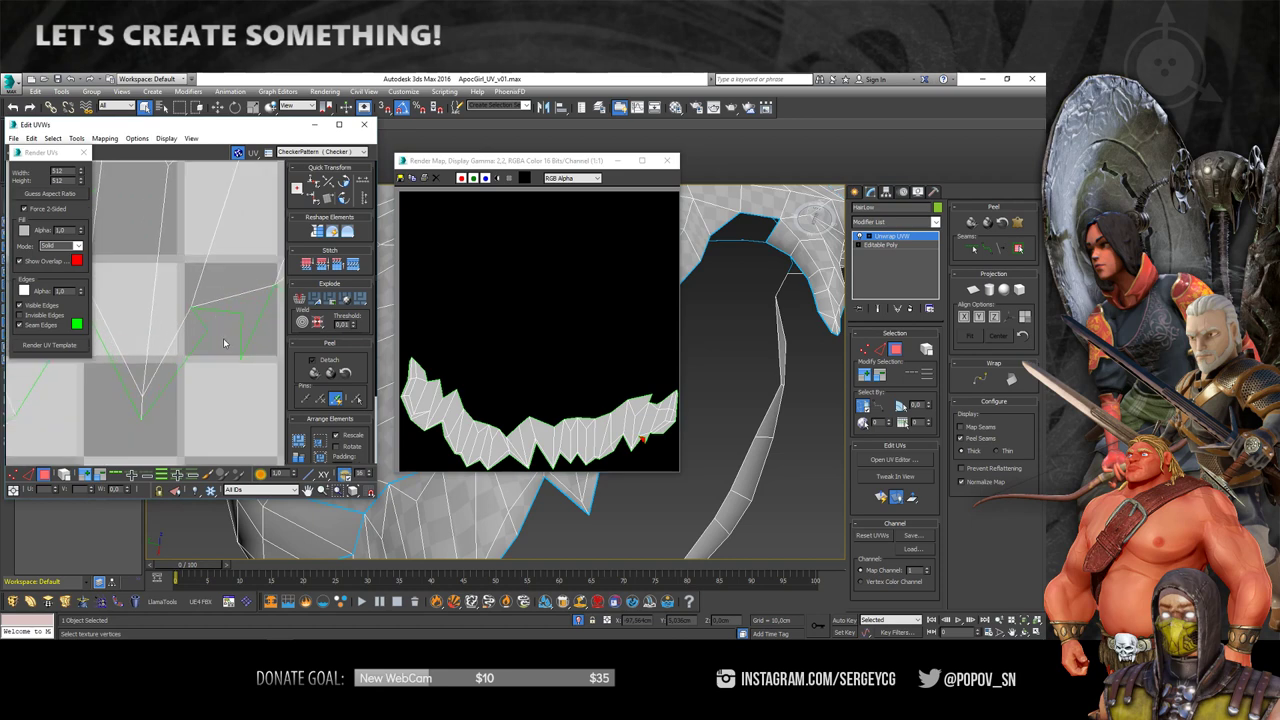
{"action": "scroll", "coordinate": [214, 374], "scroll_direction": "down", "scroll_amount": 4}
{"action": "scroll", "coordinate": [170, 392], "scroll_direction": "down", "scroll_amount": 1}
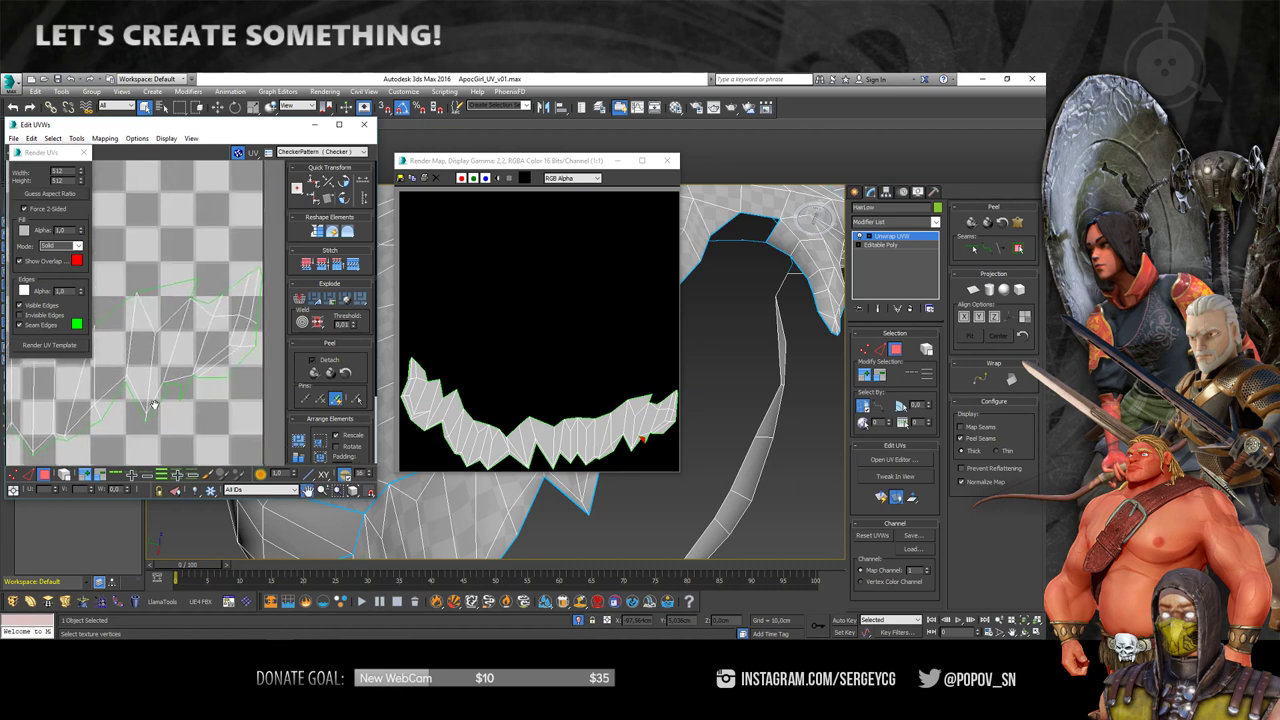
{"action": "scroll", "coordinate": [194, 389], "scroll_direction": "up", "scroll_amount": 2}
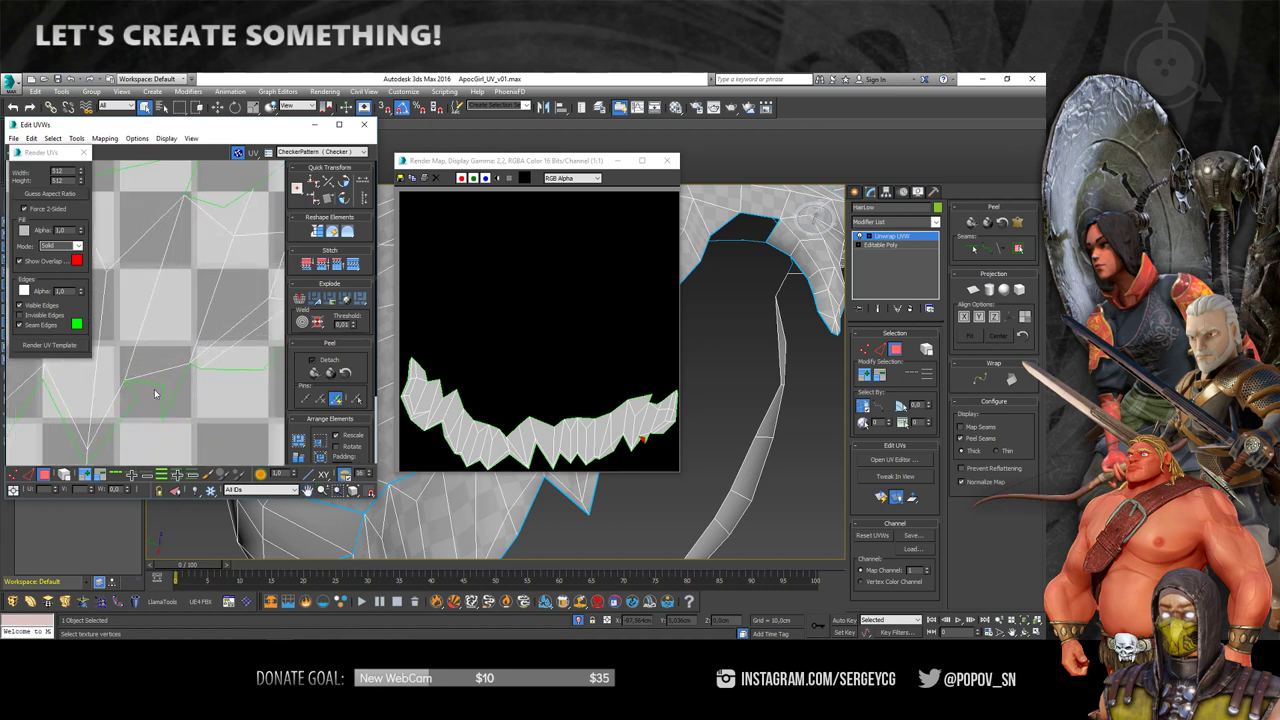
{"action": "left_click", "coordinate": [147, 386]}
{"action": "scroll", "coordinate": [735, 413], "scroll_direction": "up", "scroll_amount": 3}
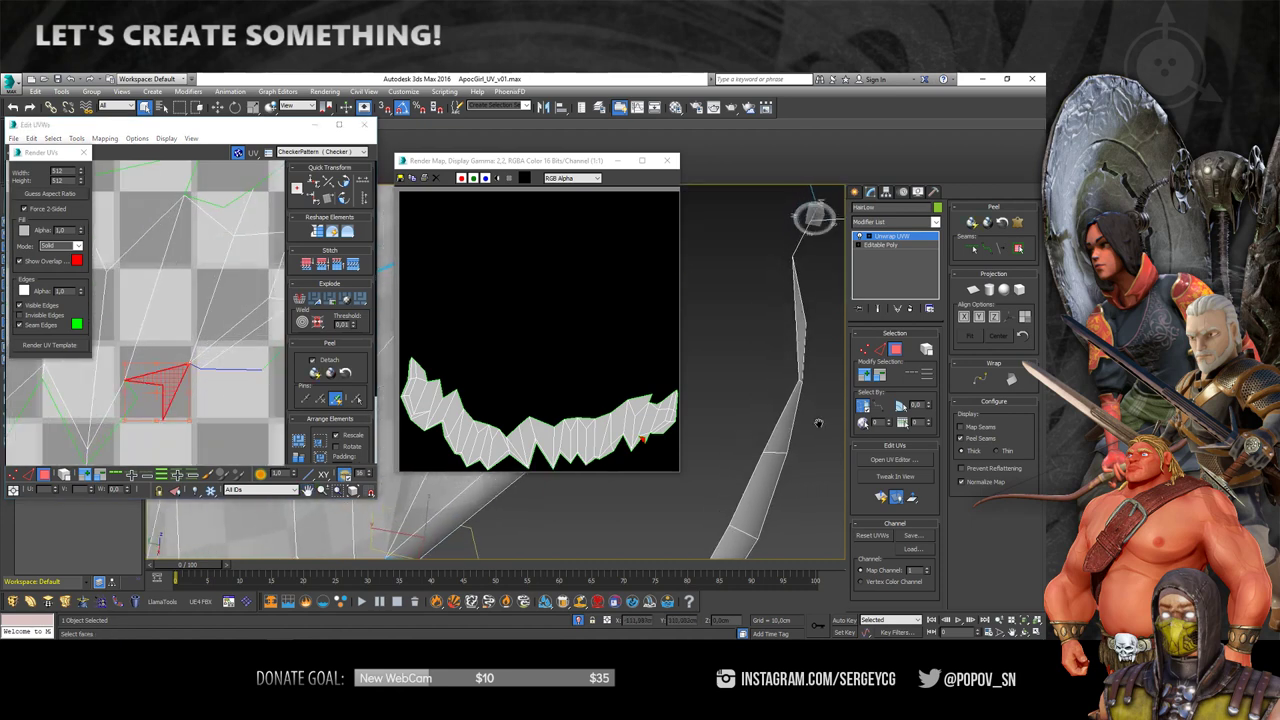
{"action": "scroll", "coordinate": [735, 413], "scroll_direction": "up", "scroll_amount": 2}
- Close the rendered UV template preview and orbit the model to inspect the selected face
{"action": "left_click", "coordinate": [666, 160]}
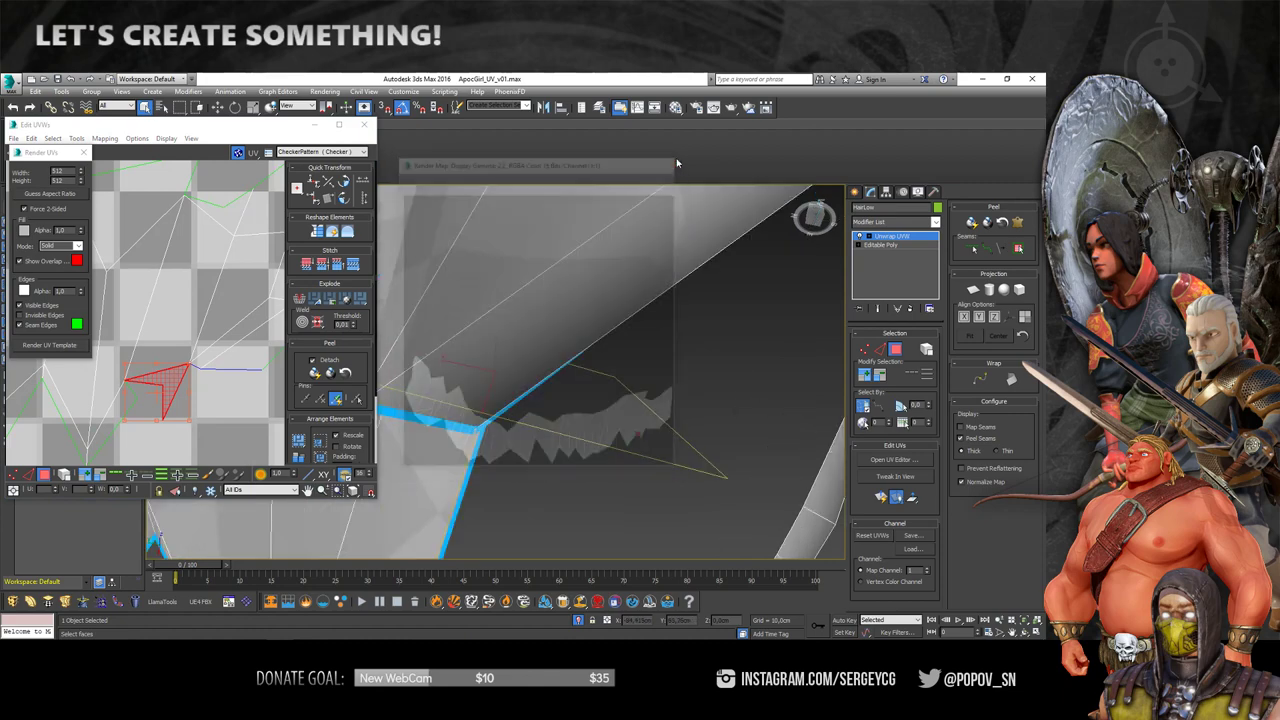
{"action": "middle_click_drag", "start_coordinate": [590, 391], "coordinate": [564, 396], "text": "alt"}
{"action": "scroll", "coordinate": [564, 396], "scroll_direction": "up", "scroll_amount": 4}
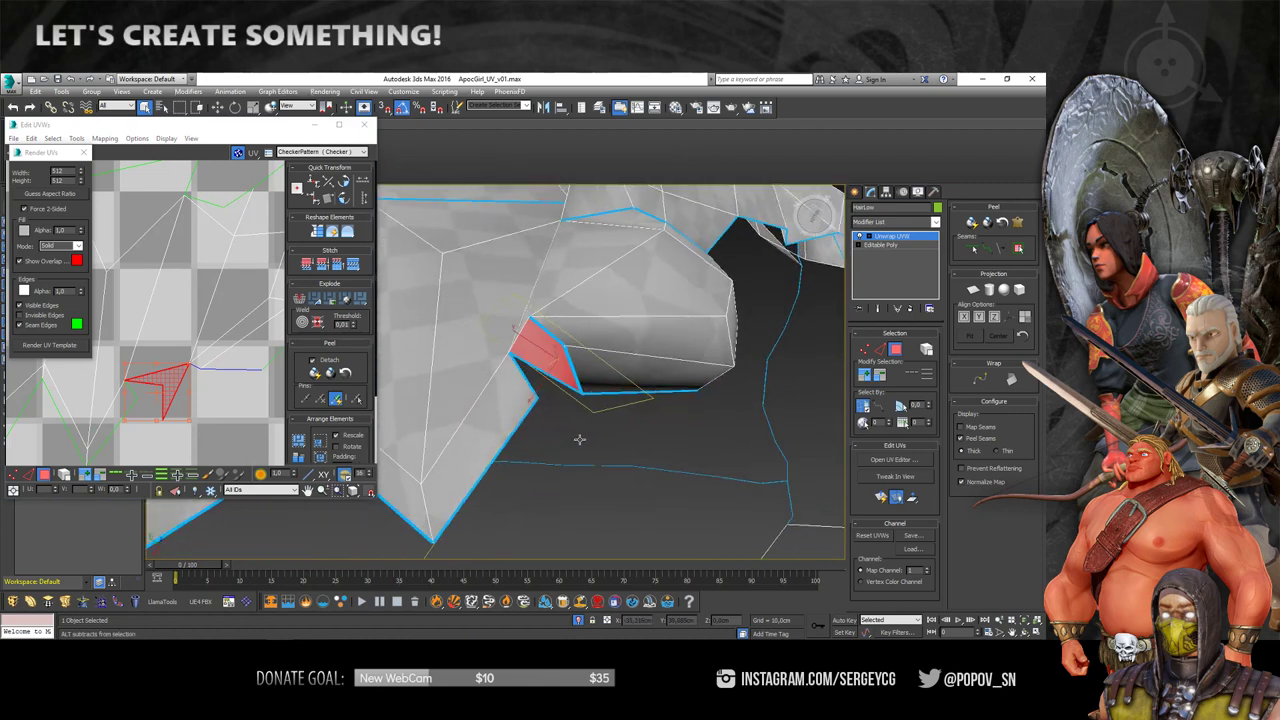
{"action": "scroll", "coordinate": [217, 397], "scroll_direction": "up", "scroll_amount": 3}
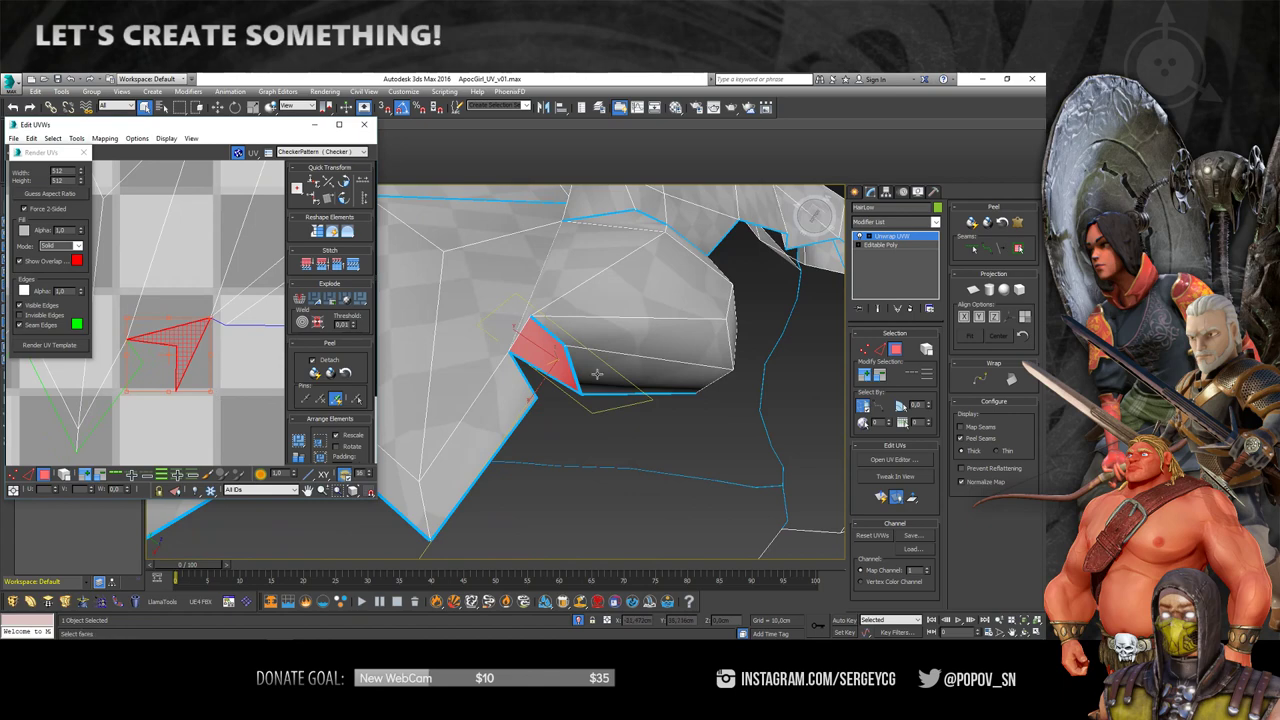
{"action": "mouse_move", "coordinate": [597, 373]}
{"action": "middle_mouse_down", "text": "alt"}
{"action": "mouse_move", "coordinate": [794, 435]}
{"action": "mouse_move", "coordinate": [349, 441]}
{"action": "middle_mouse_up", "text": "alt"}
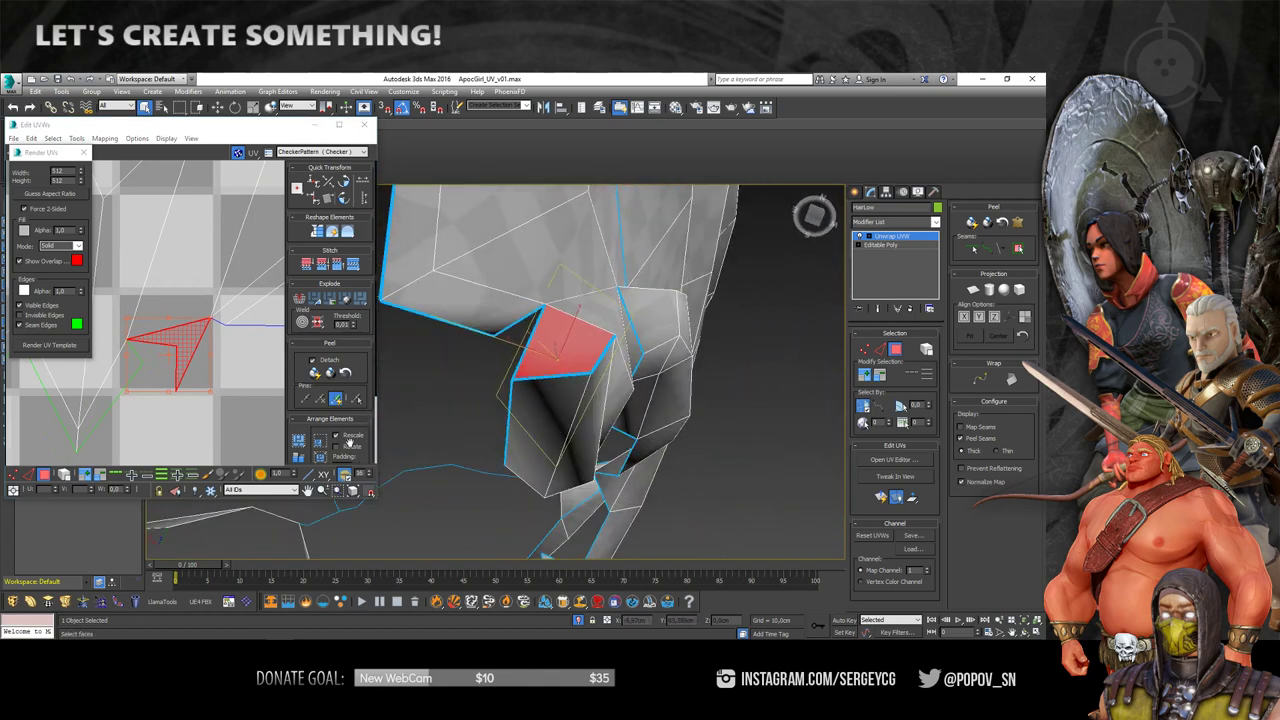
- Deselect, switch to vertex mode, and reposition one UV vertex of the strip
{"action": "left_click", "coordinate": [180, 435]}
{"action": "left_click", "coordinate": [12, 474]}
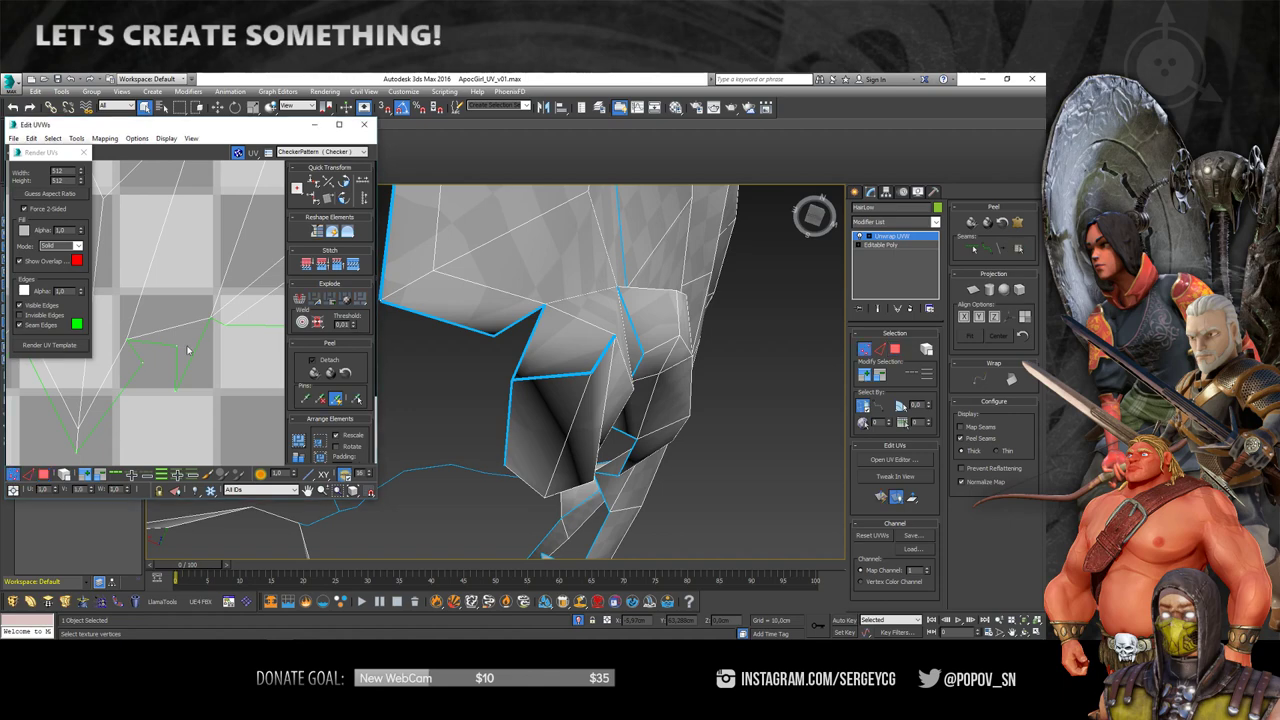
{"action": "middle_click_drag", "start_coordinate": [620, 380], "coordinate": [680, 405], "text": "alt"}
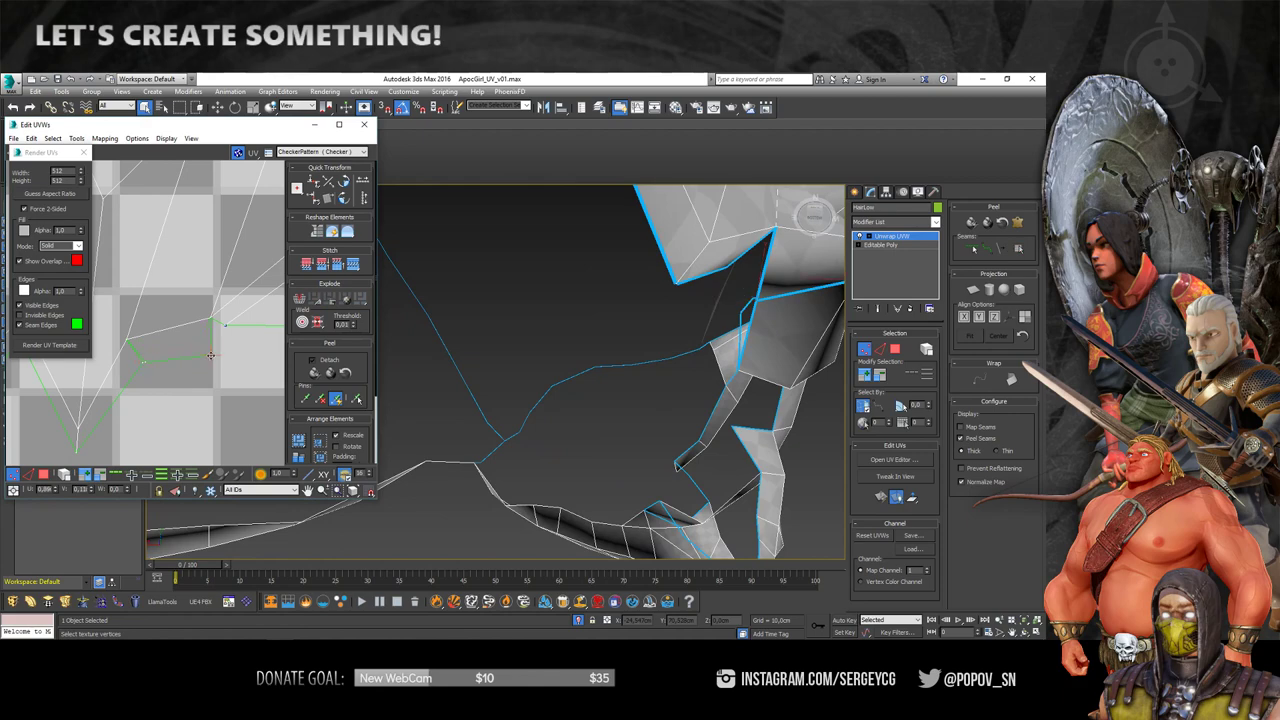
{"action": "middle_click_drag", "start_coordinate": [637, 364], "coordinate": [594, 353], "text": "alt"}
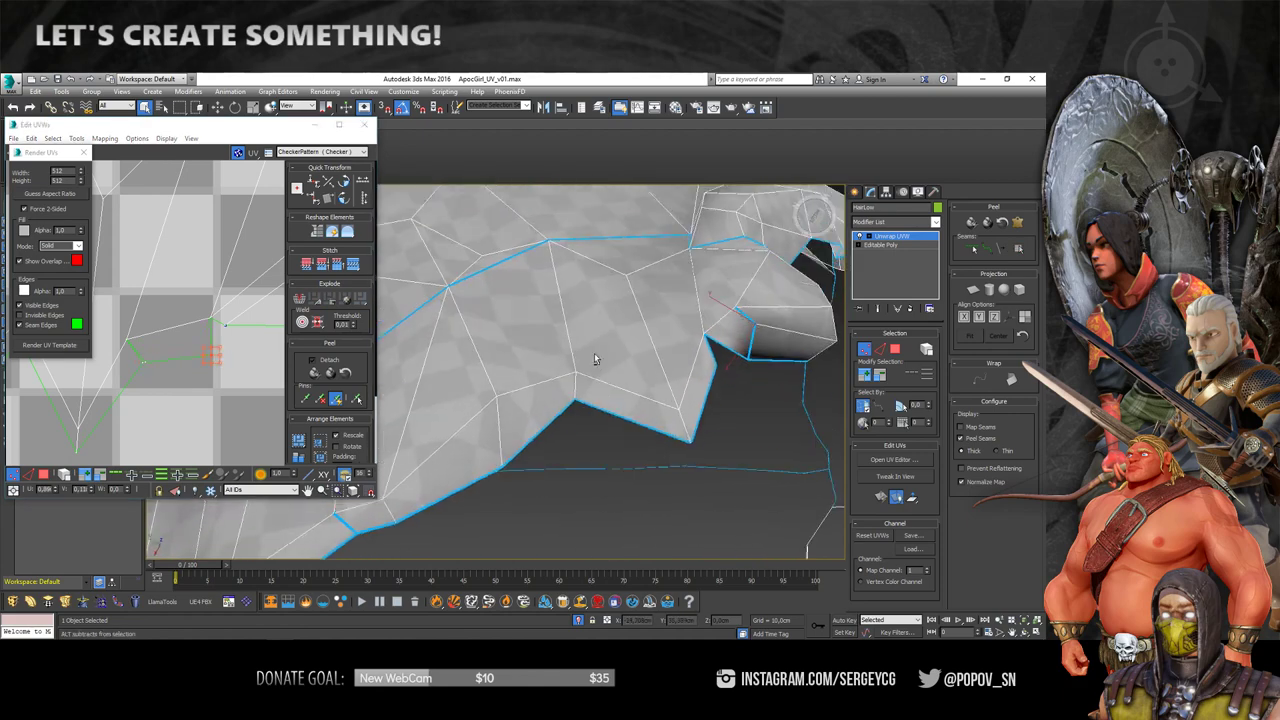
{"action": "middle_click_drag", "start_coordinate": [210, 355], "coordinate": [191, 370]}
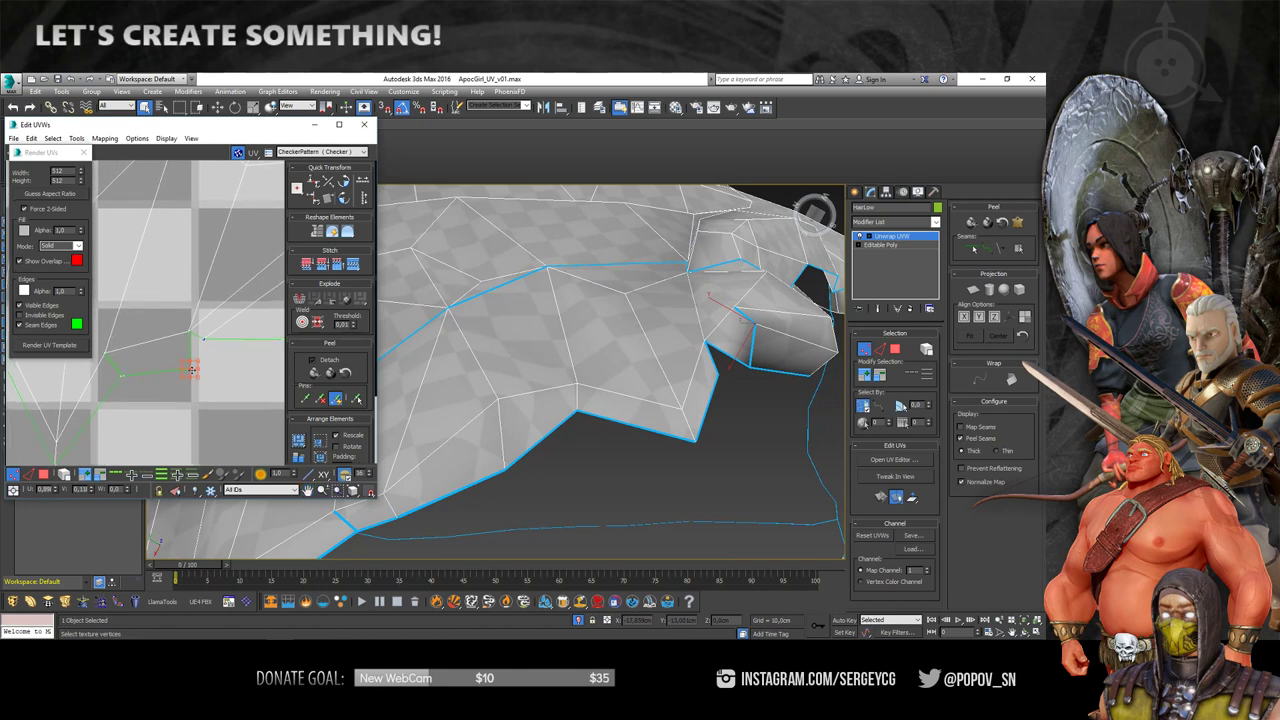
{"action": "right_click", "coordinate": [205, 344]}
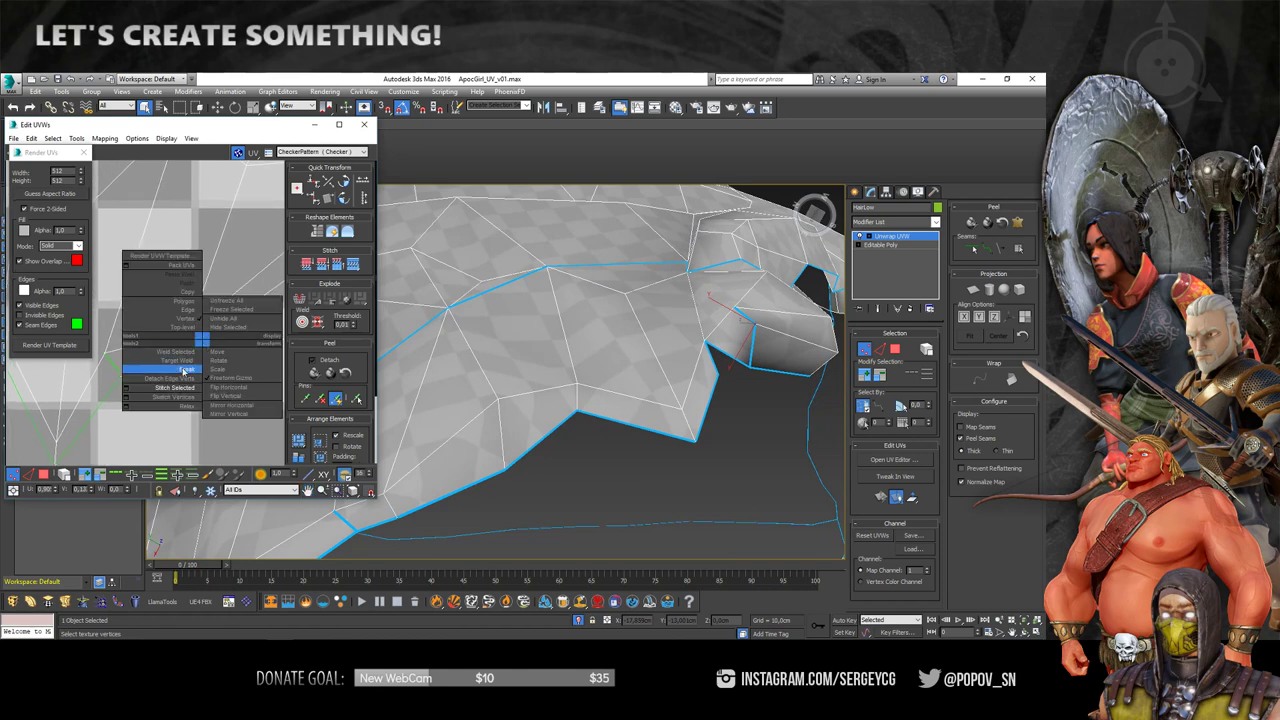
{"action": "left_click", "coordinate": [185, 393]}
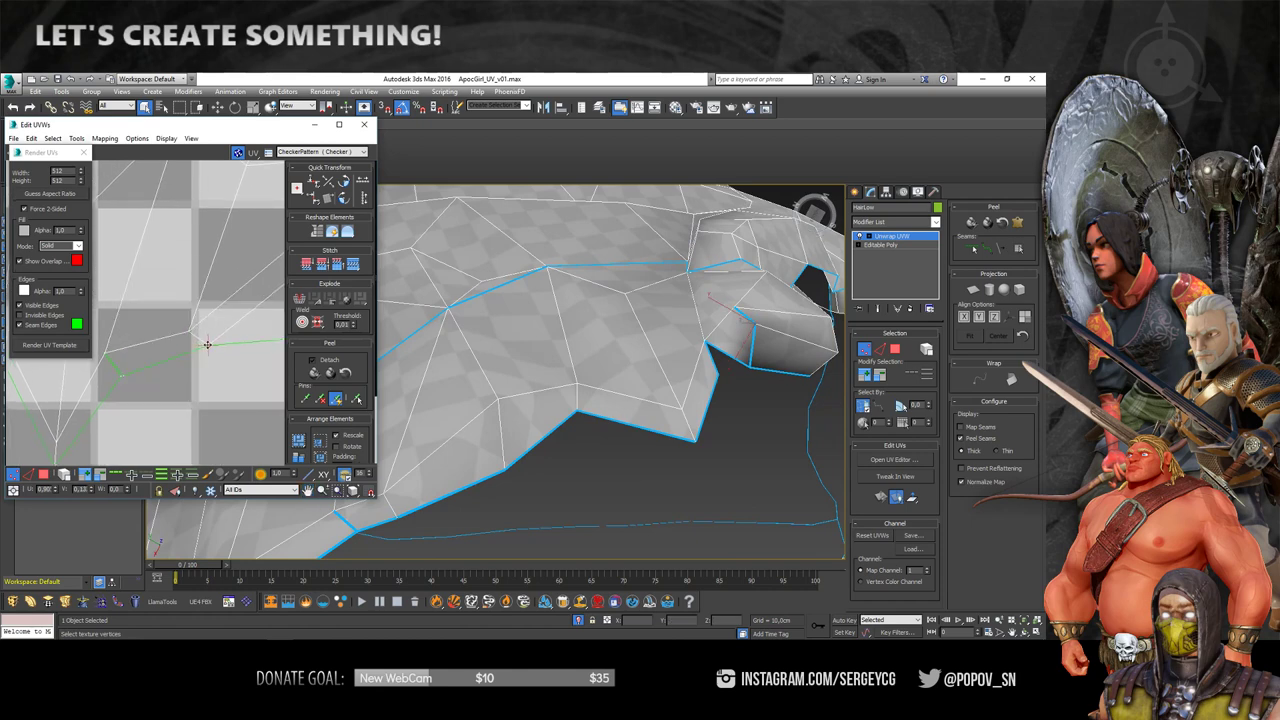
{"action": "scroll", "coordinate": [203, 373], "scroll_direction": "down", "scroll_amount": 2}
{"action": "scroll", "coordinate": [703, 362], "scroll_direction": "down", "scroll_amount": 2}
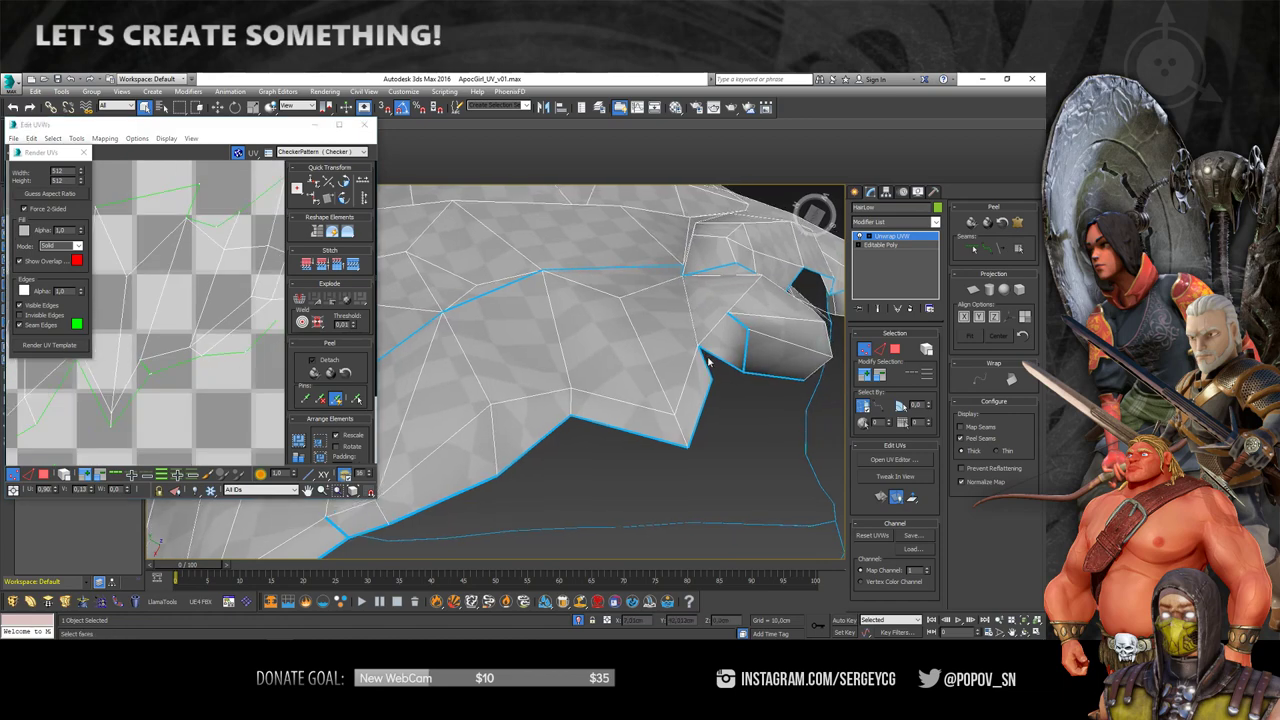
{"action": "scroll", "coordinate": [680, 368], "scroll_direction": "down", "scroll_amount": 3}
{"action": "scroll", "coordinate": [645, 374], "scroll_direction": "down", "scroll_amount": 3}
{"action": "scroll", "coordinate": [226, 313], "scroll_direction": "down", "scroll_amount": 3}
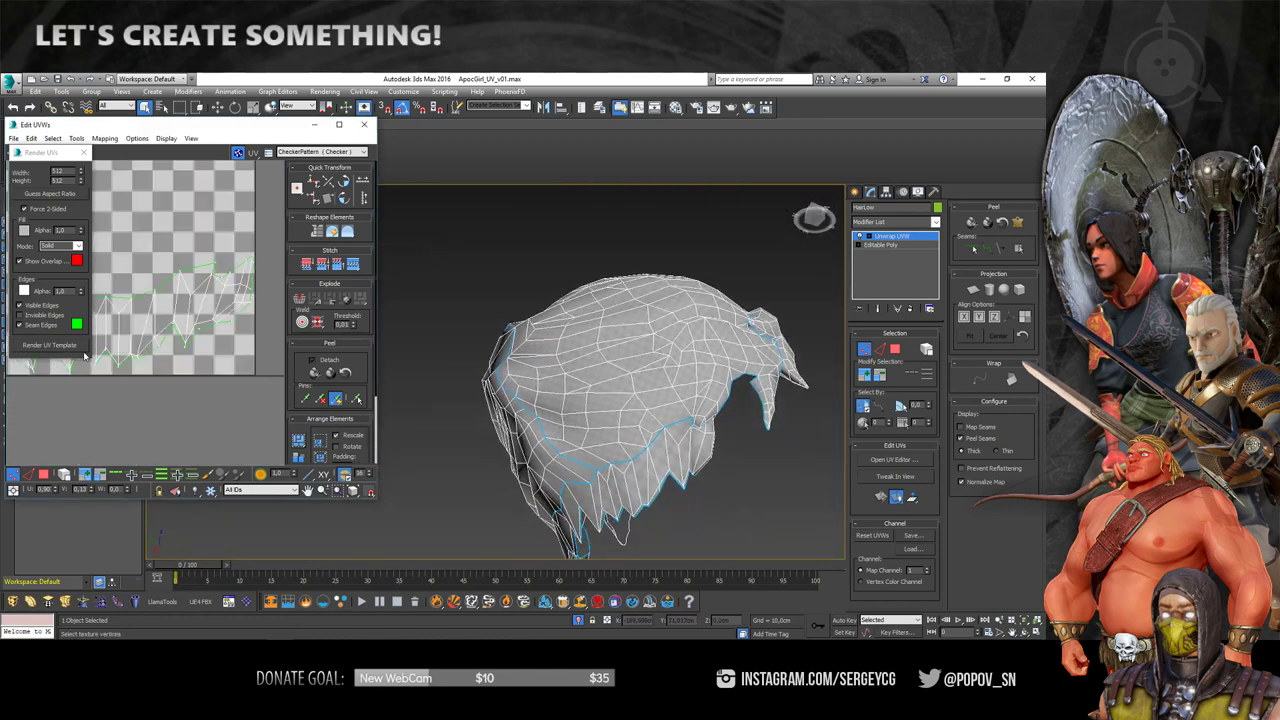
{"action": "left_click", "coordinate": [60, 345]}
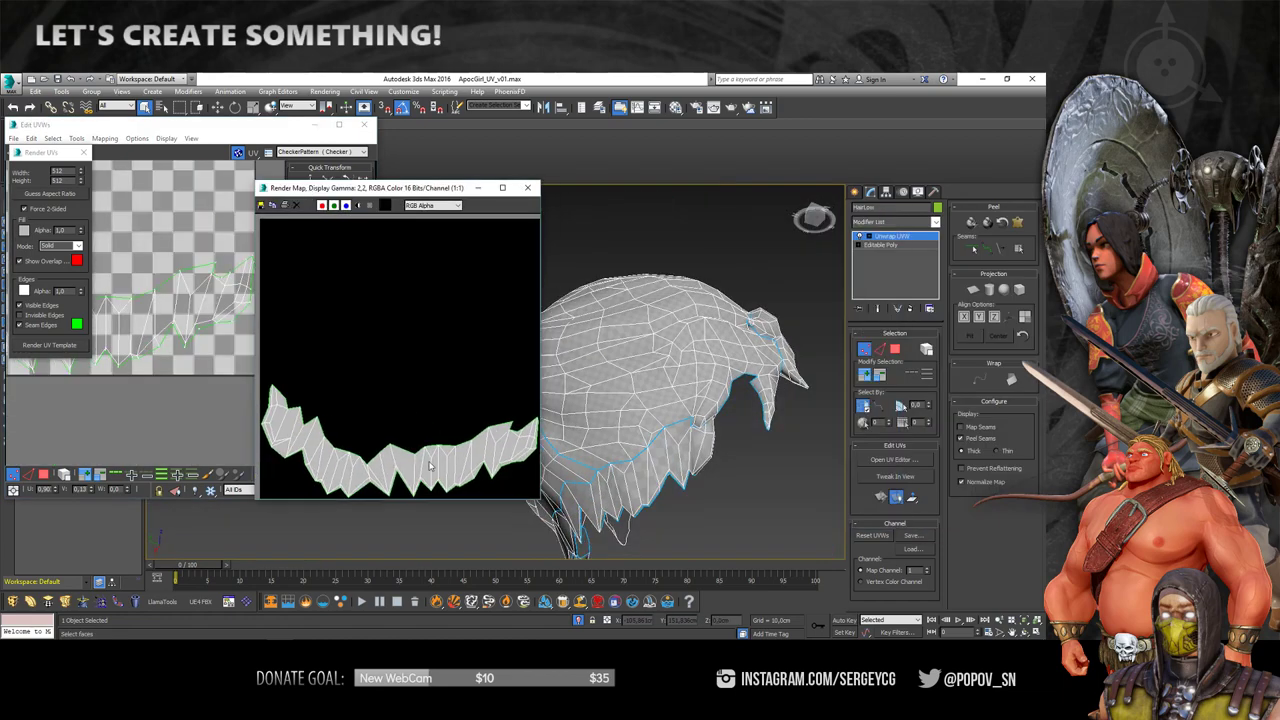
{"action": "left_click", "coordinate": [527, 187]}
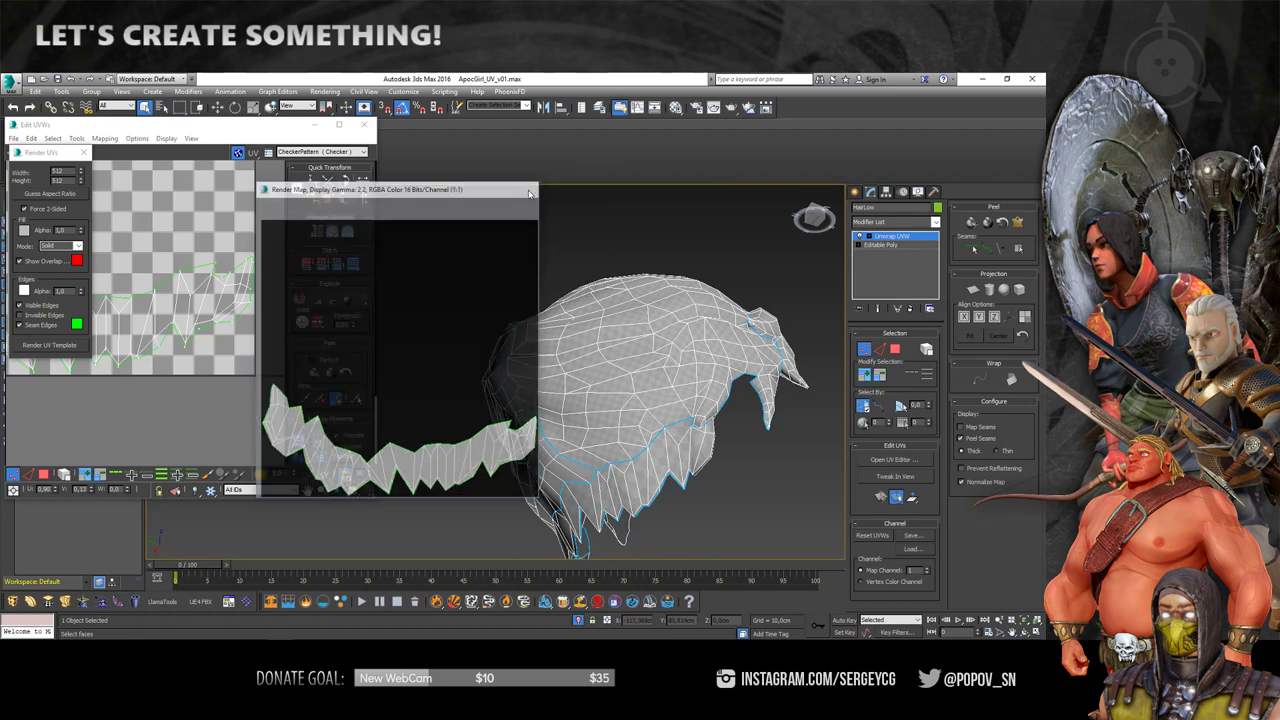
{"action": "scroll", "coordinate": [140, 260], "scroll_direction": "down", "scroll_amount": 3}
{"action": "mouse_move", "coordinate": [100, 220]}
{"action": "middle_mouse_down"}
{"action": "mouse_move", "coordinate": [220, 313]}
{"action": "mouse_move", "coordinate": [194, 292]}
{"action": "middle_mouse_up"}
{"action": "scroll", "coordinate": [218, 308], "scroll_direction": "up", "scroll_amount": 2}
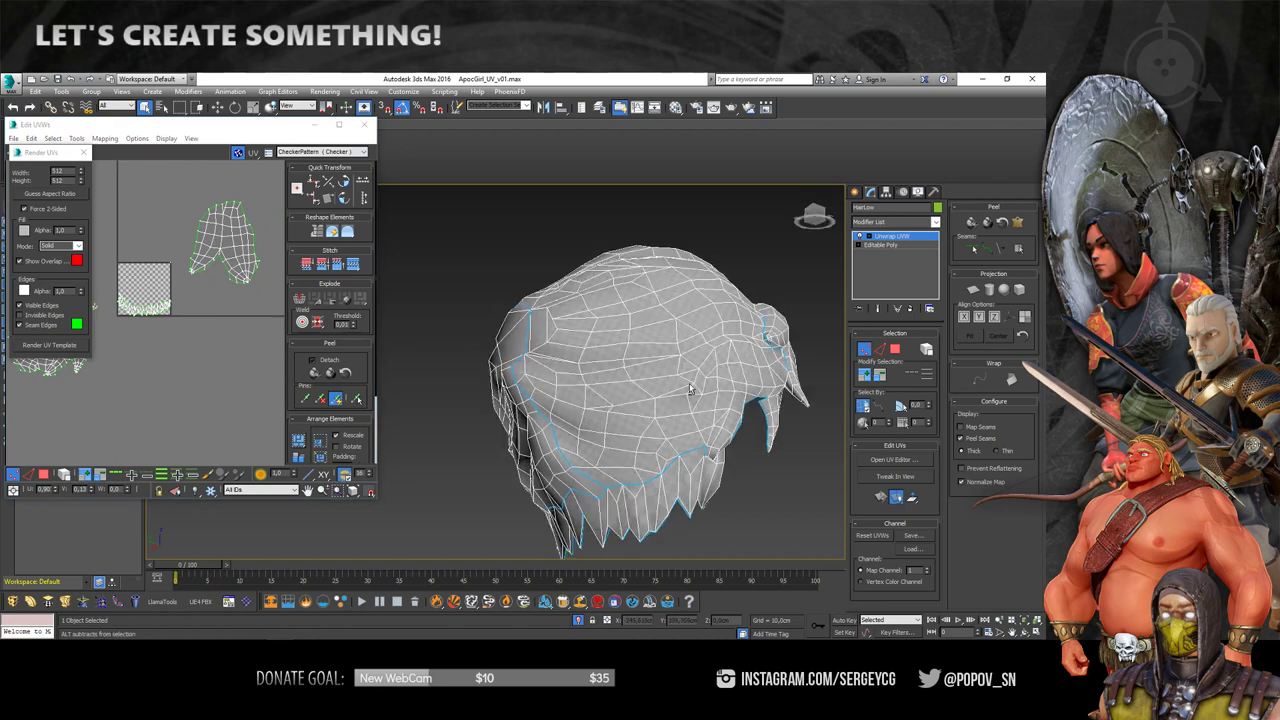
{"action": "mouse_move", "coordinate": [640, 380]}
{"action": "middle_mouse_down", "text": "alt"}
{"action": "mouse_move", "coordinate": [752, 380]}
{"action": "mouse_move", "coordinate": [645, 368]}
{"action": "mouse_move", "coordinate": [585, 332]}
{"action": "mouse_move", "coordinate": [471, 305]}
{"action": "mouse_move", "coordinate": [494, 366]}
{"action": "mouse_move", "coordinate": [520, 331]}
{"action": "mouse_move", "coordinate": [559, 336]}
{"action": "mouse_move", "coordinate": [531, 320]}
{"action": "mouse_move", "coordinate": [562, 332]}
{"action": "middle_mouse_up", "text": "alt"}
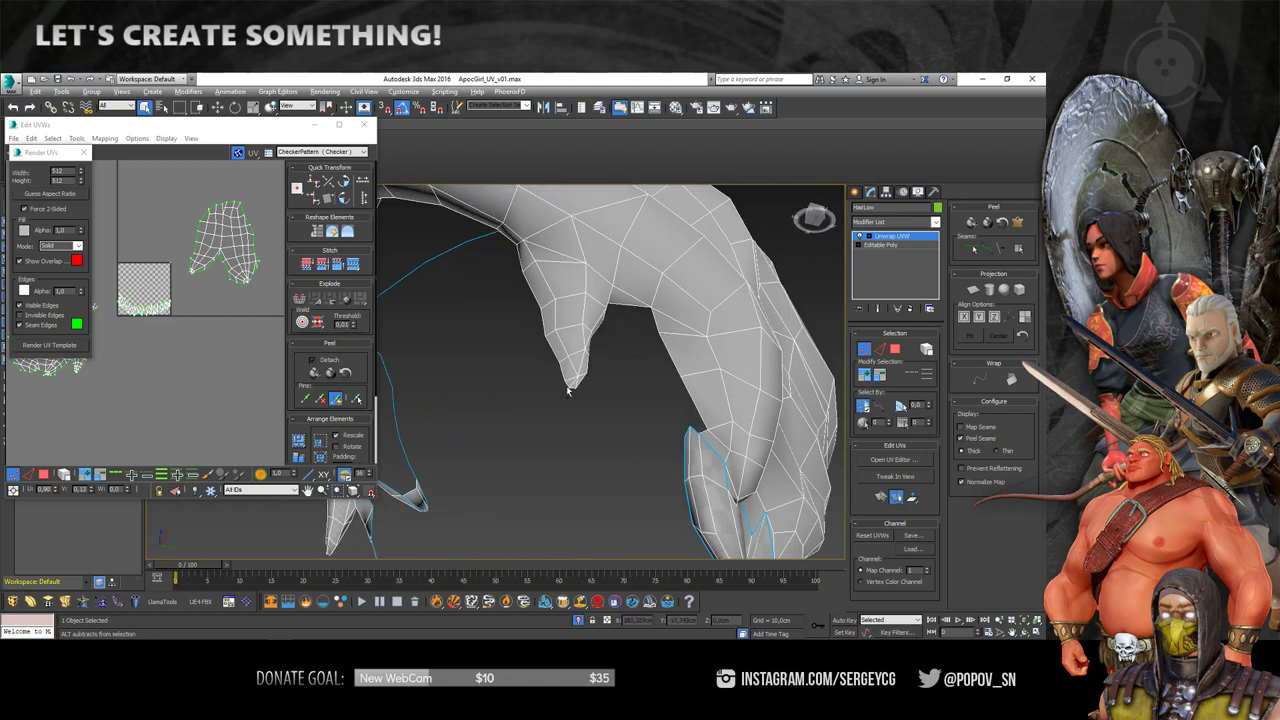
{"action": "mouse_move", "coordinate": [567, 390]}
{"action": "middle_mouse_down", "text": "alt"}
{"action": "mouse_move", "coordinate": [531, 299]}
{"action": "mouse_move", "coordinate": [623, 317]}
{"action": "mouse_move", "coordinate": [438, 296]}
{"action": "mouse_move", "coordinate": [600, 365]}
{"action": "middle_mouse_up", "text": "alt"}
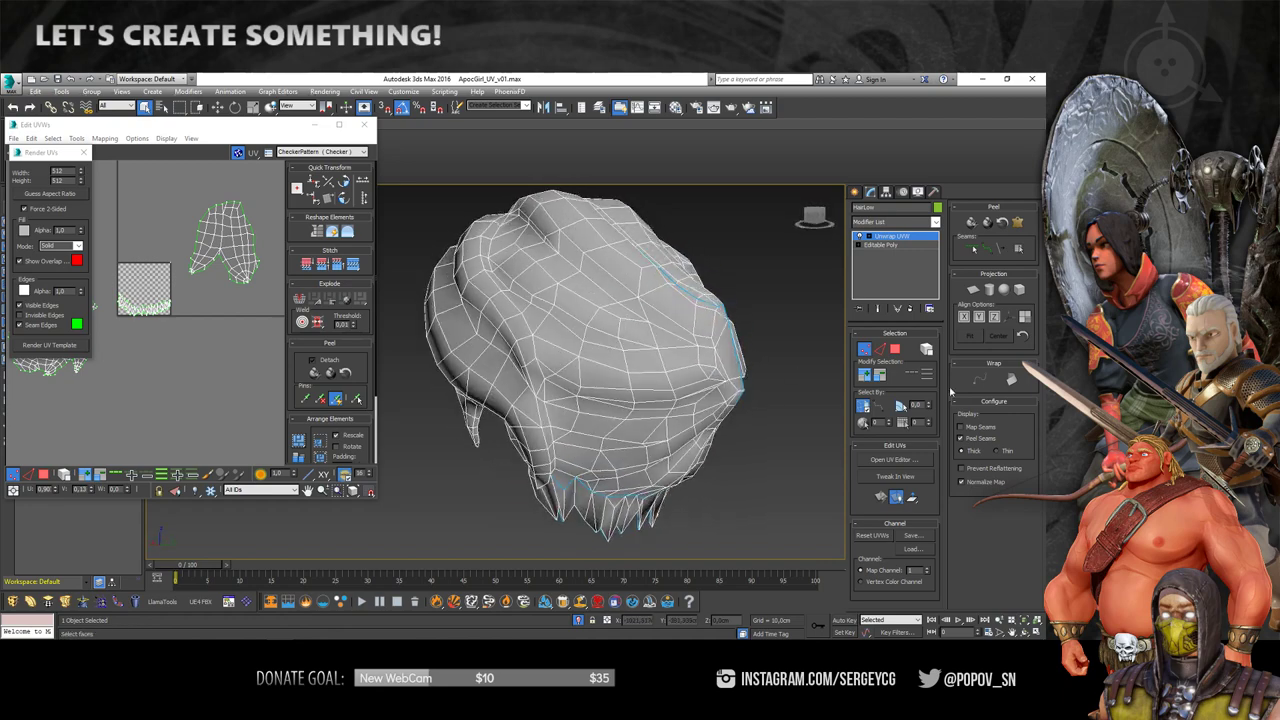
- Select a hair polygon, expand it to the seams, and pelt-map it with Start Pelt and Commit
{"action": "left_click", "coordinate": [895, 350]}
{"action": "left_click", "coordinate": [595, 340]}
{"action": "left_click", "coordinate": [1018, 248]}
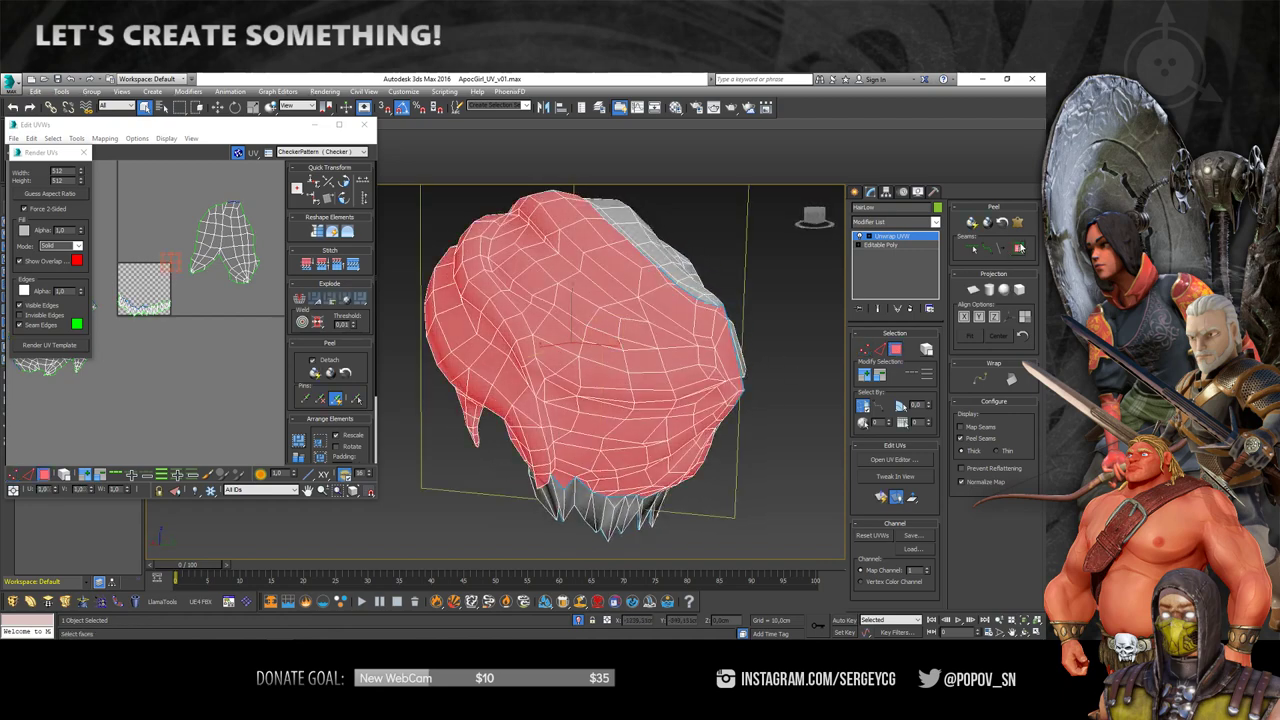
{"action": "middle_click_drag", "start_coordinate": [560, 320], "coordinate": [645, 326], "text": "alt"}
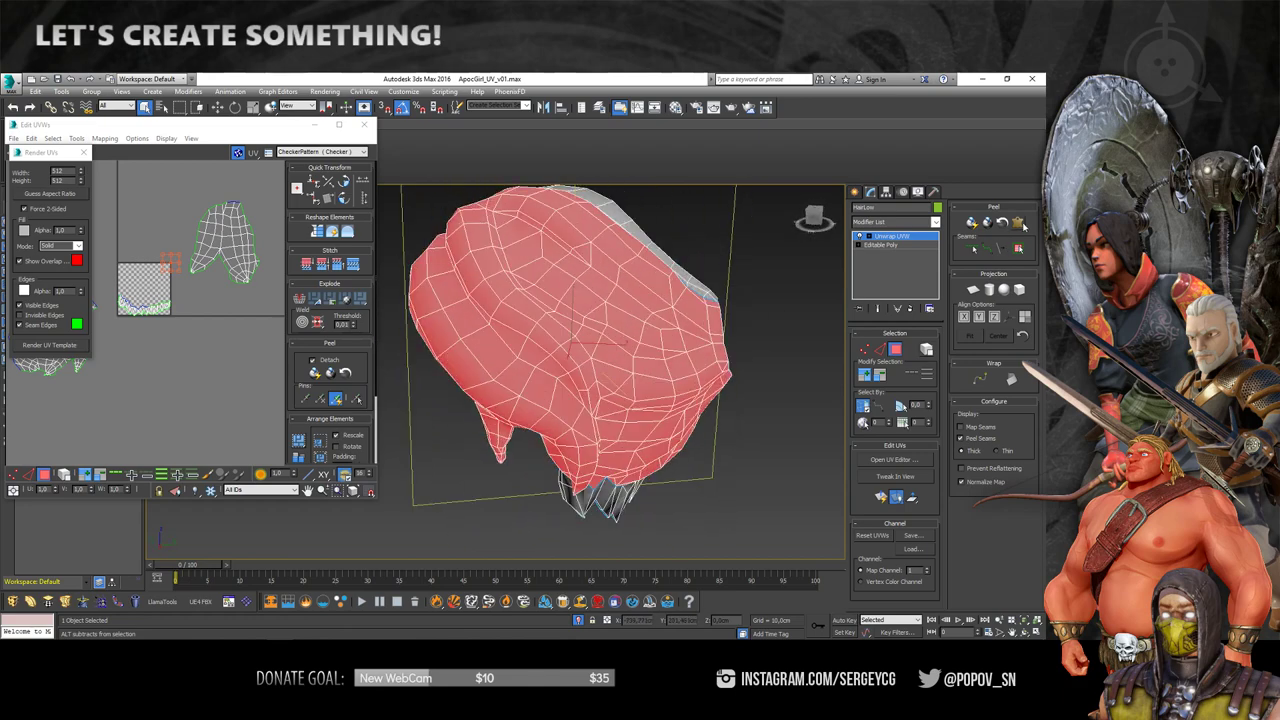
{"action": "left_click", "coordinate": [1020, 224]}
{"action": "left_click", "coordinate": [502, 250]}
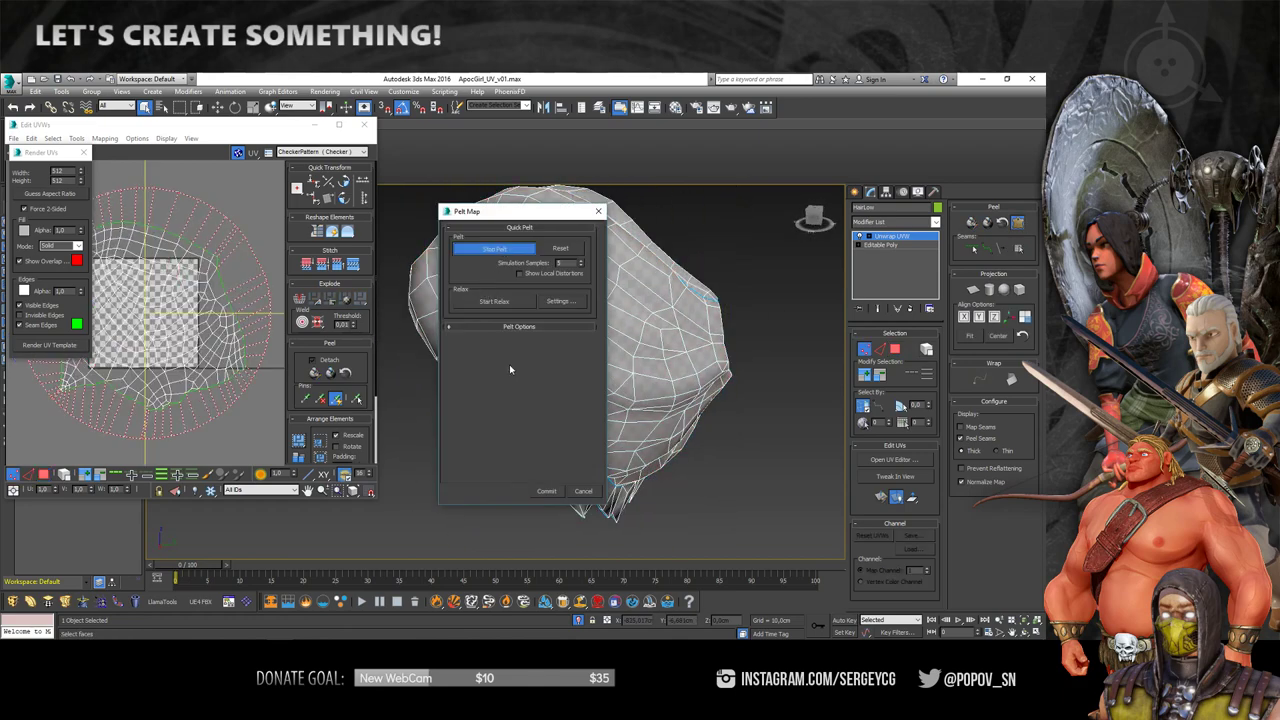
{"action": "left_click", "coordinate": [546, 491]}
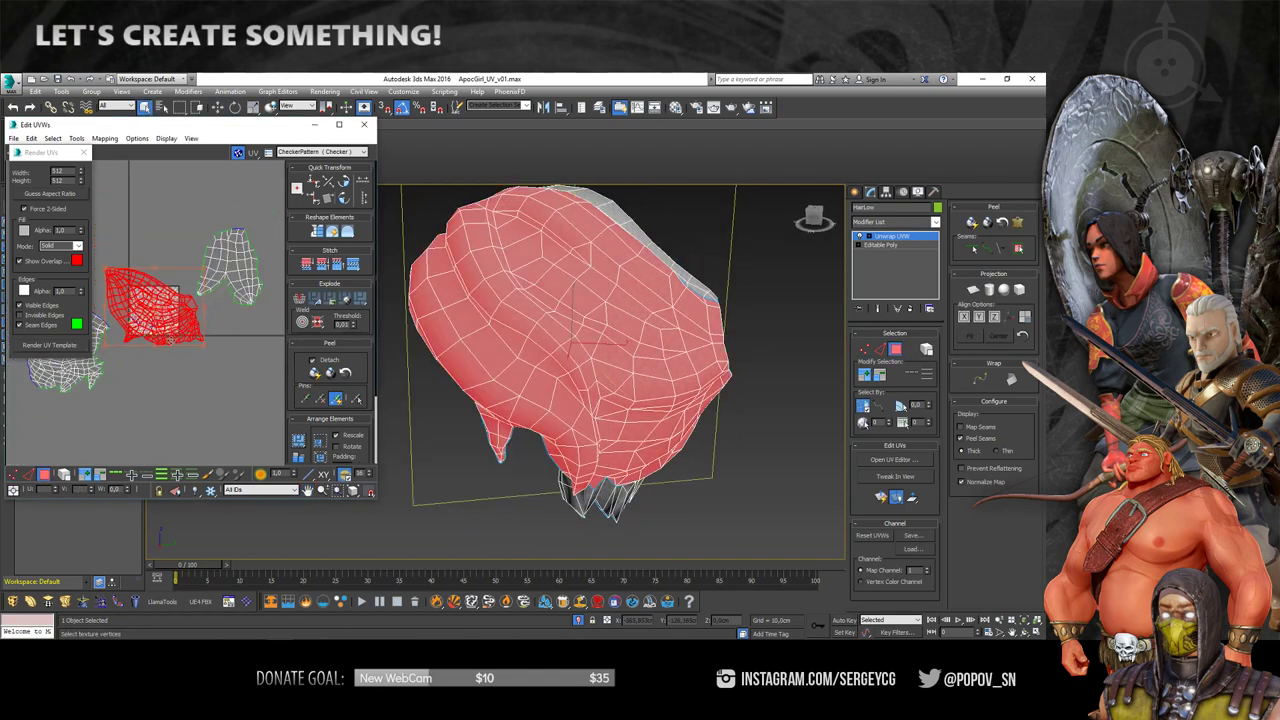
- Deselect the faces and zoom and orbit to inspect the new hair crown UV island
{"action": "scroll", "coordinate": [195, 373], "scroll_direction": "up", "scroll_amount": 2}
{"action": "scroll", "coordinate": [195, 373], "scroll_direction": "up", "scroll_amount": 1}
{"action": "left_click", "coordinate": [195, 373]}
{"action": "scroll", "coordinate": [195, 373], "scroll_direction": "up", "scroll_amount": 2}
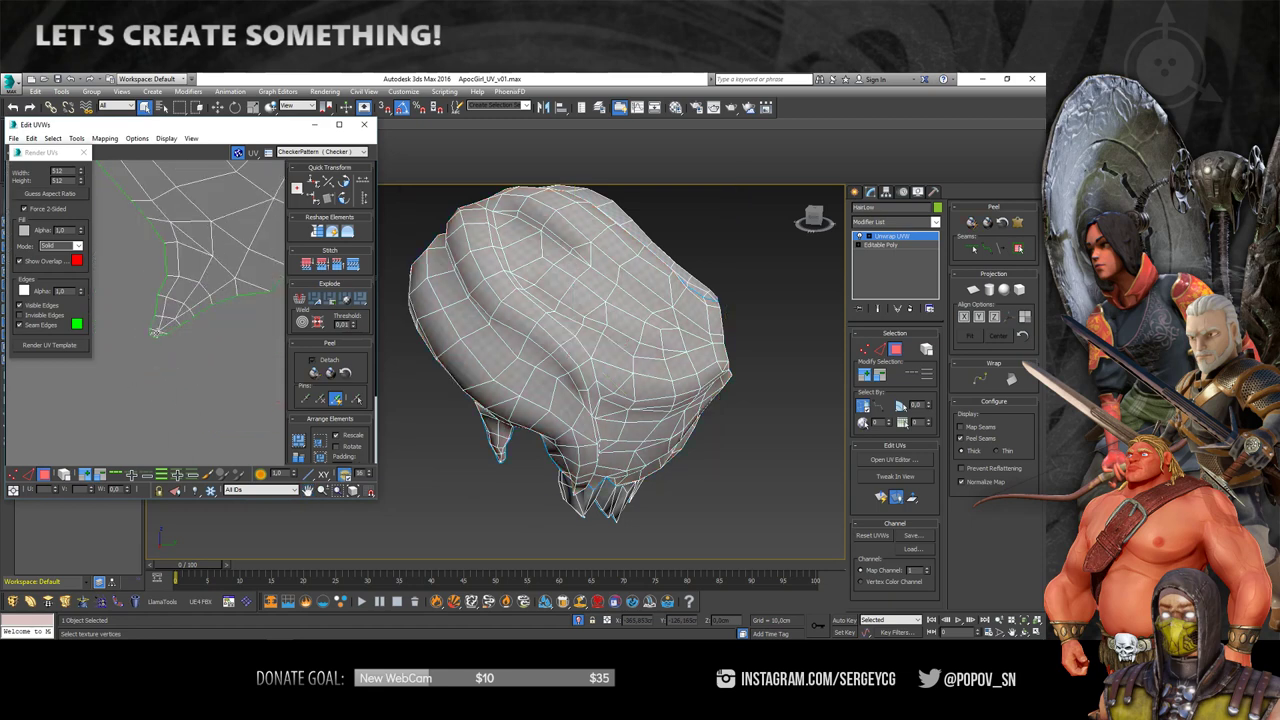
{"action": "scroll", "coordinate": [152, 334], "scroll_direction": "up", "scroll_amount": 1}
{"action": "scroll", "coordinate": [148, 335], "scroll_direction": "up", "scroll_amount": 1}
{"action": "scroll", "coordinate": [140, 340], "scroll_direction": "up", "scroll_amount": 1}
{"action": "scroll", "coordinate": [132, 345], "scroll_direction": "up", "scroll_amount": 1}
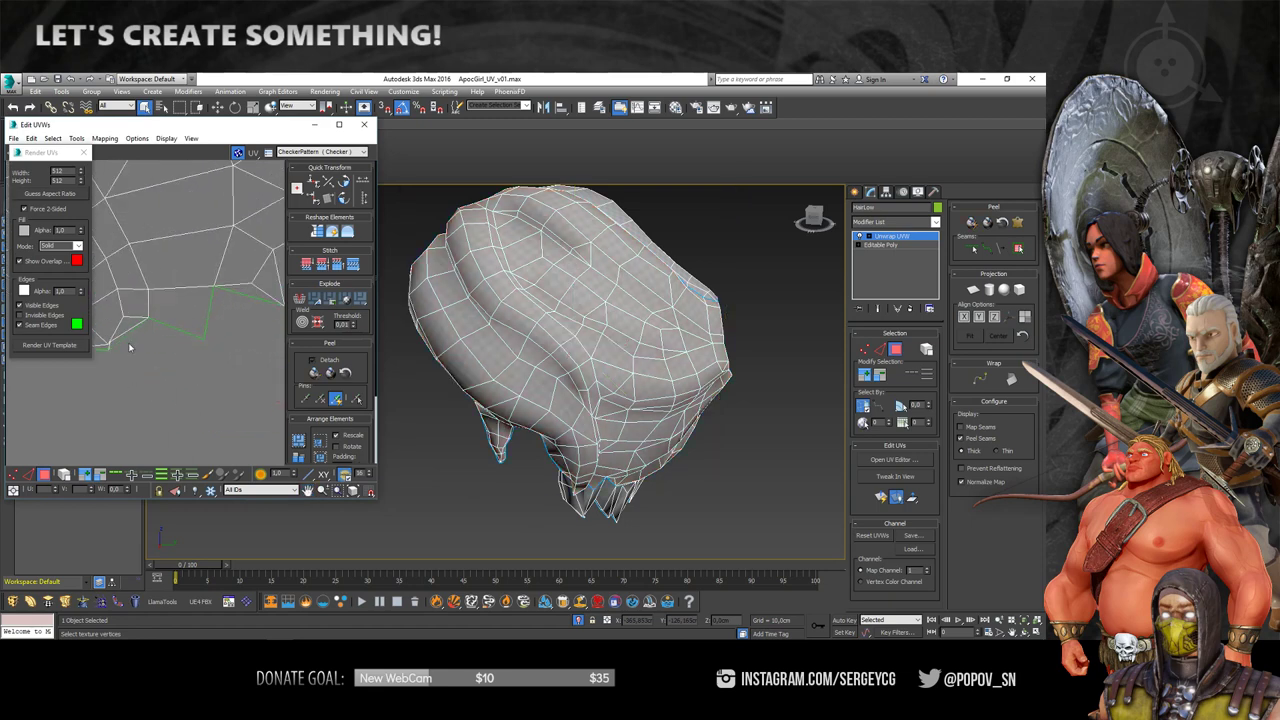
{"action": "scroll", "coordinate": [129, 347], "scroll_direction": "up", "scroll_amount": 1}
{"action": "scroll", "coordinate": [208, 360], "scroll_direction": "up", "scroll_amount": 1}
{"action": "middle_click_drag", "start_coordinate": [420, 390], "coordinate": [631, 383], "text": "alt"}
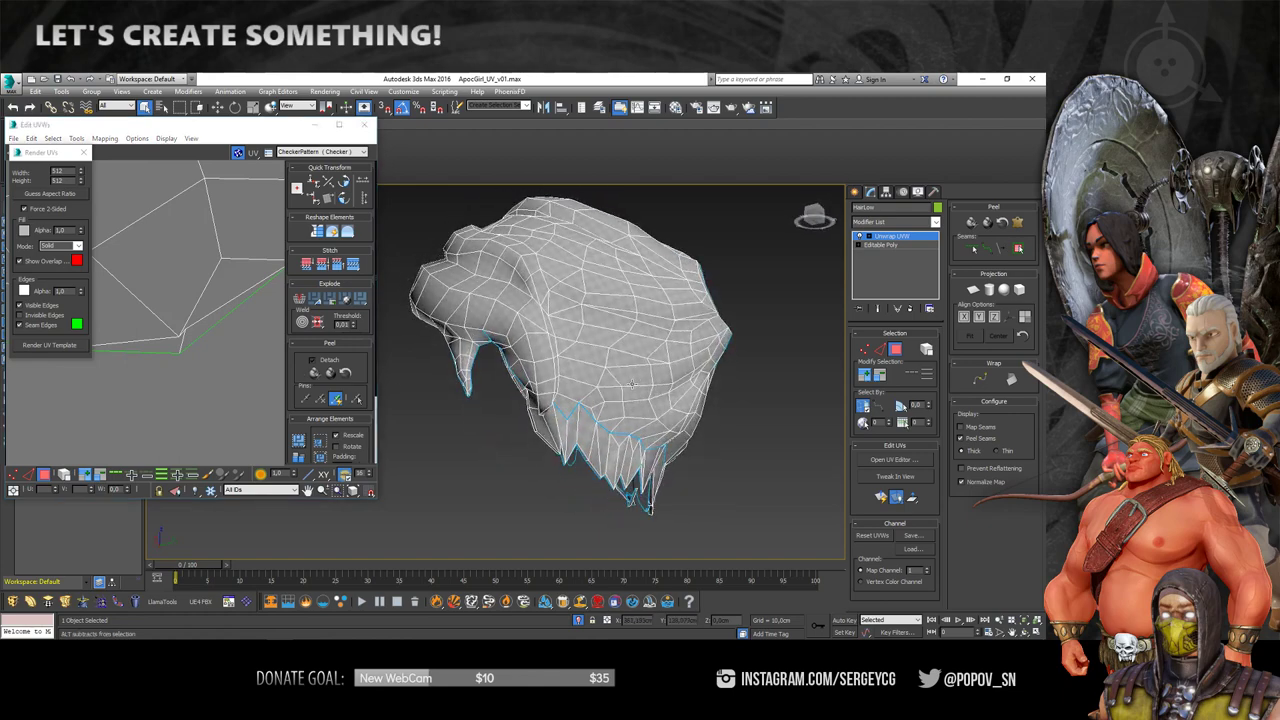
{"action": "scroll", "coordinate": [631, 383], "scroll_direction": "up", "scroll_amount": 3}
{"action": "scroll", "coordinate": [631, 383], "scroll_direction": "up", "scroll_amount": 2}
{"action": "scroll", "coordinate": [185, 338], "scroll_direction": "up", "scroll_amount": 1}
{"action": "scroll", "coordinate": [184, 320], "scroll_direction": "up", "scroll_amount": 1}
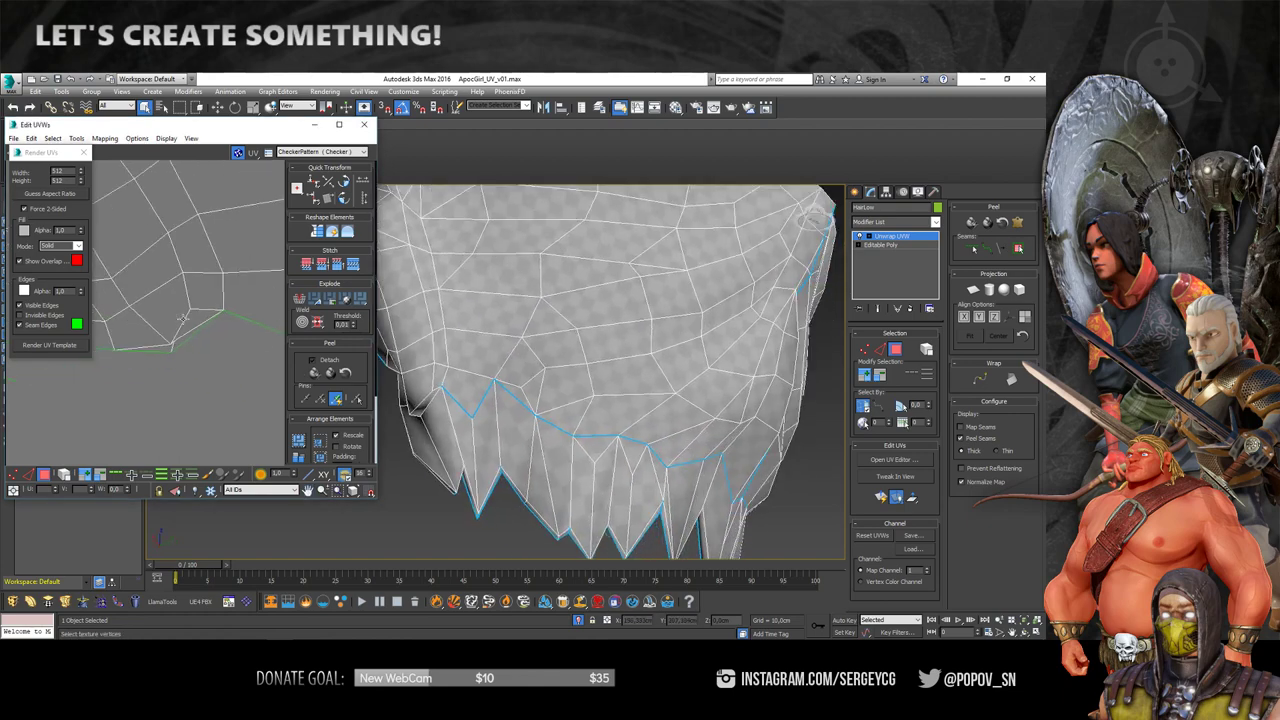
{"action": "scroll", "coordinate": [183, 318], "scroll_direction": "down", "scroll_amount": 3}
{"action": "scroll", "coordinate": [187, 328], "scroll_direction": "down", "scroll_amount": 3}
- Select the upper hair cap island and Pack Normalize it to fill the 0–1 tile
{"action": "left_click", "coordinate": [240, 427]}
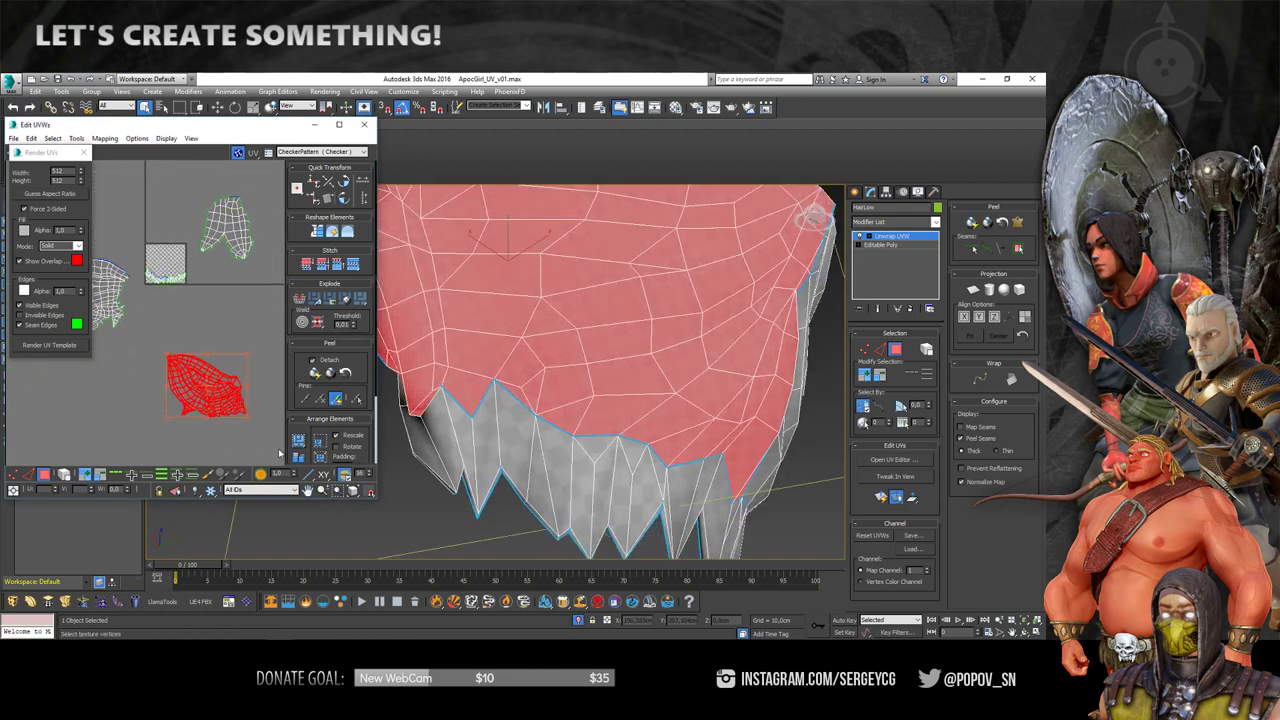
{"action": "left_click", "coordinate": [303, 445]}
{"action": "scroll", "coordinate": [190, 340], "scroll_direction": "up", "scroll_amount": 2}
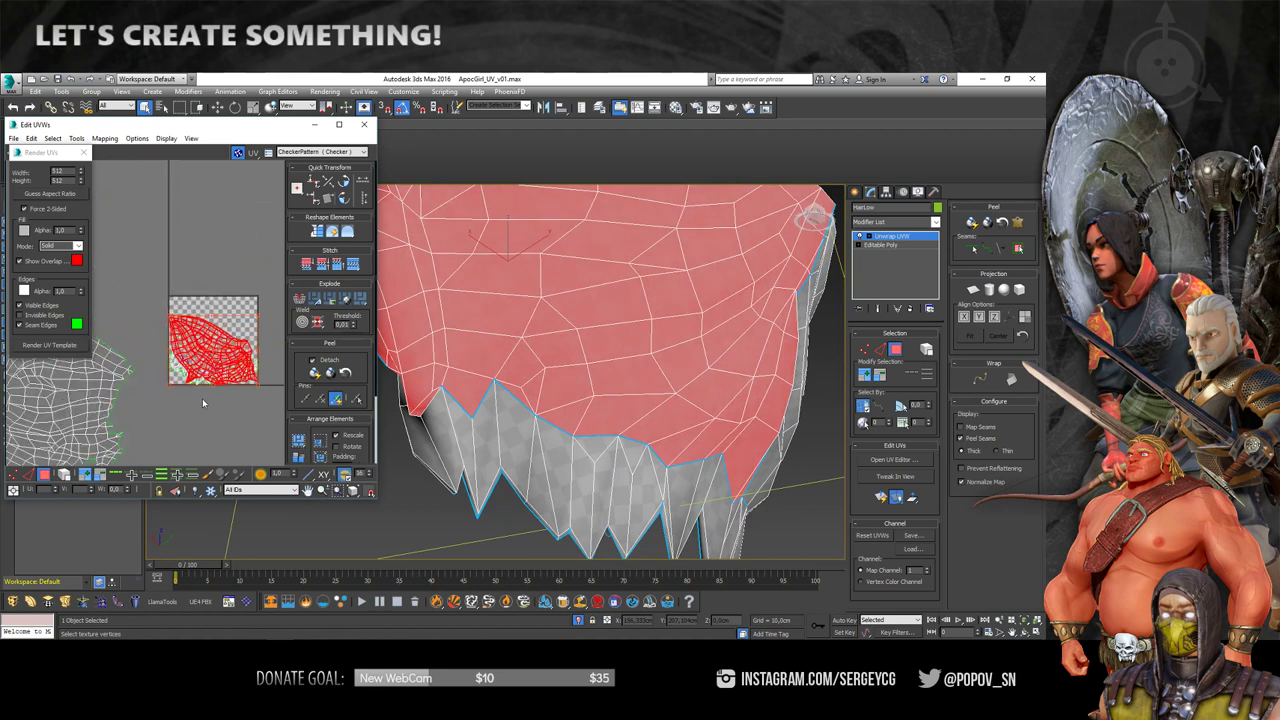
{"action": "left_click_drag", "start_coordinate": [212, 394], "coordinate": [176, 330]}
{"action": "left_click_drag", "start_coordinate": [273, 418], "coordinate": [184, 323]}
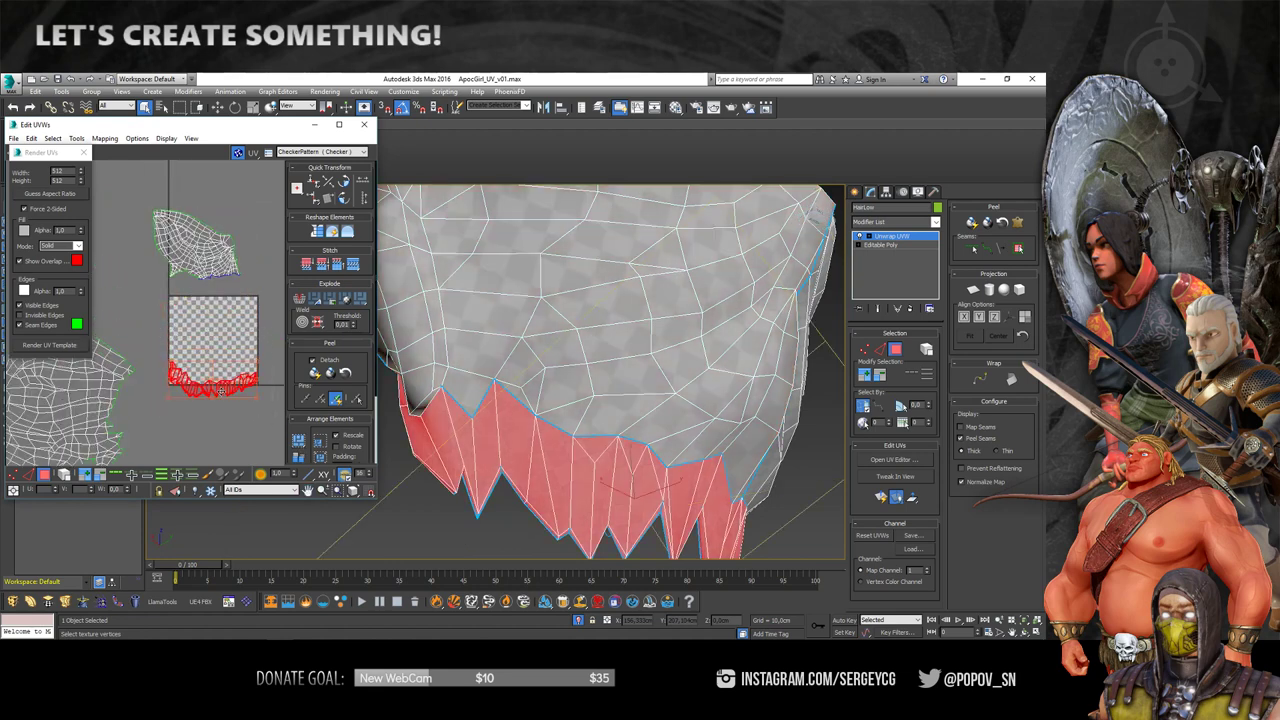
{"action": "left_click", "coordinate": [265, 390]}
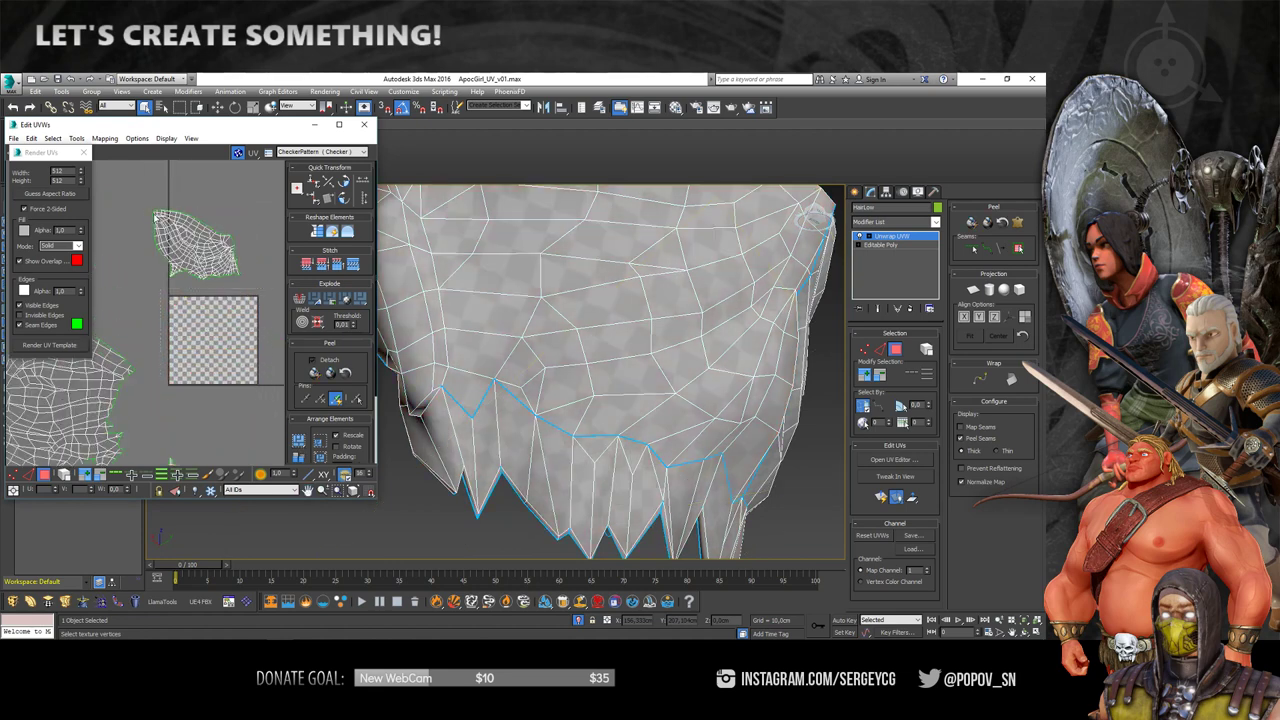
{"action": "left_click_drag", "start_coordinate": [156, 214], "coordinate": [236, 268]}
{"action": "left_click", "coordinate": [298, 441]}
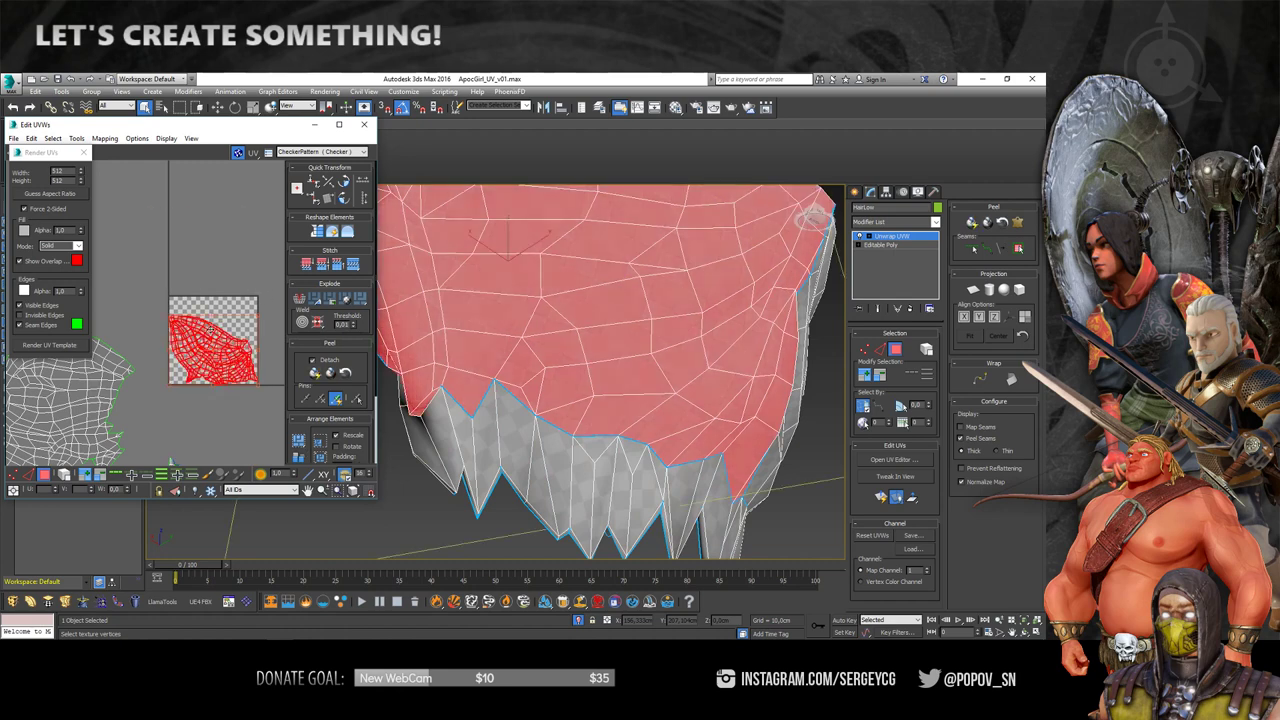
{"action": "middle_click_drag", "start_coordinate": [155, 311], "coordinate": [135, 288]}
- Render a UV template preview of the packed hair cap layout, inspect it, and close it
{"action": "left_click", "coordinate": [62, 346]}
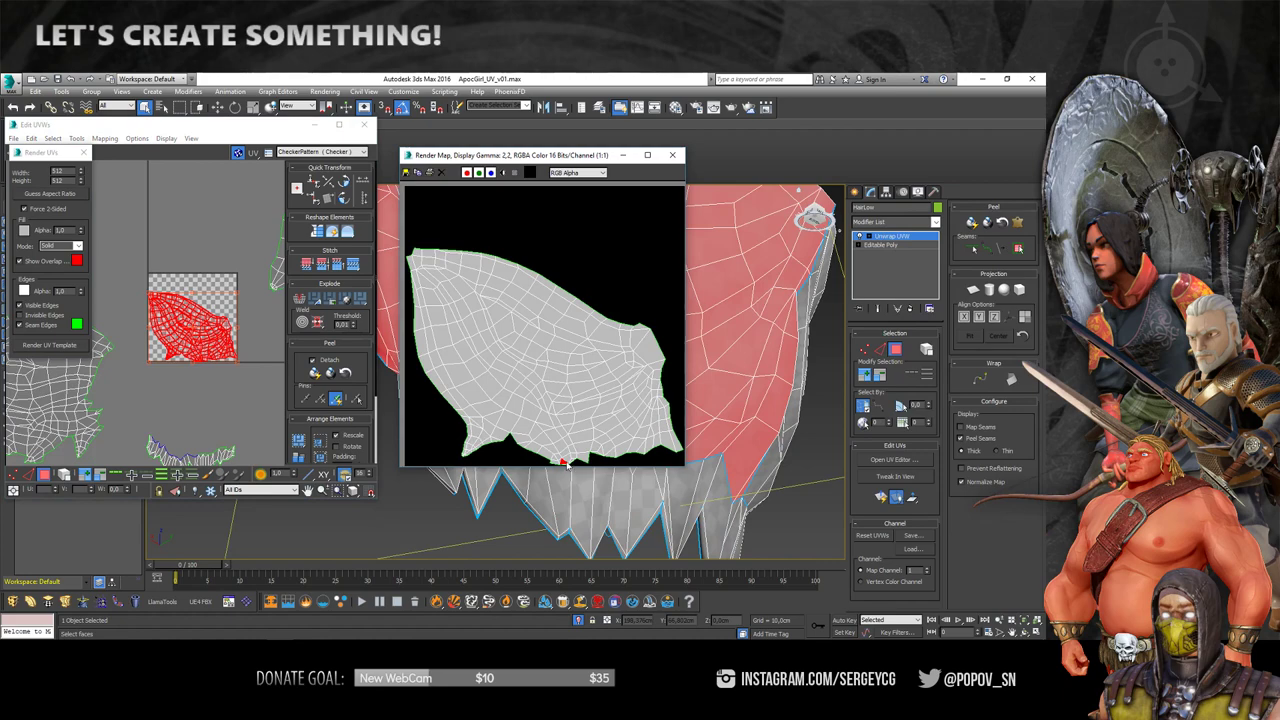
{"action": "scroll", "coordinate": [196, 362], "scroll_direction": "up", "scroll_amount": 3}
{"action": "scroll", "coordinate": [218, 340], "scroll_direction": "up", "scroll_amount": 2}
{"action": "left_click", "coordinate": [186, 346]}
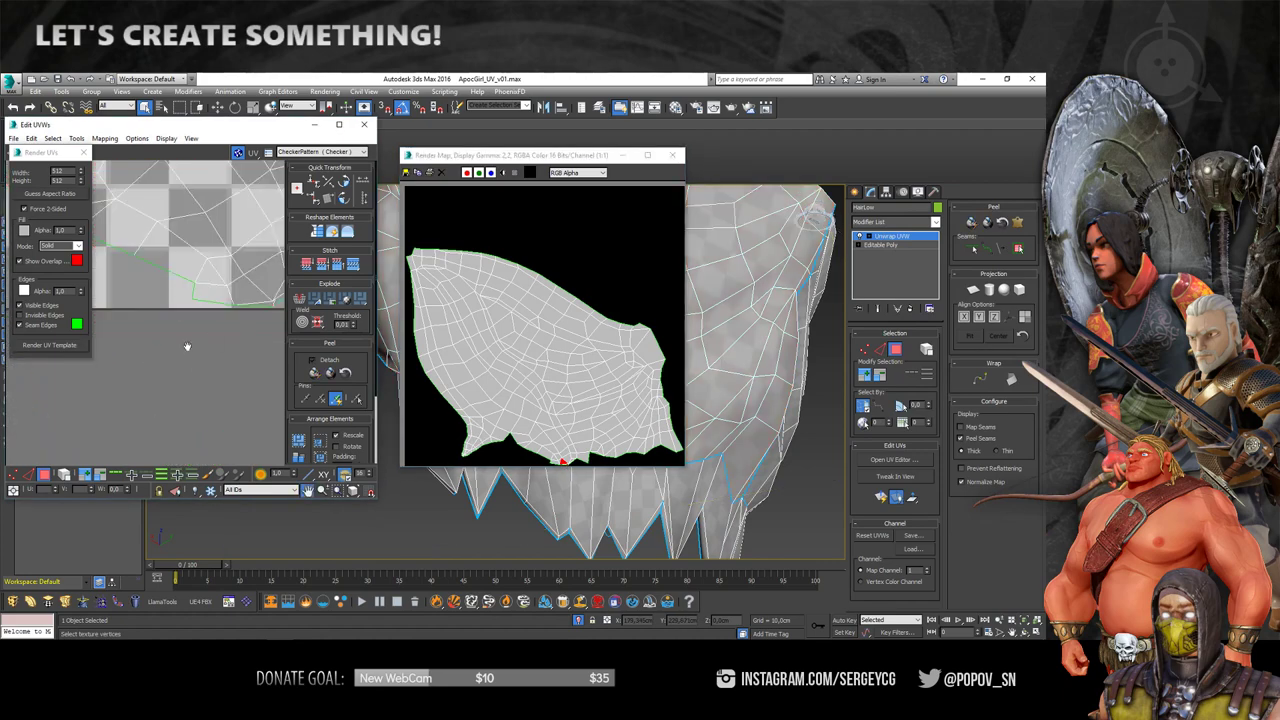
{"action": "scroll", "coordinate": [215, 328], "scroll_direction": "up", "scroll_amount": 2}
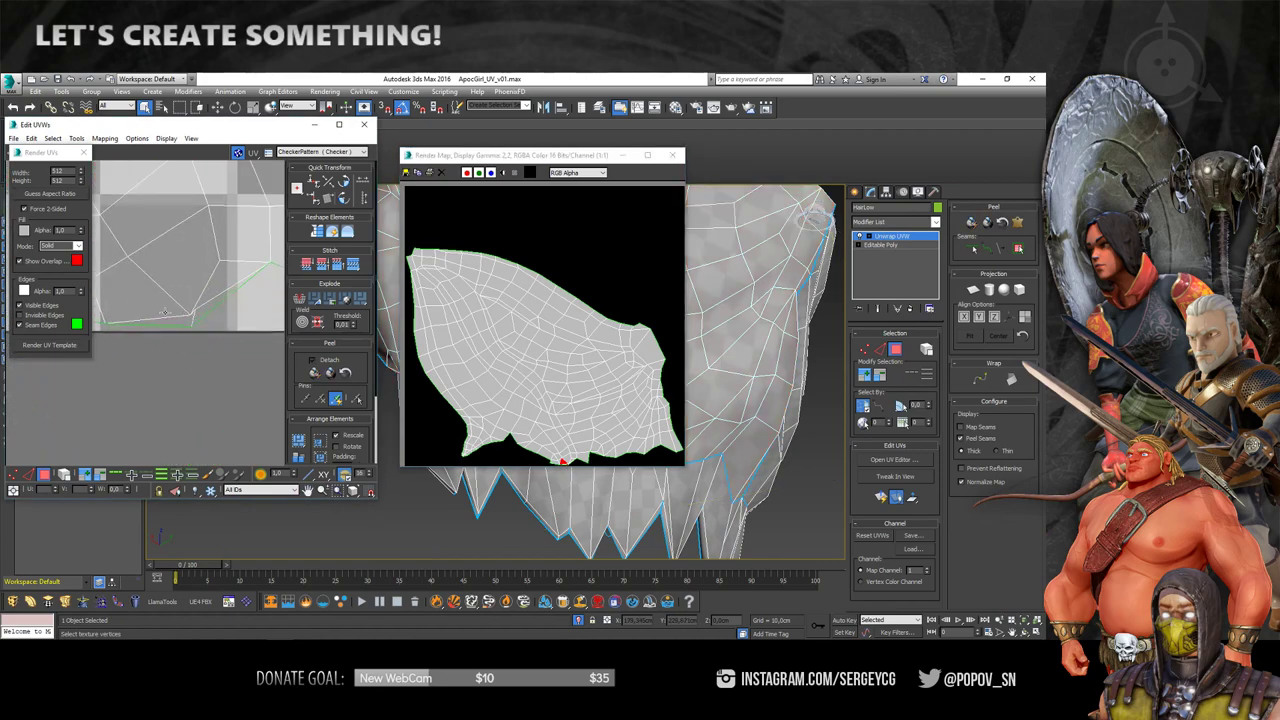
{"action": "scroll", "coordinate": [203, 354], "scroll_direction": "down", "scroll_amount": 2}
{"action": "left_click", "coordinate": [13, 474]}
{"action": "scroll", "coordinate": [200, 350], "scroll_direction": "up", "scroll_amount": 2}
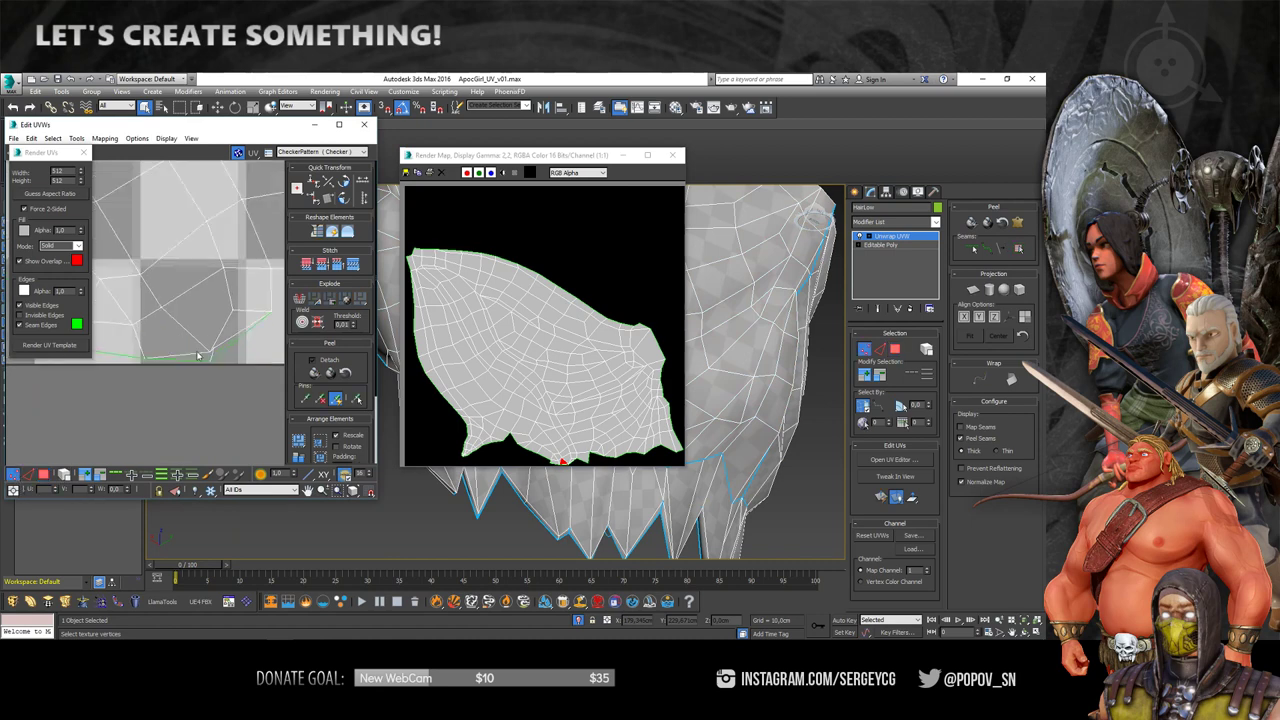
{"action": "scroll", "coordinate": [210, 350], "scroll_direction": "up", "scroll_amount": 2}
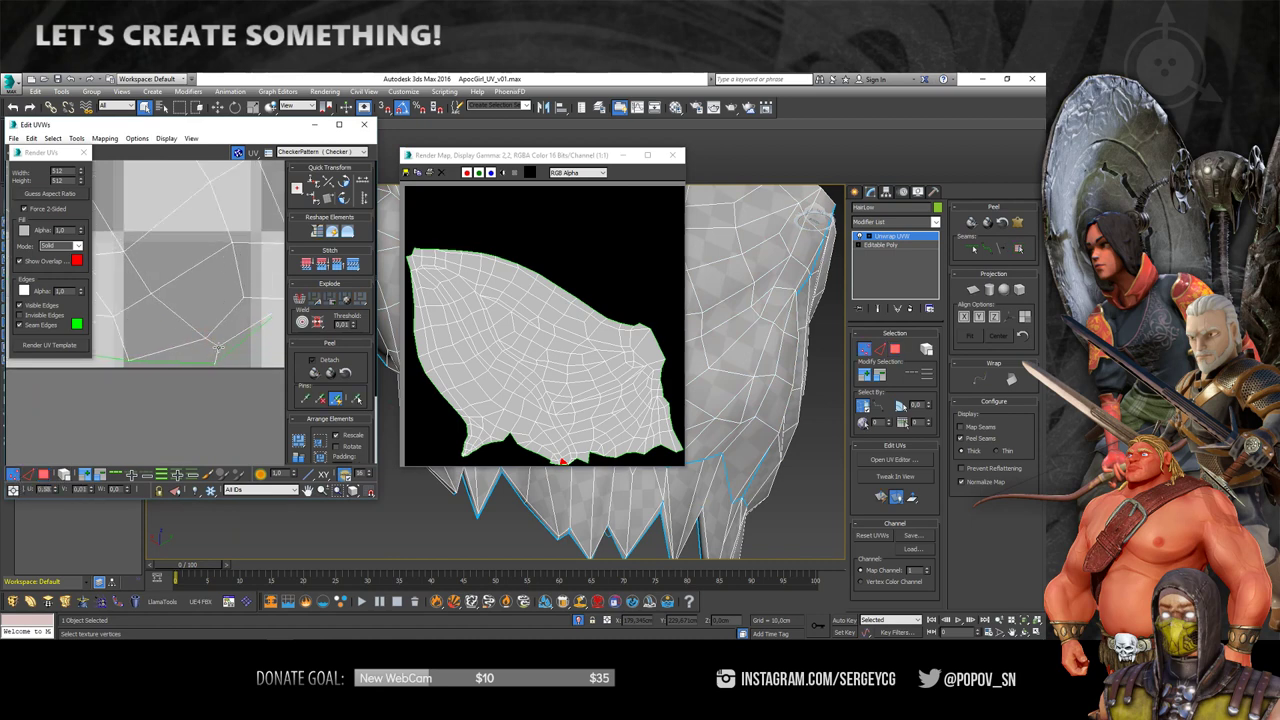
{"action": "scroll", "coordinate": [250, 375], "scroll_direction": "down", "scroll_amount": 3}
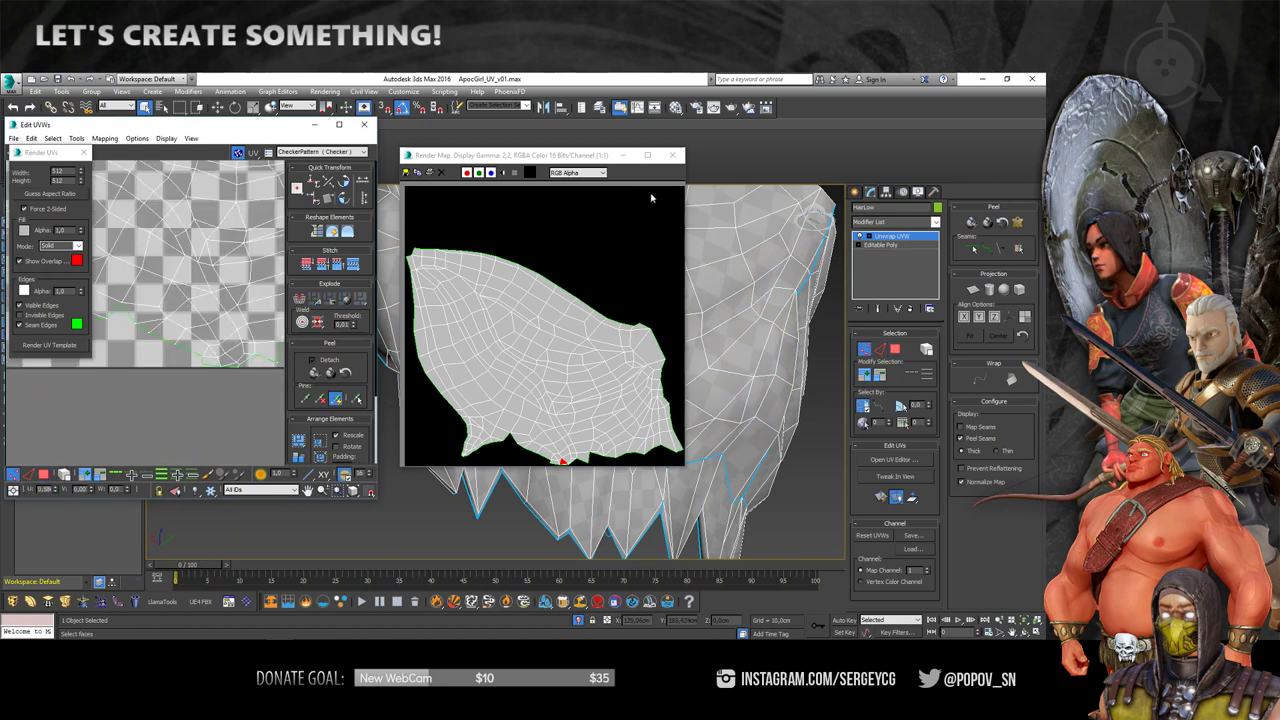
{"action": "mouse_move", "coordinate": [510, 155]}
{"action": "left_mouse_down"}
{"action": "mouse_move", "coordinate": [1018, 222]}
{"action": "mouse_move", "coordinate": [486, 211]}
{"action": "left_mouse_up"}
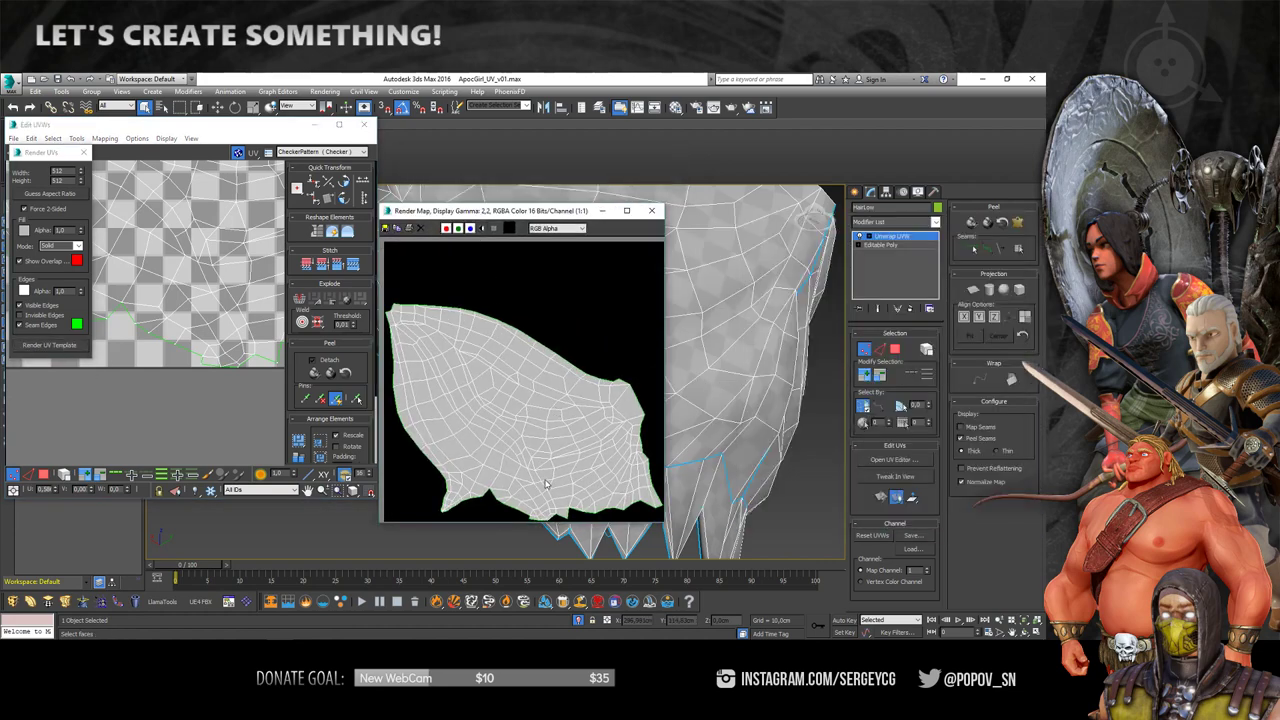
{"action": "left_click", "coordinate": [651, 211]}
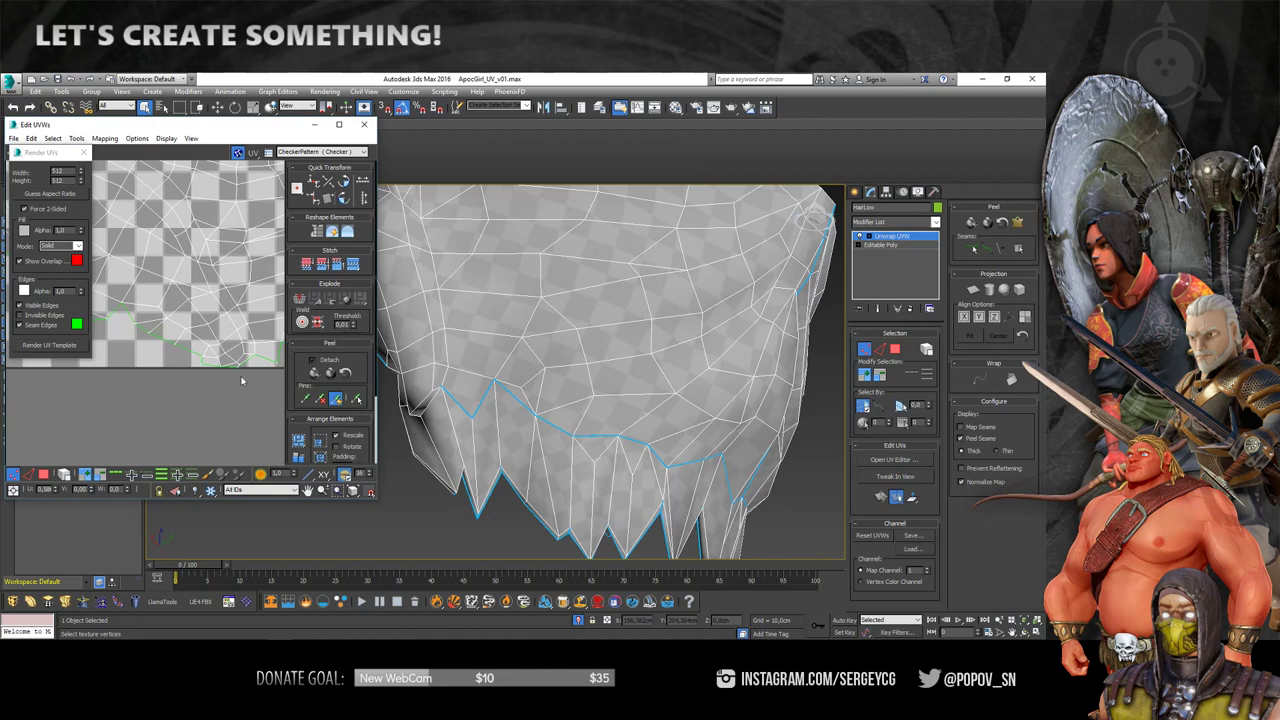
- Orbit and zoom around the hair mesh to review its UV mapping
{"action": "scroll", "coordinate": [246, 366], "scroll_direction": "up", "scroll_amount": 2}
{"action": "scroll", "coordinate": [246, 366], "scroll_direction": "up", "scroll_amount": 2}
{"action": "mouse_move", "coordinate": [442, 412]}
{"action": "middle_mouse_down", "text": "alt"}
{"action": "mouse_move", "coordinate": [482, 378]}
{"action": "mouse_move", "coordinate": [565, 484]}
{"action": "mouse_move", "coordinate": [500, 420]}
{"action": "middle_mouse_up", "text": "alt"}
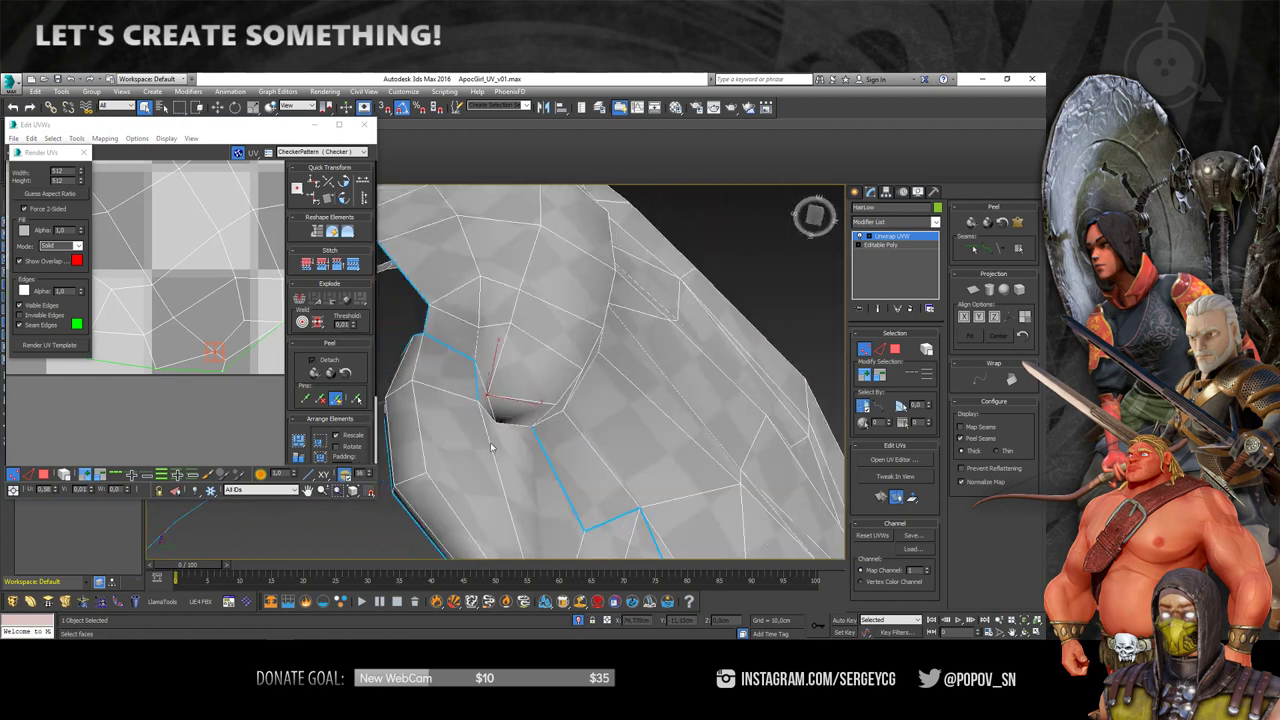
{"action": "middle_click_drag", "start_coordinate": [200, 300], "coordinate": [222, 359]}
{"action": "scroll", "coordinate": [222, 355], "scroll_direction": "down", "scroll_amount": 2}
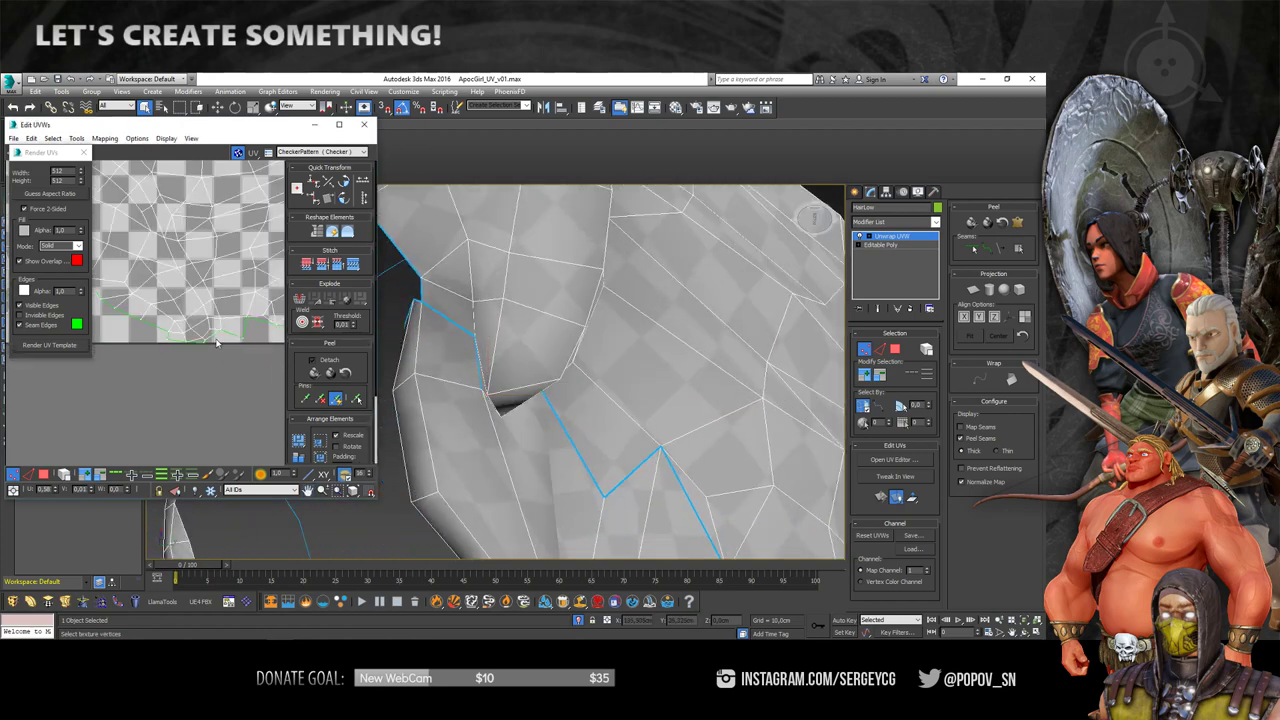
{"action": "scroll", "coordinate": [225, 345], "scroll_direction": "down", "scroll_amount": 2}
{"action": "scroll", "coordinate": [236, 326], "scroll_direction": "down", "scroll_amount": 2}
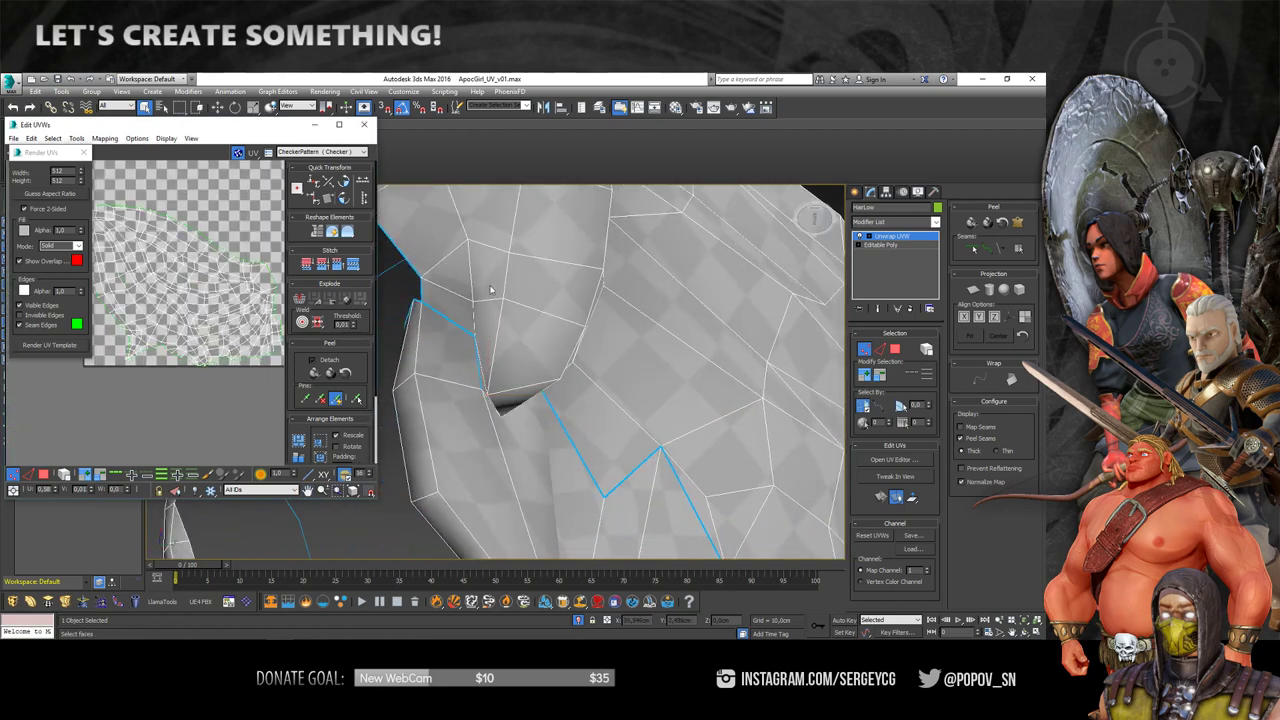
{"action": "scroll", "coordinate": [490, 290], "scroll_direction": "down", "scroll_amount": 5}
{"action": "mouse_move", "coordinate": [490, 290]}
{"action": "middle_mouse_down", "text": "alt"}
{"action": "mouse_move", "coordinate": [681, 428]}
{"action": "mouse_move", "coordinate": [718, 352]}
{"action": "mouse_move", "coordinate": [690, 390]}
{"action": "mouse_move", "coordinate": [666, 371]}
{"action": "mouse_move", "coordinate": [737, 343]}
{"action": "mouse_move", "coordinate": [743, 315]}
{"action": "mouse_move", "coordinate": [700, 330]}
{"action": "middle_mouse_up", "text": "alt"}
{"action": "scroll", "coordinate": [700, 330], "scroll_direction": "down", "scroll_amount": 3}
{"action": "scroll", "coordinate": [169, 335], "scroll_direction": "down", "scroll_amount": 2}
{"action": "scroll", "coordinate": [169, 335], "scroll_direction": "down", "scroll_amount": 2}
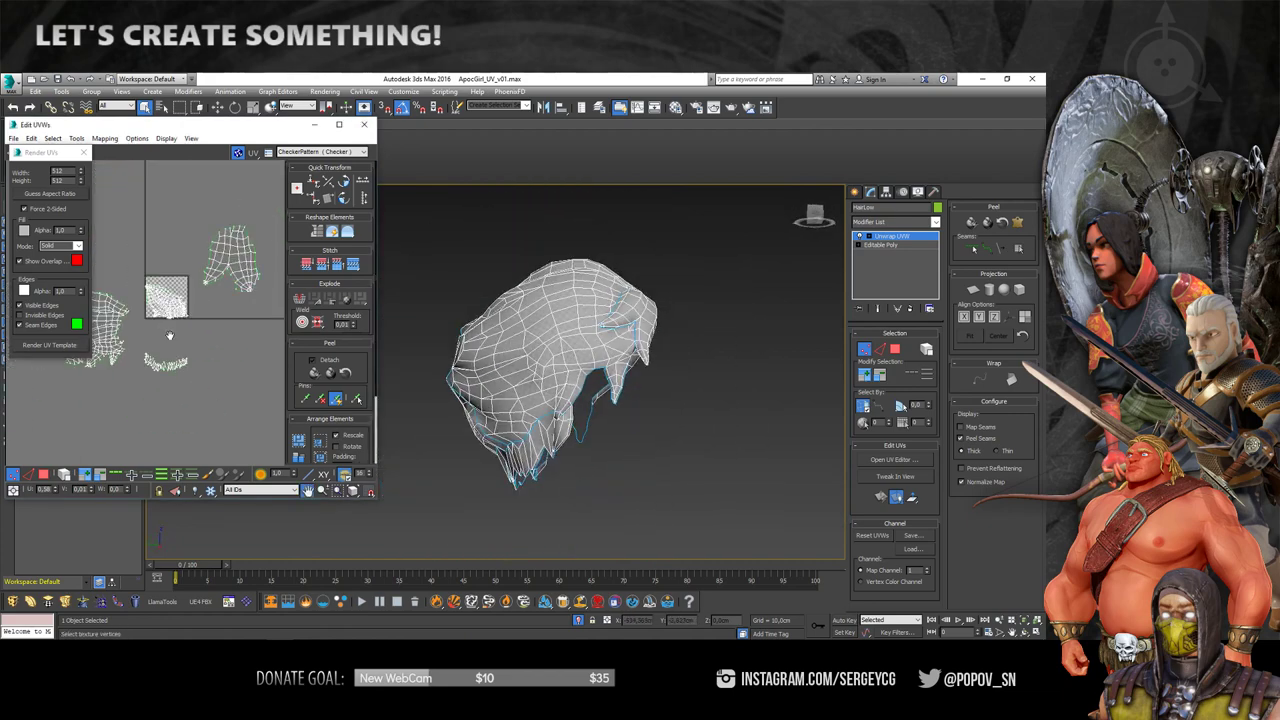
- Pack Normalize the hair's UV clusters into the texture square and collapse Unwrap UVW into Editable Poly
{"action": "middle_click_drag", "start_coordinate": [169, 335], "coordinate": [199, 370]}
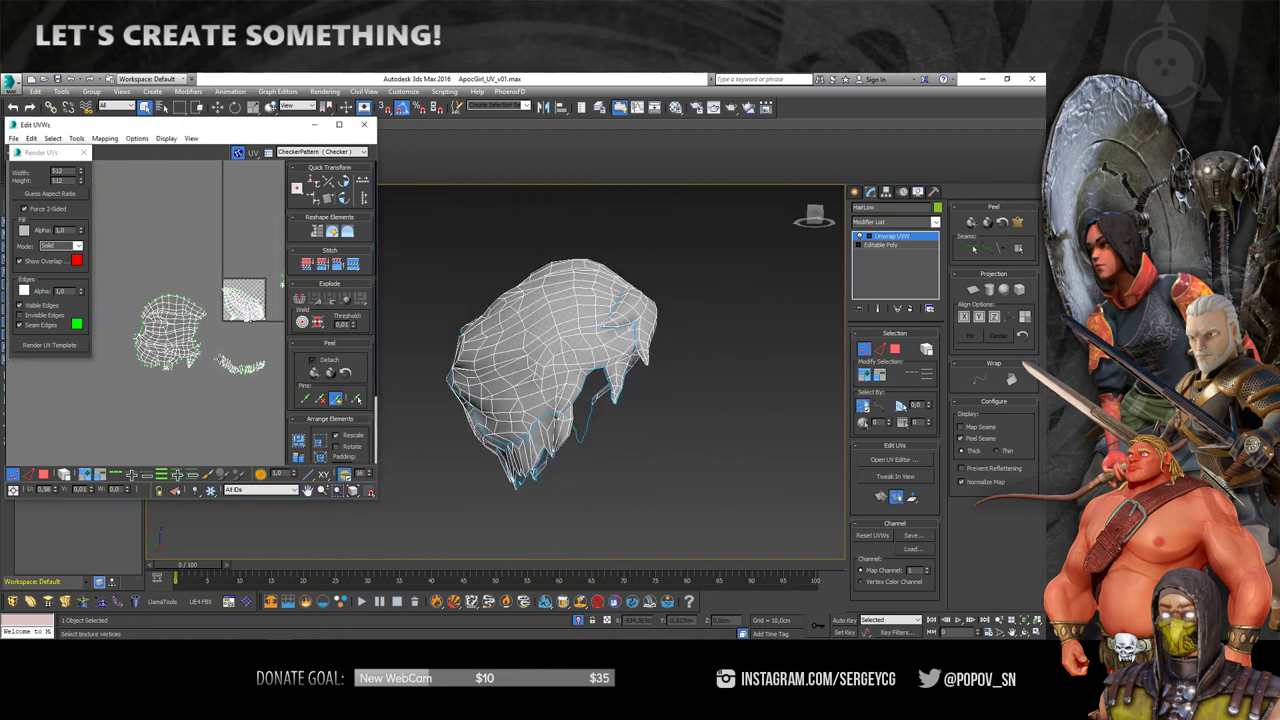
{"action": "left_click", "coordinate": [317, 442]}
{"action": "scroll", "coordinate": [236, 367], "scroll_direction": "up", "scroll_amount": 2}
{"action": "scroll", "coordinate": [236, 367], "scroll_direction": "up", "scroll_amount": 2}
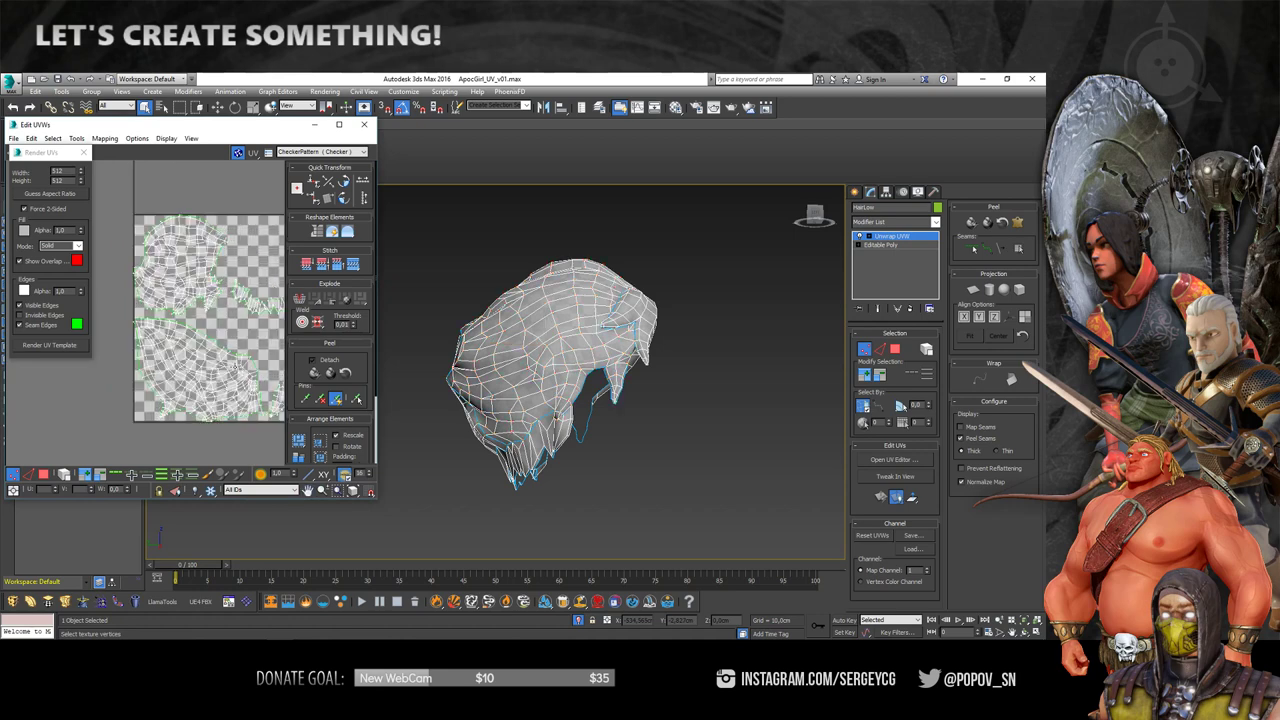
{"action": "scroll", "coordinate": [236, 366], "scroll_direction": "up", "scroll_amount": 1}
{"action": "scroll", "coordinate": [208, 338], "scroll_direction": "down", "scroll_amount": 2}
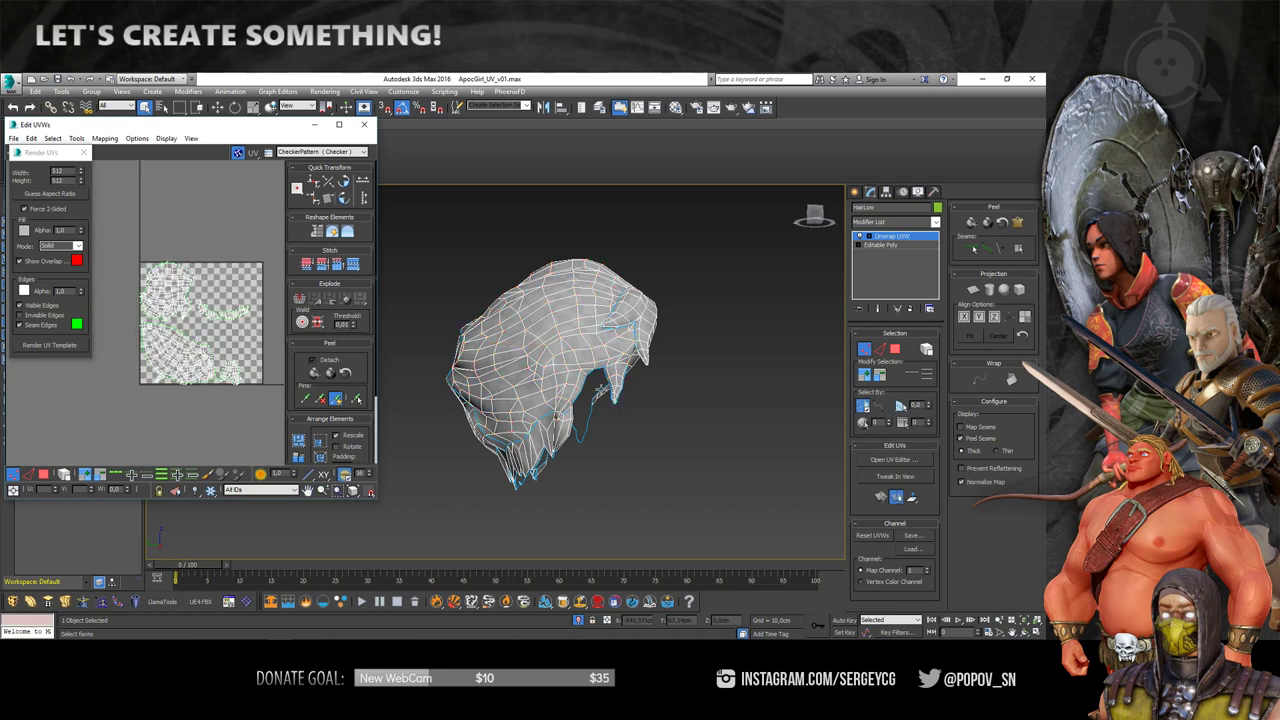
{"action": "right_click", "coordinate": [551, 338]}
{"action": "left_click", "coordinate": [600, 336]}
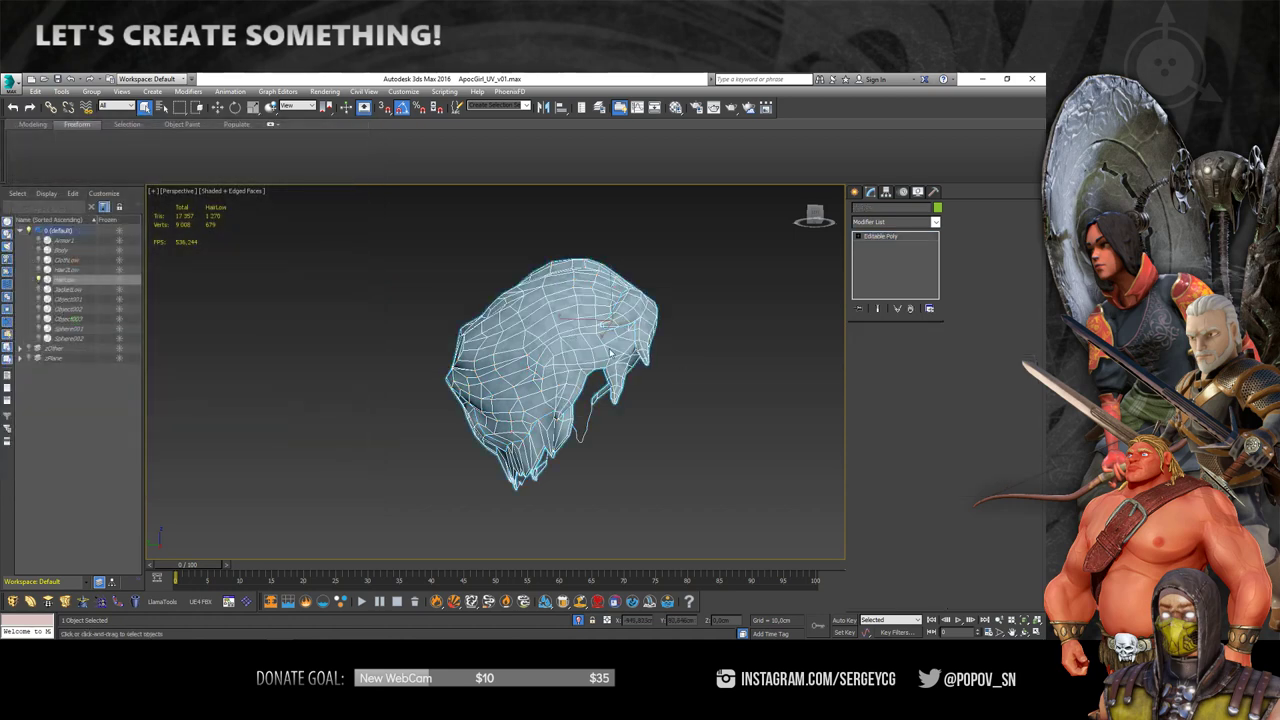
- Exit isolation to show all scene objects and orbit around the character's head
{"action": "key", "text": "F4"}
{"action": "left_click", "coordinate": [564, 399]}
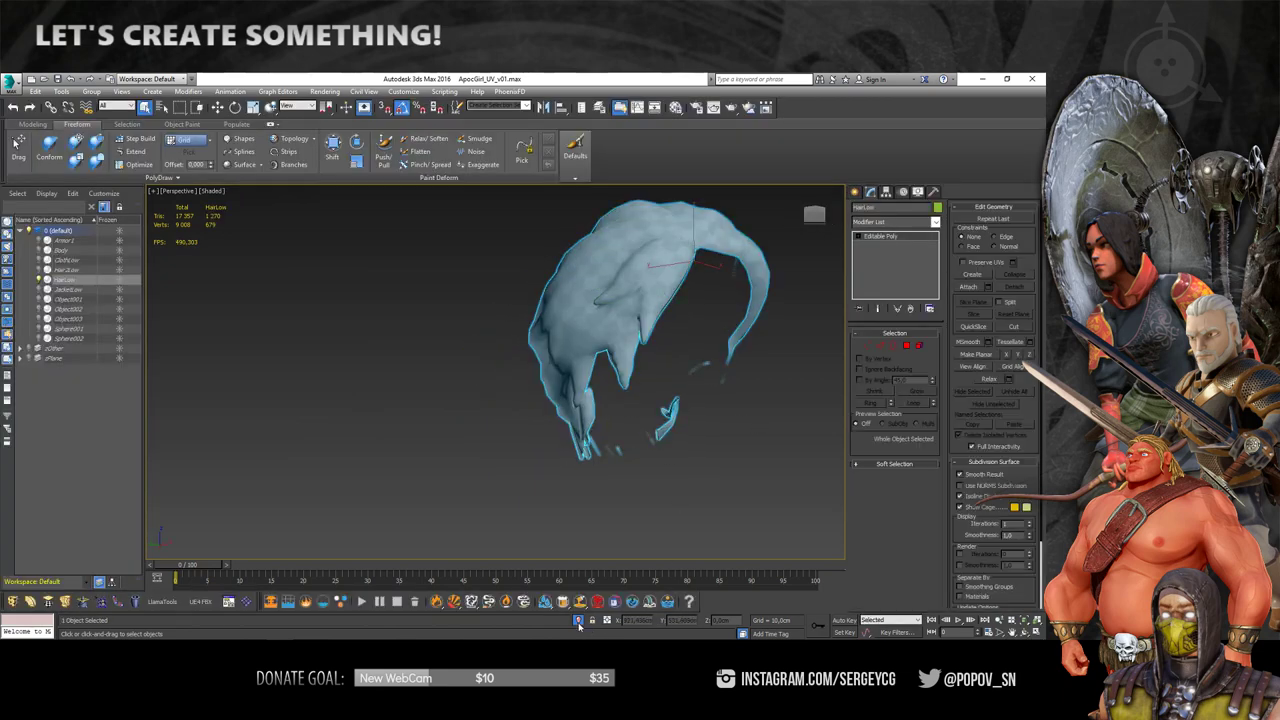
{"action": "left_click", "coordinate": [578, 621]}
{"action": "mouse_move", "coordinate": [480, 380]}
{"action": "middle_mouse_down", "text": "alt"}
{"action": "mouse_move", "coordinate": [586, 380]}
{"action": "mouse_move", "coordinate": [560, 330]}
{"action": "mouse_move", "coordinate": [614, 309]}
{"action": "middle_mouse_up", "text": "alt"}
{"action": "key", "text": "F4"}
- Isolate the Hair3Low strand with Alt+Q and add an Unwrap UVW modifier to it
{"action": "left_click", "coordinate": [586, 380]}
{"action": "key", "text": "alt+q"}
{"action": "scroll", "coordinate": [510, 301], "scroll_direction": "up", "scroll_amount": 3}
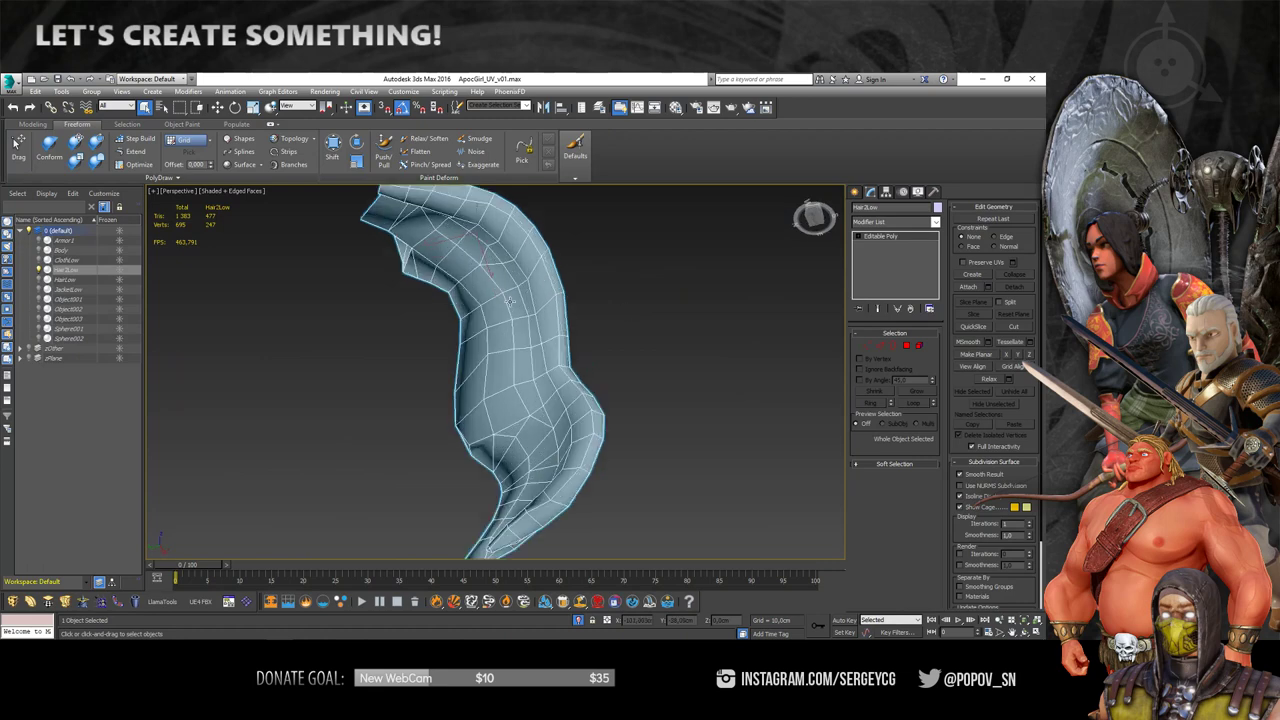
{"action": "middle_click_drag", "start_coordinate": [510, 301], "coordinate": [646, 383], "text": "alt"}
{"action": "right_click", "coordinate": [416, 259]}
{"action": "left_click", "coordinate": [385, 241]}
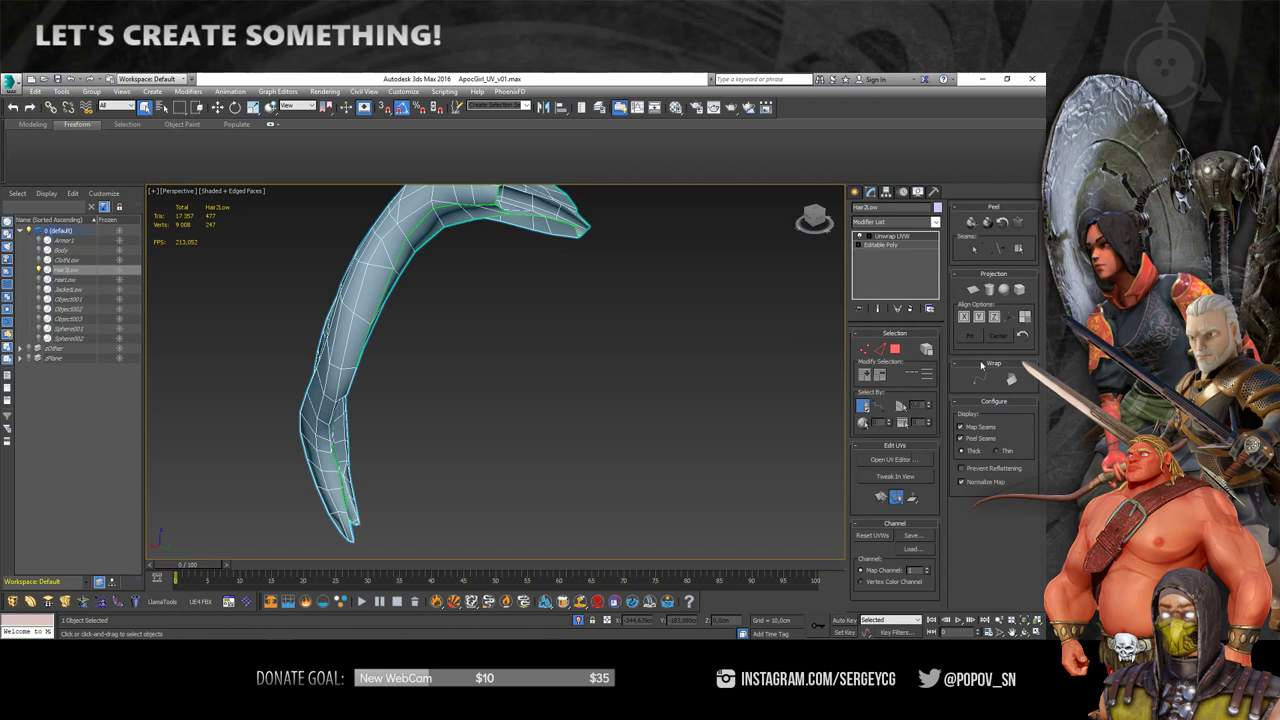
- Hide Map Seams, switch to vertex mode and enable Point-to-Point Seams
{"action": "left_click", "coordinate": [986, 432]}
{"action": "key", "text": "1"}
{"action": "mouse_move", "coordinate": [511, 303]}
{"action": "middle_mouse_down", "text": "alt"}
{"action": "mouse_move", "coordinate": [571, 349]}
{"action": "mouse_move", "coordinate": [583, 328]}
{"action": "mouse_move", "coordinate": [920, 328]}
{"action": "middle_mouse_up", "text": "alt"}
{"action": "left_click", "coordinate": [986, 250]}
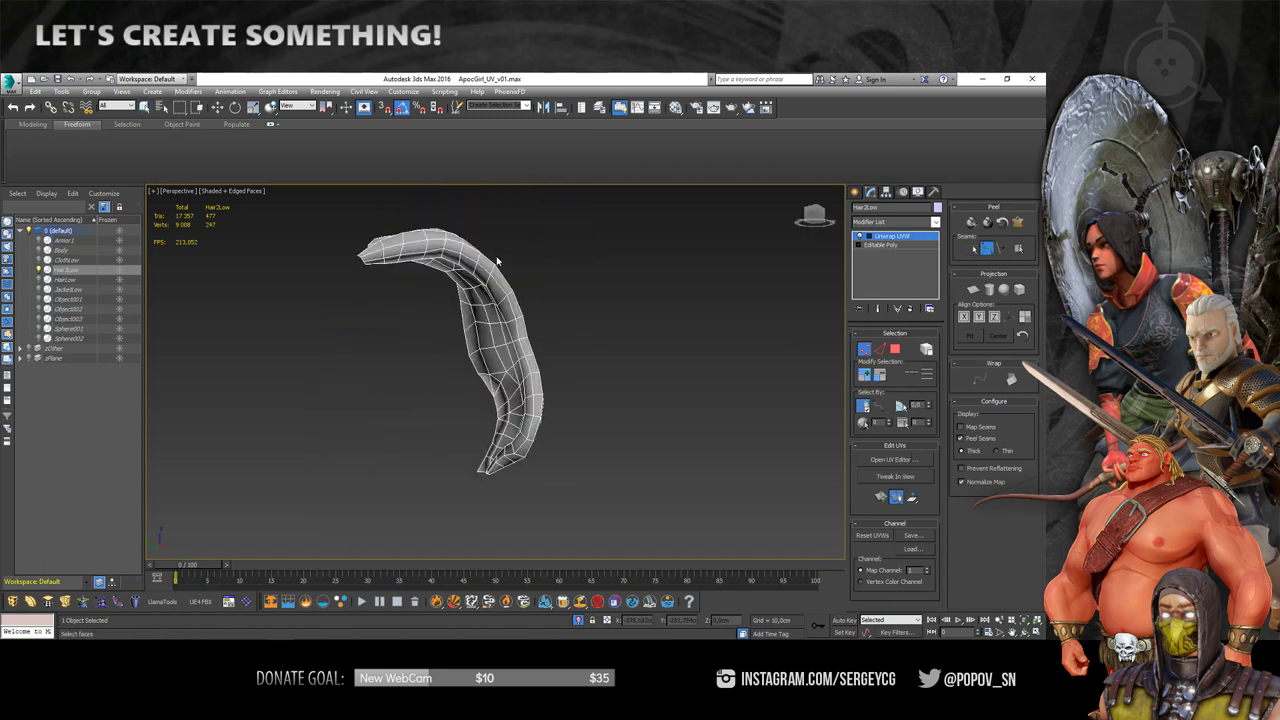
- Draw seam paths along the Hair3Low strand and around its split tip, right-clicking to finish
{"action": "mouse_move", "coordinate": [500, 263]}
{"action": "middle_mouse_down", "text": "alt"}
{"action": "mouse_move", "coordinate": [432, 277]}
{"action": "mouse_move", "coordinate": [362, 215]}
{"action": "mouse_move", "coordinate": [375, 328]}
{"action": "middle_mouse_up", "text": "alt"}
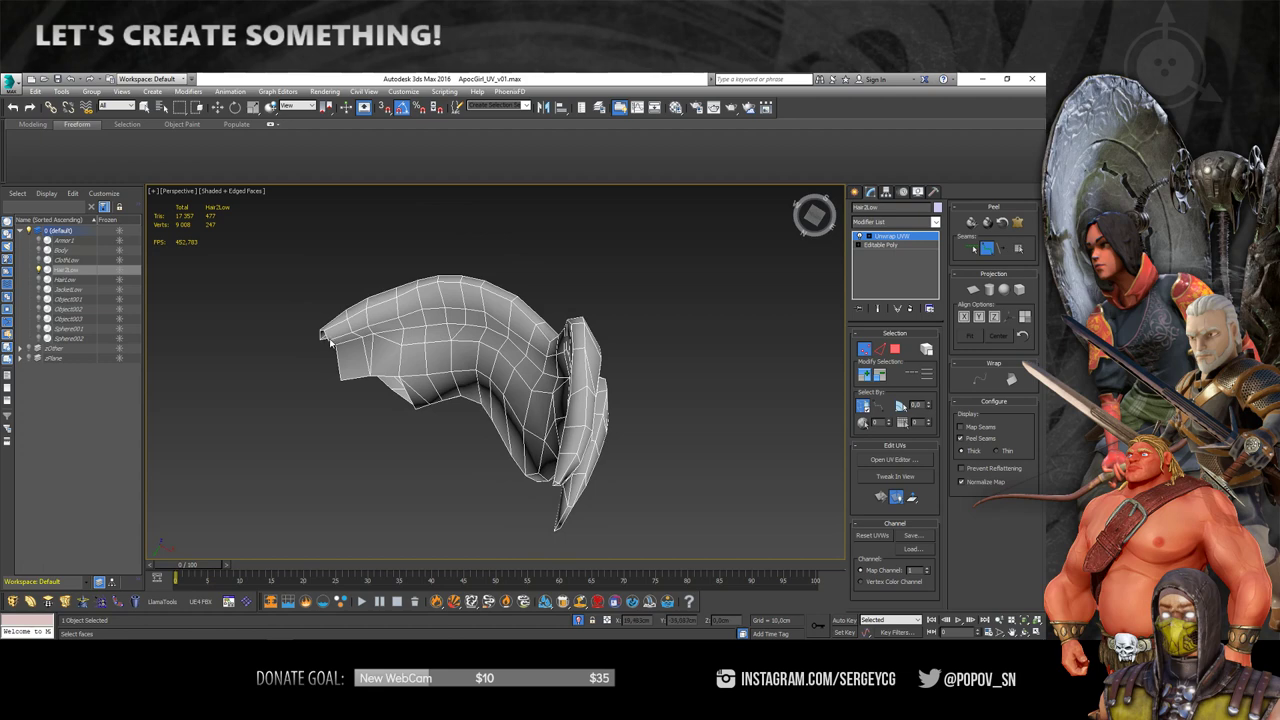
{"action": "mouse_move", "coordinate": [375, 328]}
{"action": "middle_mouse_down", "text": "alt"}
{"action": "mouse_move", "coordinate": [572, 325]}
{"action": "mouse_move", "coordinate": [481, 336]}
{"action": "mouse_move", "coordinate": [437, 363]}
{"action": "mouse_move", "coordinate": [500, 358]}
{"action": "mouse_move", "coordinate": [434, 386]}
{"action": "mouse_move", "coordinate": [383, 386]}
{"action": "middle_mouse_up", "text": "alt"}
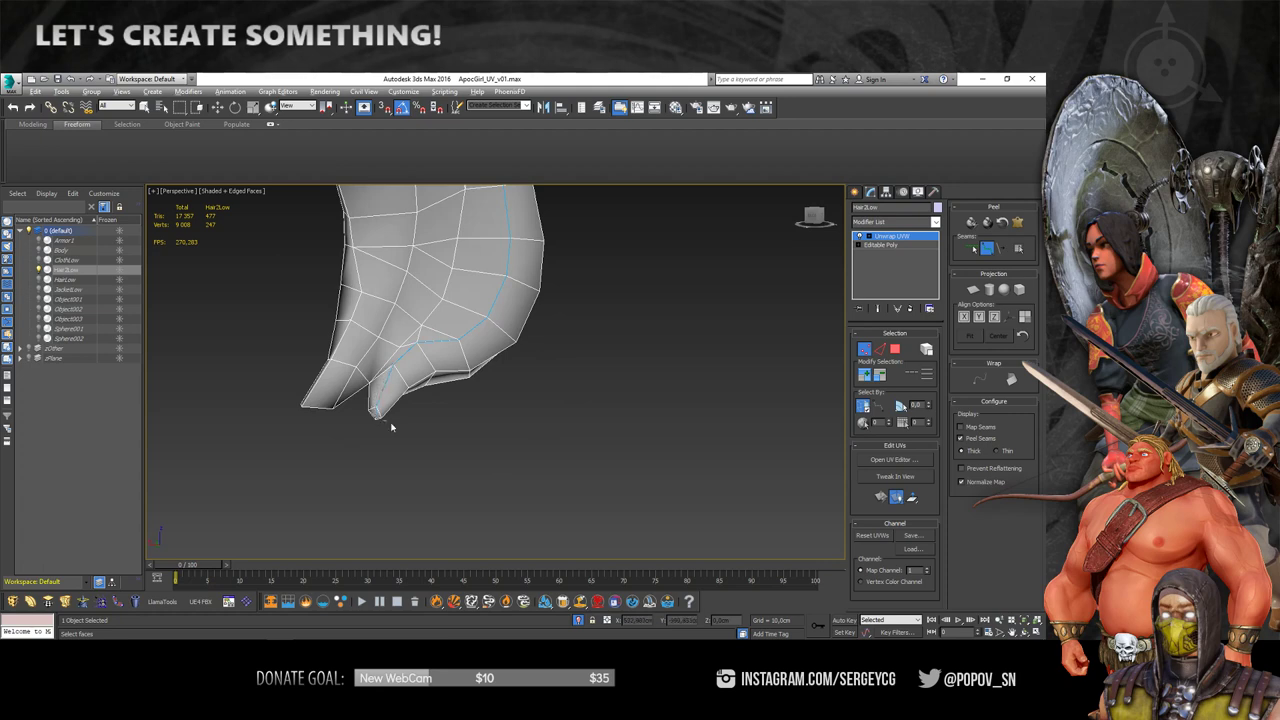
{"action": "middle_click_drag", "start_coordinate": [391, 427], "coordinate": [381, 369], "text": "alt"}
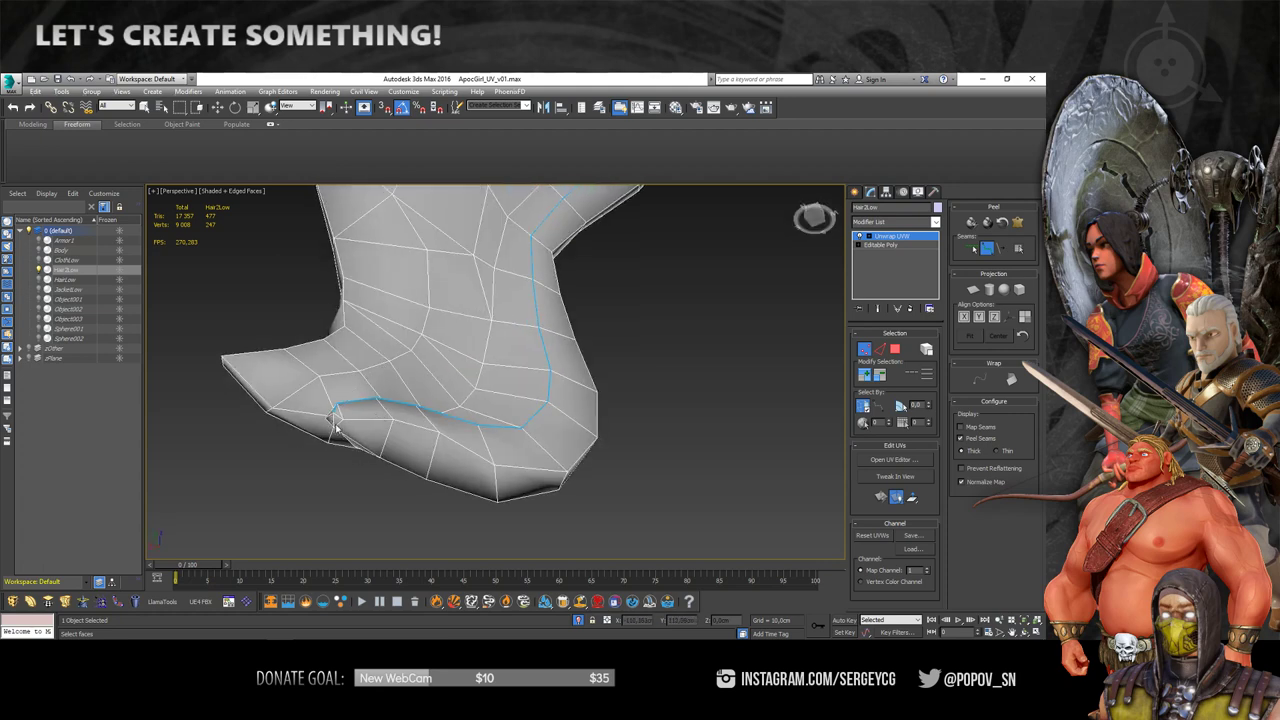
{"action": "scroll", "coordinate": [337, 428], "scroll_direction": "down", "scroll_amount": 5}
{"action": "mouse_move", "coordinate": [337, 428]}
{"action": "middle_mouse_down", "text": "alt"}
{"action": "mouse_move", "coordinate": [506, 380]}
{"action": "mouse_move", "coordinate": [705, 401]}
{"action": "mouse_move", "coordinate": [474, 380]}
{"action": "mouse_move", "coordinate": [443, 323]}
{"action": "mouse_move", "coordinate": [514, 360]}
{"action": "mouse_move", "coordinate": [425, 262]}
{"action": "middle_mouse_up", "text": "alt"}
{"action": "scroll", "coordinate": [425, 262], "scroll_direction": "up", "scroll_amount": 3}
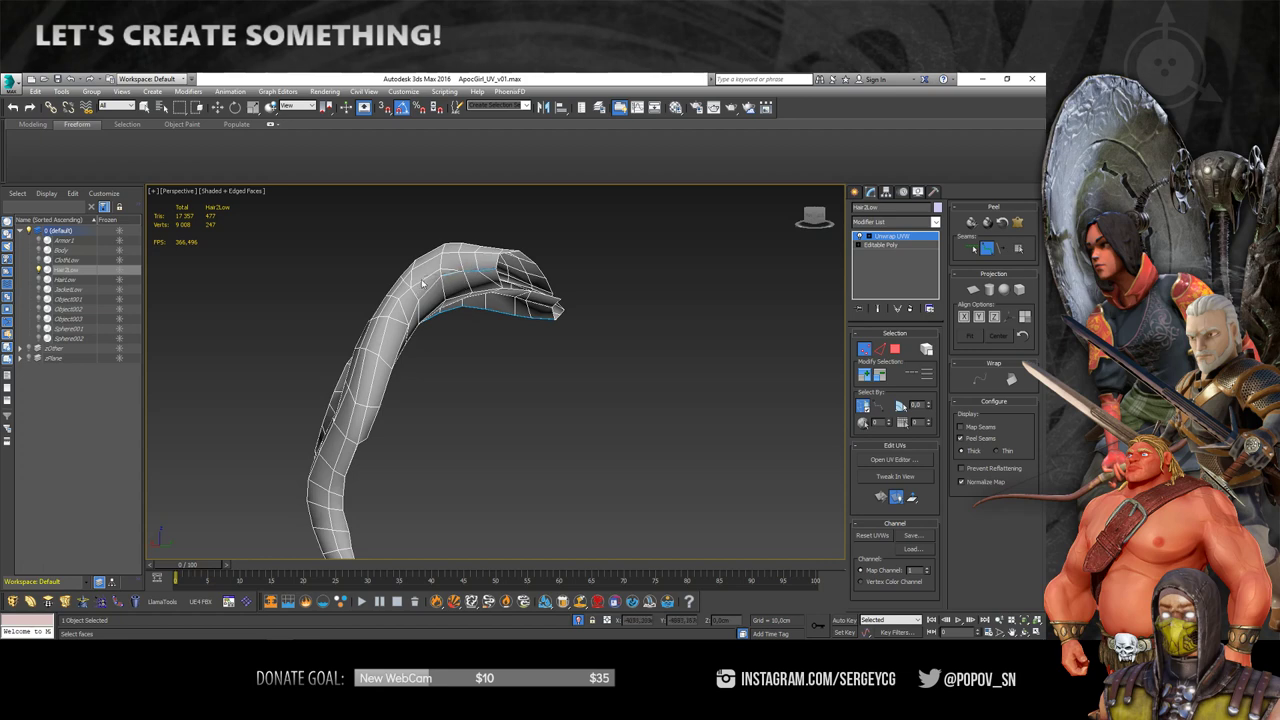
{"action": "middle_click_drag", "start_coordinate": [367, 406], "coordinate": [351, 315], "text": "alt"}
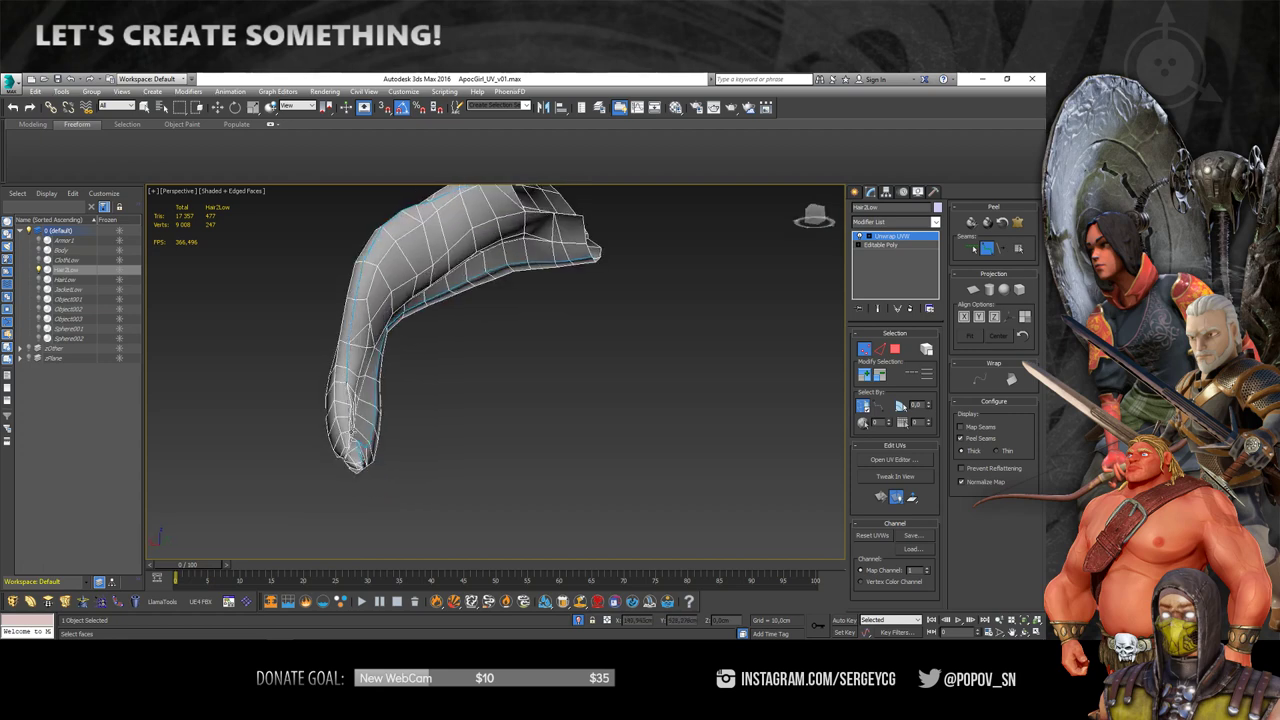
{"action": "middle_click_drag", "start_coordinate": [352, 435], "coordinate": [344, 408], "text": "alt"}
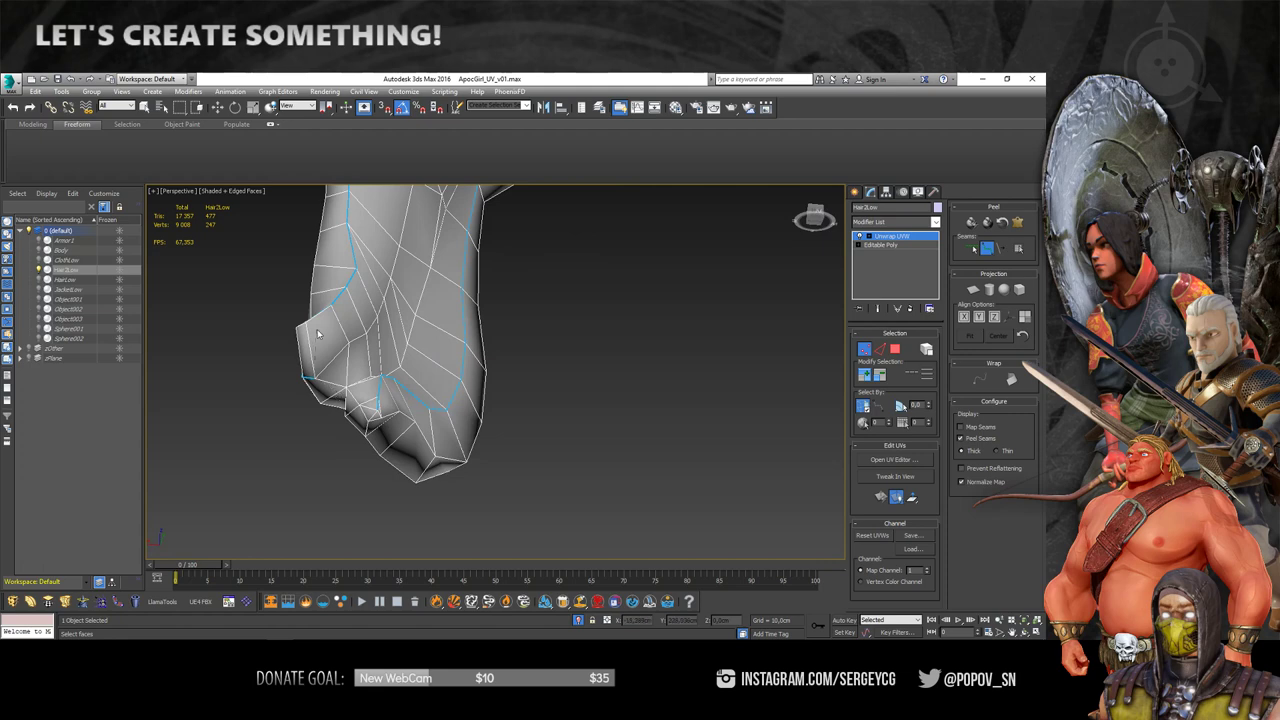
{"action": "mouse_move", "coordinate": [318, 333]}
{"action": "middle_mouse_down", "text": "alt"}
{"action": "mouse_move", "coordinate": [369, 358]}
{"action": "mouse_move", "coordinate": [357, 369]}
{"action": "mouse_move", "coordinate": [276, 291]}
{"action": "mouse_move", "coordinate": [310, 357]}
{"action": "middle_mouse_up", "text": "alt"}
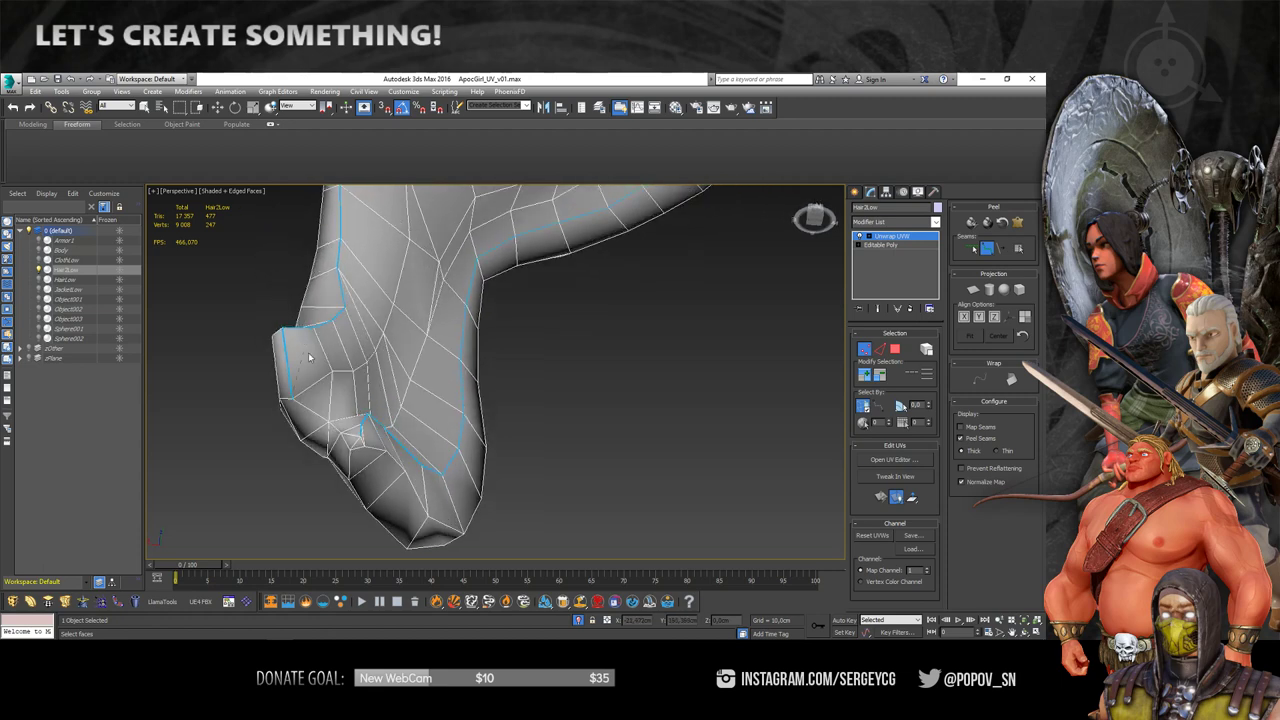
{"action": "mouse_move", "coordinate": [408, 407]}
{"action": "middle_mouse_down", "text": "alt"}
{"action": "mouse_move", "coordinate": [391, 414]}
{"action": "mouse_move", "coordinate": [432, 413]}
{"action": "mouse_move", "coordinate": [294, 429]}
{"action": "mouse_move", "coordinate": [460, 298]}
{"action": "mouse_move", "coordinate": [546, 353]}
{"action": "mouse_move", "coordinate": [630, 313]}
{"action": "mouse_move", "coordinate": [728, 334]}
{"action": "mouse_move", "coordinate": [611, 363]}
{"action": "mouse_move", "coordinate": [703, 320]}
{"action": "mouse_move", "coordinate": [481, 312]}
{"action": "middle_mouse_up", "text": "alt"}
{"action": "scroll", "coordinate": [400, 410], "scroll_direction": "down", "scroll_amount": 5}
{"action": "right_click", "coordinate": [443, 303]}
- Pick a face on the strand and grow the selection out to the seams
{"action": "key", "text": "3"}
{"action": "left_click", "coordinate": [483, 294]}
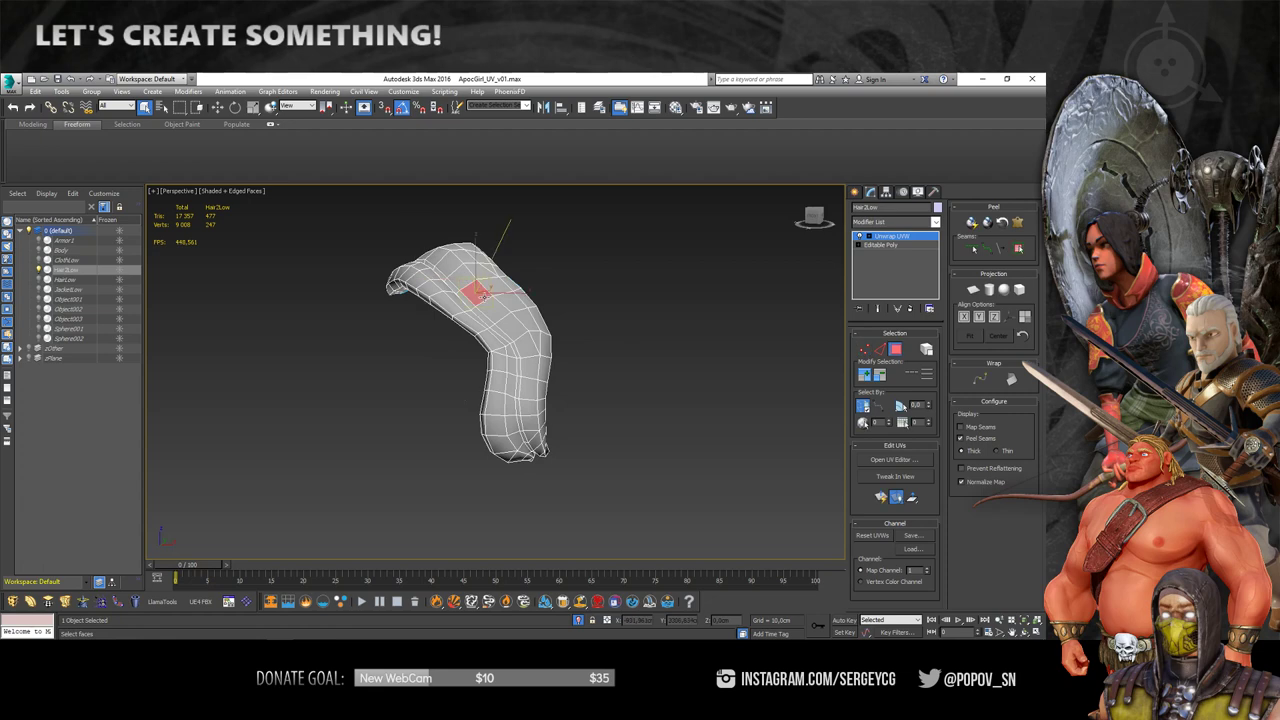
{"action": "left_click", "coordinate": [1016, 249]}
{"action": "mouse_move", "coordinate": [390, 290]}
{"action": "middle_mouse_down", "text": "alt"}
{"action": "mouse_move", "coordinate": [357, 251]}
{"action": "mouse_move", "coordinate": [343, 291]}
{"action": "middle_mouse_up", "text": "alt"}
{"action": "scroll", "coordinate": [370, 400], "scroll_direction": "up", "scroll_amount": 3}
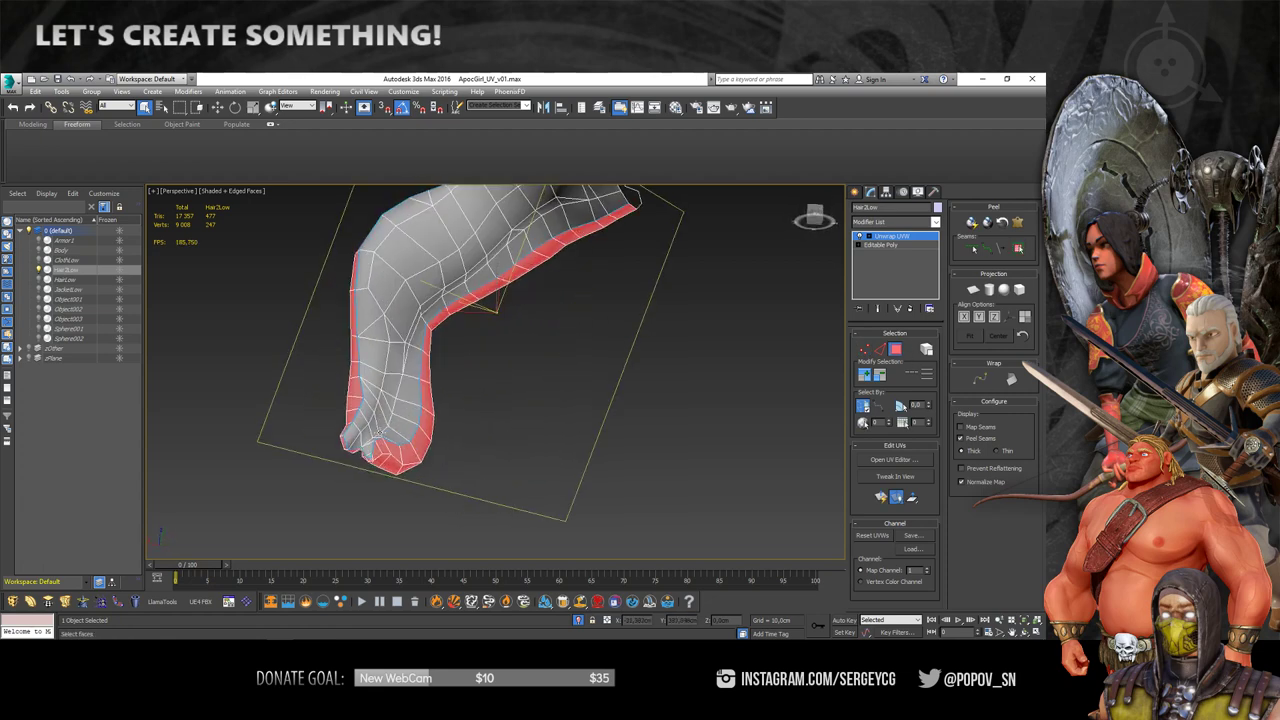
{"action": "scroll", "coordinate": [375, 415], "scroll_direction": "up", "scroll_amount": 2}
{"action": "scroll", "coordinate": [380, 428], "scroll_direction": "up", "scroll_amount": 3}
{"action": "scroll", "coordinate": [380, 428], "scroll_direction": "up", "scroll_amount": 2}
{"action": "scroll", "coordinate": [372, 438], "scroll_direction": "up", "scroll_amount": 2}
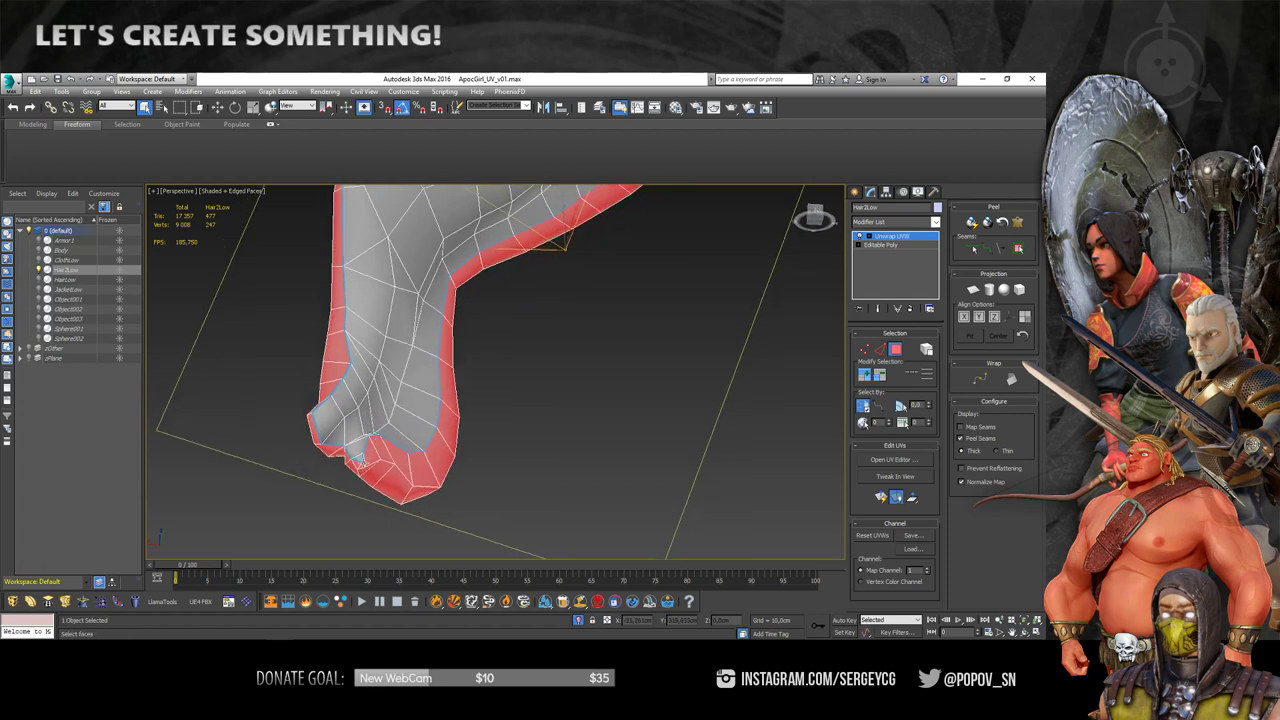
{"action": "scroll", "coordinate": [365, 448], "scroll_direction": "up", "scroll_amount": 2}
{"action": "scroll", "coordinate": [354, 457], "scroll_direction": "up", "scroll_amount": 2}
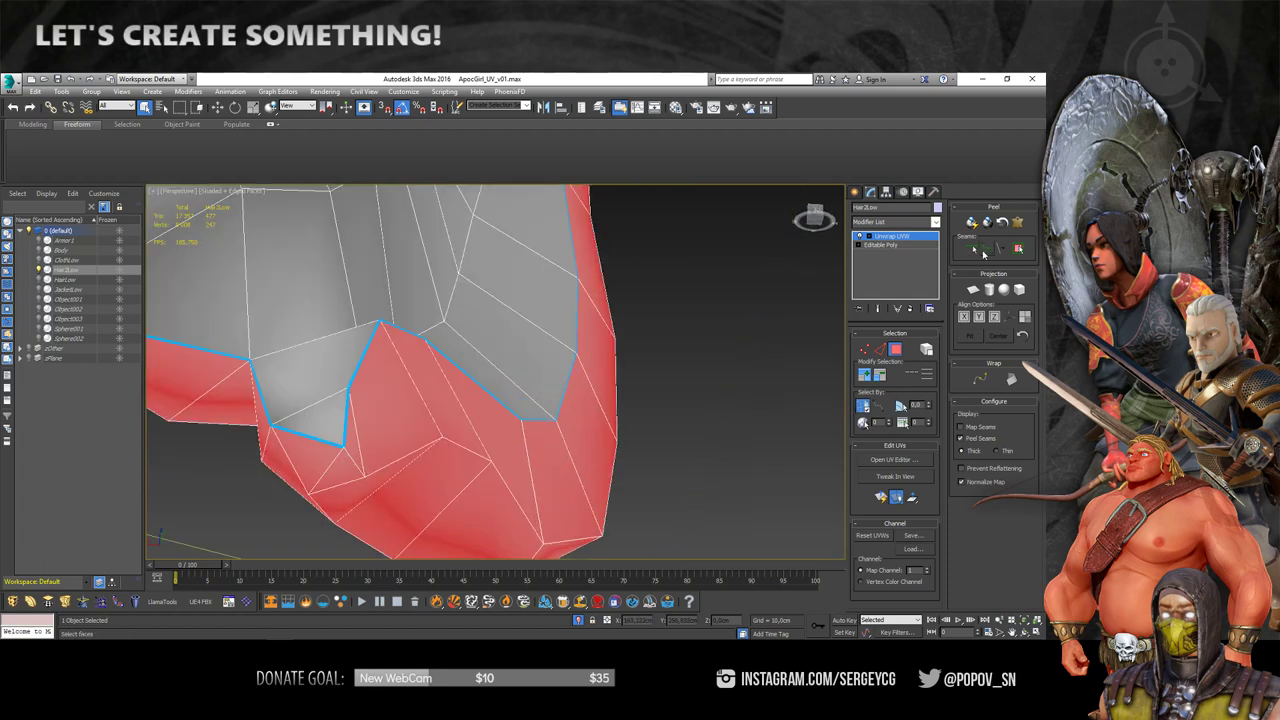
{"action": "scroll", "coordinate": [347, 460], "scroll_direction": "down", "scroll_amount": 3}
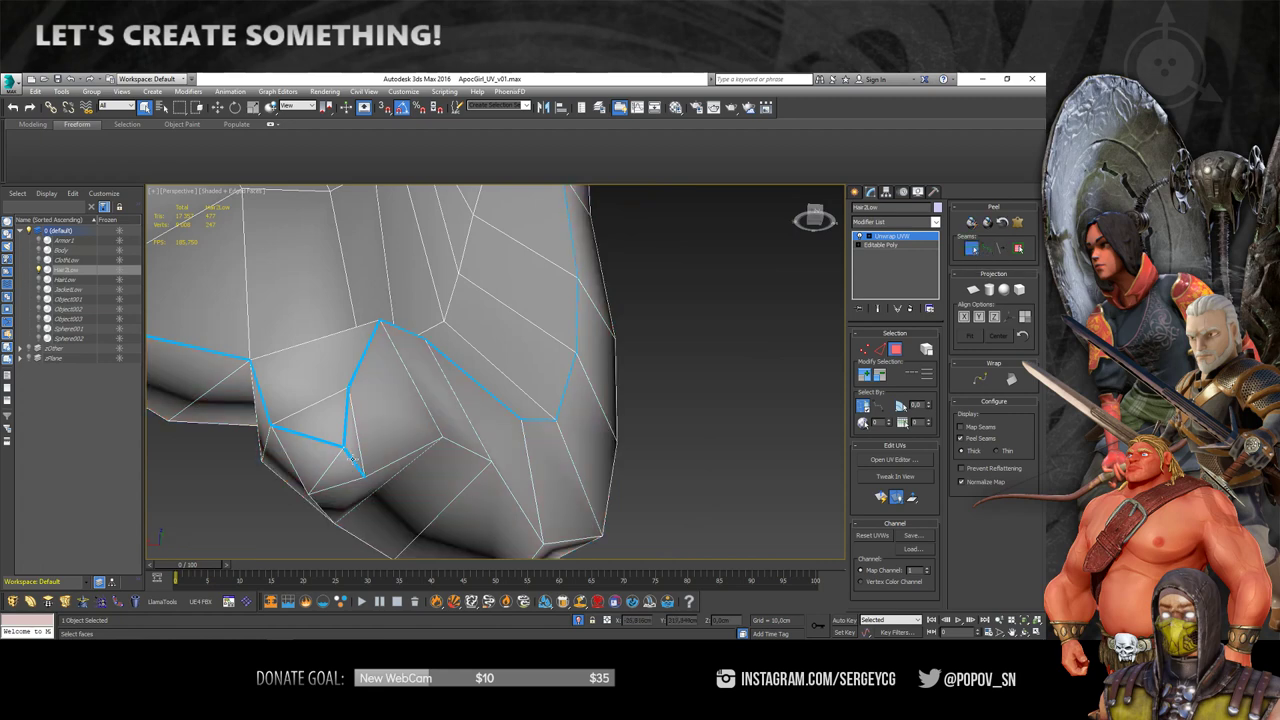
{"action": "scroll", "coordinate": [347, 460], "scroll_direction": "down", "scroll_amount": 3}
{"action": "mouse_move", "coordinate": [400, 400]}
{"action": "middle_mouse_down", "text": "alt"}
{"action": "mouse_move", "coordinate": [432, 351]}
{"action": "mouse_move", "coordinate": [394, 449]}
{"action": "mouse_move", "coordinate": [293, 469]}
{"action": "mouse_move", "coordinate": [228, 432]}
{"action": "mouse_move", "coordinate": [263, 431]}
{"action": "middle_mouse_up", "text": "alt"}
{"action": "scroll", "coordinate": [432, 350], "scroll_direction": "down", "scroll_amount": 3}
- Re-enter polygon mode and expand the selection to the seam-bounded strand island
{"action": "key", "text": "ctrl+b"}
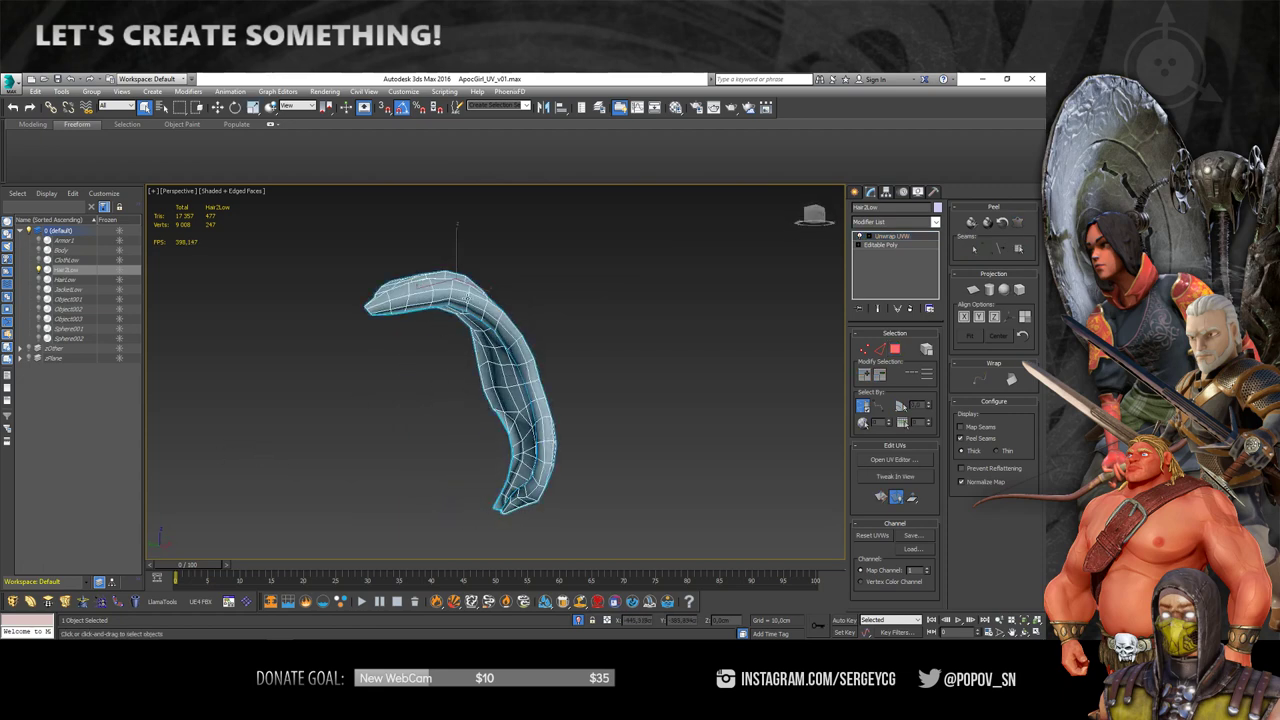
{"action": "key", "text": "3"}
{"action": "left_click", "coordinate": [1008, 252]}
{"action": "middle_click_drag", "start_coordinate": [706, 363], "coordinate": [660, 380], "text": "alt"}
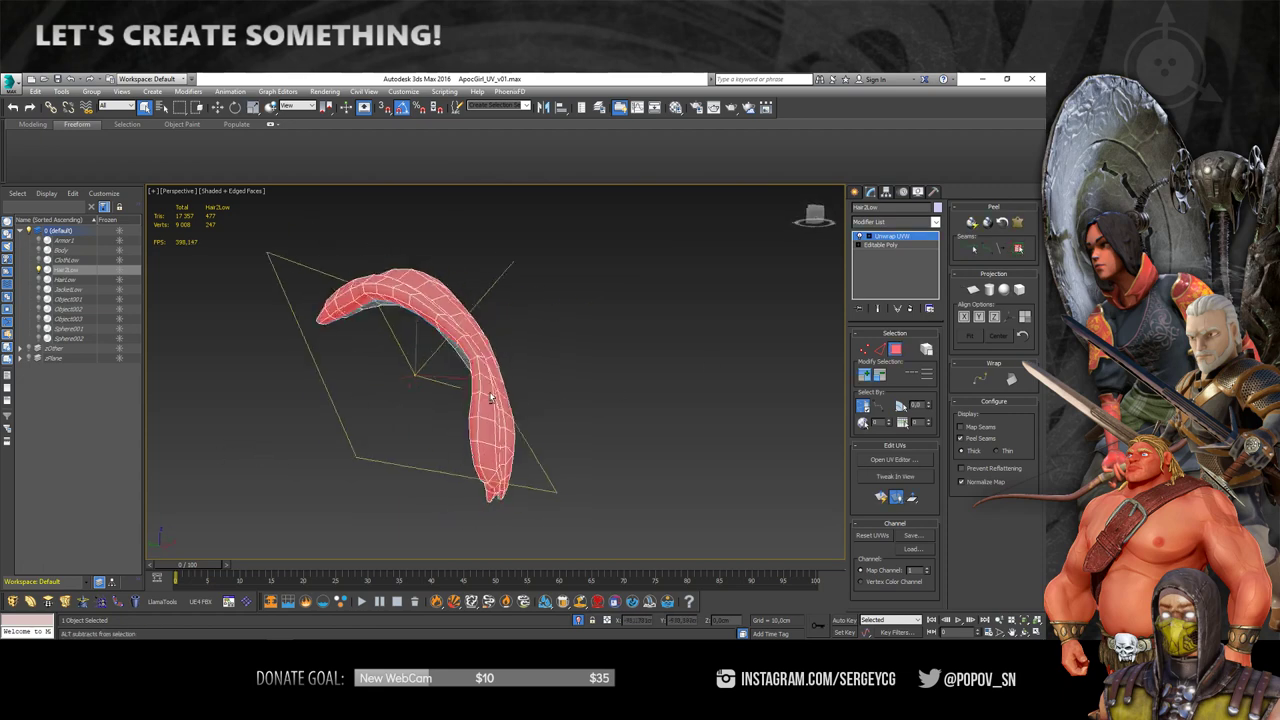
- Pelt-map the selected strand island, relax it and commit the result
{"action": "left_click", "coordinate": [1018, 222]}
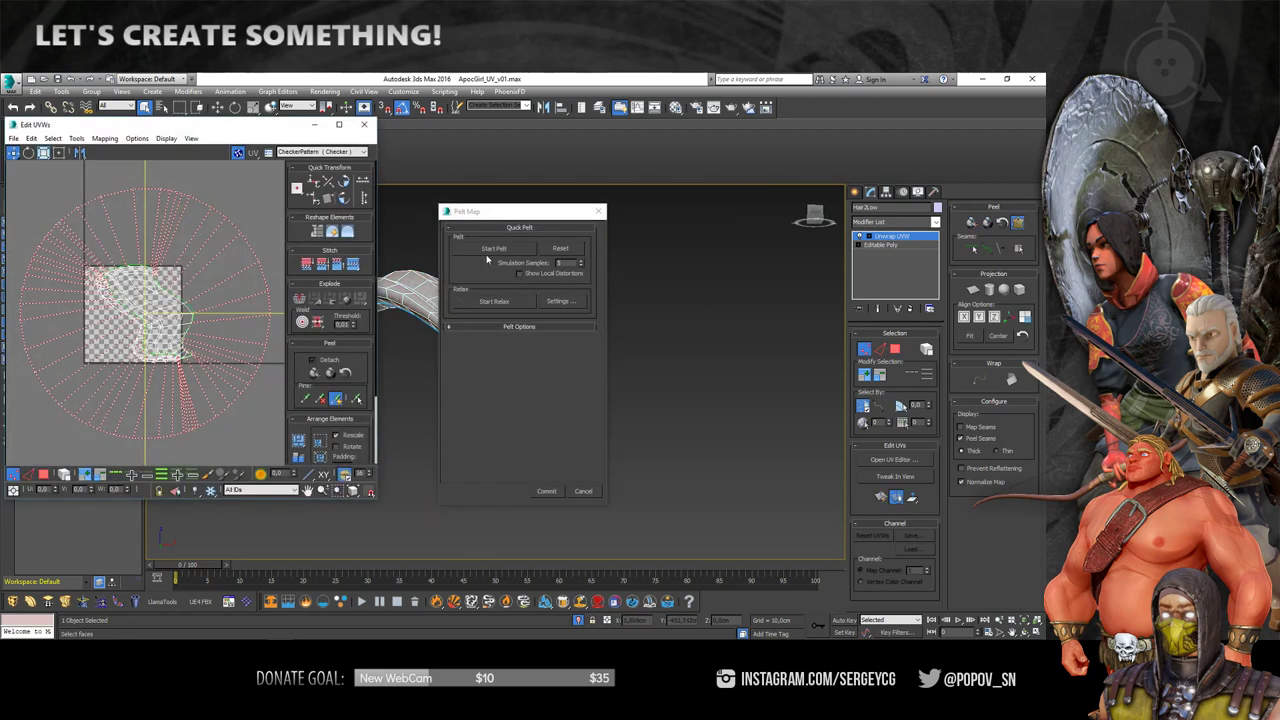
{"action": "left_click", "coordinate": [505, 303]}
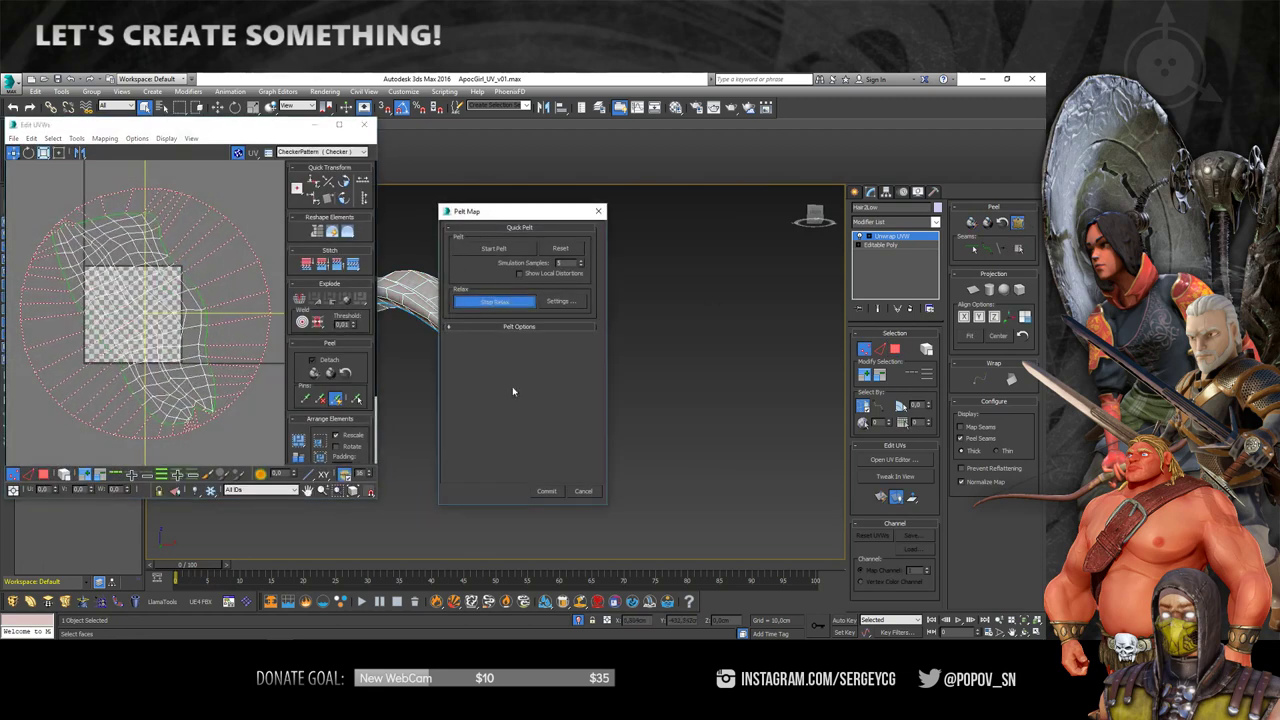
{"action": "left_click", "coordinate": [546, 491]}
{"action": "scroll", "coordinate": [143, 314], "scroll_direction": "up", "scroll_amount": 5}
{"action": "scroll", "coordinate": [150, 330], "scroll_direction": "up", "scroll_amount": 3}
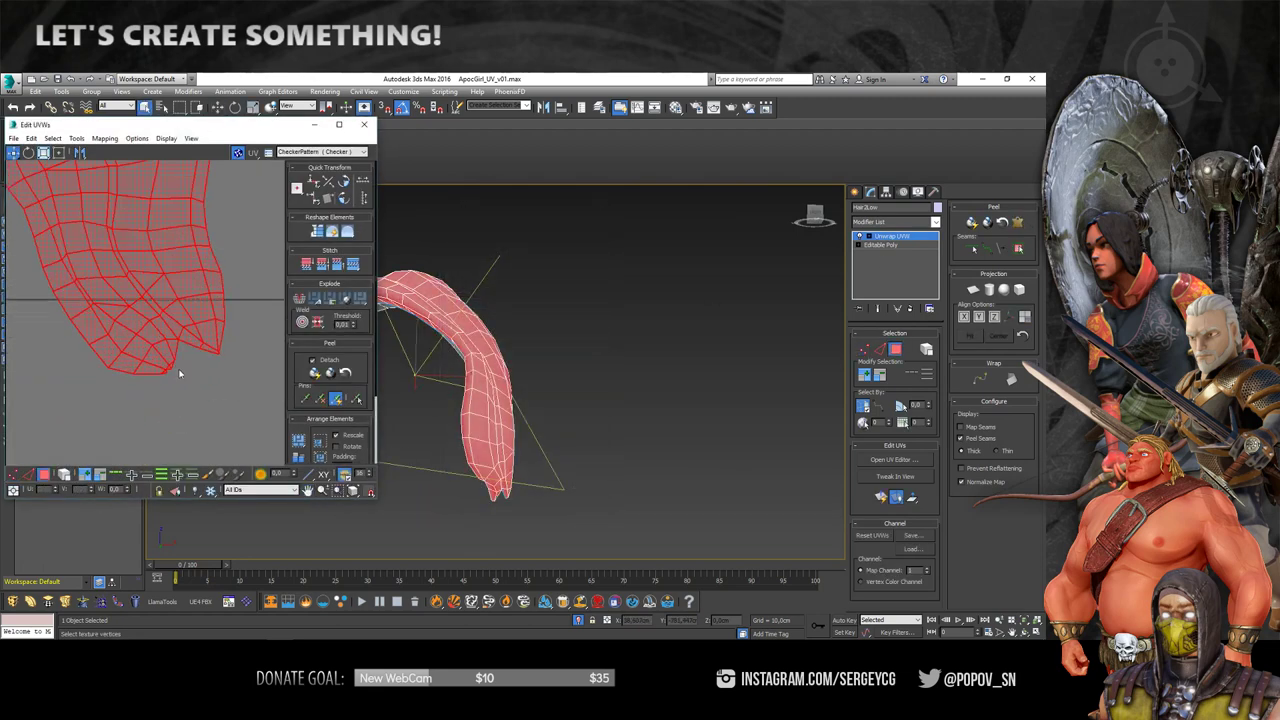
- Select the strand UV island and rotate it upright with Free Form Mode
{"action": "left_click", "coordinate": [181, 365]}
{"action": "scroll", "coordinate": [200, 357], "scroll_direction": "up", "scroll_amount": 2}
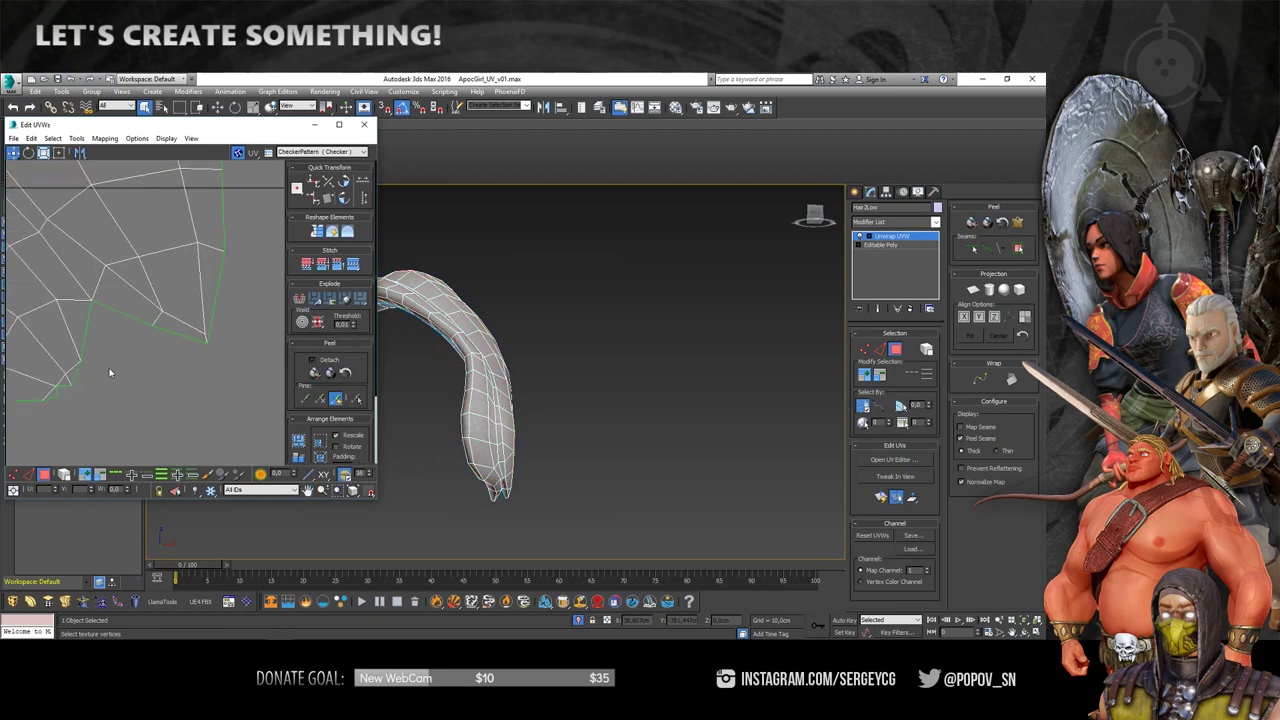
{"action": "scroll", "coordinate": [110, 373], "scroll_direction": "down", "scroll_amount": 5}
{"action": "scroll", "coordinate": [103, 274], "scroll_direction": "up", "scroll_amount": 2}
{"action": "middle_click_drag", "start_coordinate": [131, 339], "coordinate": [143, 294]}
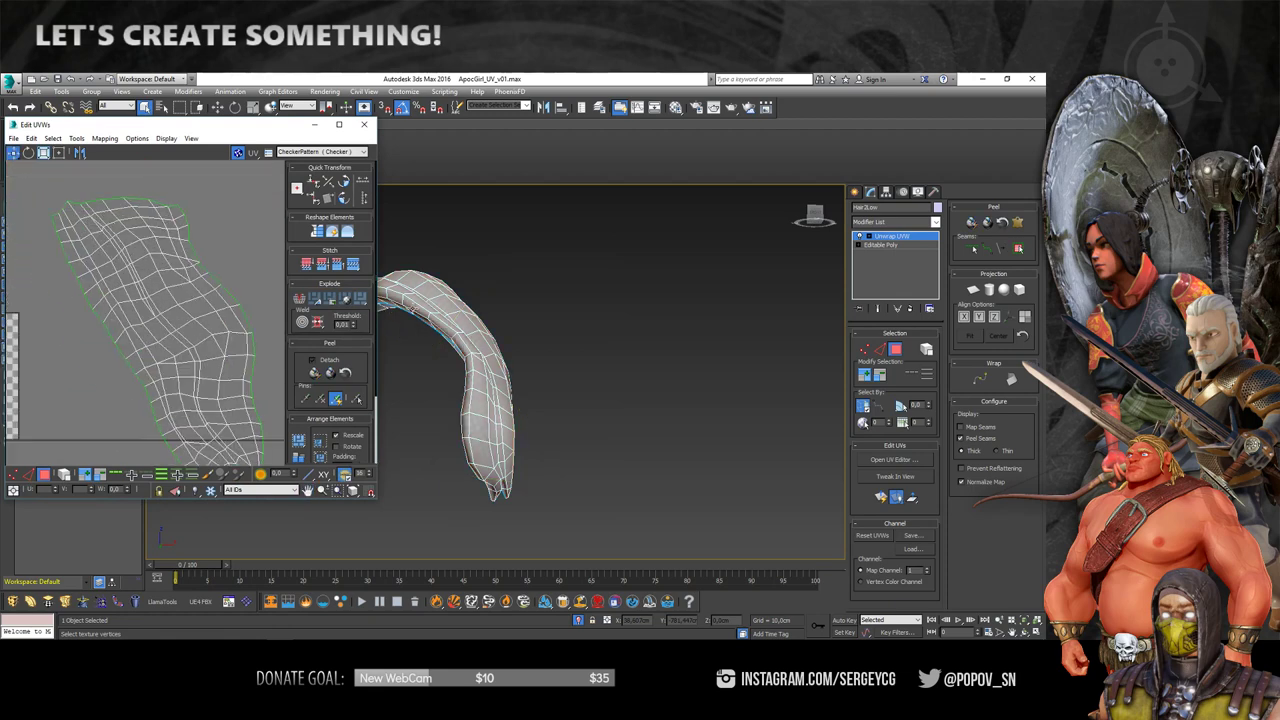
{"action": "mouse_move", "coordinate": [505, 327]}
{"action": "middle_mouse_down"}
{"action": "mouse_move", "coordinate": [547, 349]}
{"action": "mouse_move", "coordinate": [579, 291]}
{"action": "mouse_move", "coordinate": [640, 343]}
{"action": "middle_mouse_up"}
{"action": "scroll", "coordinate": [570, 310], "scroll_direction": "up", "scroll_amount": 3}
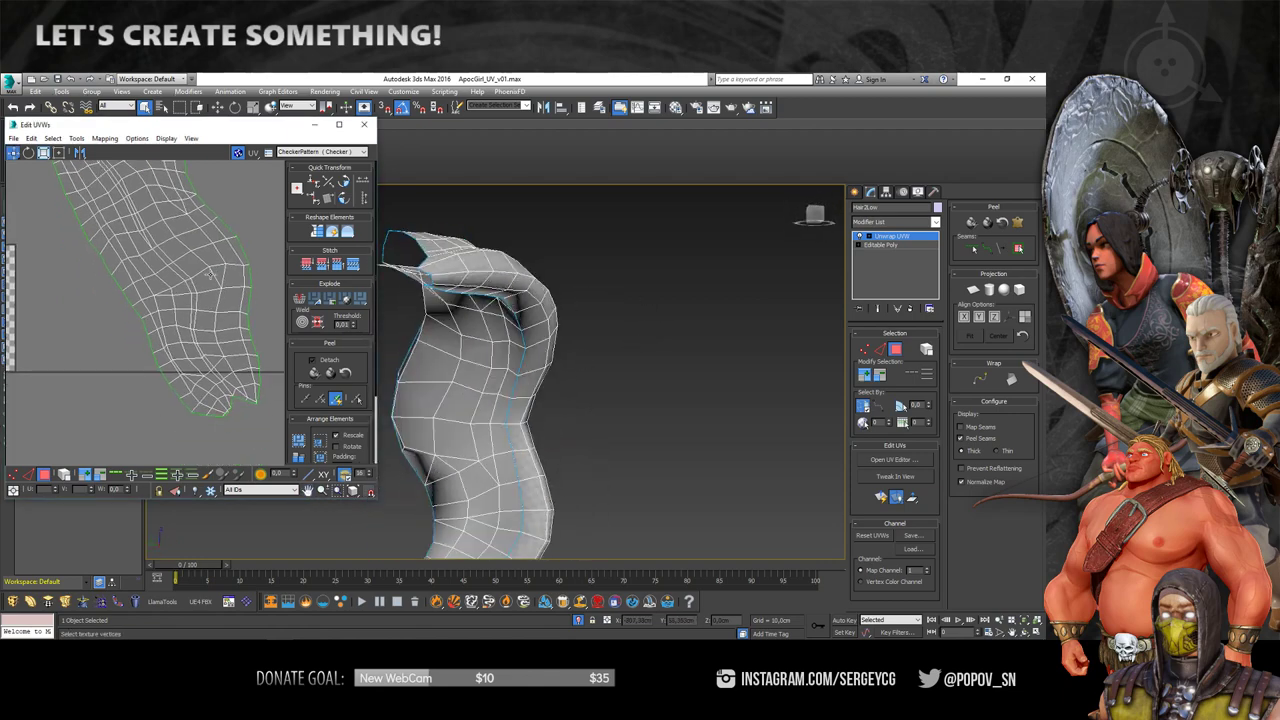
{"action": "scroll", "coordinate": [164, 220], "scroll_direction": "down", "scroll_amount": 3}
{"action": "left_click_drag", "start_coordinate": [164, 220], "coordinate": [257, 354]}
{"action": "middle_click_drag", "start_coordinate": [460, 332], "coordinate": [520, 360], "text": "alt"}
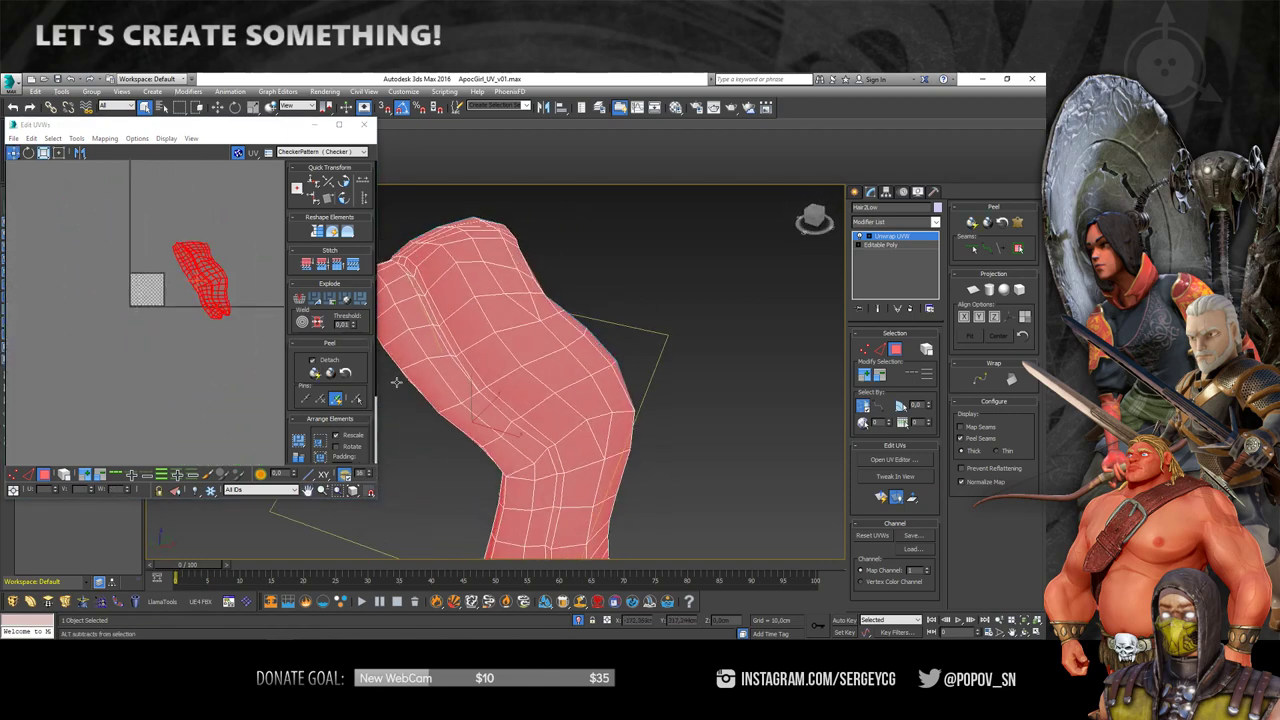
{"action": "left_click", "coordinate": [58, 152]}
{"action": "scroll", "coordinate": [211, 270], "scroll_direction": "up", "scroll_amount": 3}
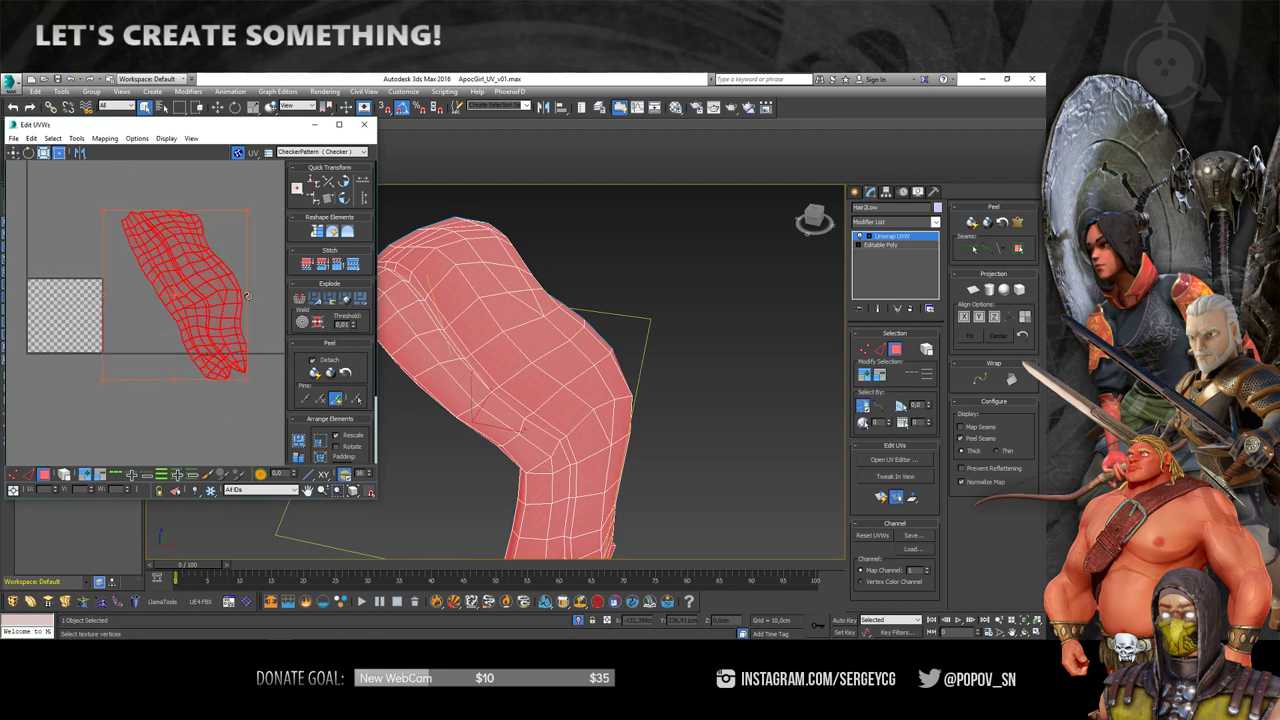
{"action": "left_click_drag", "start_coordinate": [248, 297], "coordinate": [237, 330]}
- Select a leg face, grow to its element, and pelt-map it with Start Pelt, Stop, Commit
{"action": "middle_click_drag", "start_coordinate": [493, 368], "coordinate": [520, 372], "text": "alt"}
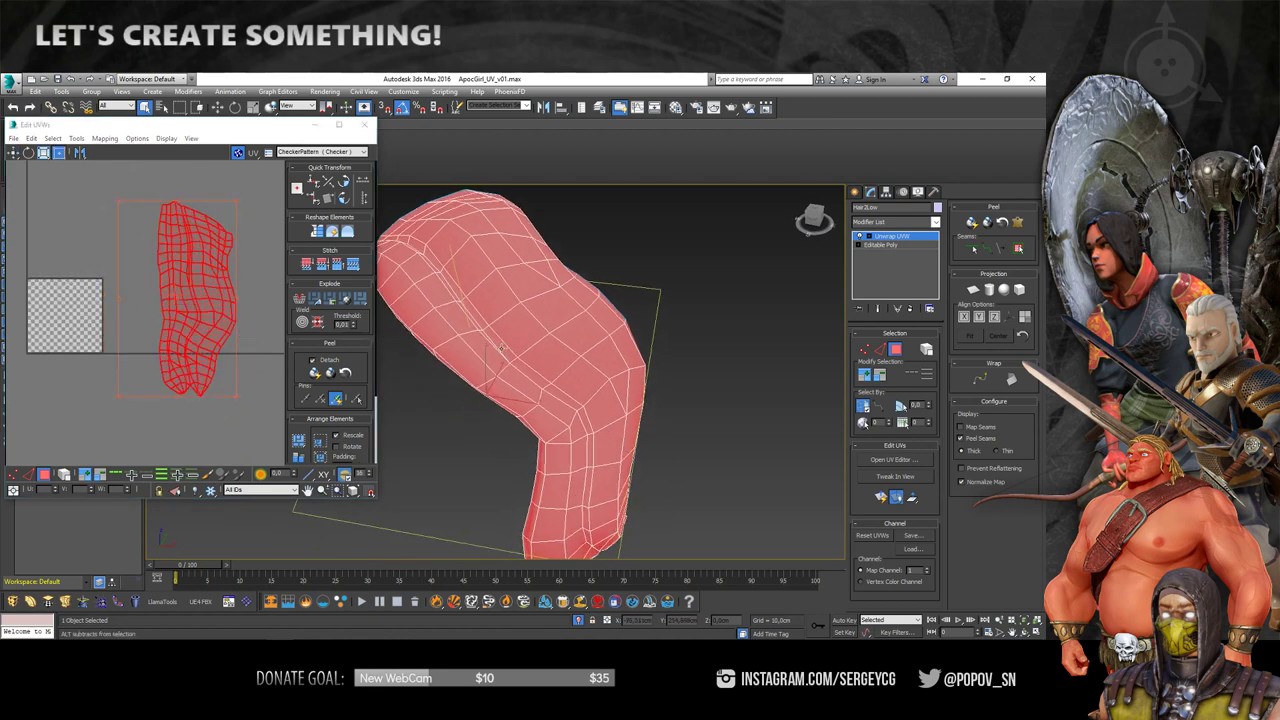
{"action": "scroll", "coordinate": [523, 371], "scroll_direction": "up", "scroll_amount": 3}
{"action": "scroll", "coordinate": [463, 437], "scroll_direction": "down", "scroll_amount": 3}
{"action": "left_click", "coordinate": [470, 430]}
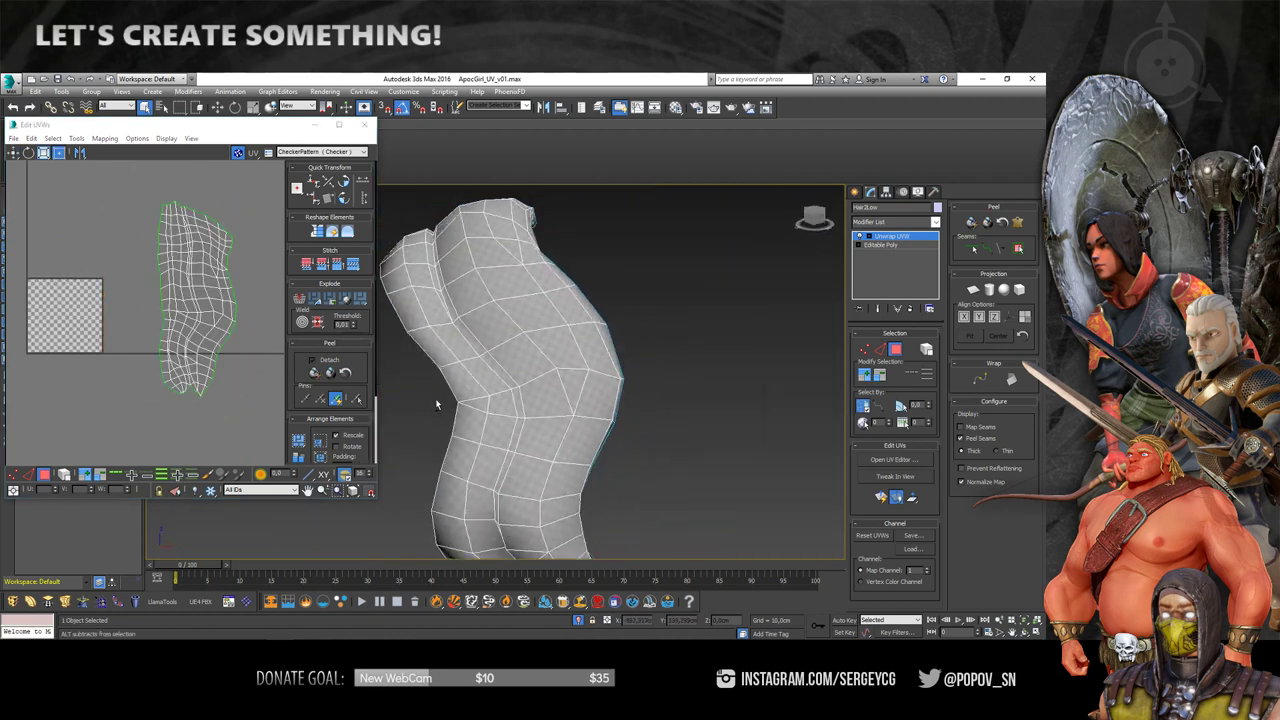
{"action": "middle_click_drag", "start_coordinate": [474, 425], "coordinate": [434, 386], "text": "alt"}
{"action": "scroll", "coordinate": [167, 316], "scroll_direction": "down", "scroll_amount": 4}
{"action": "middle_click_drag", "start_coordinate": [167, 316], "coordinate": [197, 316]}
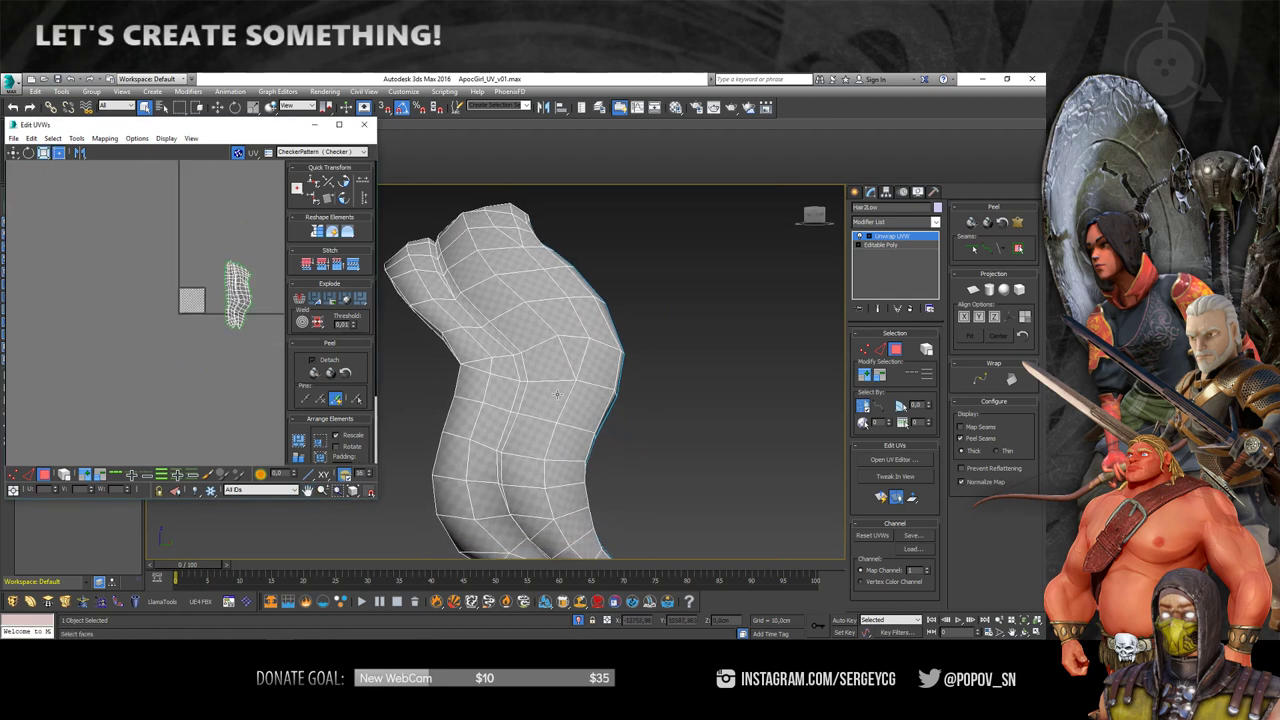
{"action": "middle_click_drag", "start_coordinate": [560, 380], "coordinate": [606, 371], "text": "alt"}
{"action": "left_click", "coordinate": [527, 367]}
{"action": "left_click", "coordinate": [1018, 249]}
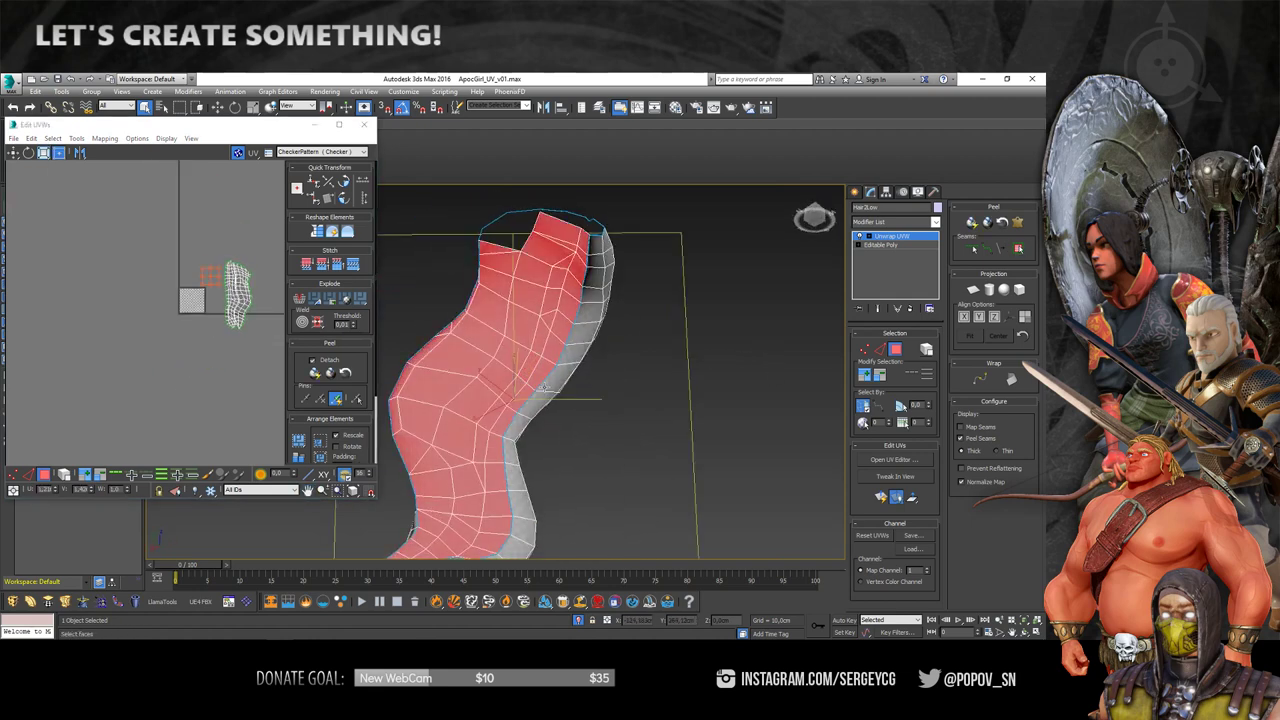
{"action": "left_click", "coordinate": [1018, 222]}
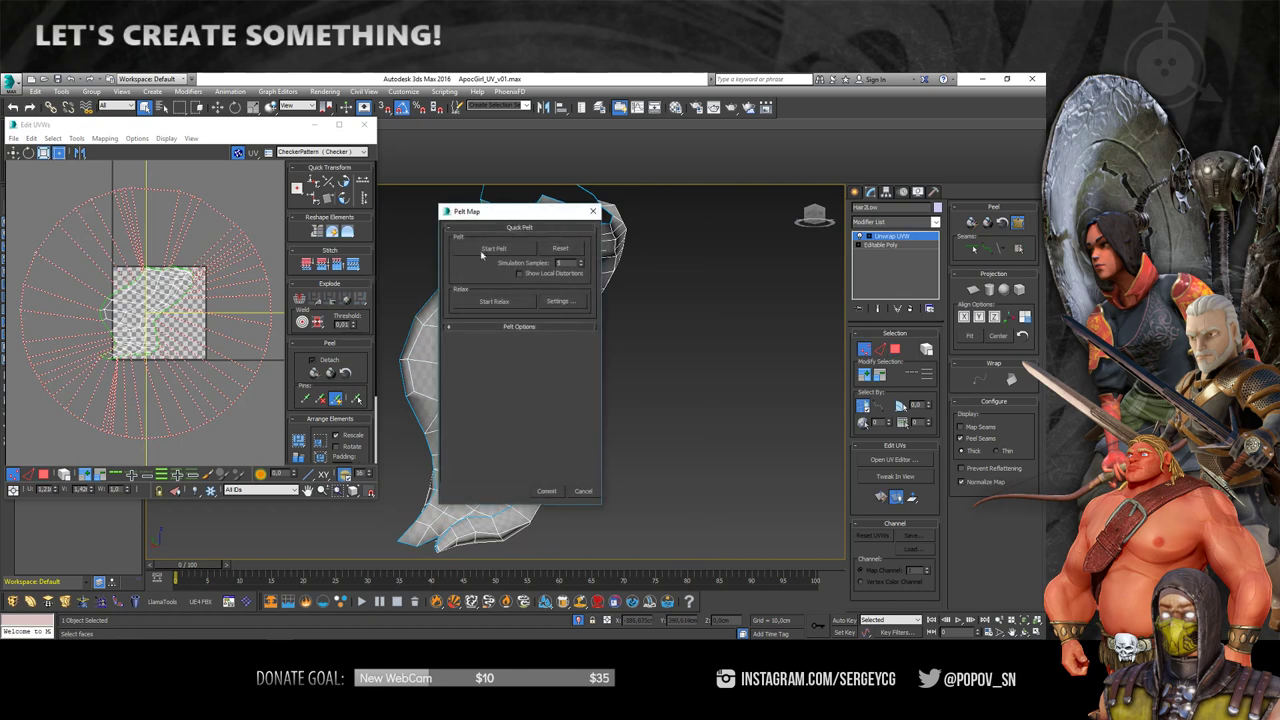
{"action": "left_click", "coordinate": [485, 250]}
{"action": "left_click", "coordinate": [511, 301]}
{"action": "left_click", "coordinate": [546, 491]}
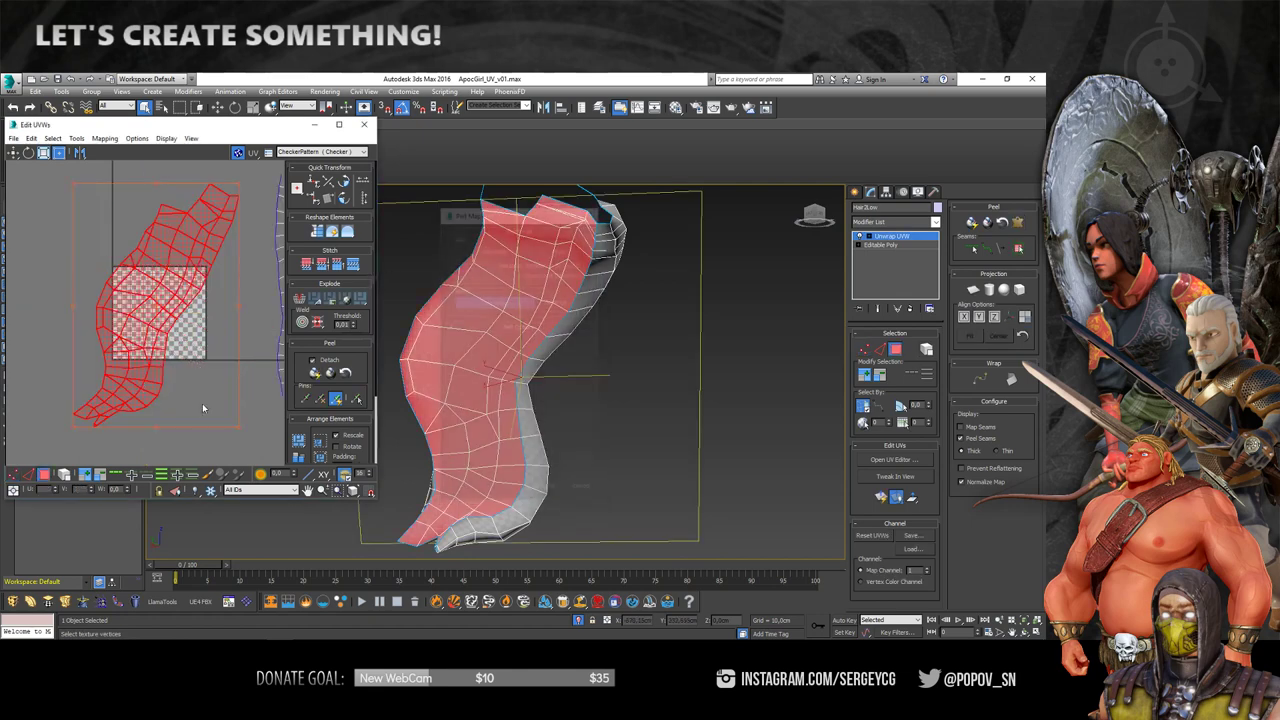
- Move the leg UV island left of the texture square and deselect it
{"action": "middle_click_drag", "start_coordinate": [199, 298], "coordinate": [171, 330]}
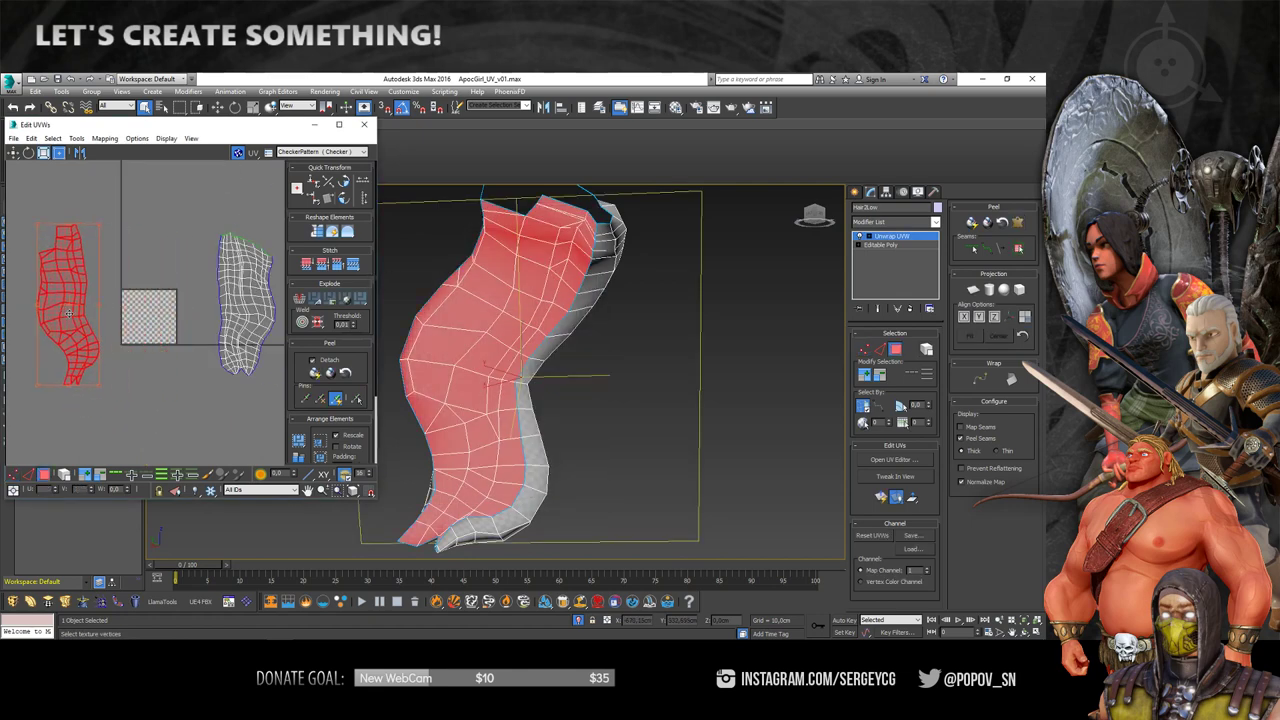
{"action": "left_click_drag", "start_coordinate": [150, 310], "coordinate": [75, 310]}
{"action": "left_click", "coordinate": [130, 420]}
{"action": "scroll", "coordinate": [160, 358], "scroll_direction": "up", "scroll_amount": 3}
- Orbit and zoom around the unwrapped leg to check its seams and inner side
{"action": "middle_click_drag", "start_coordinate": [216, 370], "coordinate": [92, 366]}
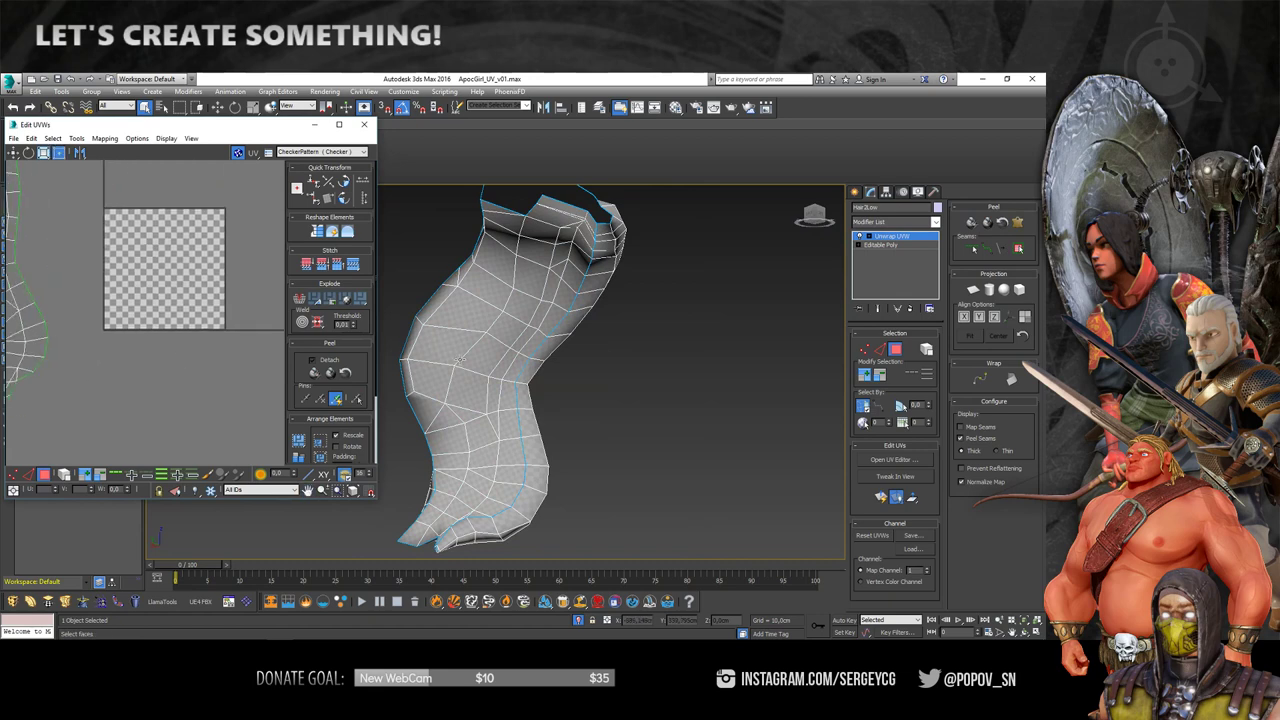
{"action": "scroll", "coordinate": [423, 394], "scroll_direction": "down", "scroll_amount": 4}
{"action": "scroll", "coordinate": [547, 379], "scroll_direction": "up", "scroll_amount": 6}
{"action": "middle_click_drag", "start_coordinate": [547, 379], "coordinate": [581, 387], "text": "alt"}
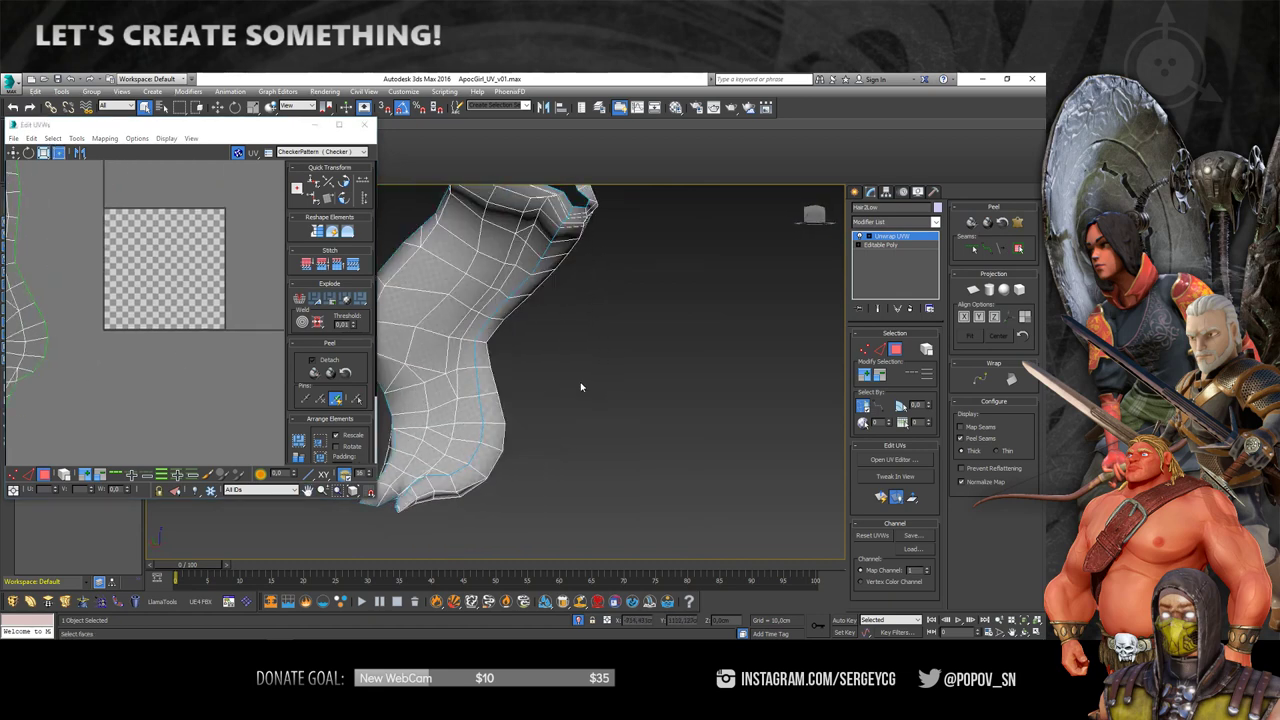
{"action": "scroll", "coordinate": [500, 379], "scroll_direction": "down", "scroll_amount": 1}
{"action": "scroll", "coordinate": [500, 379], "scroll_direction": "down", "scroll_amount": 3}
{"action": "mouse_move", "coordinate": [470, 355]}
{"action": "middle_mouse_down", "text": "alt"}
{"action": "mouse_move", "coordinate": [536, 371]}
{"action": "mouse_move", "coordinate": [505, 373]}
{"action": "middle_mouse_up", "text": "alt"}
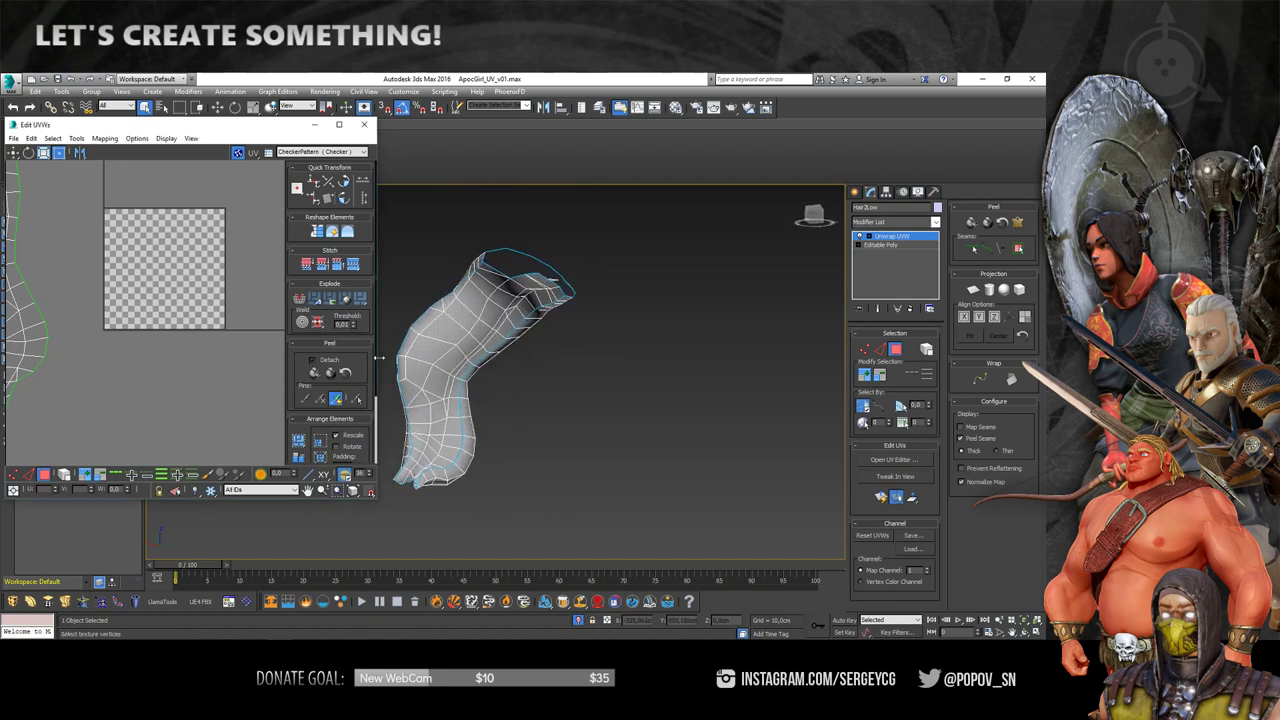
{"action": "scroll", "coordinate": [505, 373], "scroll_direction": "up", "scroll_amount": 3}
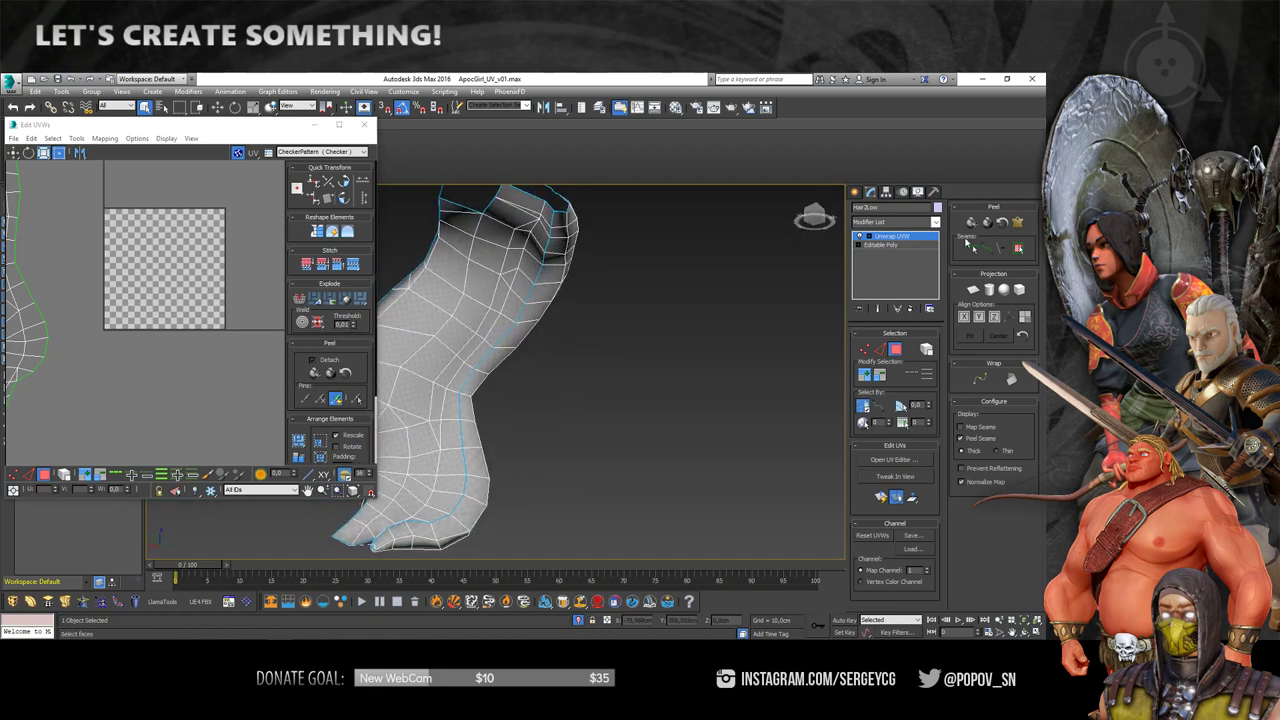
{"action": "scroll", "coordinate": [556, 218], "scroll_direction": "up", "scroll_amount": 3}
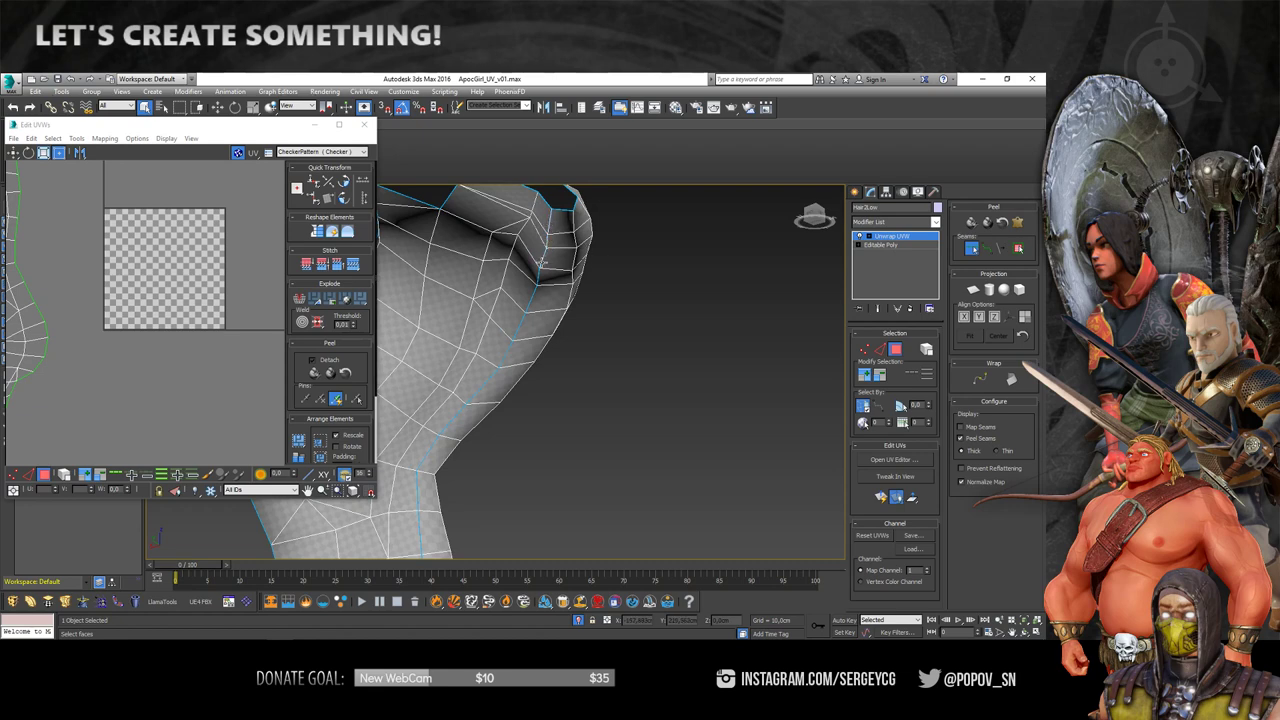
{"action": "middle_click_drag", "start_coordinate": [530, 298], "coordinate": [541, 294], "text": "alt"}
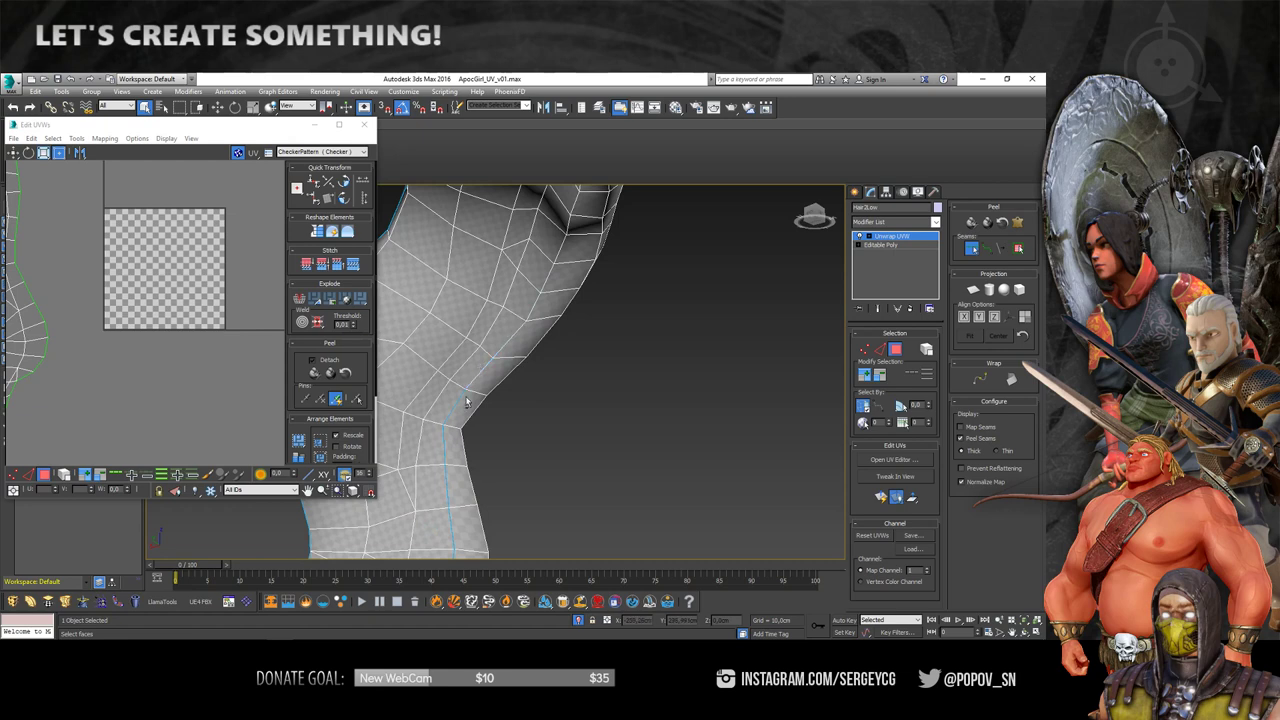
- Check the foot seam from below, then select a face on the next mesh piece
{"action": "middle_click_drag", "start_coordinate": [459, 400], "coordinate": [493, 332], "text": "alt"}
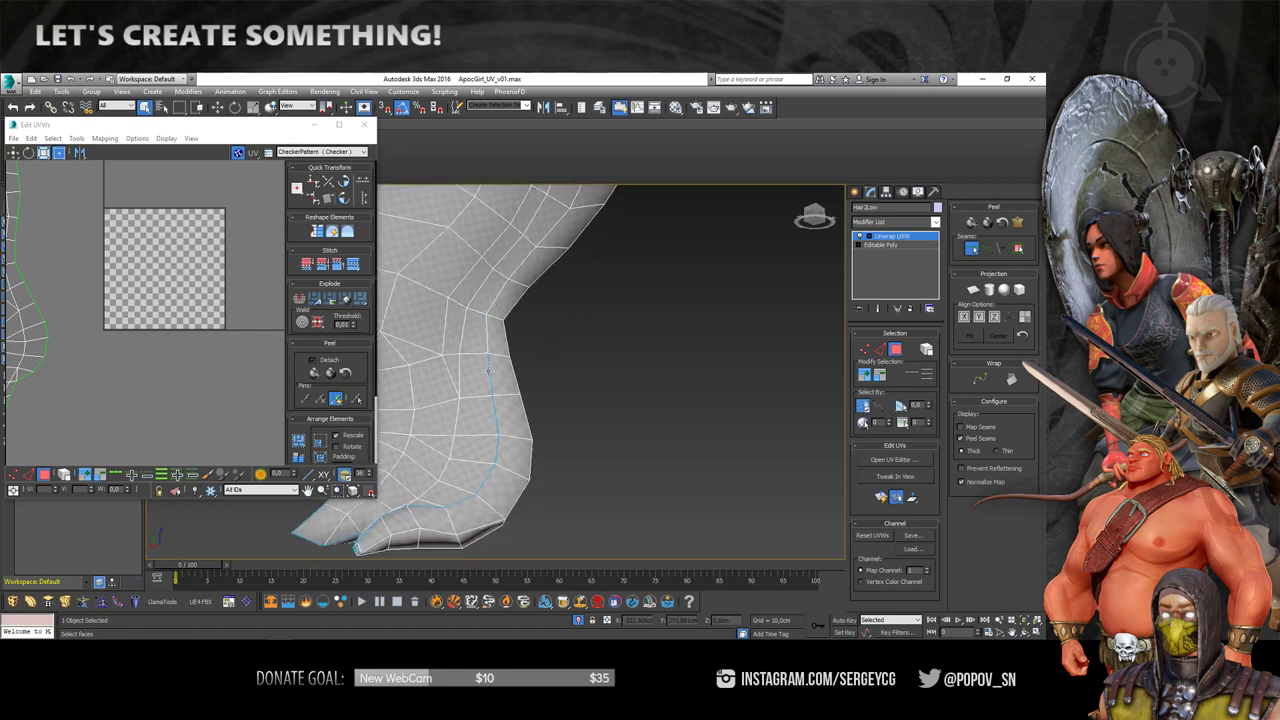
{"action": "middle_click_drag", "start_coordinate": [494, 423], "coordinate": [527, 354], "text": "alt"}
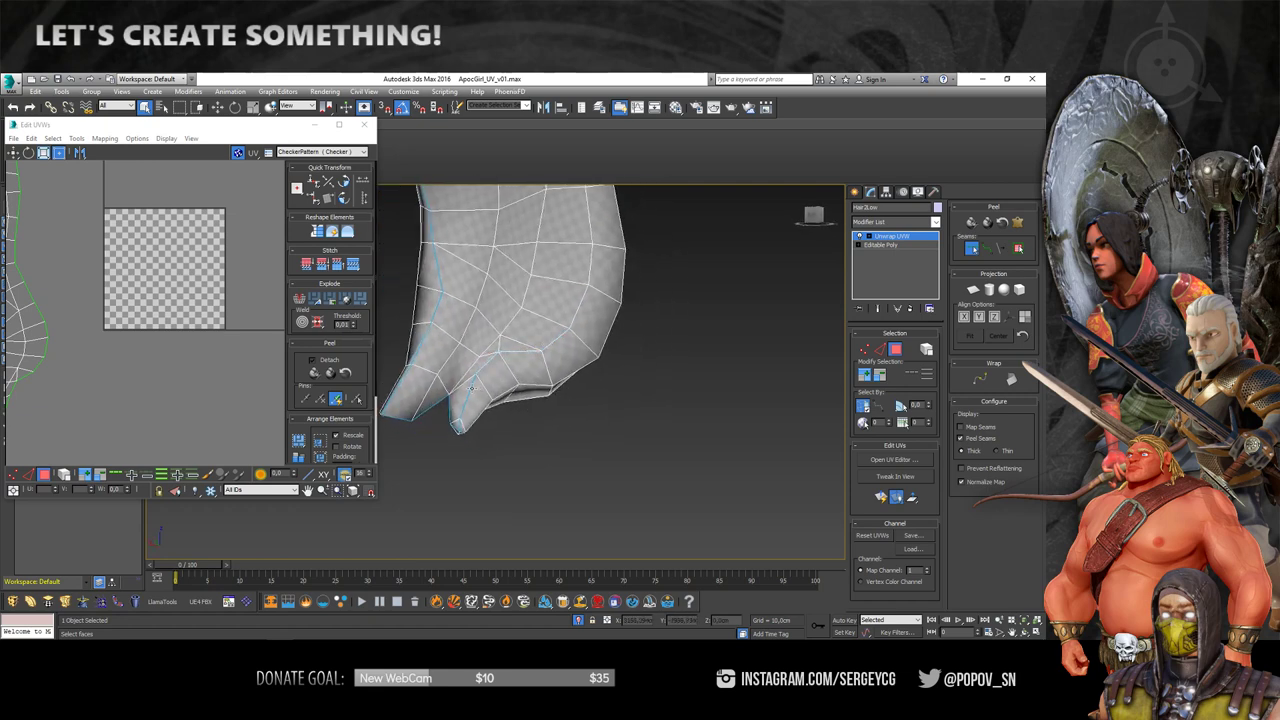
{"action": "scroll", "coordinate": [472, 387], "scroll_direction": "up", "scroll_amount": 2}
{"action": "middle_click_drag", "start_coordinate": [472, 387], "coordinate": [435, 434], "text": "alt"}
{"action": "scroll", "coordinate": [428, 408], "scroll_direction": "down", "scroll_amount": 3}
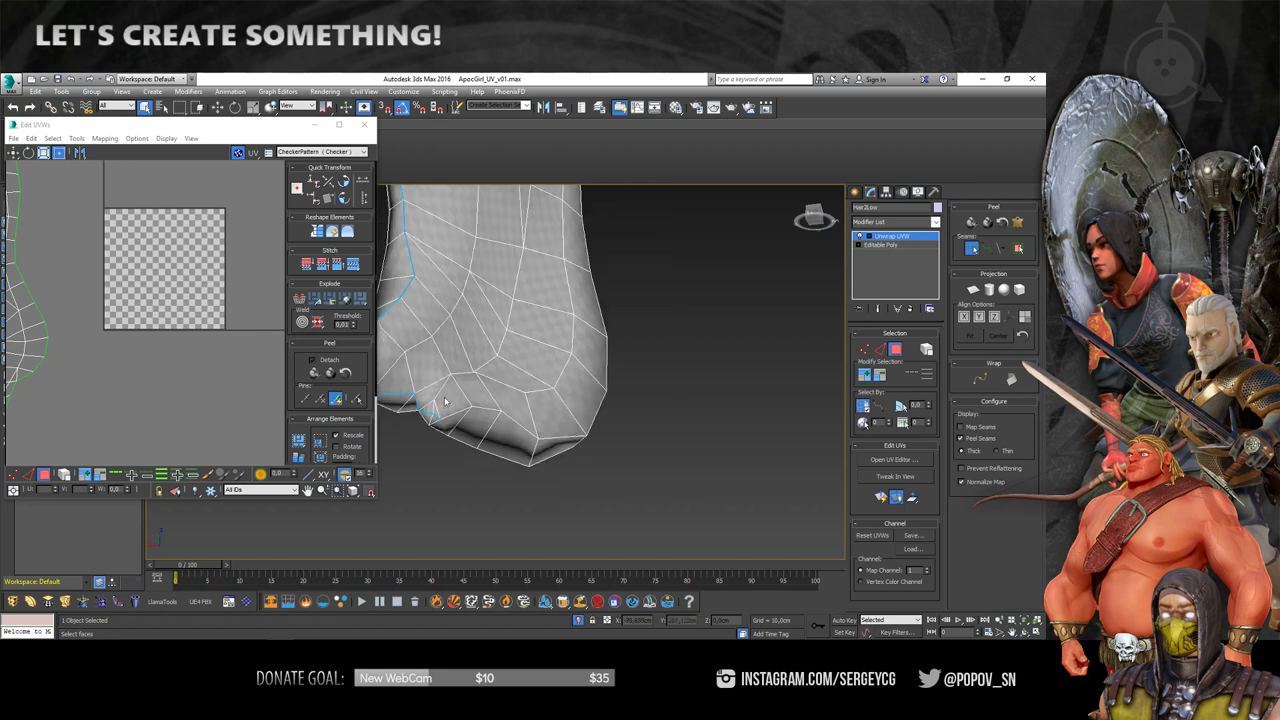
{"action": "scroll", "coordinate": [470, 408], "scroll_direction": "down", "scroll_amount": 3}
{"action": "scroll", "coordinate": [497, 408], "scroll_direction": "down", "scroll_amount": 2}
{"action": "middle_click_drag", "start_coordinate": [497, 408], "coordinate": [552, 344], "text": "alt"}
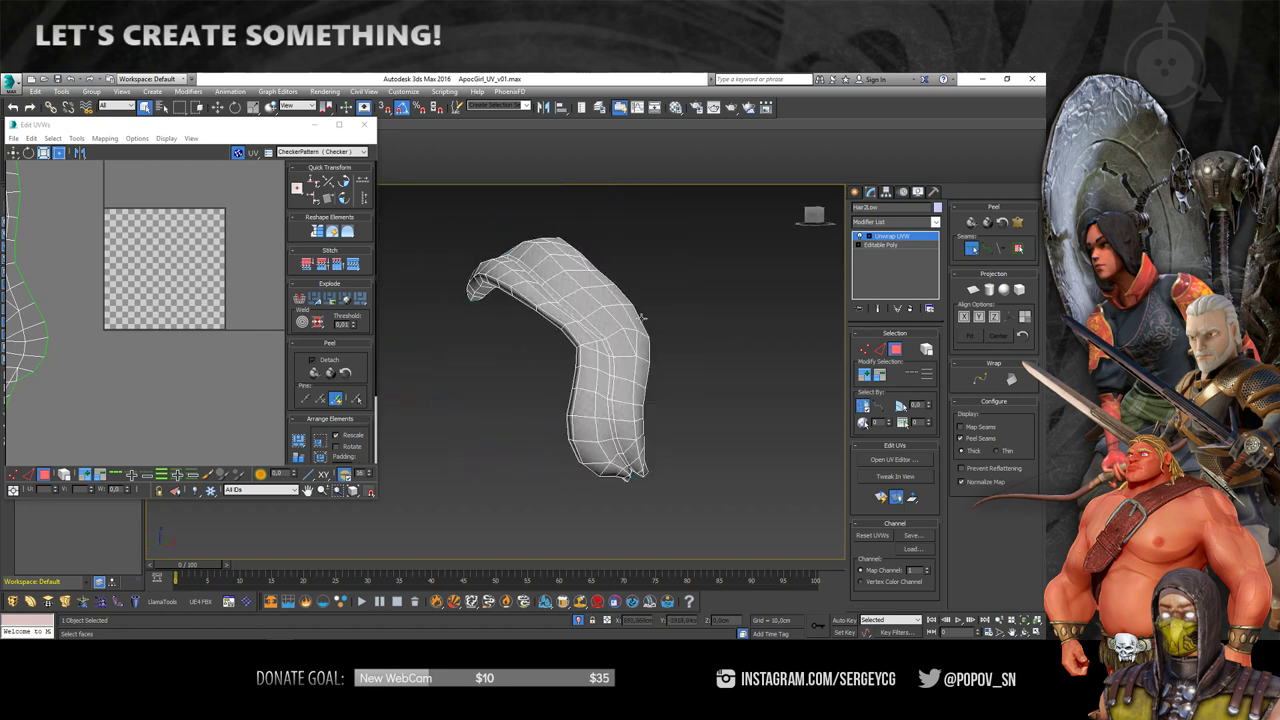
{"action": "left_click", "coordinate": [590, 326]}
{"action": "middle_click_drag", "start_coordinate": [590, 326], "coordinate": [480, 314], "text": "alt"}
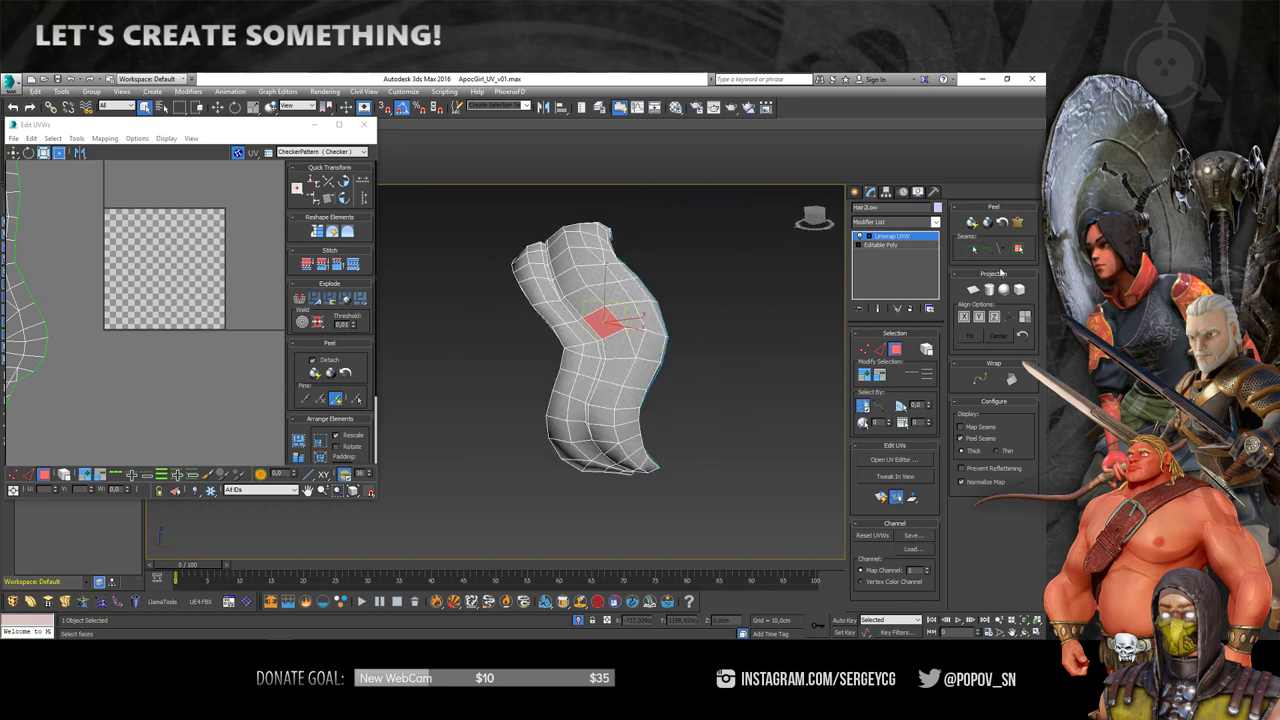
- Grow to the curved strip element, pelt-map and relax it, commit, and turn the island upright
{"action": "left_click", "coordinate": [1020, 252]}
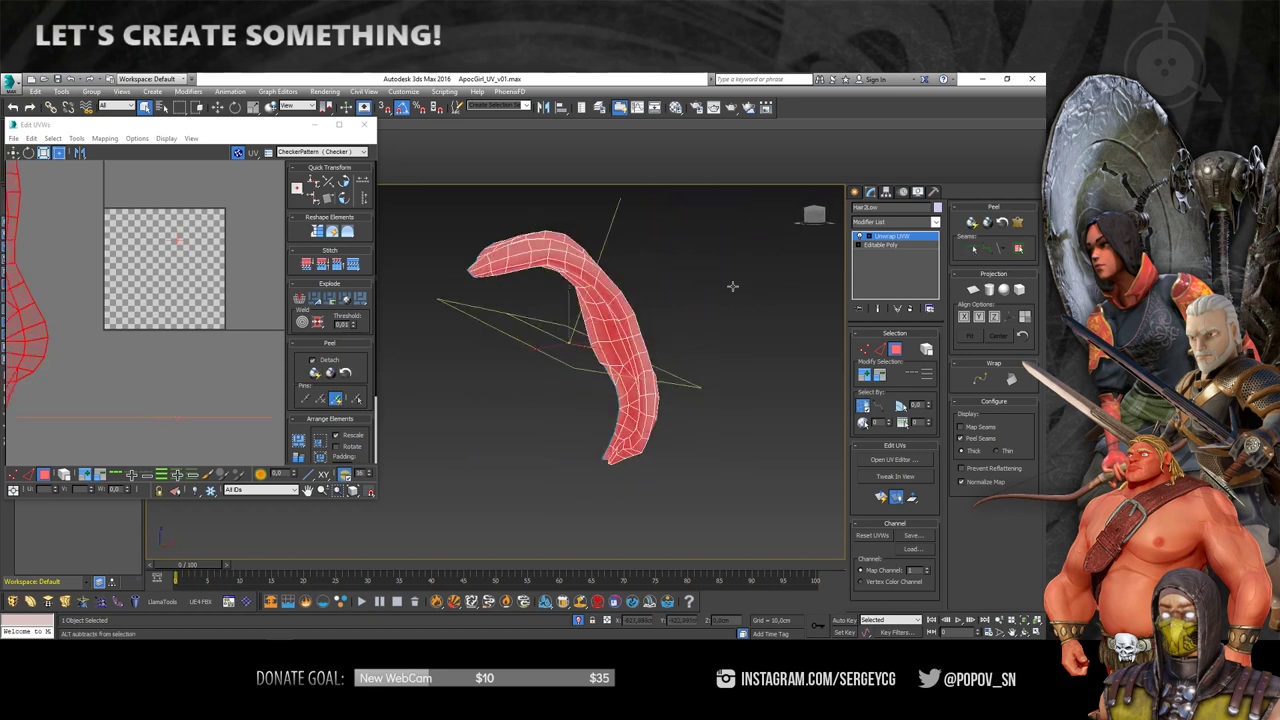
{"action": "left_click", "coordinate": [1018, 222]}
{"action": "left_click", "coordinate": [494, 301]}
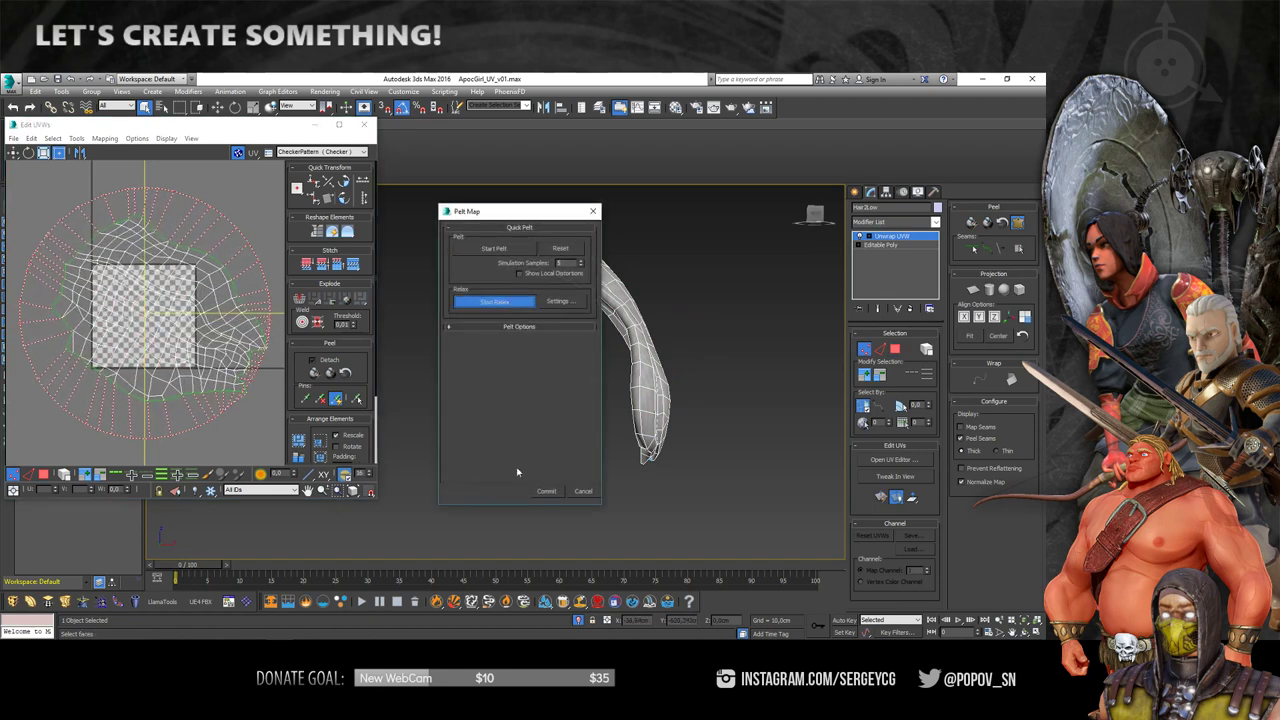
{"action": "left_click", "coordinate": [546, 491]}
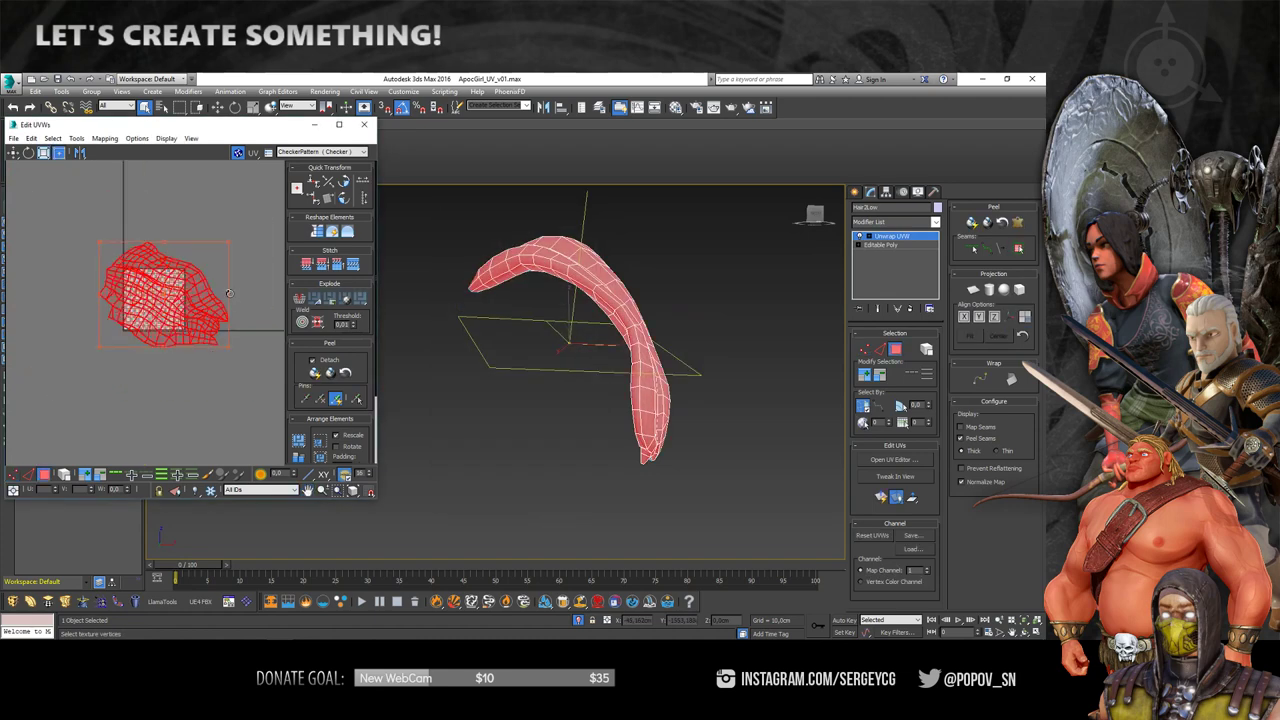
{"action": "left_click_drag", "start_coordinate": [229, 293], "coordinate": [218, 276]}
{"action": "middle_click_drag", "start_coordinate": [218, 276], "coordinate": [144, 294]}
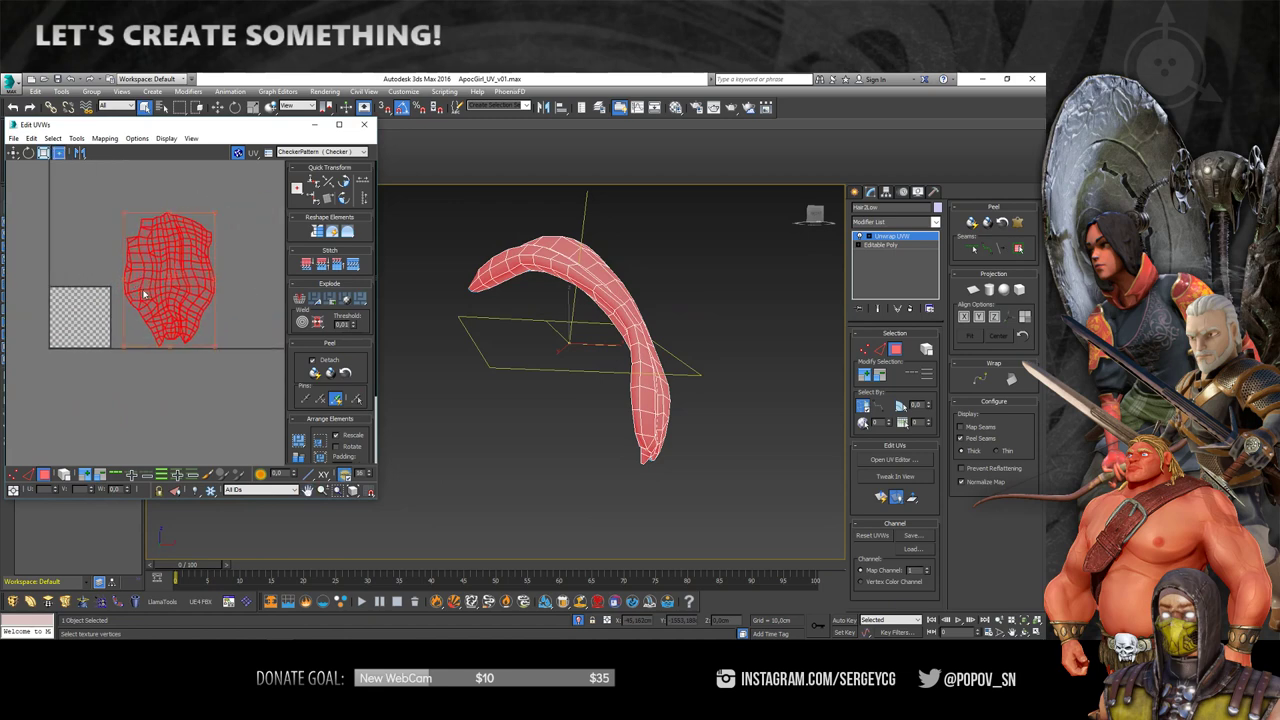
{"action": "left_click", "coordinate": [144, 294]}
- In UV vertex mode, select and deselect all island vertices, then pick a single vertex
{"action": "scroll", "coordinate": [150, 292], "scroll_direction": "up", "scroll_amount": 3}
{"action": "scroll", "coordinate": [160, 290], "scroll_direction": "up", "scroll_amount": 2}
{"action": "scroll", "coordinate": [165, 288], "scroll_direction": "up", "scroll_amount": 2}
{"action": "scroll", "coordinate": [170, 287], "scroll_direction": "up", "scroll_amount": 2}
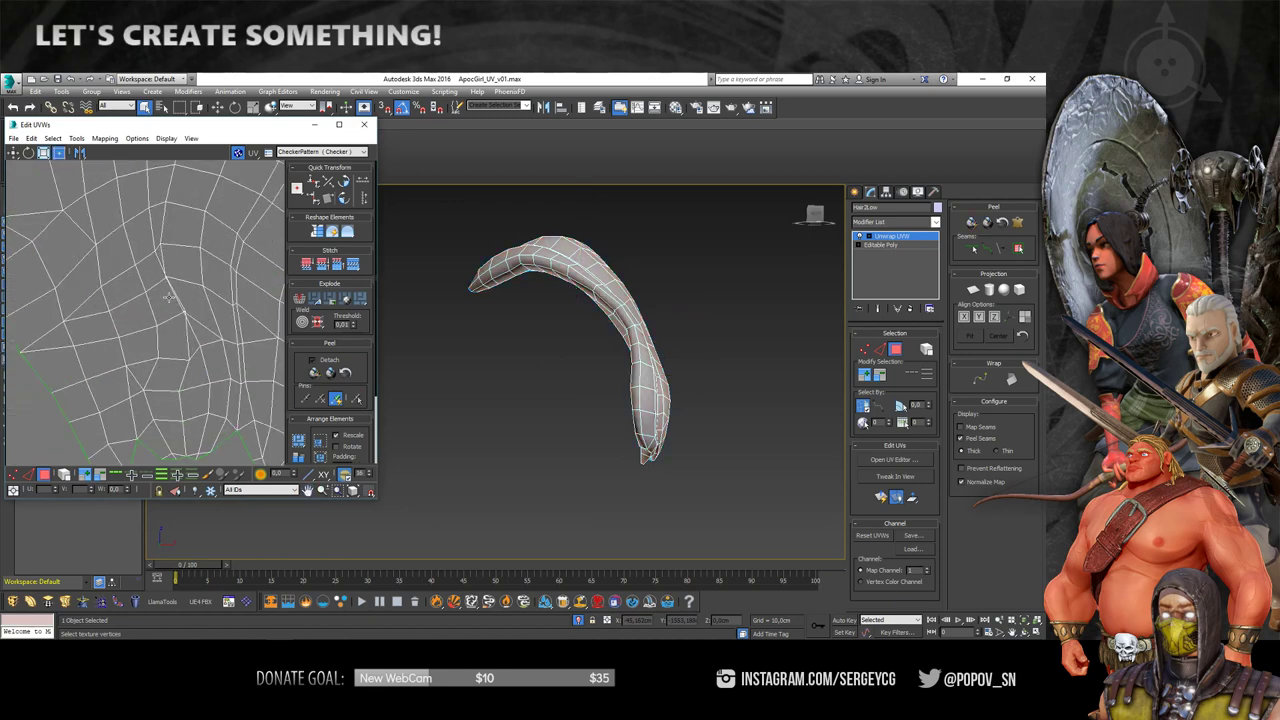
{"action": "scroll", "coordinate": [174, 299], "scroll_direction": "up", "scroll_amount": 2}
{"action": "key", "text": "1"}
{"action": "key", "text": "ctrl+a"}
{"action": "scroll", "coordinate": [200, 320], "scroll_direction": "down", "scroll_amount": 2}
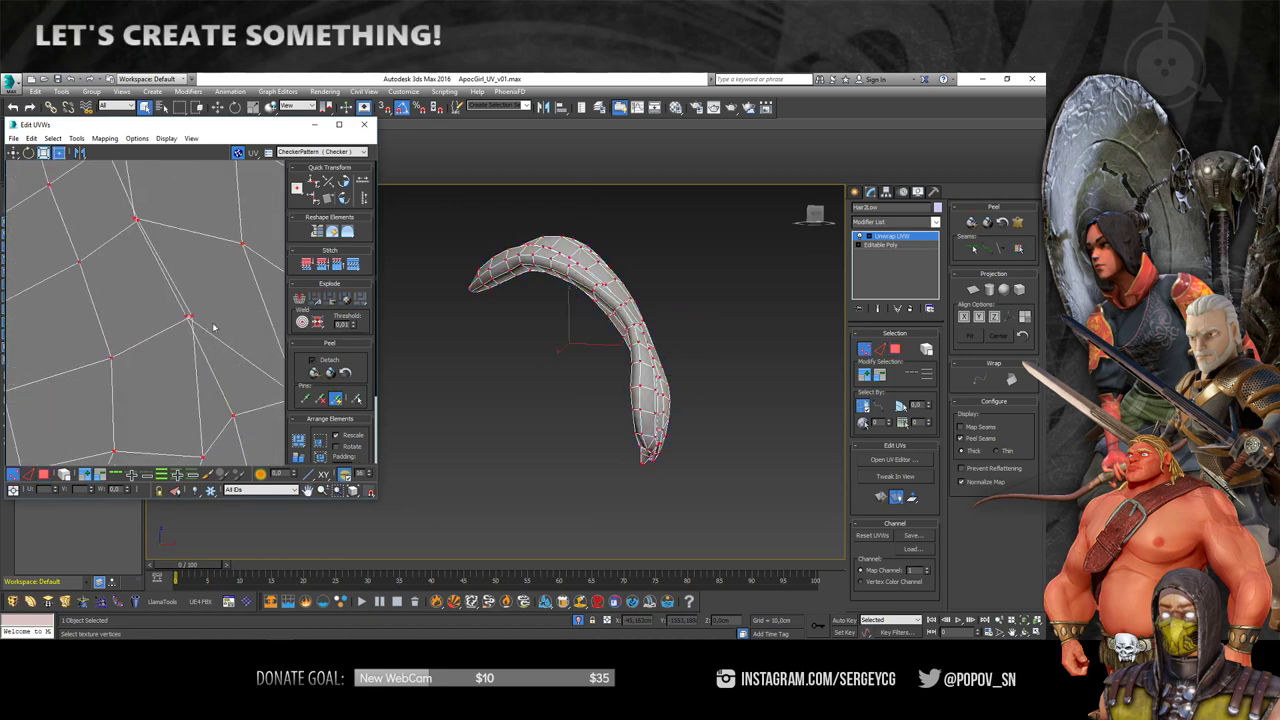
{"action": "scroll", "coordinate": [150, 360], "scroll_direction": "down", "scroll_amount": 2}
{"action": "scroll", "coordinate": [91, 393], "scroll_direction": "down", "scroll_amount": 3}
{"action": "left_click", "coordinate": [59, 402]}
{"action": "scroll", "coordinate": [131, 343], "scroll_direction": "up", "scroll_amount": 3}
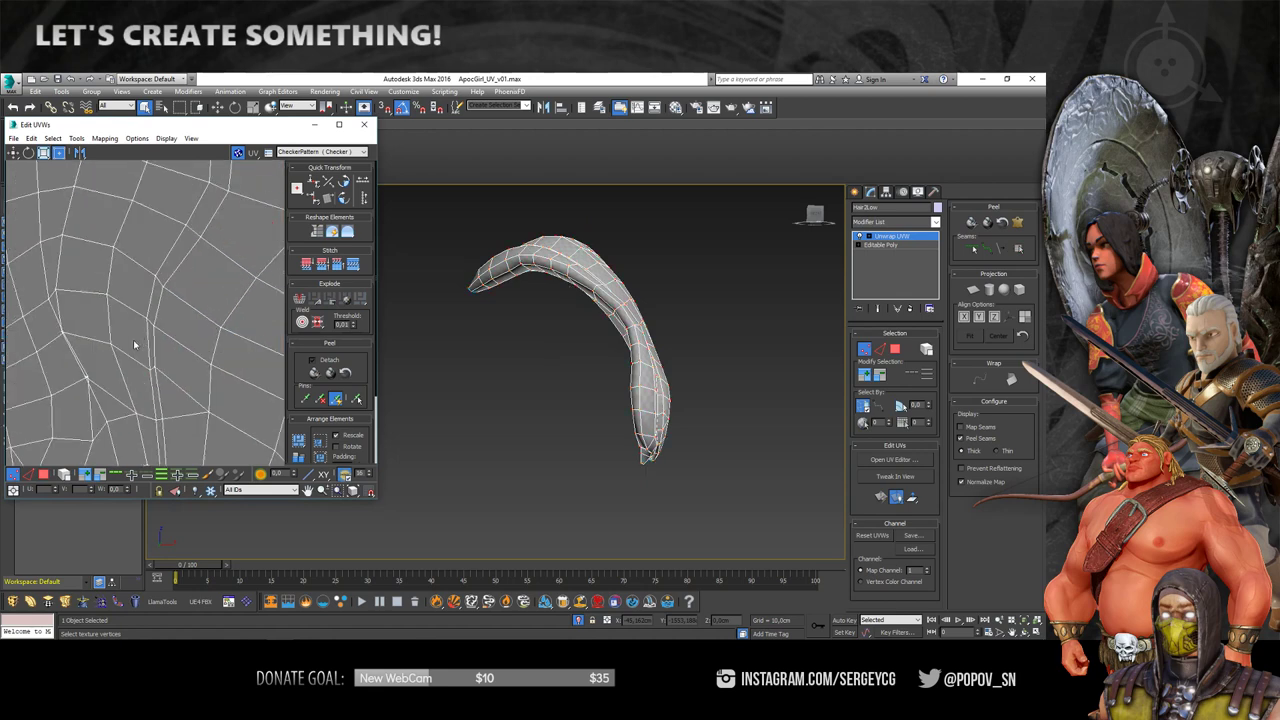
{"action": "scroll", "coordinate": [135, 345], "scroll_direction": "down", "scroll_amount": 2}
{"action": "scroll", "coordinate": [110, 358], "scroll_direction": "up", "scroll_amount": 3}
{"action": "left_click", "coordinate": [104, 379]}
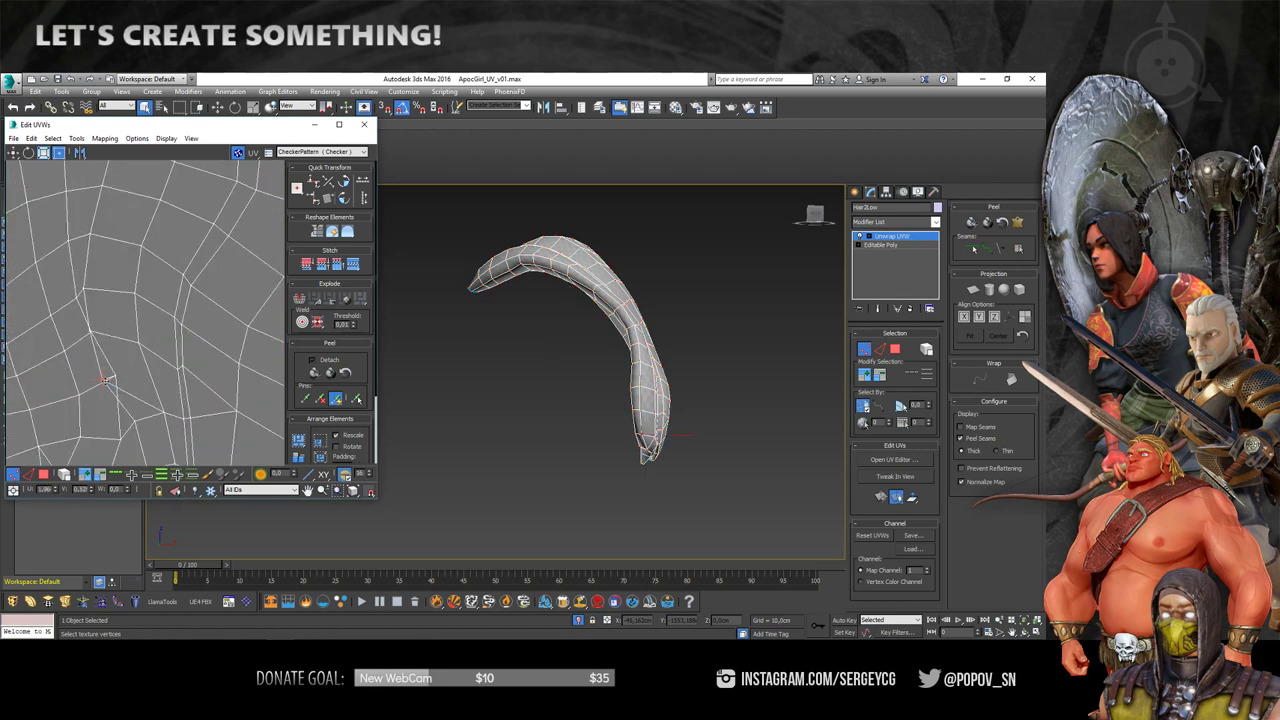
- Drag strip UV vertices to untangle crossing edges, undoing the first attempt
{"action": "scroll", "coordinate": [124, 380], "scroll_direction": "up", "scroll_amount": 2}
{"action": "scroll", "coordinate": [124, 380], "scroll_direction": "up", "scroll_amount": 2}
{"action": "left_click_drag", "start_coordinate": [120, 376], "coordinate": [168, 357]}
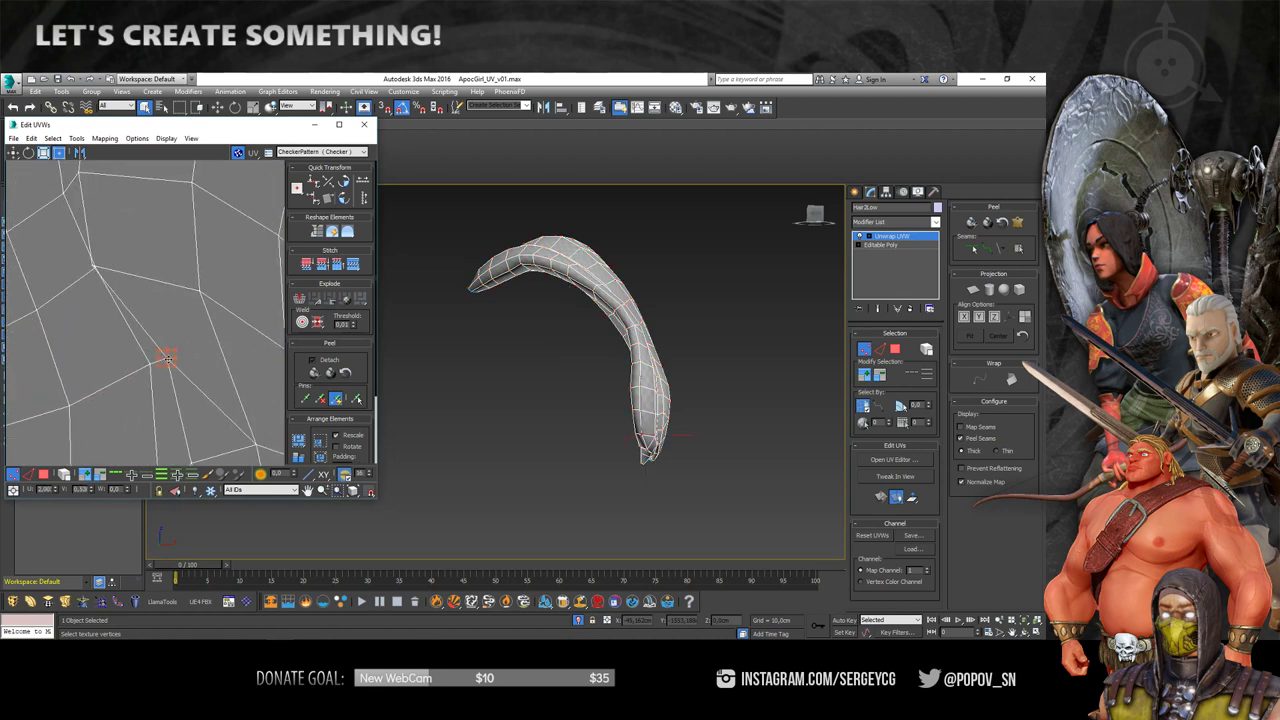
{"action": "key", "text": "ctrl+z"}
{"action": "left_click_drag", "start_coordinate": [88, 270], "coordinate": [121, 260]}
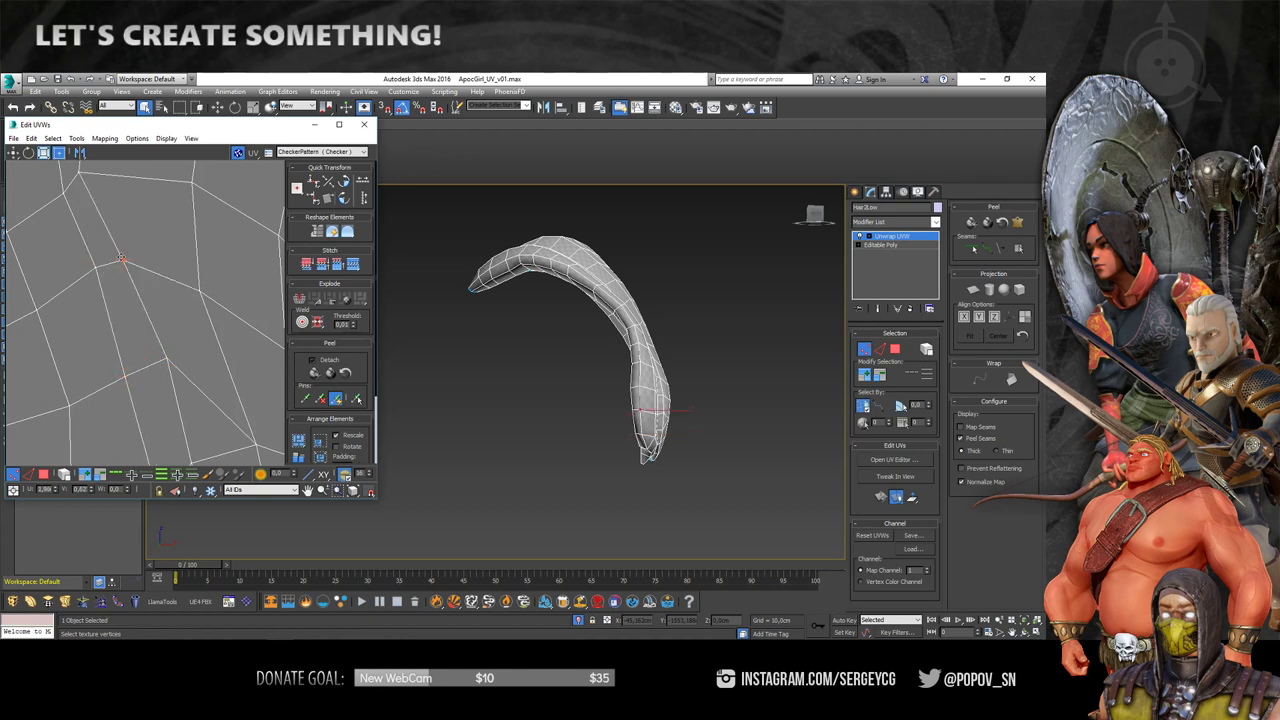
{"action": "scroll", "coordinate": [114, 263], "scroll_direction": "down", "scroll_amount": 1}
{"action": "scroll", "coordinate": [114, 263], "scroll_direction": "down", "scroll_amount": 1}
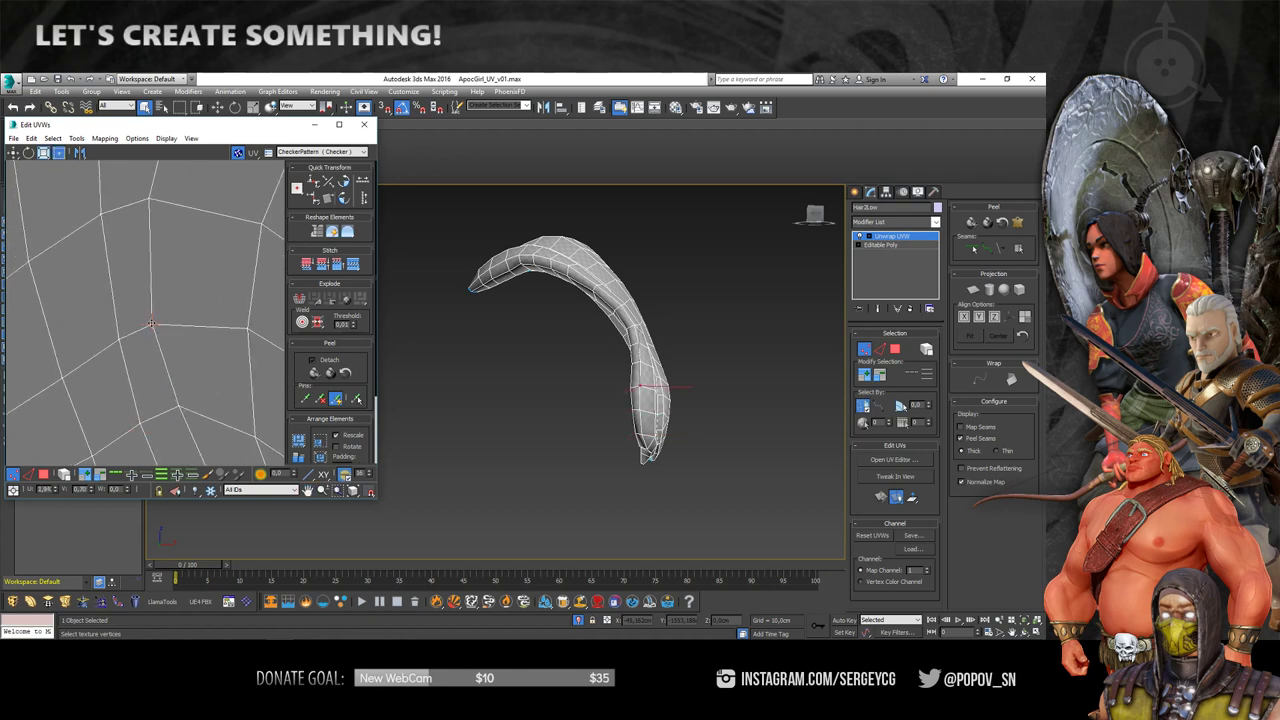
{"action": "scroll", "coordinate": [140, 325], "scroll_direction": "down", "scroll_amount": 1}
{"action": "scroll", "coordinate": [603, 311], "scroll_direction": "up", "scroll_amount": 3}
- Inspect the curved strip and leg mesh, then select the entire hair UV island
{"action": "middle_click_drag", "start_coordinate": [603, 311], "coordinate": [690, 370], "text": "alt"}
{"action": "scroll", "coordinate": [680, 360], "scroll_direction": "up", "scroll_amount": 3}
{"action": "scroll", "coordinate": [161, 278], "scroll_direction": "down", "scroll_amount": 2}
{"action": "scroll", "coordinate": [161, 278], "scroll_direction": "down", "scroll_amount": 3}
{"action": "scroll", "coordinate": [161, 278], "scroll_direction": "up", "scroll_amount": 3}
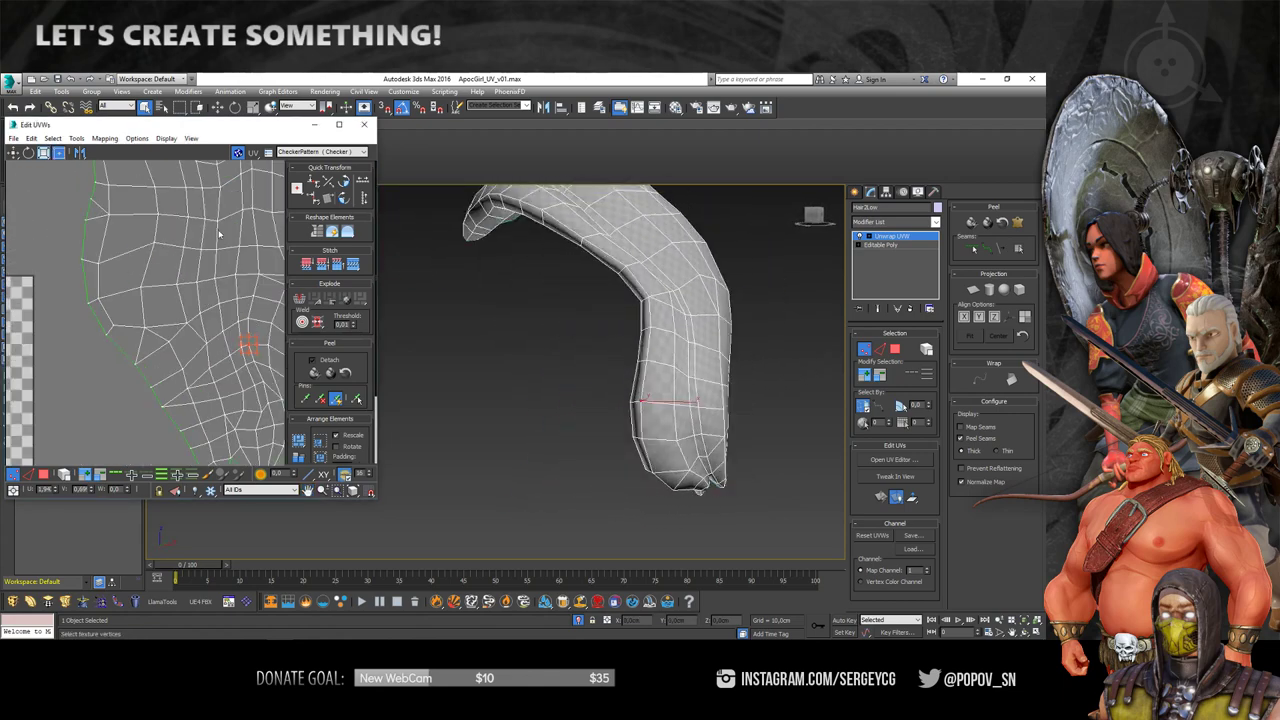
{"action": "scroll", "coordinate": [161, 278], "scroll_direction": "up", "scroll_amount": 2}
{"action": "scroll", "coordinate": [161, 278], "scroll_direction": "down", "scroll_amount": 1}
{"action": "scroll", "coordinate": [170, 262], "scroll_direction": "down", "scroll_amount": 1}
{"action": "scroll", "coordinate": [615, 400], "scroll_direction": "up", "scroll_amount": 3}
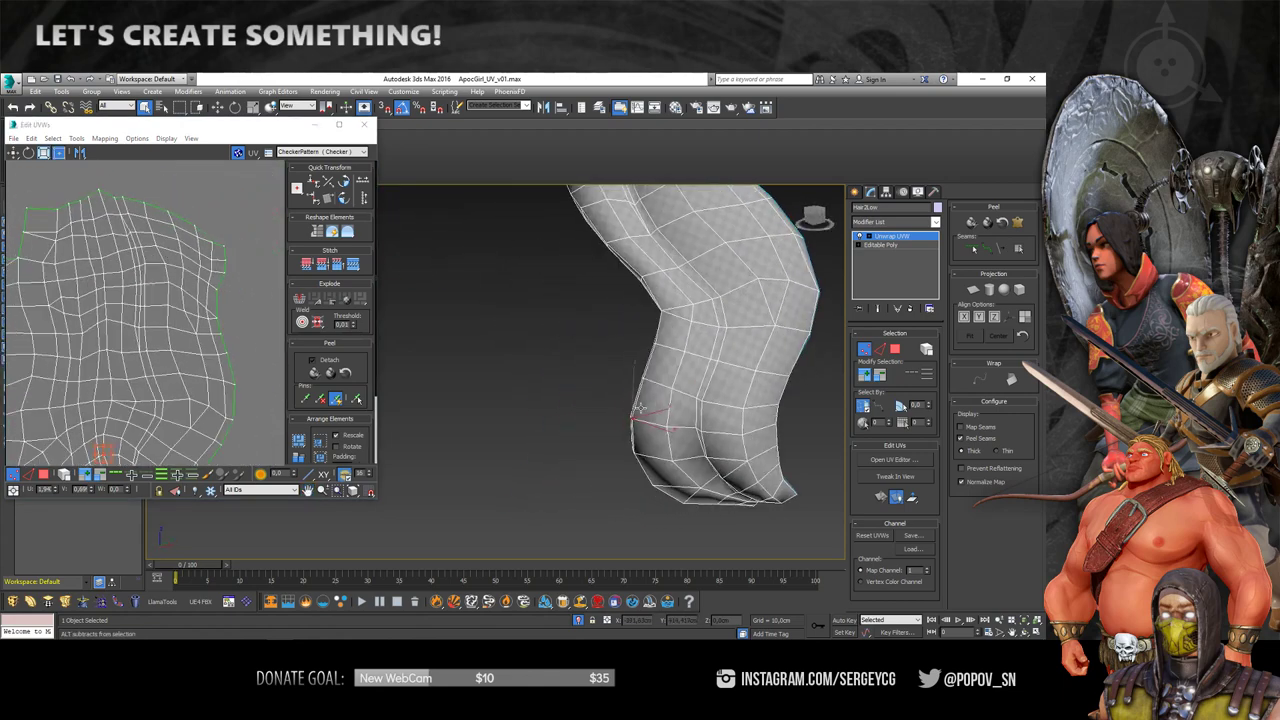
{"action": "mouse_move", "coordinate": [615, 400]}
{"action": "middle_mouse_down", "text": "alt"}
{"action": "mouse_move", "coordinate": [642, 468]}
{"action": "mouse_move", "coordinate": [660, 470]}
{"action": "middle_mouse_up", "text": "alt"}
{"action": "scroll", "coordinate": [212, 305], "scroll_direction": "down", "scroll_amount": 3}
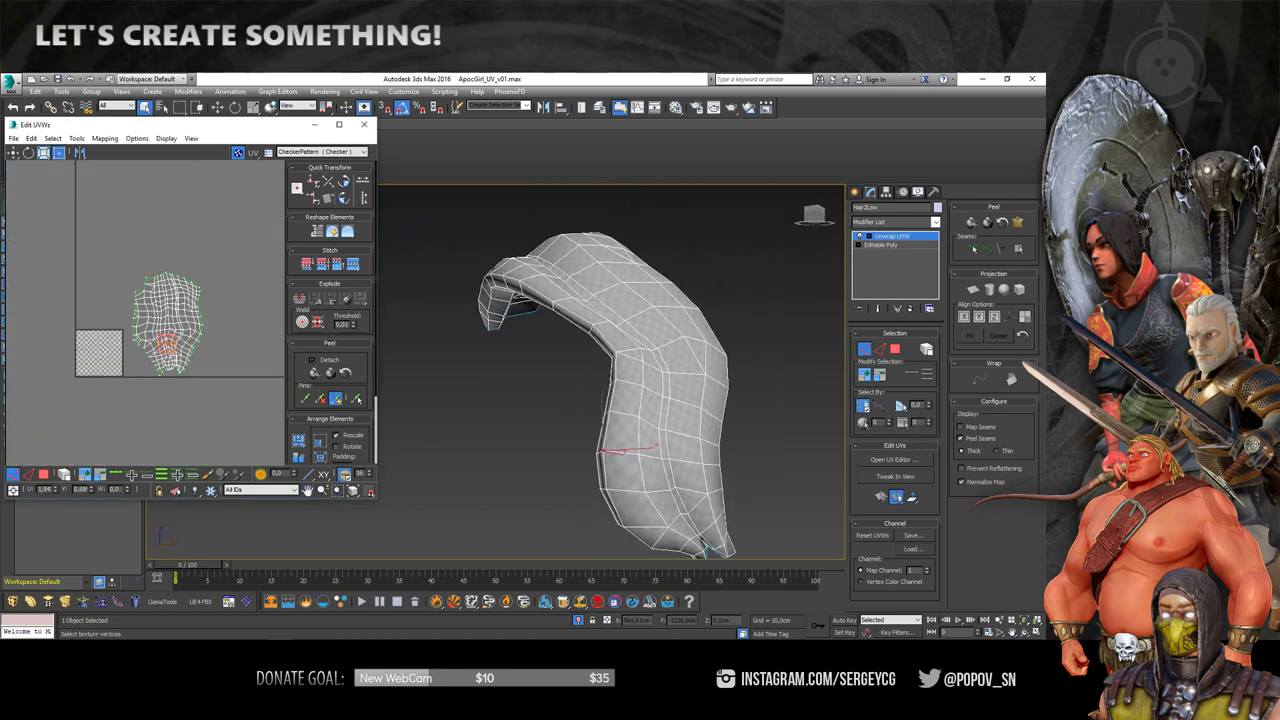
{"action": "scroll", "coordinate": [220, 380], "scroll_direction": "up", "scroll_amount": 2}
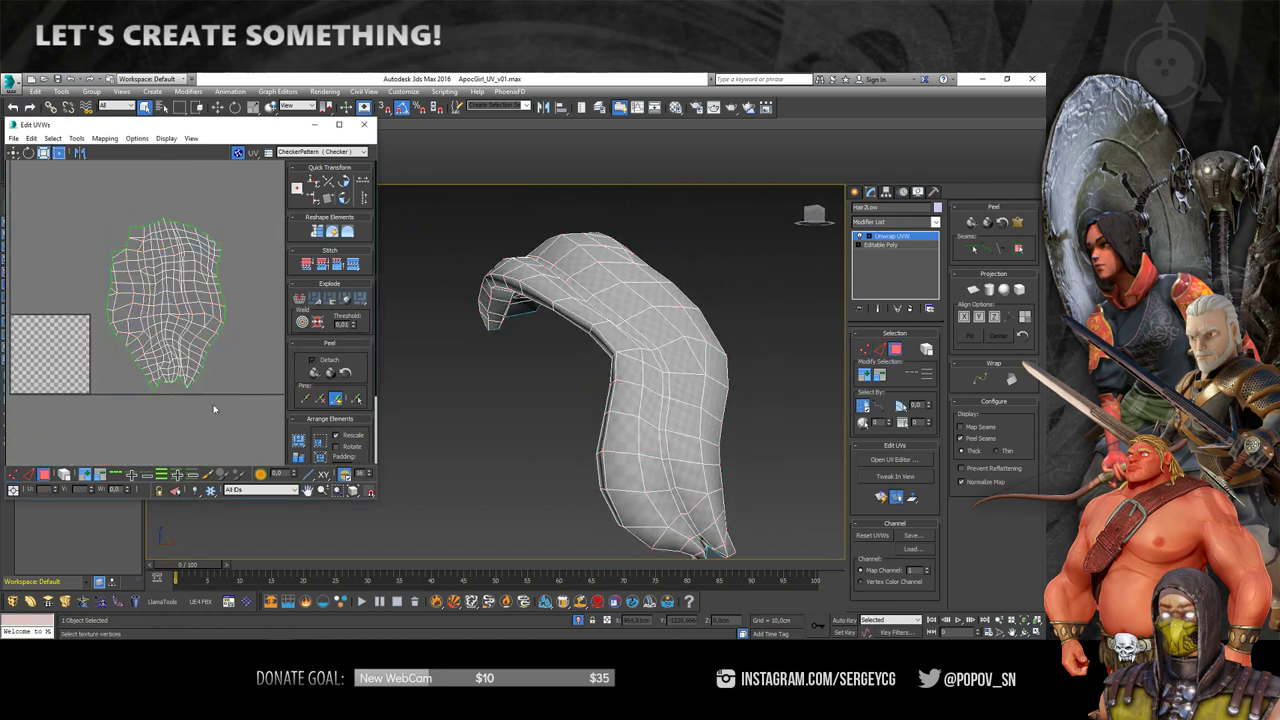
{"action": "key", "text": "ctrl+a"}
{"action": "scroll", "coordinate": [187, 330], "scroll_direction": "up", "scroll_amount": 3}
- Relax the hair strand's UV island using Relax By Polygon Angles
{"action": "right_click", "coordinate": [187, 330]}
{"action": "left_click", "coordinate": [125, 382]}
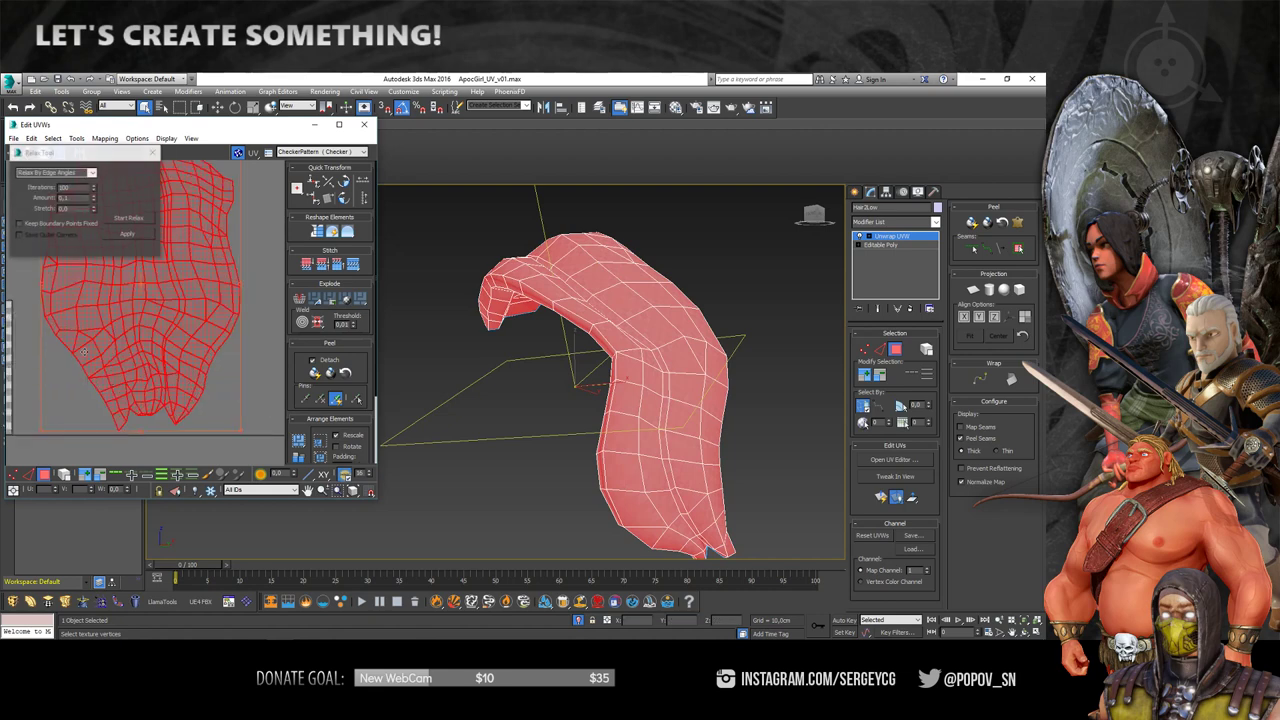
{"action": "left_click", "coordinate": [133, 235]}
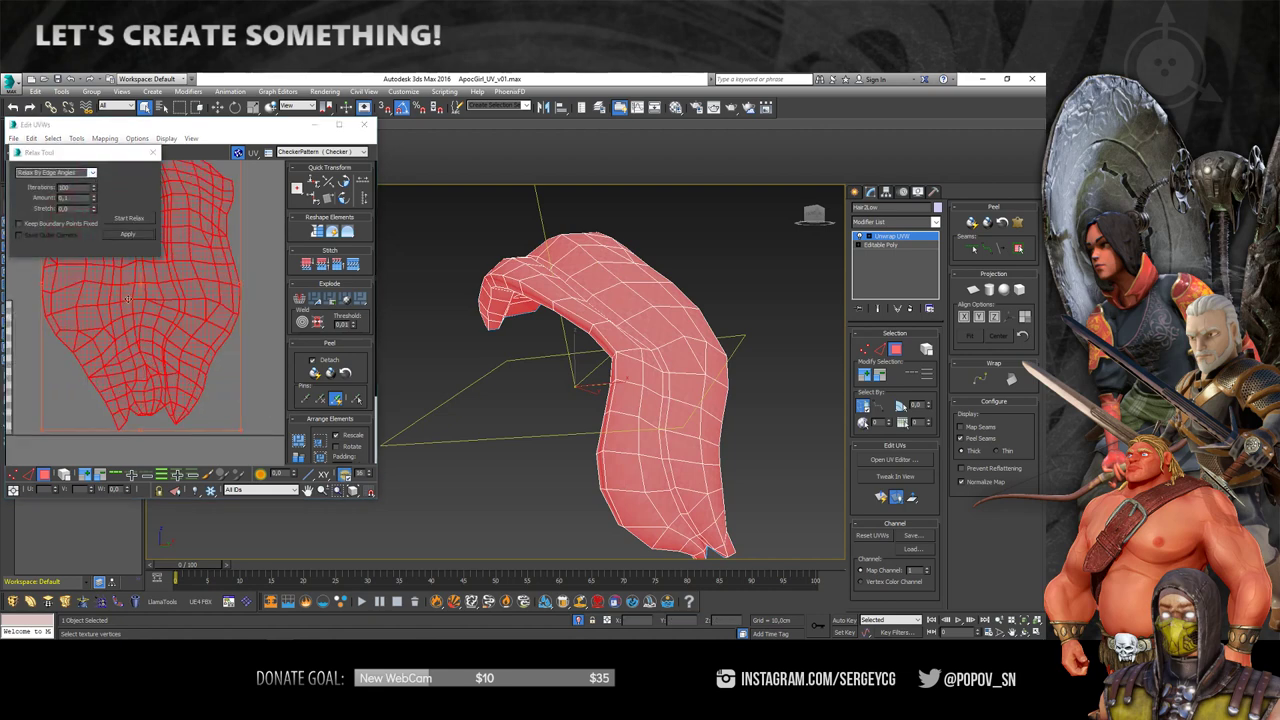
{"action": "left_click", "coordinate": [90, 172]}
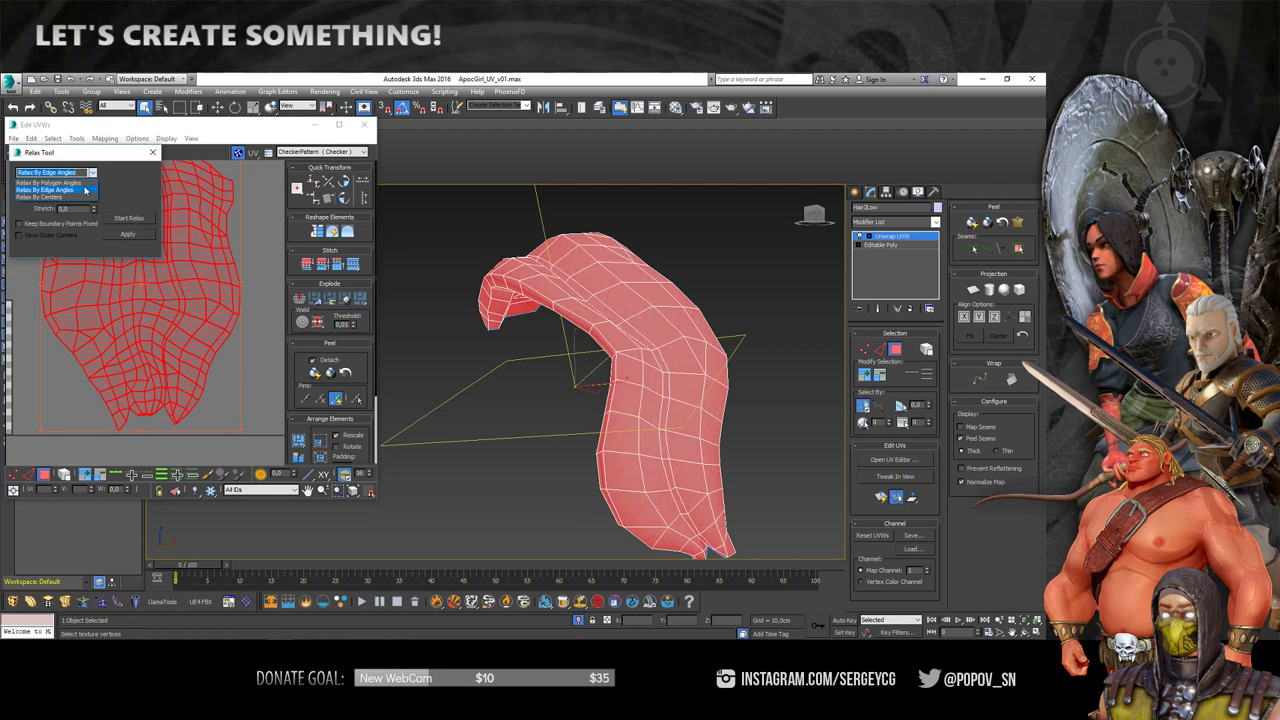
{"action": "left_click", "coordinate": [92, 183]}
{"action": "left_click", "coordinate": [128, 234]}
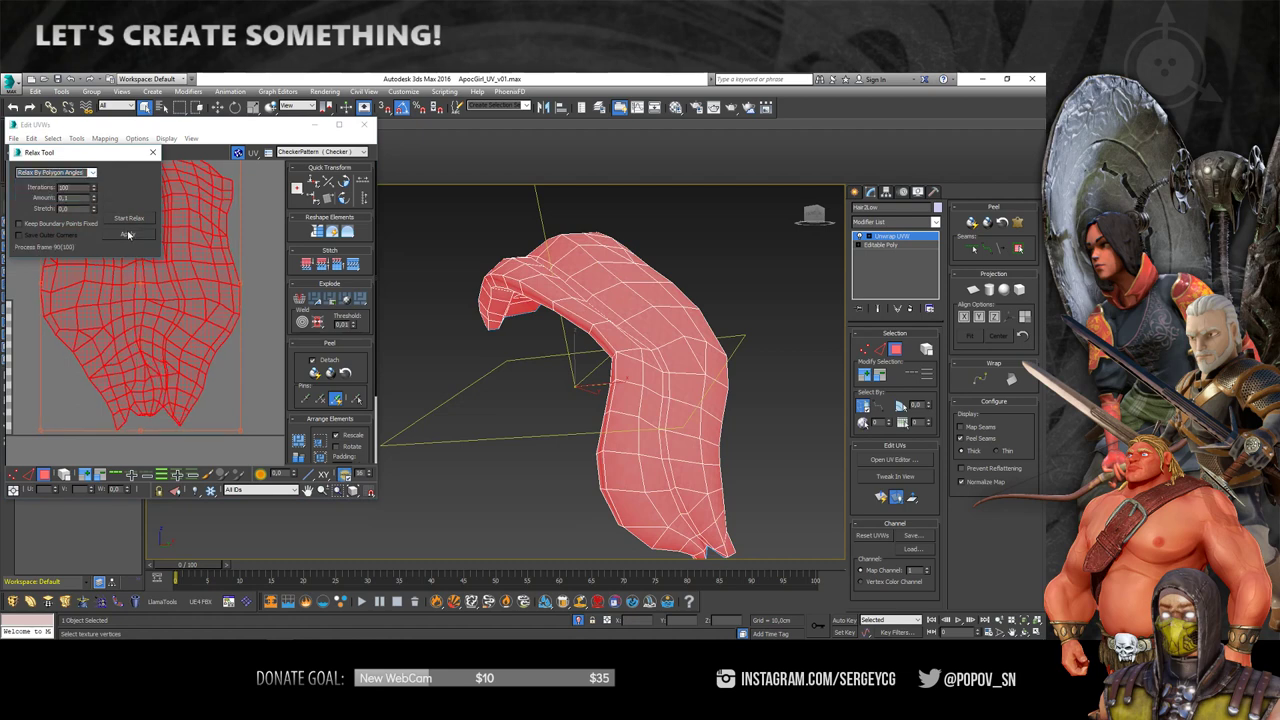
- Switch to UV vertex editing and drag the first stretched hair vertex up-left
{"action": "scroll", "coordinate": [143, 357], "scroll_direction": "up", "scroll_amount": 2}
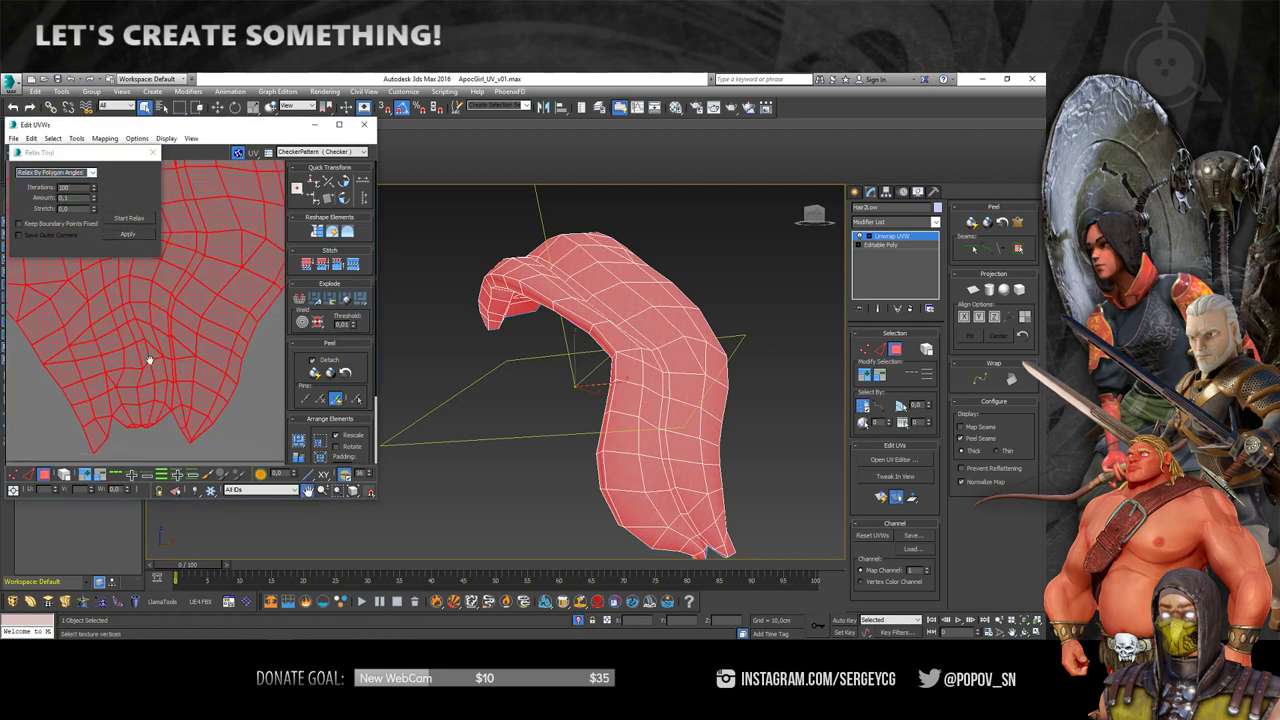
{"action": "scroll", "coordinate": [190, 410], "scroll_direction": "up", "scroll_amount": 1}
{"action": "left_click", "coordinate": [240, 457]}
{"action": "scroll", "coordinate": [150, 330], "scroll_direction": "up", "scroll_amount": 2}
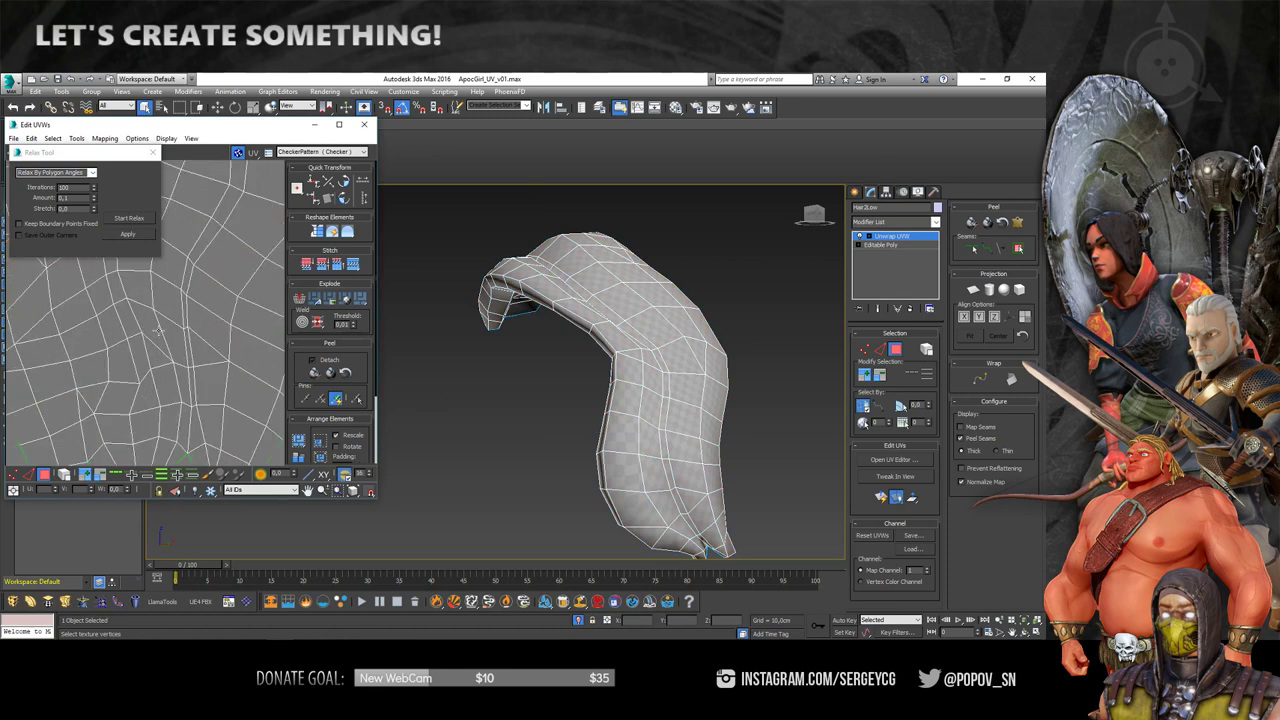
{"action": "scroll", "coordinate": [710, 402], "scroll_direction": "down", "scroll_amount": 2}
{"action": "scroll", "coordinate": [710, 402], "scroll_direction": "down", "scroll_amount": 1}
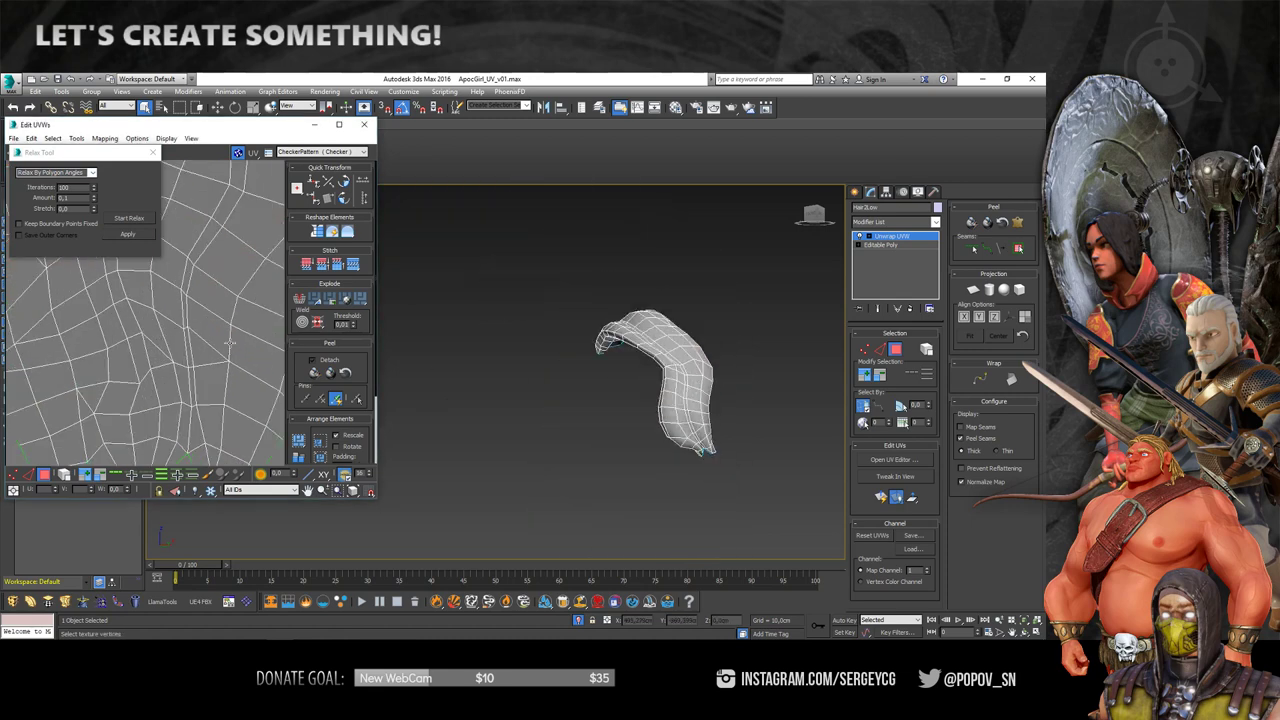
{"action": "key", "text": "z"}
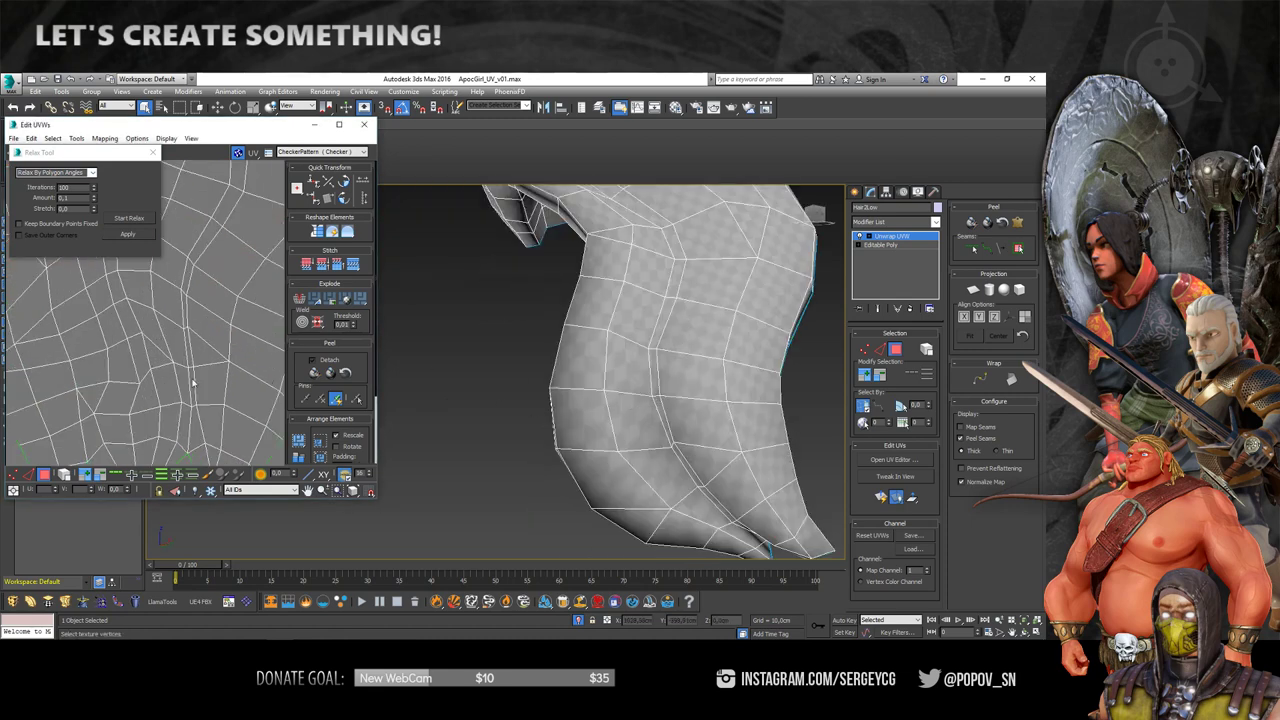
{"action": "scroll", "coordinate": [133, 385], "scroll_direction": "down", "scroll_amount": 1}
{"action": "scroll", "coordinate": [133, 385], "scroll_direction": "down", "scroll_amount": 2}
{"action": "left_click", "coordinate": [13, 474]}
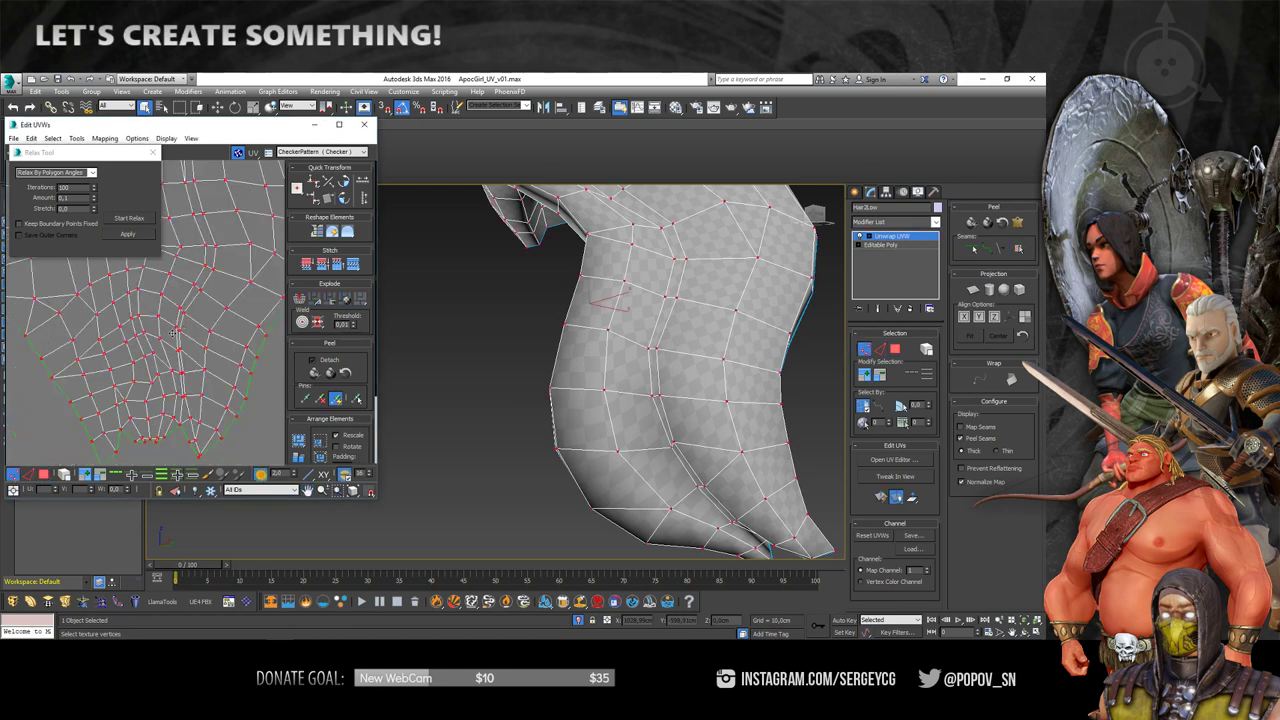
{"action": "scroll", "coordinate": [172, 382], "scroll_direction": "down", "scroll_amount": 2}
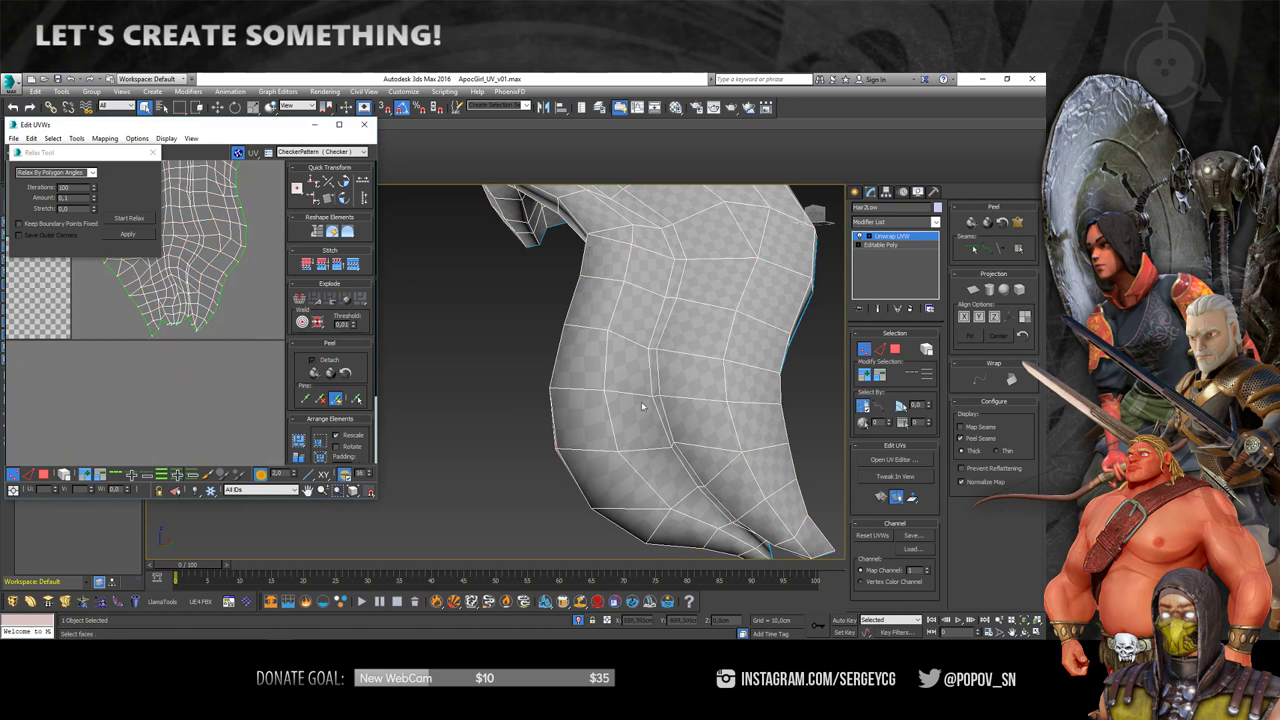
{"action": "left_click", "coordinate": [655, 349]}
{"action": "scroll", "coordinate": [185, 340], "scroll_direction": "up", "scroll_amount": 3}
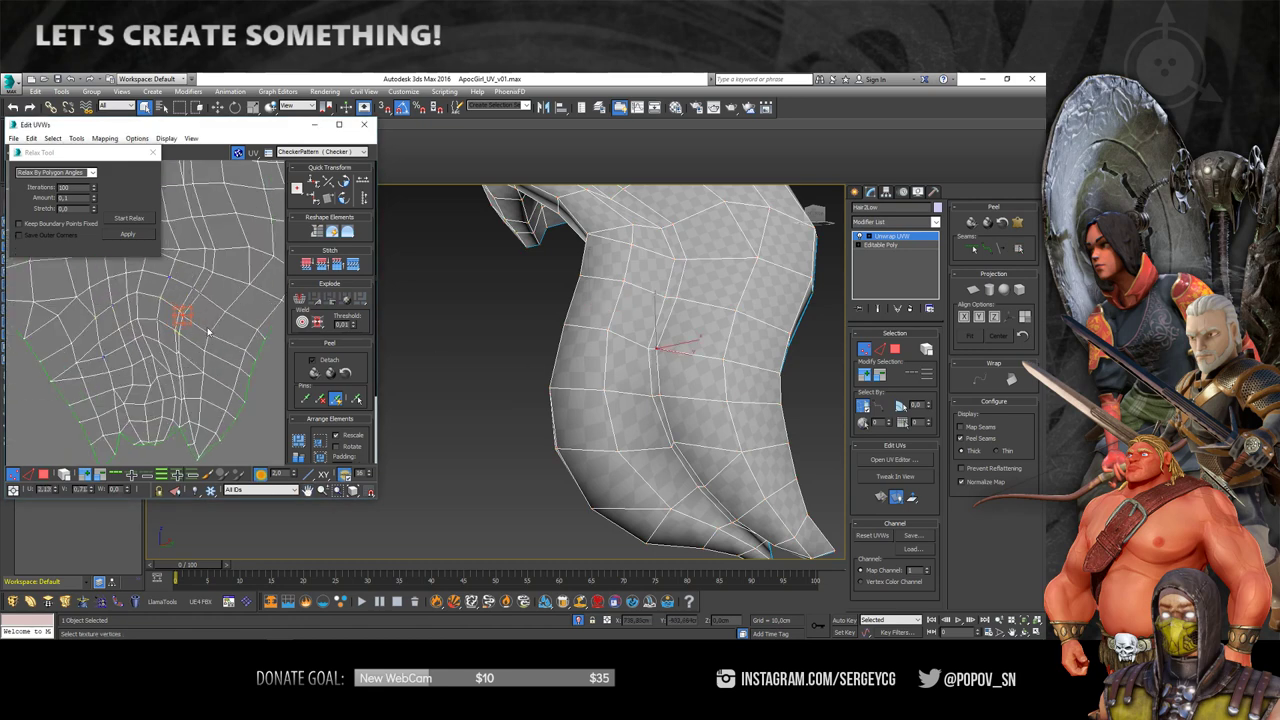
{"action": "scroll", "coordinate": [190, 340], "scroll_direction": "up", "scroll_amount": 3}
{"action": "scroll", "coordinate": [201, 342], "scroll_direction": "up", "scroll_amount": 3}
{"action": "left_click", "coordinate": [174, 338]}
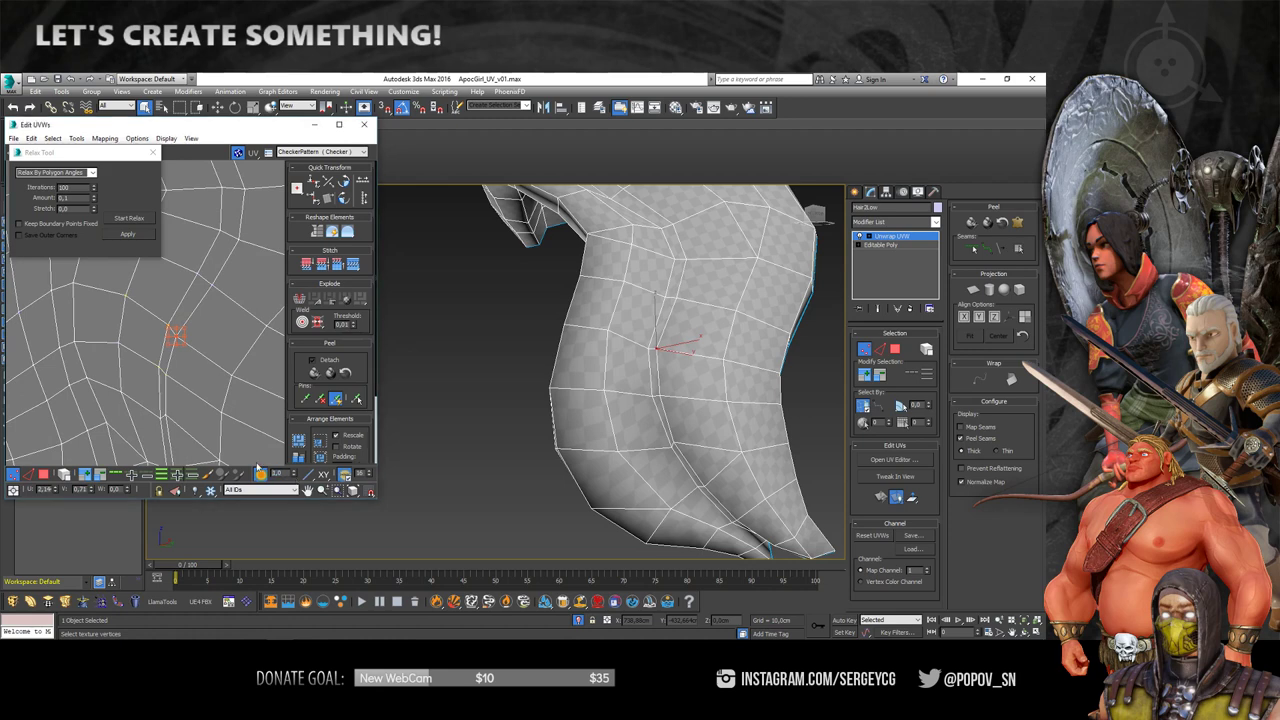
{"action": "left_click", "coordinate": [175, 339]}
{"action": "left_click_drag", "start_coordinate": [175, 335], "coordinate": [171, 325]}
- Nudge the remaining stretched hair UV vertices into place, then close the Relax Tool
{"action": "scroll", "coordinate": [171, 325], "scroll_direction": "down", "scroll_amount": 2}
{"action": "scroll", "coordinate": [205, 360], "scroll_direction": "down", "scroll_amount": 2}
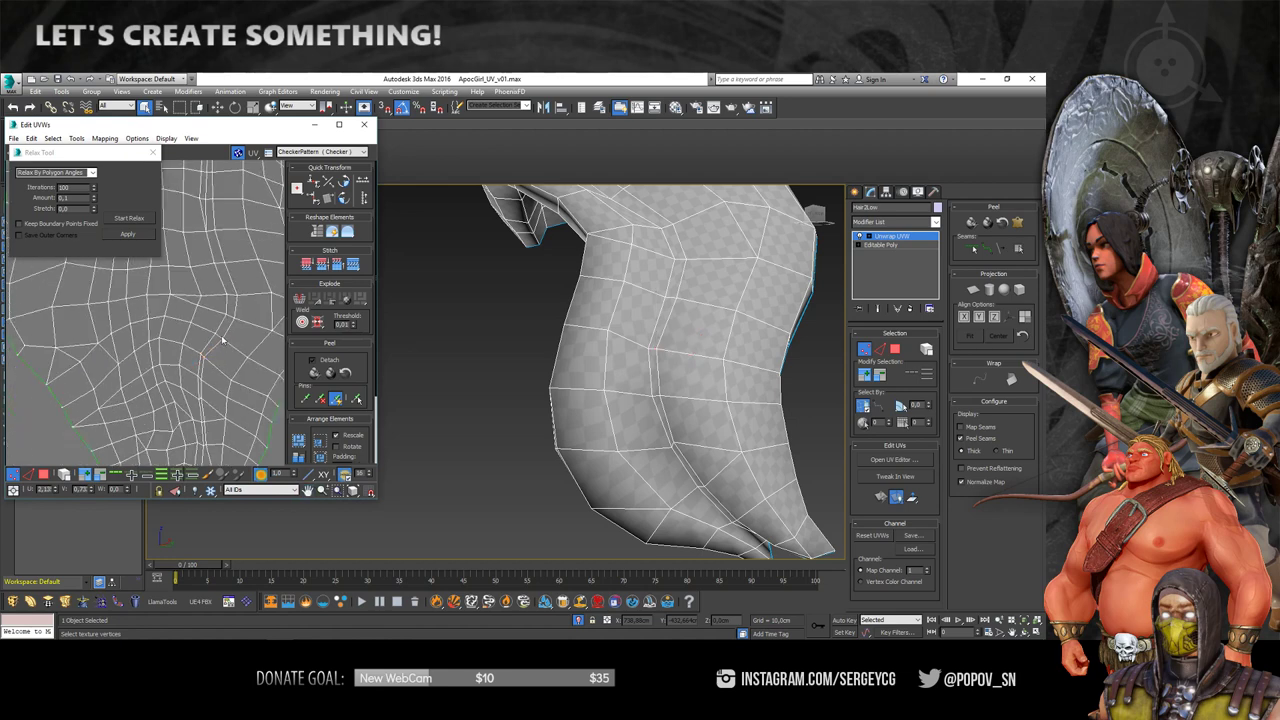
{"action": "middle_click_drag", "start_coordinate": [700, 371], "coordinate": [690, 391], "text": "alt"}
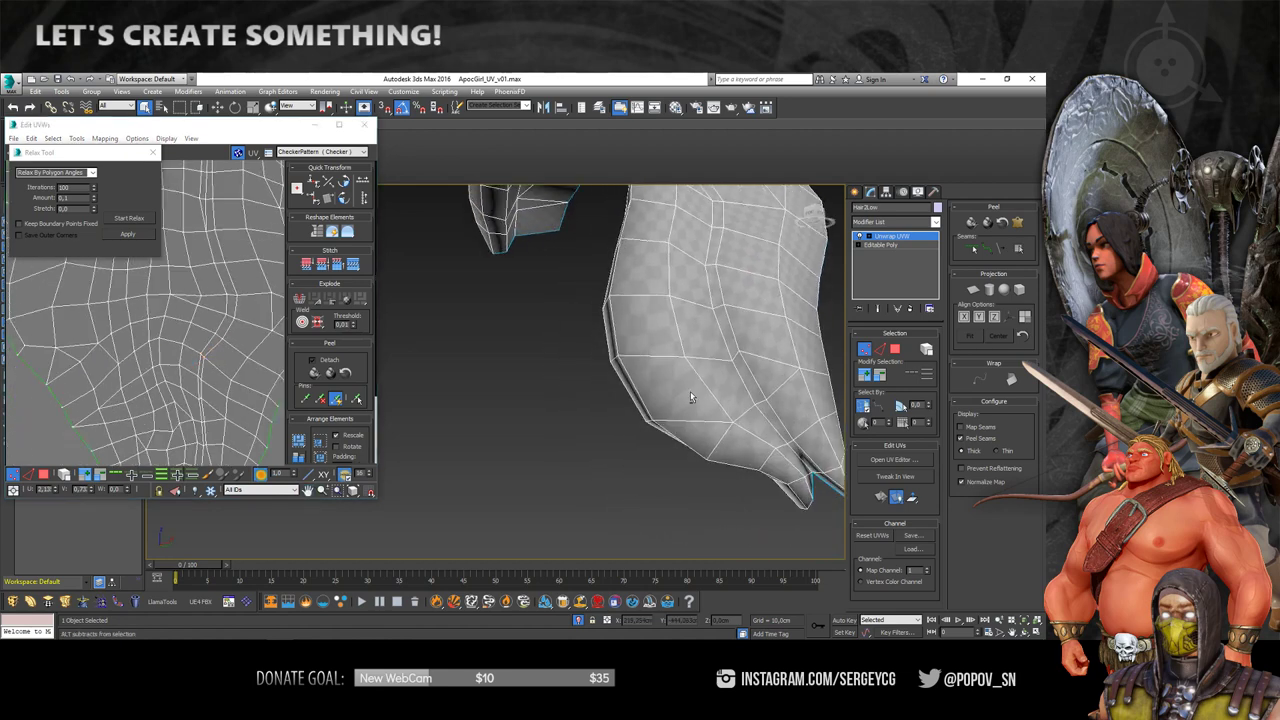
{"action": "scroll", "coordinate": [190, 400], "scroll_direction": "down", "scroll_amount": 2}
{"action": "scroll", "coordinate": [129, 366], "scroll_direction": "up", "scroll_amount": 3}
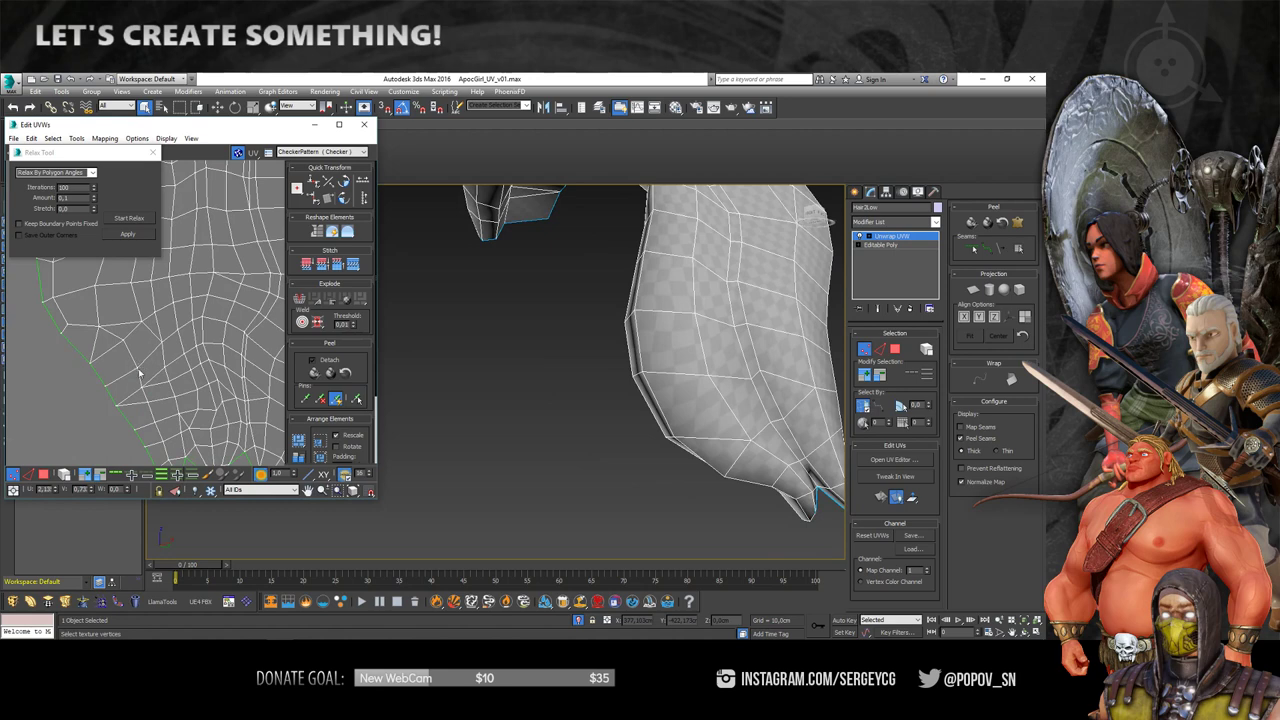
{"action": "left_click", "coordinate": [130, 370]}
{"action": "scroll", "coordinate": [190, 354], "scroll_direction": "down", "scroll_amount": 4}
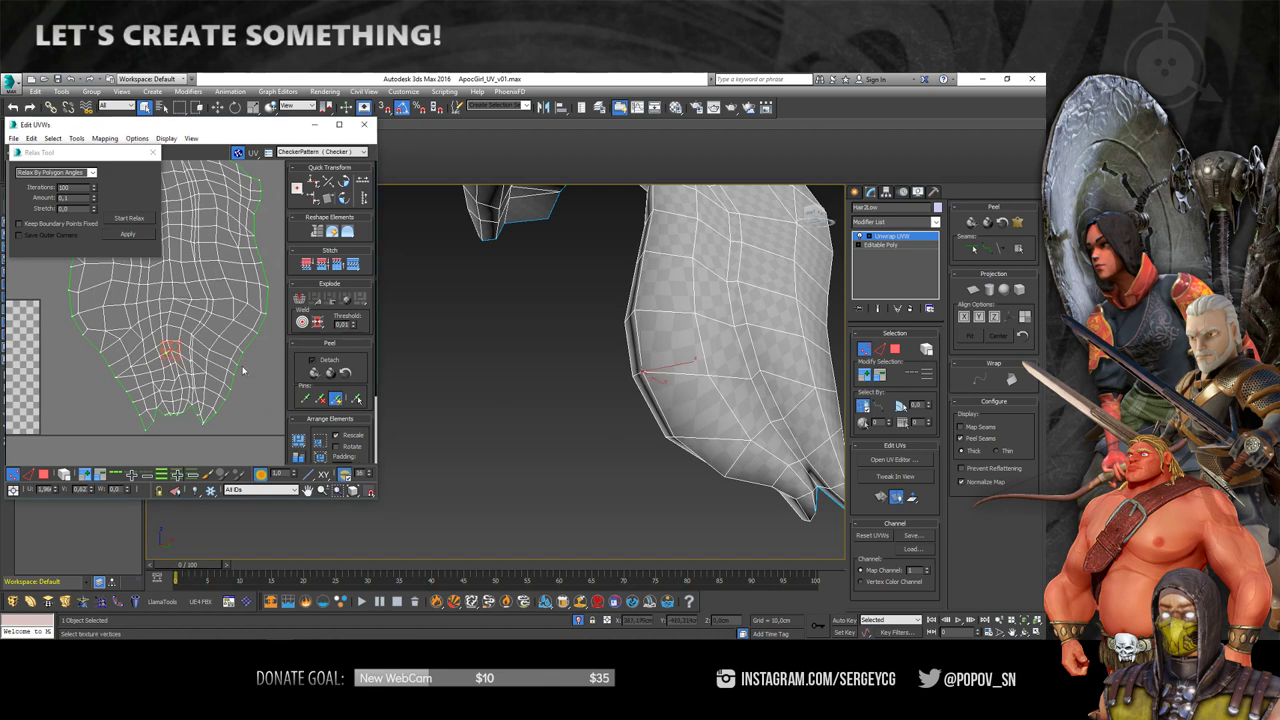
{"action": "scroll", "coordinate": [170, 348], "scroll_direction": "up", "scroll_amount": 2}
{"action": "scroll", "coordinate": [170, 348], "scroll_direction": "up", "scroll_amount": 2}
{"action": "left_click_drag", "start_coordinate": [164, 326], "coordinate": [148, 331]}
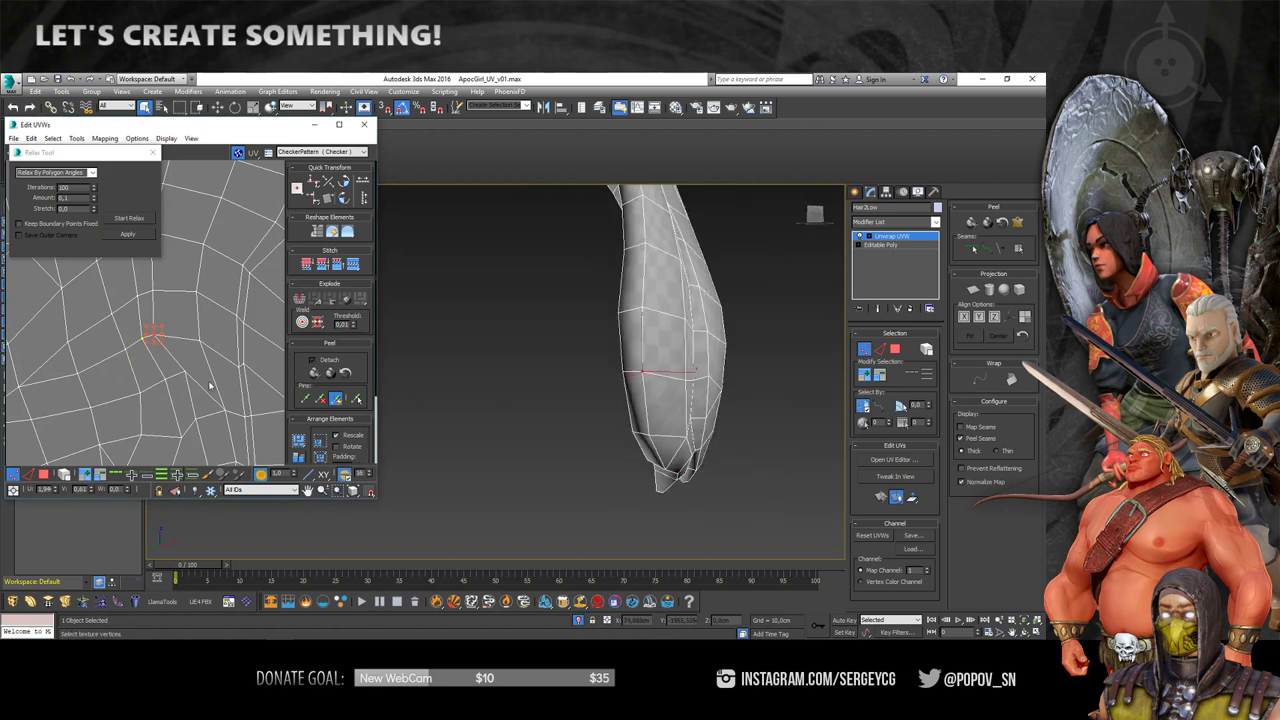
{"action": "middle_click_drag", "start_coordinate": [600, 380], "coordinate": [561, 380], "text": "alt"}
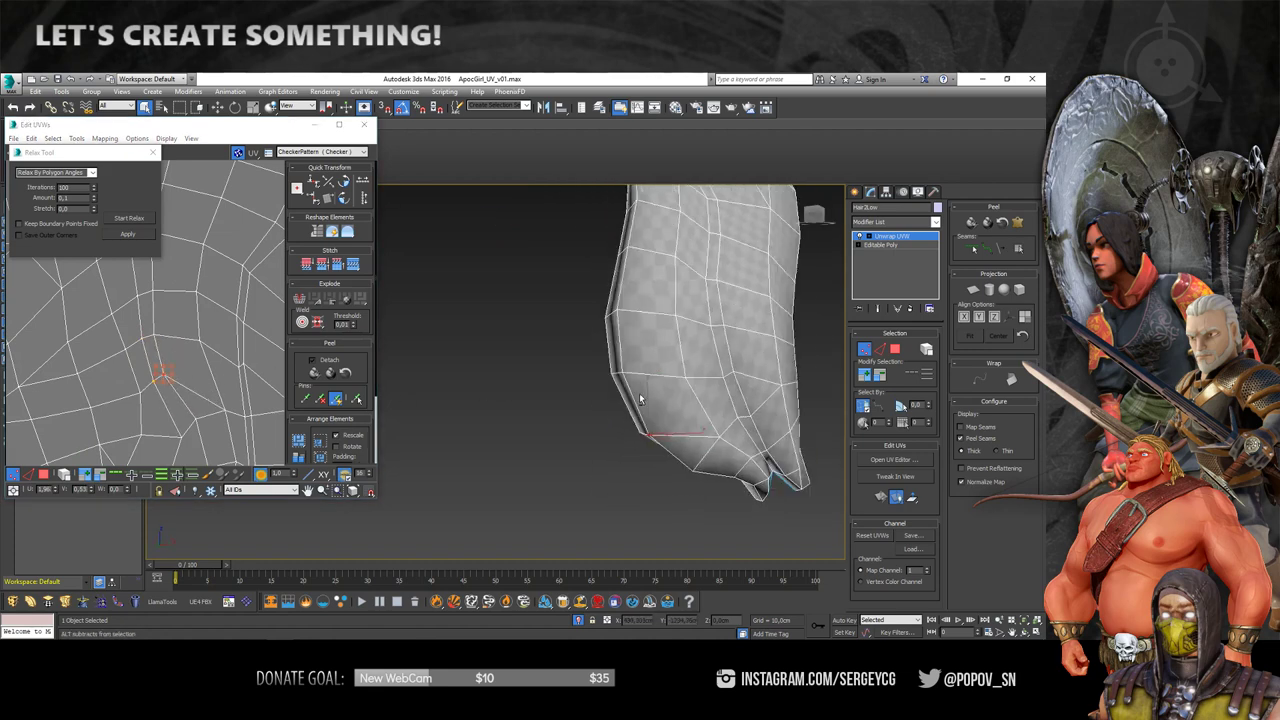
{"action": "scroll", "coordinate": [561, 380], "scroll_direction": "up", "scroll_amount": 3}
{"action": "middle_click_drag", "start_coordinate": [163, 391], "coordinate": [210, 403]}
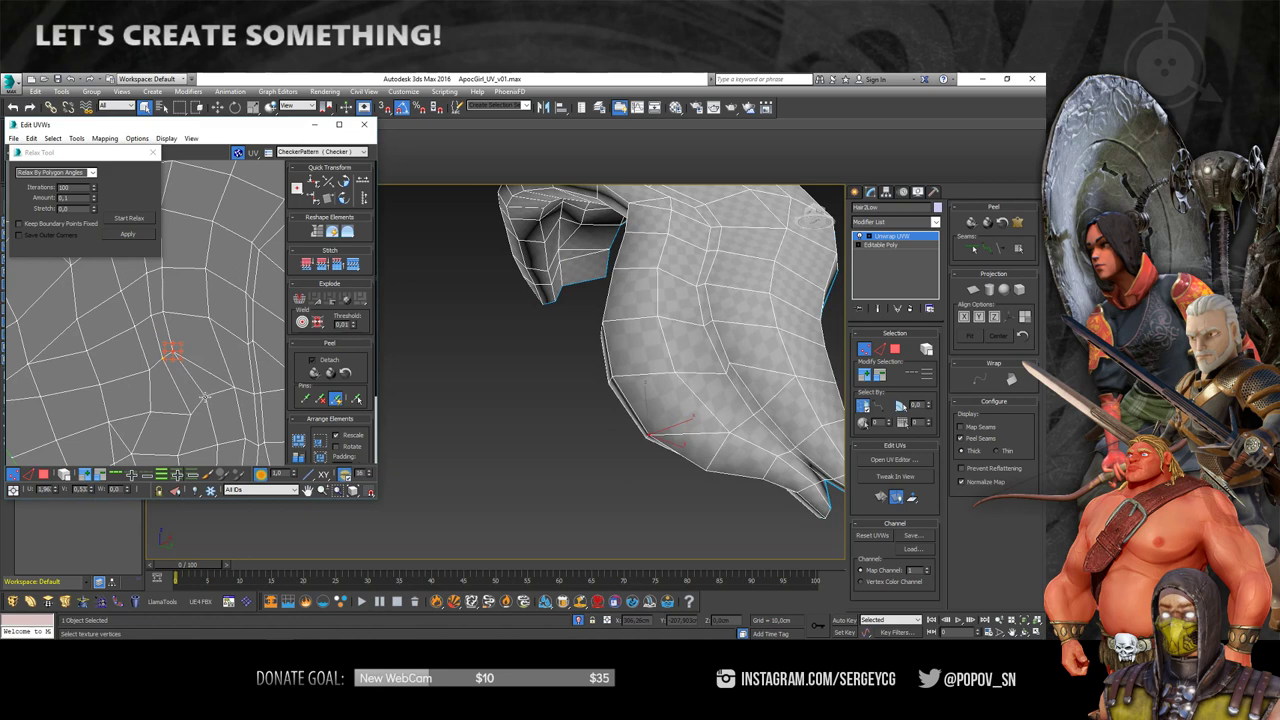
{"action": "left_click", "coordinate": [198, 407]}
{"action": "left_click_drag", "start_coordinate": [201, 407], "coordinate": [188, 399]}
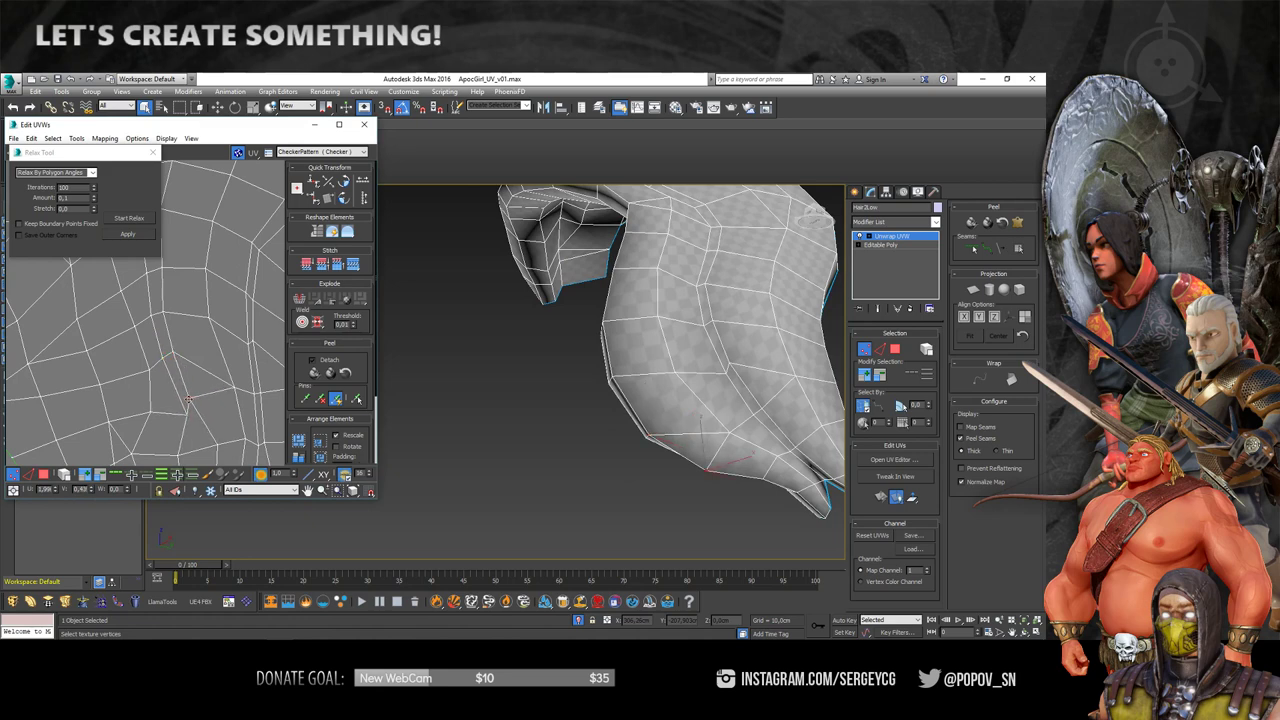
{"action": "scroll", "coordinate": [698, 401], "scroll_direction": "up", "scroll_amount": 3}
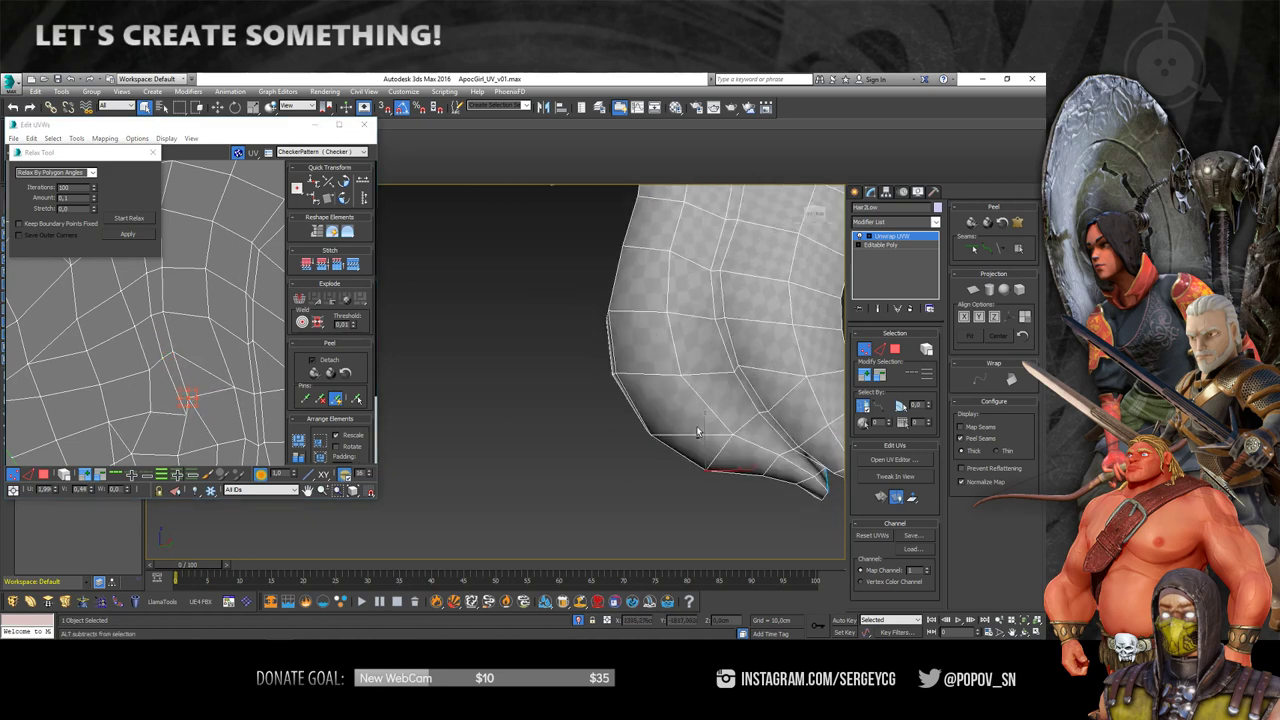
{"action": "left_click", "coordinate": [218, 389]}
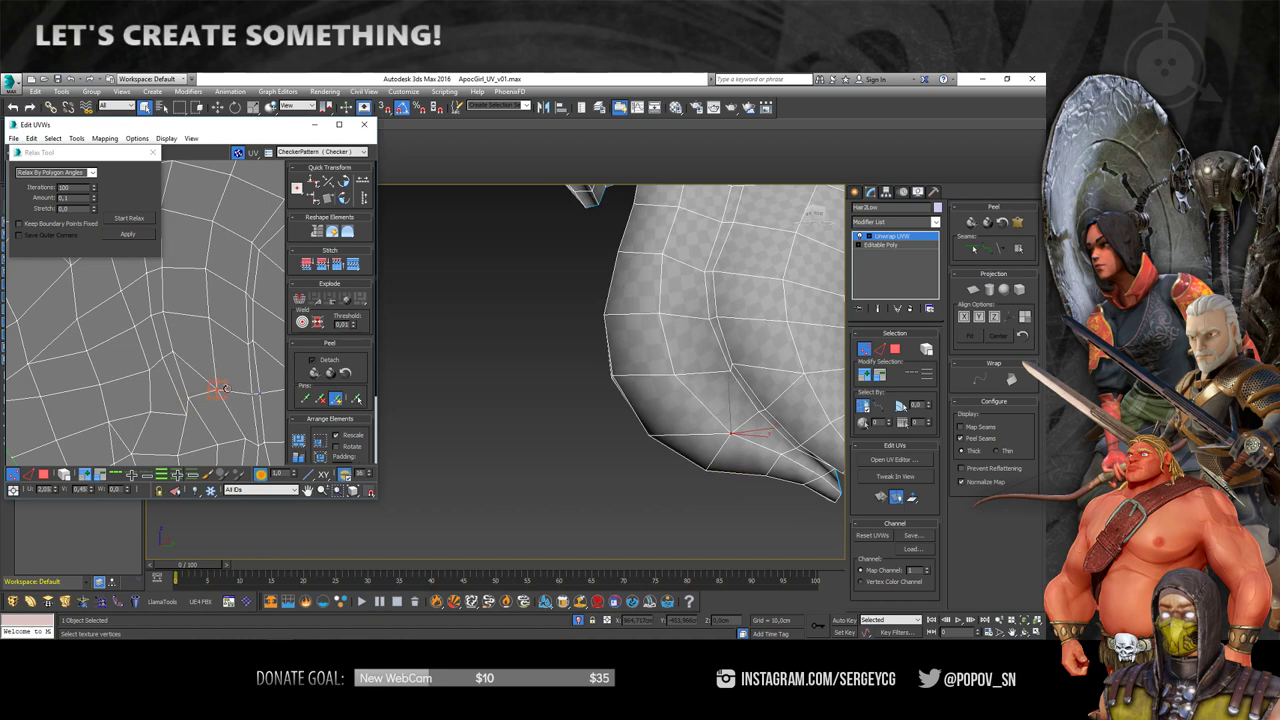
{"action": "mouse_move", "coordinate": [698, 440]}
{"action": "middle_mouse_down", "text": "alt"}
{"action": "mouse_move", "coordinate": [792, 398]}
{"action": "mouse_move", "coordinate": [835, 401]}
{"action": "mouse_move", "coordinate": [614, 461]}
{"action": "mouse_move", "coordinate": [655, 338]}
{"action": "mouse_move", "coordinate": [450, 330]}
{"action": "middle_mouse_up", "text": "alt"}
{"action": "scroll", "coordinate": [192, 319], "scroll_direction": "down", "scroll_amount": 2}
{"action": "scroll", "coordinate": [192, 319], "scroll_direction": "down", "scroll_amount": 2}
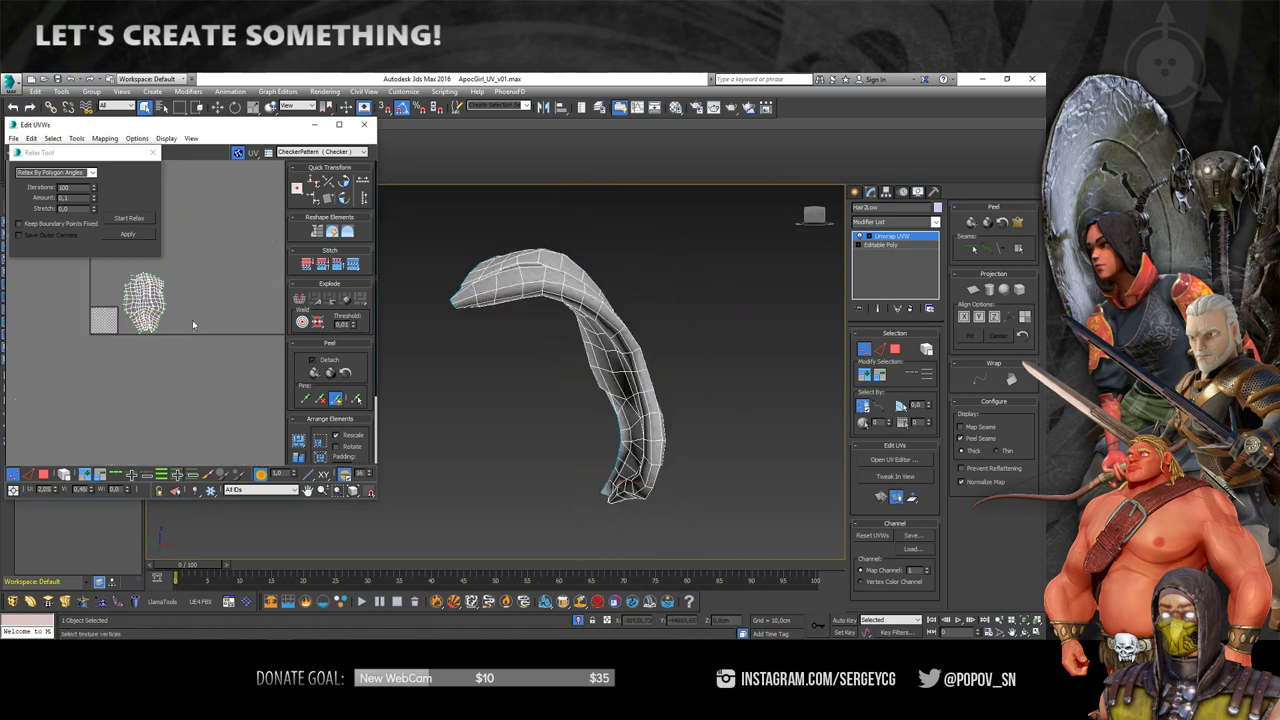
{"action": "left_click", "coordinate": [152, 152]}
- Pack the hair UV island into the square and collapse the unwrap to an Editable Poly
{"action": "left_click", "coordinate": [316, 462]}
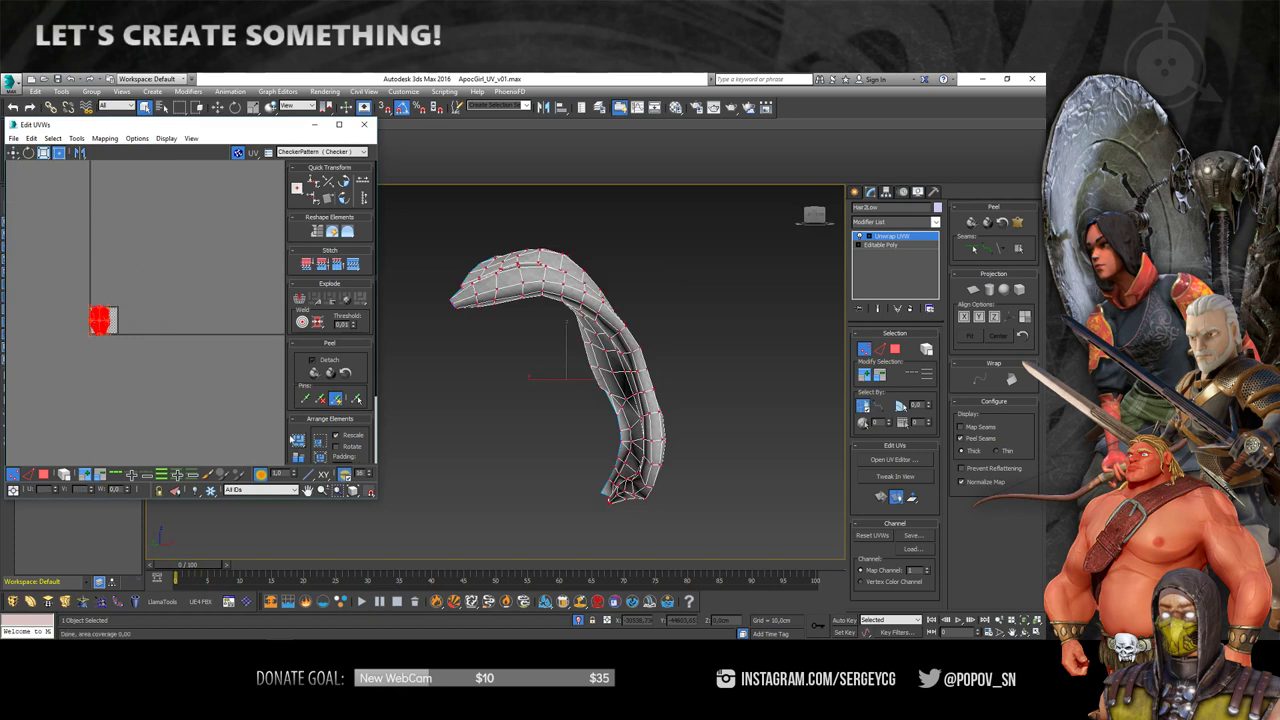
{"action": "right_click", "coordinate": [660, 292]}
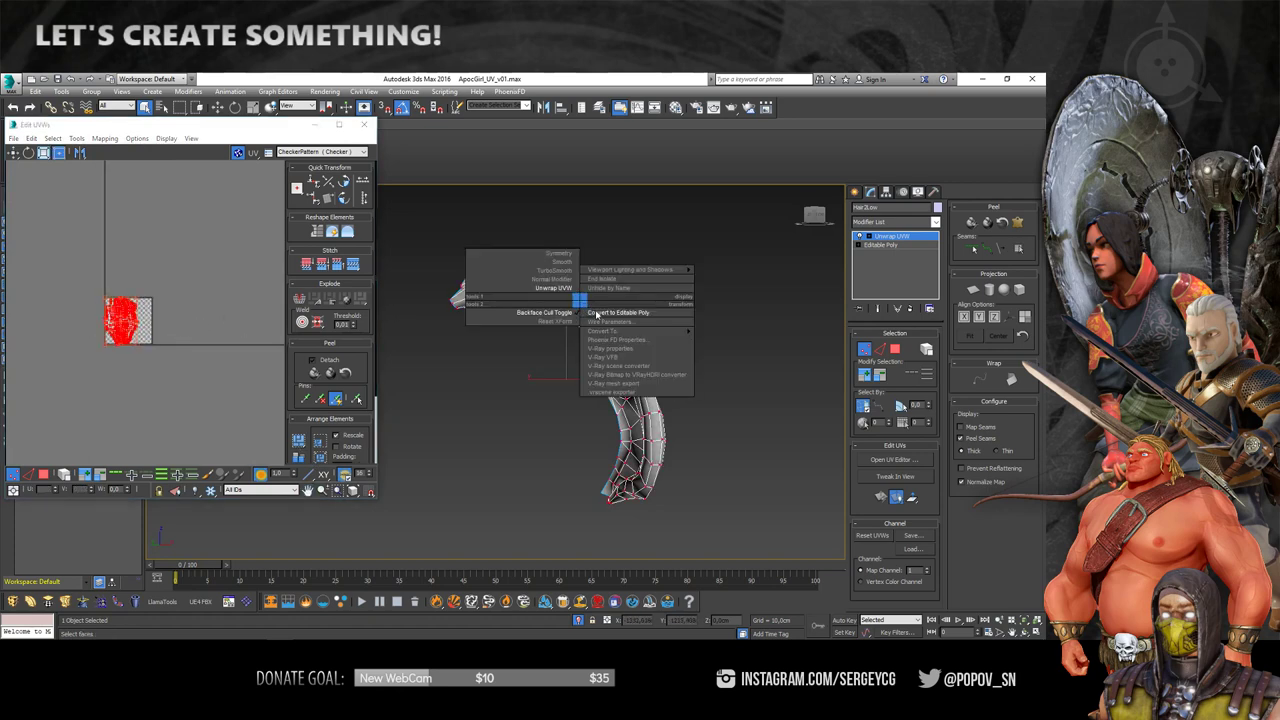
{"action": "left_click", "coordinate": [672, 306]}
- Exit isolation and inspect the head with the HairLow cap selected and edges shown
{"action": "left_click", "coordinate": [578, 621]}
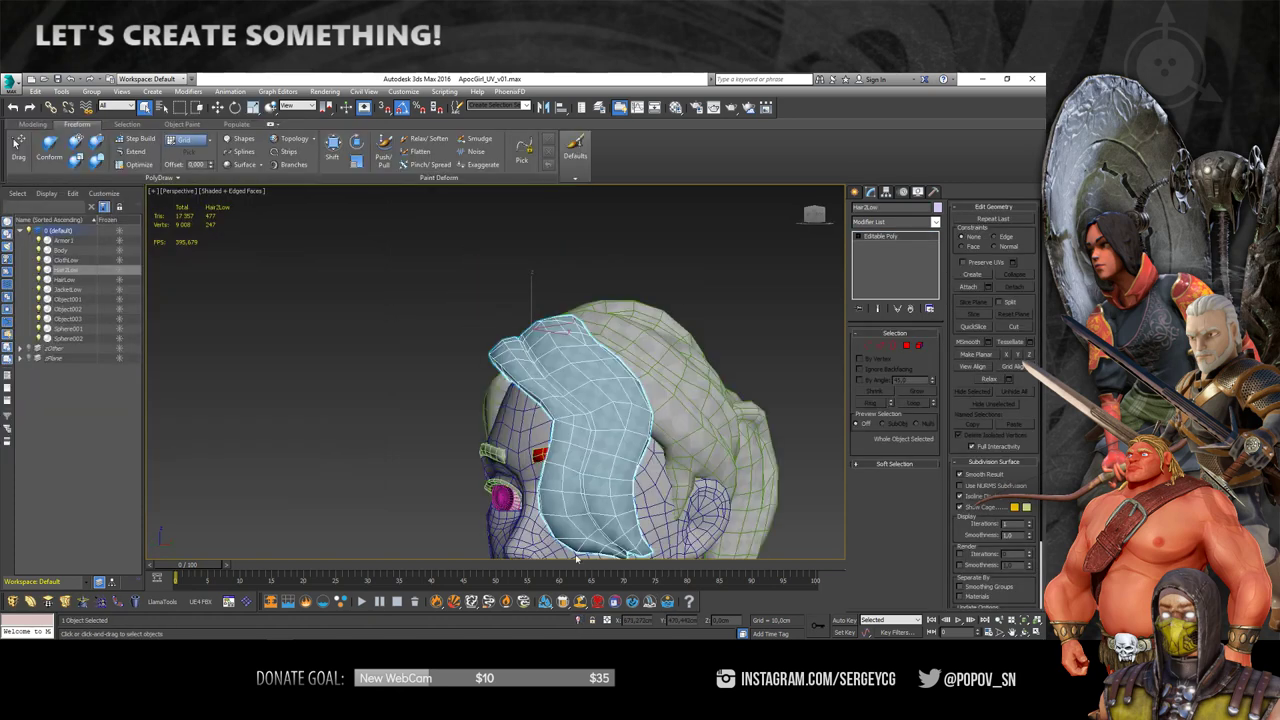
{"action": "mouse_move", "coordinate": [630, 388]}
{"action": "middle_mouse_down", "text": "alt"}
{"action": "mouse_move", "coordinate": [560, 380]}
{"action": "mouse_move", "coordinate": [600, 380]}
{"action": "middle_mouse_up", "text": "alt"}
{"action": "left_click", "coordinate": [420, 300]}
{"action": "key", "text": "F4"}
{"action": "mouse_move", "coordinate": [418, 343]}
{"action": "middle_mouse_down", "text": "alt"}
{"action": "mouse_move", "coordinate": [364, 332]}
{"action": "mouse_move", "coordinate": [598, 311]}
{"action": "middle_mouse_up", "text": "alt"}
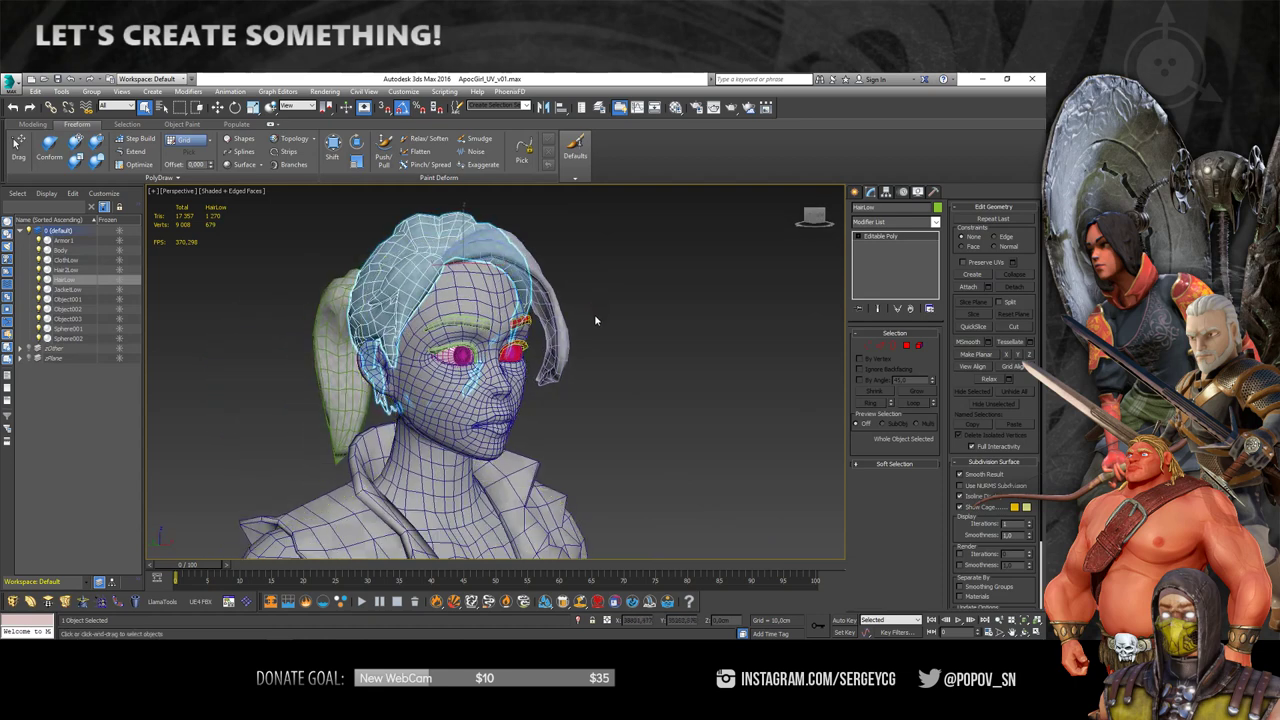
{"action": "key", "text": "F4"}
- Select the Body mesh, look it over with edges visible, and switch to Front view
{"action": "left_click", "coordinate": [500, 380]}
{"action": "middle_click_drag", "start_coordinate": [500, 380], "coordinate": [453, 370], "text": "alt"}
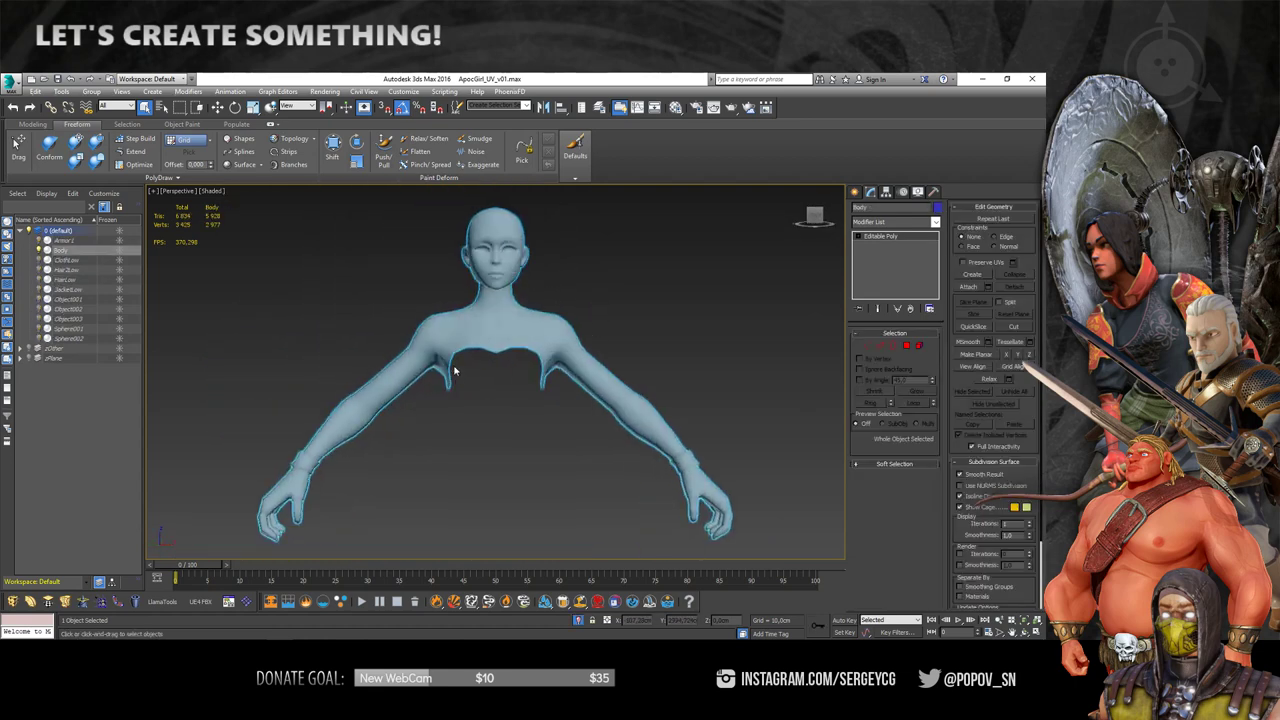
{"action": "key", "text": "F4"}
{"action": "scroll", "coordinate": [456, 285], "scroll_direction": "up", "scroll_amount": 2}
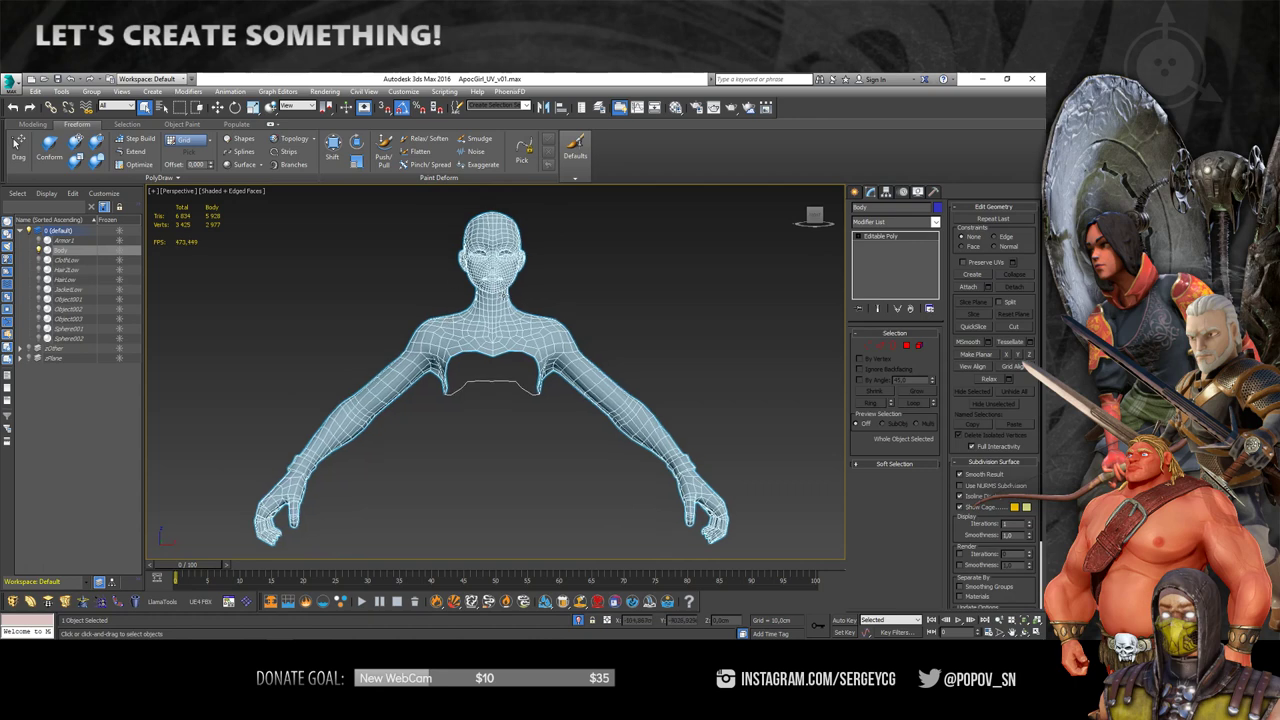
{"action": "scroll", "coordinate": [456, 285], "scroll_direction": "up", "scroll_amount": 2}
{"action": "scroll", "coordinate": [458, 320], "scroll_direction": "up", "scroll_amount": 1}
{"action": "scroll", "coordinate": [461, 348], "scroll_direction": "up", "scroll_amount": 2}
{"action": "mouse_move", "coordinate": [461, 348]}
{"action": "middle_mouse_down", "text": "alt"}
{"action": "mouse_move", "coordinate": [549, 379]}
{"action": "mouse_move", "coordinate": [396, 379]}
{"action": "mouse_move", "coordinate": [376, 367]}
{"action": "mouse_move", "coordinate": [412, 384]}
{"action": "middle_mouse_up", "text": "alt"}
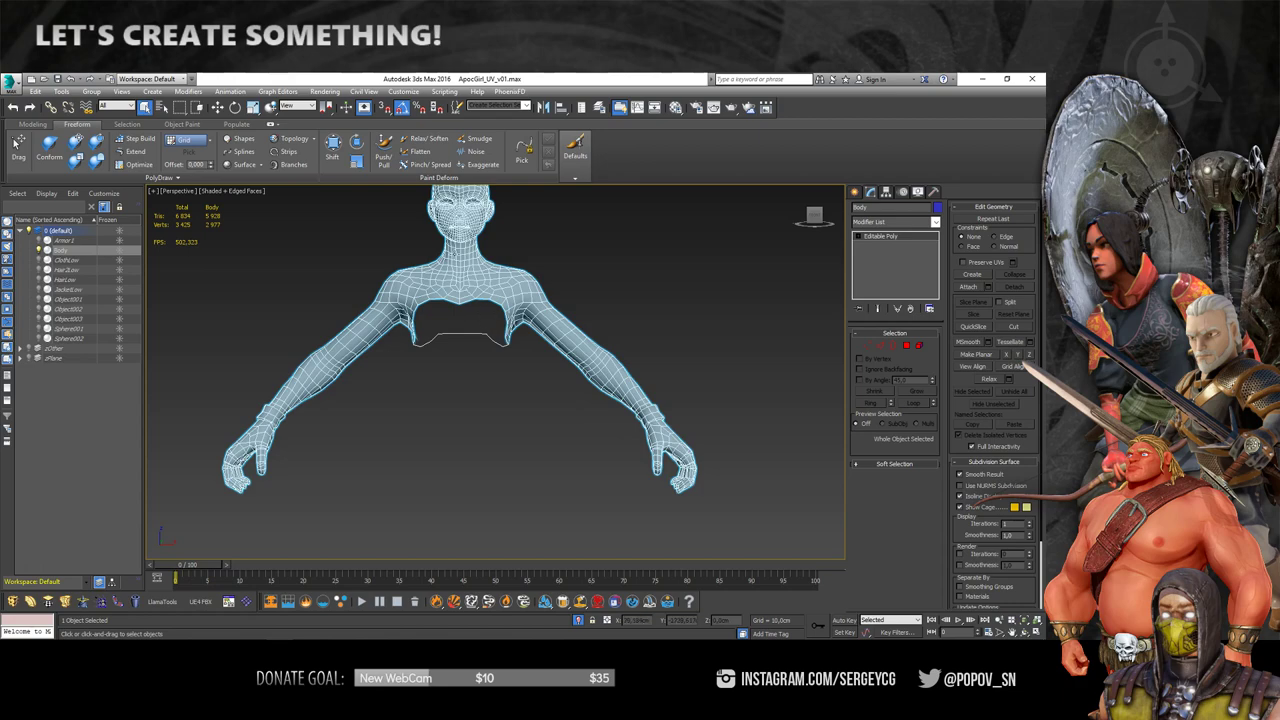
{"action": "scroll", "coordinate": [450, 350], "scroll_direction": "up", "scroll_amount": 3}
{"action": "middle_click_drag", "start_coordinate": [450, 350], "coordinate": [563, 338], "text": "alt"}
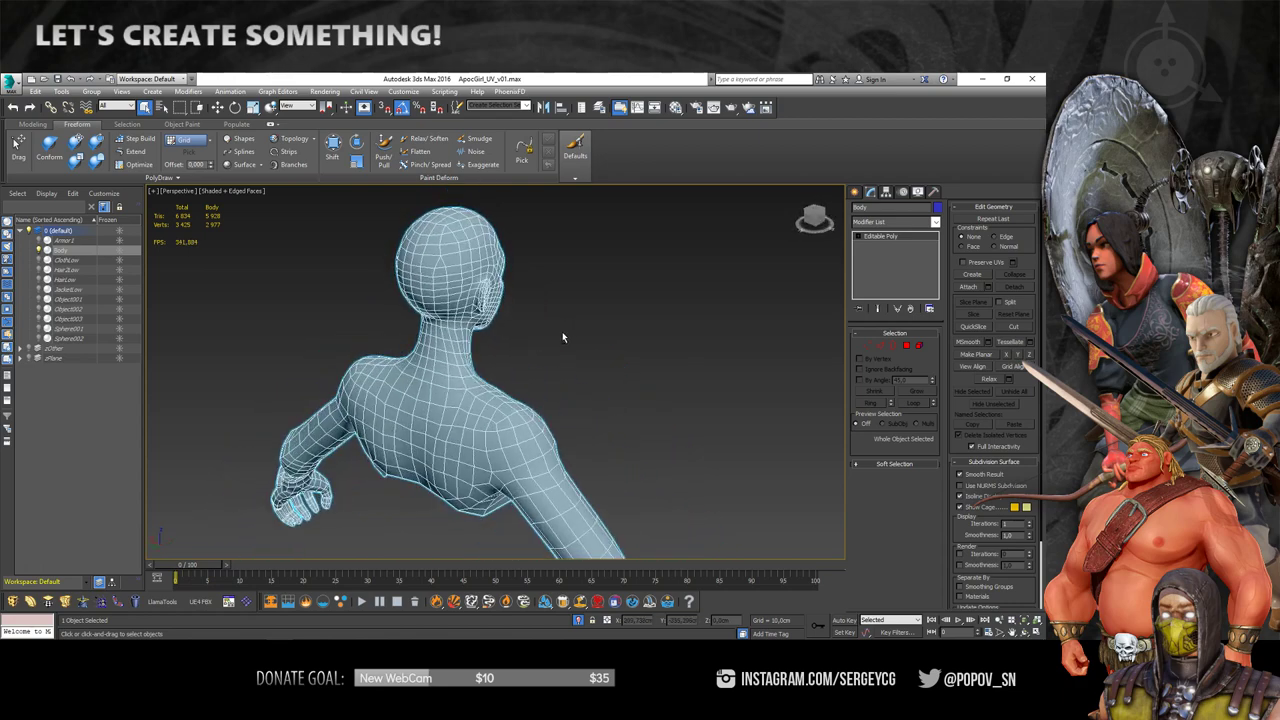
{"action": "key", "text": "f"}
{"action": "scroll", "coordinate": [483, 370], "scroll_direction": "down", "scroll_amount": 2}
- Delete the body's right-half vertices plus the stray vertices past the centre line
{"action": "key", "text": "4"}
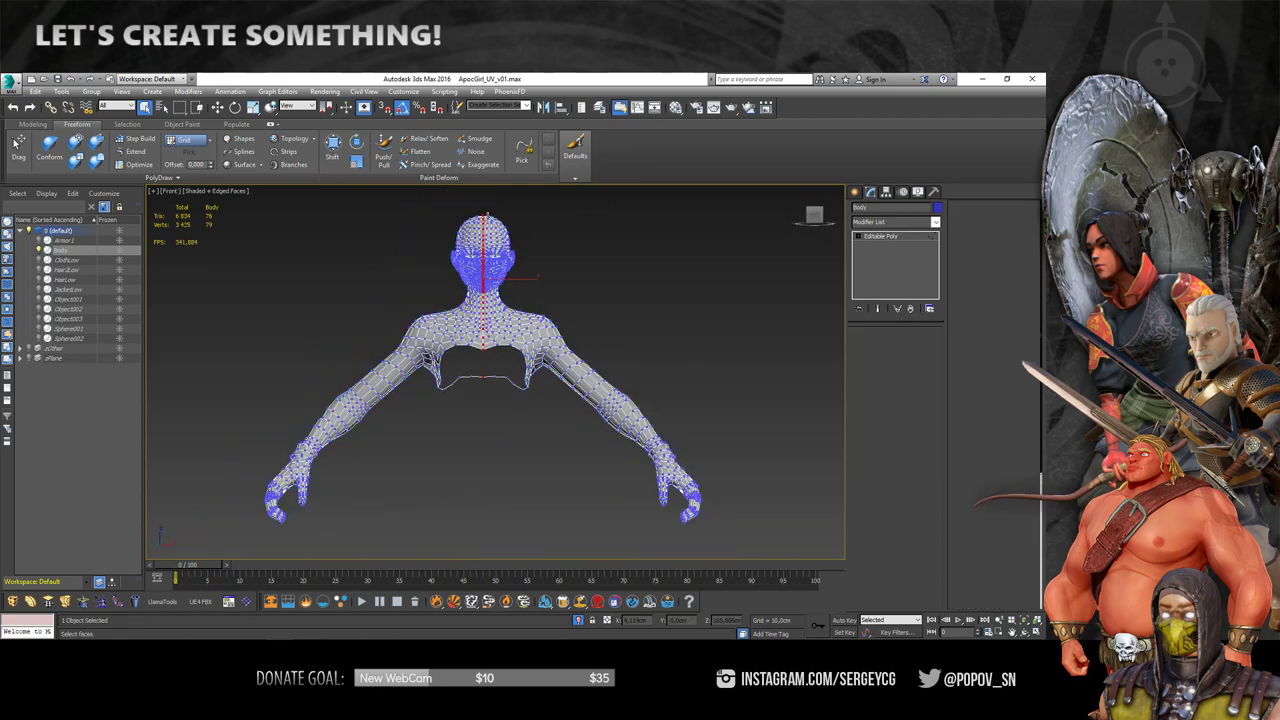
{"action": "left_click_drag", "start_coordinate": [754, 580], "coordinate": [740, 556]}
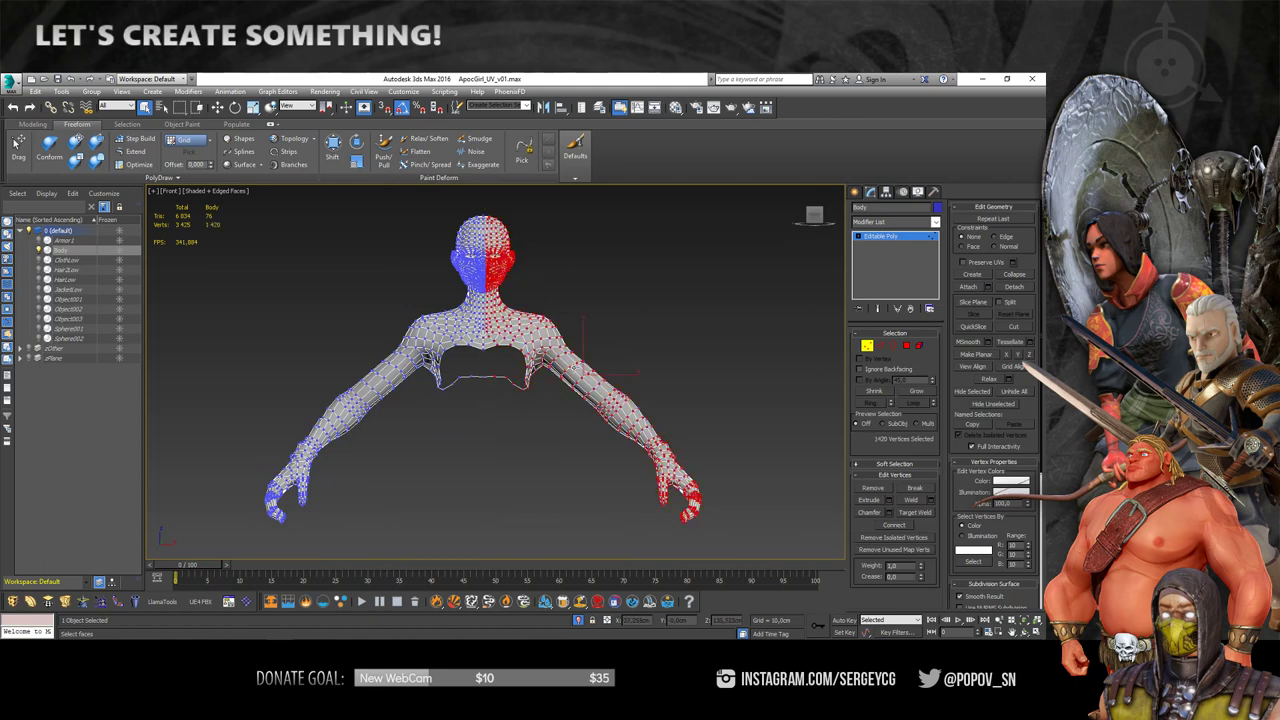
{"action": "key", "text": "Delete"}
{"action": "scroll", "coordinate": [470, 330], "scroll_direction": "up", "scroll_amount": 5}
{"action": "scroll", "coordinate": [486, 415], "scroll_direction": "up", "scroll_amount": 2}
{"action": "scroll", "coordinate": [486, 415], "scroll_direction": "down", "scroll_amount": 1}
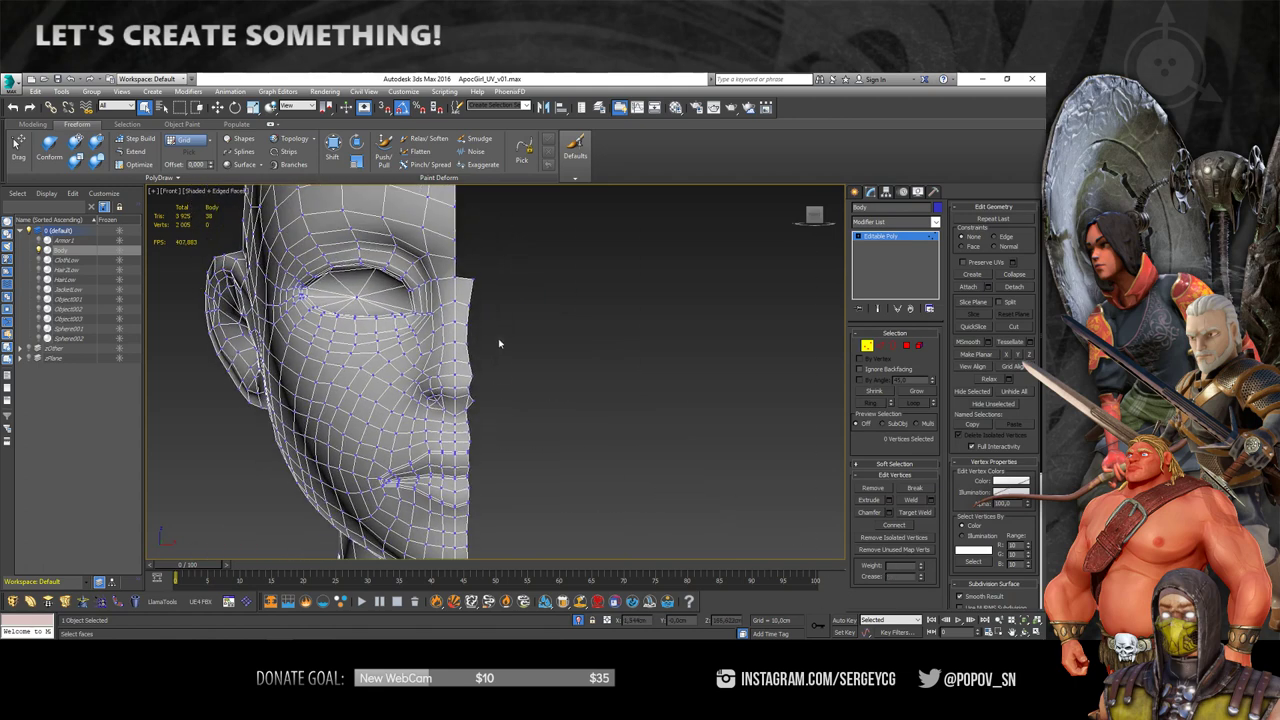
{"action": "scroll", "coordinate": [500, 343], "scroll_direction": "down", "scroll_amount": 2}
{"action": "scroll", "coordinate": [495, 345], "scroll_direction": "down", "scroll_amount": 1}
{"action": "left_click_drag", "start_coordinate": [483, 272], "coordinate": [483, 272]}
{"action": "key", "text": "Delete"}
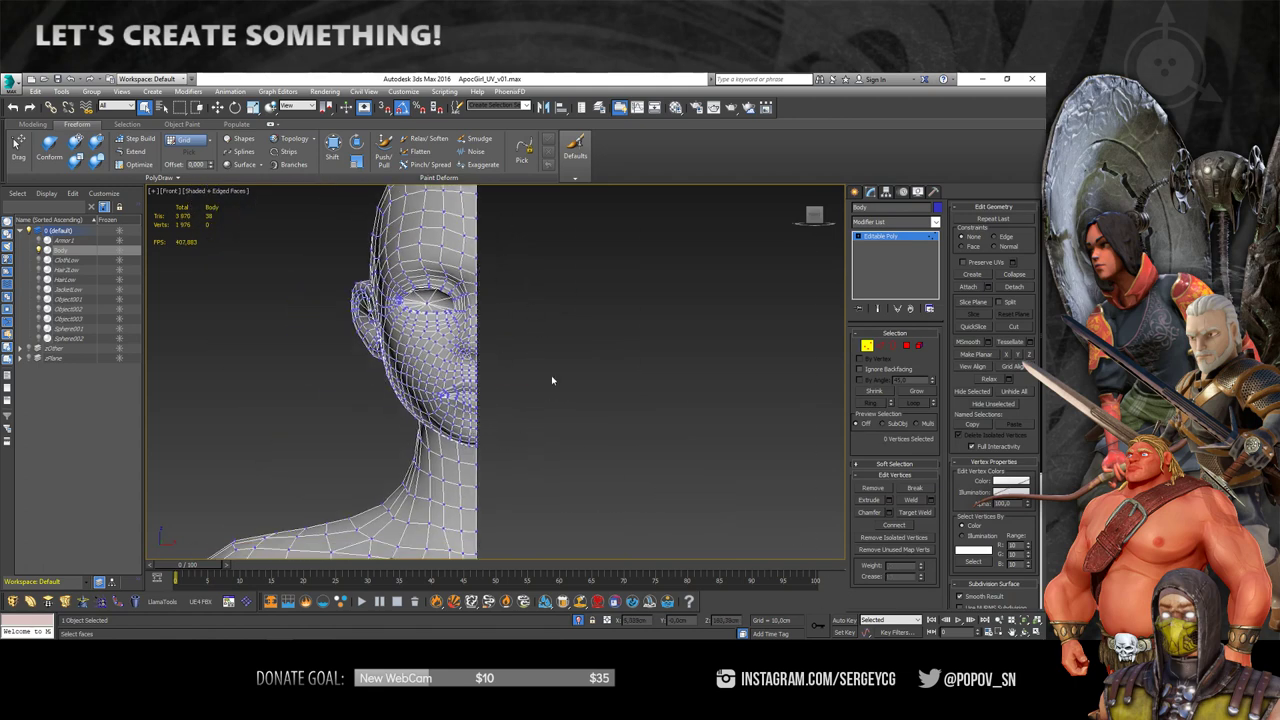
- Leave vertex editing and view the remaining half body in perspective
{"action": "scroll", "coordinate": [530, 380], "scroll_direction": "down", "scroll_amount": 2}
{"action": "scroll", "coordinate": [500, 362], "scroll_direction": "up", "scroll_amount": 1}
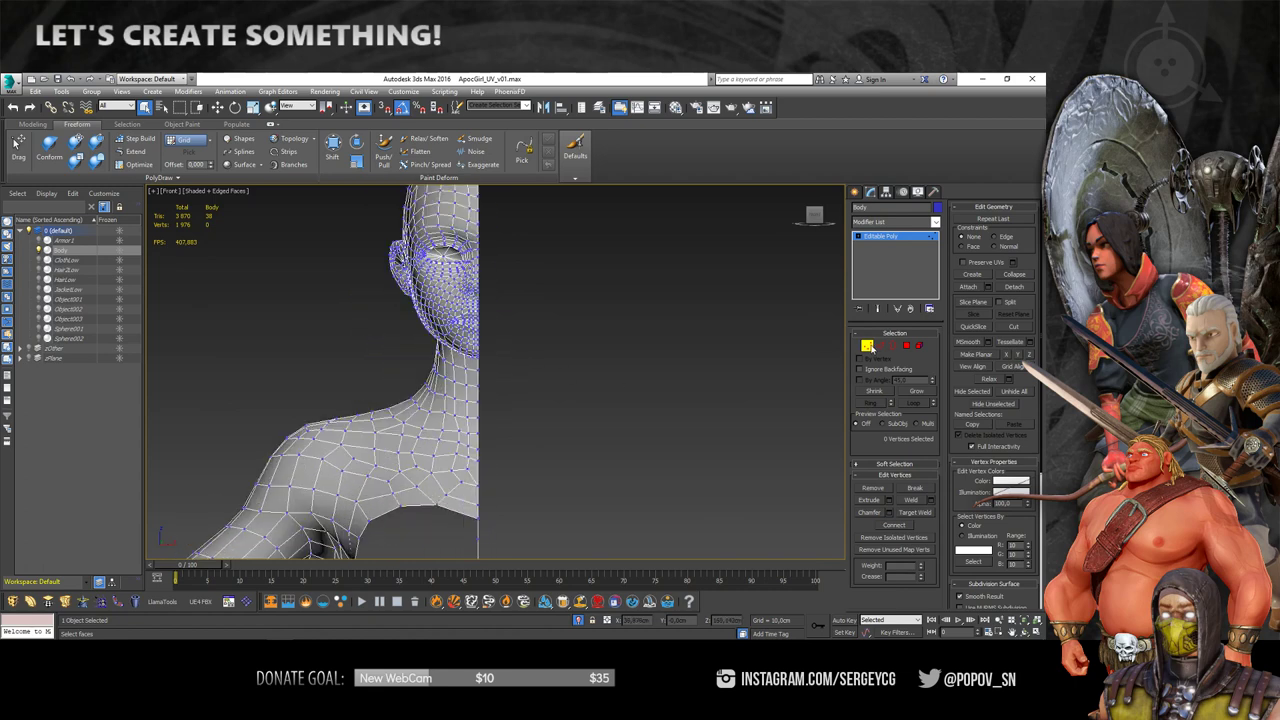
{"action": "left_click", "coordinate": [867, 346]}
{"action": "mouse_move", "coordinate": [520, 329]}
{"action": "middle_mouse_down", "text": "alt"}
{"action": "mouse_move", "coordinate": [449, 330]}
{"action": "mouse_move", "coordinate": [476, 306]}
{"action": "middle_mouse_up", "text": "alt"}
{"action": "scroll", "coordinate": [476, 306], "scroll_direction": "up", "scroll_amount": 2}
{"action": "right_click", "coordinate": [485, 266]}
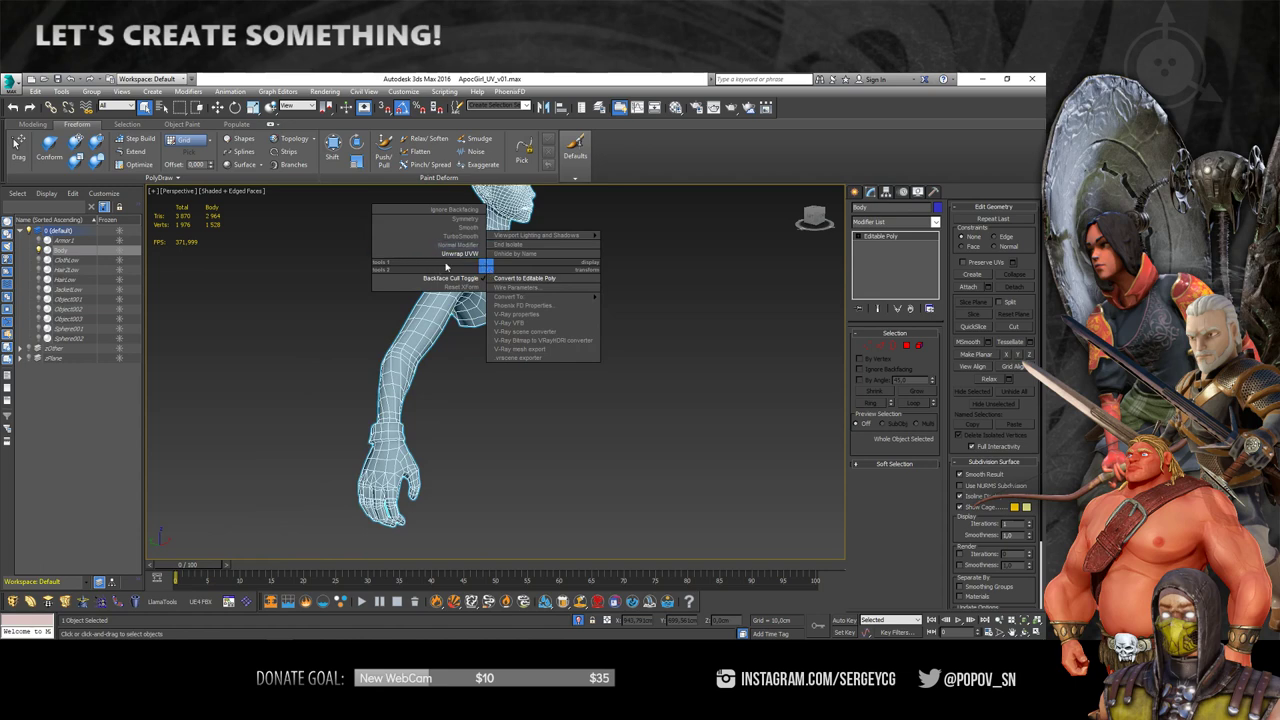
- Apply Unwrap UVW to the half body and hide the green map seams
{"action": "left_click", "coordinate": [460, 253]}
{"action": "middle_click_drag", "start_coordinate": [571, 223], "coordinate": [528, 328], "text": "alt"}
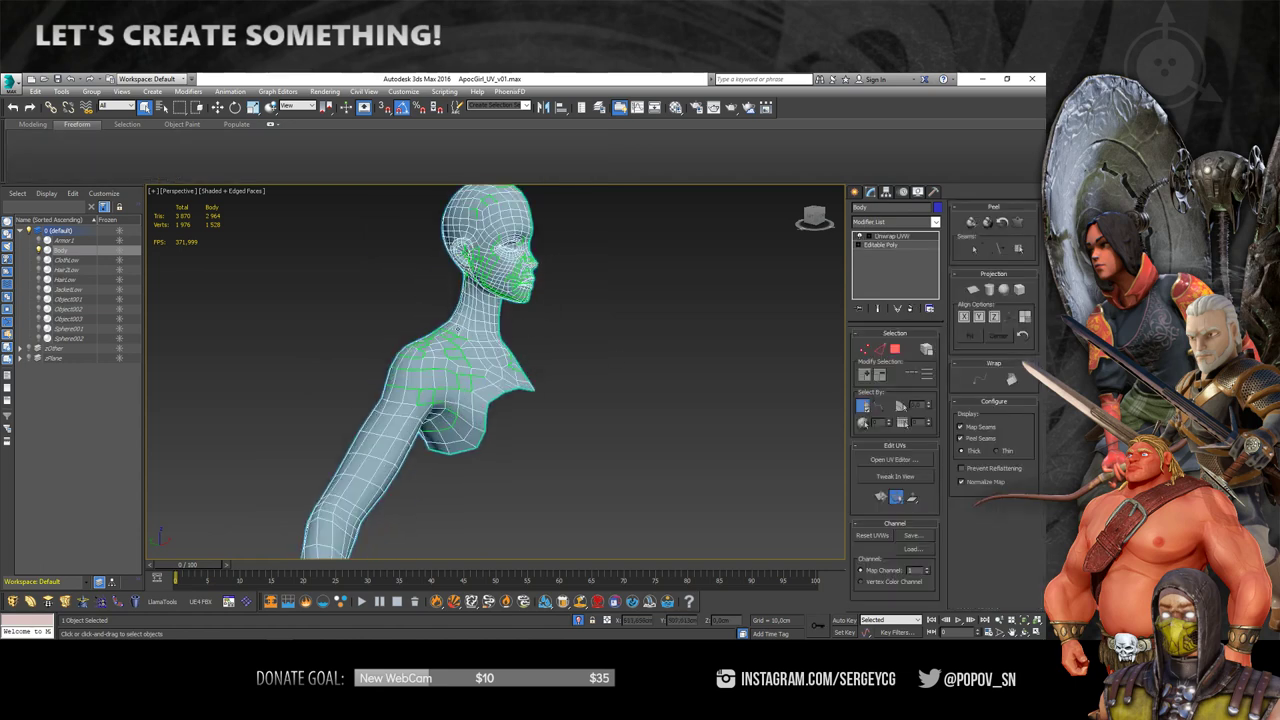
{"action": "left_click", "coordinate": [960, 427]}
{"action": "scroll", "coordinate": [348, 335], "scroll_direction": "up", "scroll_amount": 3}
{"action": "mouse_move", "coordinate": [348, 335]}
{"action": "middle_mouse_down", "text": "alt"}
{"action": "mouse_move", "coordinate": [543, 375]}
{"action": "mouse_move", "coordinate": [541, 518]}
{"action": "mouse_move", "coordinate": [523, 277]}
{"action": "mouse_move", "coordinate": [541, 330]}
{"action": "middle_mouse_up", "text": "alt"}
{"action": "scroll", "coordinate": [543, 375], "scroll_direction": "up", "scroll_amount": 2}
- Switch to Face selection and study the head profile and back of the neck in wireframe
{"action": "key", "text": "3"}
{"action": "scroll", "coordinate": [541, 518], "scroll_direction": "down", "scroll_amount": 2}
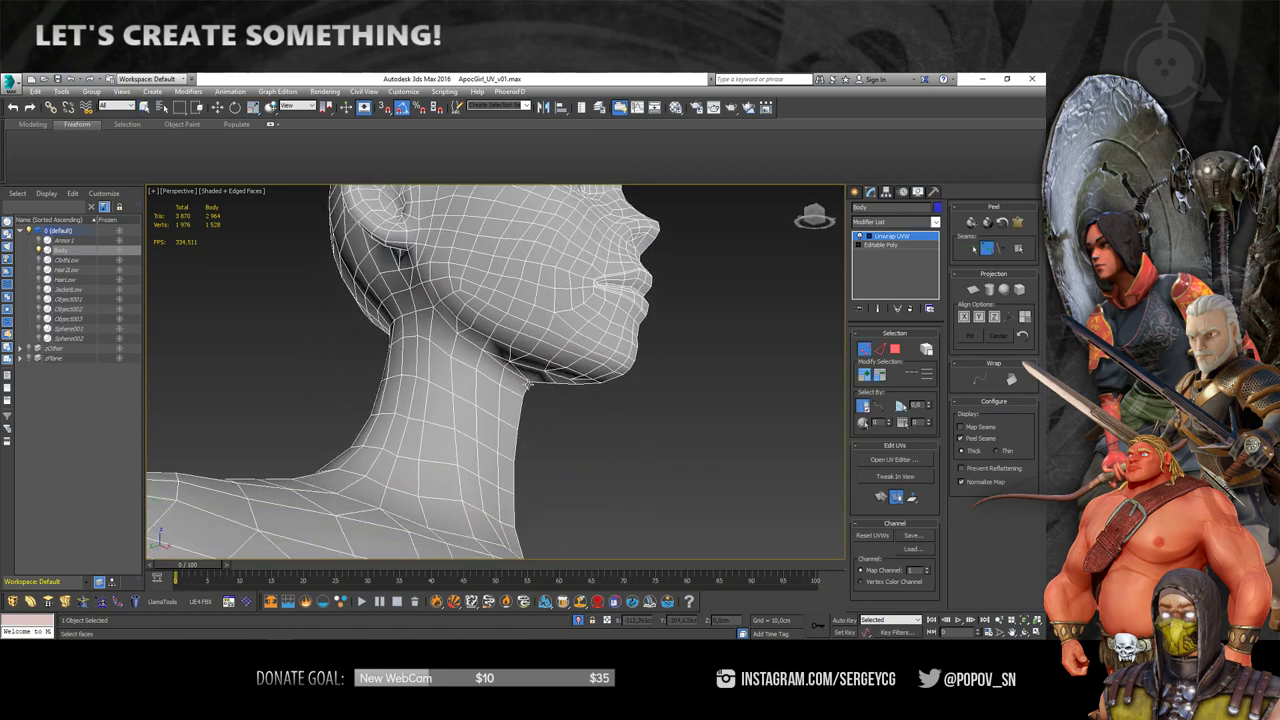
{"action": "scroll", "coordinate": [417, 270], "scroll_direction": "down", "scroll_amount": 5}
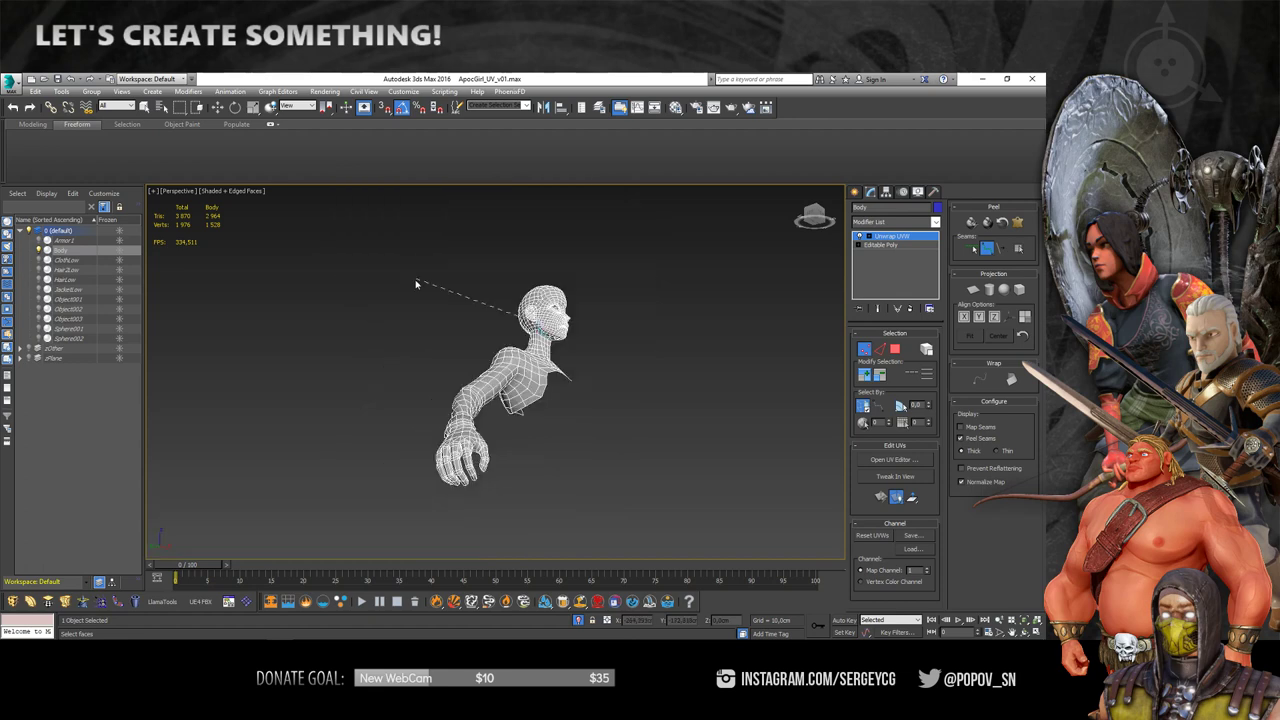
{"action": "middle_click_drag", "start_coordinate": [420, 283], "coordinate": [482, 313], "text": "alt"}
{"action": "scroll", "coordinate": [482, 313], "scroll_direction": "up", "scroll_amount": 3}
{"action": "scroll", "coordinate": [482, 313], "scroll_direction": "up", "scroll_amount": 2}
{"action": "scroll", "coordinate": [429, 334], "scroll_direction": "up", "scroll_amount": 2}
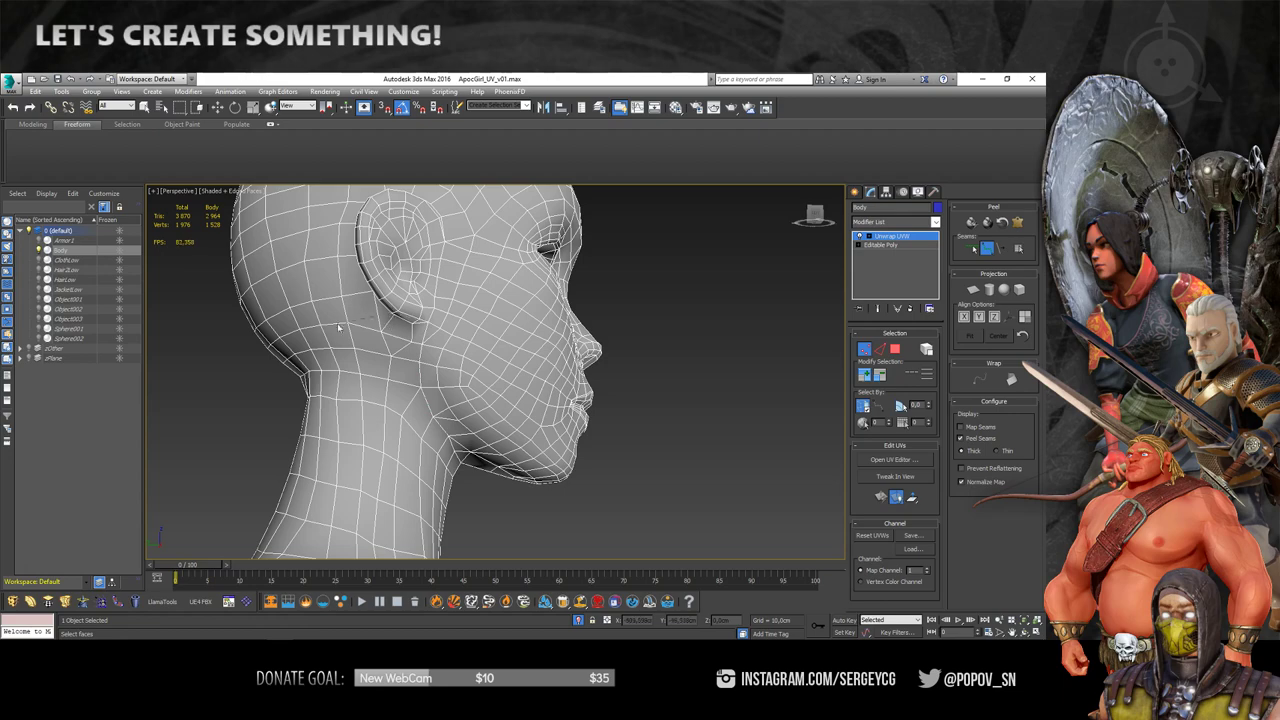
{"action": "scroll", "coordinate": [354, 314], "scroll_direction": "down", "scroll_amount": 5}
{"action": "scroll", "coordinate": [436, 332], "scroll_direction": "up", "scroll_amount": 4}
{"action": "mouse_move", "coordinate": [400, 329]}
{"action": "middle_mouse_down", "text": "alt"}
{"action": "mouse_move", "coordinate": [436, 332]}
{"action": "mouse_move", "coordinate": [457, 480]}
{"action": "middle_mouse_up", "text": "alt"}
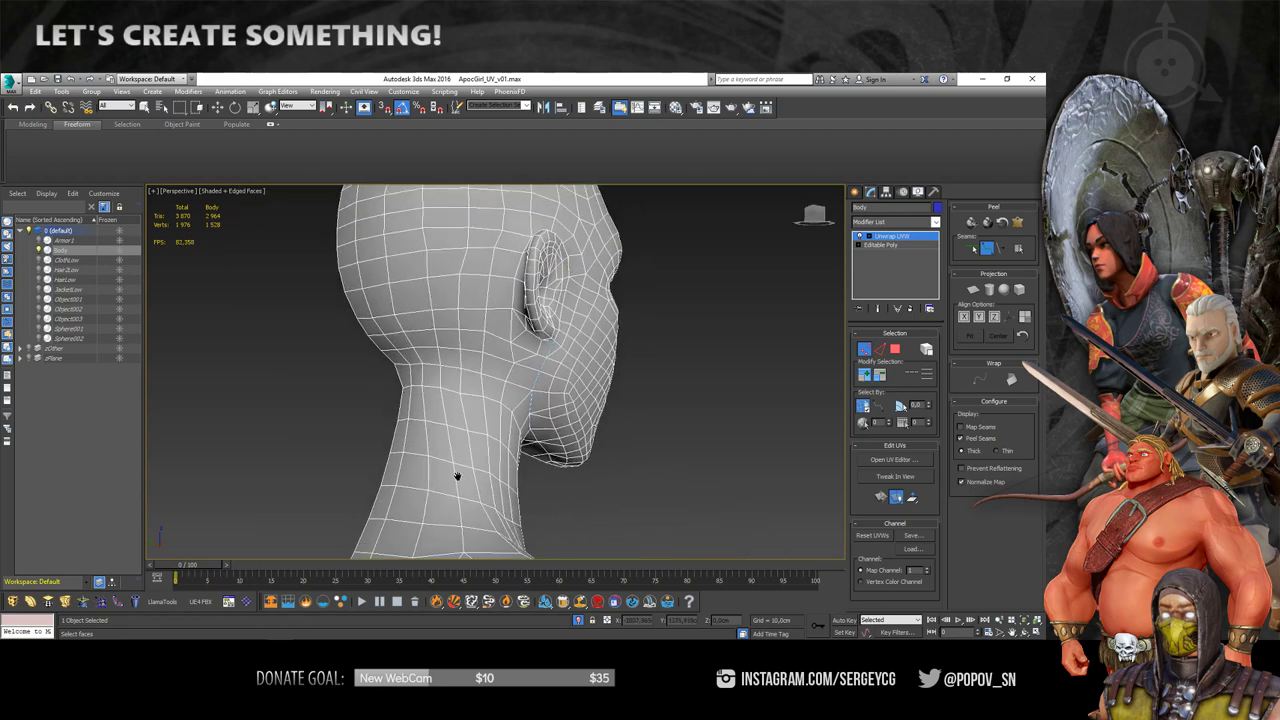
{"action": "scroll", "coordinate": [457, 480], "scroll_direction": "down", "scroll_amount": 2}
{"action": "key", "text": "F3"}
{"action": "middle_click_drag", "start_coordinate": [581, 333], "coordinate": [520, 340], "text": "alt"}
{"action": "scroll", "coordinate": [520, 340], "scroll_direction": "up", "scroll_amount": 3}
{"action": "scroll", "coordinate": [520, 340], "scroll_direction": "up", "scroll_amount": 1}
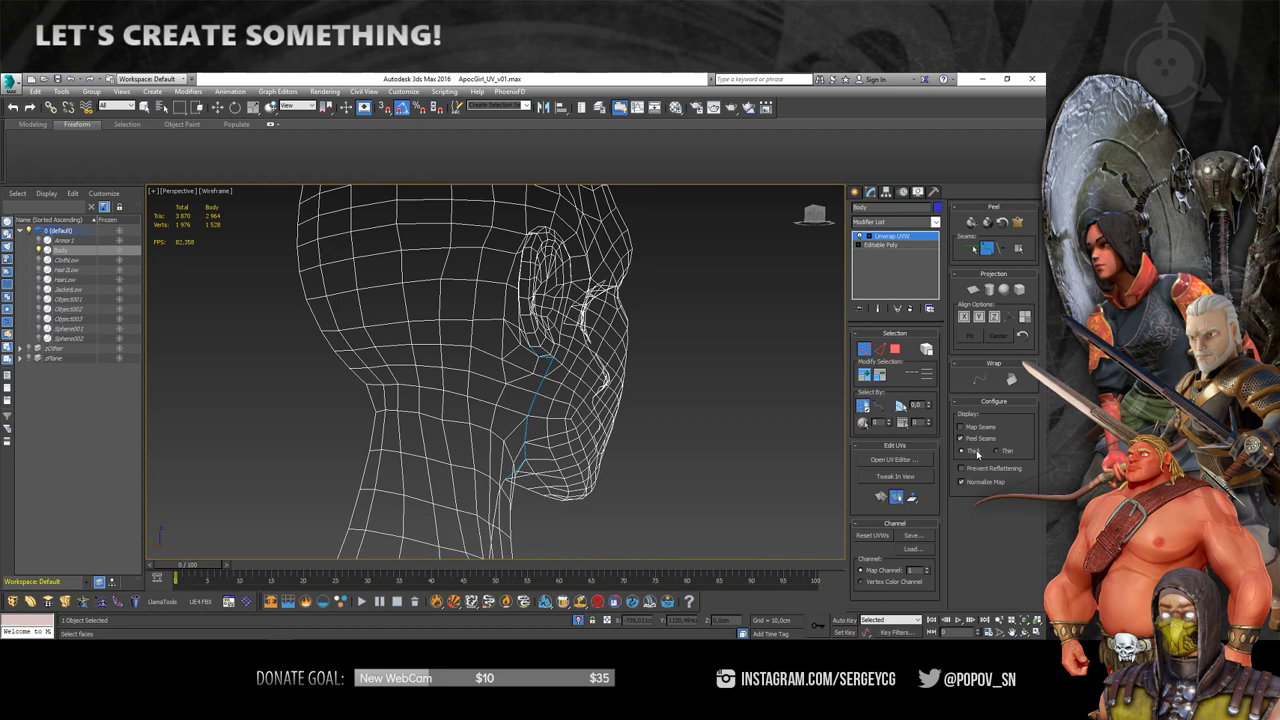
{"action": "key", "text": "F3"}
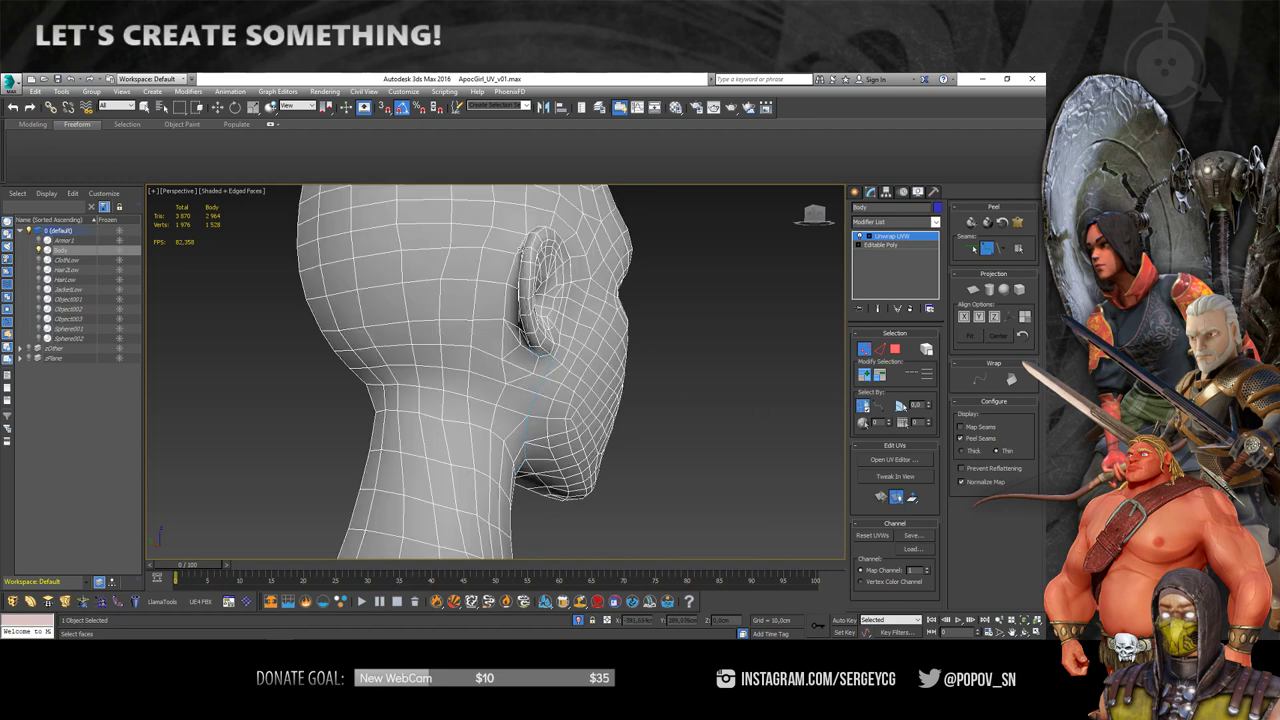
- Frame the head and shoulders and close in on the ear from a three-quarter angle
{"action": "middle_click_drag", "start_coordinate": [500, 380], "coordinate": [509, 420], "text": "alt"}
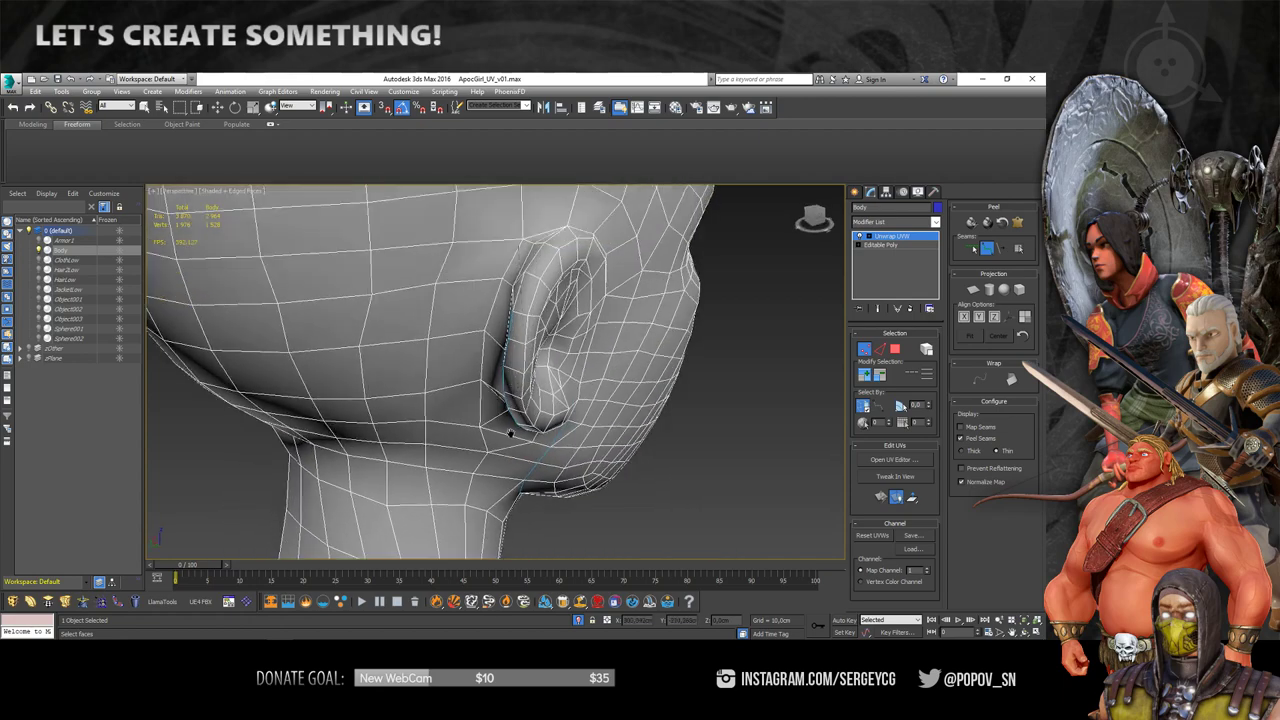
{"action": "scroll", "coordinate": [509, 420], "scroll_direction": "up", "scroll_amount": 2}
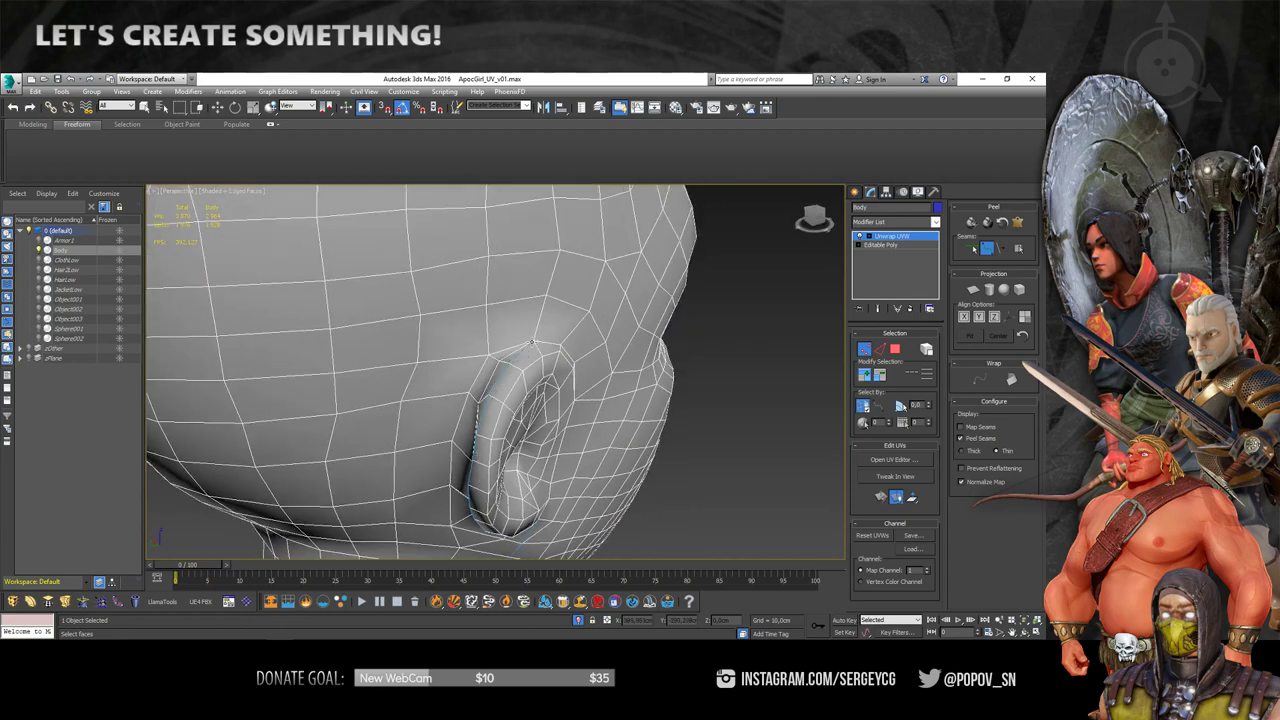
{"action": "key", "text": "z"}
{"action": "mouse_move", "coordinate": [555, 427]}
{"action": "middle_mouse_down", "text": "alt"}
{"action": "mouse_move", "coordinate": [485, 404]}
{"action": "mouse_move", "coordinate": [475, 360]}
{"action": "mouse_move", "coordinate": [445, 367]}
{"action": "mouse_move", "coordinate": [423, 419]}
{"action": "middle_mouse_up", "text": "alt"}
{"action": "scroll", "coordinate": [475, 360], "scroll_direction": "up", "scroll_amount": 2}
{"action": "scroll", "coordinate": [476, 491], "scroll_direction": "up", "scroll_amount": 5}
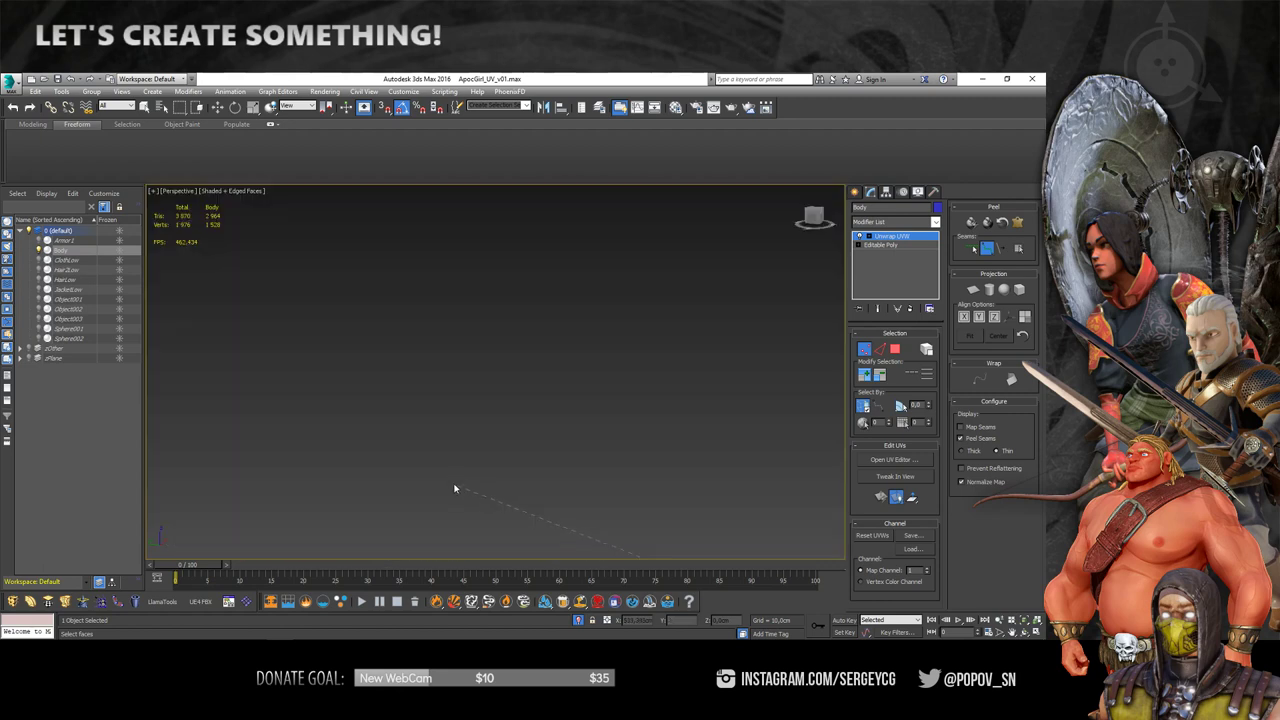
{"action": "scroll", "coordinate": [457, 486], "scroll_direction": "down", "scroll_amount": 2}
{"action": "scroll", "coordinate": [447, 471], "scroll_direction": "down", "scroll_amount": 2}
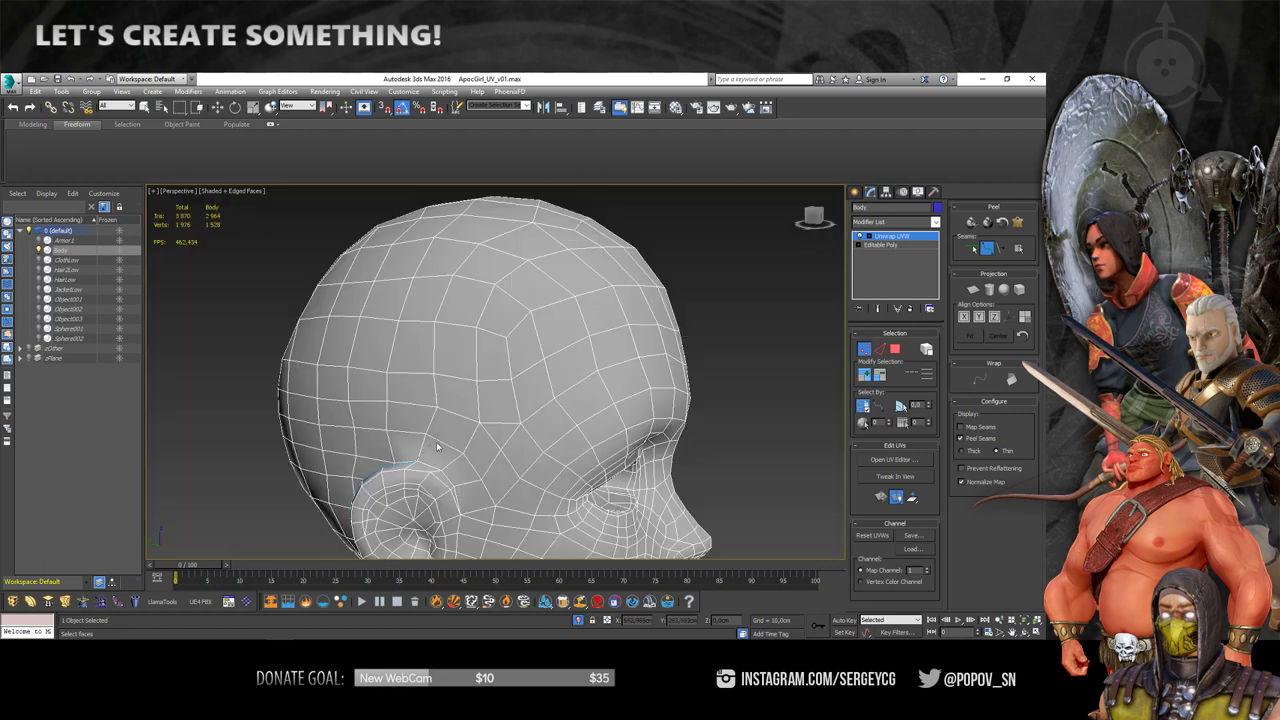
- Finish the point-to-point seam from behind the ear up to the crown
{"action": "left_click", "coordinate": [533, 217]}
{"action": "mouse_move", "coordinate": [555, 296]}
{"action": "middle_mouse_down", "text": "alt"}
{"action": "mouse_move", "coordinate": [545, 380]}
{"action": "mouse_move", "coordinate": [535, 366]}
{"action": "mouse_move", "coordinate": [513, 387]}
{"action": "mouse_move", "coordinate": [503, 331]}
{"action": "mouse_move", "coordinate": [571, 386]}
{"action": "mouse_move", "coordinate": [542, 381]}
{"action": "mouse_move", "coordinate": [566, 463]}
{"action": "mouse_move", "coordinate": [568, 583]}
{"action": "middle_mouse_up", "text": "alt"}
{"action": "scroll", "coordinate": [560, 300], "scroll_direction": "down", "scroll_amount": 3}
{"action": "scroll", "coordinate": [542, 384], "scroll_direction": "up", "scroll_amount": 4}
{"action": "scroll", "coordinate": [535, 366], "scroll_direction": "down", "scroll_amount": 2}
{"action": "scroll", "coordinate": [513, 387], "scroll_direction": "up", "scroll_amount": 3}
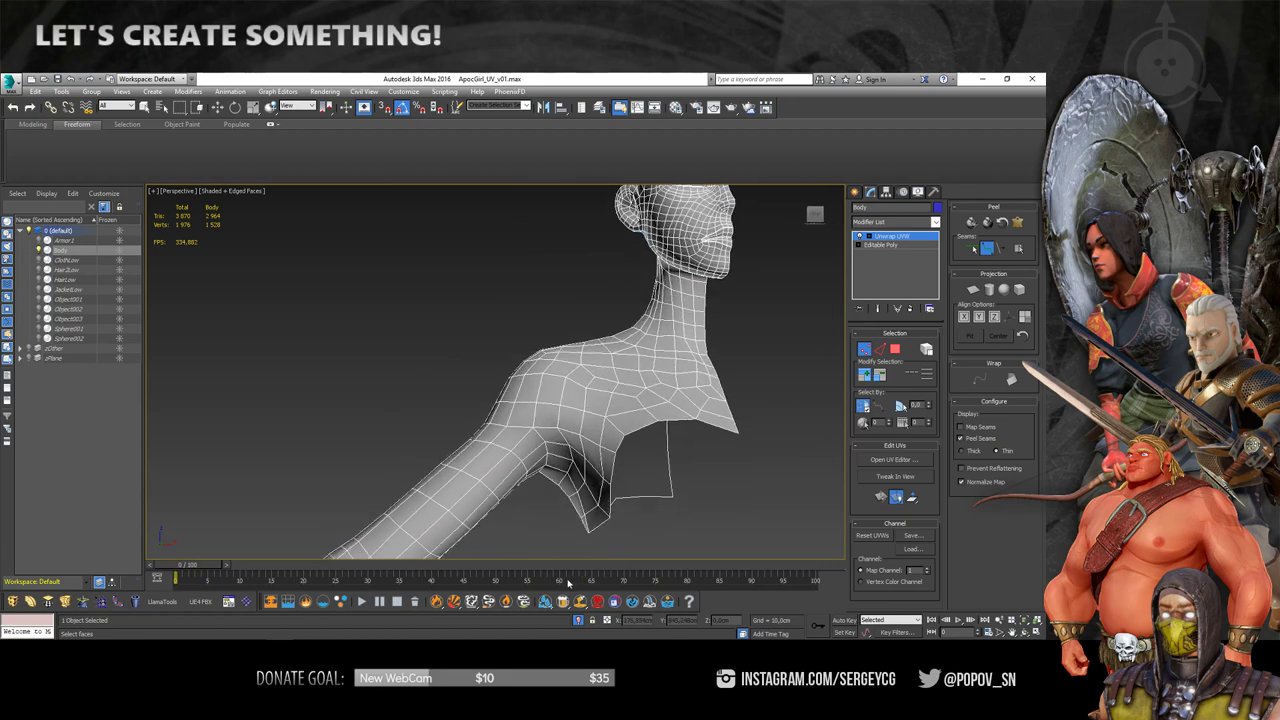
- Compare the body's shoulder against the jacket in wireframe, then isolate the Body again
{"action": "left_click", "coordinate": [578, 621]}
{"action": "scroll", "coordinate": [425, 367], "scroll_direction": "up", "scroll_amount": 2}
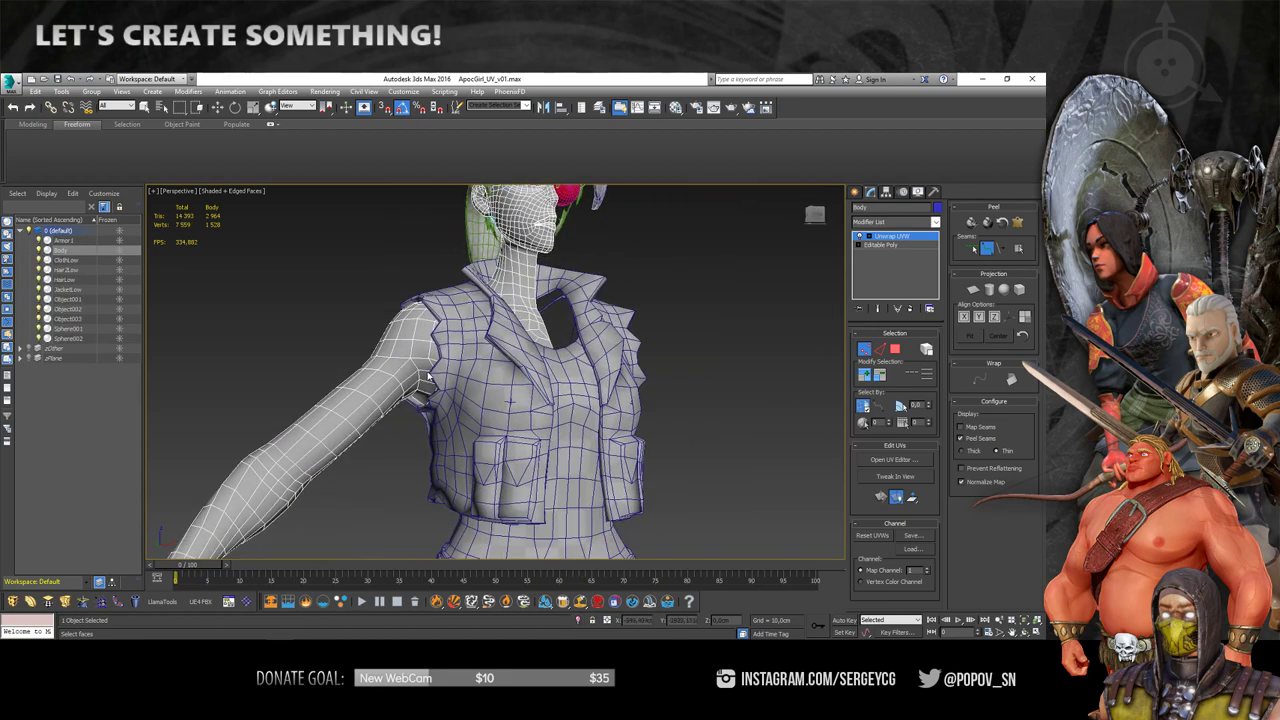
{"action": "key", "text": "F3"}
{"action": "scroll", "coordinate": [442, 405], "scroll_direction": "up", "scroll_amount": 3}
{"action": "middle_click_drag", "start_coordinate": [441, 381], "coordinate": [438, 409]}
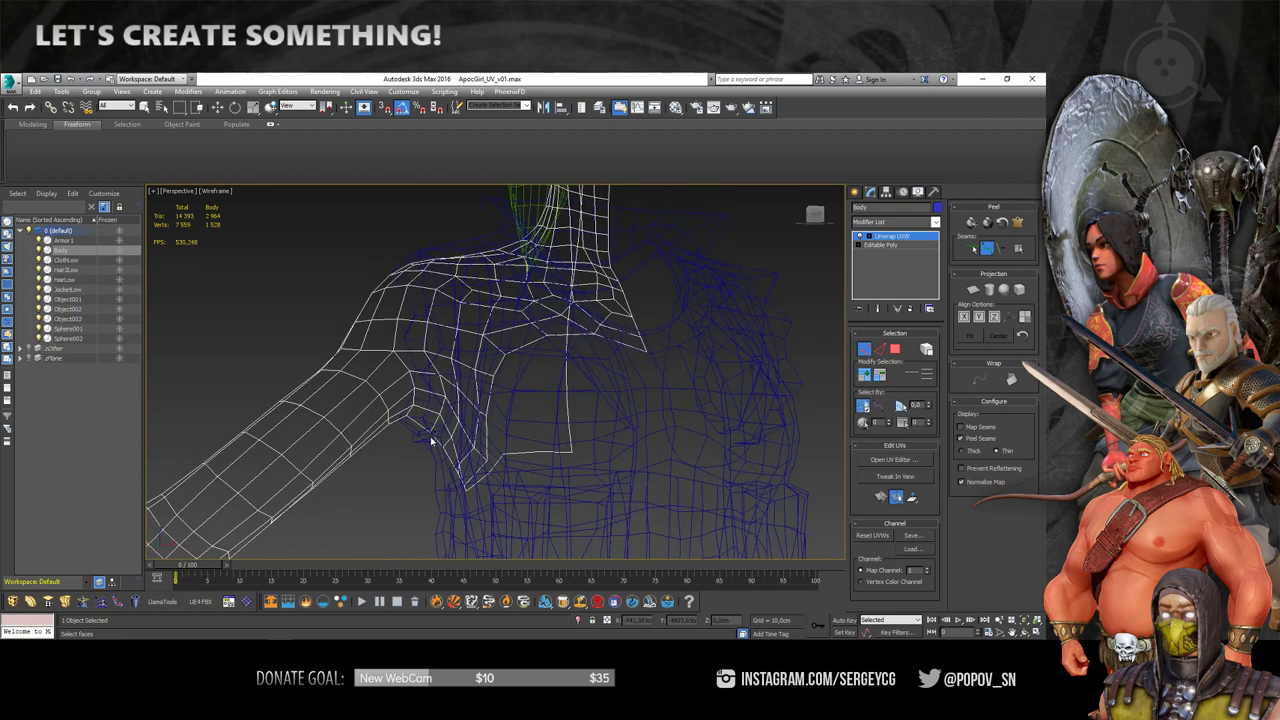
{"action": "key", "text": "F3"}
{"action": "key", "text": "F3"}
{"action": "key", "text": "F3"}
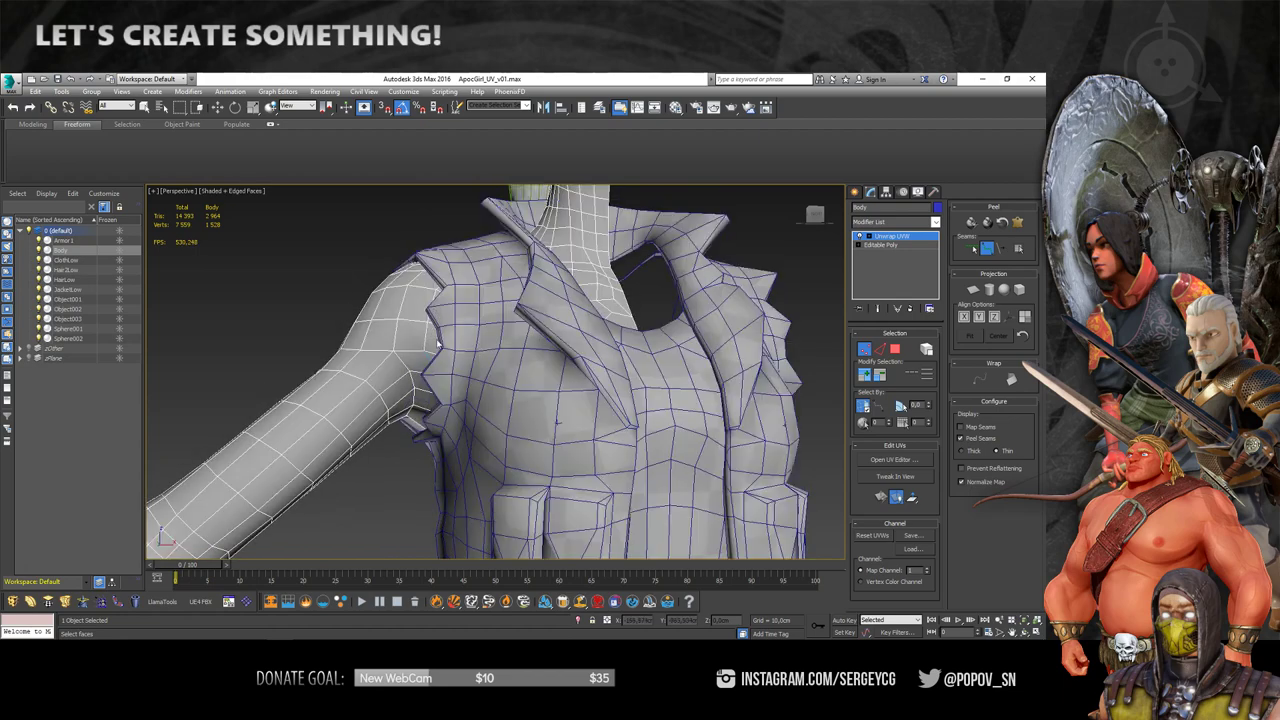
{"action": "key", "text": "F3"}
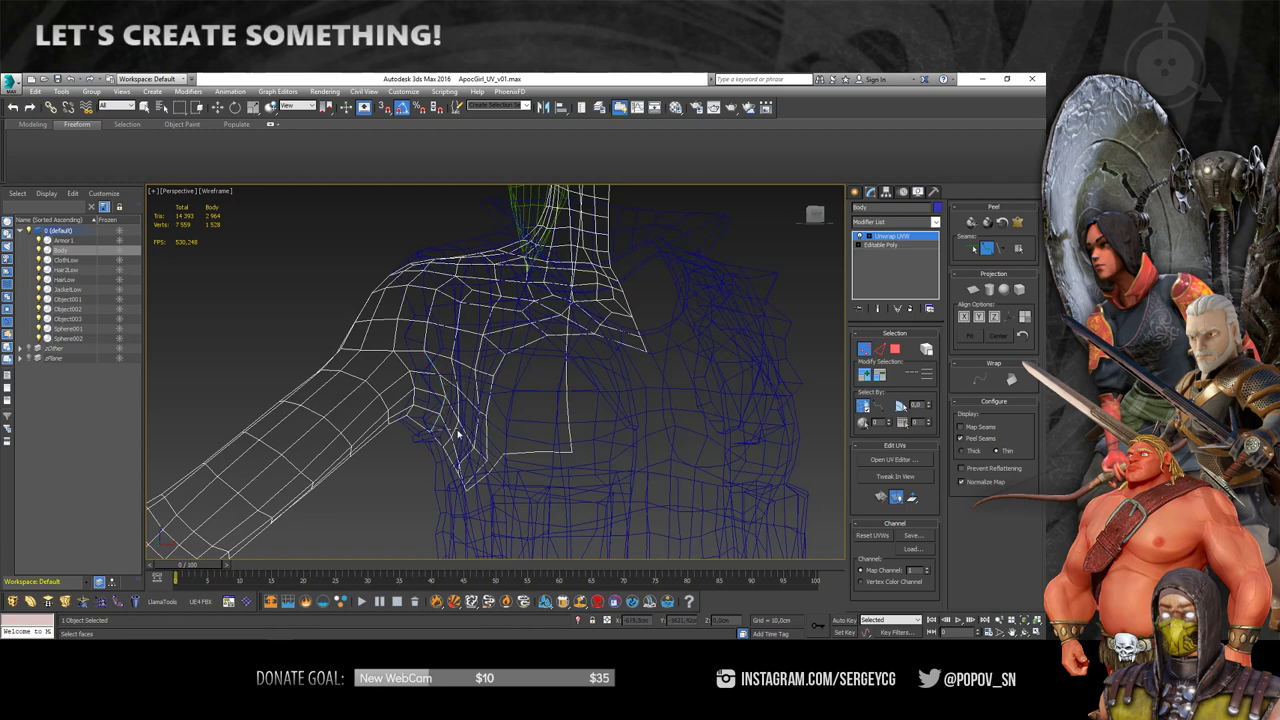
{"action": "mouse_move", "coordinate": [458, 432]}
{"action": "middle_mouse_down", "text": "alt"}
{"action": "mouse_move", "coordinate": [480, 434]}
{"action": "mouse_move", "coordinate": [375, 425]}
{"action": "middle_mouse_up", "text": "alt"}
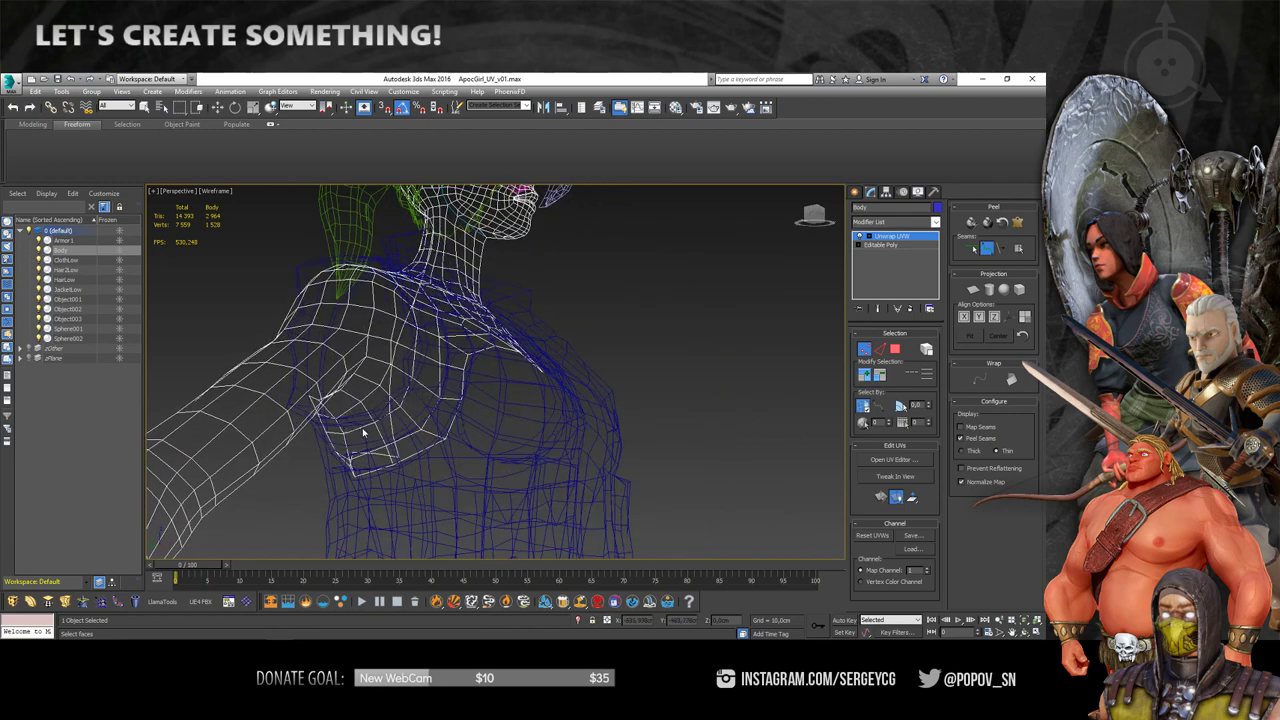
{"action": "key", "text": "F3"}
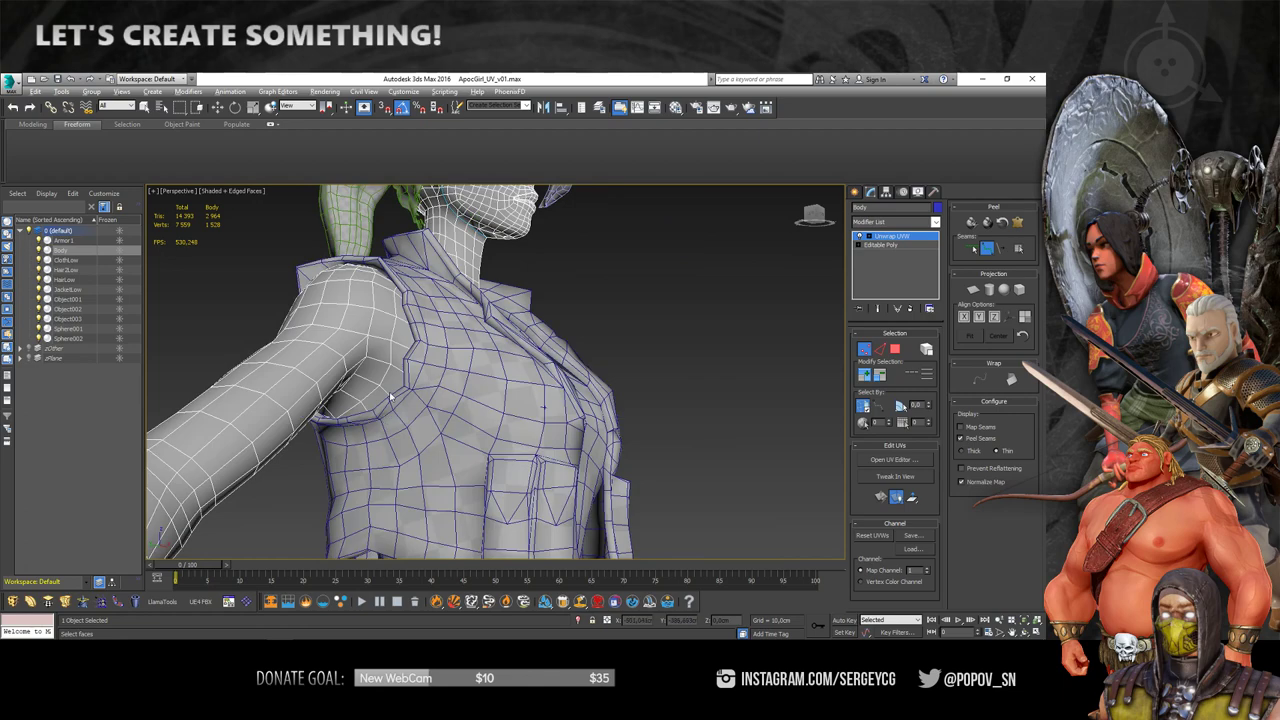
{"action": "mouse_move", "coordinate": [389, 414]}
{"action": "middle_mouse_down", "text": "alt"}
{"action": "mouse_move", "coordinate": [434, 294]}
{"action": "mouse_move", "coordinate": [383, 313]}
{"action": "middle_mouse_up", "text": "alt"}
{"action": "key", "text": "alt+q"}
- In Edge mode, pick an eye-rim edge and Loop it to select the full eye-opening loop
{"action": "mouse_move", "coordinate": [469, 291]}
{"action": "middle_mouse_down", "text": "alt"}
{"action": "mouse_move", "coordinate": [480, 293]}
{"action": "mouse_move", "coordinate": [426, 360]}
{"action": "mouse_move", "coordinate": [592, 318]}
{"action": "mouse_move", "coordinate": [471, 333]}
{"action": "middle_mouse_up", "text": "alt"}
{"action": "scroll", "coordinate": [480, 293], "scroll_direction": "up", "scroll_amount": 2}
{"action": "scroll", "coordinate": [482, 294], "scroll_direction": "up", "scroll_amount": 2}
{"action": "scroll", "coordinate": [484, 294], "scroll_direction": "up", "scroll_amount": 3}
{"action": "scroll", "coordinate": [592, 318], "scroll_direction": "up", "scroll_amount": 4}
{"action": "scroll", "coordinate": [592, 318], "scroll_direction": "up", "scroll_amount": 1}
{"action": "scroll", "coordinate": [470, 325], "scroll_direction": "down", "scroll_amount": 2}
{"action": "scroll", "coordinate": [470, 325], "scroll_direction": "up", "scroll_amount": 2}
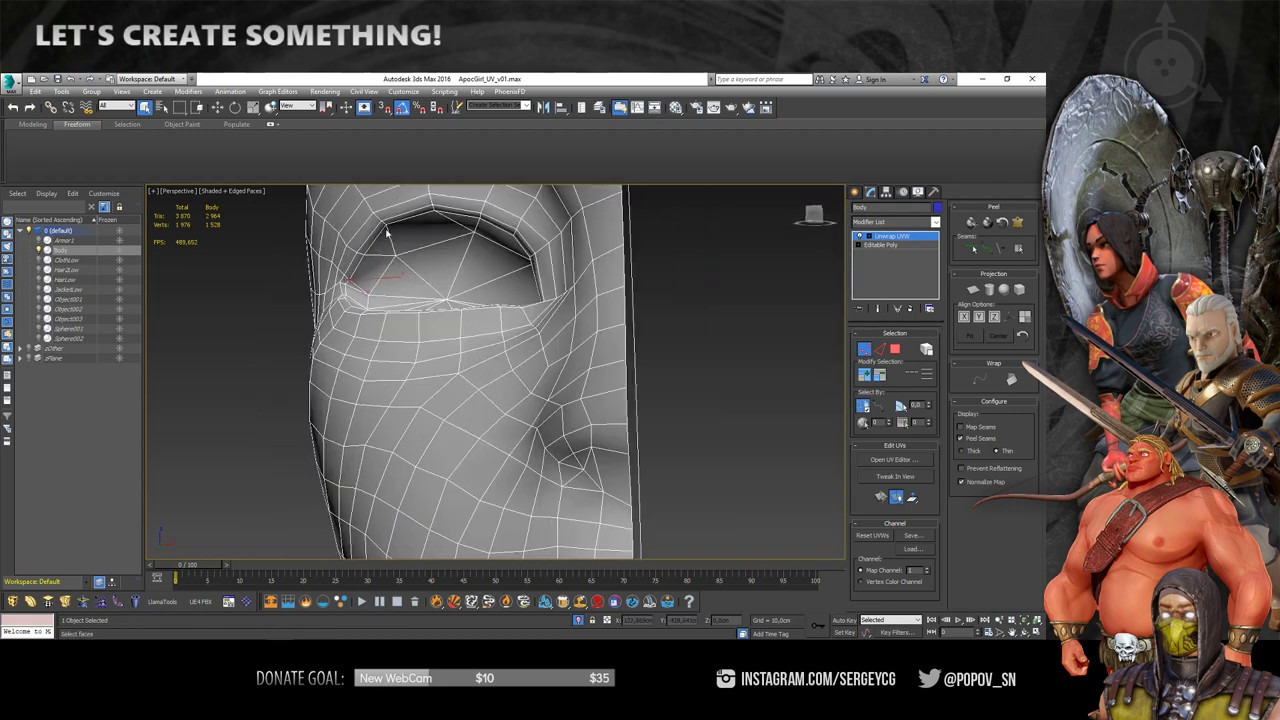
{"action": "left_click", "coordinate": [879, 350]}
{"action": "left_click", "coordinate": [911, 376]}
{"action": "mouse_move", "coordinate": [400, 300]}
{"action": "middle_mouse_down", "text": "alt"}
{"action": "mouse_move", "coordinate": [386, 293]}
{"action": "mouse_move", "coordinate": [731, 267]}
{"action": "middle_mouse_up", "text": "alt"}
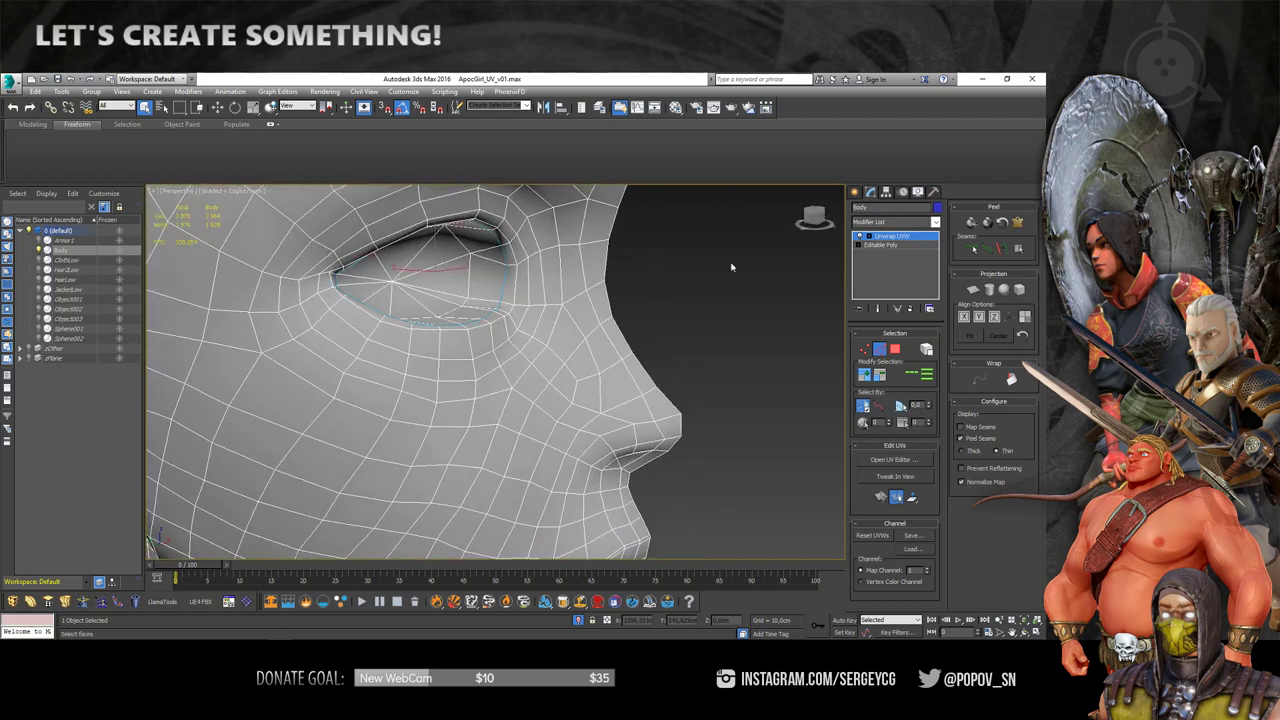
{"action": "scroll", "coordinate": [731, 267], "scroll_direction": "down", "scroll_amount": 5}
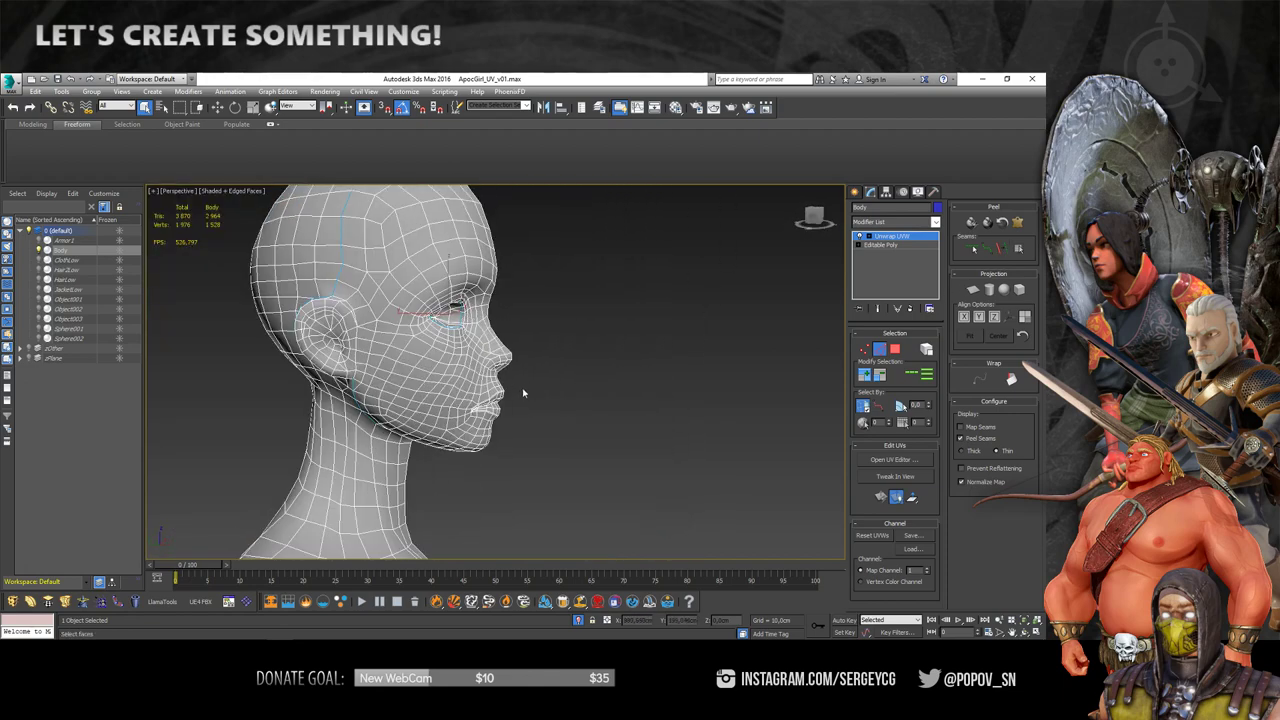
{"action": "scroll", "coordinate": [522, 393], "scroll_direction": "up", "scroll_amount": 5}
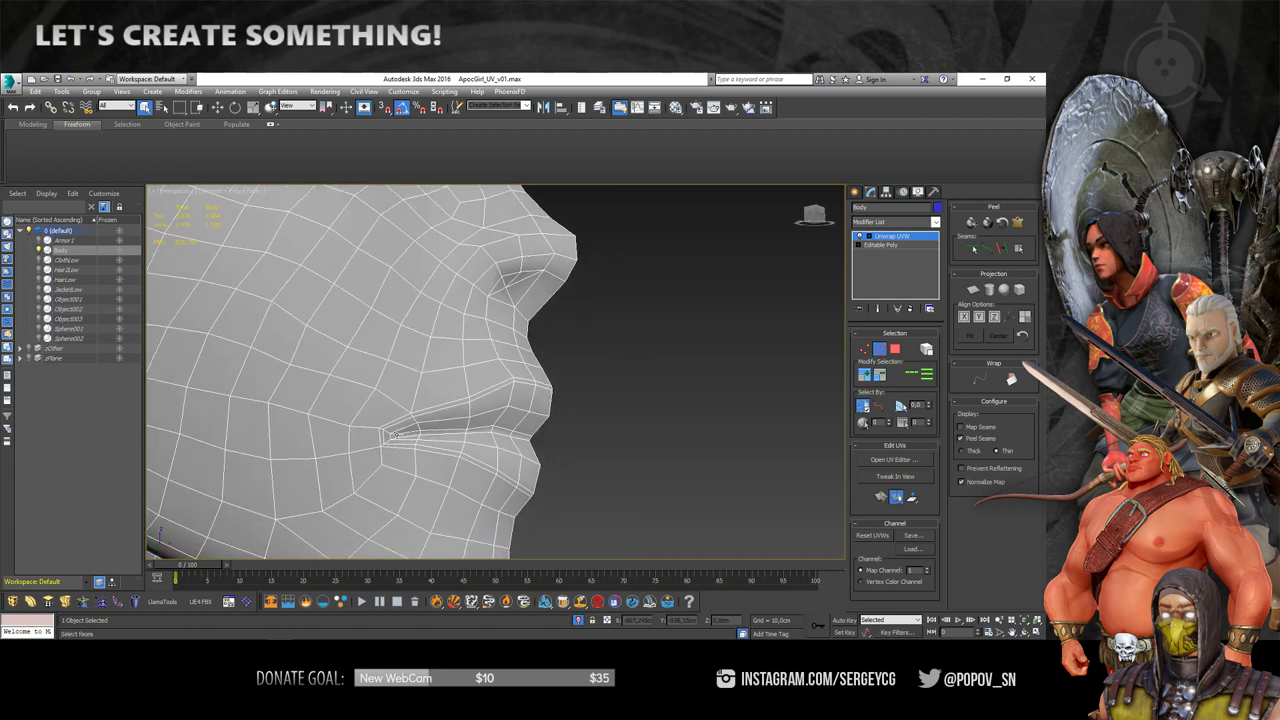
- Draw a Point-to-Point seam along the lip edge, starting at the mouth-corner vertex
{"action": "scroll", "coordinate": [393, 436], "scroll_direction": "up", "scroll_amount": 4}
{"action": "scroll", "coordinate": [442, 439], "scroll_direction": "down", "scroll_amount": 4}
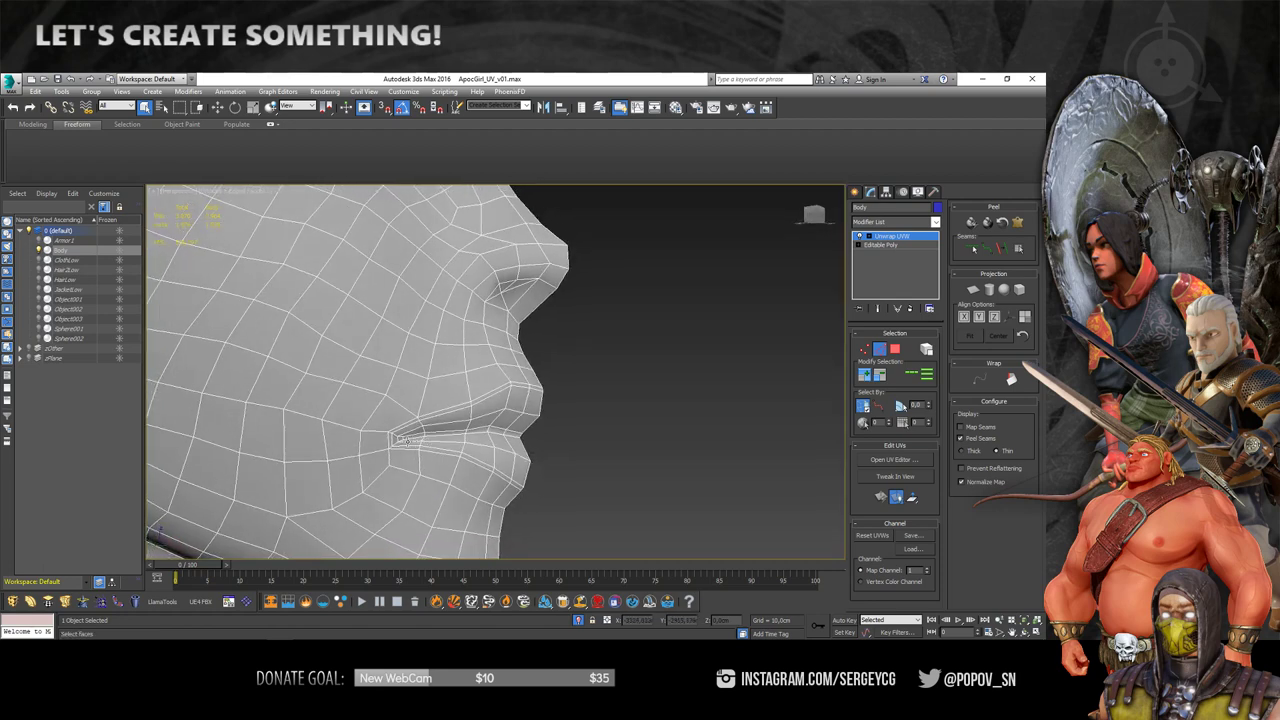
{"action": "scroll", "coordinate": [405, 440], "scroll_direction": "up", "scroll_amount": 4}
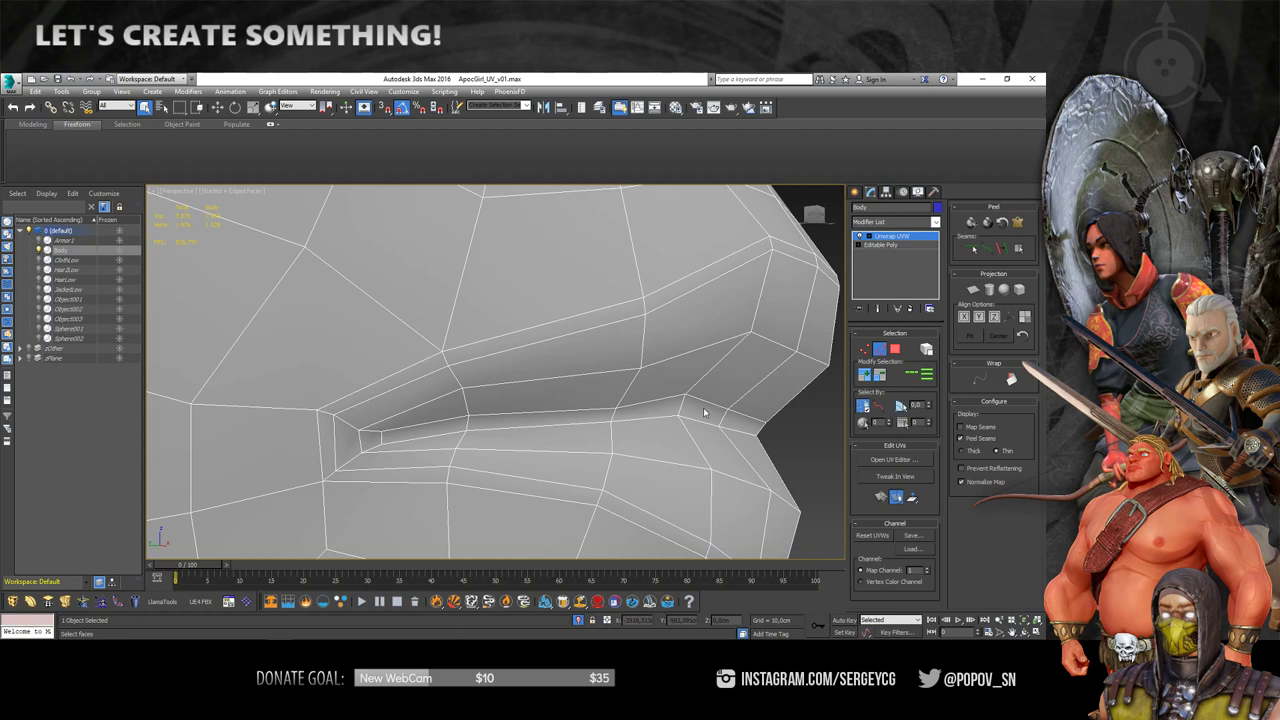
{"action": "left_click", "coordinate": [381, 432]}
{"action": "scroll", "coordinate": [507, 337], "scroll_direction": "down", "scroll_amount": 5}
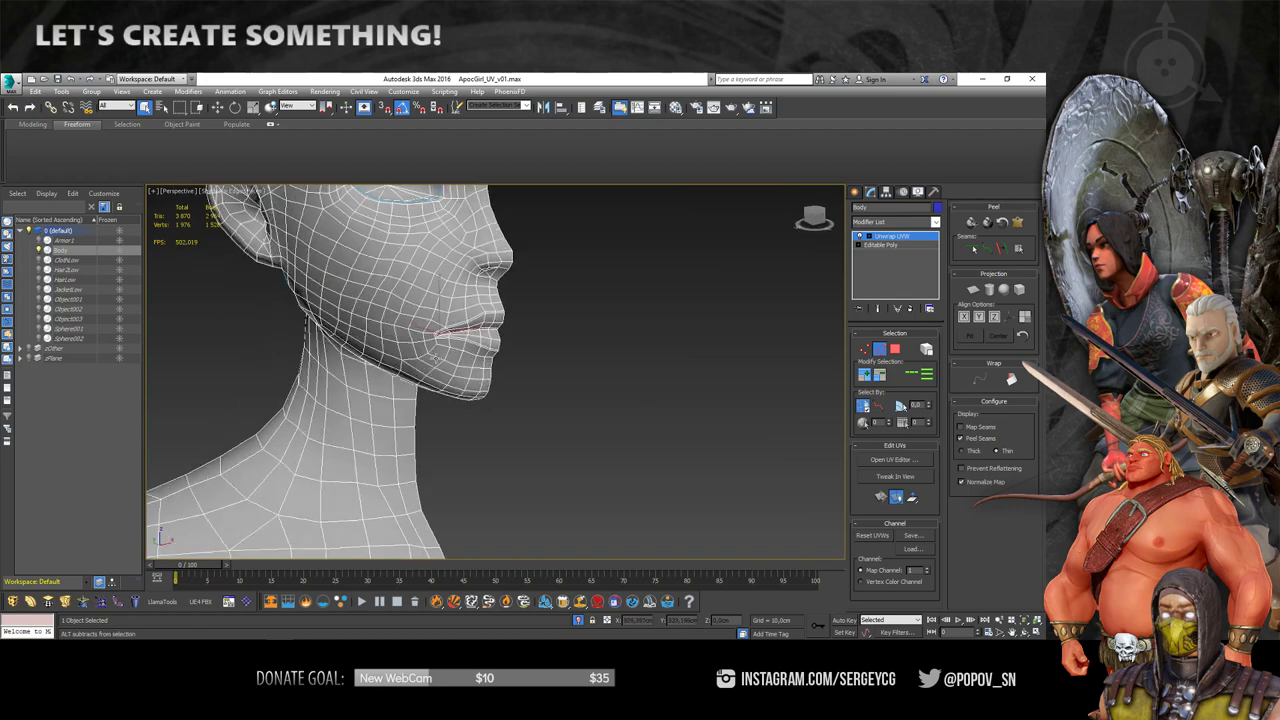
{"action": "scroll", "coordinate": [474, 320], "scroll_direction": "up", "scroll_amount": 2}
{"action": "middle_click_drag", "start_coordinate": [474, 321], "coordinate": [500, 345], "text": "alt"}
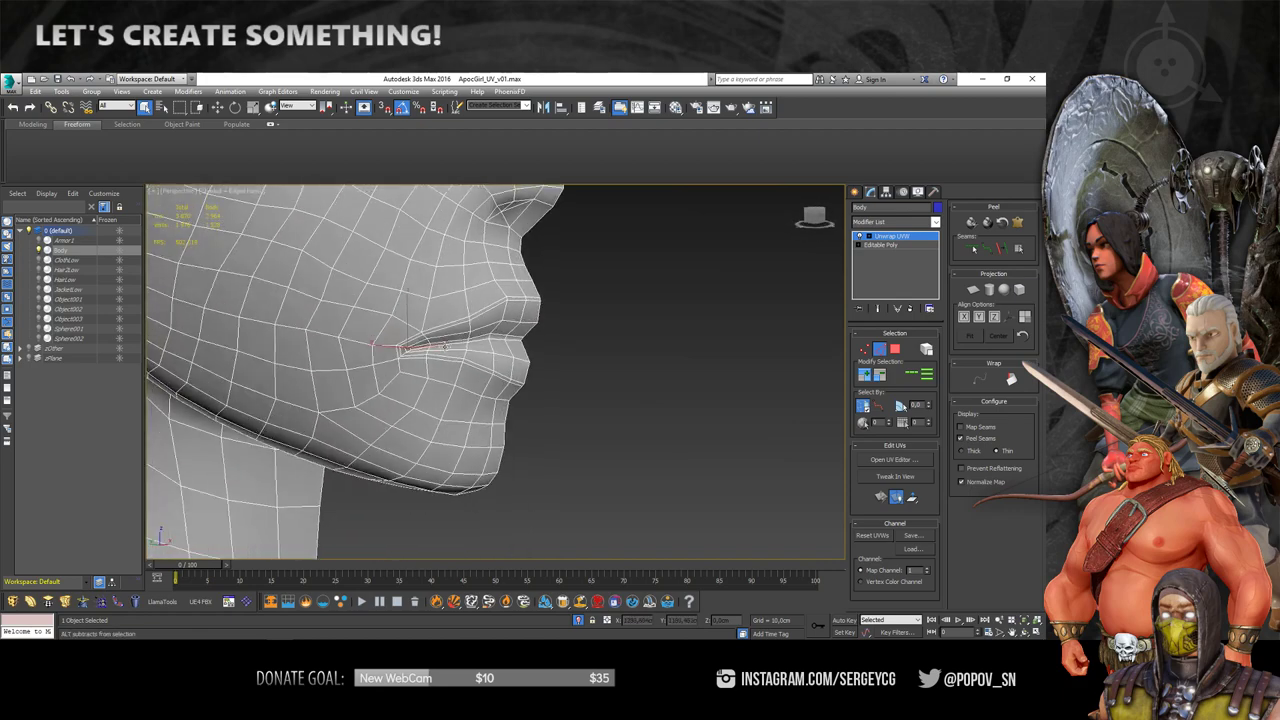
{"action": "scroll", "coordinate": [421, 360], "scroll_direction": "up", "scroll_amount": 5}
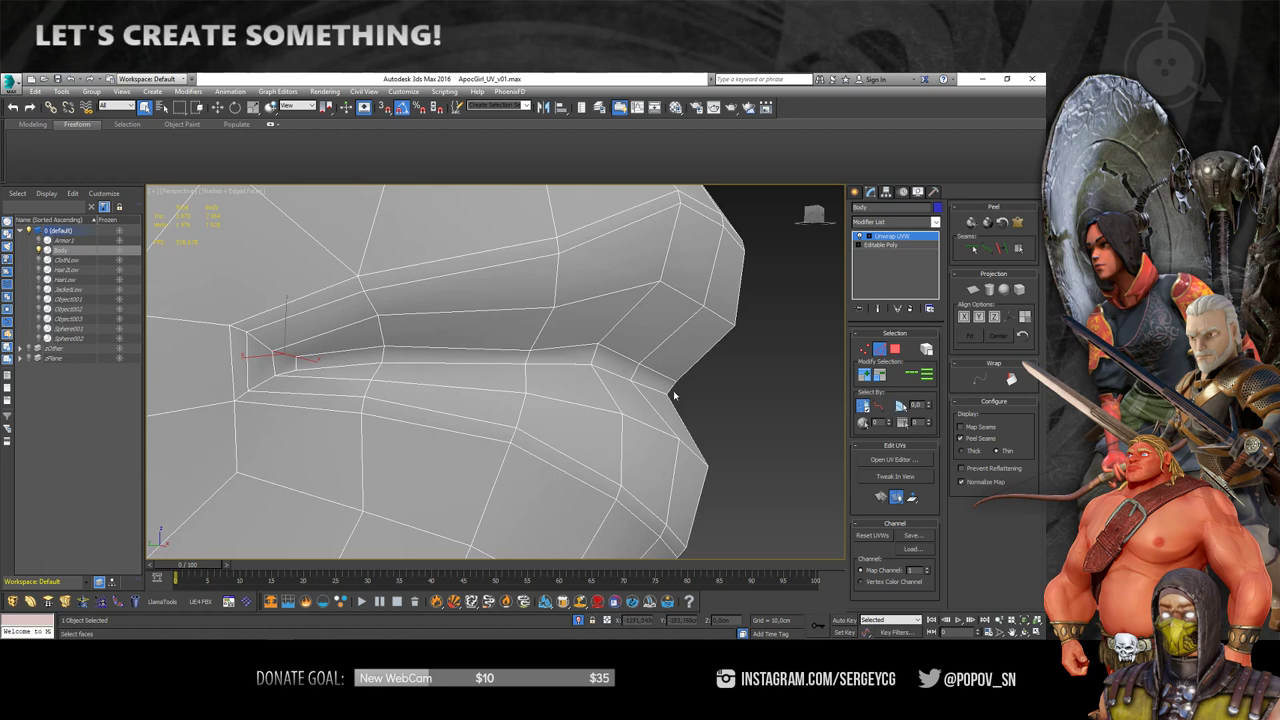
{"action": "left_click", "coordinate": [987, 249]}
{"action": "left_click", "coordinate": [668, 395]}
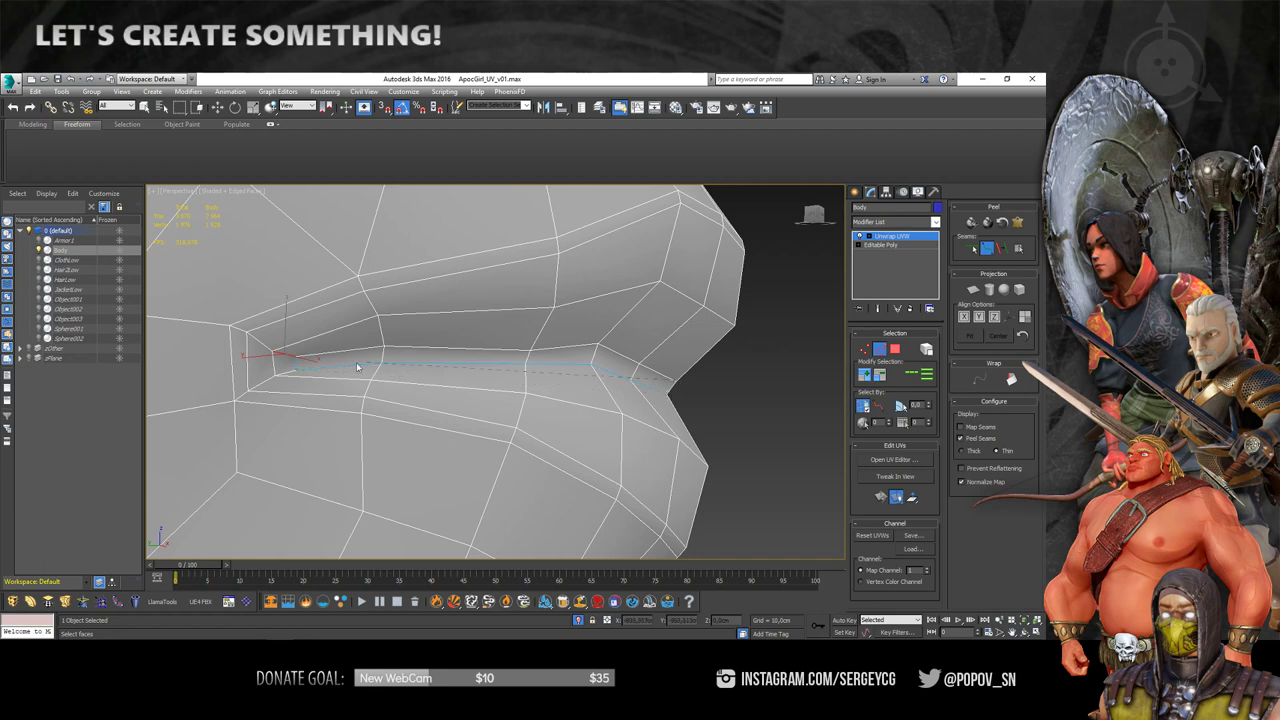
{"action": "scroll", "coordinate": [299, 360], "scroll_direction": "down", "scroll_amount": 6}
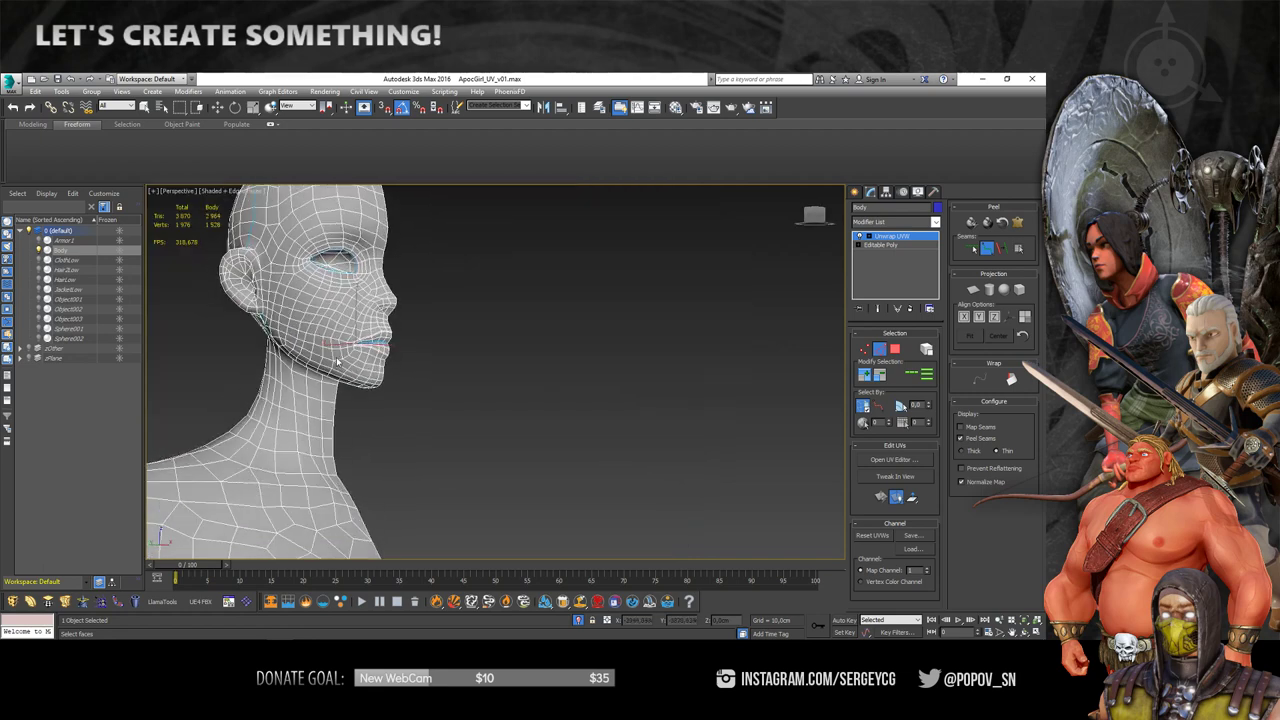
- Extend the Point-to-Point seam down to the next neck vertex below the jaw
{"action": "scroll", "coordinate": [389, 348], "scroll_direction": "up", "scroll_amount": 2}
{"action": "scroll", "coordinate": [389, 348], "scroll_direction": "down", "scroll_amount": 5}
{"action": "mouse_move", "coordinate": [420, 350]}
{"action": "middle_mouse_down"}
{"action": "mouse_move", "coordinate": [525, 352]}
{"action": "mouse_move", "coordinate": [513, 352]}
{"action": "middle_mouse_up"}
{"action": "scroll", "coordinate": [498, 369], "scroll_direction": "up", "scroll_amount": 7}
{"action": "scroll", "coordinate": [485, 357], "scroll_direction": "down", "scroll_amount": 5}
{"action": "scroll", "coordinate": [515, 352], "scroll_direction": "down", "scroll_amount": 3}
{"action": "scroll", "coordinate": [513, 352], "scroll_direction": "up", "scroll_amount": 2}
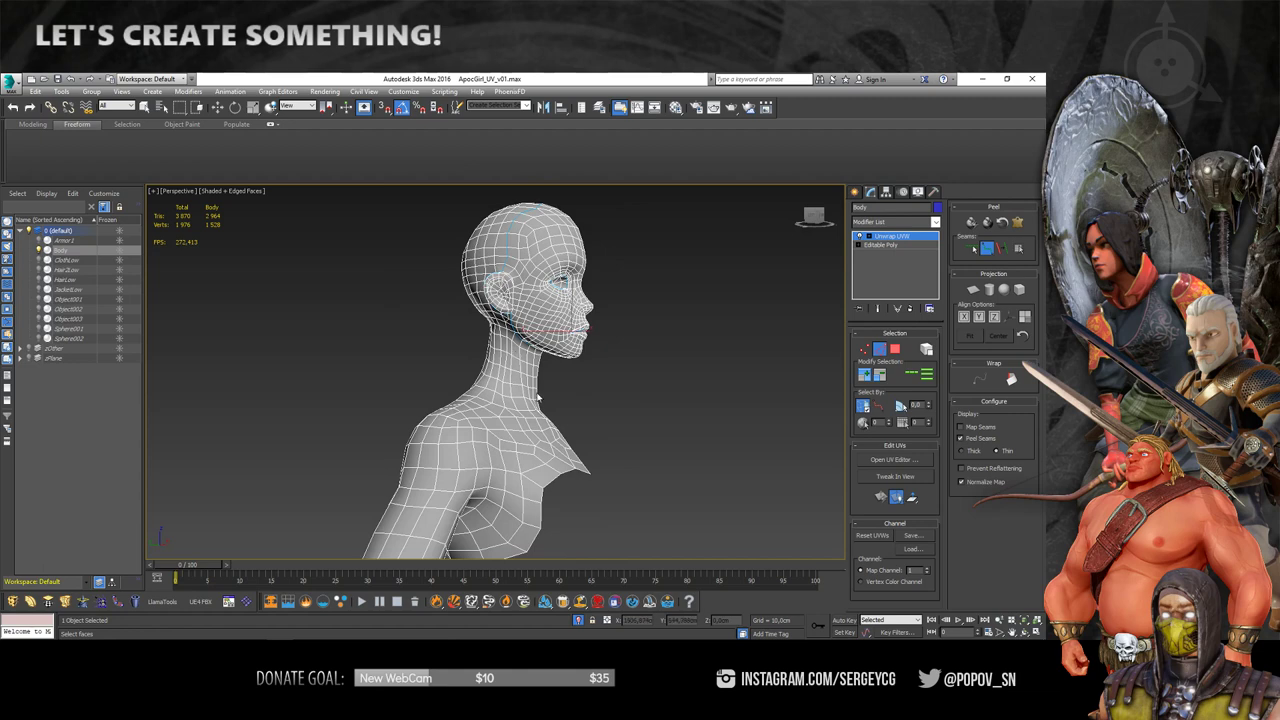
{"action": "mouse_move", "coordinate": [508, 405]}
{"action": "middle_mouse_down", "text": "alt"}
{"action": "mouse_move", "coordinate": [479, 413]}
{"action": "mouse_move", "coordinate": [506, 316]}
{"action": "mouse_move", "coordinate": [517, 357]}
{"action": "mouse_move", "coordinate": [551, 376]}
{"action": "mouse_move", "coordinate": [610, 332]}
{"action": "mouse_move", "coordinate": [622, 342]}
{"action": "mouse_move", "coordinate": [650, 326]}
{"action": "middle_mouse_up", "text": "alt"}
{"action": "scroll", "coordinate": [506, 316], "scroll_direction": "up", "scroll_amount": 3}
{"action": "scroll", "coordinate": [531, 339], "scroll_direction": "down", "scroll_amount": 2}
{"action": "scroll", "coordinate": [525, 348], "scroll_direction": "up", "scroll_amount": 3}
{"action": "scroll", "coordinate": [517, 357], "scroll_direction": "down", "scroll_amount": 2}
{"action": "scroll", "coordinate": [512, 392], "scroll_direction": "up", "scroll_amount": 3}
{"action": "scroll", "coordinate": [551, 376], "scroll_direction": "up", "scroll_amount": 2}
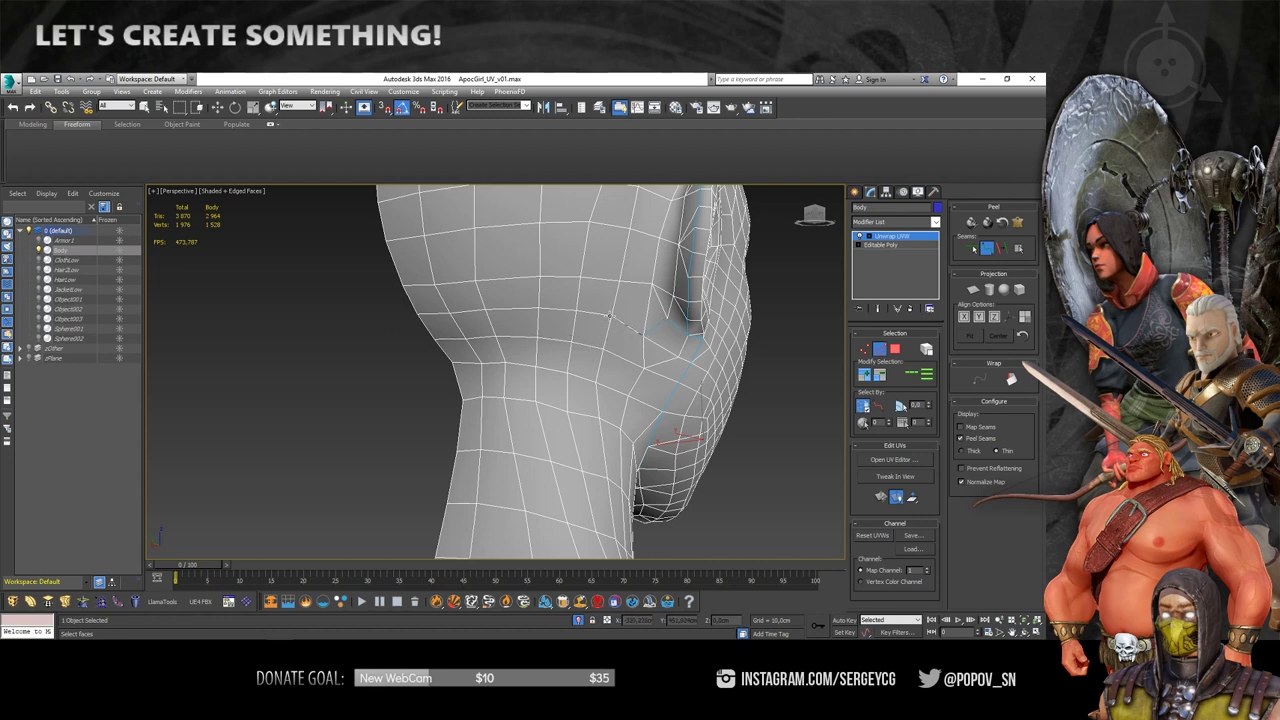
{"action": "left_click", "coordinate": [600, 349]}
- Orbit around the side and back of the head, then bring the shoulders and arm into view
{"action": "scroll", "coordinate": [440, 348], "scroll_direction": "down", "scroll_amount": 5}
{"action": "middle_click_drag", "start_coordinate": [440, 348], "coordinate": [462, 364], "text": "alt"}
{"action": "scroll", "coordinate": [466, 368], "scroll_direction": "up", "scroll_amount": 2}
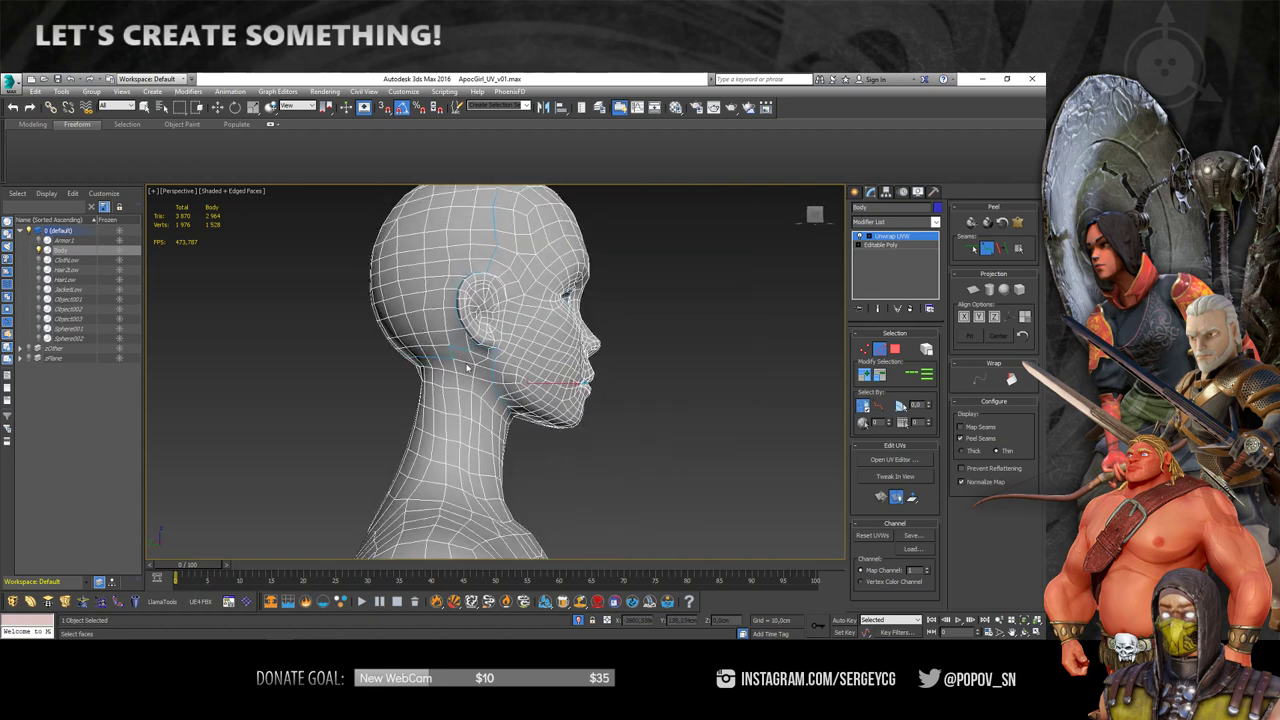
{"action": "scroll", "coordinate": [470, 360], "scroll_direction": "up", "scroll_amount": 3}
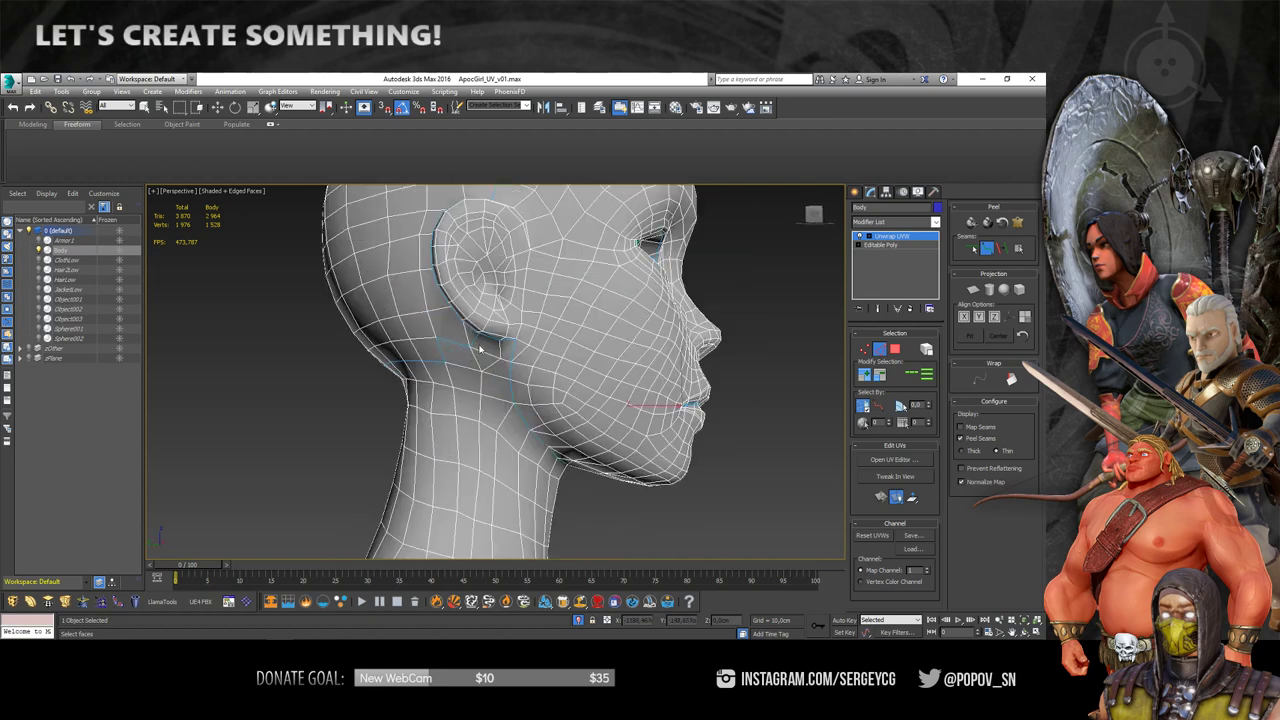
{"action": "scroll", "coordinate": [480, 349], "scroll_direction": "down", "scroll_amount": 3}
{"action": "mouse_move", "coordinate": [480, 349]}
{"action": "middle_mouse_down", "text": "alt"}
{"action": "mouse_move", "coordinate": [499, 370]}
{"action": "mouse_move", "coordinate": [515, 358]}
{"action": "middle_mouse_up", "text": "alt"}
{"action": "scroll", "coordinate": [518, 352], "scroll_direction": "up", "scroll_amount": 2}
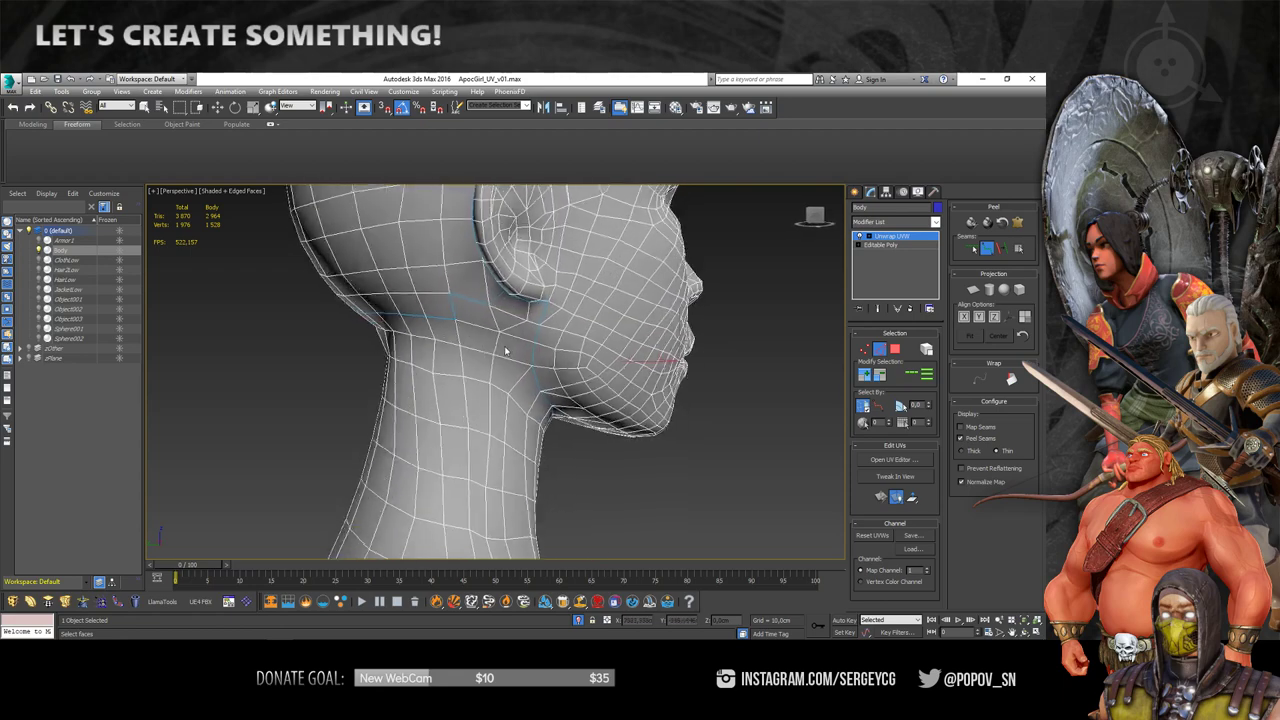
{"action": "scroll", "coordinate": [518, 352], "scroll_direction": "up", "scroll_amount": 2}
{"action": "scroll", "coordinate": [518, 352], "scroll_direction": "down", "scroll_amount": 3}
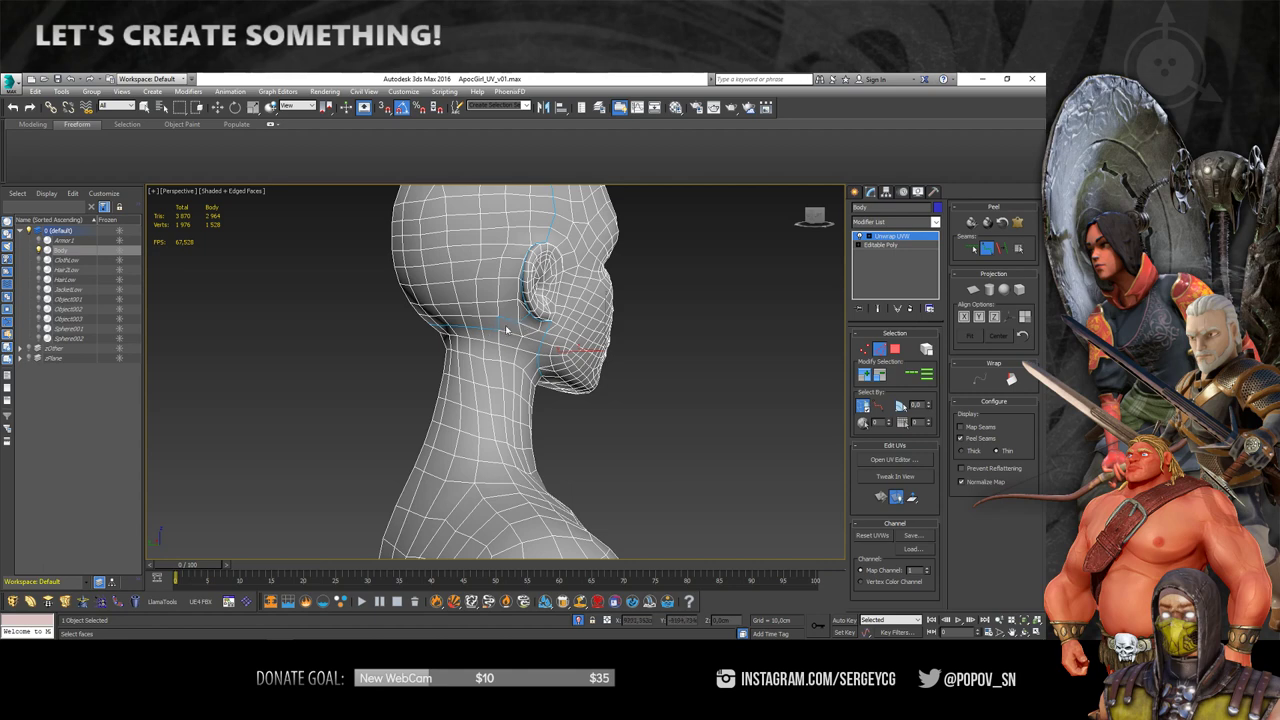
{"action": "mouse_move", "coordinate": [506, 330]}
{"action": "middle_mouse_down", "text": "alt"}
{"action": "mouse_move", "coordinate": [448, 369]}
{"action": "mouse_move", "coordinate": [450, 344]}
{"action": "mouse_move", "coordinate": [474, 332]}
{"action": "mouse_move", "coordinate": [507, 394]}
{"action": "mouse_move", "coordinate": [474, 363]}
{"action": "middle_mouse_up", "text": "alt"}
{"action": "scroll", "coordinate": [449, 378], "scroll_direction": "down", "scroll_amount": 4}
{"action": "scroll", "coordinate": [449, 379], "scroll_direction": "up", "scroll_amount": 3}
{"action": "scroll", "coordinate": [460, 325], "scroll_direction": "up", "scroll_amount": 2}
{"action": "scroll", "coordinate": [486, 318], "scroll_direction": "down", "scroll_amount": 2}
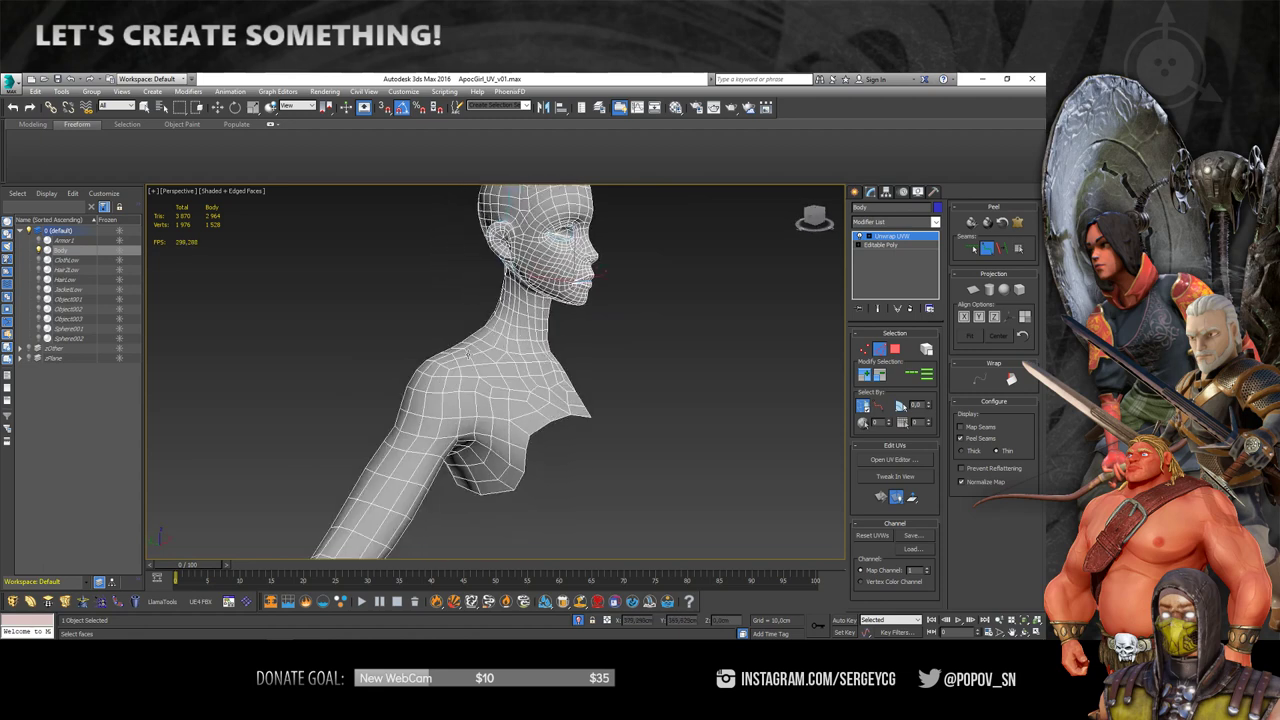
- Move down the arm to the hand and start a seam on the wrist cuff's top edge
{"action": "mouse_move", "coordinate": [375, 307]}
{"action": "middle_mouse_down"}
{"action": "mouse_move", "coordinate": [428, 271]}
{"action": "mouse_move", "coordinate": [411, 391]}
{"action": "middle_mouse_up"}
{"action": "scroll", "coordinate": [411, 391], "scroll_direction": "up", "scroll_amount": 2}
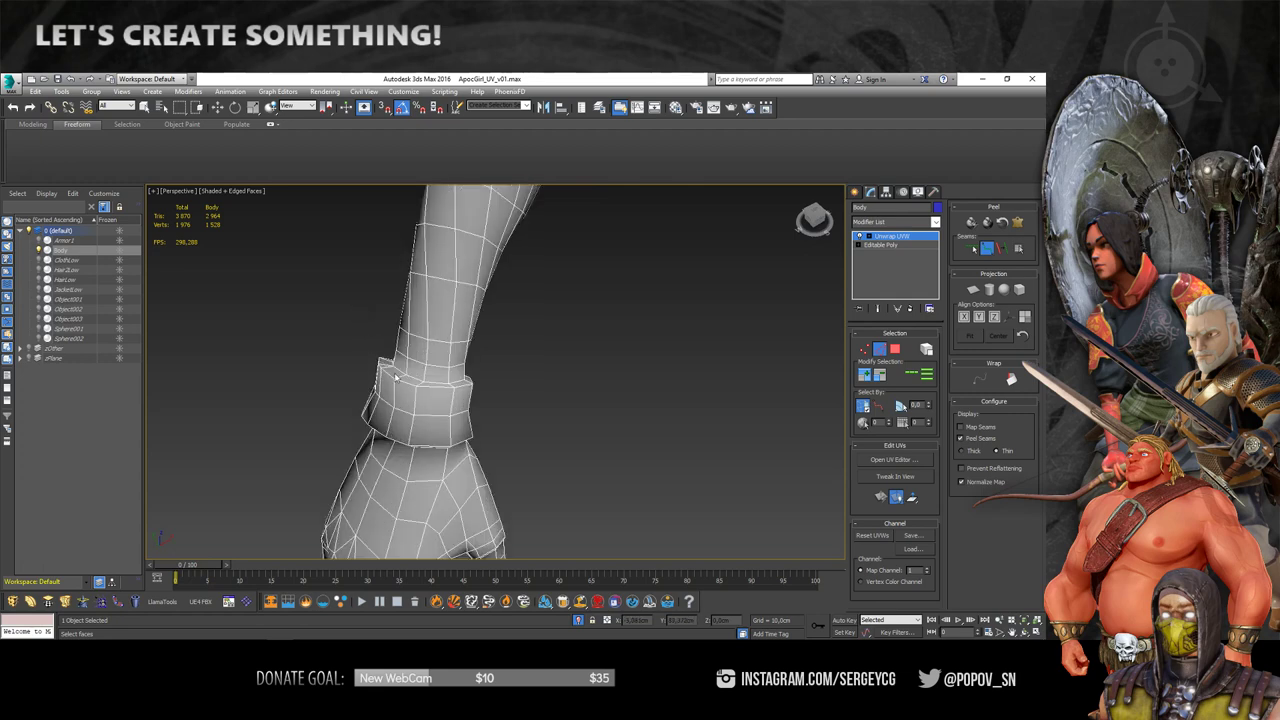
{"action": "scroll", "coordinate": [448, 384], "scroll_direction": "down", "scroll_amount": 3}
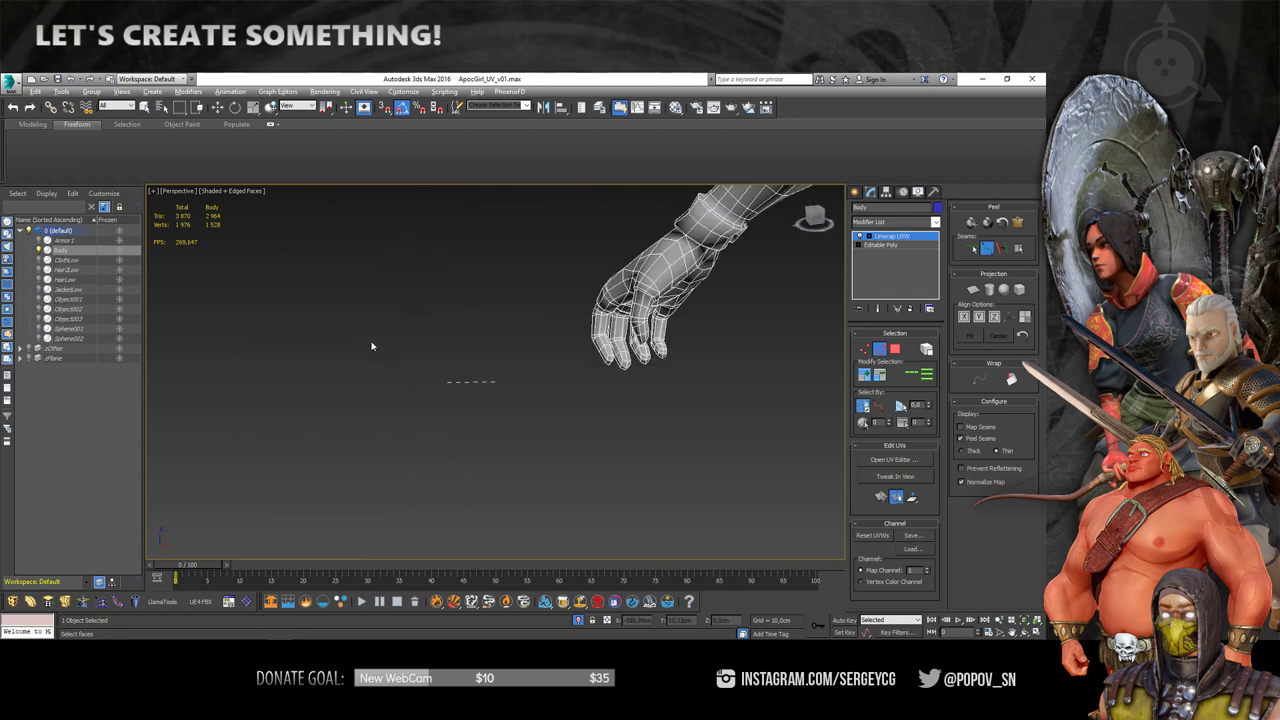
{"action": "middle_click_drag", "start_coordinate": [371, 343], "coordinate": [723, 266], "text": "alt"}
{"action": "scroll", "coordinate": [723, 266], "scroll_direction": "up", "scroll_amount": 2}
{"action": "scroll", "coordinate": [541, 319], "scroll_direction": "up", "scroll_amount": 2}
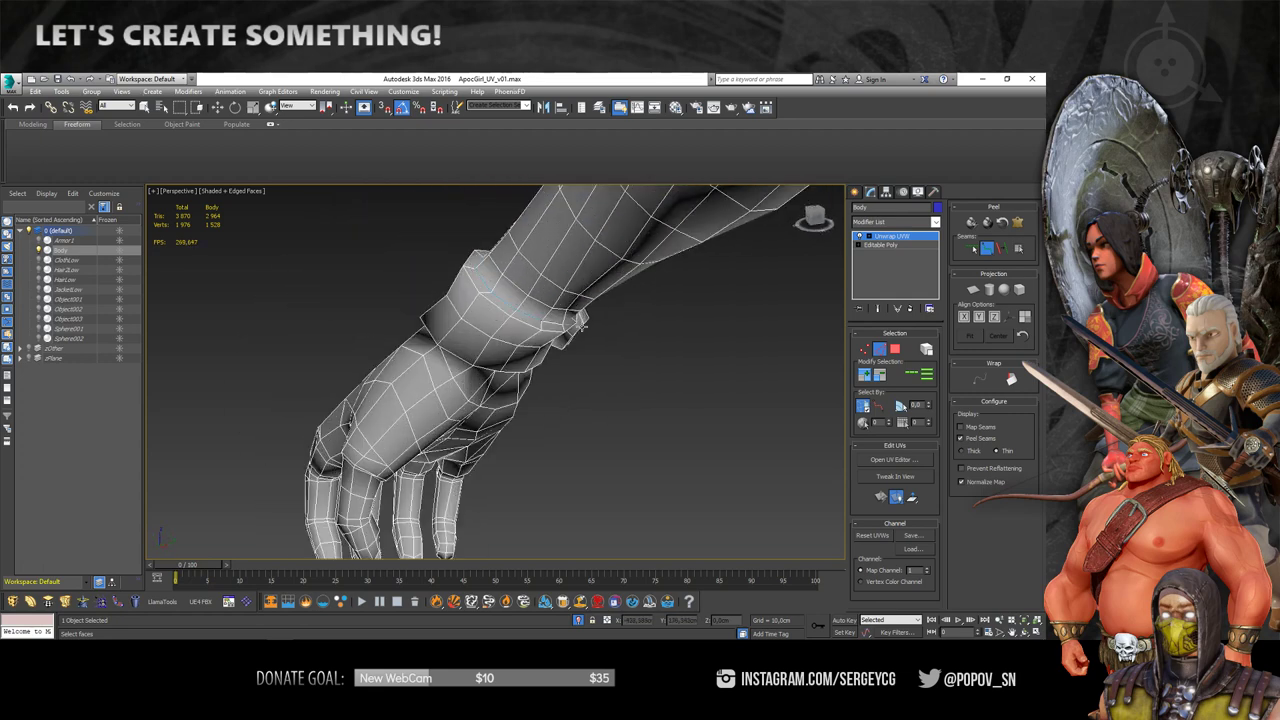
{"action": "left_click", "coordinate": [572, 318]}
- Orbit around the forearm to centre the wrist cuff in the view
{"action": "middle_click_drag", "start_coordinate": [517, 289], "coordinate": [711, 354], "text": "alt"}
{"action": "scroll", "coordinate": [523, 357], "scroll_direction": "up", "scroll_amount": 3}
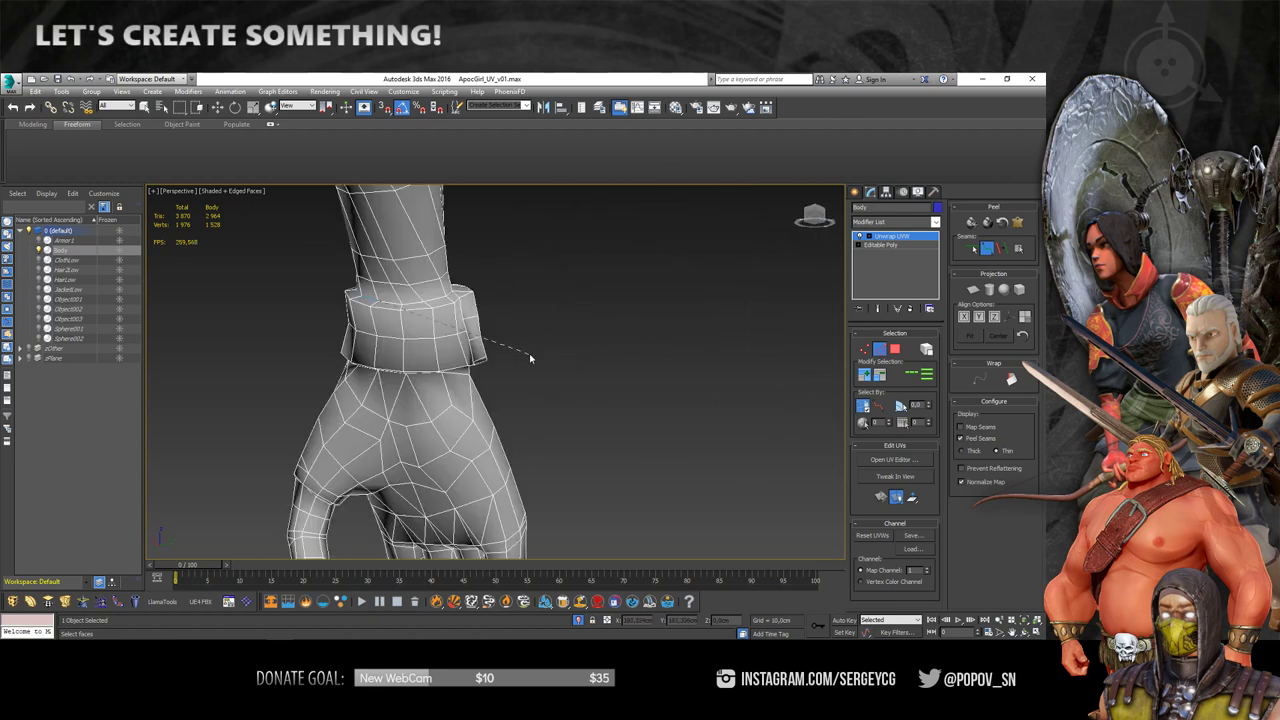
{"action": "scroll", "coordinate": [392, 304], "scroll_direction": "up", "scroll_amount": 2}
{"action": "scroll", "coordinate": [392, 304], "scroll_direction": "down", "scroll_amount": 3}
{"action": "scroll", "coordinate": [370, 285], "scroll_direction": "up", "scroll_amount": 2}
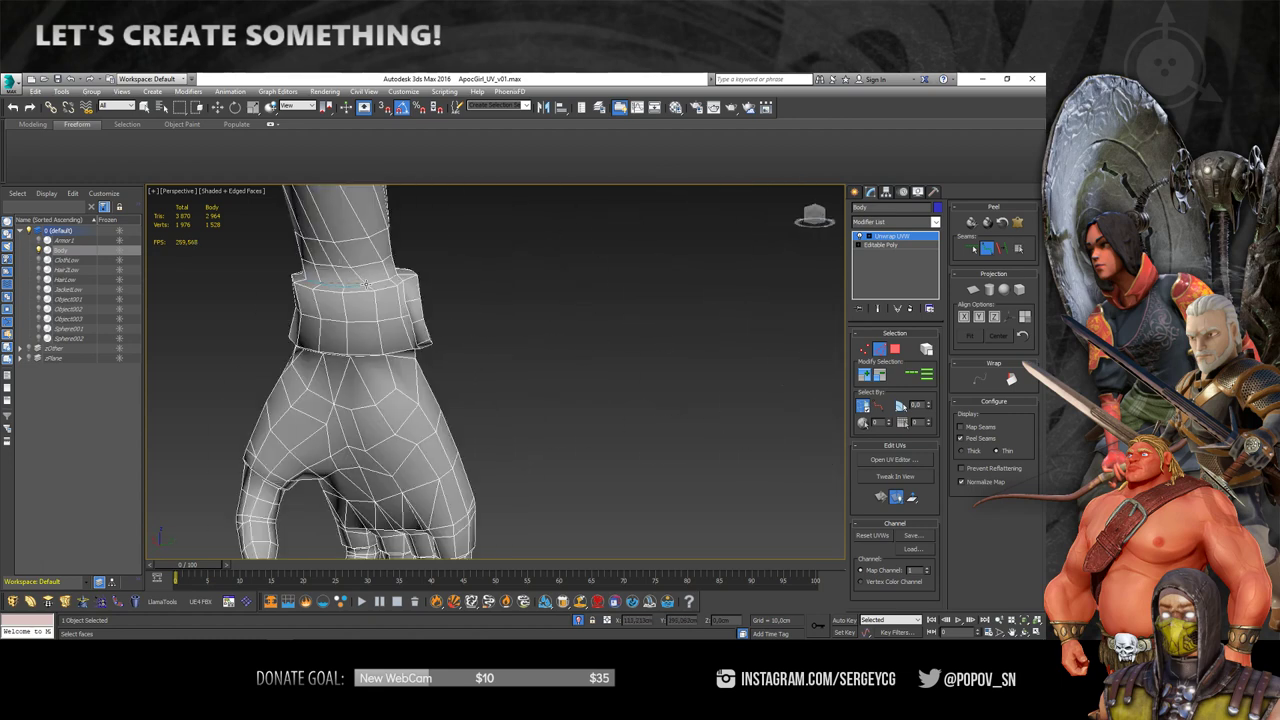
{"action": "middle_click_drag", "start_coordinate": [440, 272], "coordinate": [366, 291], "text": "alt"}
{"action": "scroll", "coordinate": [403, 334], "scroll_direction": "up", "scroll_amount": 3}
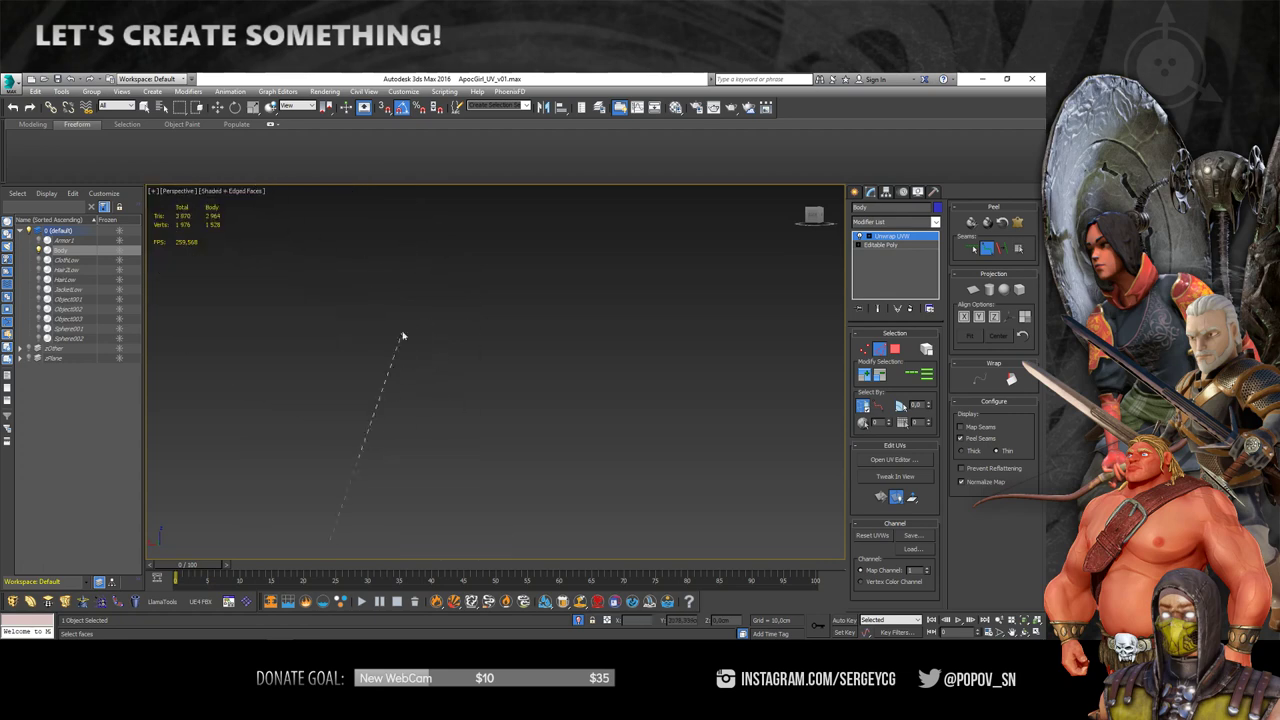
{"action": "scroll", "coordinate": [400, 406], "scroll_direction": "down", "scroll_amount": 2}
{"action": "scroll", "coordinate": [419, 348], "scroll_direction": "down", "scroll_amount": 1}
{"action": "scroll", "coordinate": [419, 348], "scroll_direction": "up", "scroll_amount": 2}
{"action": "scroll", "coordinate": [455, 344], "scroll_direction": "up", "scroll_amount": 2}
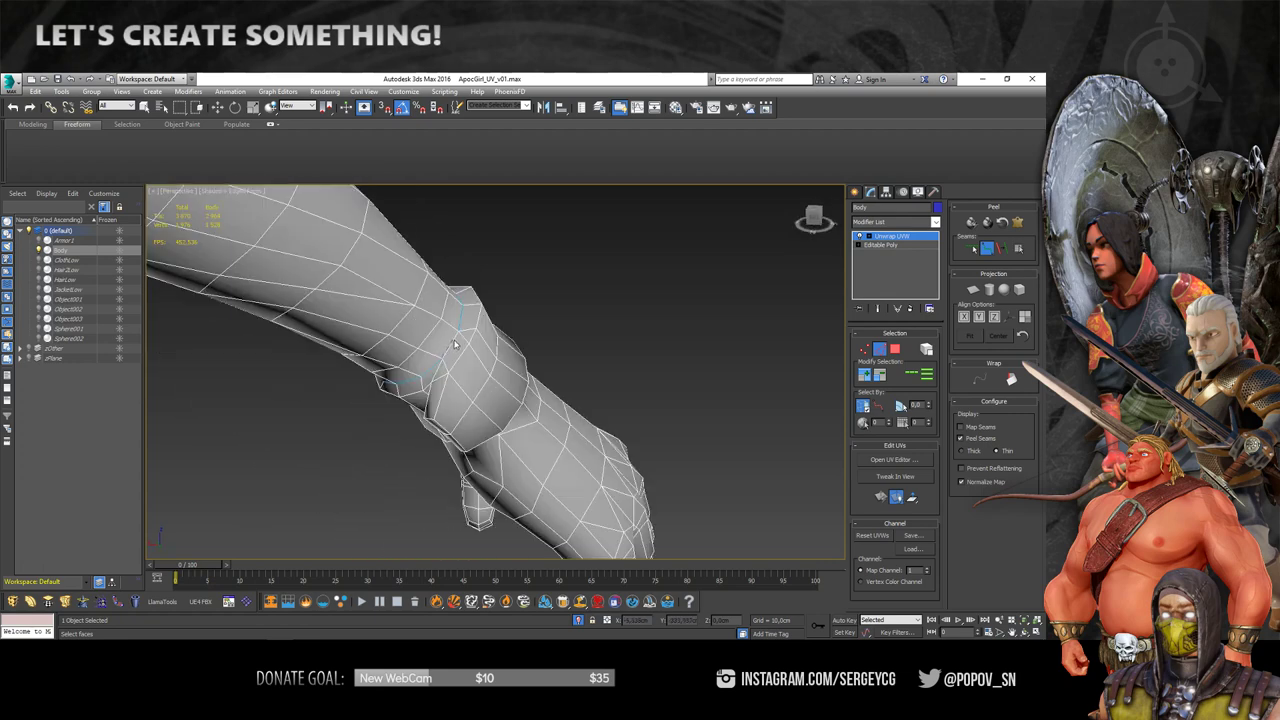
{"action": "scroll", "coordinate": [460, 329], "scroll_direction": "down", "scroll_amount": 2}
{"action": "mouse_move", "coordinate": [460, 329]}
{"action": "middle_mouse_down", "text": "alt"}
{"action": "mouse_move", "coordinate": [503, 291]}
{"action": "mouse_move", "coordinate": [427, 372]}
{"action": "middle_mouse_up", "text": "alt"}
{"action": "scroll", "coordinate": [427, 372], "scroll_direction": "up", "scroll_amount": 3}
{"action": "scroll", "coordinate": [426, 289], "scroll_direction": "down", "scroll_amount": 2}
{"action": "middle_click_drag", "start_coordinate": [426, 289], "coordinate": [534, 355]}
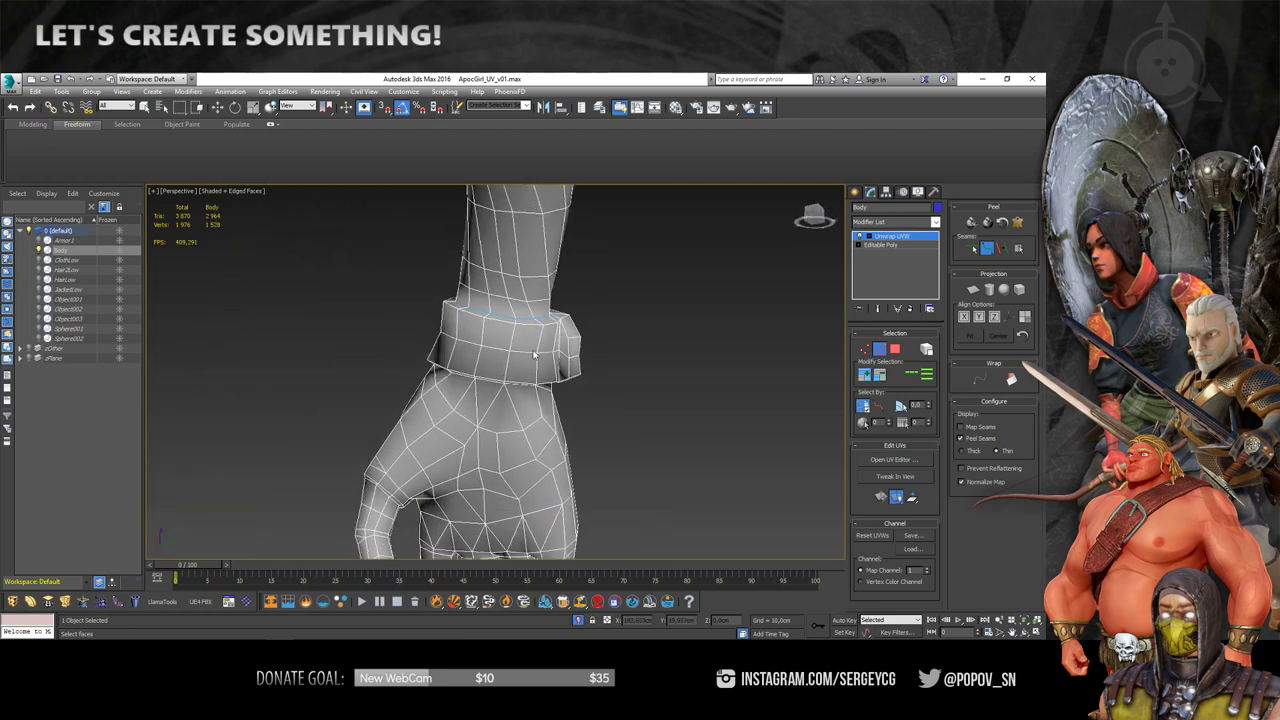
{"action": "scroll", "coordinate": [566, 324], "scroll_direction": "down", "scroll_amount": 2}
{"action": "scroll", "coordinate": [575, 362], "scroll_direction": "up", "scroll_amount": 5}
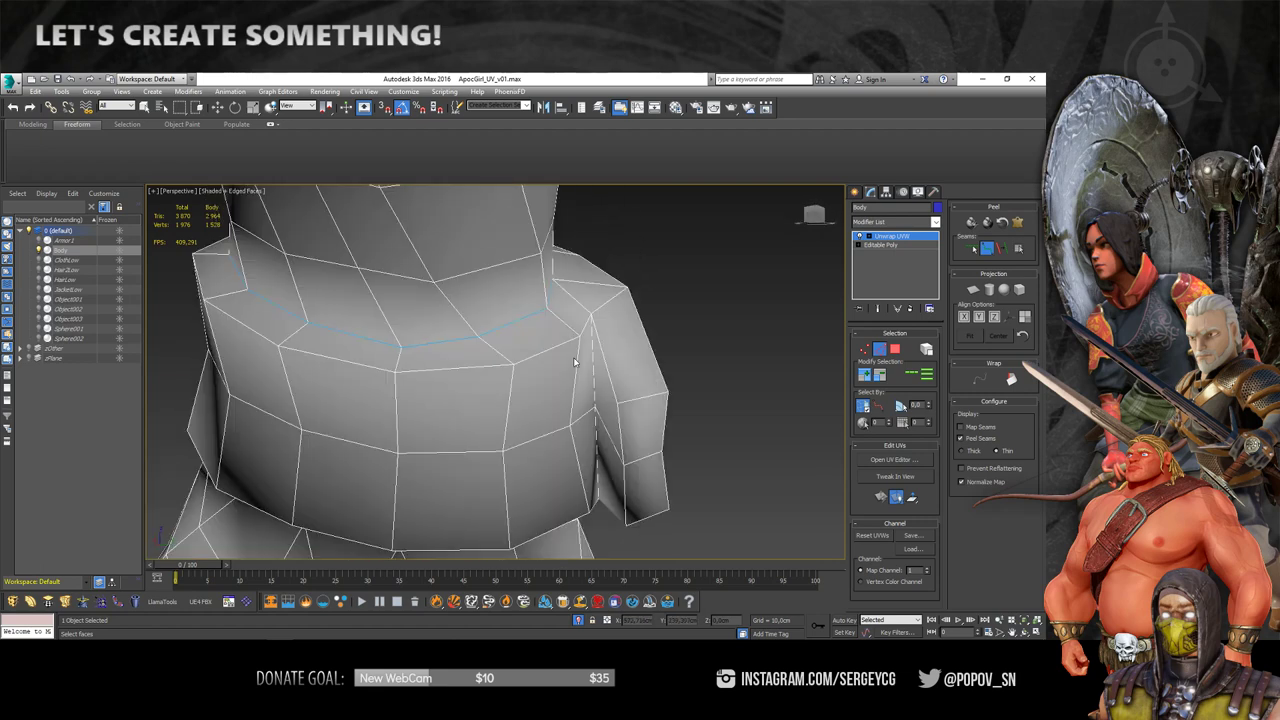
{"action": "scroll", "coordinate": [560, 342], "scroll_direction": "down", "scroll_amount": 3}
{"action": "scroll", "coordinate": [540, 300], "scroll_direction": "down", "scroll_amount": 2}
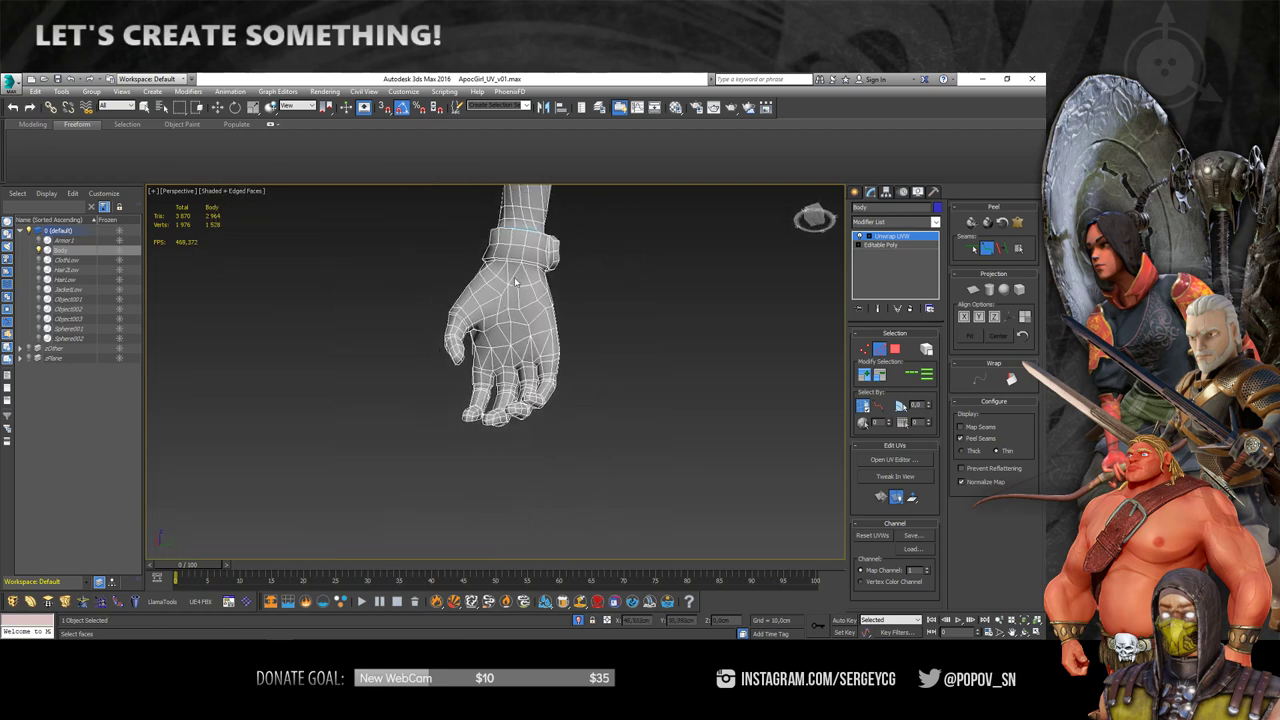
{"action": "scroll", "coordinate": [529, 273], "scroll_direction": "up", "scroll_amount": 5}
- Exit seam drawing with Q and deselect the cuff's bottom ring of edges
{"action": "key", "text": "q"}
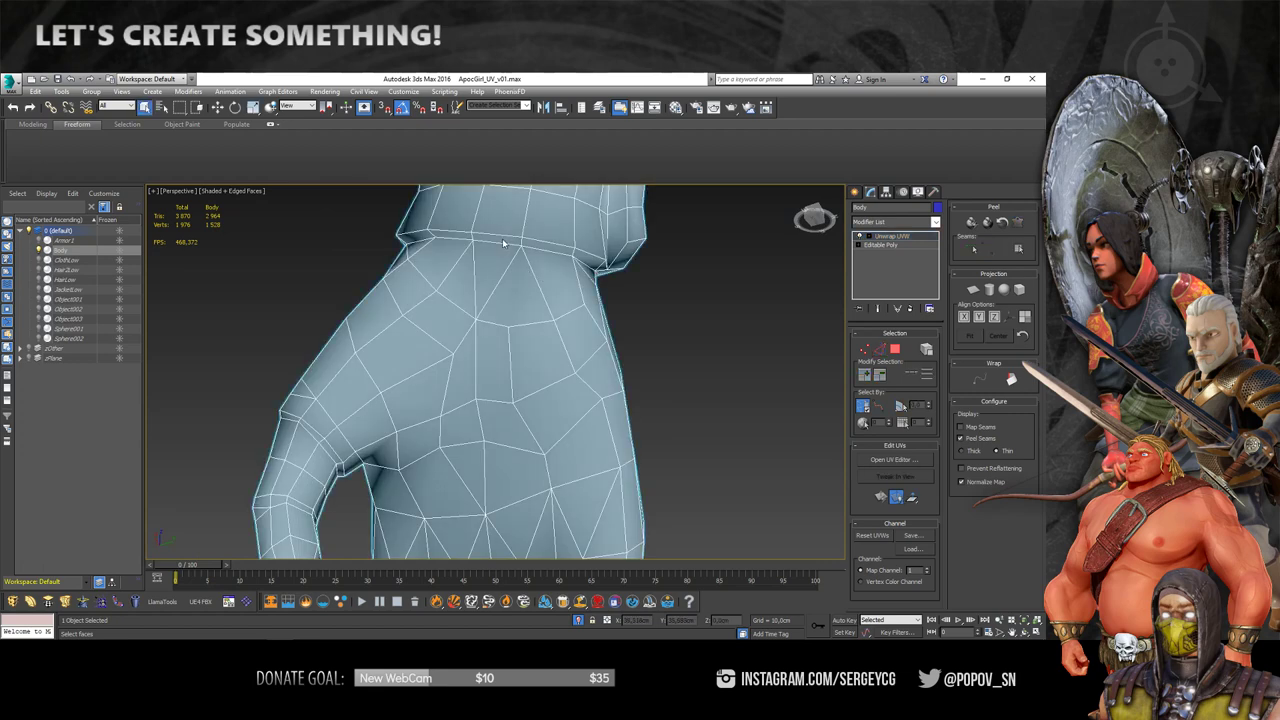
{"action": "scroll", "coordinate": [498, 234], "scroll_direction": "down", "scroll_amount": 2}
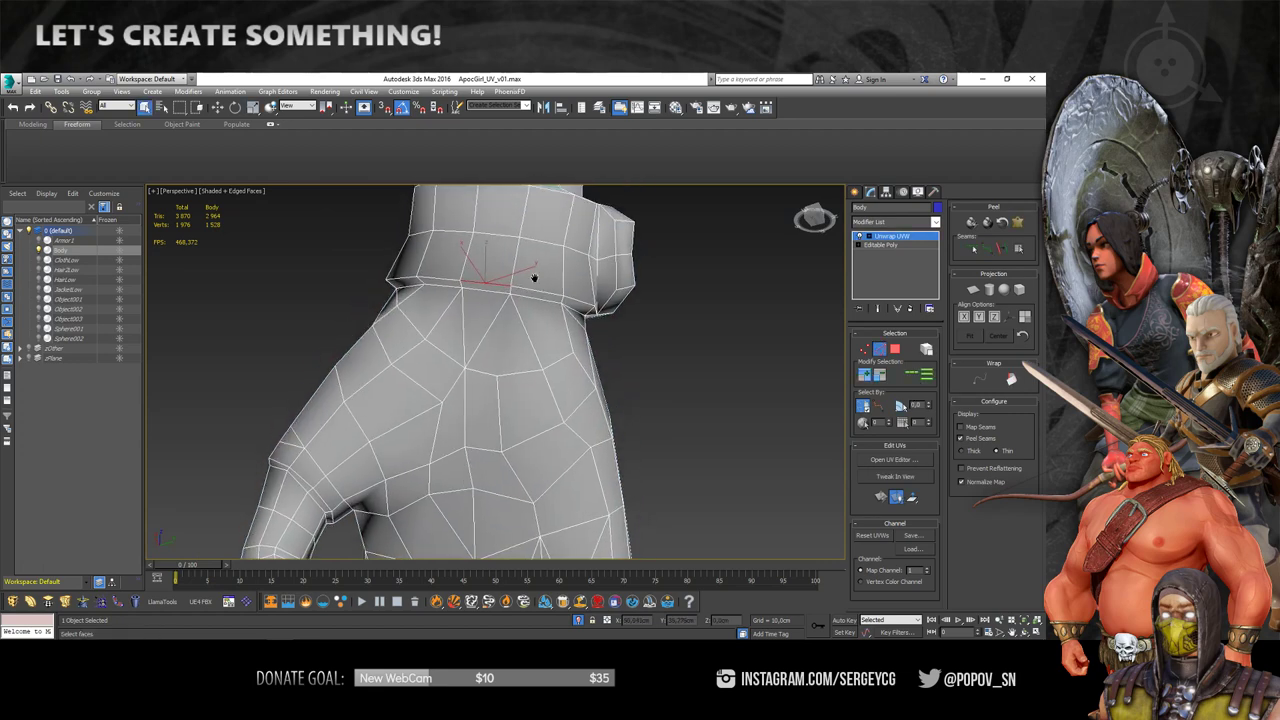
{"action": "scroll", "coordinate": [505, 245], "scroll_direction": "down", "scroll_amount": 2}
{"action": "scroll", "coordinate": [570, 310], "scroll_direction": "up", "scroll_amount": 3}
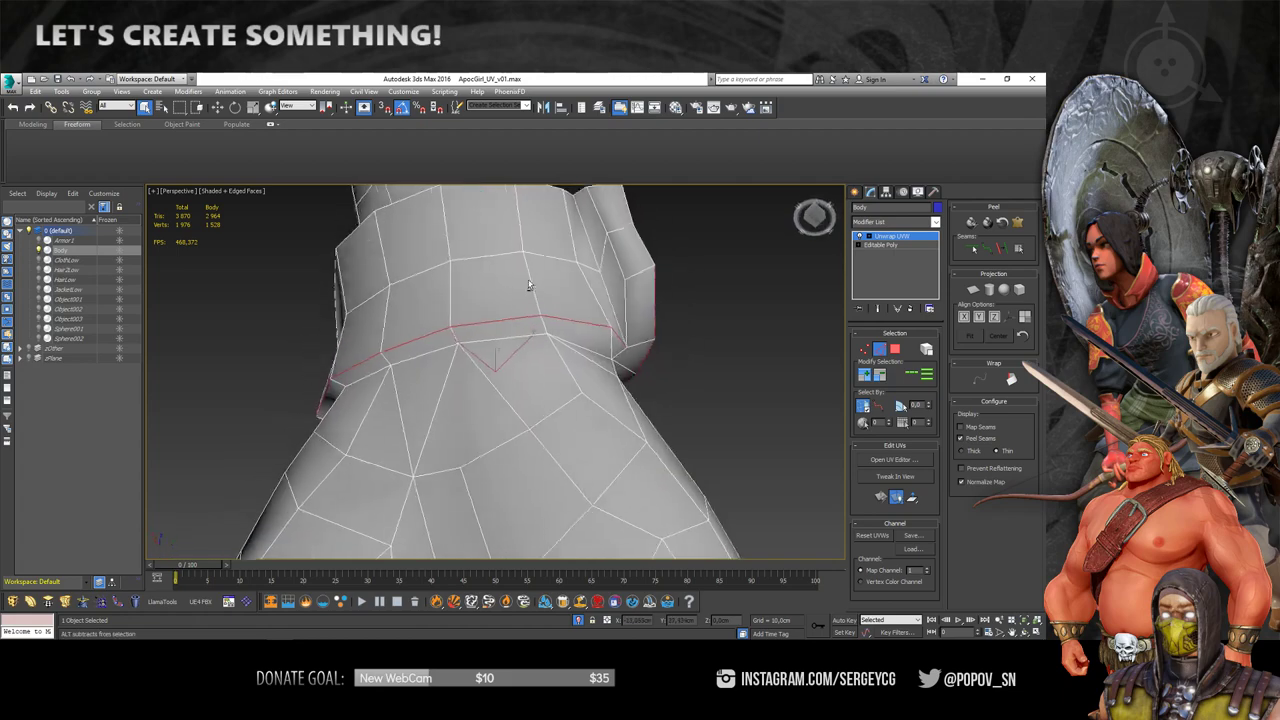
{"action": "mouse_move", "coordinate": [570, 310]}
{"action": "middle_mouse_down", "text": "alt"}
{"action": "mouse_move", "coordinate": [478, 325]}
{"action": "mouse_move", "coordinate": [495, 298]}
{"action": "mouse_move", "coordinate": [612, 312]}
{"action": "mouse_move", "coordinate": [608, 334]}
{"action": "mouse_move", "coordinate": [562, 238]}
{"action": "mouse_move", "coordinate": [624, 253]}
{"action": "mouse_move", "coordinate": [648, 314]}
{"action": "mouse_move", "coordinate": [630, 305]}
{"action": "mouse_move", "coordinate": [600, 326]}
{"action": "mouse_move", "coordinate": [556, 314]}
{"action": "mouse_move", "coordinate": [545, 326]}
{"action": "middle_mouse_up", "text": "alt"}
{"action": "mouse_move", "coordinate": [501, 284]}
{"action": "middle_mouse_down", "text": "alt"}
{"action": "mouse_move", "coordinate": [535, 295]}
{"action": "mouse_move", "coordinate": [557, 283]}
{"action": "mouse_move", "coordinate": [586, 323]}
{"action": "mouse_move", "coordinate": [554, 338]}
{"action": "mouse_move", "coordinate": [586, 320]}
{"action": "mouse_move", "coordinate": [655, 334]}
{"action": "mouse_move", "coordinate": [583, 366]}
{"action": "mouse_move", "coordinate": [534, 340]}
{"action": "mouse_move", "coordinate": [369, 381]}
{"action": "mouse_move", "coordinate": [500, 360]}
{"action": "mouse_move", "coordinate": [623, 371]}
{"action": "mouse_move", "coordinate": [560, 350]}
{"action": "mouse_move", "coordinate": [608, 338]}
{"action": "mouse_move", "coordinate": [270, 380]}
{"action": "middle_mouse_up", "text": "alt"}
{"action": "left_click_drag", "start_coordinate": [231, 354], "coordinate": [797, 439], "text": "alt"}
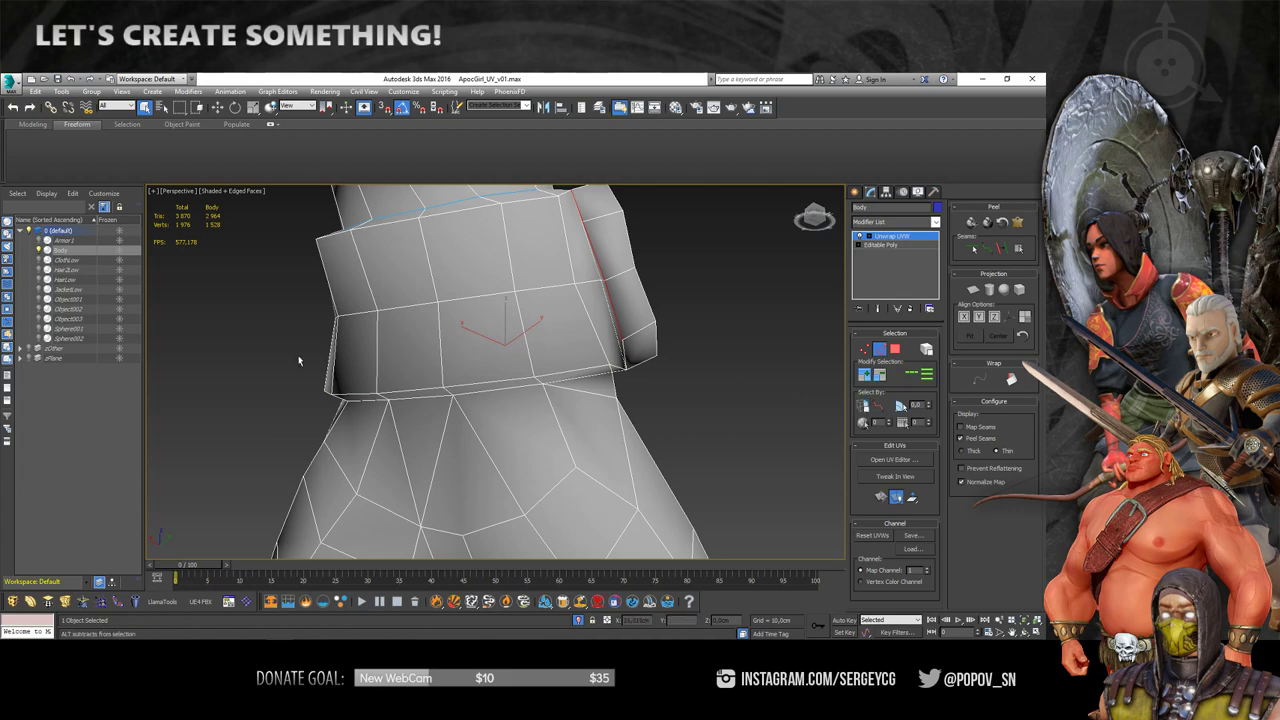
- Check the cuff edges in F3 wireframe and orbit to inspect the underside of the wrist
{"action": "key", "text": "F3"}
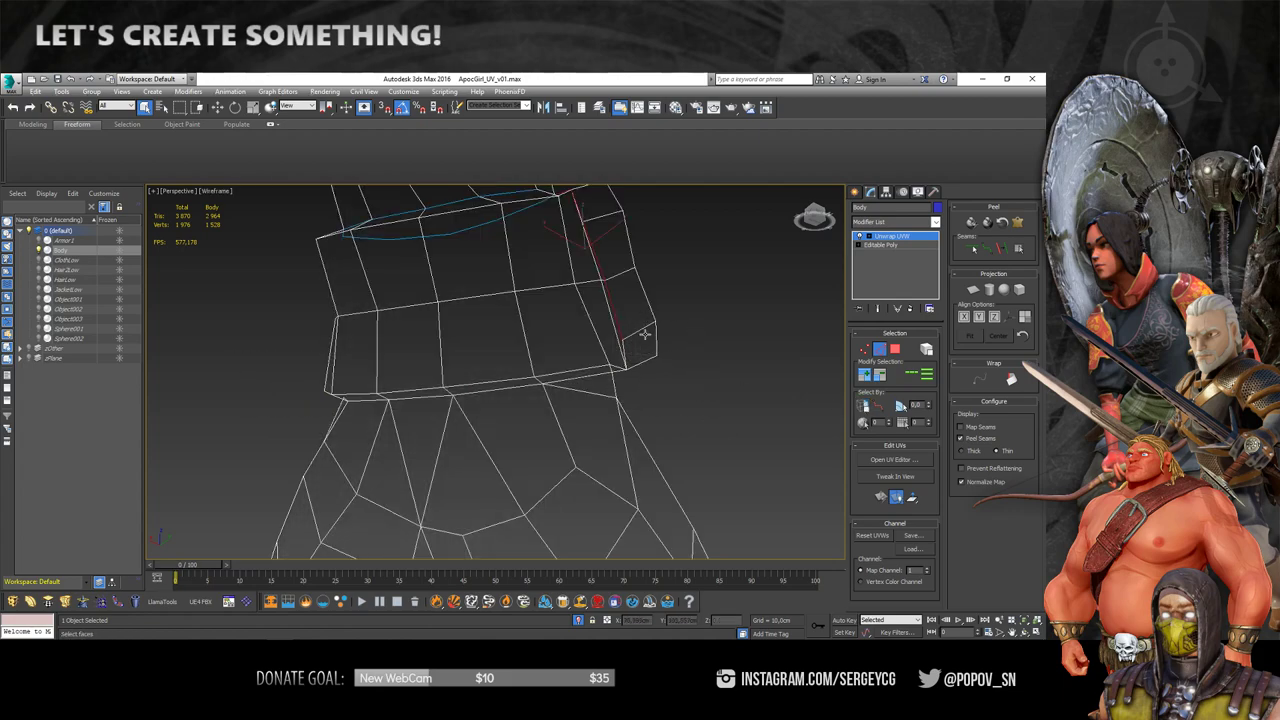
{"action": "mouse_move", "coordinate": [698, 394]}
{"action": "middle_mouse_down", "text": "alt"}
{"action": "mouse_move", "coordinate": [531, 396]}
{"action": "mouse_move", "coordinate": [657, 349]}
{"action": "mouse_move", "coordinate": [438, 378]}
{"action": "middle_mouse_up", "text": "alt"}
{"action": "key", "text": "F3"}
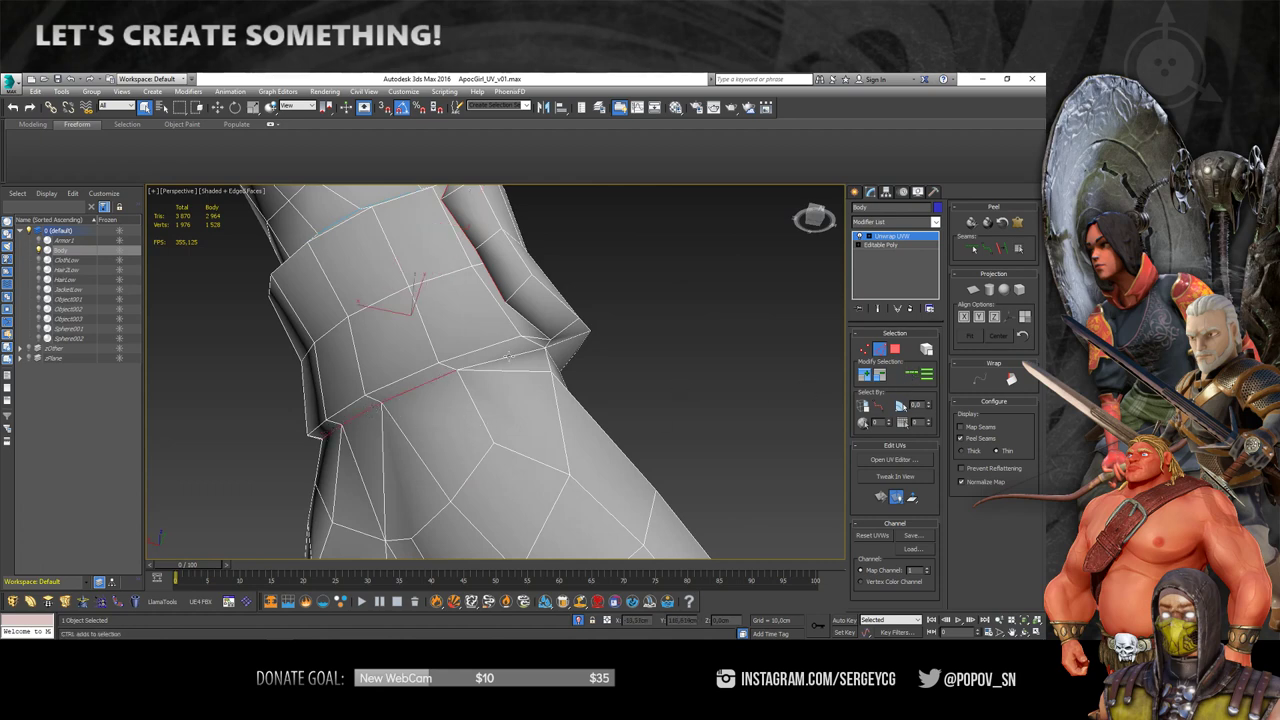
{"action": "mouse_move", "coordinate": [512, 356]}
{"action": "middle_mouse_down", "text": "alt"}
{"action": "mouse_move", "coordinate": [507, 278]}
{"action": "mouse_move", "coordinate": [456, 313]}
{"action": "mouse_move", "coordinate": [517, 271]}
{"action": "middle_mouse_up", "text": "alt"}
{"action": "mouse_move", "coordinate": [545, 340]}
{"action": "middle_mouse_down", "text": "alt"}
{"action": "mouse_move", "coordinate": [598, 403]}
{"action": "mouse_move", "coordinate": [487, 430]}
{"action": "mouse_move", "coordinate": [563, 299]}
{"action": "middle_mouse_up", "text": "alt"}
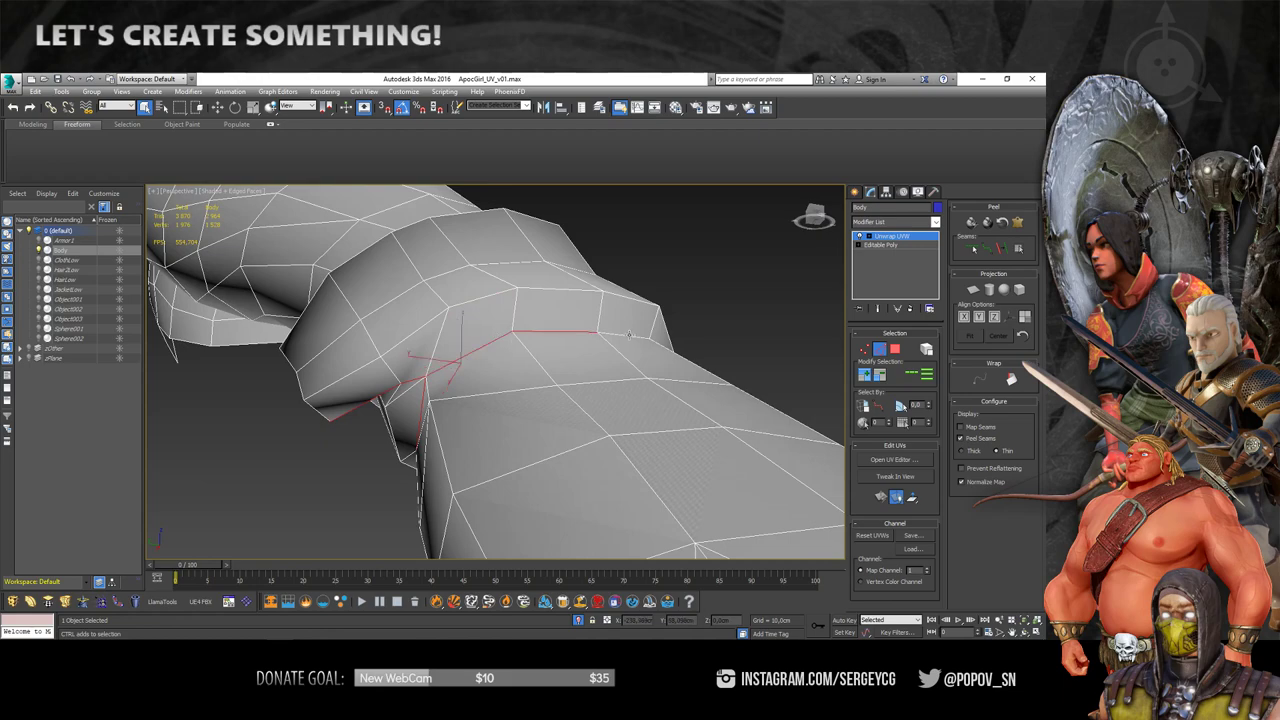
{"action": "mouse_move", "coordinate": [629, 334]}
{"action": "middle_mouse_down", "text": "alt"}
{"action": "mouse_move", "coordinate": [537, 389]}
{"action": "mouse_move", "coordinate": [383, 314]}
{"action": "mouse_move", "coordinate": [408, 395]}
{"action": "mouse_move", "coordinate": [465, 365]}
{"action": "mouse_move", "coordinate": [516, 367]}
{"action": "mouse_move", "coordinate": [380, 309]}
{"action": "mouse_move", "coordinate": [358, 373]}
{"action": "mouse_move", "coordinate": [582, 399]}
{"action": "mouse_move", "coordinate": [400, 330]}
{"action": "middle_mouse_up", "text": "alt"}
{"action": "scroll", "coordinate": [396, 337], "scroll_direction": "down", "scroll_amount": 5}
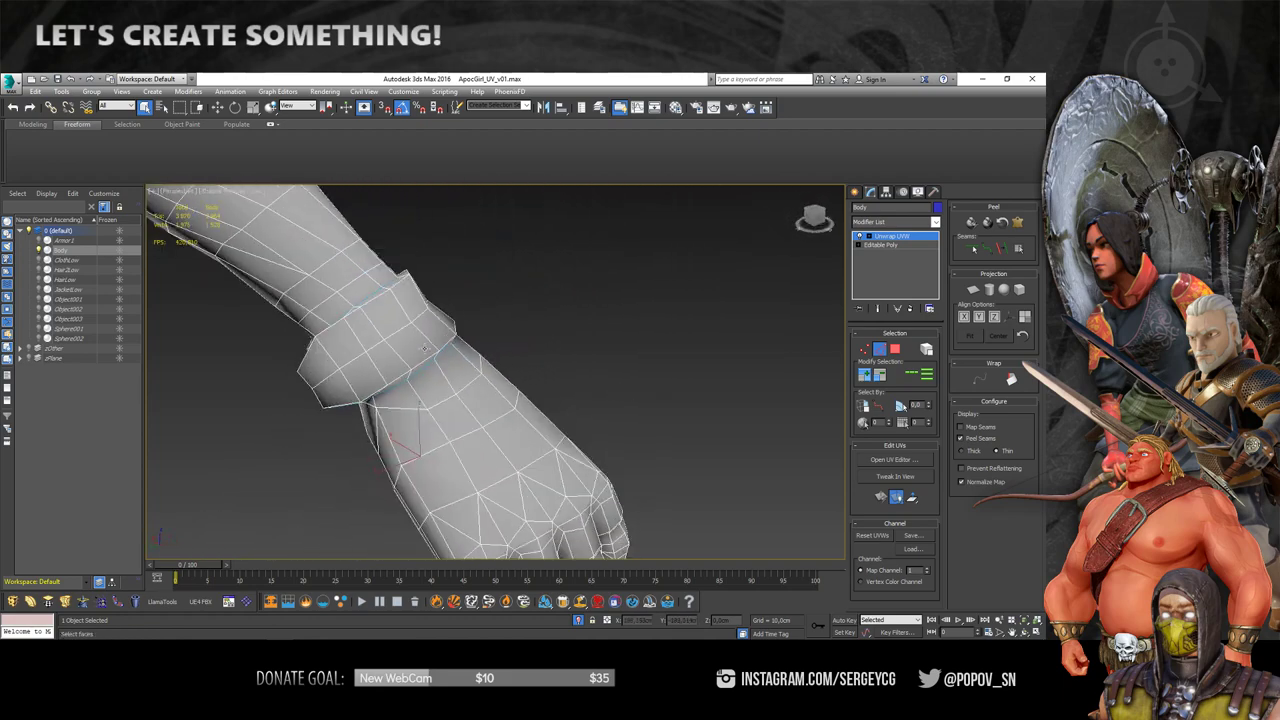
- Select the cuff's ring of faces and pelt-map it with Start Pelt, Start Relax and Commit
{"action": "key", "text": "3"}
{"action": "left_click", "coordinate": [383, 320]}
{"action": "left_click", "coordinate": [1018, 249]}
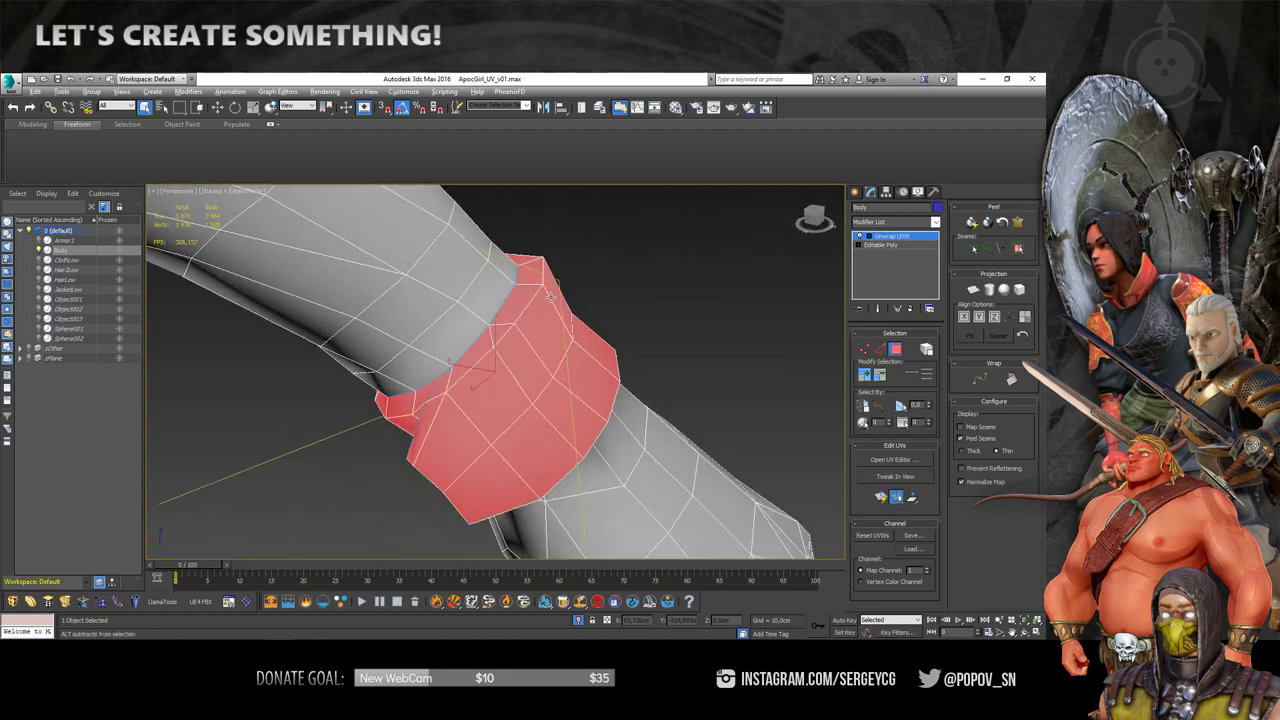
{"action": "left_click", "coordinate": [1018, 222]}
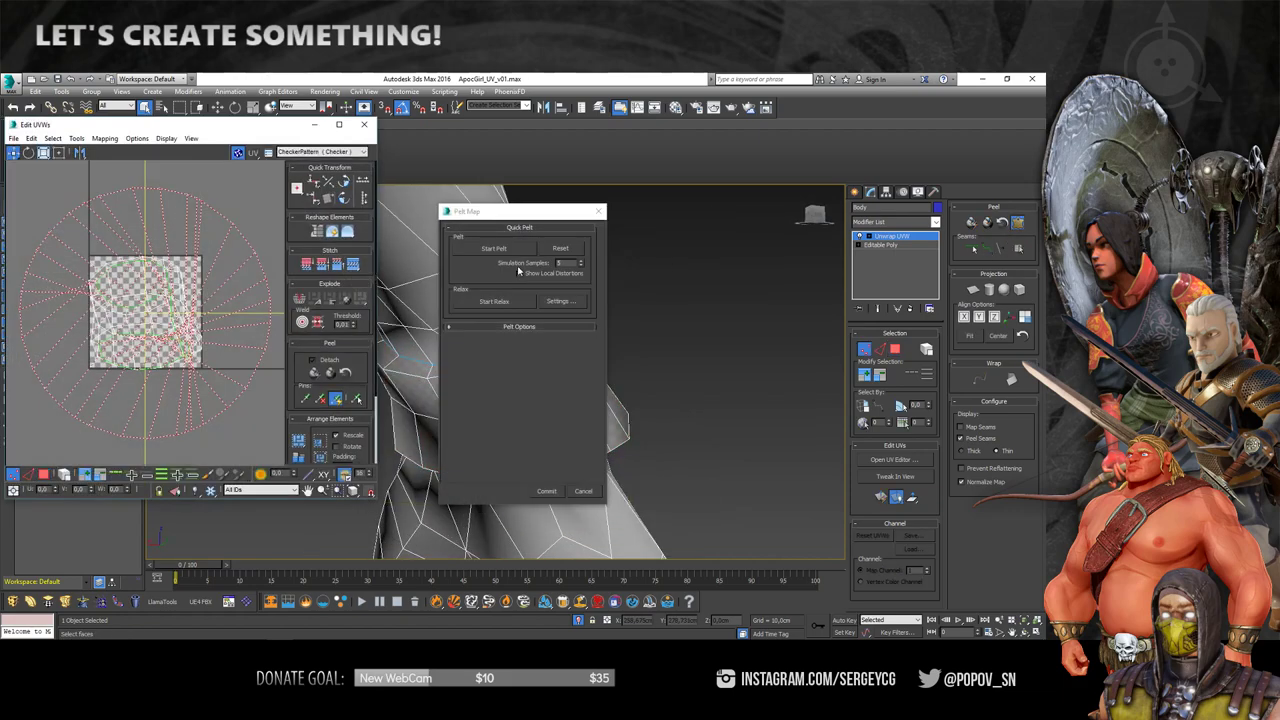
{"action": "left_click", "coordinate": [494, 248]}
{"action": "left_click", "coordinate": [496, 303]}
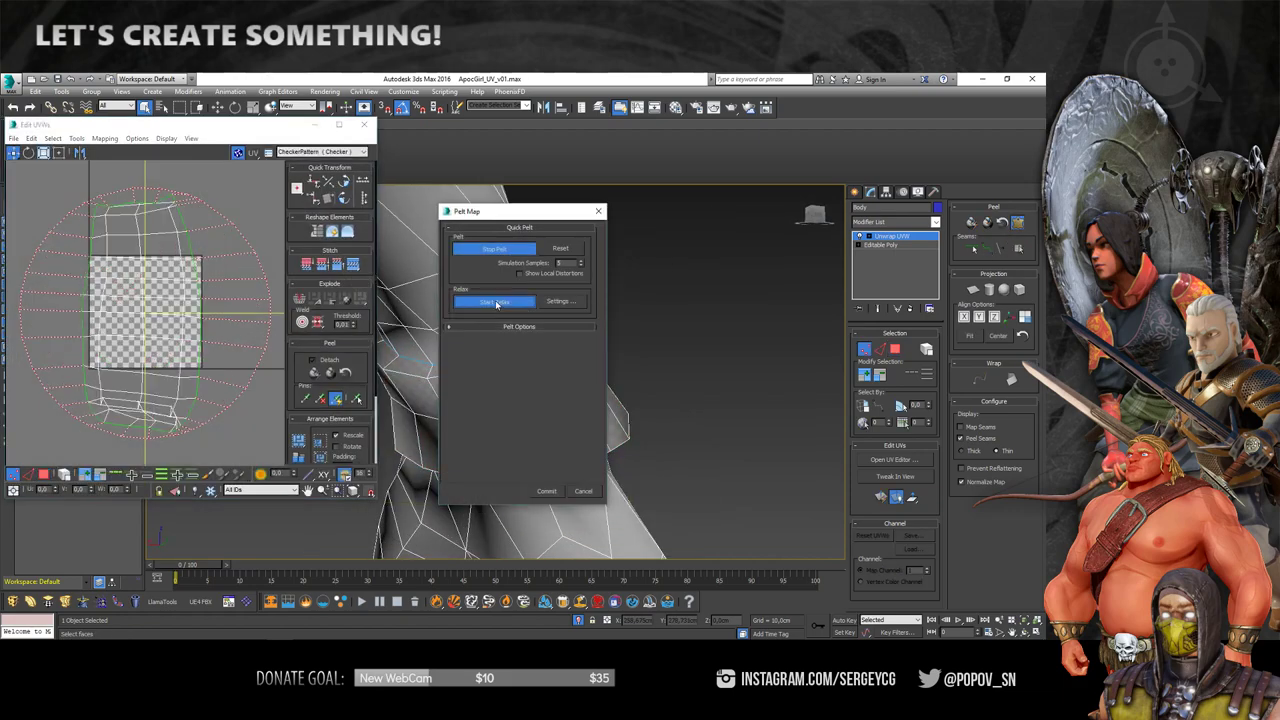
{"action": "left_click", "coordinate": [546, 490]}
- Relax the cuff UVs with the Relax Tool set to Relax By Polygon Angles, then deselect
{"action": "scroll", "coordinate": [142, 378], "scroll_direction": "down", "scroll_amount": 3}
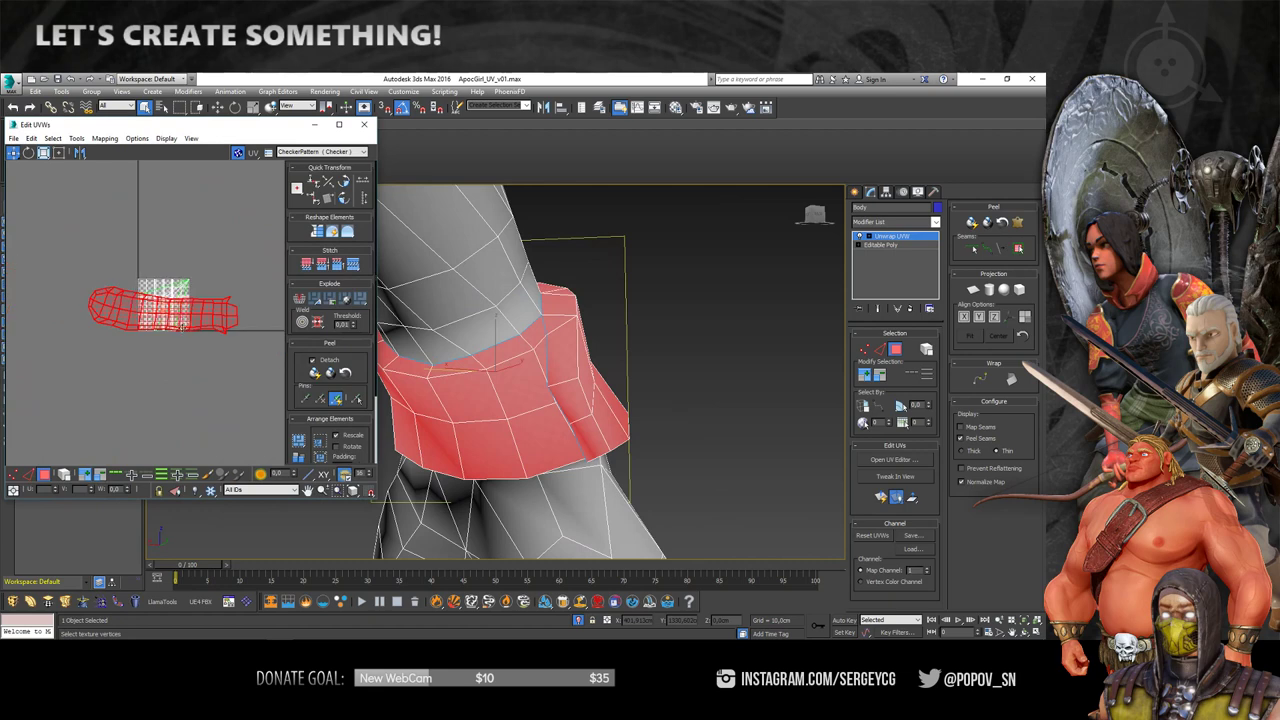
{"action": "scroll", "coordinate": [142, 378], "scroll_direction": "up", "scroll_amount": 2}
{"action": "scroll", "coordinate": [142, 378], "scroll_direction": "up", "scroll_amount": 2}
{"action": "right_click", "coordinate": [142, 378]}
{"action": "left_click", "coordinate": [100, 433]}
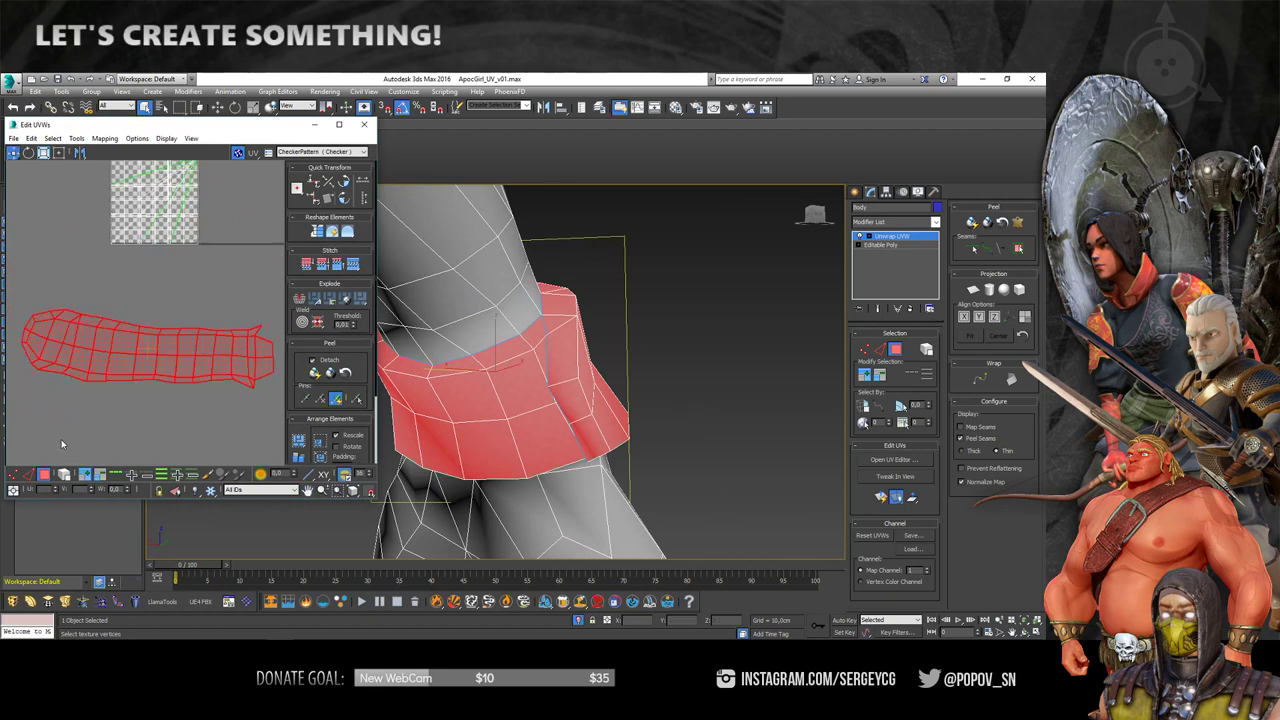
{"action": "left_click", "coordinate": [90, 173]}
{"action": "left_click", "coordinate": [82, 182]}
{"action": "left_click", "coordinate": [129, 218]}
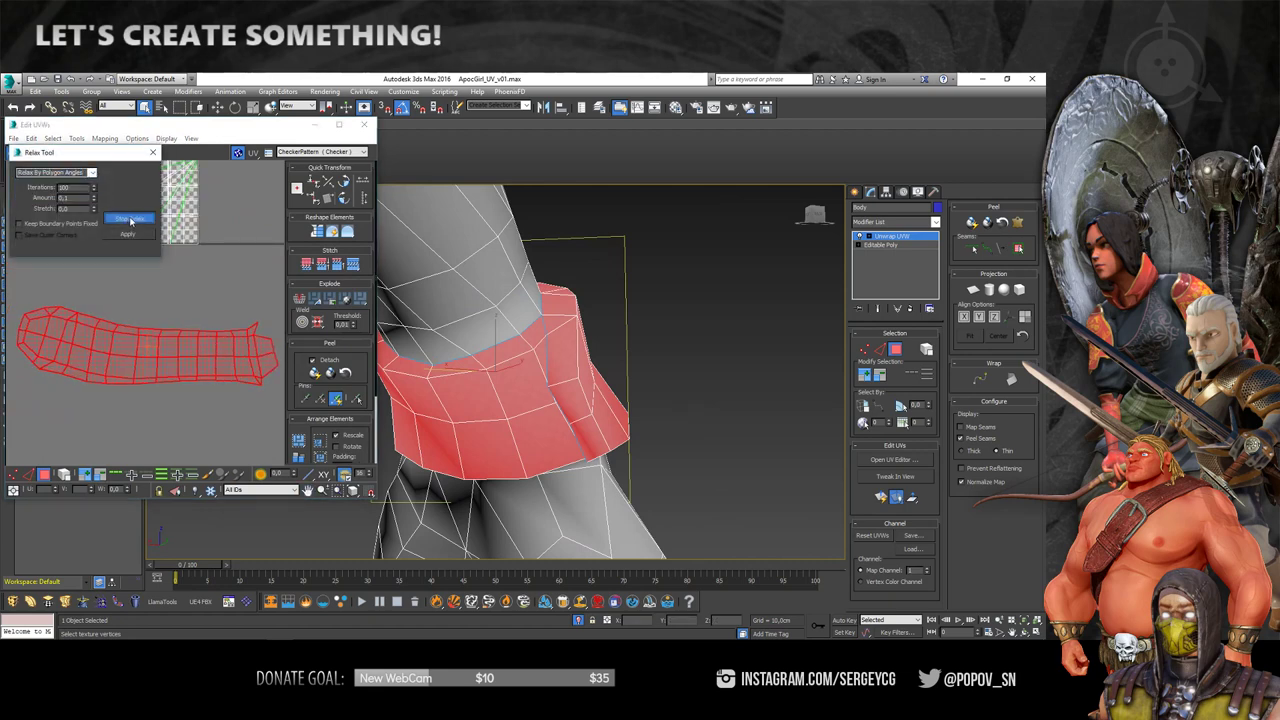
{"action": "left_click", "coordinate": [129, 218]}
{"action": "left_click", "coordinate": [153, 152]}
{"action": "left_click", "coordinate": [243, 276]}
{"action": "scroll", "coordinate": [255, 292], "scroll_direction": "down", "scroll_amount": 2}
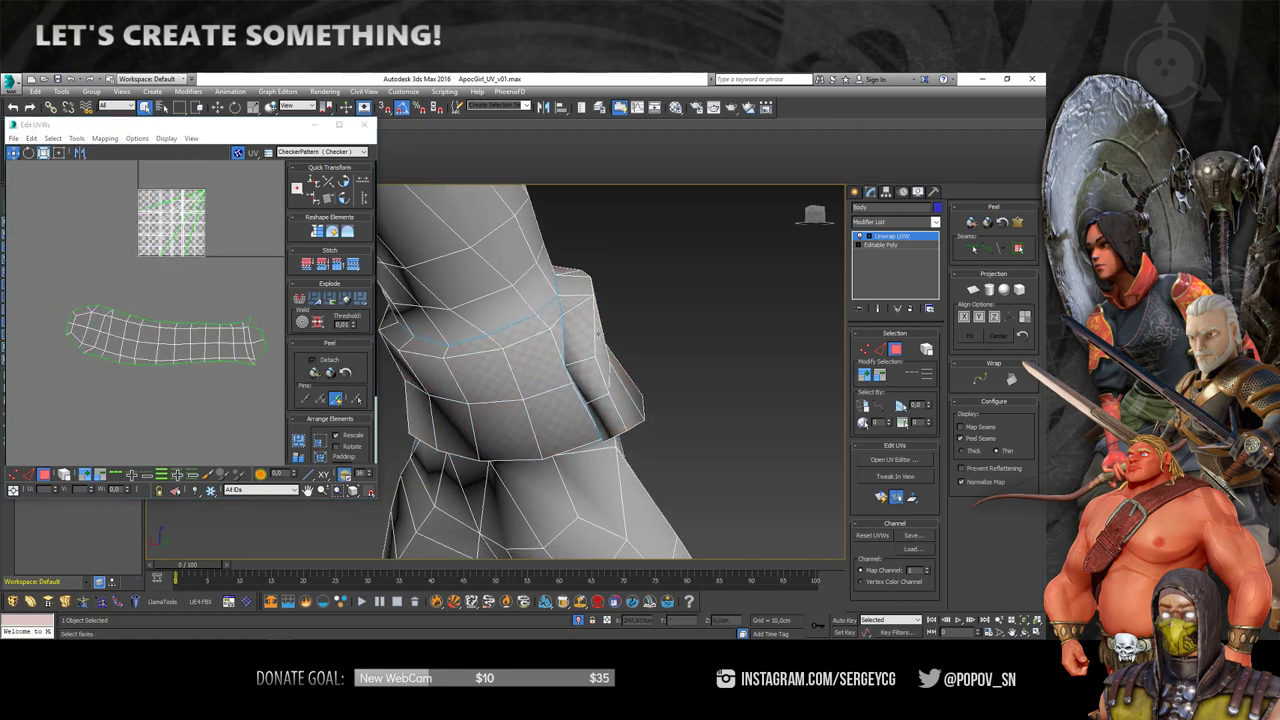
{"action": "scroll", "coordinate": [600, 309], "scroll_direction": "up", "scroll_amount": 4}
- Pick a finger-base edge in Edge mode and Loop it into loops around the fingers
{"action": "mouse_move", "coordinate": [600, 309]}
{"action": "middle_mouse_down", "text": "alt"}
{"action": "mouse_move", "coordinate": [491, 417]}
{"action": "mouse_move", "coordinate": [580, 368]}
{"action": "mouse_move", "coordinate": [666, 363]}
{"action": "mouse_move", "coordinate": [690, 380]}
{"action": "middle_mouse_up", "text": "alt"}
{"action": "scroll", "coordinate": [548, 371], "scroll_direction": "down", "scroll_amount": 3}
{"action": "scroll", "coordinate": [577, 374], "scroll_direction": "down", "scroll_amount": 3}
{"action": "scroll", "coordinate": [517, 366], "scroll_direction": "up", "scroll_amount": 3}
{"action": "middle_click_drag", "start_coordinate": [517, 366], "coordinate": [517, 366], "text": "alt"}
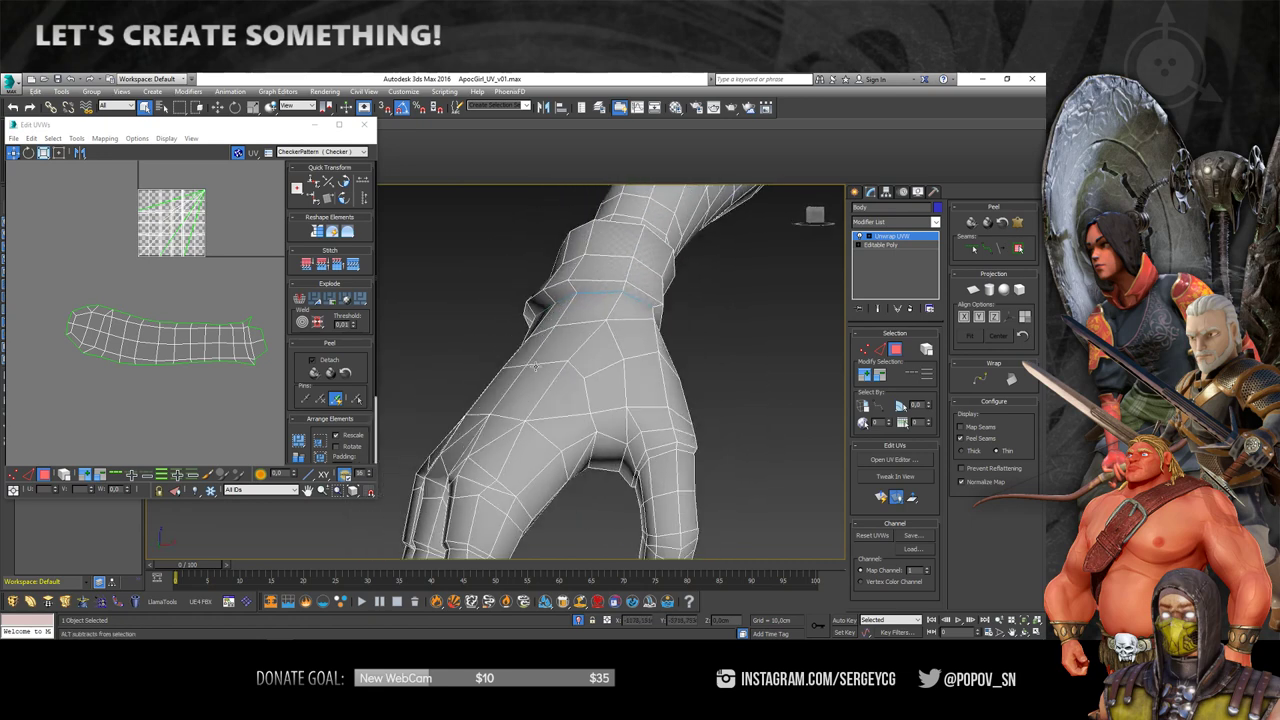
{"action": "scroll", "coordinate": [517, 366], "scroll_direction": "down", "scroll_amount": 2}
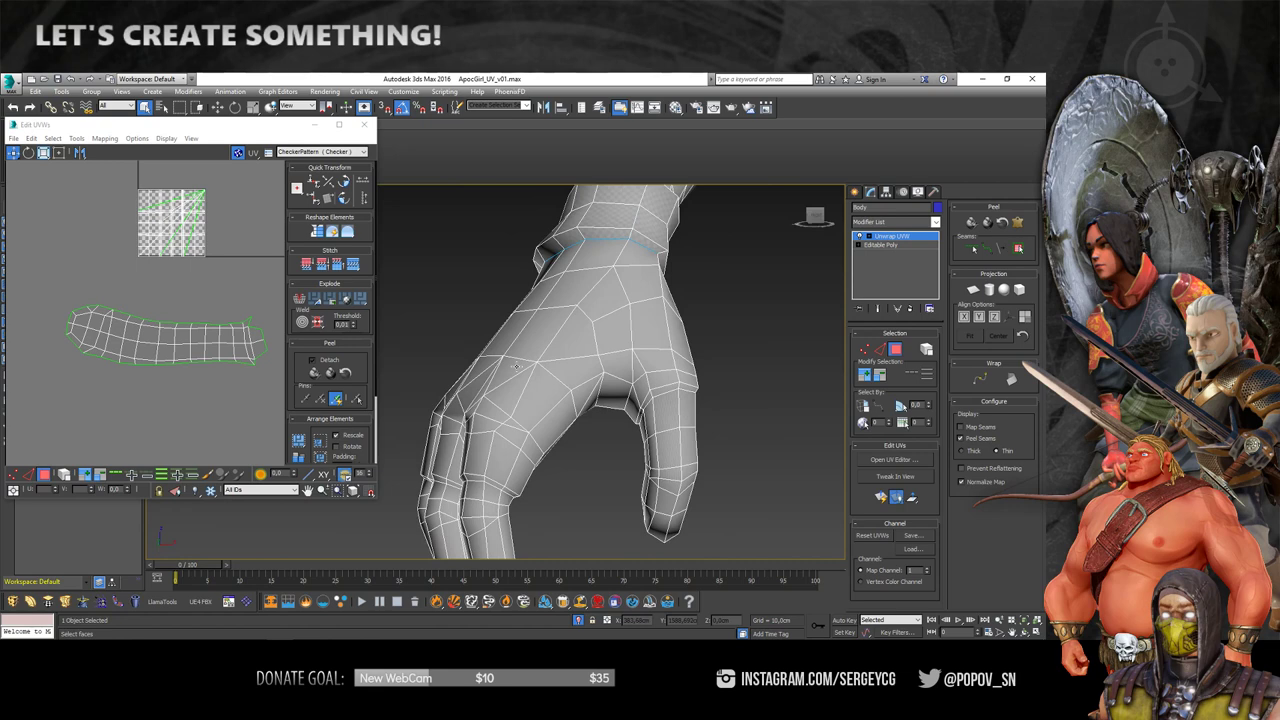
{"action": "middle_click_drag", "start_coordinate": [550, 394], "coordinate": [530, 396], "text": "alt"}
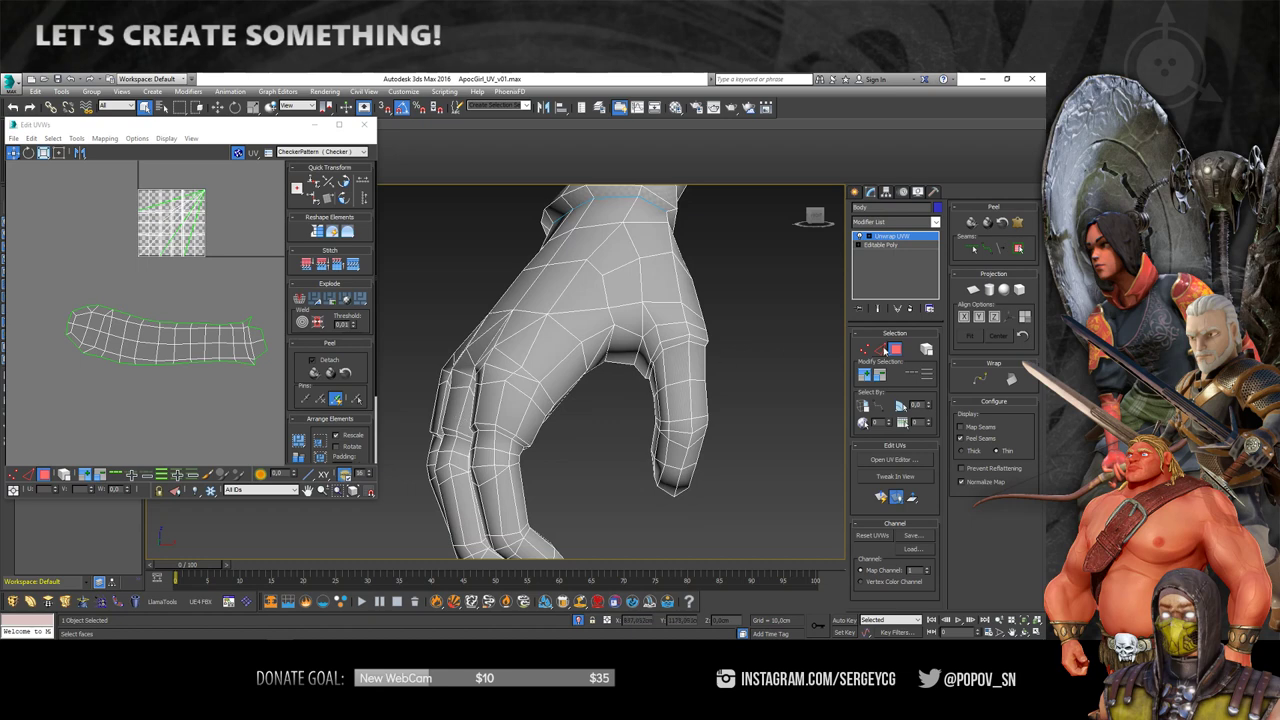
{"action": "left_click", "coordinate": [484, 428]}
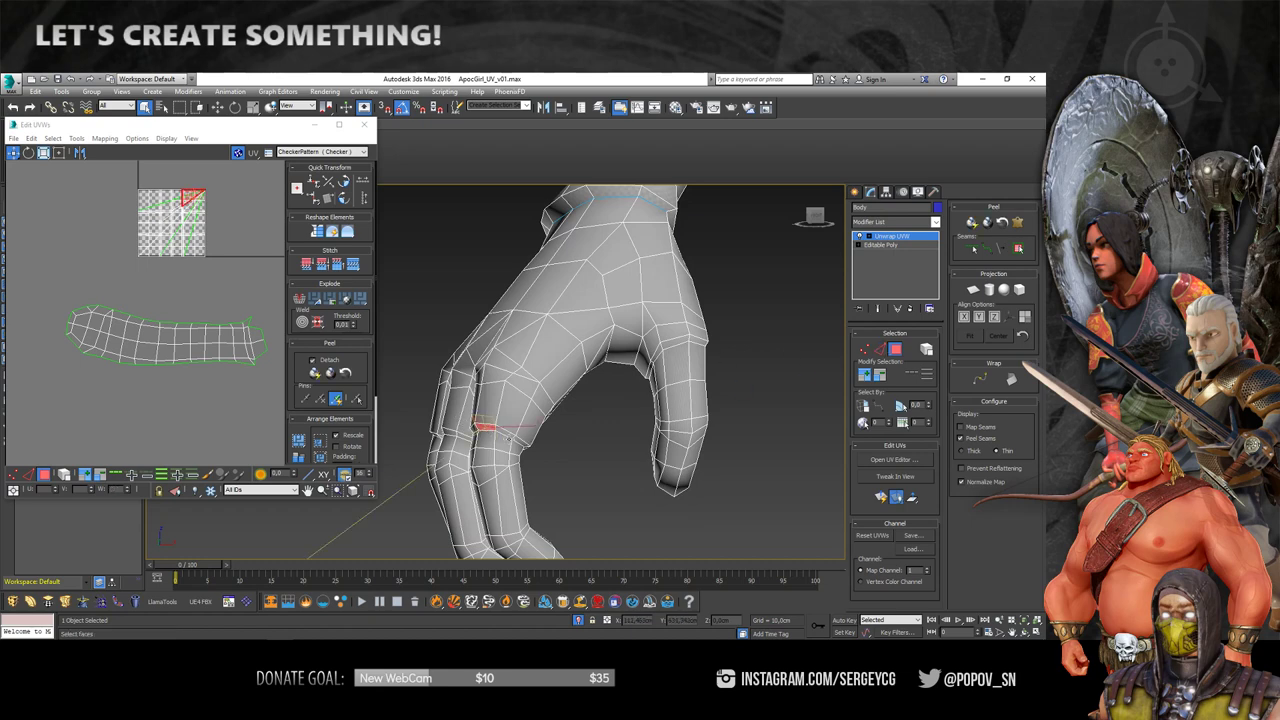
{"action": "left_click", "coordinate": [882, 351]}
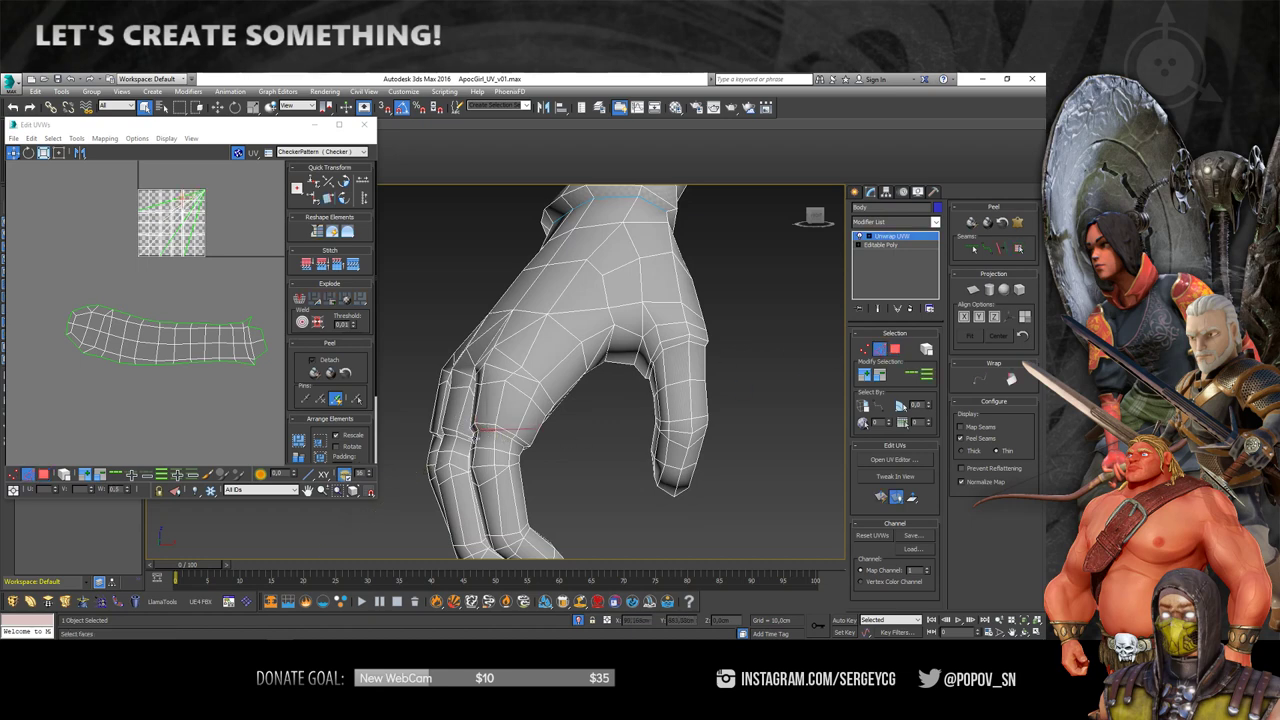
{"action": "mouse_move", "coordinate": [474, 438]}
{"action": "middle_mouse_down", "text": "alt"}
{"action": "mouse_move", "coordinate": [498, 437]}
{"action": "mouse_move", "coordinate": [500, 415]}
{"action": "middle_mouse_up", "text": "alt"}
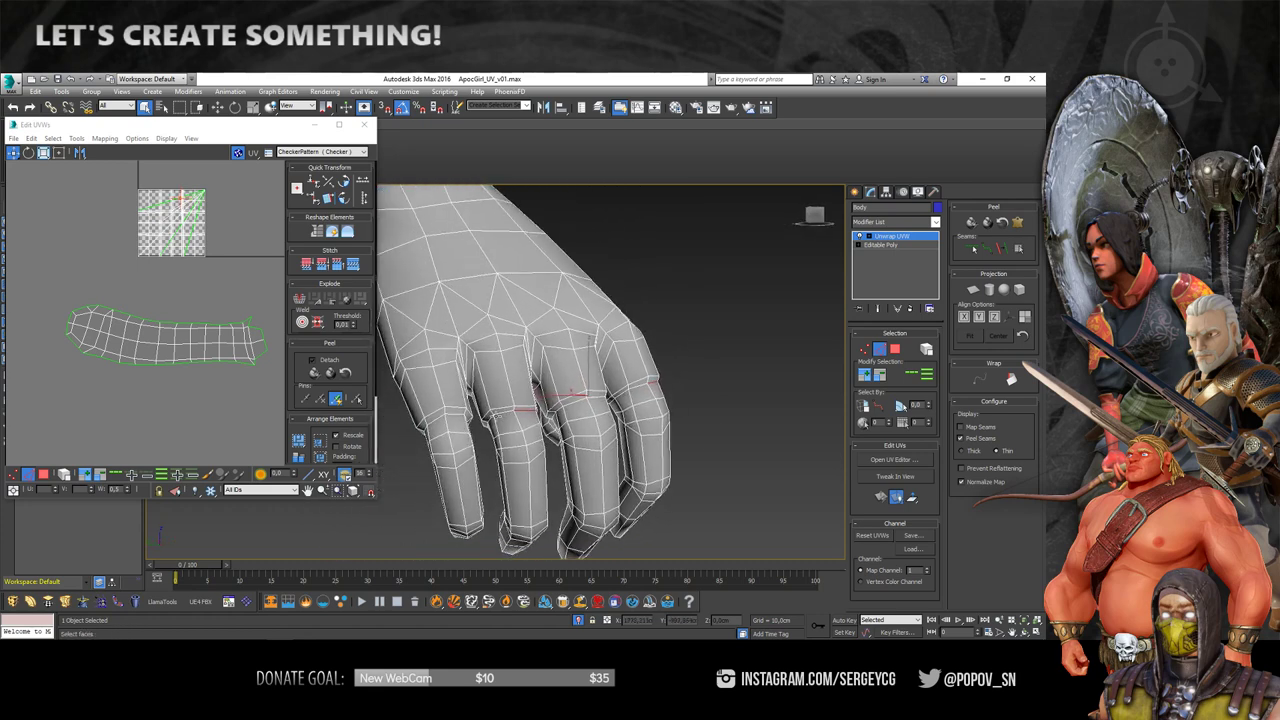
{"action": "left_click", "coordinate": [452, 412]}
{"action": "left_click", "coordinate": [912, 375]}
- Convert the finger-base edge loops into Peel seams and orbit to check them
{"action": "mouse_move", "coordinate": [613, 394]}
{"action": "middle_mouse_down", "text": "alt"}
{"action": "mouse_move", "coordinate": [535, 386]}
{"action": "mouse_move", "coordinate": [521, 324]}
{"action": "middle_mouse_up", "text": "alt"}
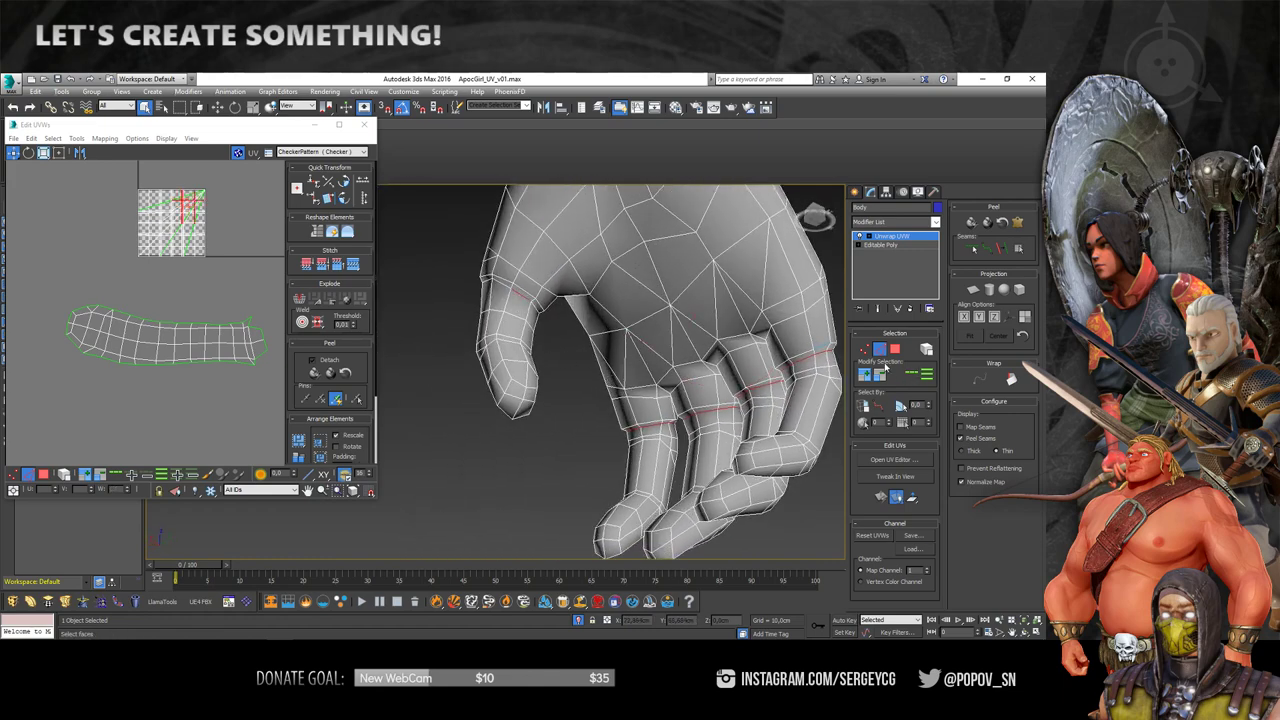
{"action": "middle_click_drag", "start_coordinate": [480, 320], "coordinate": [711, 356], "text": "alt"}
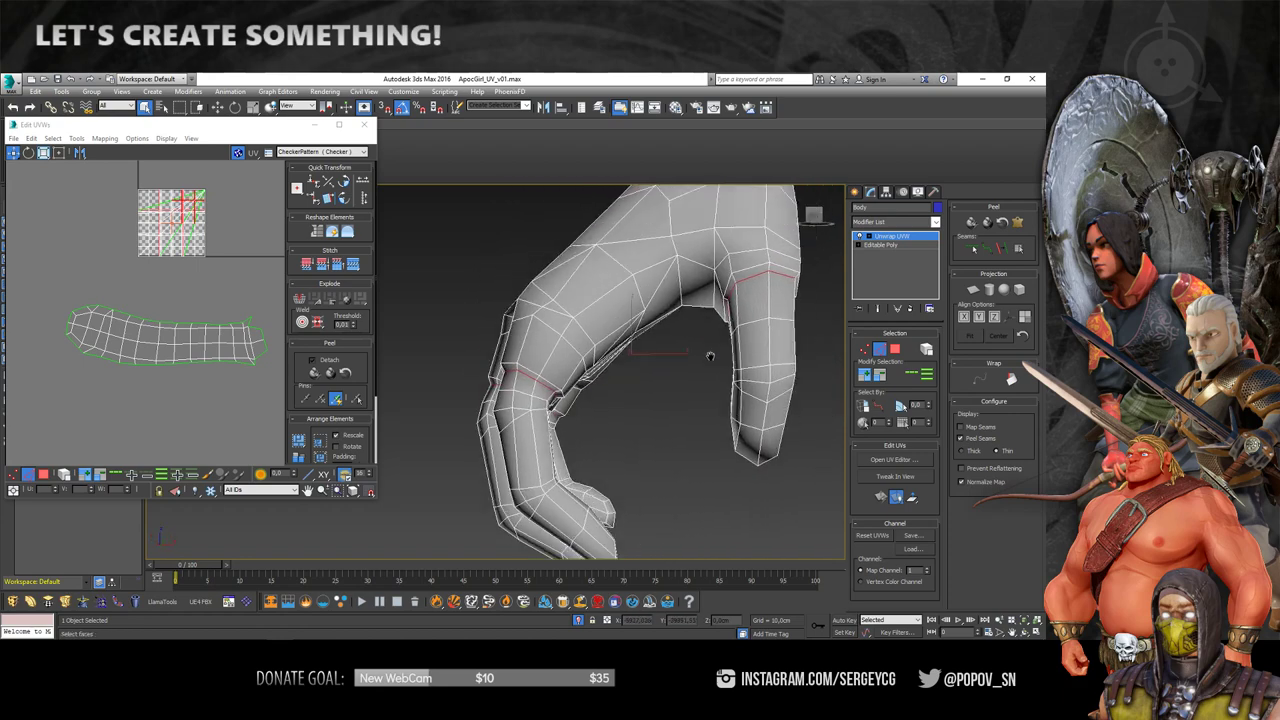
{"action": "mouse_move", "coordinate": [757, 284]}
{"action": "middle_mouse_down", "text": "alt"}
{"action": "mouse_move", "coordinate": [643, 322]}
{"action": "mouse_move", "coordinate": [913, 308]}
{"action": "middle_mouse_up", "text": "alt"}
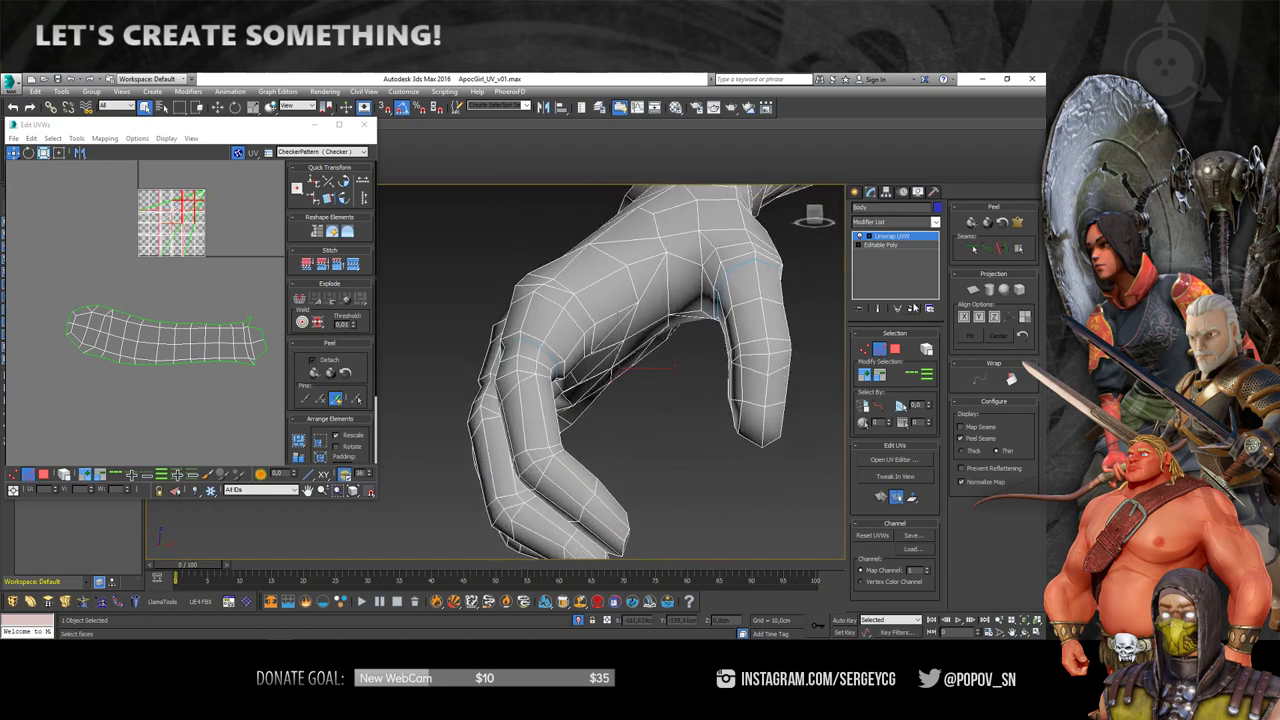
{"action": "left_click", "coordinate": [987, 249]}
{"action": "middle_click_drag", "start_coordinate": [760, 300], "coordinate": [716, 278], "text": "alt"}
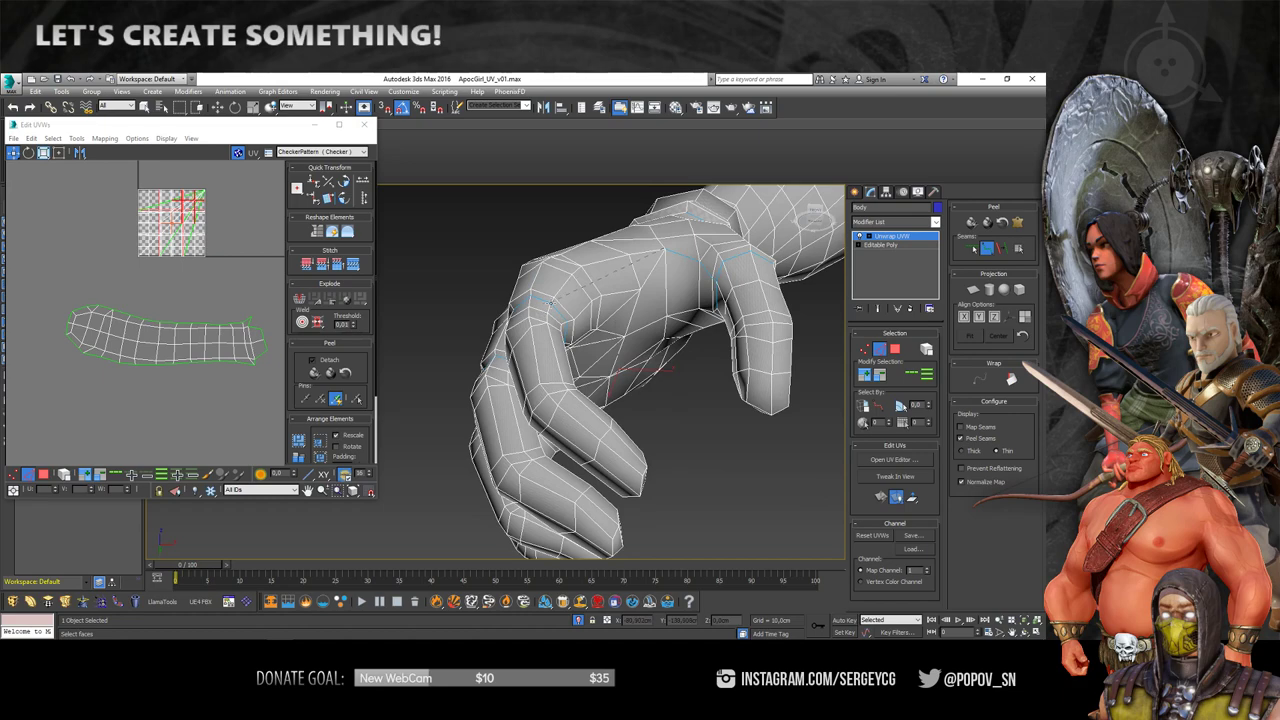
{"action": "mouse_move", "coordinate": [716, 280]}
{"action": "middle_mouse_down", "text": "alt"}
{"action": "mouse_move", "coordinate": [668, 312]}
{"action": "mouse_move", "coordinate": [674, 330]}
{"action": "mouse_move", "coordinate": [604, 324]}
{"action": "mouse_move", "coordinate": [620, 325]}
{"action": "mouse_move", "coordinate": [555, 341]}
{"action": "mouse_move", "coordinate": [351, 503]}
{"action": "mouse_move", "coordinate": [523, 333]}
{"action": "mouse_move", "coordinate": [549, 365]}
{"action": "mouse_move", "coordinate": [585, 368]}
{"action": "middle_mouse_up", "text": "alt"}
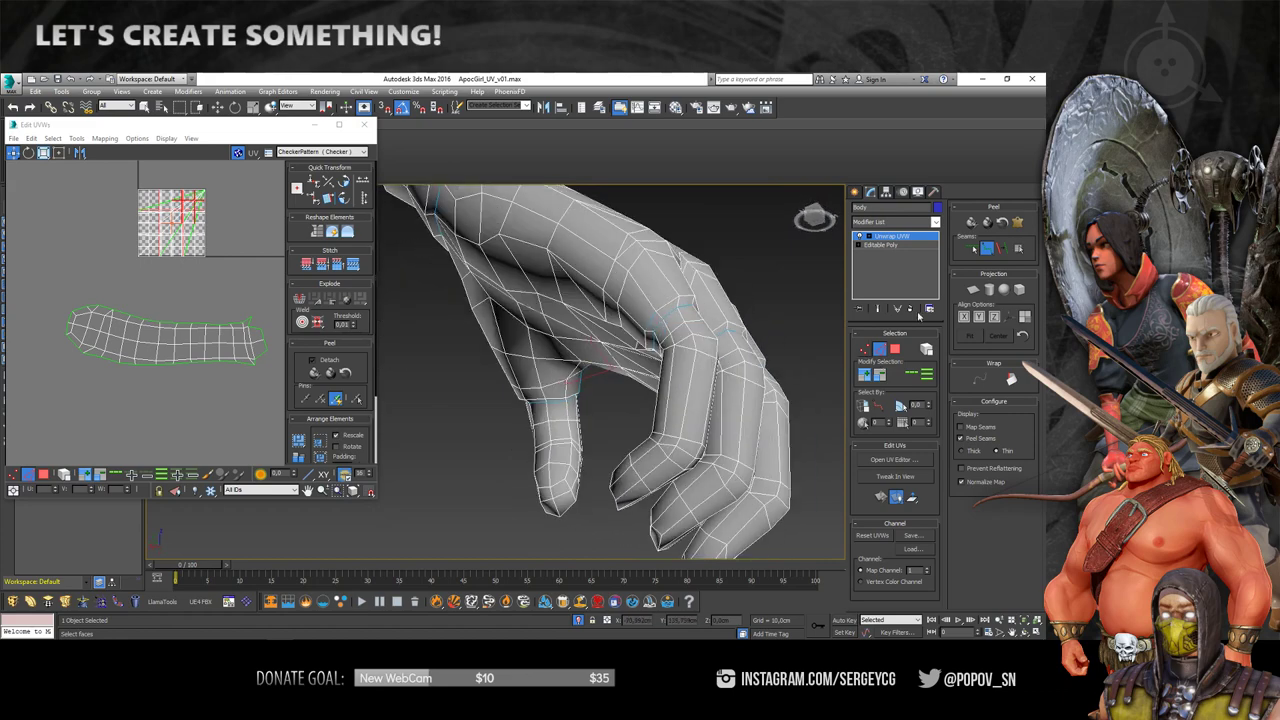
{"action": "left_click", "coordinate": [971, 248]}
{"action": "left_click", "coordinate": [986, 249]}
- Frame the whole hand with Z and select a face on the back of the hand
{"action": "middle_click_drag", "start_coordinate": [654, 323], "coordinate": [630, 370], "text": "alt"}
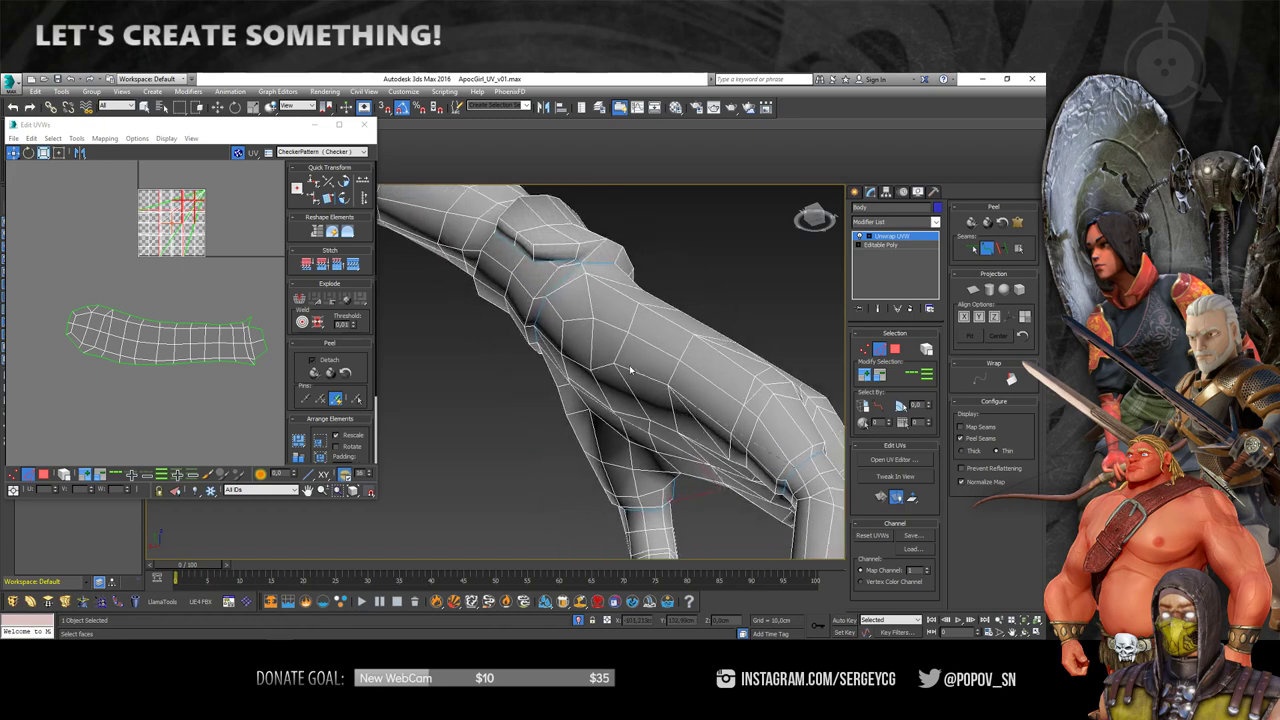
{"action": "mouse_move", "coordinate": [542, 299]}
{"action": "middle_mouse_down", "text": "alt"}
{"action": "mouse_move", "coordinate": [734, 384]}
{"action": "mouse_move", "coordinate": [607, 291]}
{"action": "mouse_move", "coordinate": [646, 253]}
{"action": "middle_mouse_up", "text": "alt"}
{"action": "scroll", "coordinate": [640, 330], "scroll_direction": "up", "scroll_amount": 4}
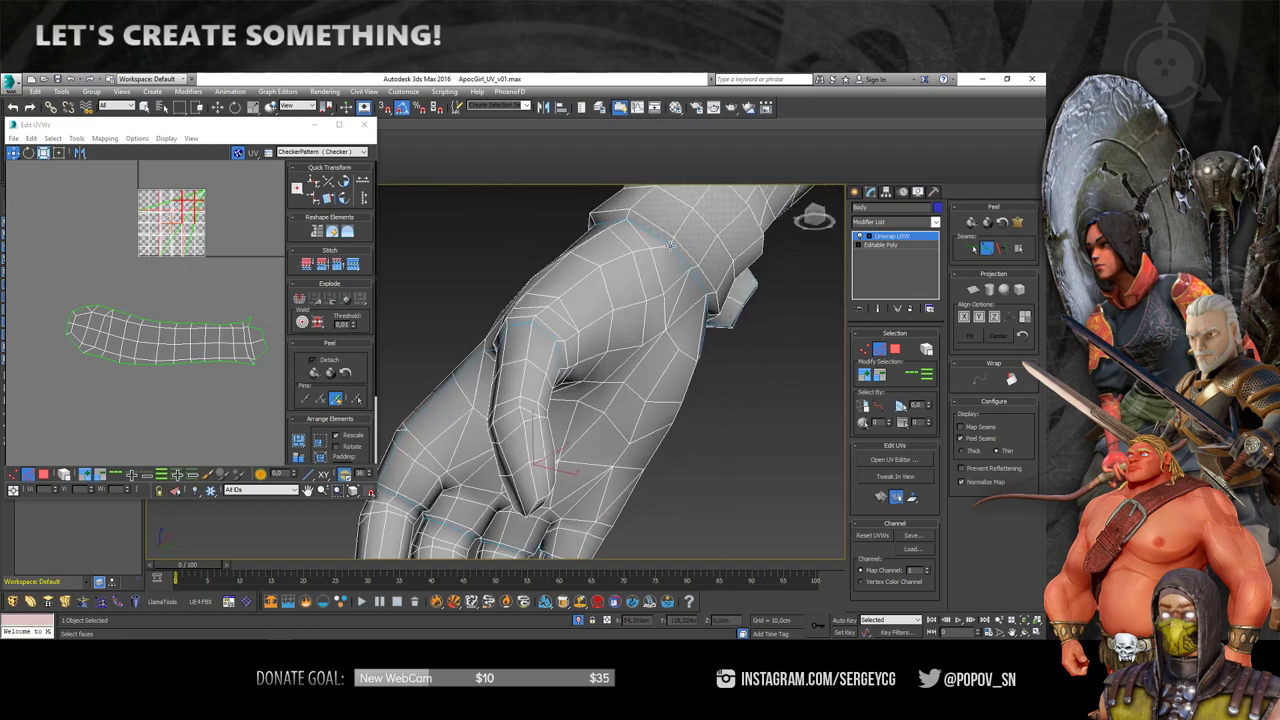
{"action": "key", "text": "z"}
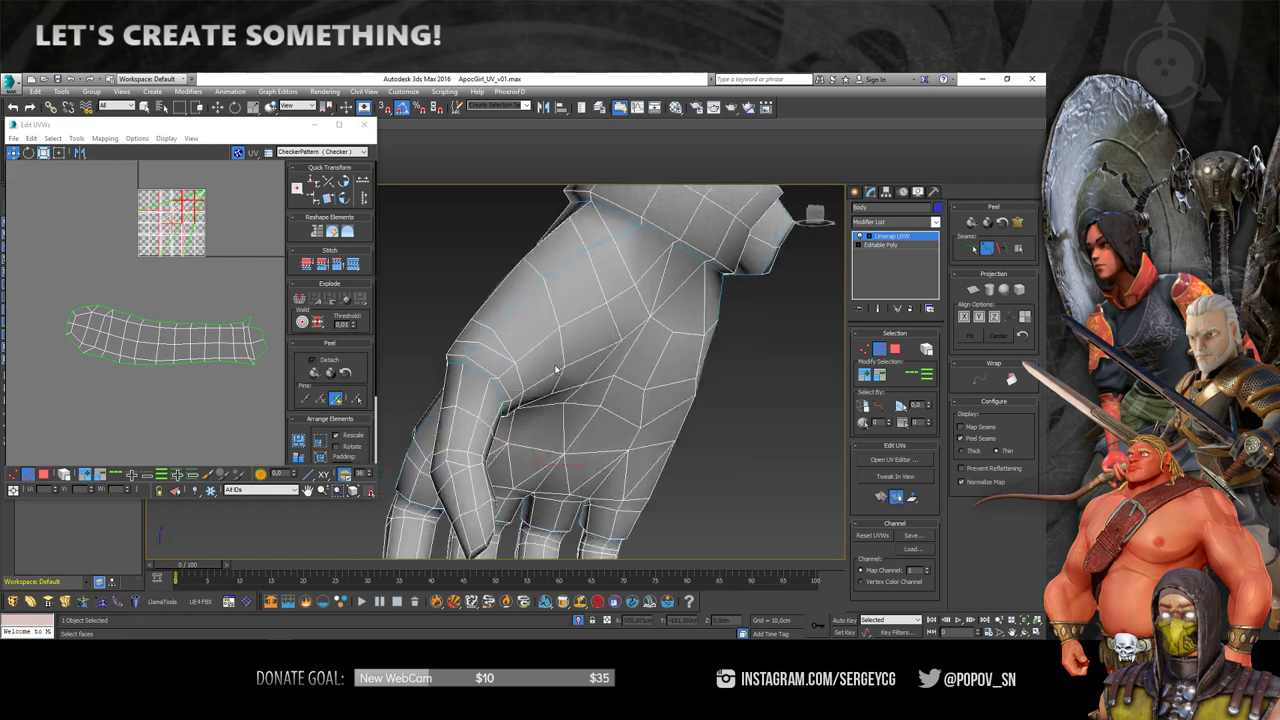
{"action": "left_click", "coordinate": [565, 320]}
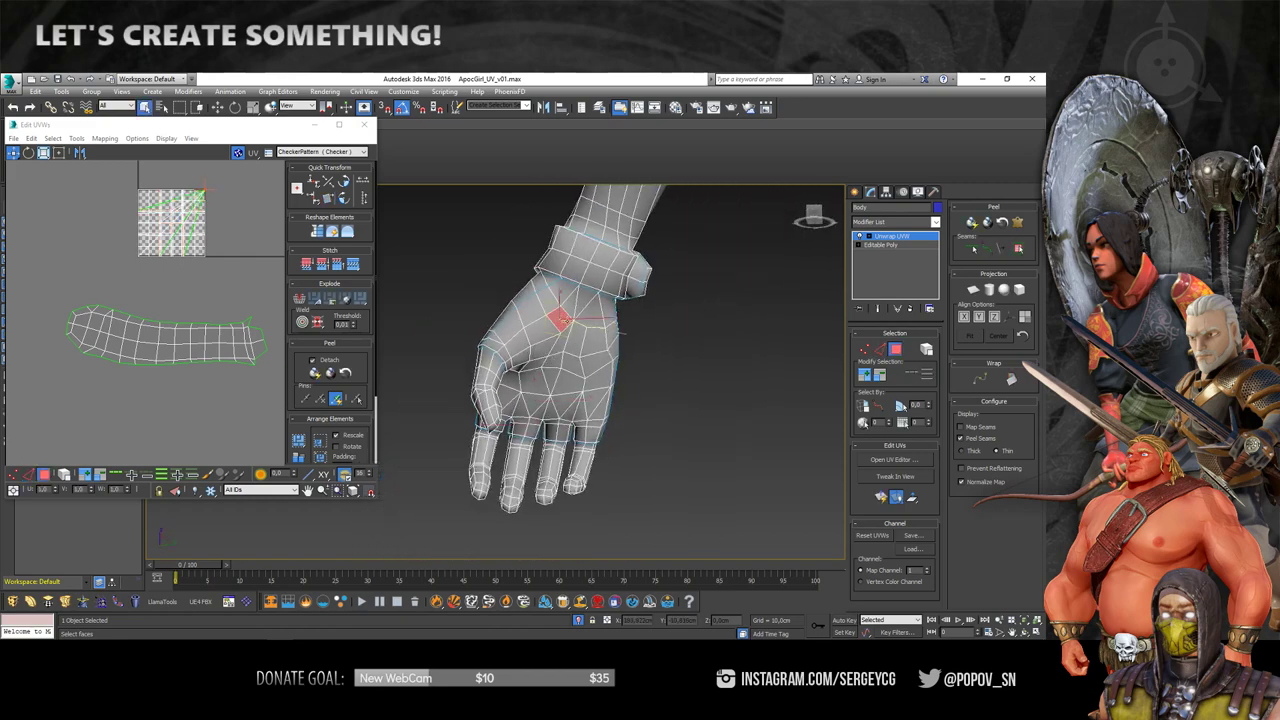
- Grow the selection to the whole hand island and frame it, orbiting to face the back of the hand
{"action": "left_click", "coordinate": [1018, 248]}
{"action": "key", "text": "z"}
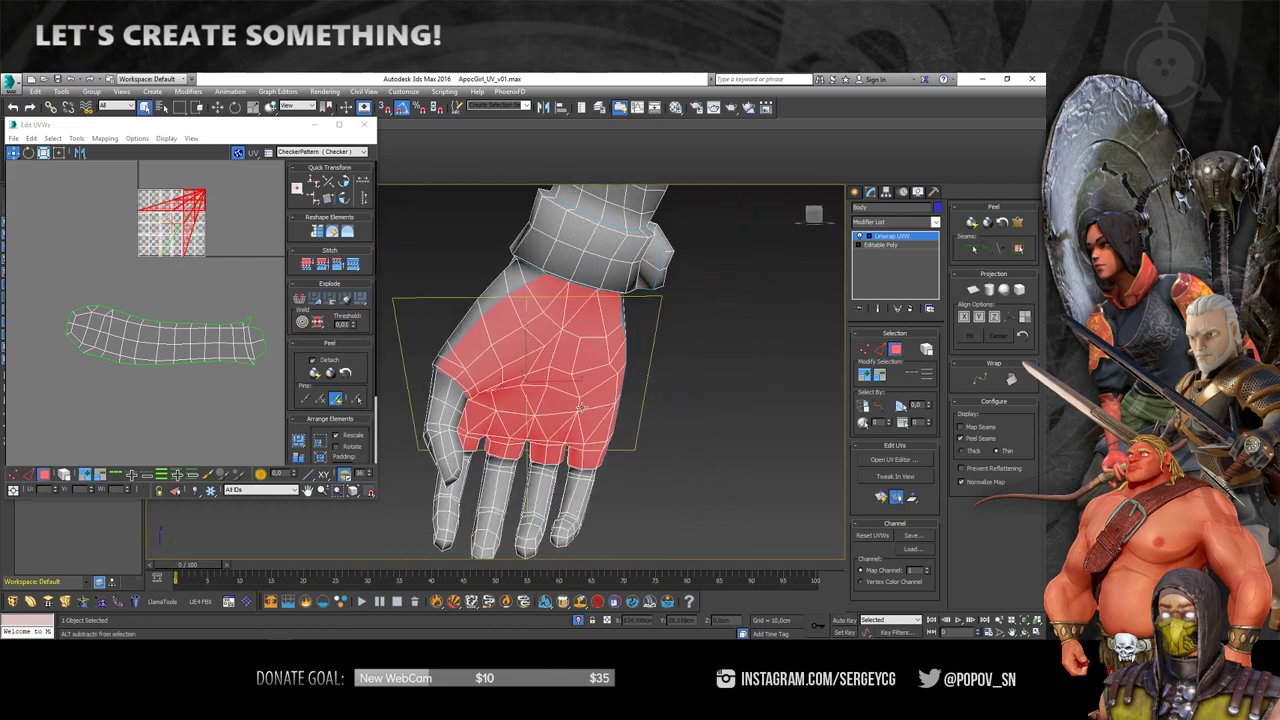
{"action": "middle_click_drag", "start_coordinate": [581, 408], "coordinate": [490, 381], "text": "alt"}
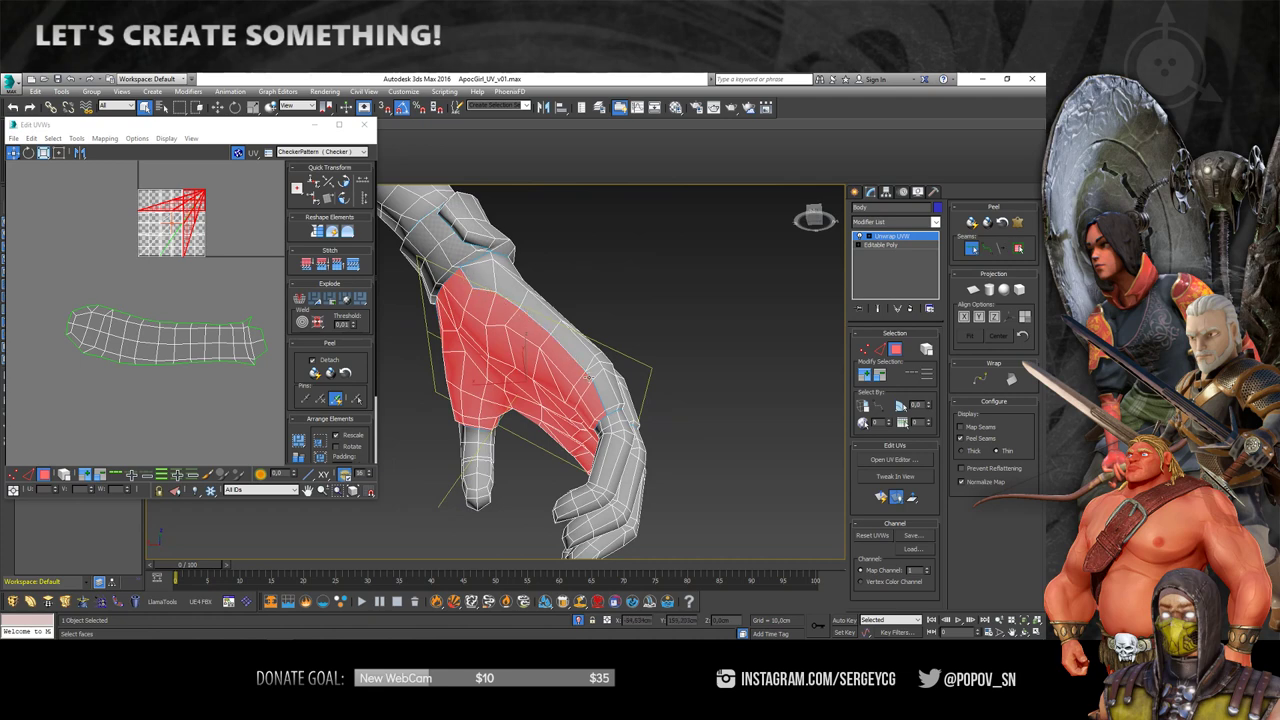
{"action": "scroll", "coordinate": [598, 391], "scroll_direction": "up", "scroll_amount": 2}
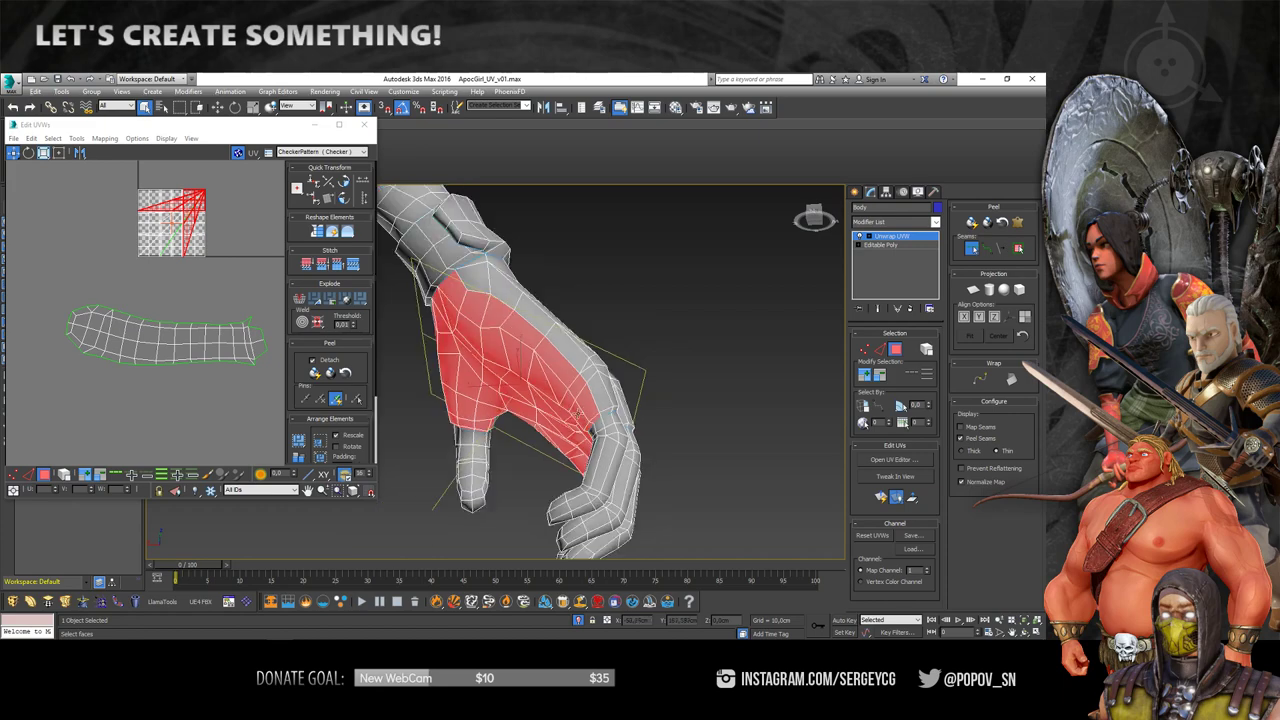
{"action": "middle_click_drag", "start_coordinate": [600, 410], "coordinate": [502, 360], "text": "alt"}
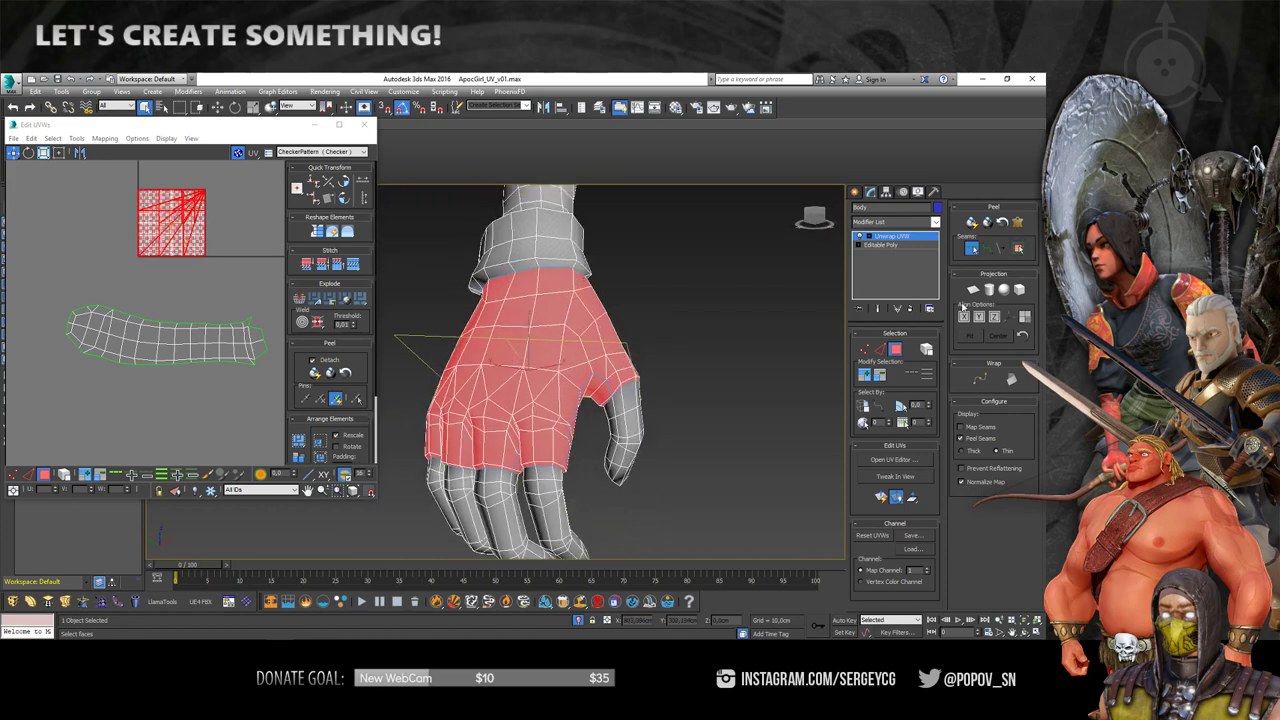
- Pelt-map the hand island, commit the relaxed pelt, and Quick Peel it flat
{"action": "left_click", "coordinate": [1017, 225]}
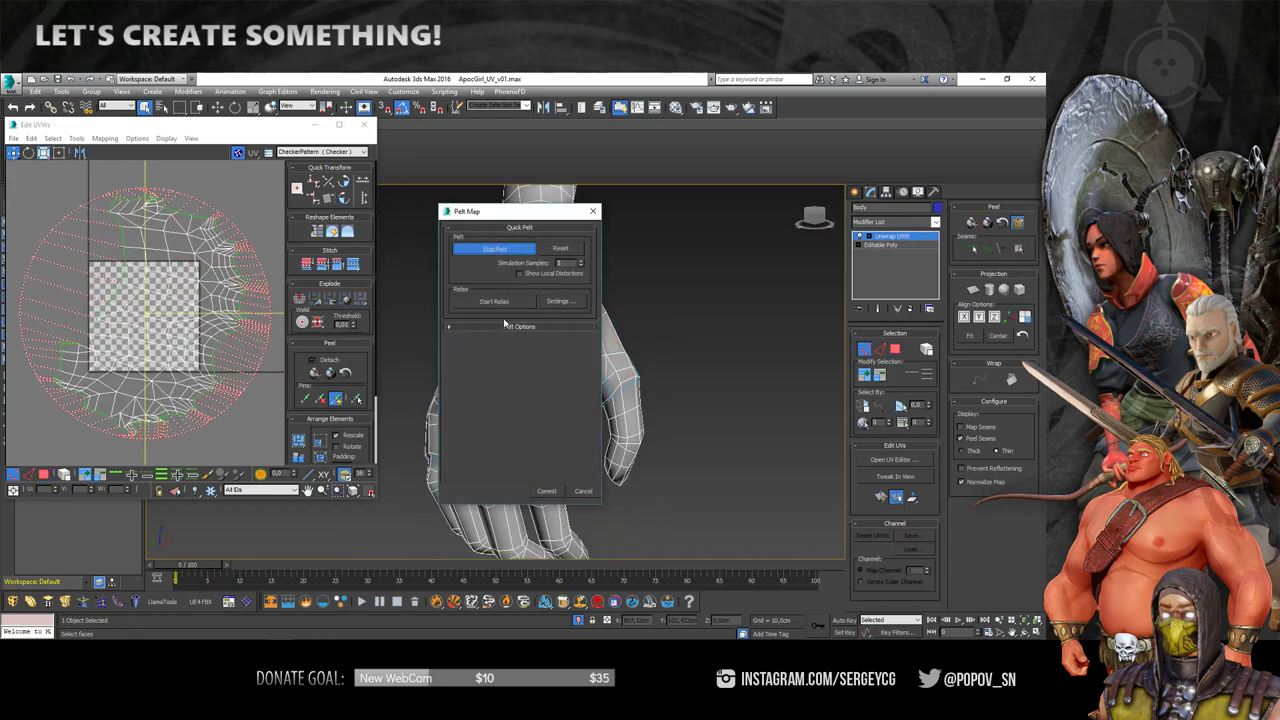
{"action": "left_click", "coordinate": [546, 491]}
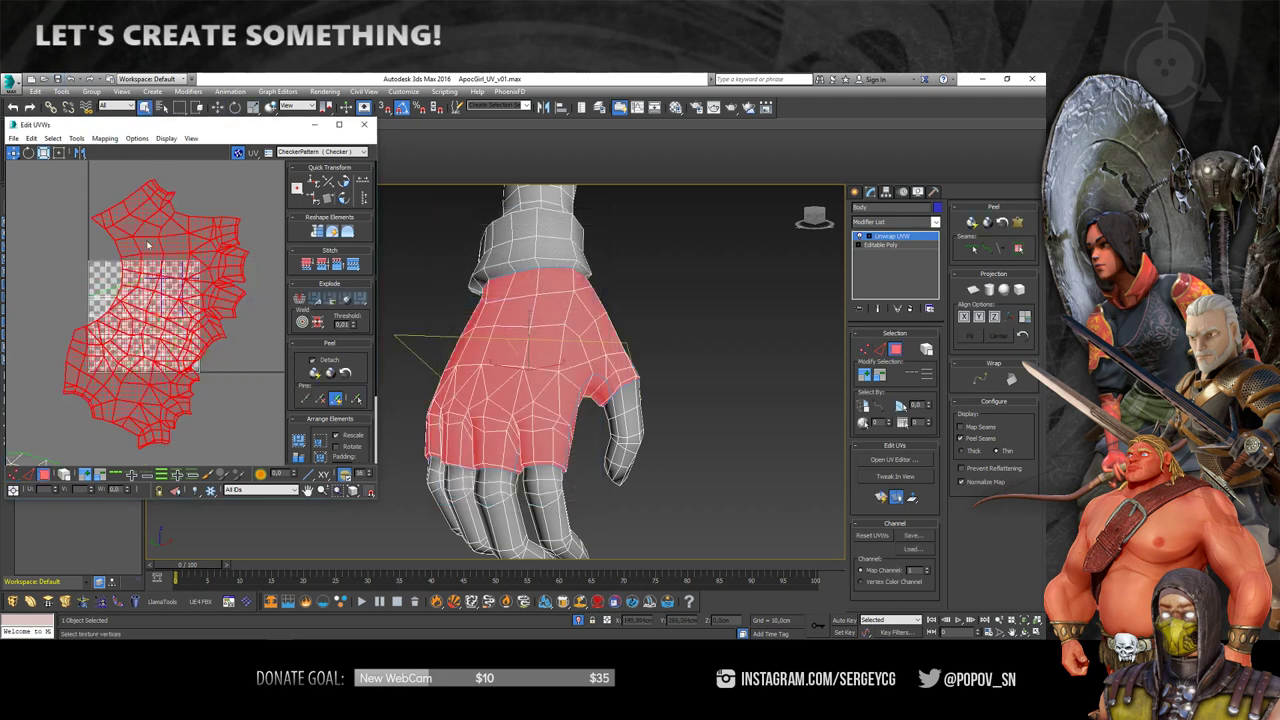
{"action": "left_click", "coordinate": [314, 374]}
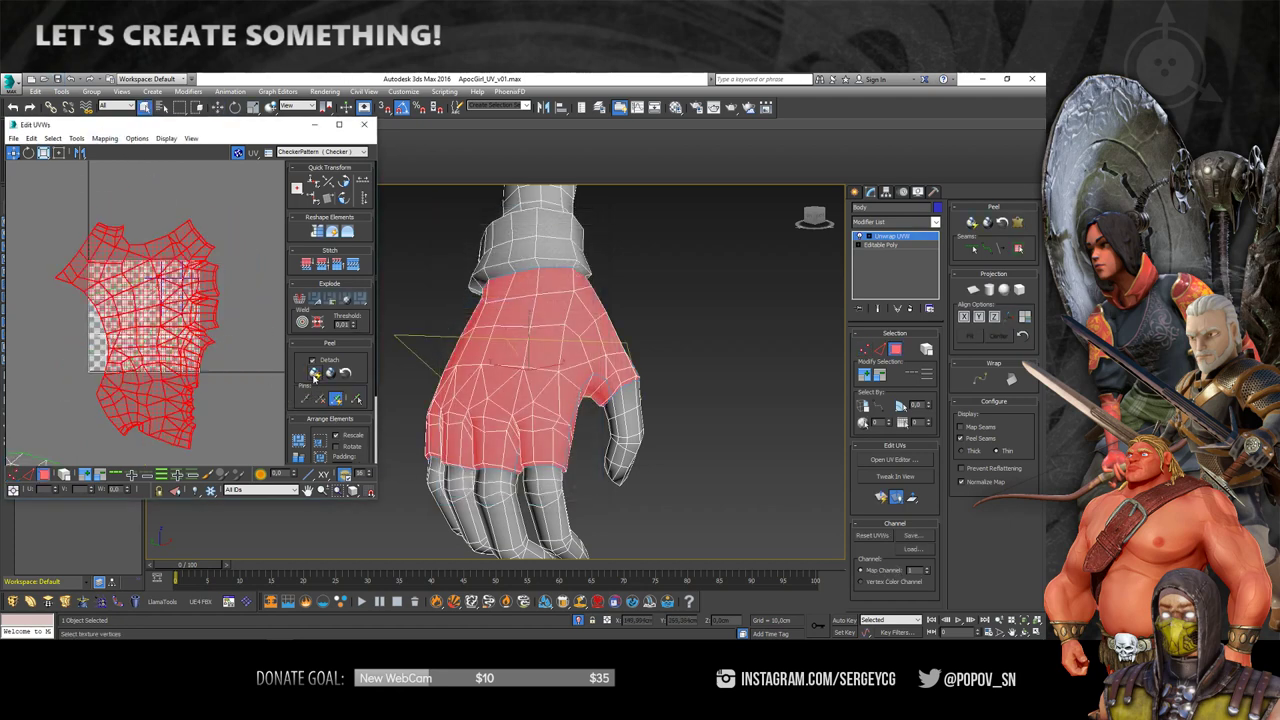
{"action": "scroll", "coordinate": [224, 252], "scroll_direction": "down", "scroll_amount": 3}
{"action": "scroll", "coordinate": [224, 252], "scroll_direction": "up", "scroll_amount": 3}
{"action": "scroll", "coordinate": [157, 277], "scroll_direction": "up", "scroll_amount": 2}
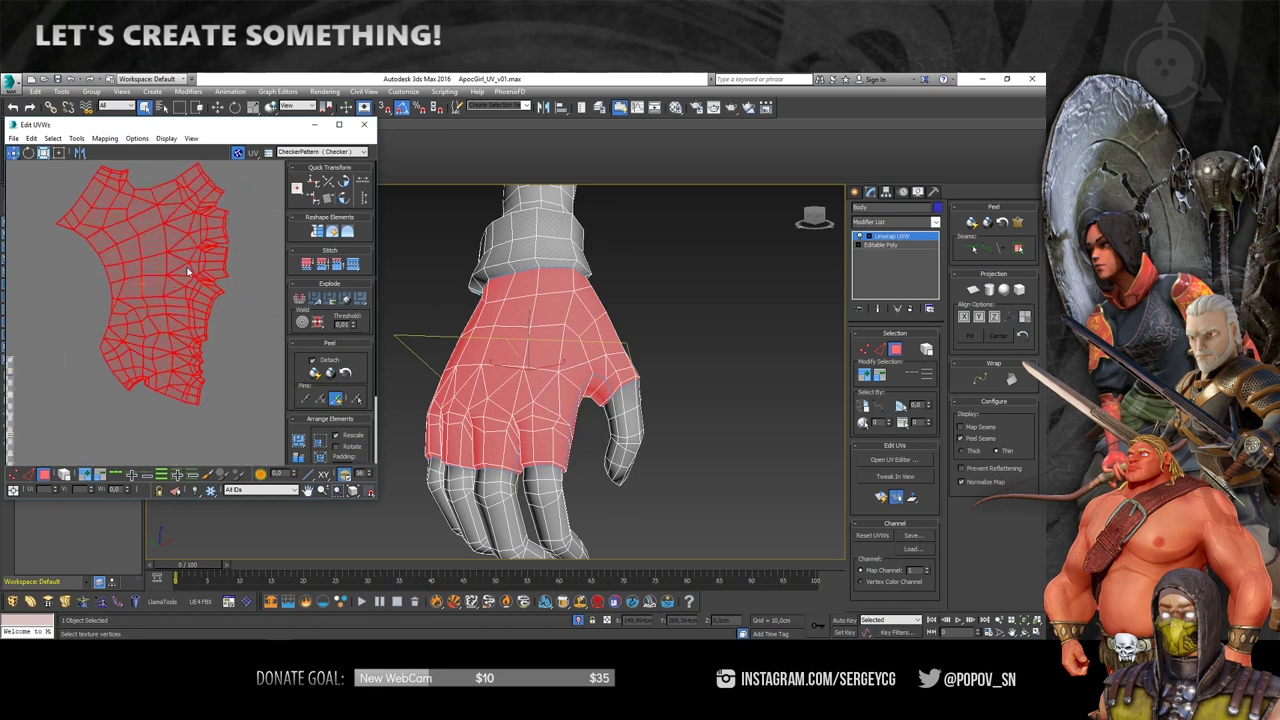
{"action": "right_click", "coordinate": [186, 257]}
- Relax the hand island by polygon angles, then reselect the whole island
{"action": "left_click", "coordinate": [55, 172]}
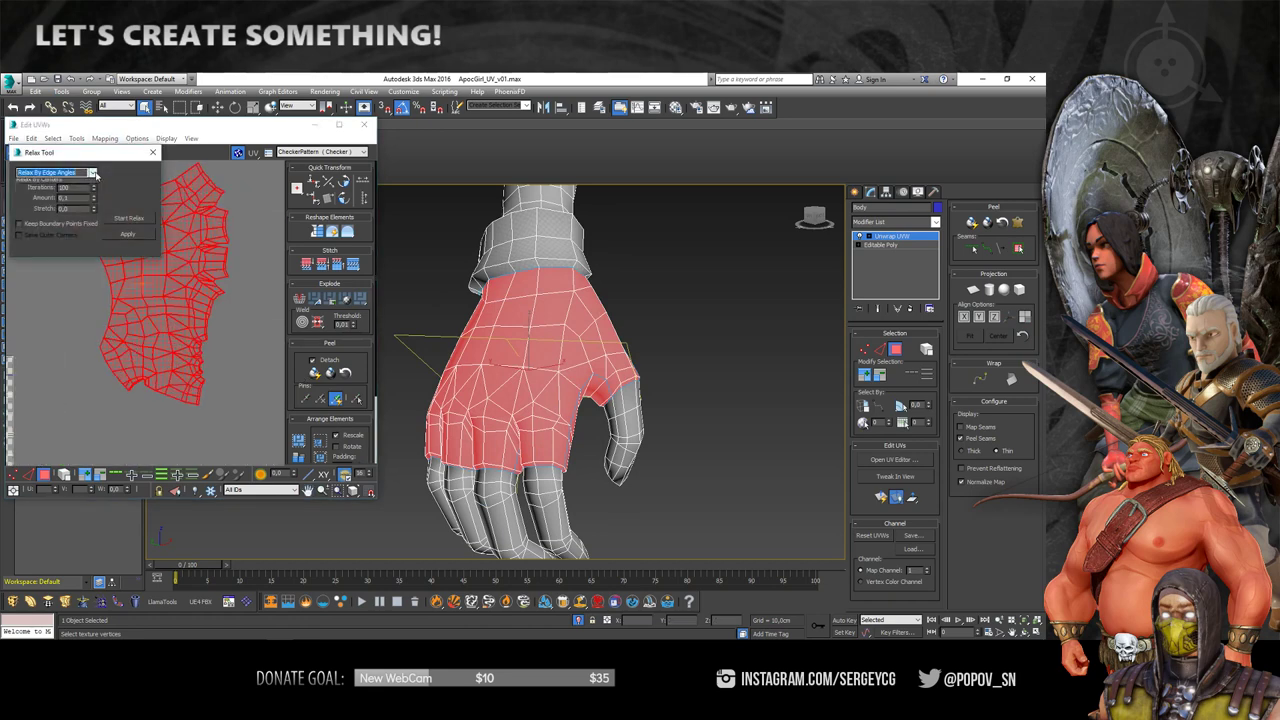
{"action": "left_click", "coordinate": [55, 196]}
{"action": "left_click", "coordinate": [128, 234]}
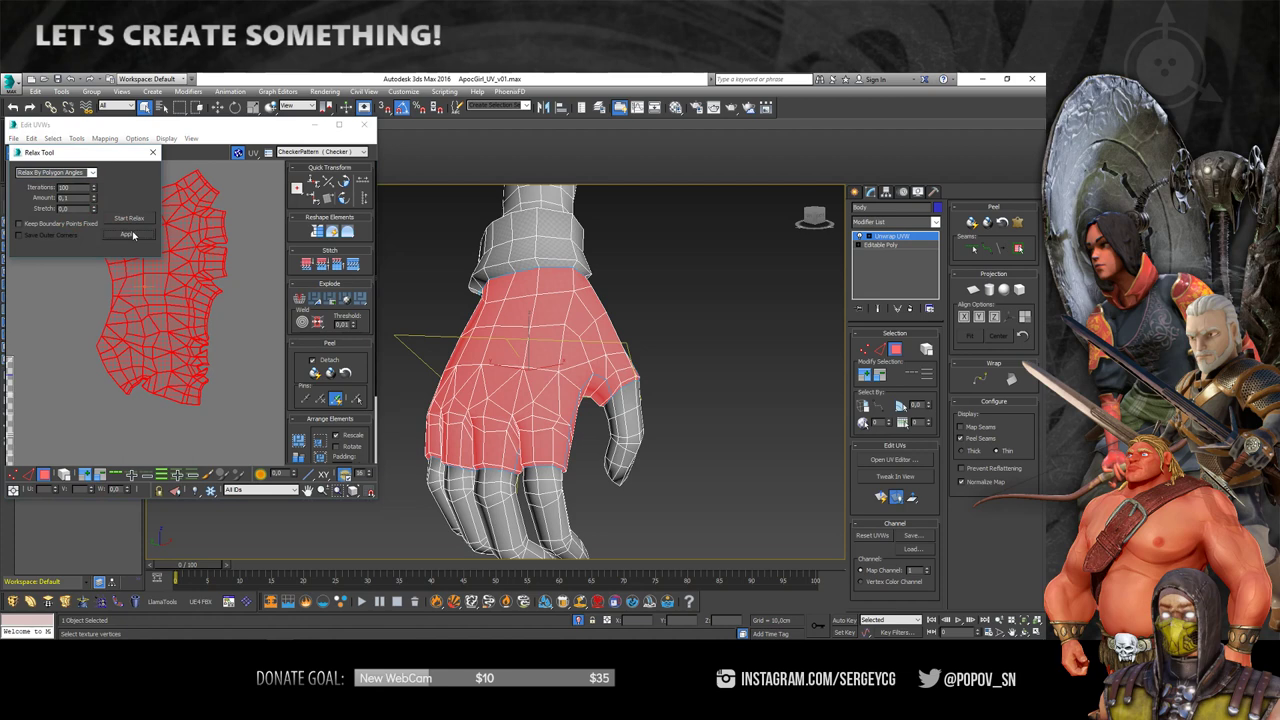
{"action": "left_click", "coordinate": [242, 330]}
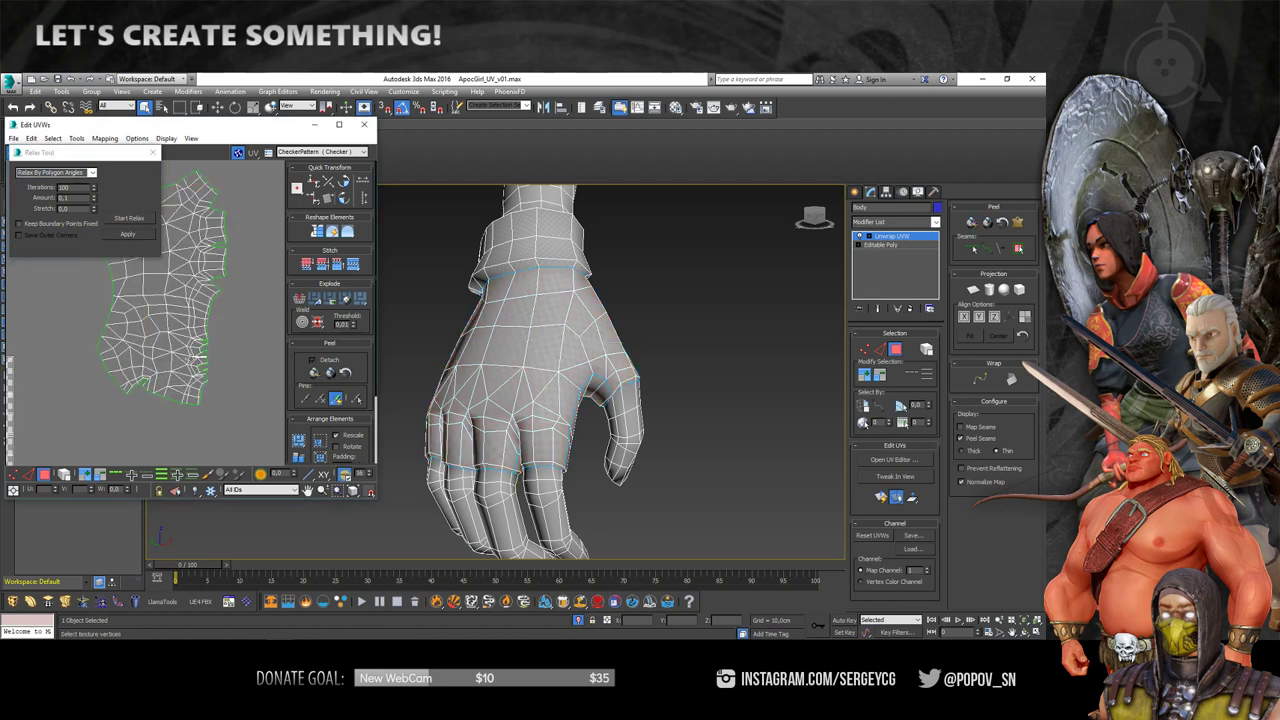
{"action": "scroll", "coordinate": [234, 372], "scroll_direction": "up", "scroll_amount": 3}
{"action": "scroll", "coordinate": [239, 368], "scroll_direction": "down", "scroll_amount": 3}
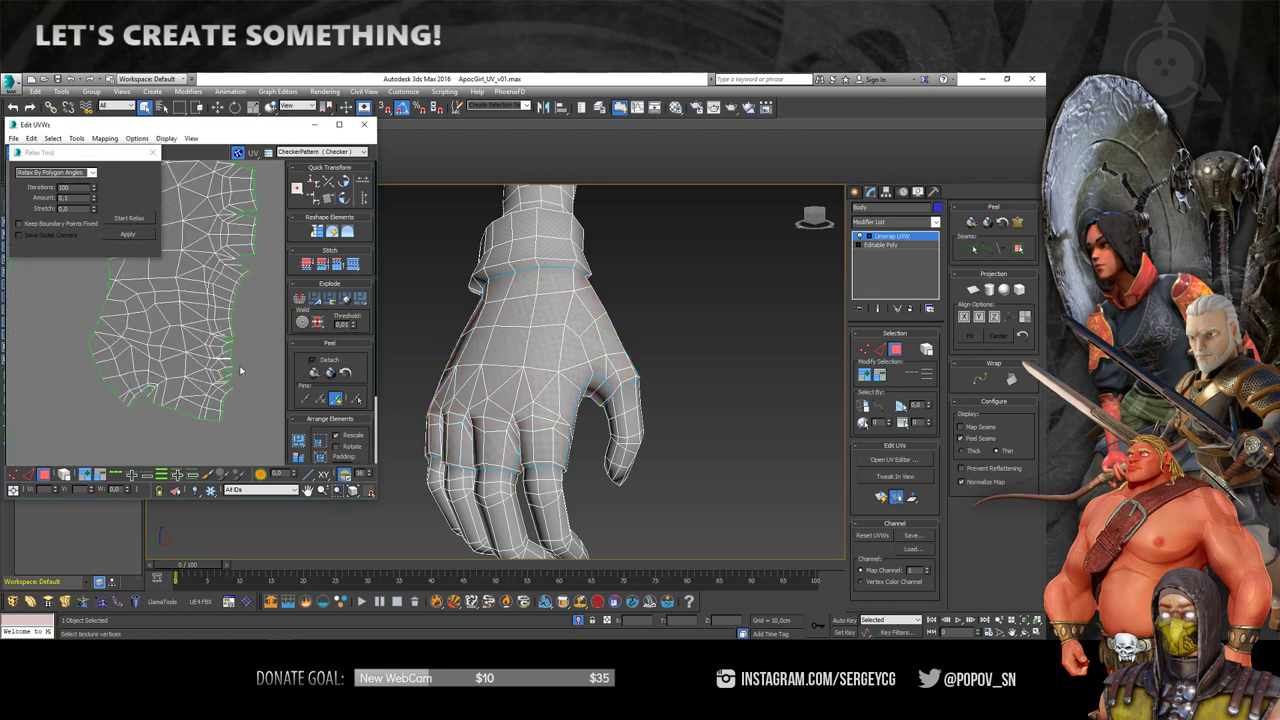
{"action": "left_click", "coordinate": [240, 365]}
- Relax the island by edge angles, apply it, then run a continuous Start Relax
{"action": "left_click", "coordinate": [55, 172]}
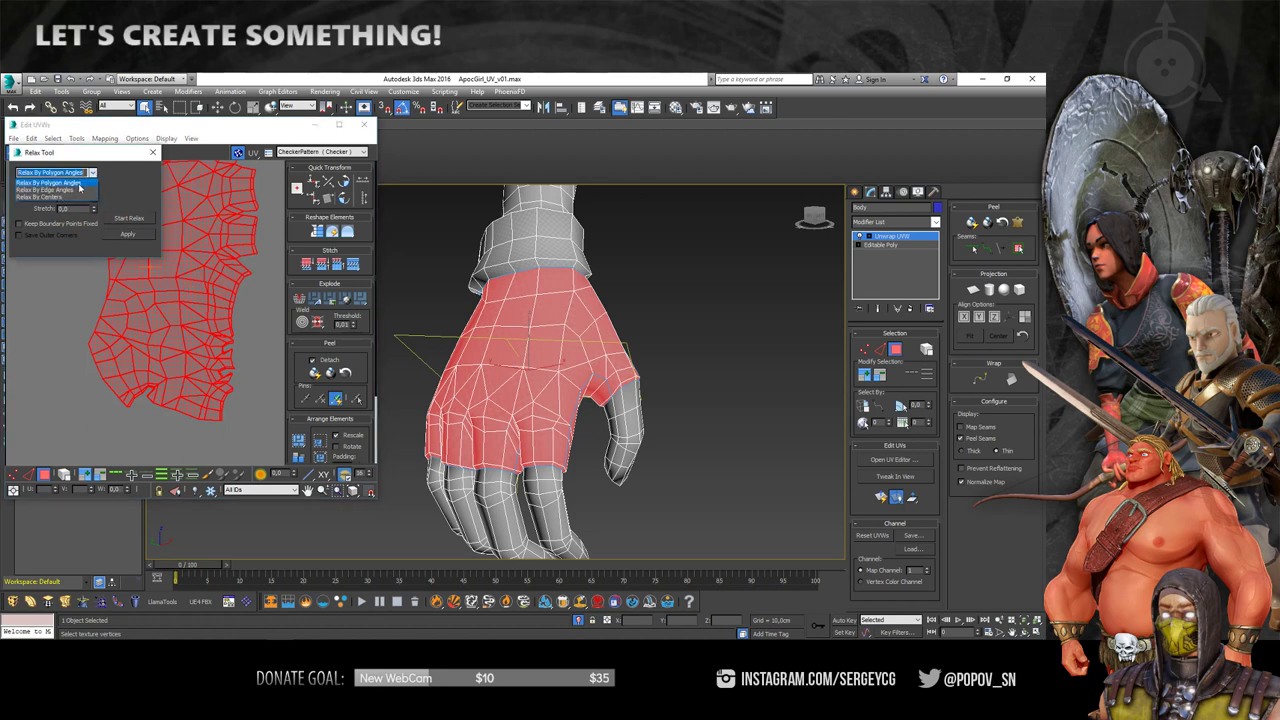
{"action": "left_click", "coordinate": [50, 182]}
{"action": "left_click", "coordinate": [140, 236]}
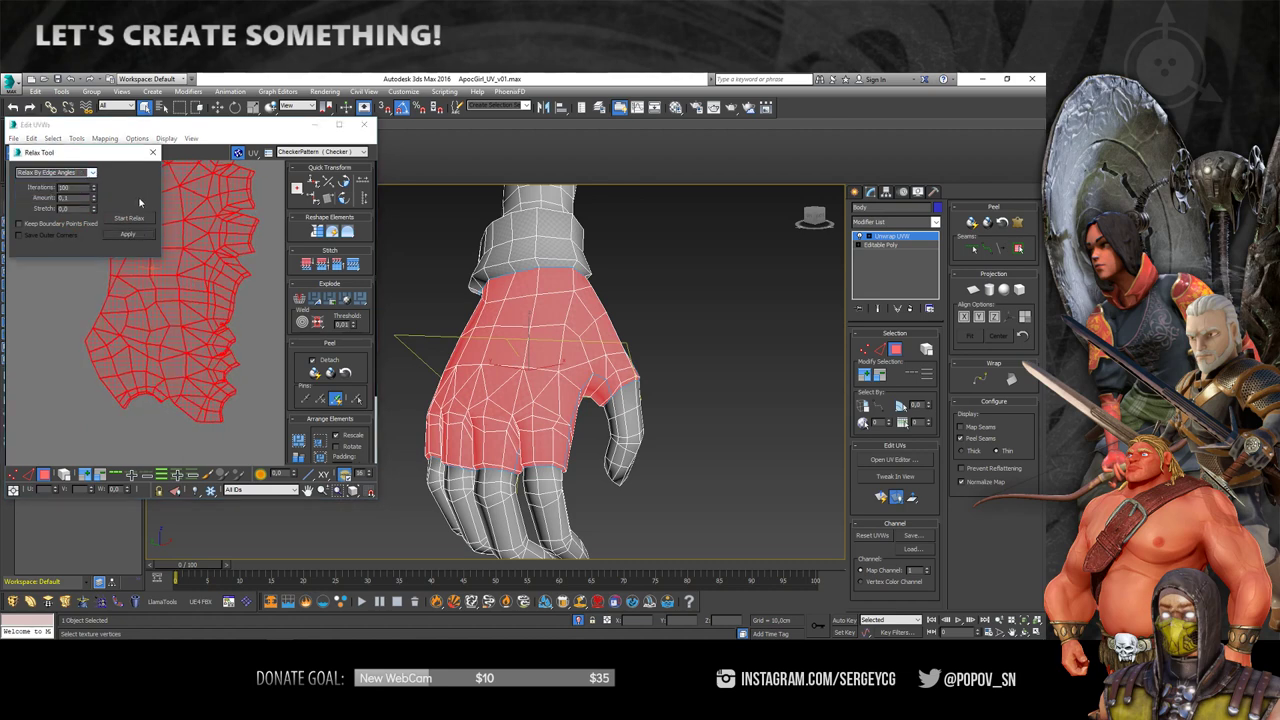
{"action": "left_click", "coordinate": [128, 218]}
{"action": "scroll", "coordinate": [236, 334], "scroll_direction": "up", "scroll_amount": 3}
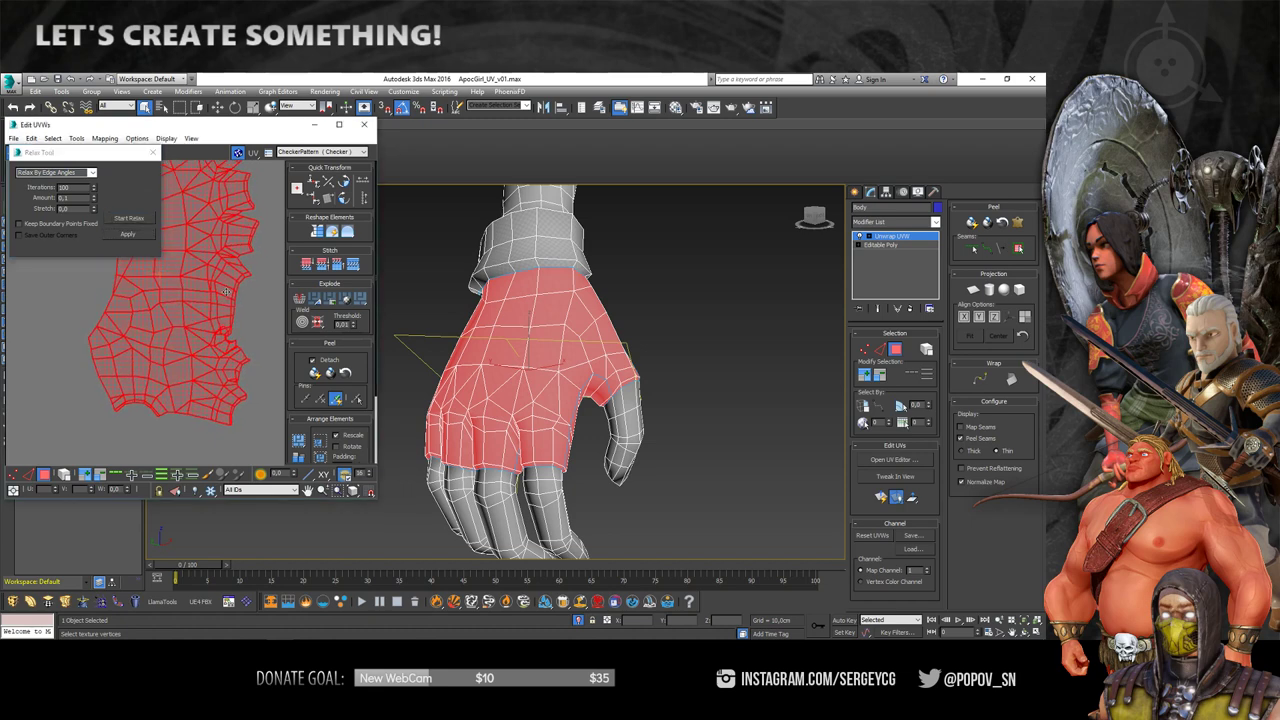
{"action": "scroll", "coordinate": [236, 334], "scroll_direction": "up", "scroll_amount": 3}
{"action": "scroll", "coordinate": [236, 334], "scroll_direction": "down", "scroll_amount": 2}
{"action": "left_click", "coordinate": [234, 332]}
{"action": "scroll", "coordinate": [232, 331], "scroll_direction": "down", "scroll_amount": 2}
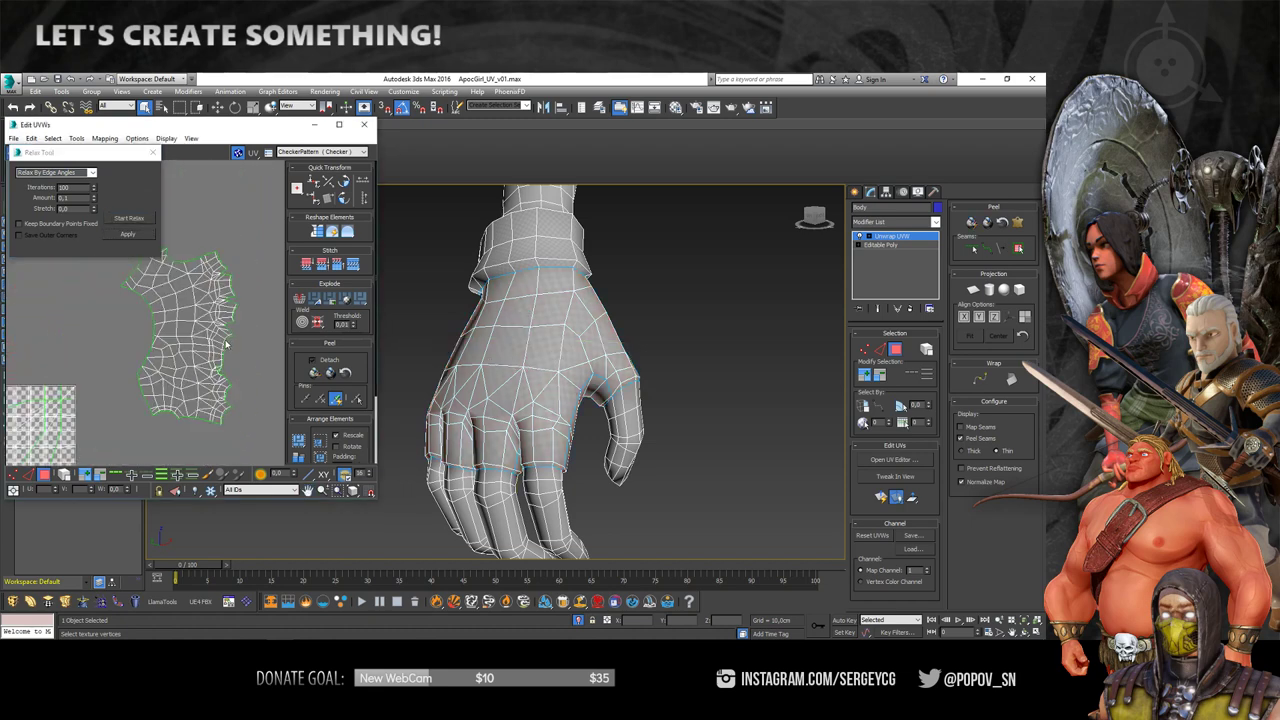
{"action": "scroll", "coordinate": [229, 329], "scroll_direction": "up", "scroll_amount": 1}
{"action": "scroll", "coordinate": [229, 329], "scroll_direction": "up", "scroll_amount": 2}
{"action": "scroll", "coordinate": [229, 329], "scroll_direction": "up", "scroll_amount": 2}
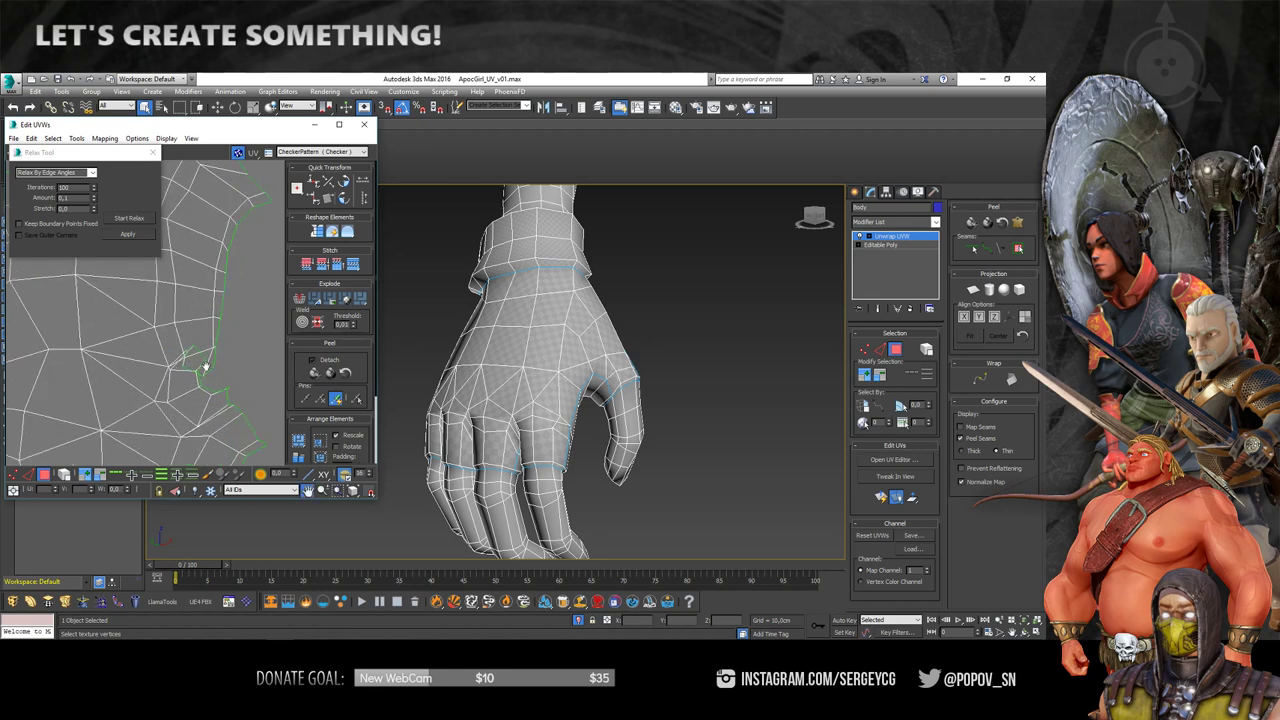
{"action": "scroll", "coordinate": [220, 320], "scroll_direction": "up", "scroll_amount": 2}
{"action": "scroll", "coordinate": [248, 298], "scroll_direction": "up", "scroll_amount": 2}
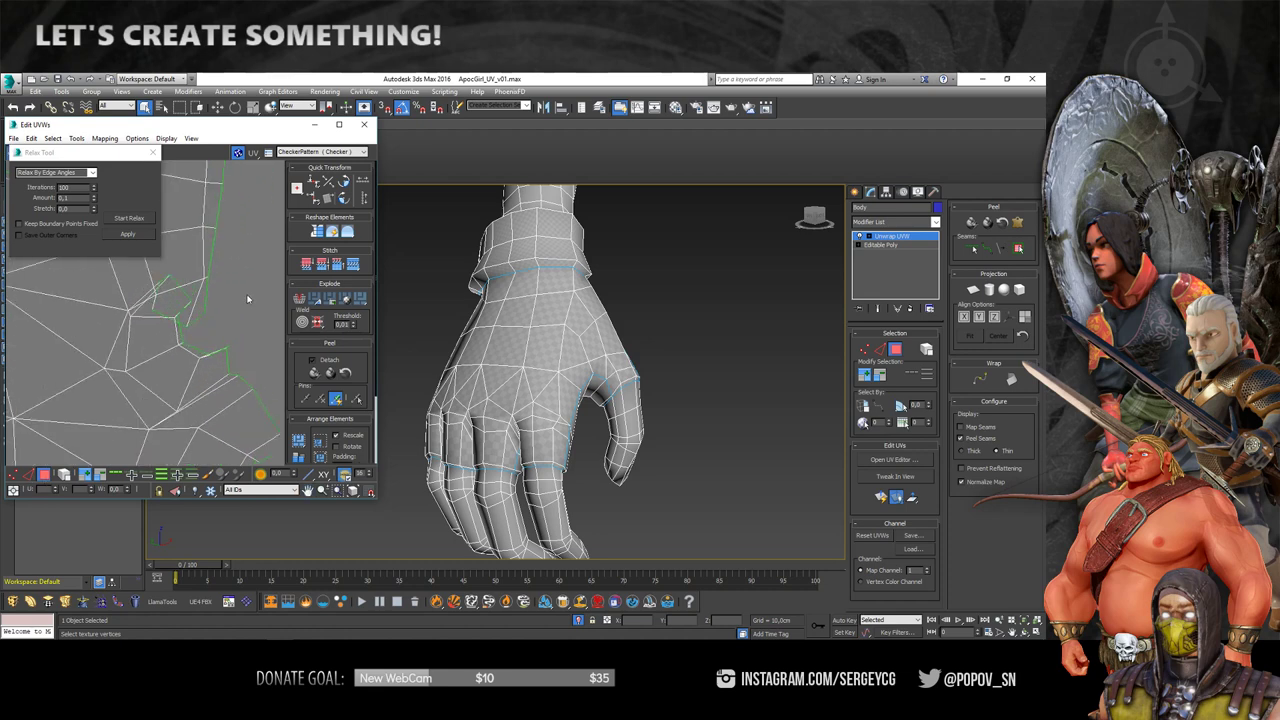
- Select the small distorted UV face between the fingers, checking its location on the model
{"action": "left_click", "coordinate": [166, 299]}
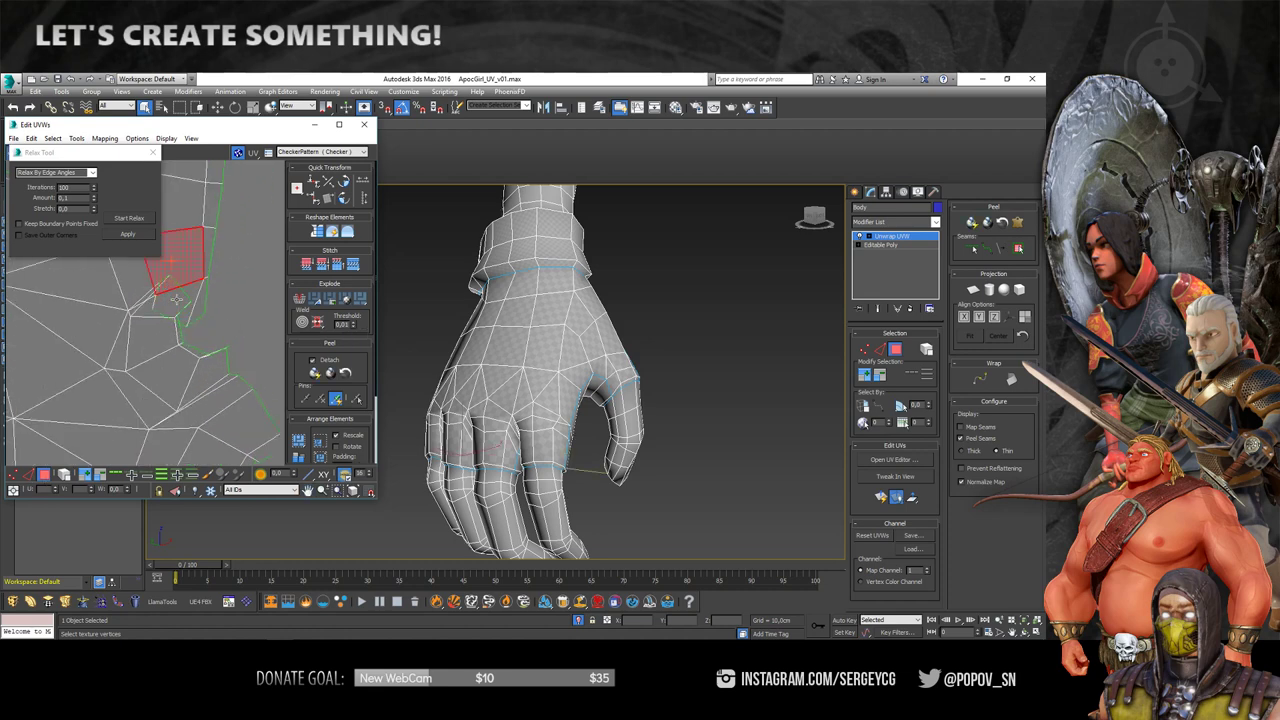
{"action": "scroll", "coordinate": [566, 377], "scroll_direction": "up", "scroll_amount": 5}
{"action": "scroll", "coordinate": [566, 377], "scroll_direction": "up", "scroll_amount": 3}
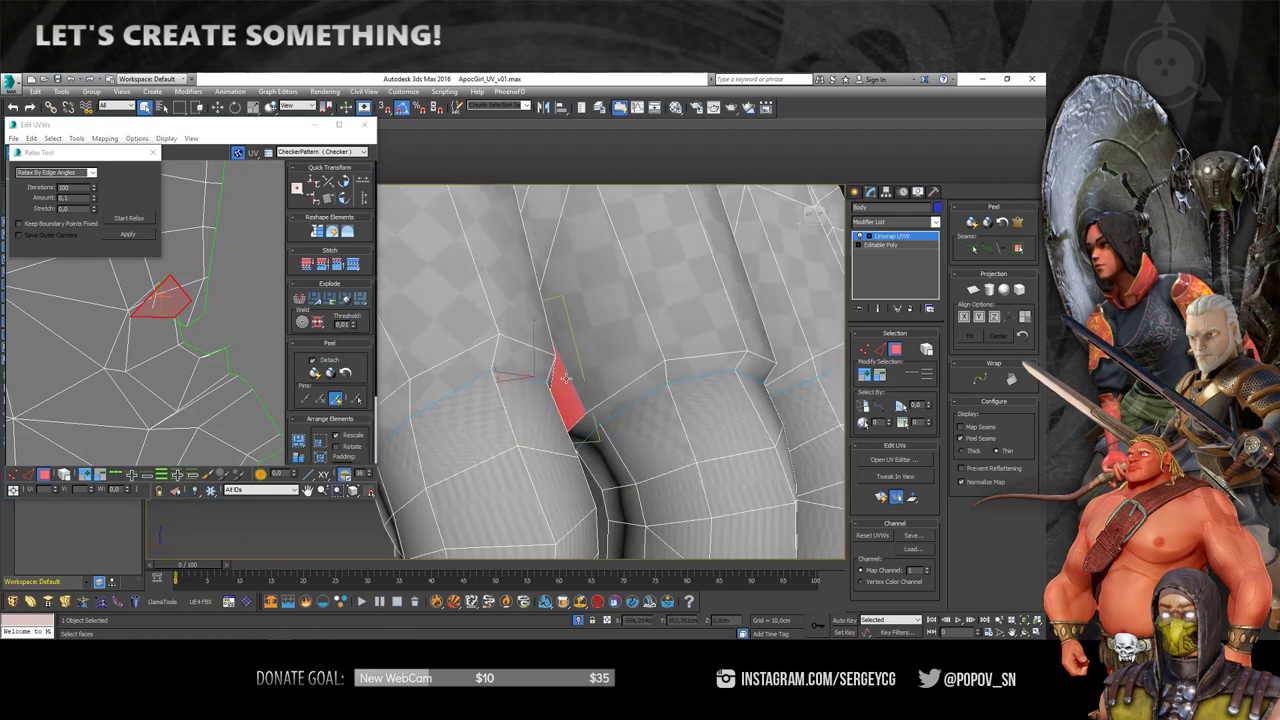
{"action": "mouse_move", "coordinate": [566, 377]}
{"action": "middle_mouse_down", "text": "alt"}
{"action": "mouse_move", "coordinate": [523, 347]}
{"action": "mouse_move", "coordinate": [520, 320]}
{"action": "middle_mouse_up", "text": "alt"}
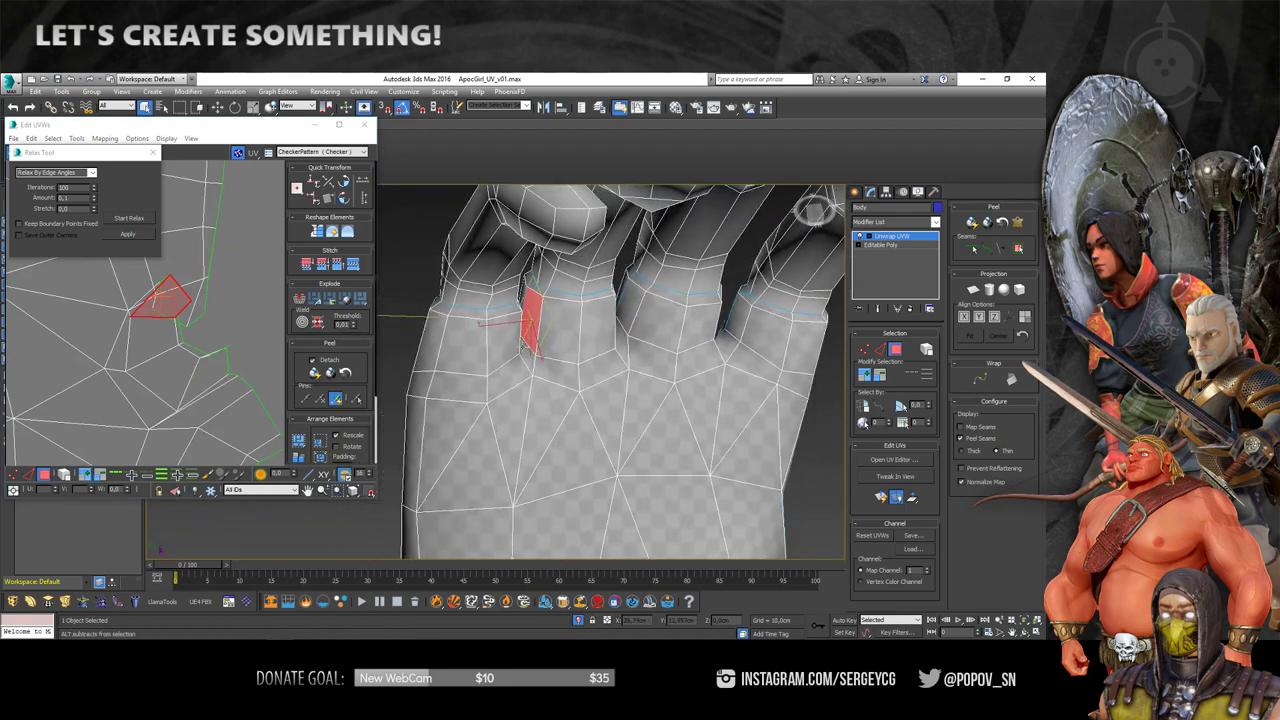
{"action": "scroll", "coordinate": [222, 320], "scroll_direction": "down", "scroll_amount": 2}
{"action": "scroll", "coordinate": [222, 320], "scroll_direction": "down", "scroll_amount": 4}
{"action": "scroll", "coordinate": [222, 320], "scroll_direction": "up", "scroll_amount": 5}
{"action": "scroll", "coordinate": [208, 337], "scroll_direction": "up", "scroll_amount": 1}
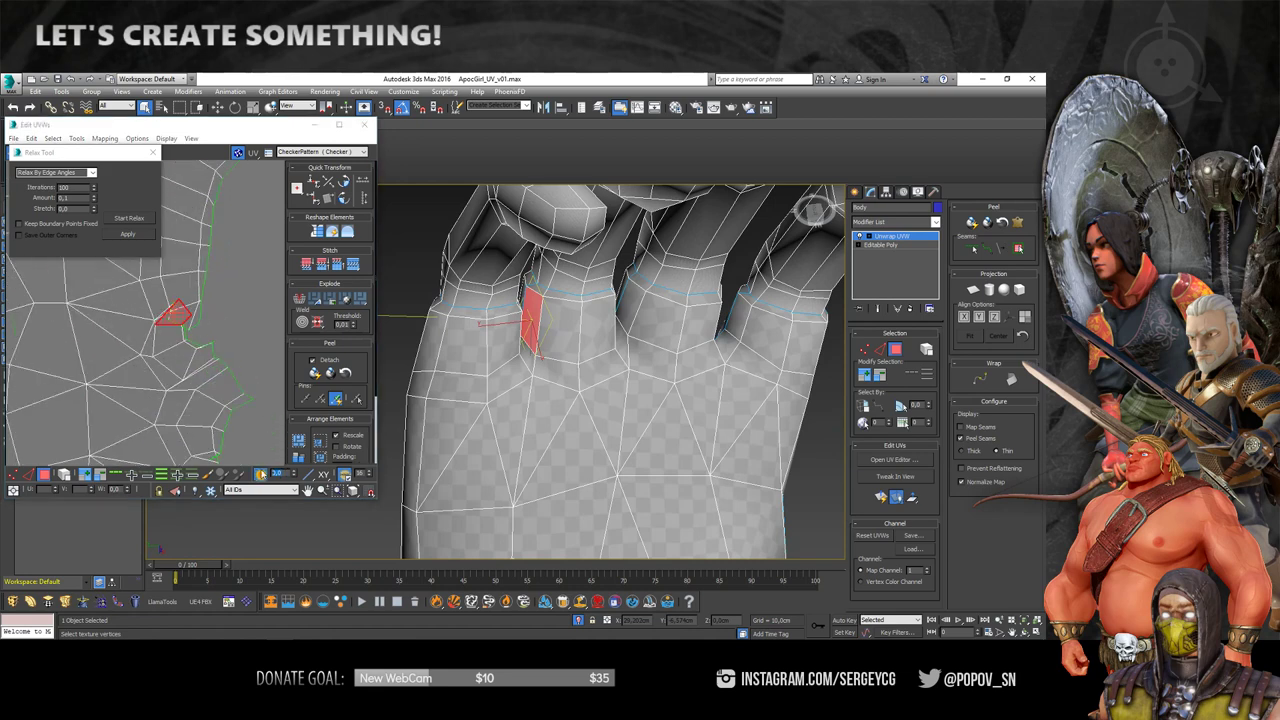
{"action": "left_click", "coordinate": [269, 476]}
{"action": "left_click", "coordinate": [232, 301]}
{"action": "left_click", "coordinate": [184, 324]}
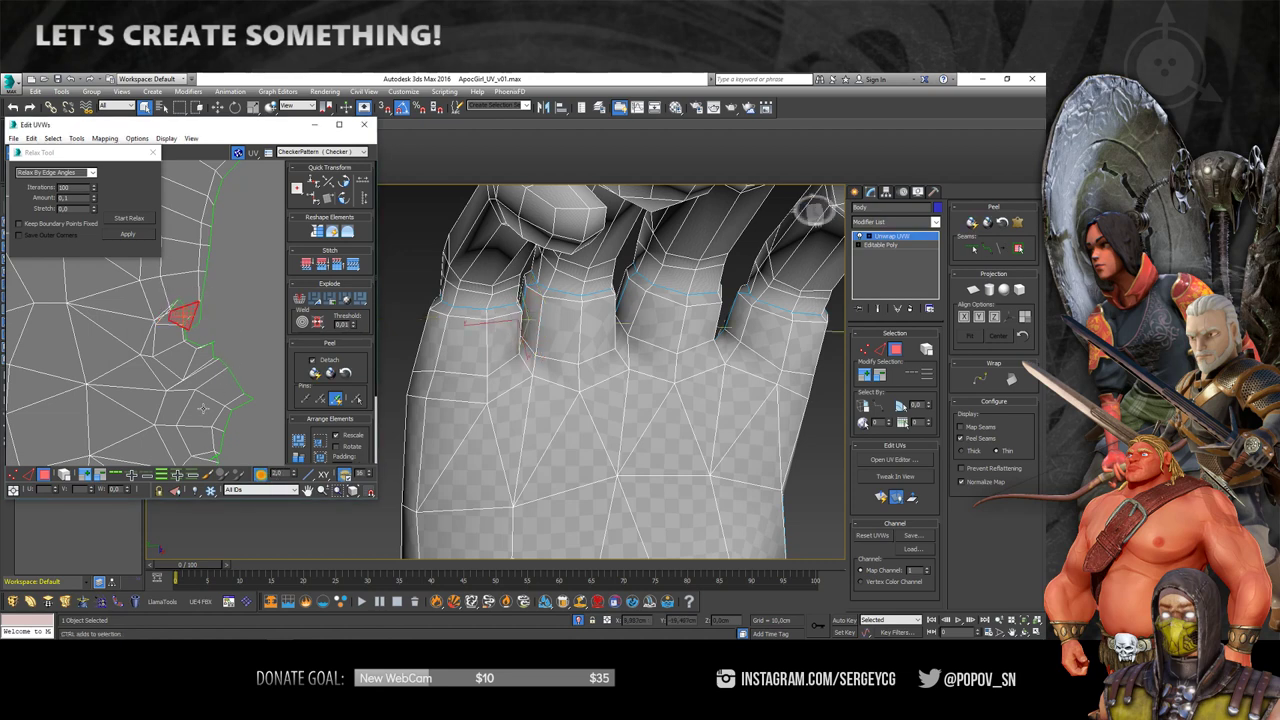
- In vertex mode, move the crossed seam vertices at the finger gap to untangle the edges
{"action": "key", "text": "1"}
{"action": "left_click", "coordinate": [197, 305]}
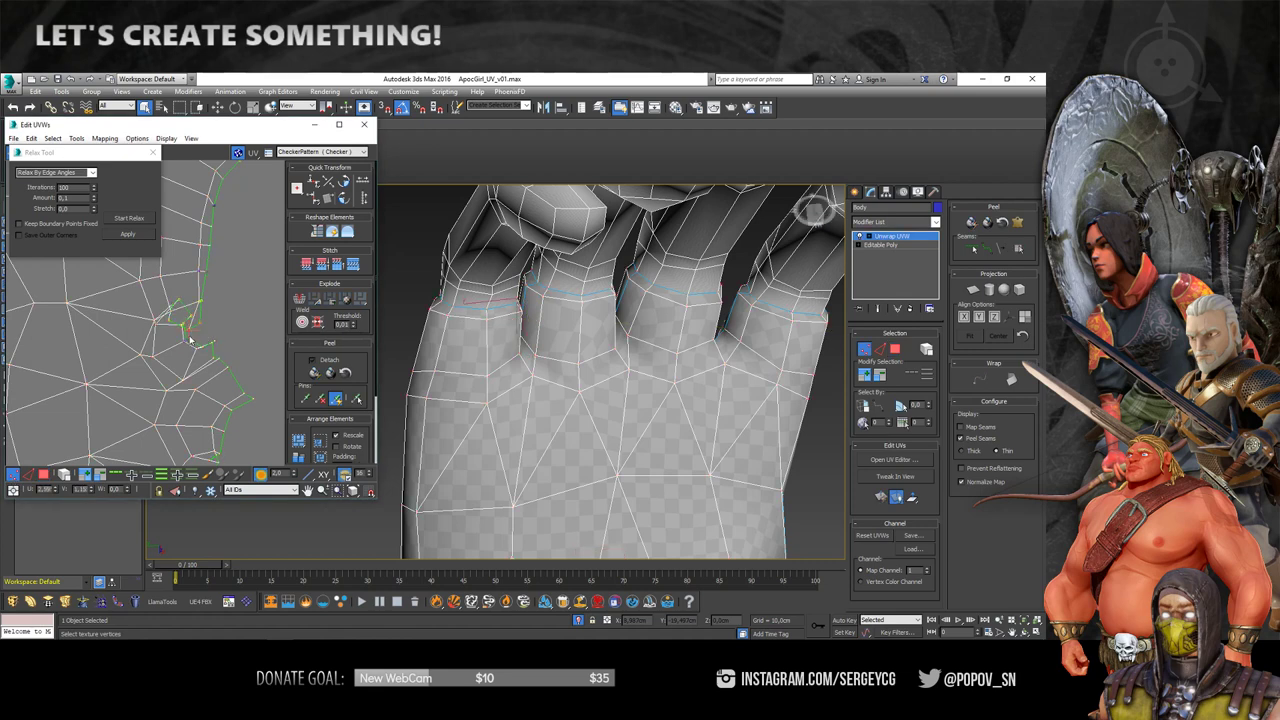
{"action": "scroll", "coordinate": [202, 323], "scroll_direction": "up", "scroll_amount": 2}
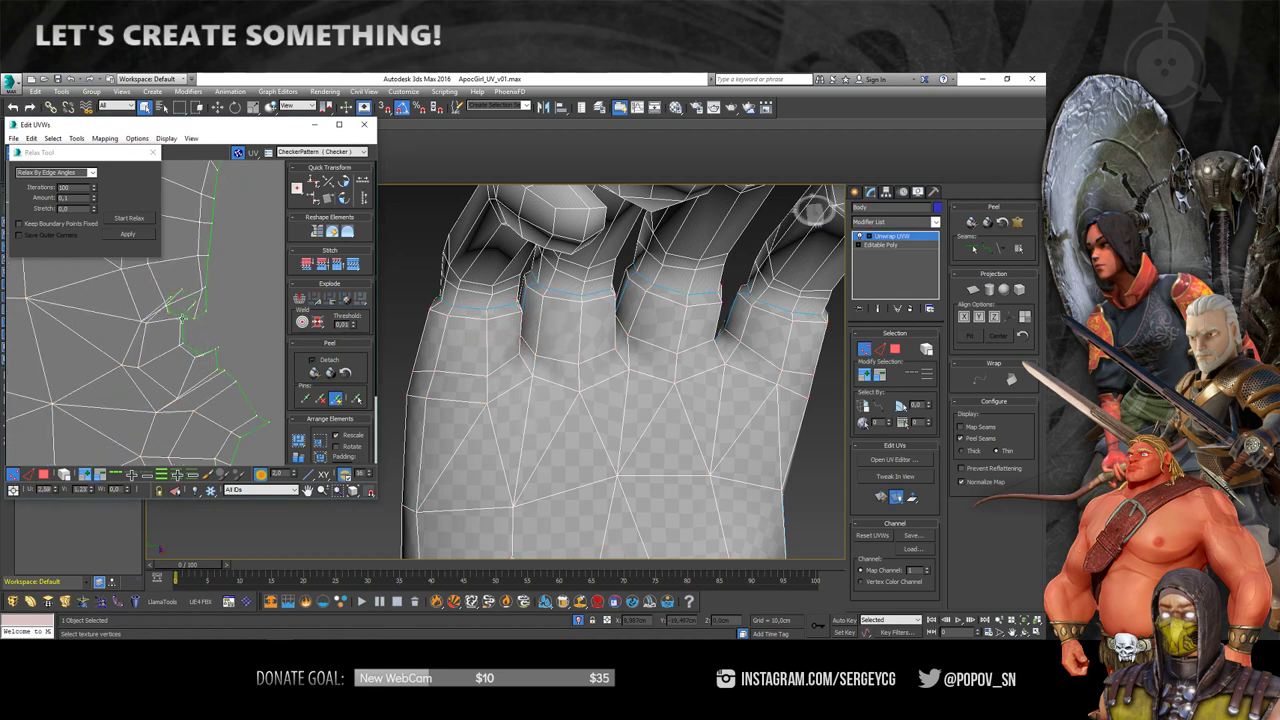
{"action": "left_click", "coordinate": [185, 325]}
{"action": "mouse_move", "coordinate": [182, 293]}
{"action": "left_mouse_down"}
{"action": "mouse_move", "coordinate": [222, 302]}
{"action": "mouse_move", "coordinate": [205, 297]}
{"action": "mouse_move", "coordinate": [170, 339]}
{"action": "mouse_move", "coordinate": [157, 320]}
{"action": "mouse_move", "coordinate": [186, 308]}
{"action": "mouse_move", "coordinate": [184, 320]}
{"action": "left_mouse_up"}
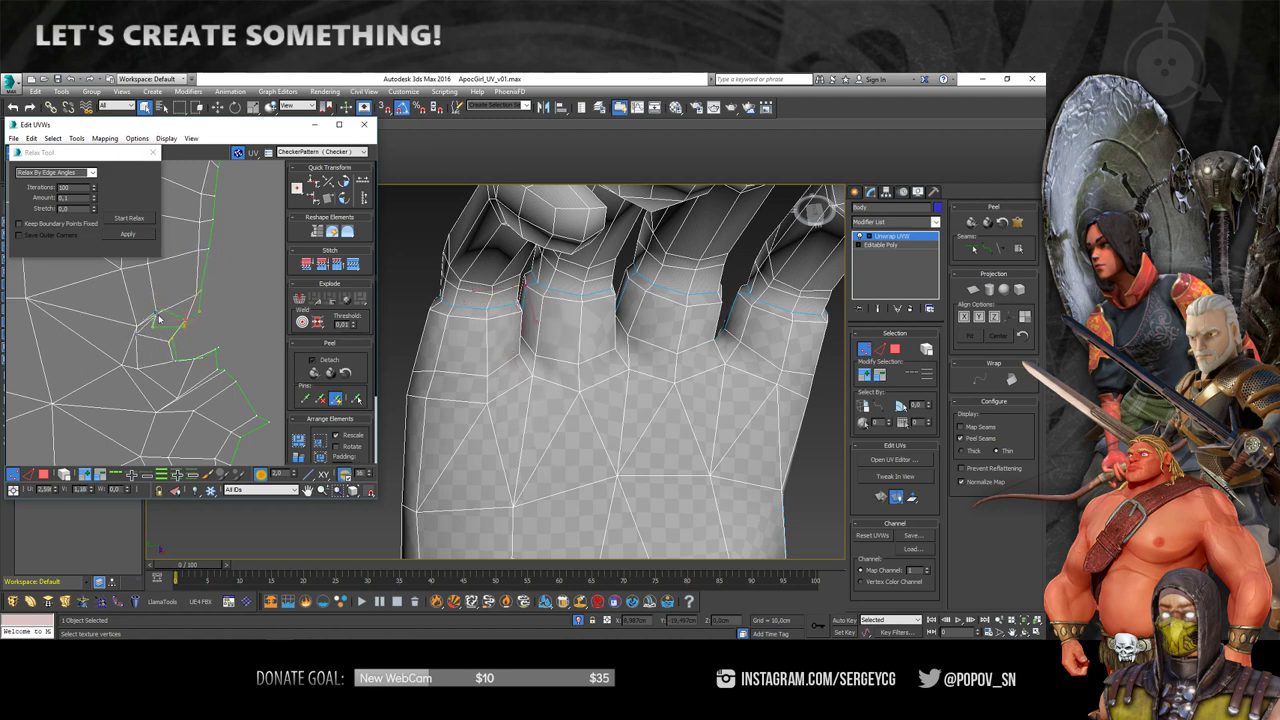
{"action": "left_click", "coordinate": [156, 314]}
{"action": "left_click_drag", "start_coordinate": [151, 318], "coordinate": [174, 317]}
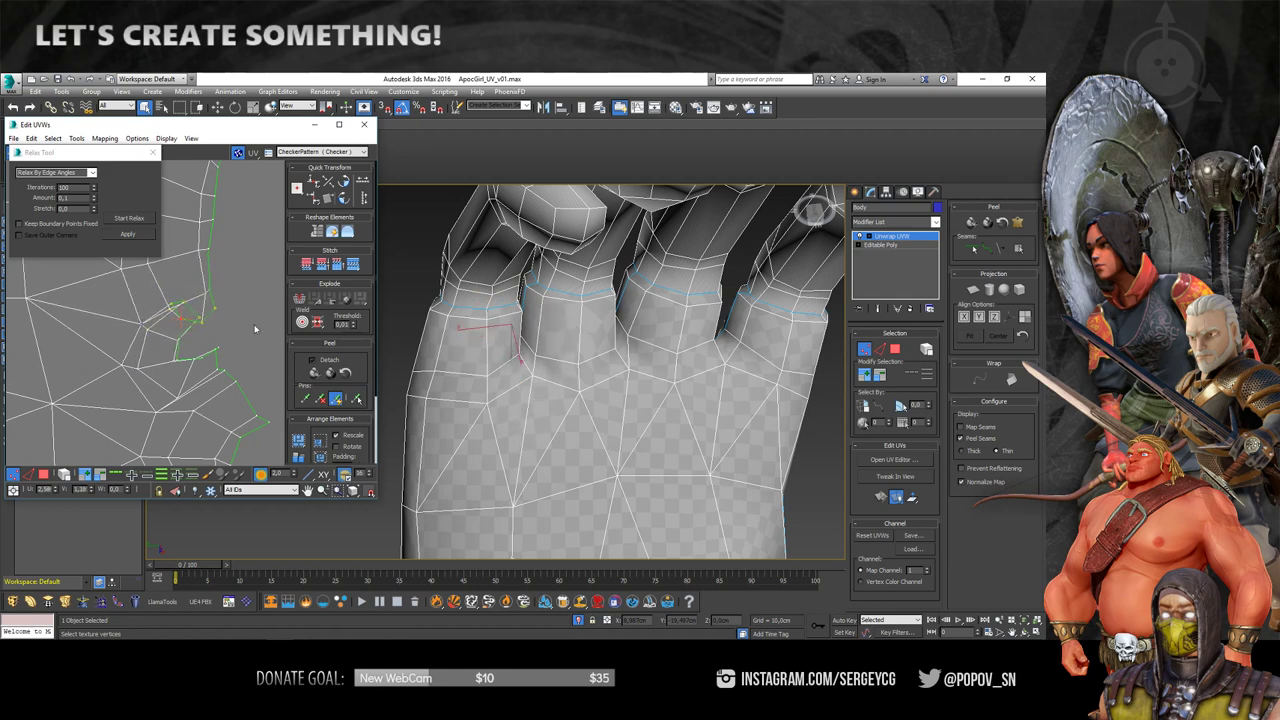
{"action": "mouse_move", "coordinate": [180, 360]}
{"action": "left_mouse_down"}
{"action": "mouse_move", "coordinate": [177, 348]}
{"action": "mouse_move", "coordinate": [221, 350]}
{"action": "left_mouse_up"}
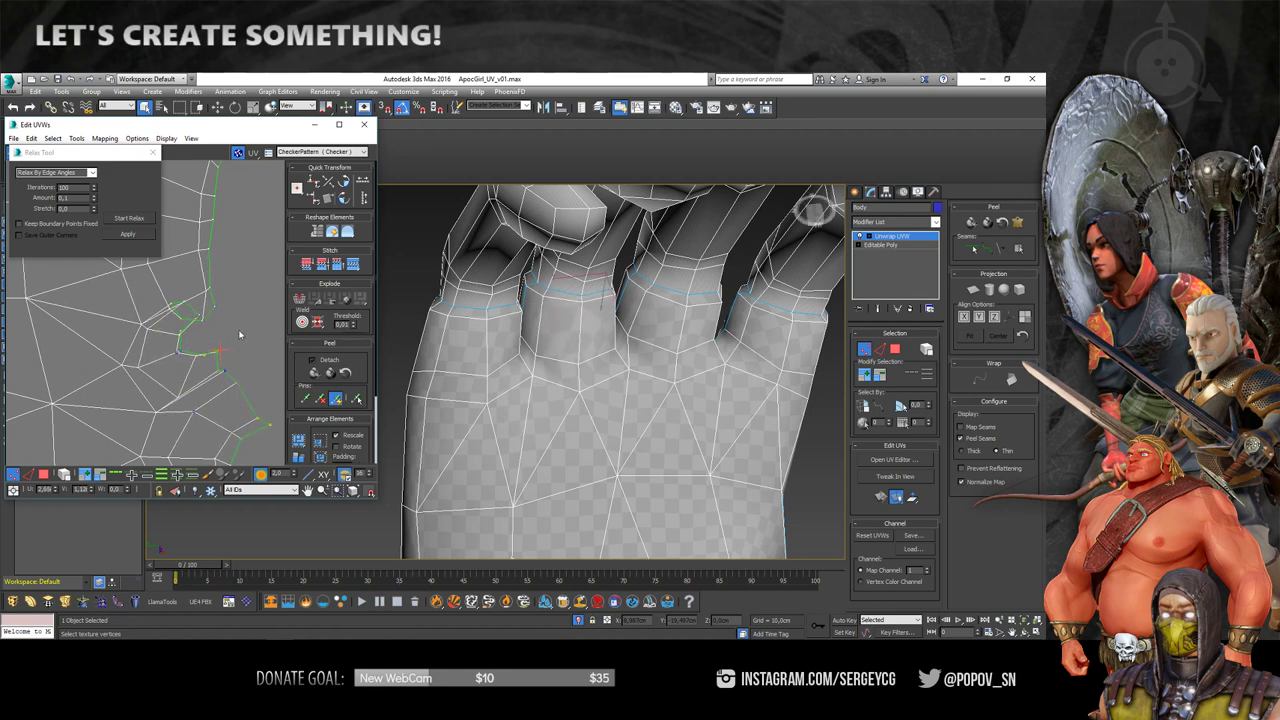
{"action": "left_click", "coordinate": [236, 324]}
- Nudge more border vertices down-left and upward to straighten the finger-notch outline
{"action": "left_click", "coordinate": [158, 312]}
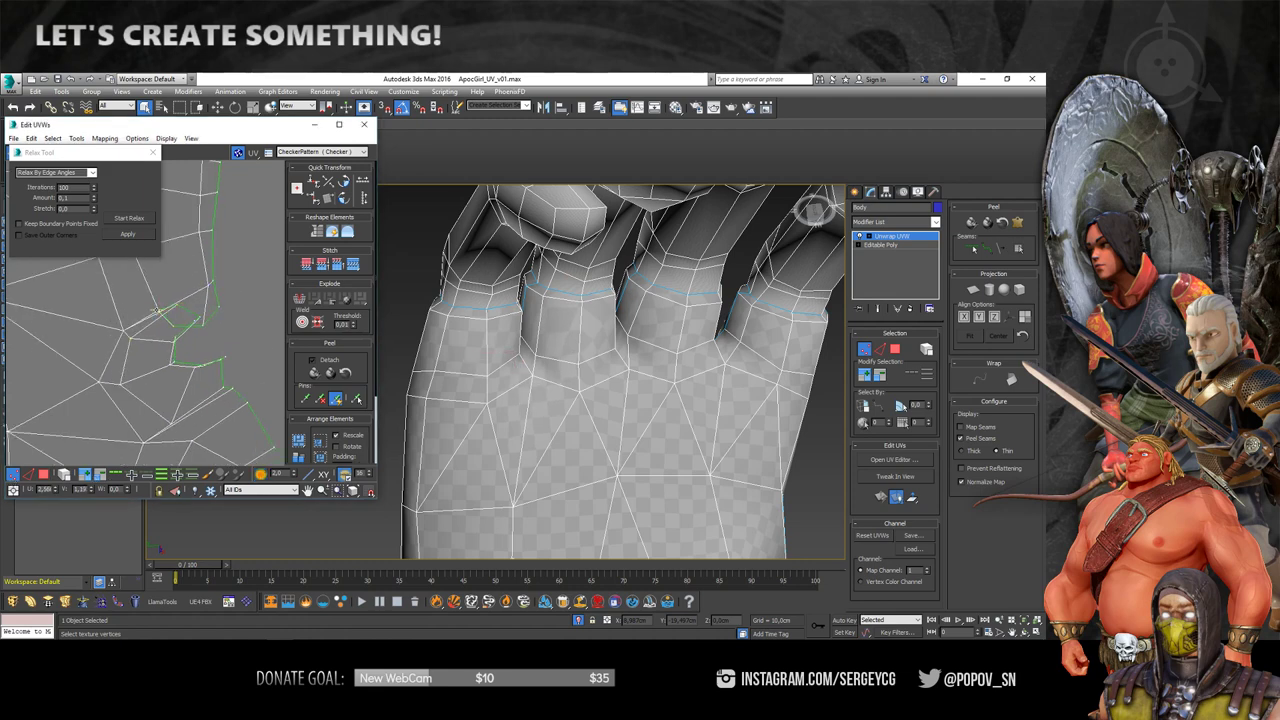
{"action": "left_click_drag", "start_coordinate": [158, 312], "coordinate": [151, 321]}
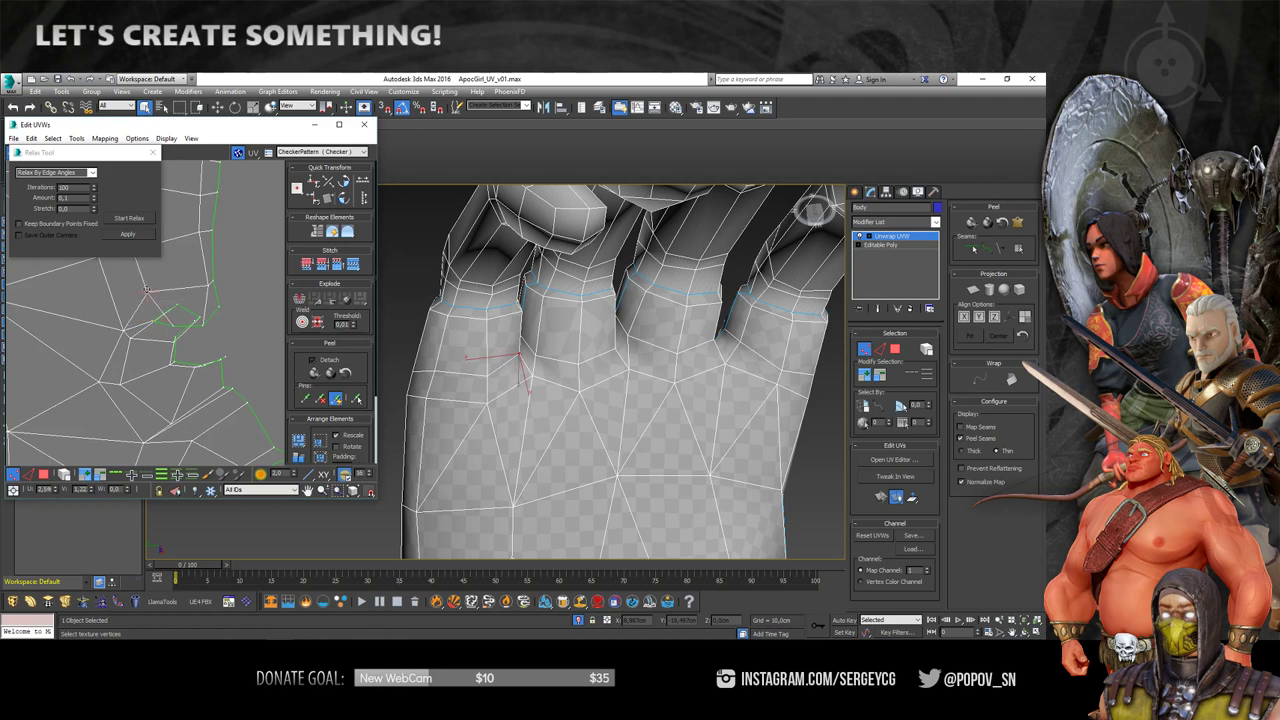
{"action": "left_click", "coordinate": [147, 290]}
{"action": "mouse_move", "coordinate": [180, 334]}
{"action": "left_mouse_down"}
{"action": "mouse_move", "coordinate": [183, 297]}
{"action": "mouse_move", "coordinate": [201, 316]}
{"action": "mouse_move", "coordinate": [172, 326]}
{"action": "mouse_move", "coordinate": [210, 298]}
{"action": "left_mouse_up"}
{"action": "mouse_move", "coordinate": [560, 380]}
{"action": "middle_mouse_down", "text": "alt"}
{"action": "mouse_move", "coordinate": [494, 400]}
{"action": "mouse_move", "coordinate": [440, 345]}
{"action": "middle_mouse_up", "text": "alt"}
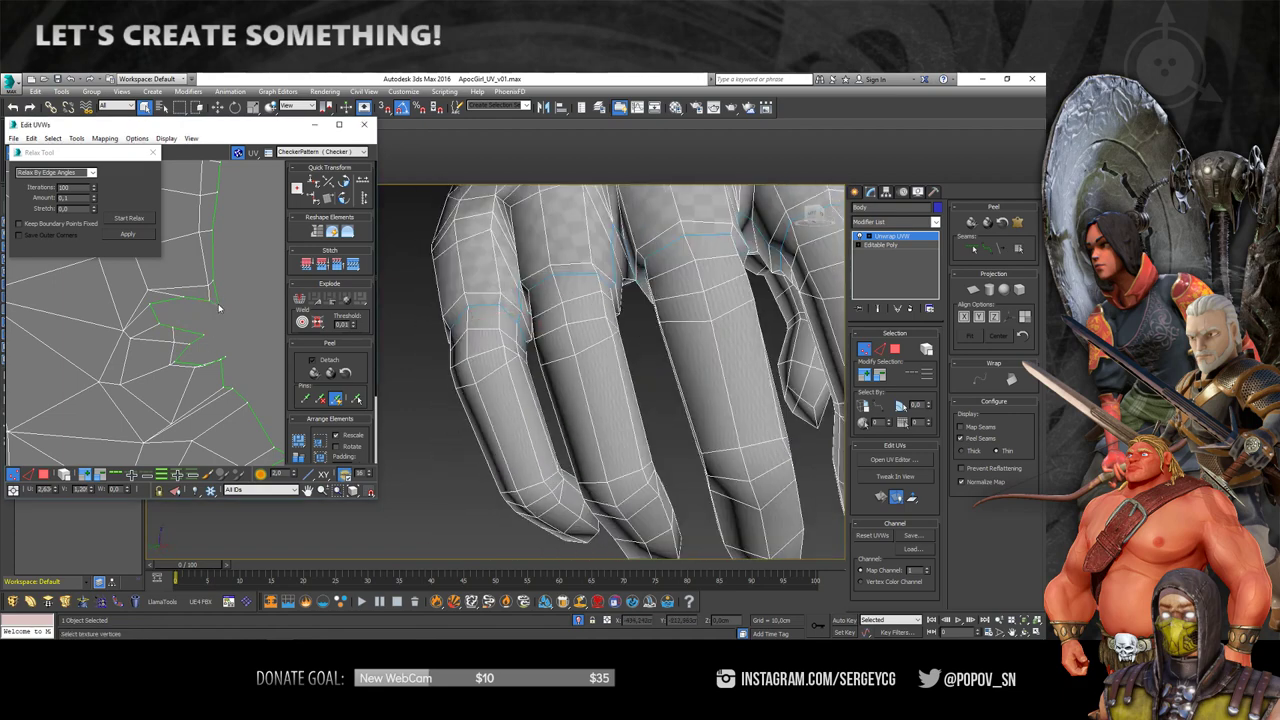
- Move one more seam vertex at the finger base into place
{"action": "left_click", "coordinate": [218, 295]}
{"action": "left_click", "coordinate": [172, 298]}
{"action": "mouse_move", "coordinate": [540, 300]}
{"action": "middle_mouse_down", "text": "alt"}
{"action": "mouse_move", "coordinate": [588, 284]}
{"action": "mouse_move", "coordinate": [565, 332]}
{"action": "middle_mouse_up", "text": "alt"}
{"action": "left_click", "coordinate": [150, 305]}
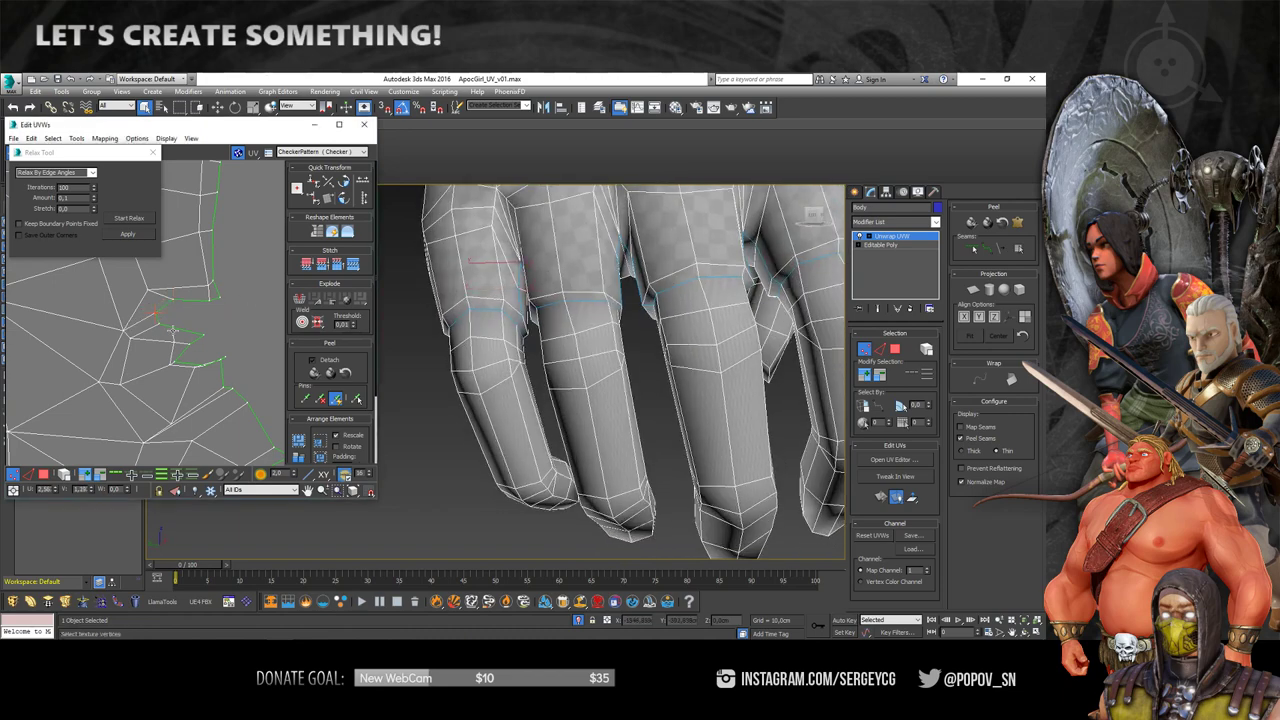
- Orbit toward the fingertips to locate two seam vertices on the model, then zoom out
{"action": "mouse_move", "coordinate": [560, 300]}
{"action": "middle_mouse_down", "text": "alt"}
{"action": "mouse_move", "coordinate": [586, 259]}
{"action": "mouse_move", "coordinate": [580, 289]}
{"action": "mouse_move", "coordinate": [604, 218]}
{"action": "mouse_move", "coordinate": [680, 254]}
{"action": "mouse_move", "coordinate": [715, 320]}
{"action": "middle_mouse_up", "text": "alt"}
{"action": "left_click", "coordinate": [190, 346]}
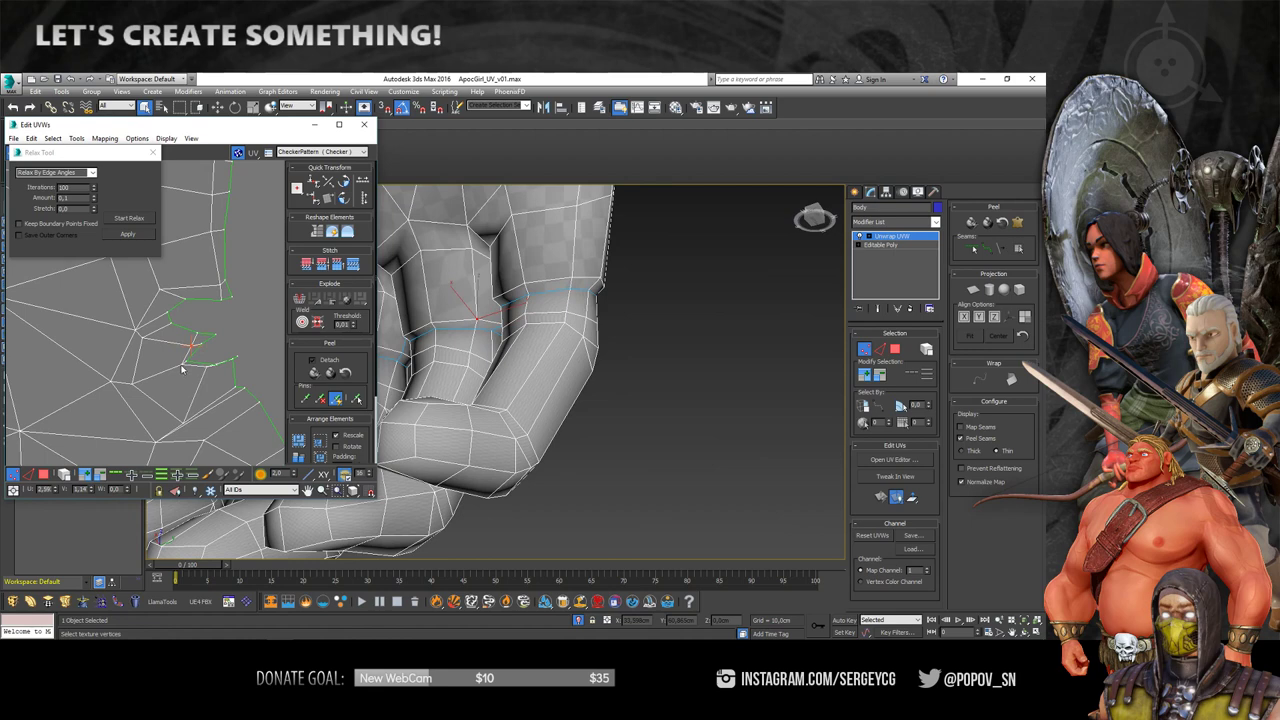
{"action": "left_click", "coordinate": [178, 364]}
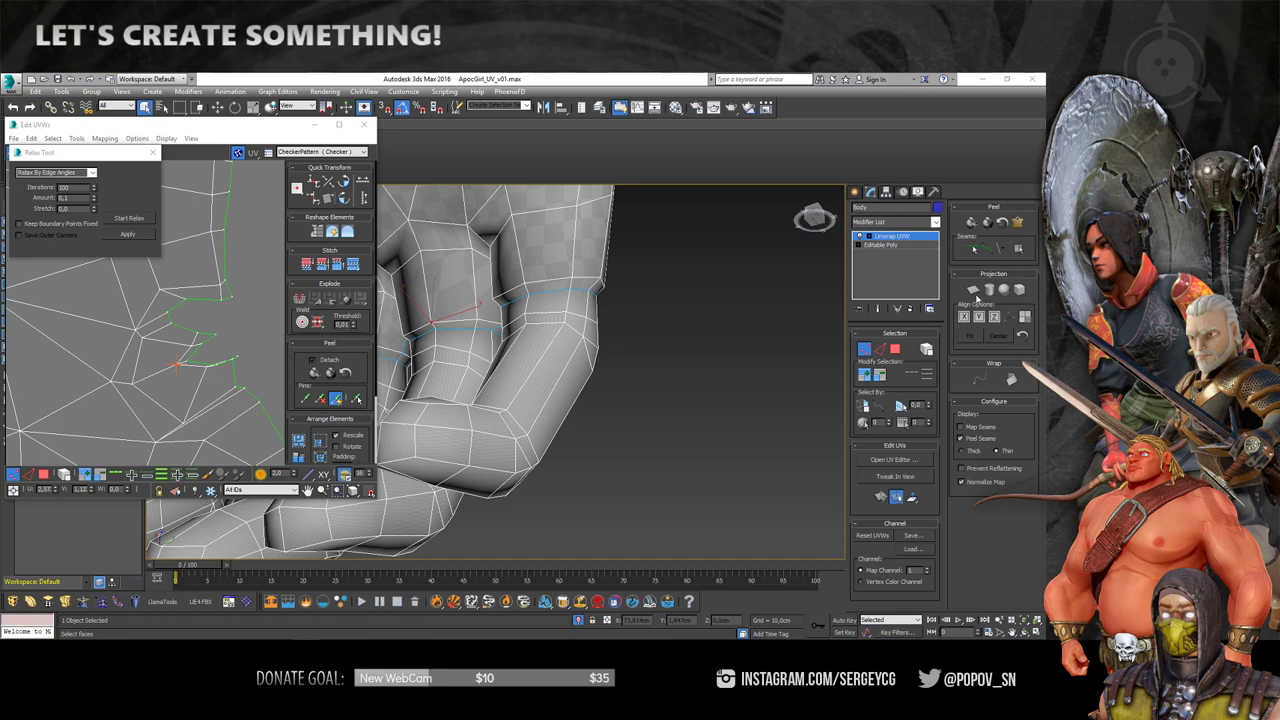
{"action": "scroll", "coordinate": [534, 312], "scroll_direction": "down", "scroll_amount": 3}
{"action": "scroll", "coordinate": [528, 280], "scroll_direction": "down", "scroll_amount": 3}
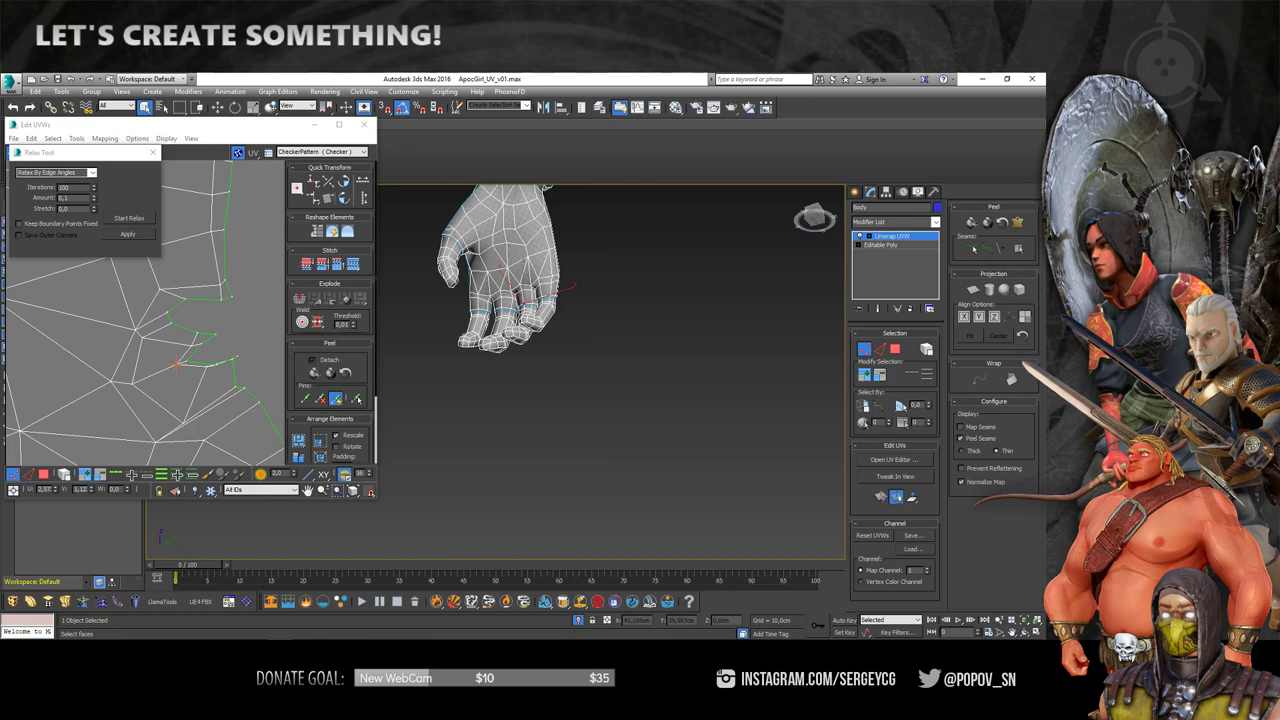